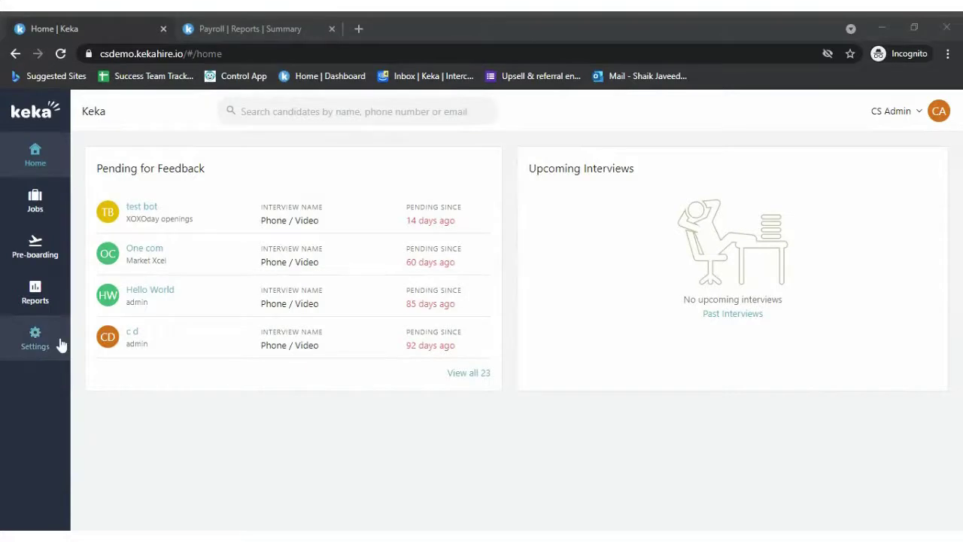
- Review the Keka dedicated career site branding: kekae.com website, Slack logo, theme colour #B57DC2
click(60, 339)
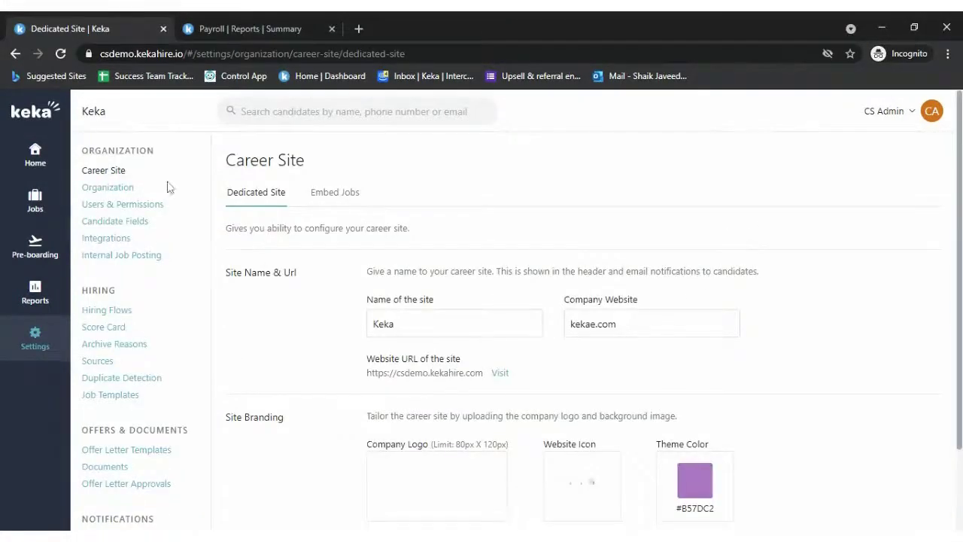
scroll(178, 376, down, 1)
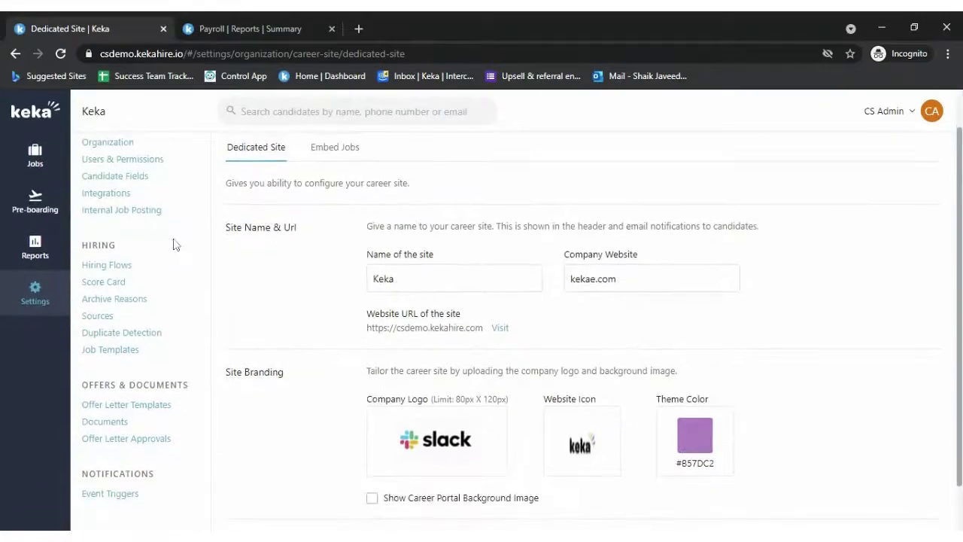
scroll(164, 355, down, 1)
scroll(200, 407, down, 1)
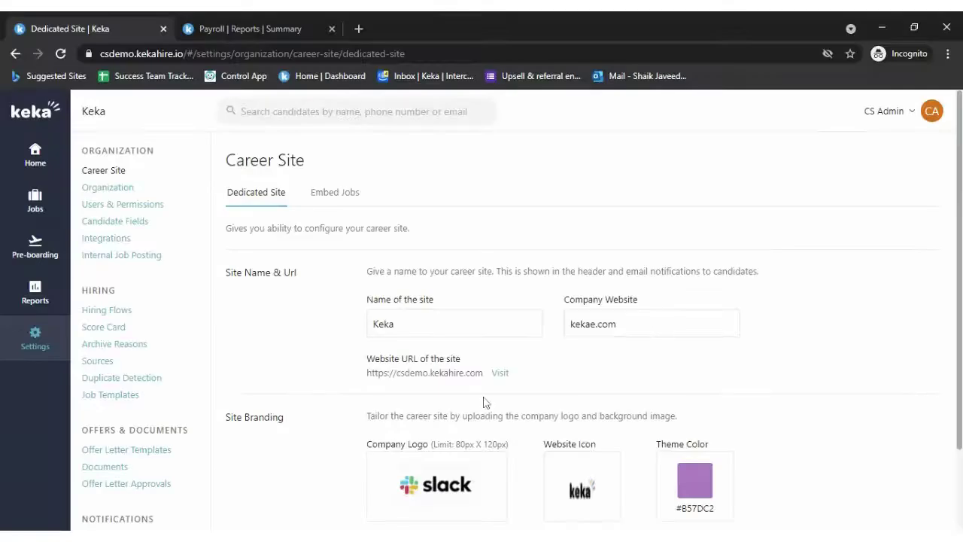
- Start a new job posting from the Jobs list titled 'Success Team Specialist'
click(42, 214)
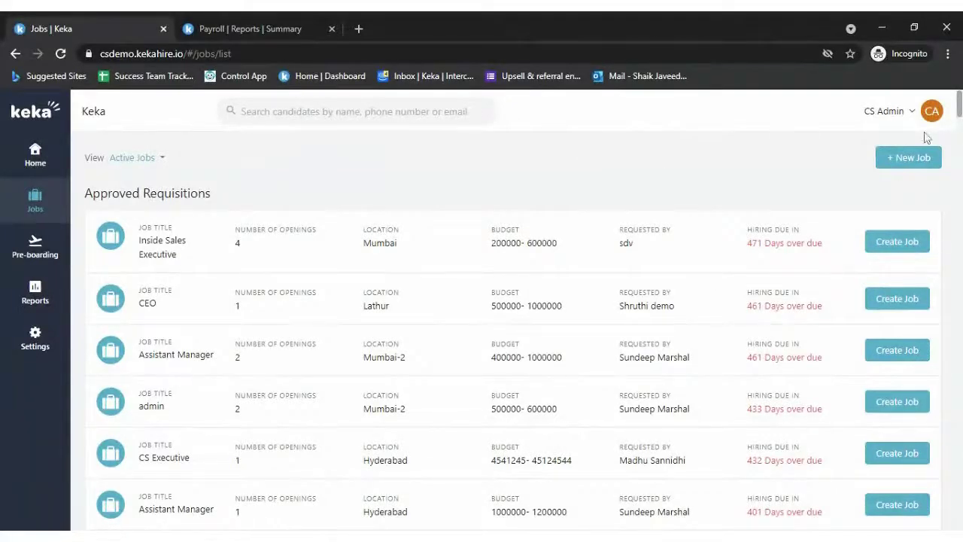
click(902, 159)
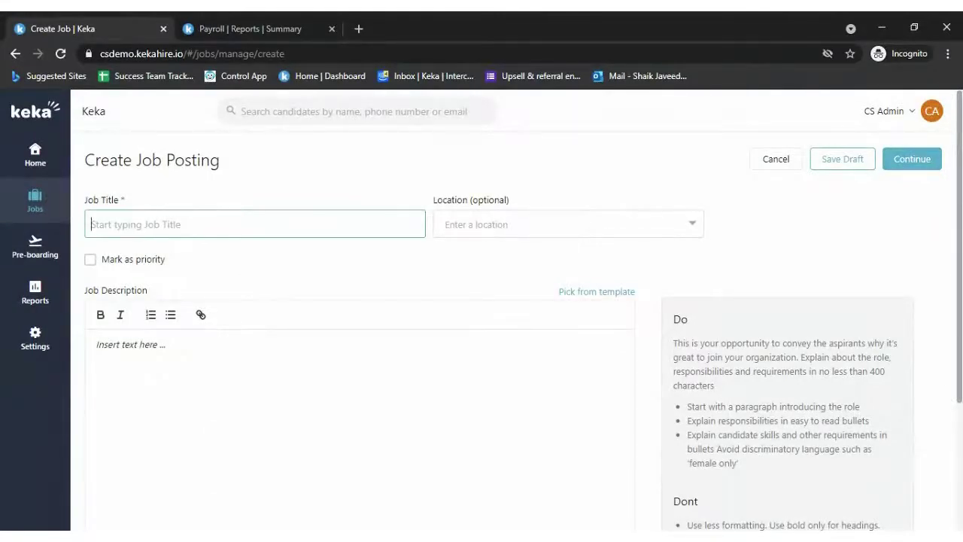
text(S)
key(BackSpace)
text(Success Team)
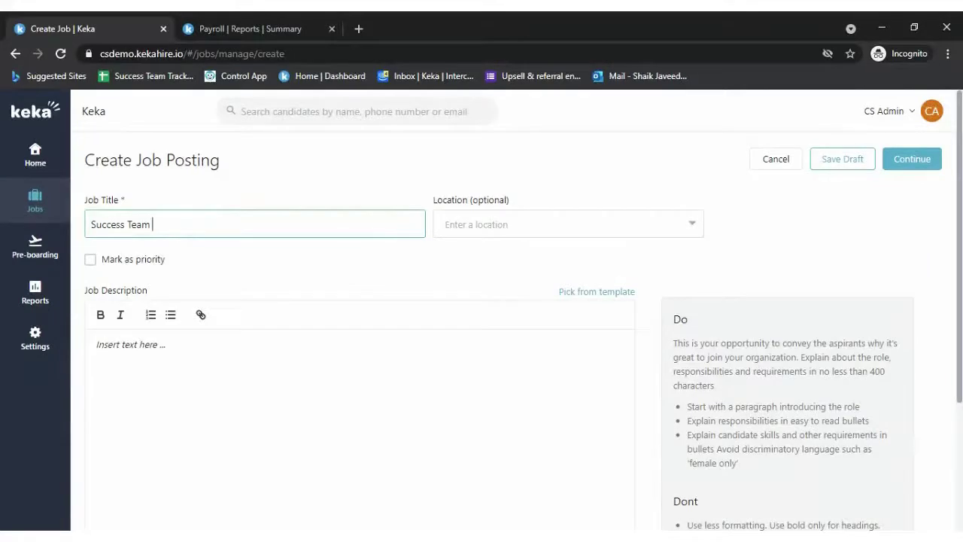
text(Special)
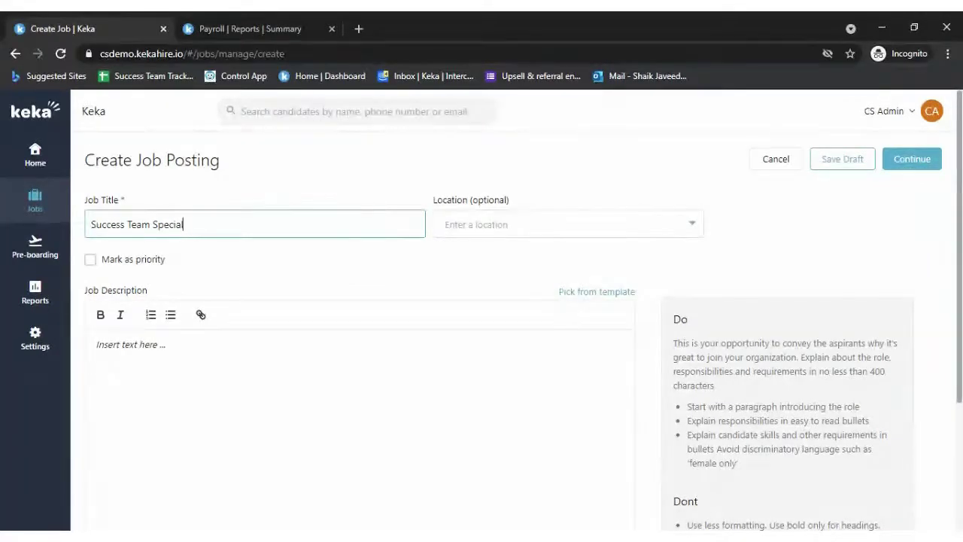
text(ist)
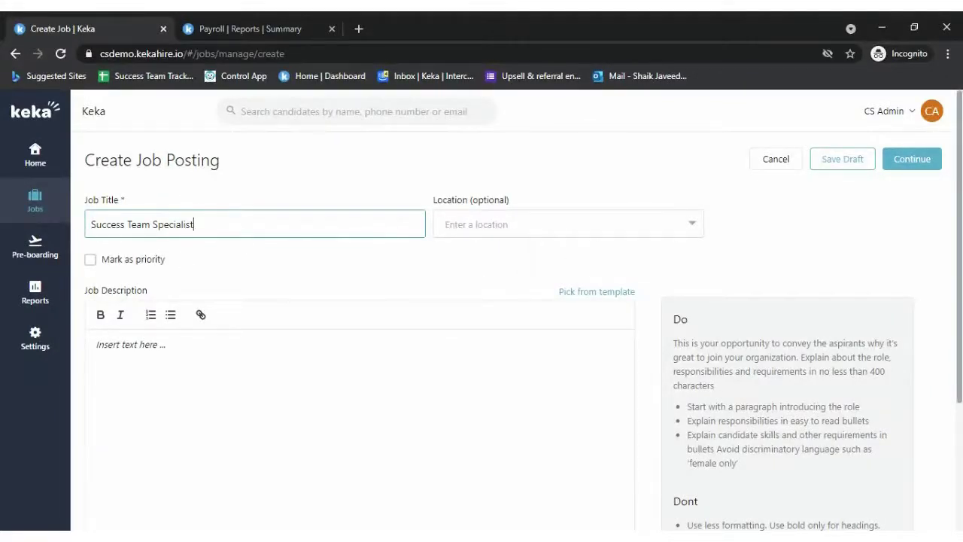
click(640, 224)
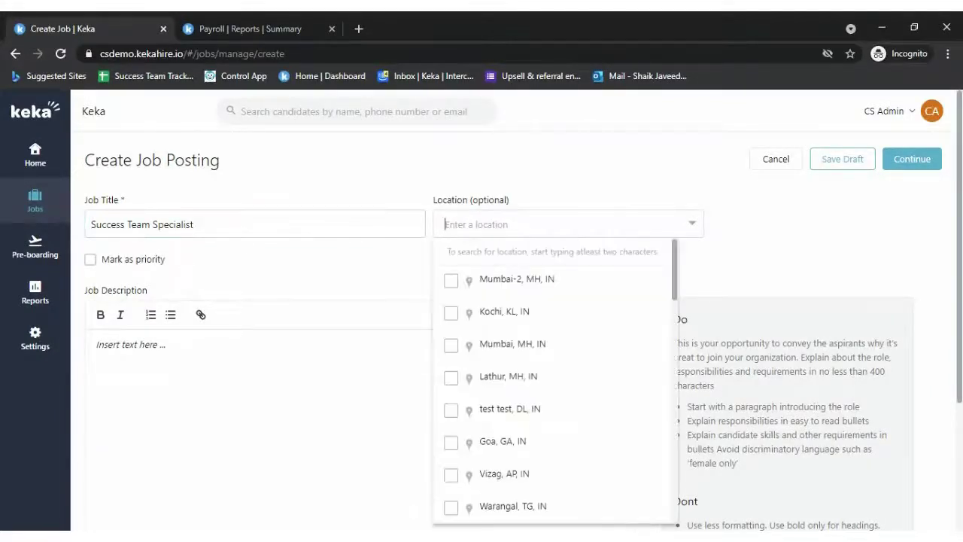
- Set the job location to Mumbai and mark the posting as priority
click(452, 283)
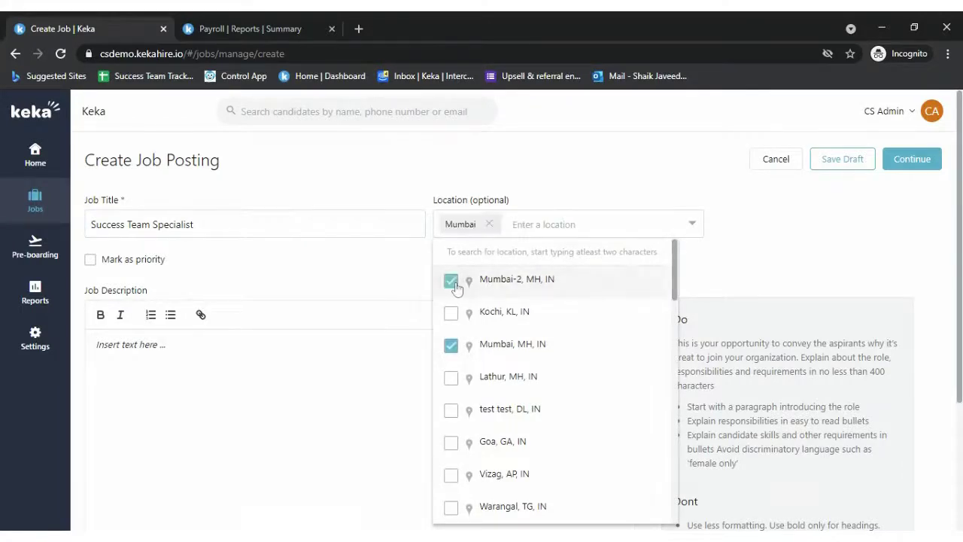
click(354, 277)
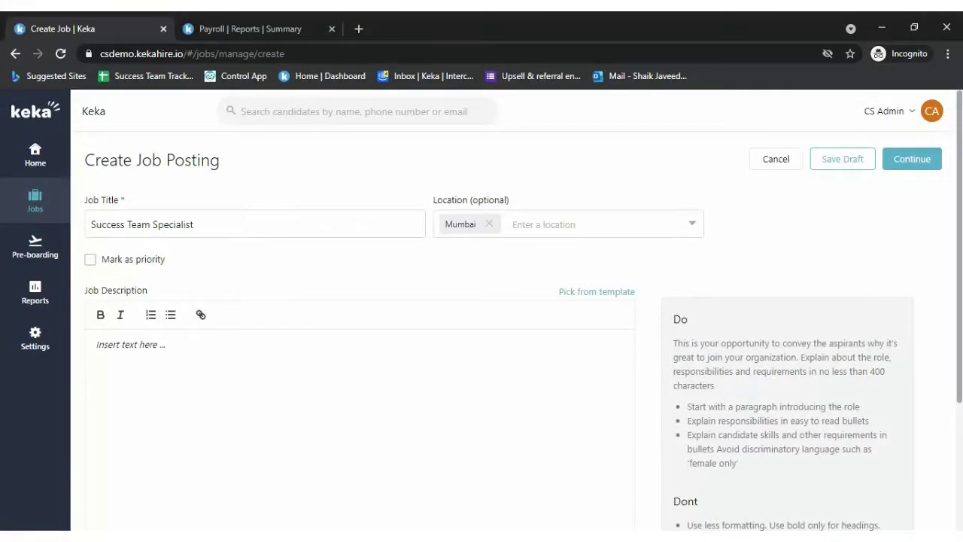
click(90, 260)
click(91, 264)
click(91, 261)
click(615, 293)
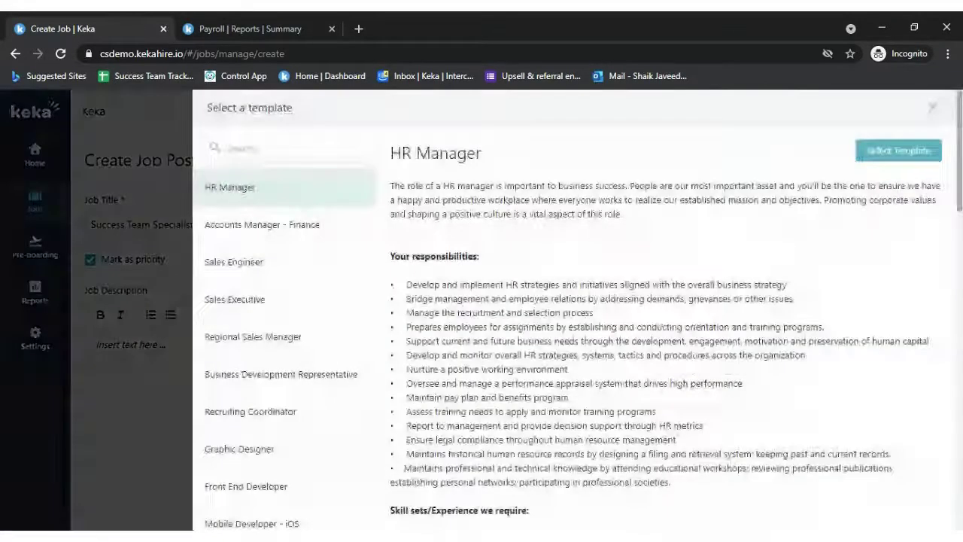
- Search templates for 'supp' and apply the Technical Support Engineer template to the description
scroll(290, 369, down, 5)
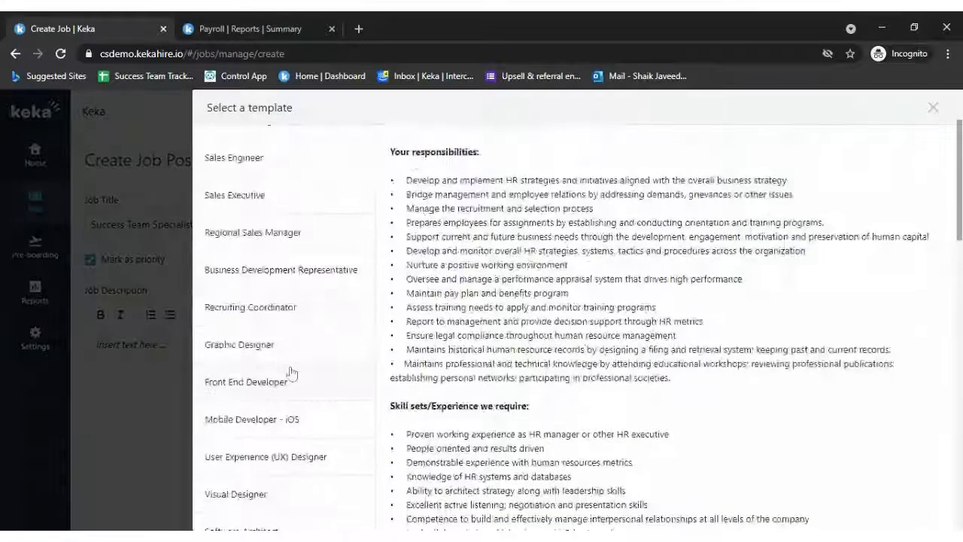
scroll(292, 373, down, 3)
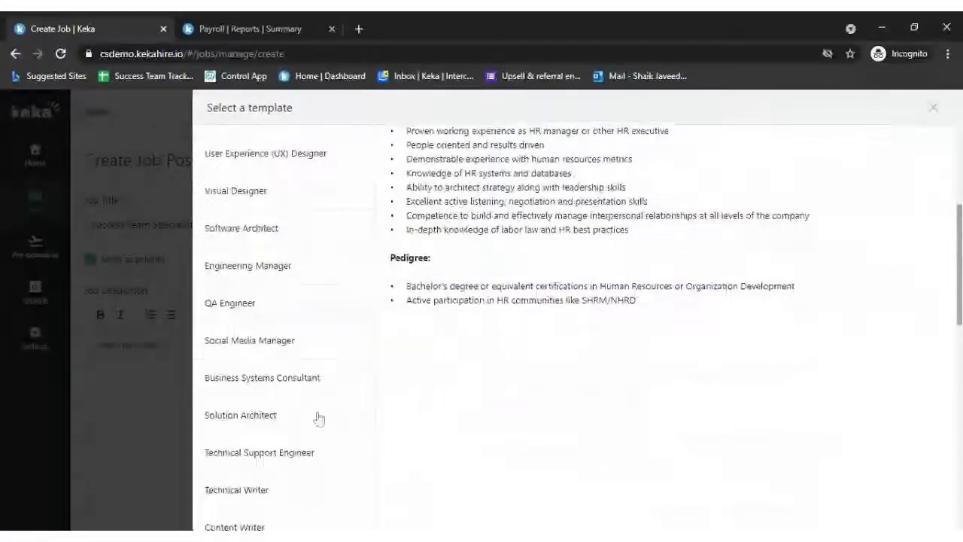
scroll(309, 473, down, 6)
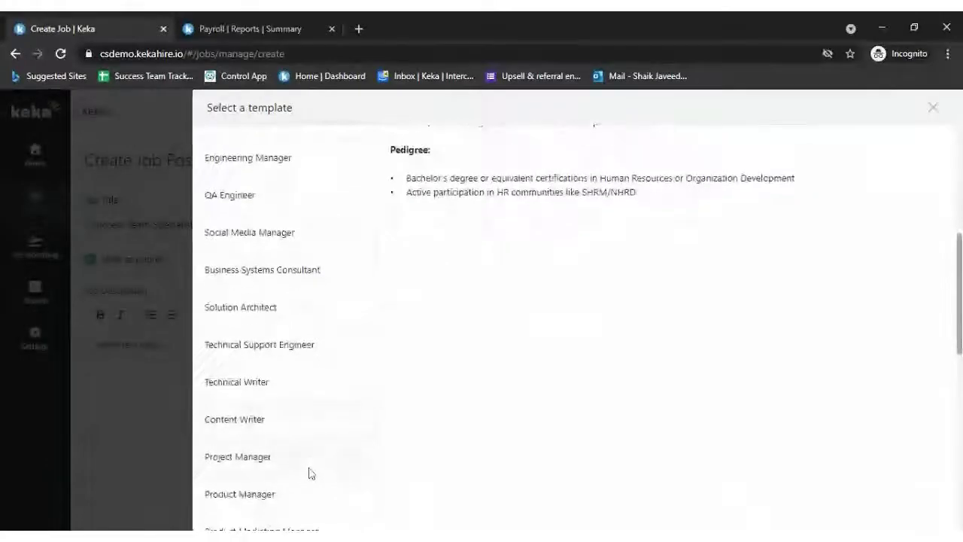
scroll(308, 471, up, 3)
scroll(316, 371, up, 10)
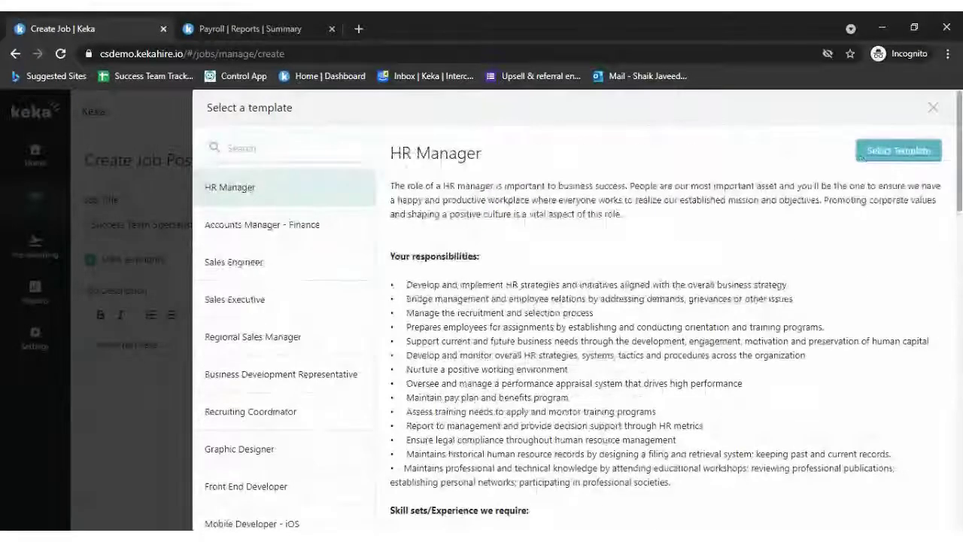
click(286, 149)
text(supp)
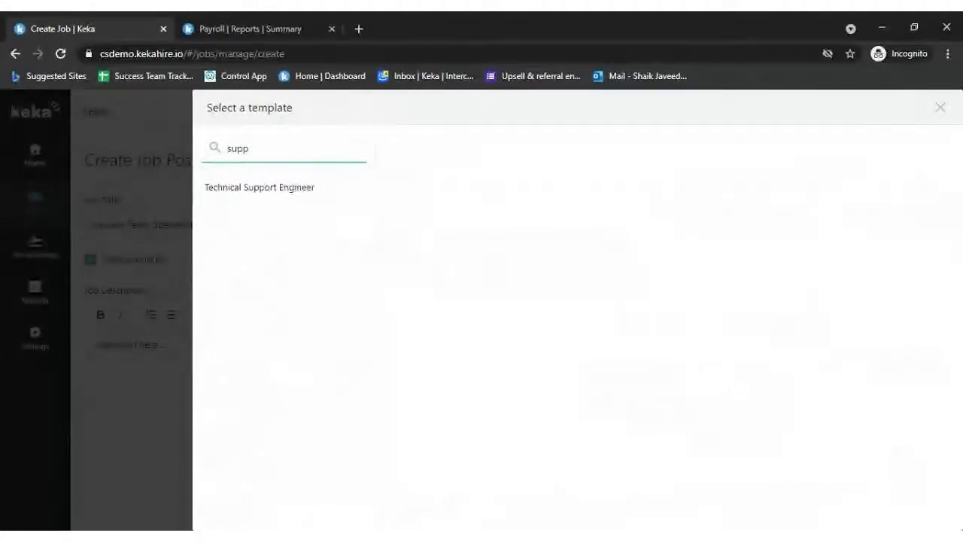
click(295, 197)
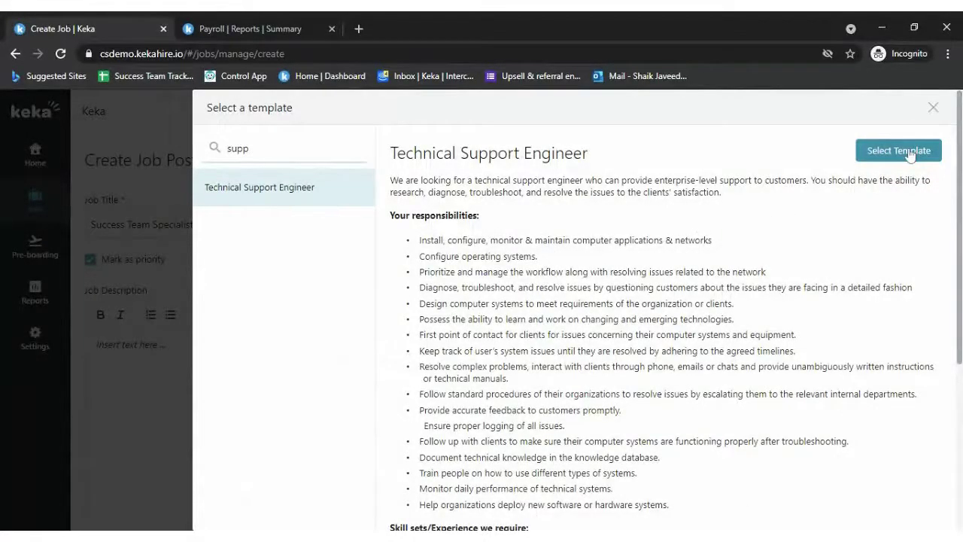
click(911, 153)
- Scroll through the filled description's responsibilities, skill sets and pedigree sections
scroll(539, 421, down, 5)
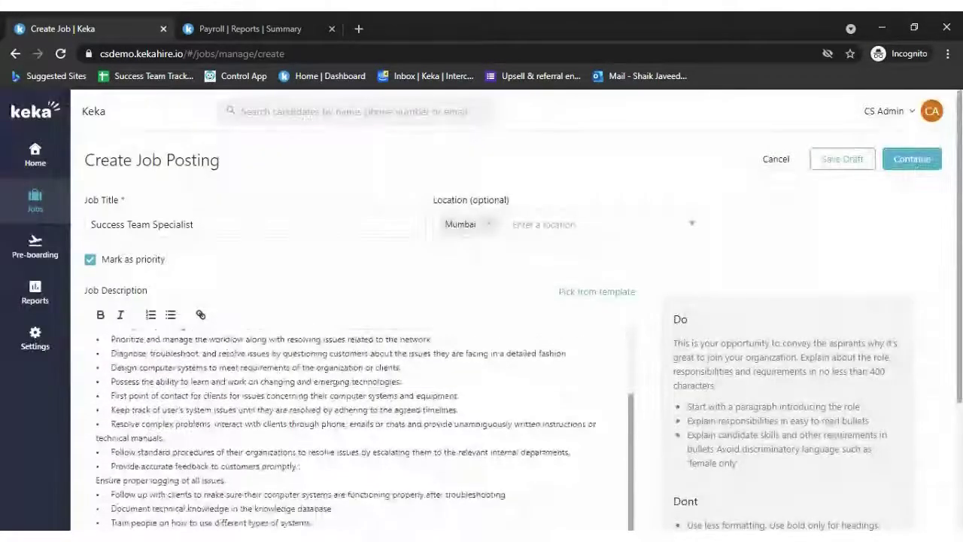
scroll(362, 429, down, 4)
scroll(361, 324, up, 2)
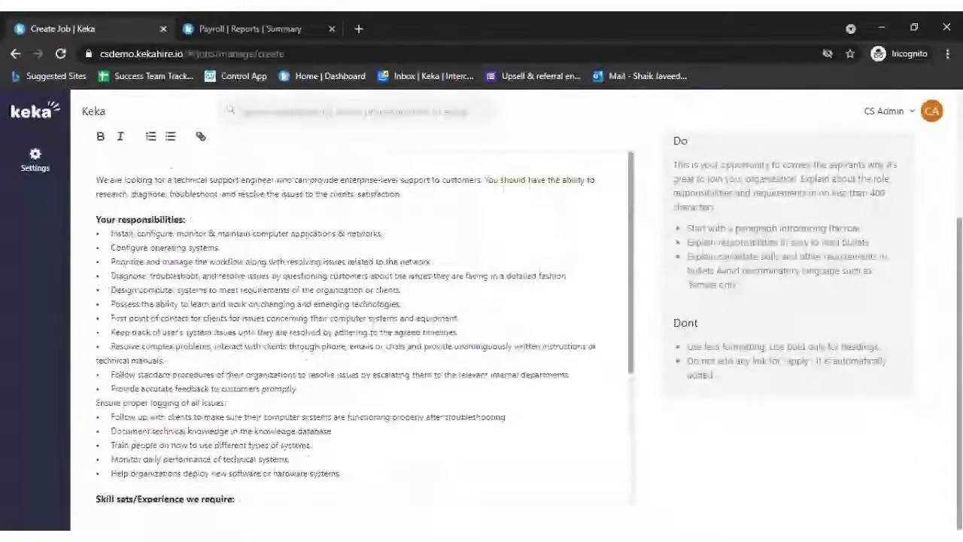
scroll(361, 323, down, 3)
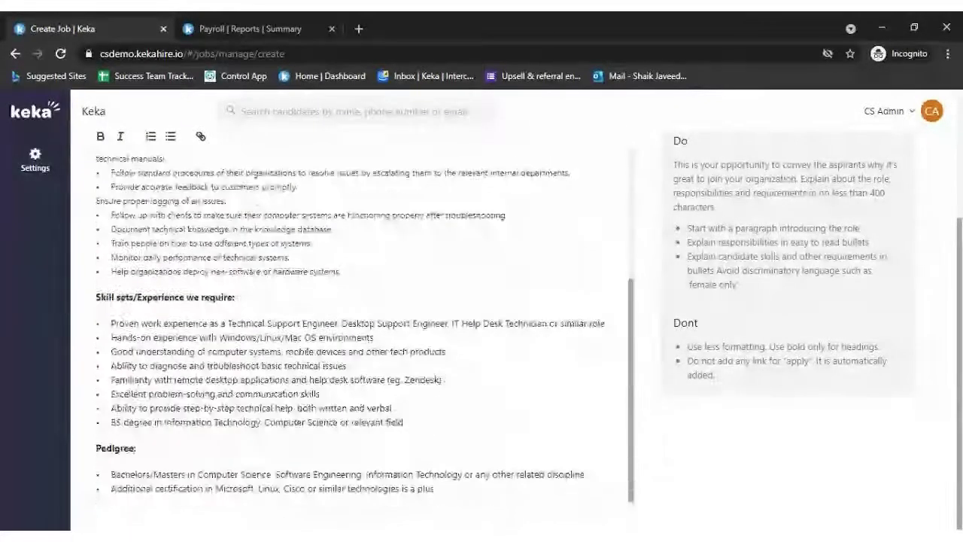
scroll(361, 324, up, 5)
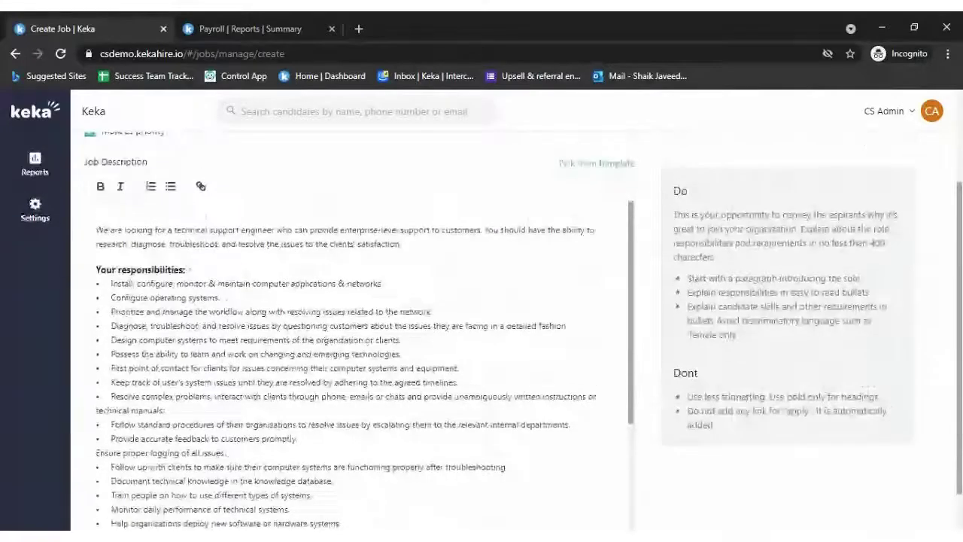
scroll(362, 361, down, 3)
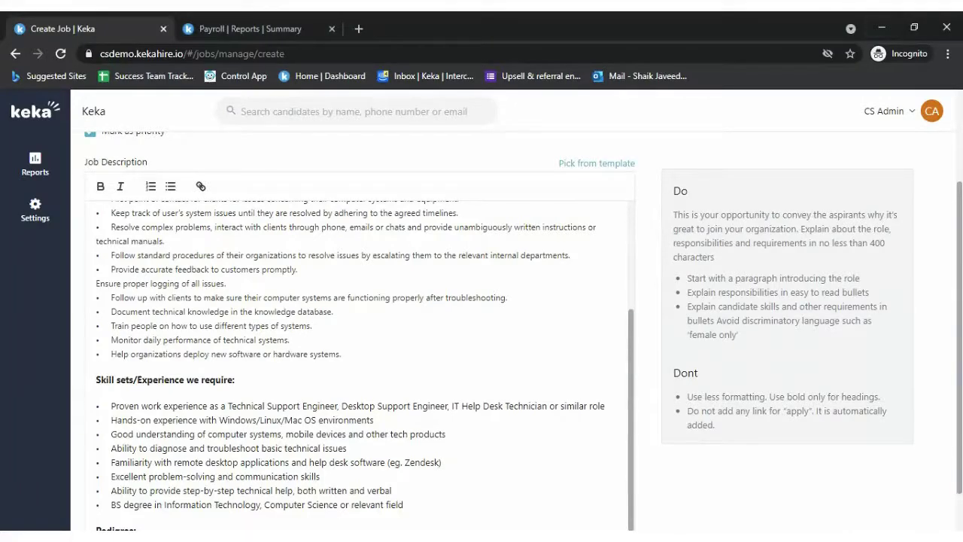
scroll(361, 365, up, 2)
scroll(362, 339, up, 2)
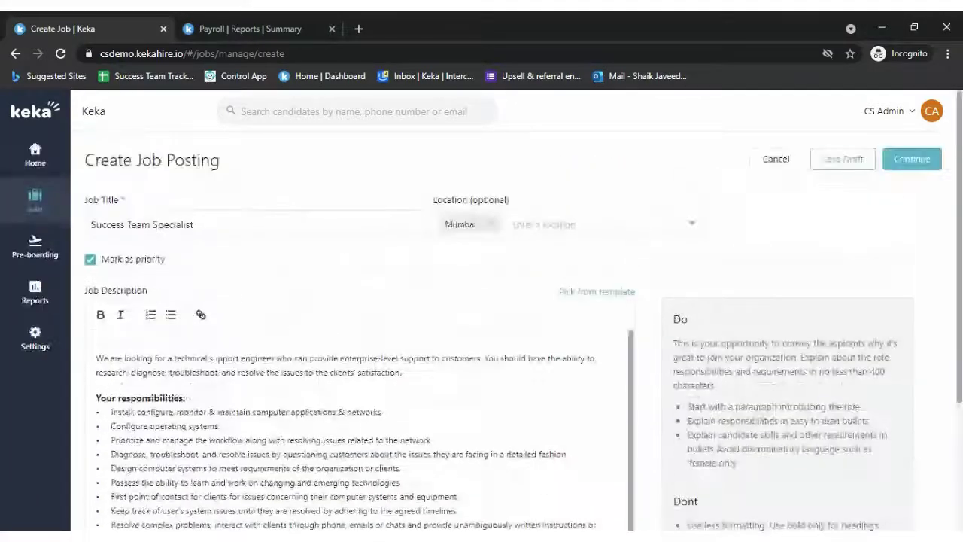
- Advance the posting to its second step, keeping the locations unchanged after briefly adding Kochi
click(909, 165)
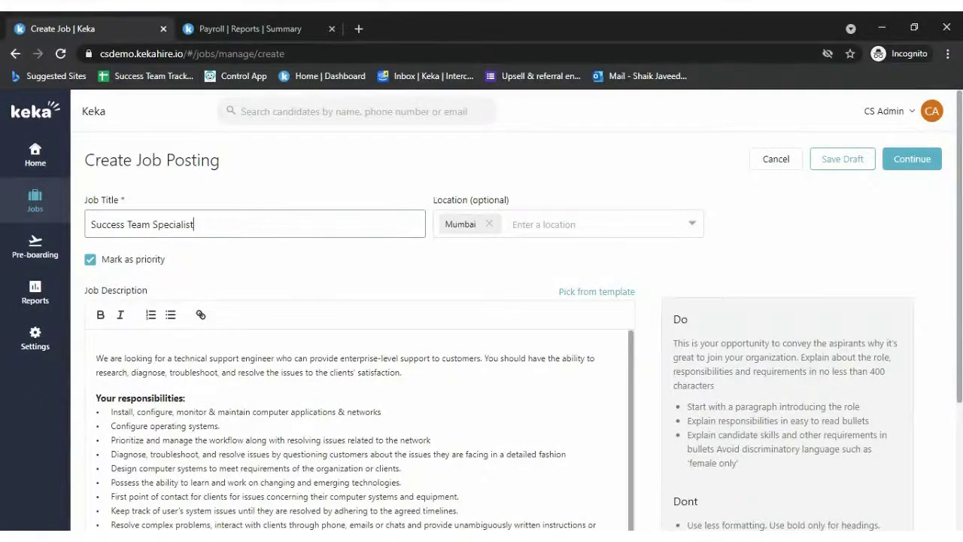
click(654, 235)
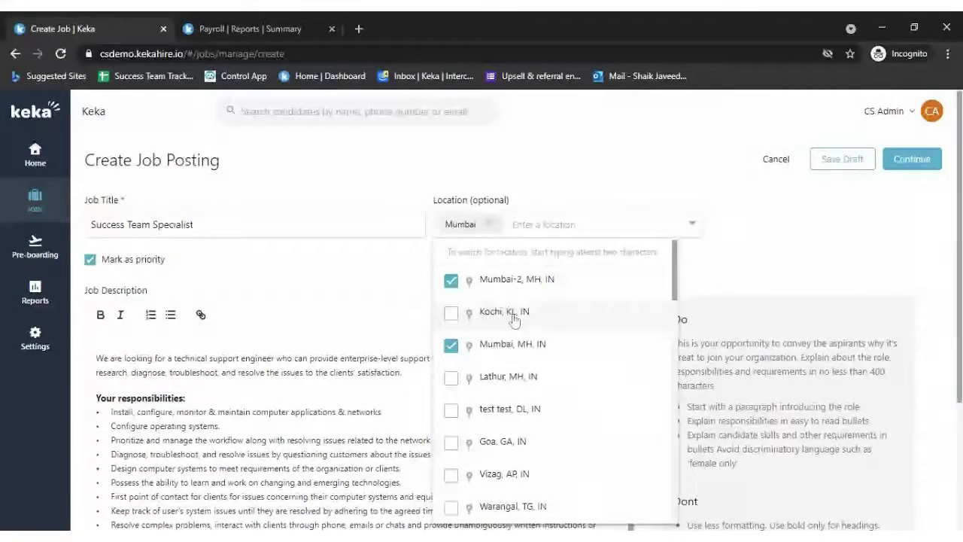
click(514, 320)
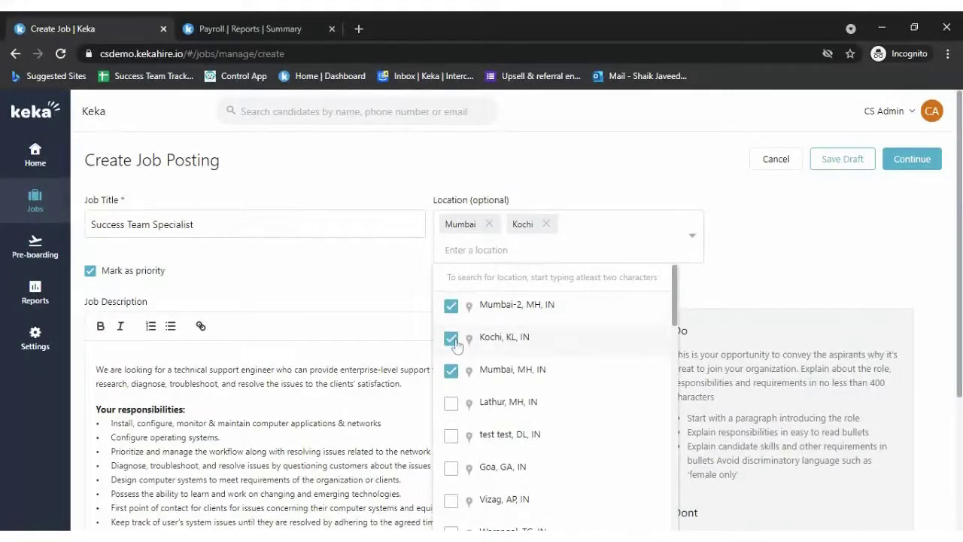
click(453, 340)
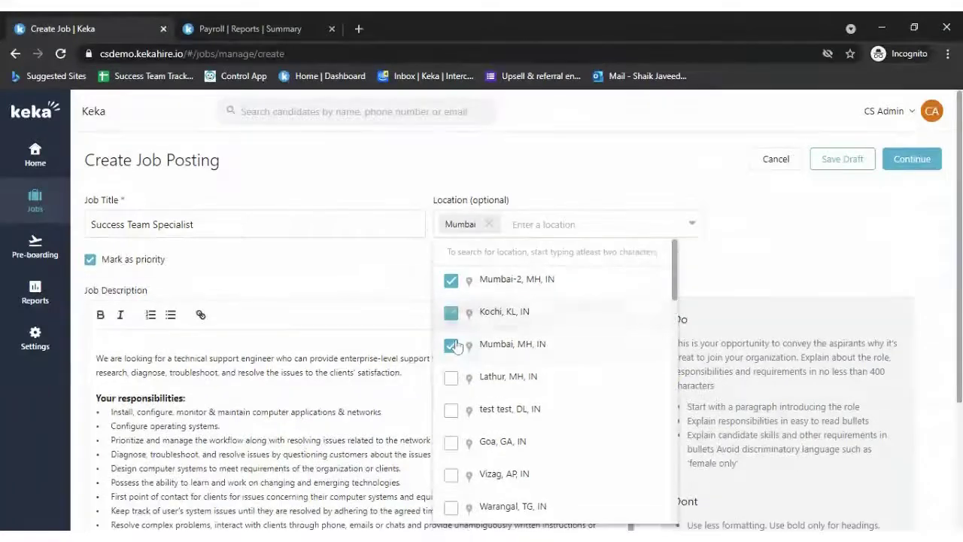
click(850, 252)
scroll(365, 430, down, 3)
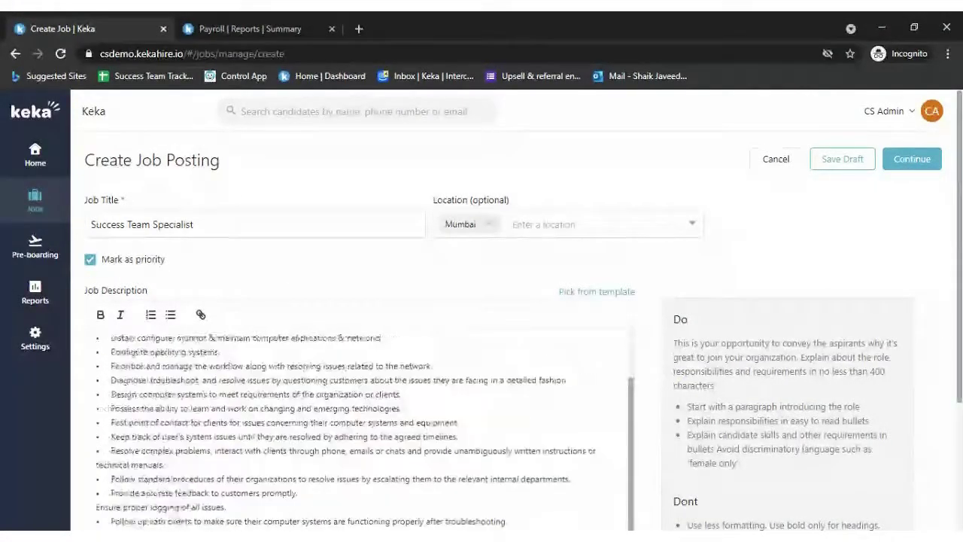
click(602, 292)
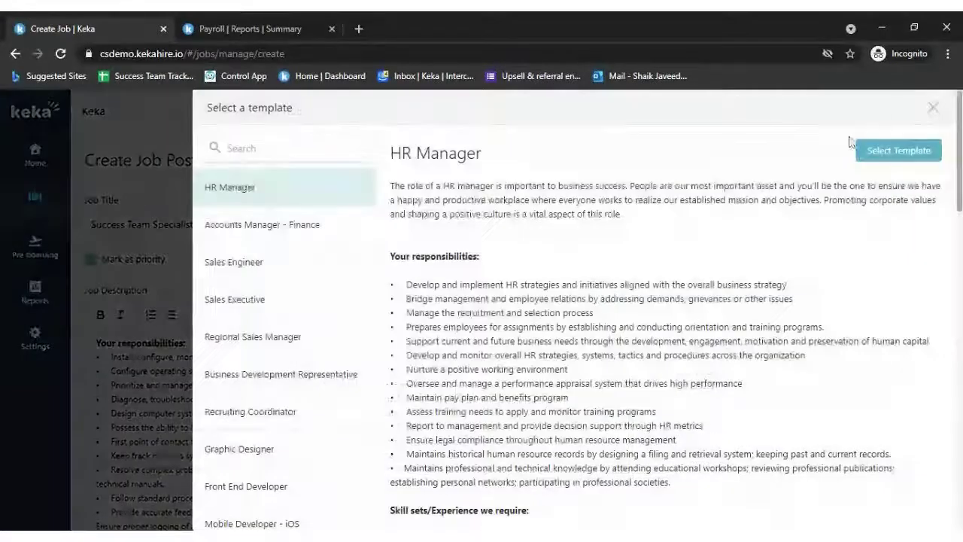
click(939, 150)
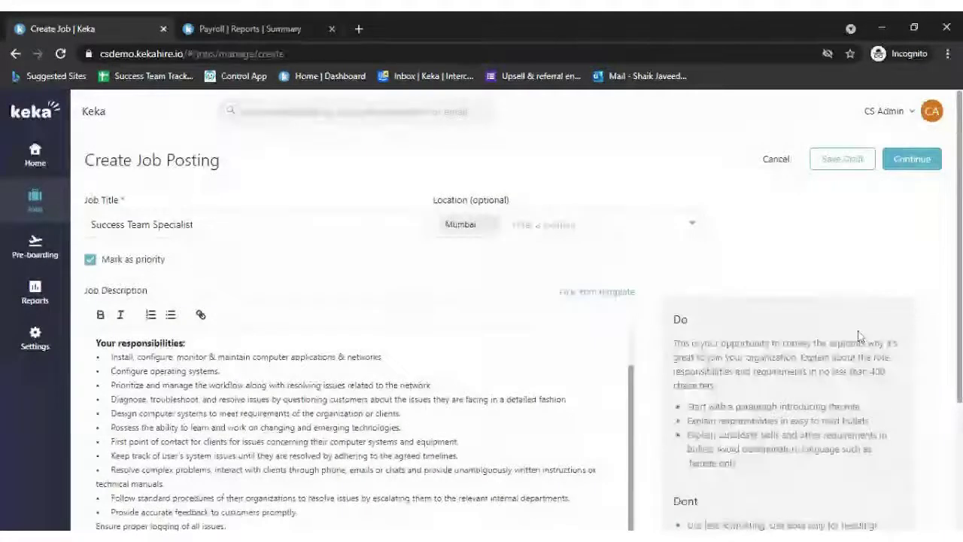
click(920, 161)
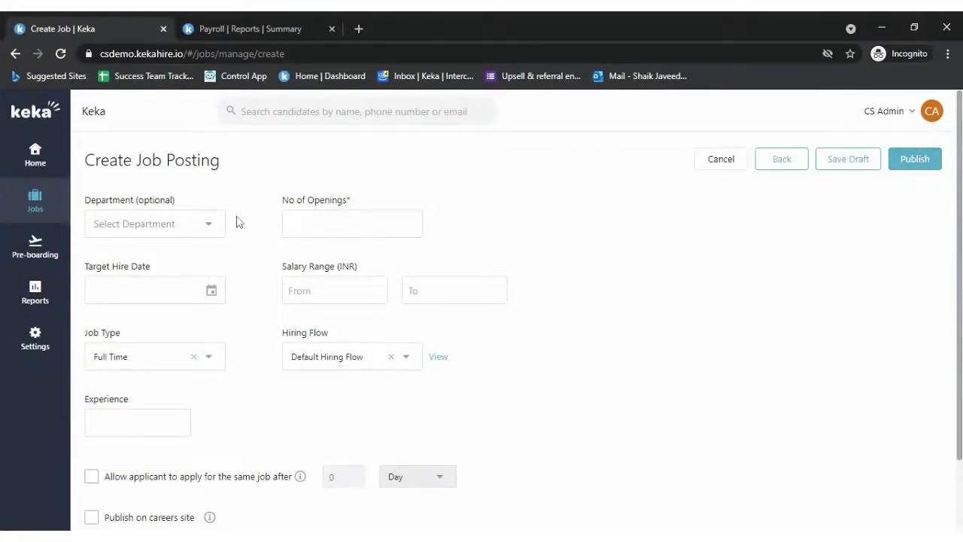
- Set department Customer Supports, 2 openings and target hire date June 1, 2021
click(188, 223)
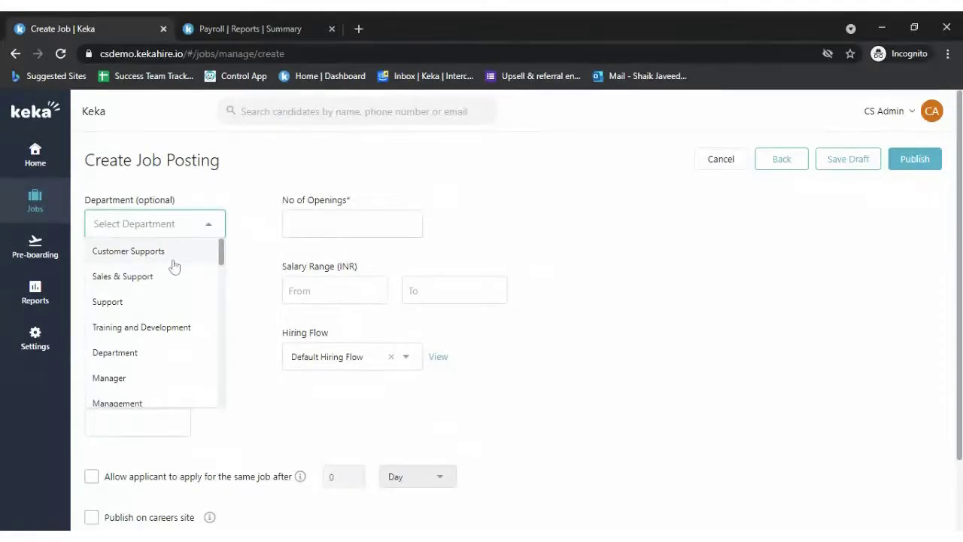
click(172, 255)
click(293, 223)
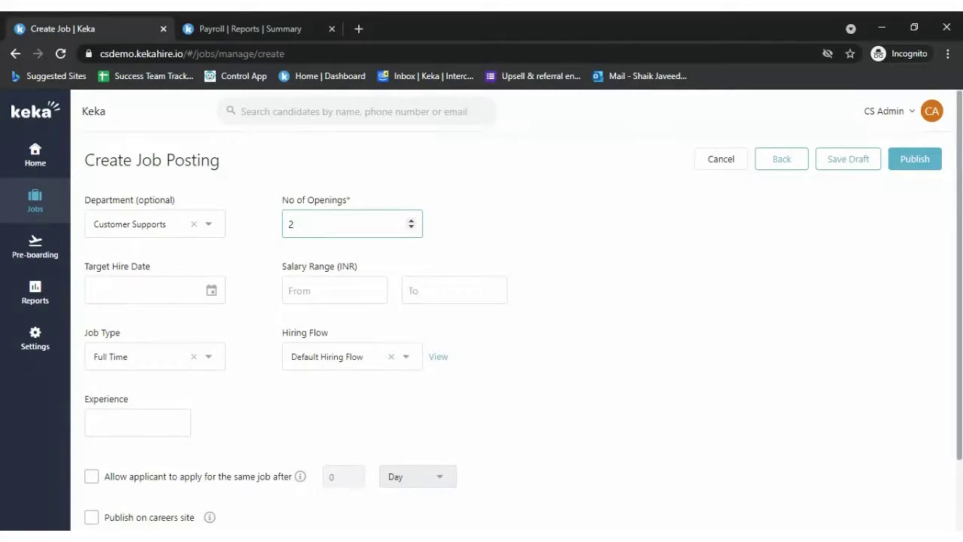
click(150, 291)
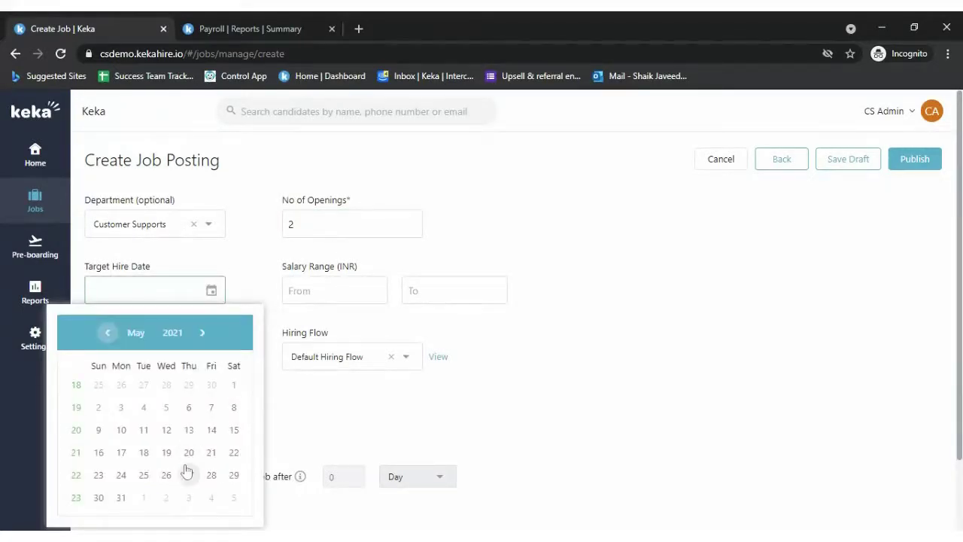
click(203, 334)
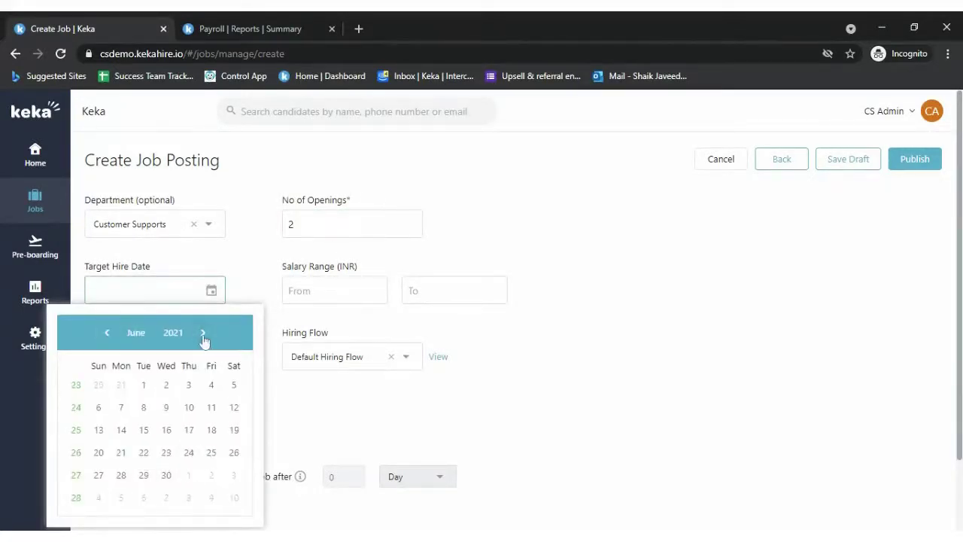
click(145, 384)
- Keep Full Time as the job type and leave the hiring flow unchanged
click(354, 290)
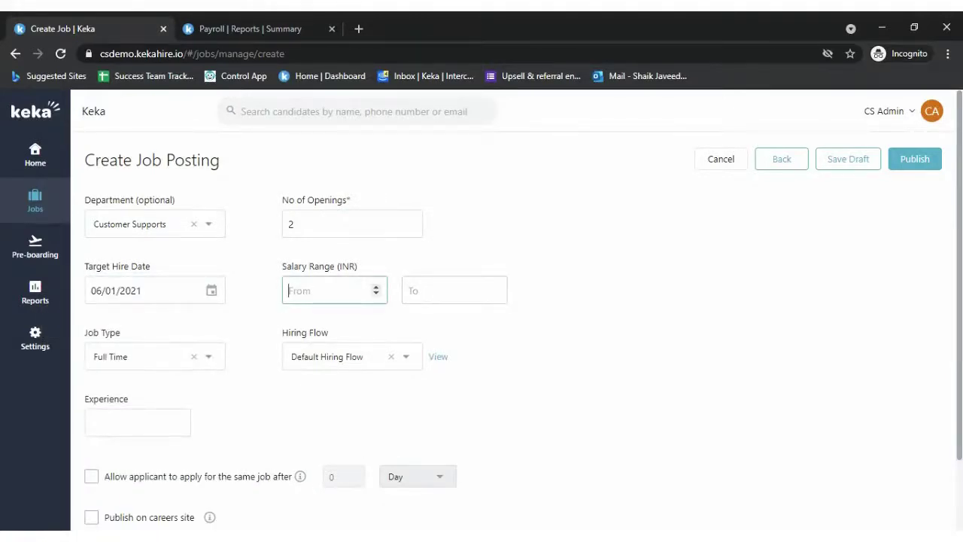
click(208, 358)
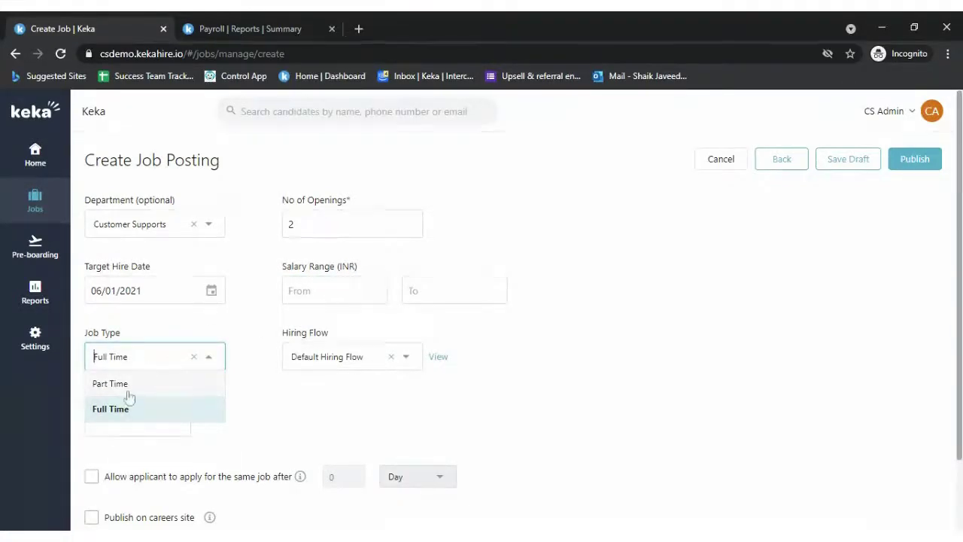
click(214, 361)
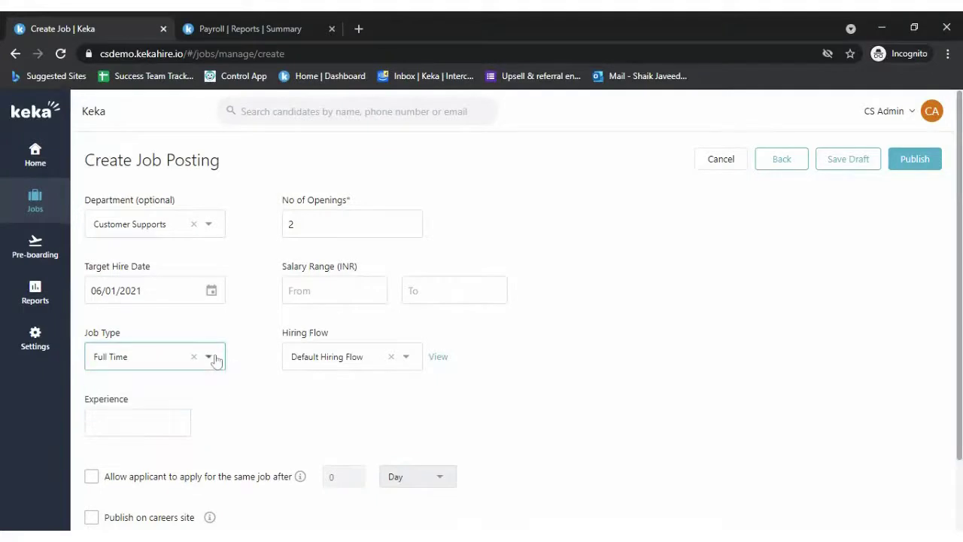
click(214, 362)
click(184, 405)
click(404, 364)
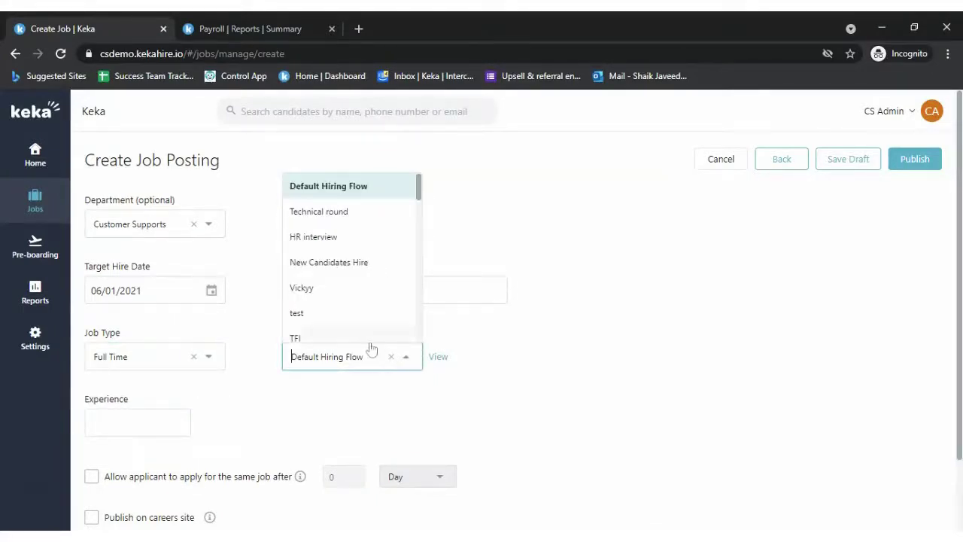
scroll(366, 333, down, 3)
scroll(366, 333, down, 1)
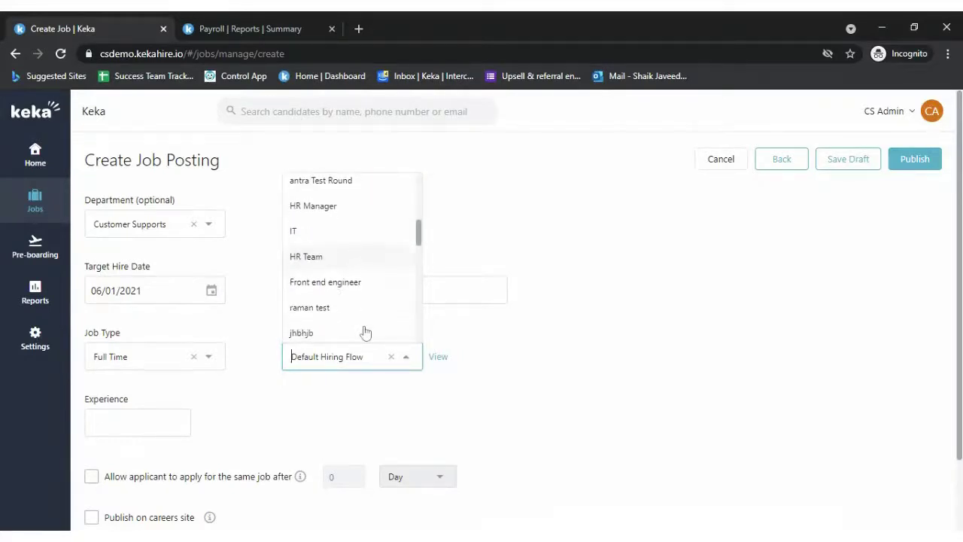
click(15, 340)
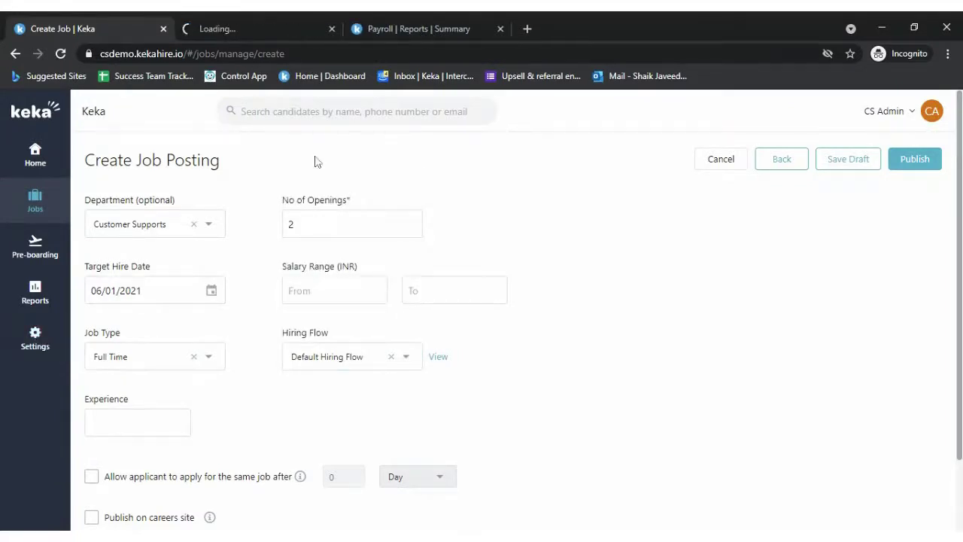
- In Settings > Hiring Flows, move Market Xcel's Interview stage below the field-work materials stage
click(245, 19)
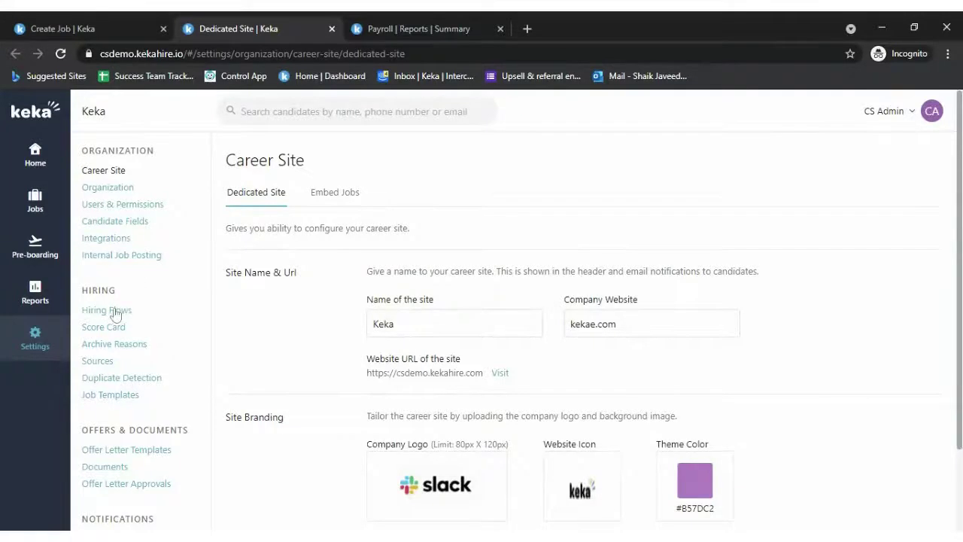
click(115, 314)
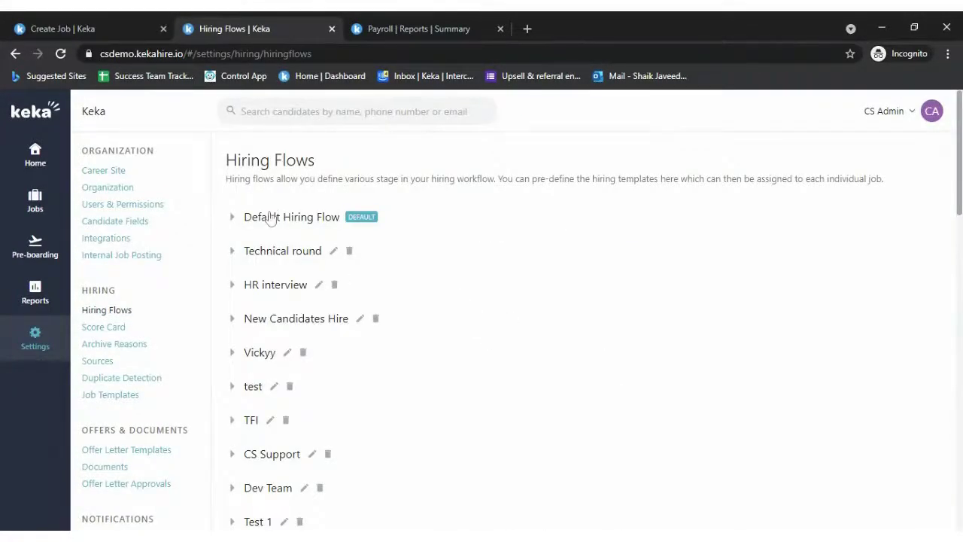
scroll(301, 339, down, 8)
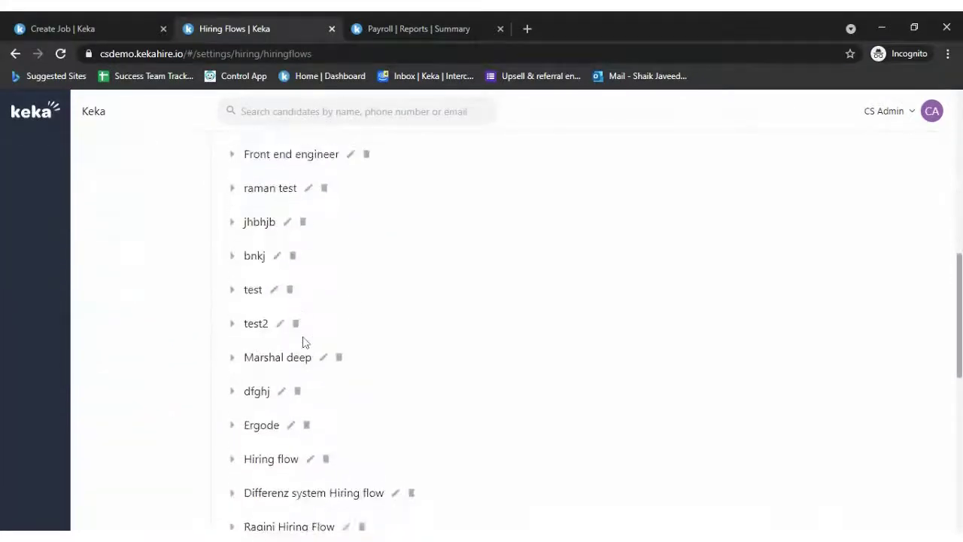
scroll(304, 341, down, 7)
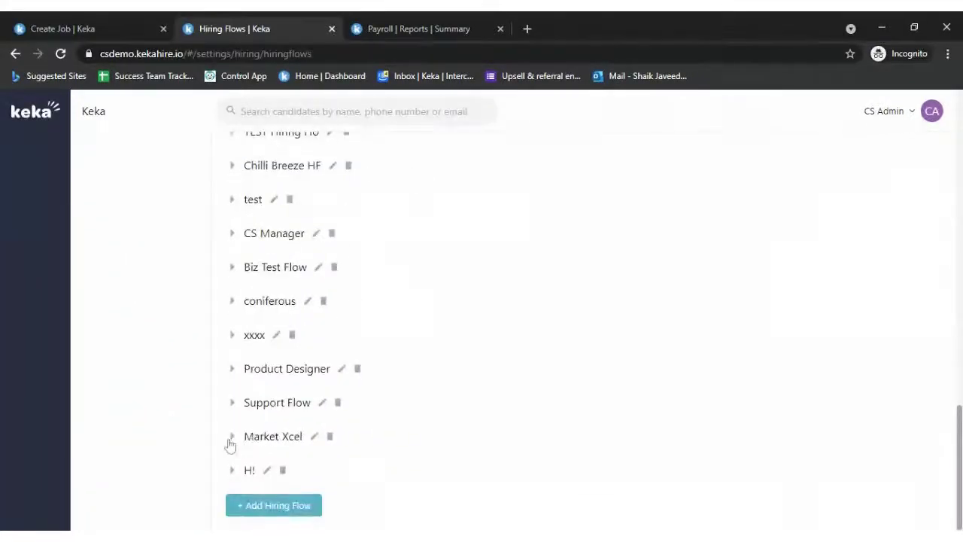
click(230, 443)
scroll(374, 391, down, 4)
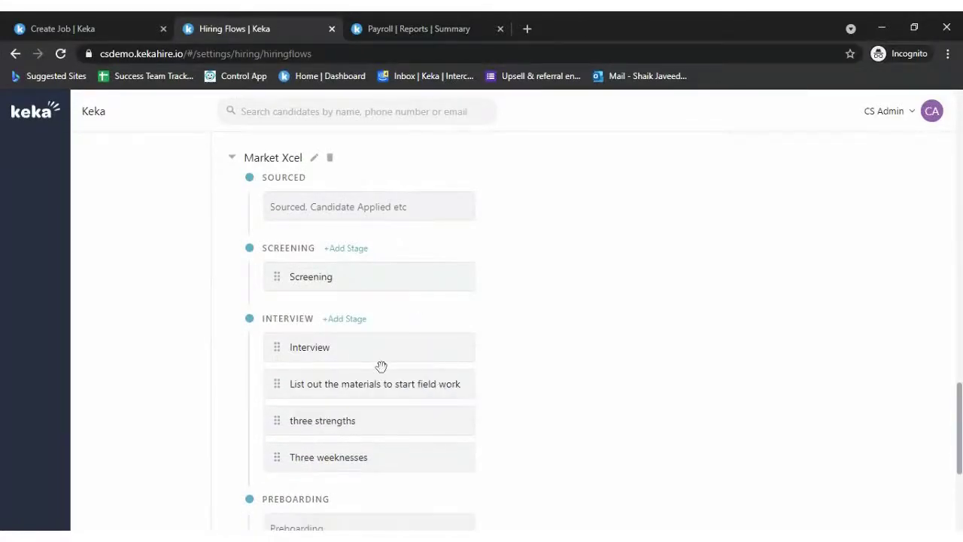
drag(381, 366, 366, 394)
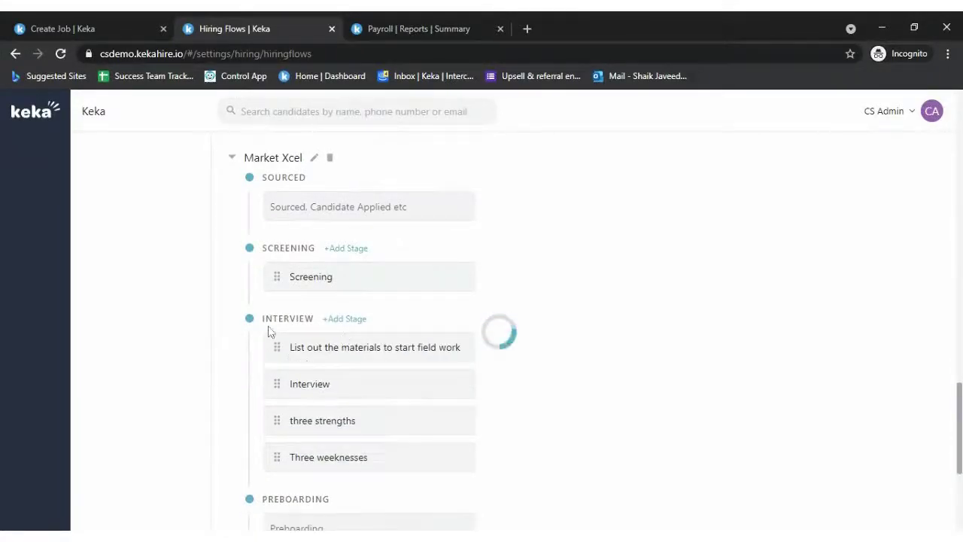
scroll(258, 248, up, 2)
click(232, 307)
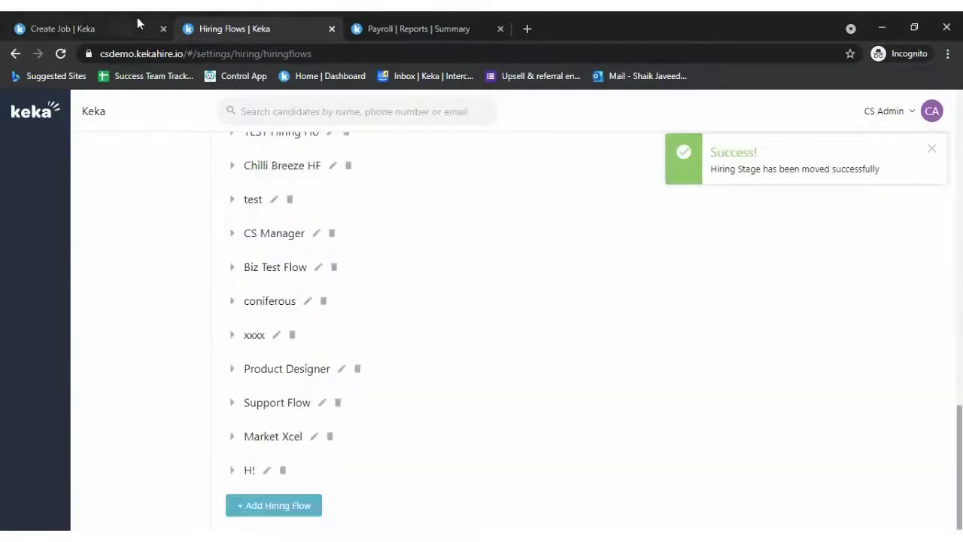
click(113, 29)
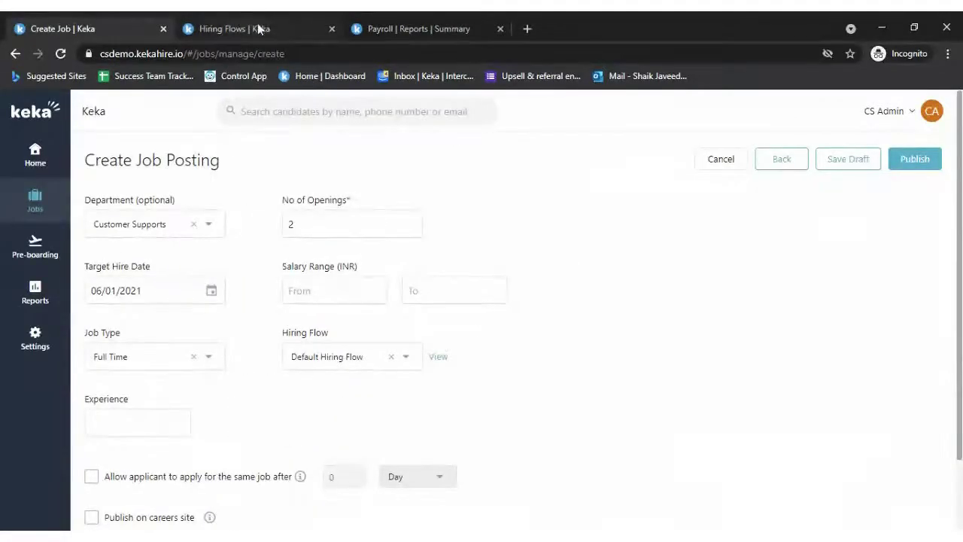
- Choose Support Flow as the hiring flow and check its Sourced-to-Hired stages
click(407, 352)
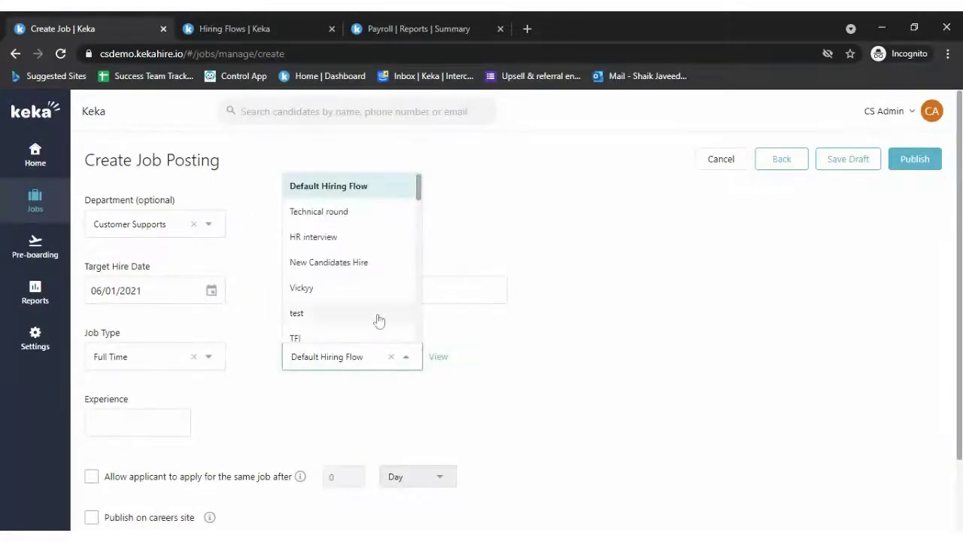
scroll(379, 319, down, 8)
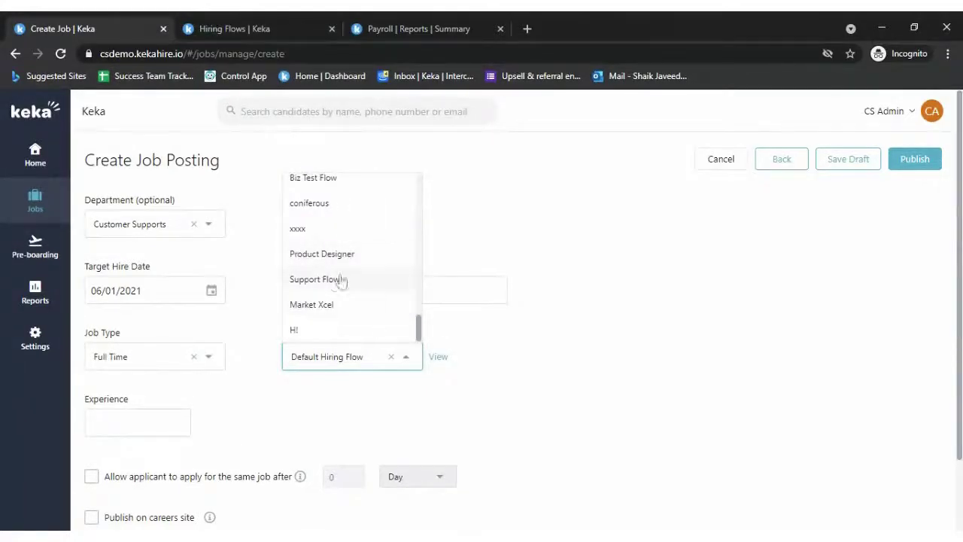
click(328, 277)
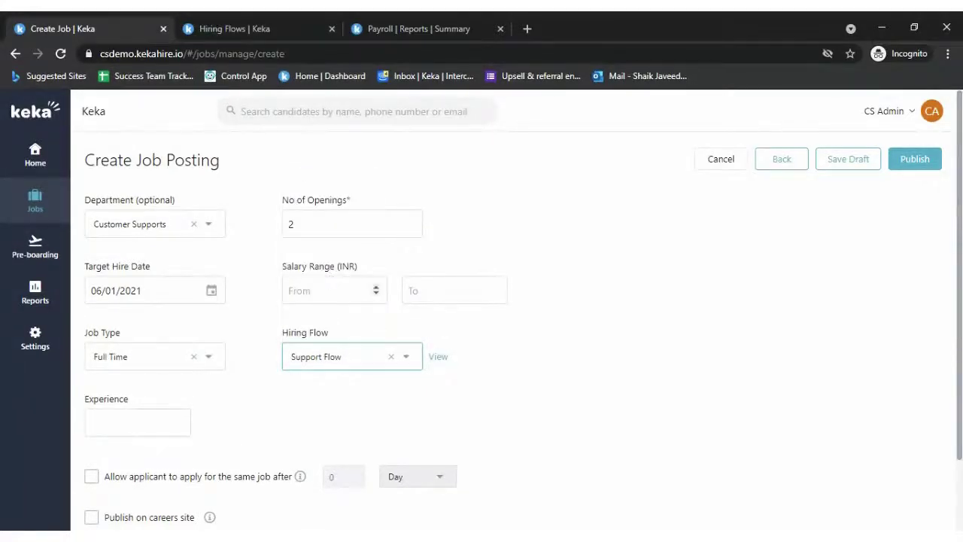
click(440, 357)
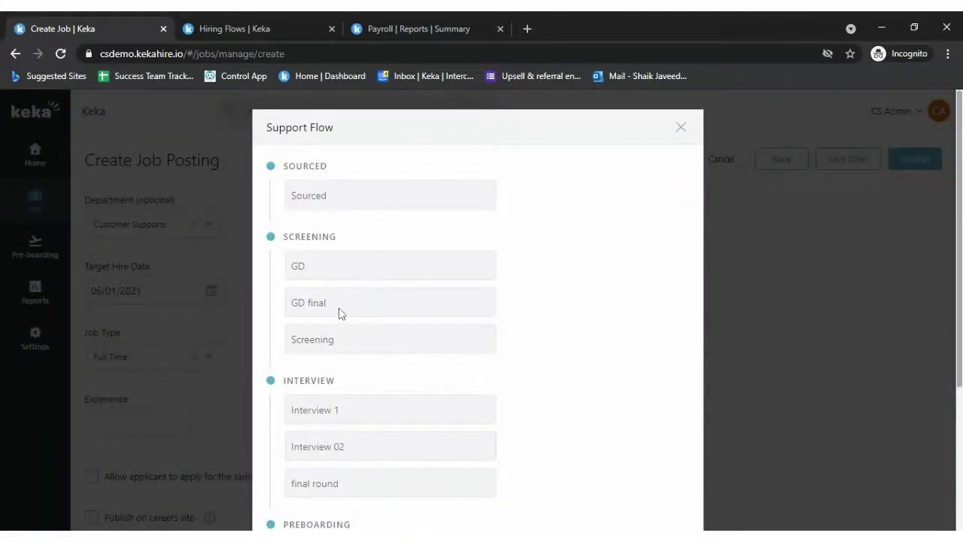
scroll(418, 406, down, 3)
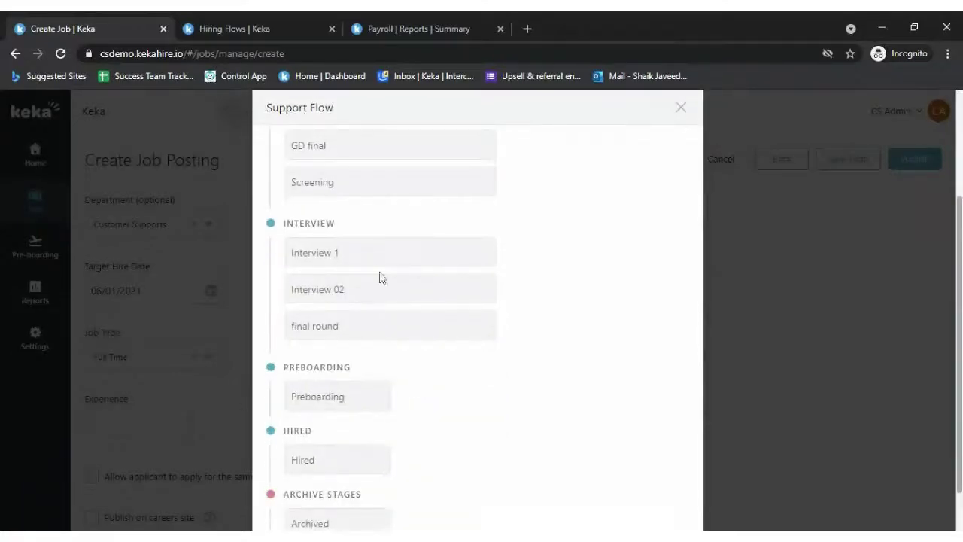
scroll(417, 471, down, 2)
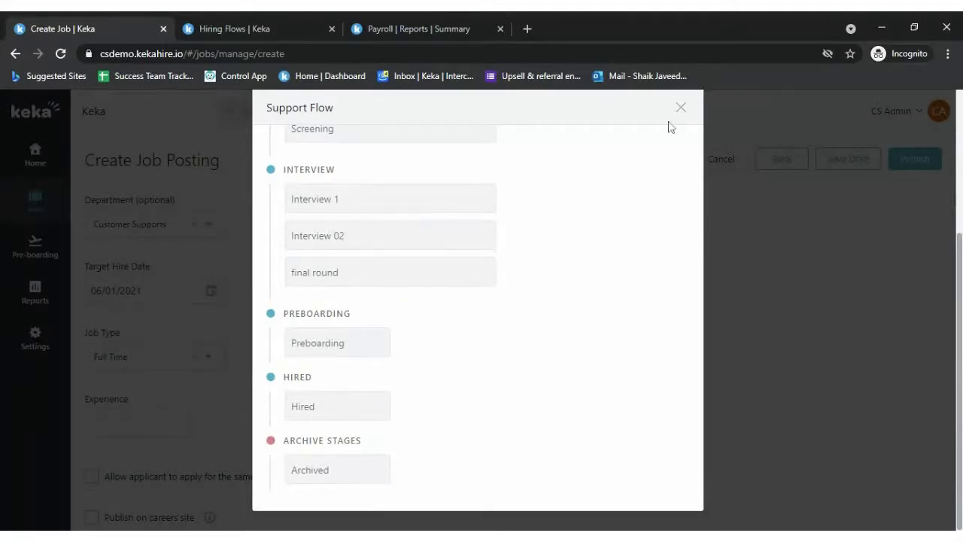
click(728, 309)
- Leave experience blank and allow reapplying to the same job after 60 Days
scroll(569, 369, down, 1)
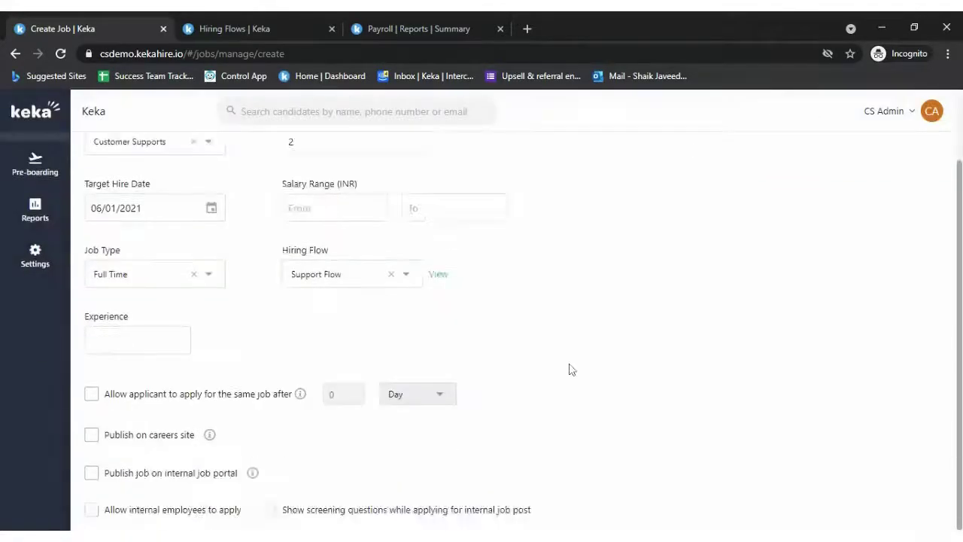
click(188, 333)
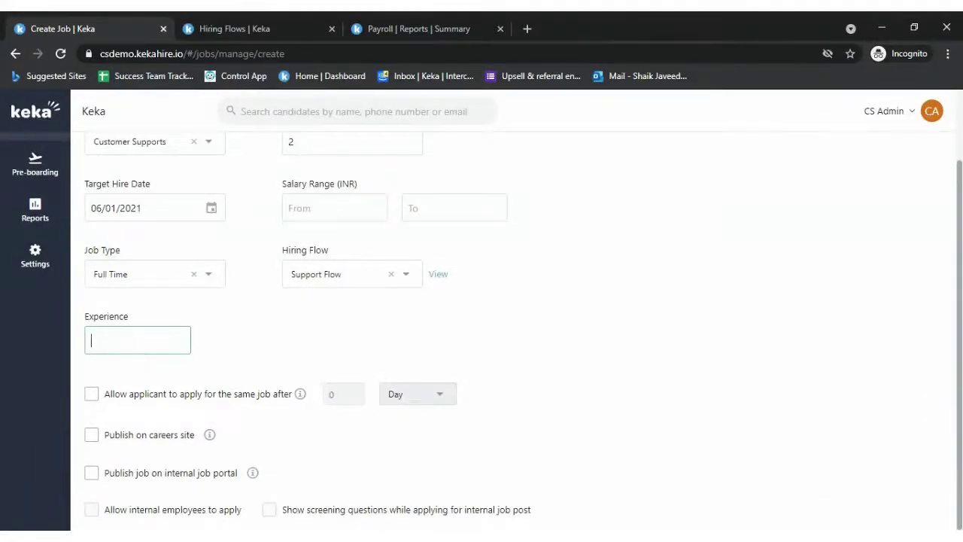
click(429, 313)
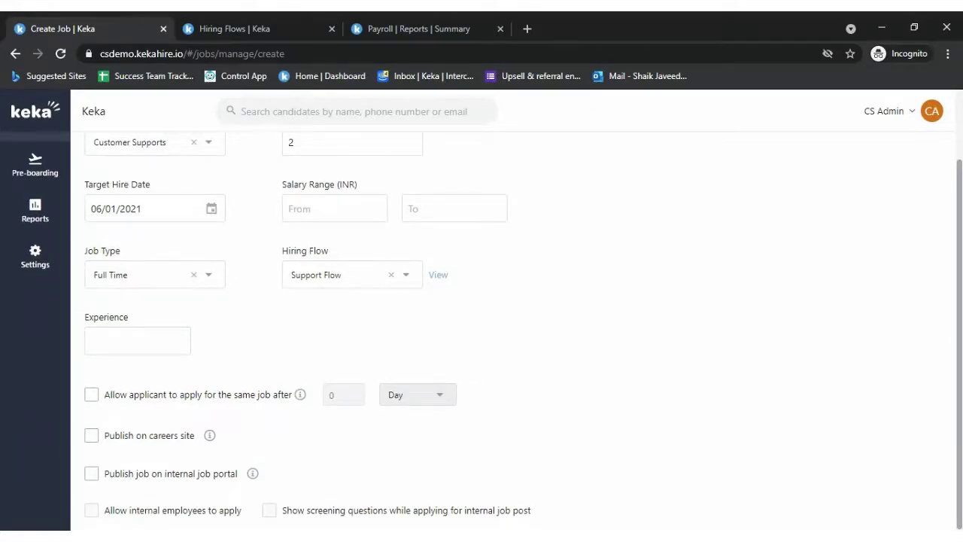
drag(110, 391, 123, 401)
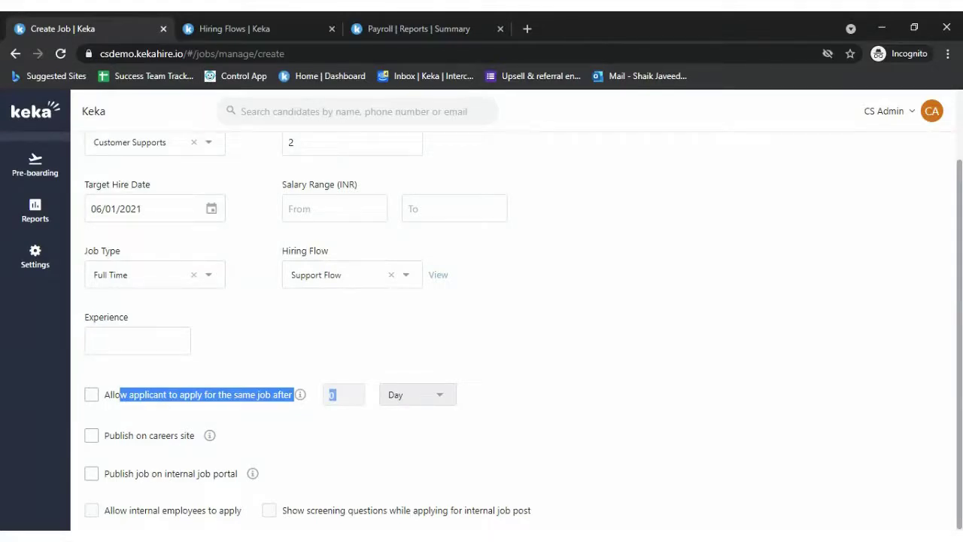
click(566, 337)
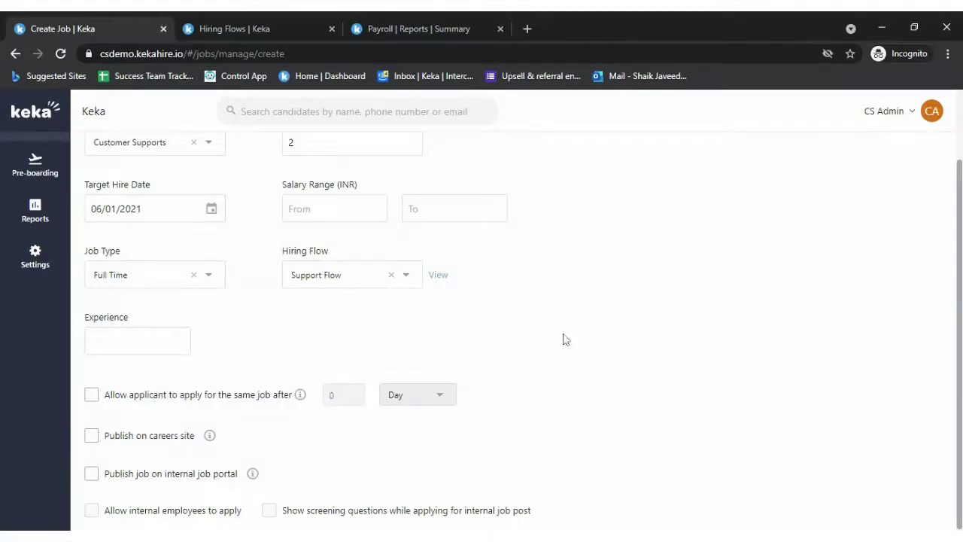
click(92, 395)
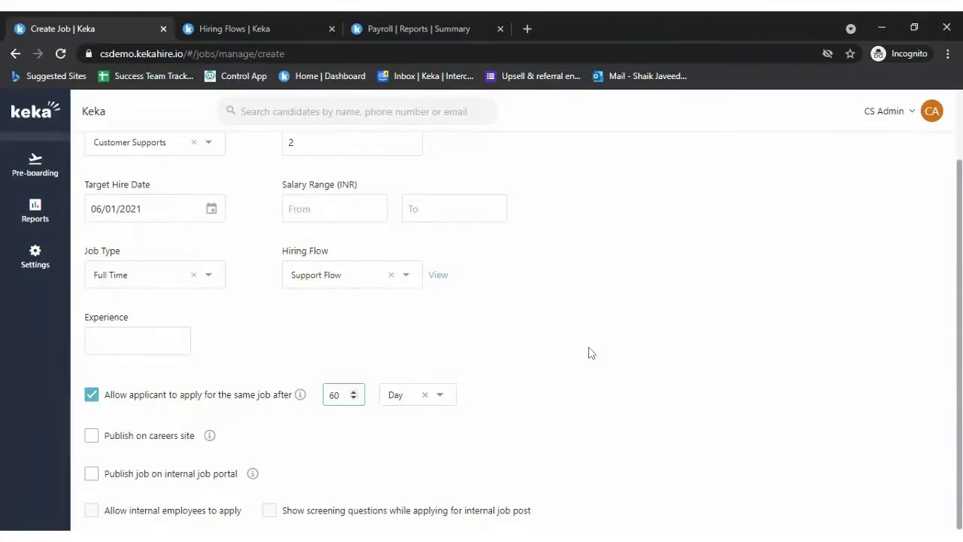
click(286, 410)
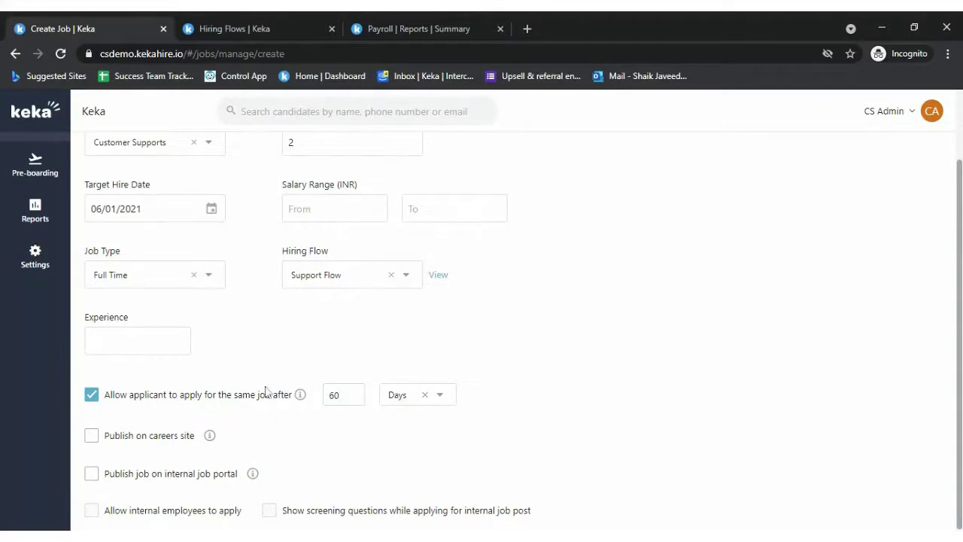
mouse_move(302, 404)
click(453, 396)
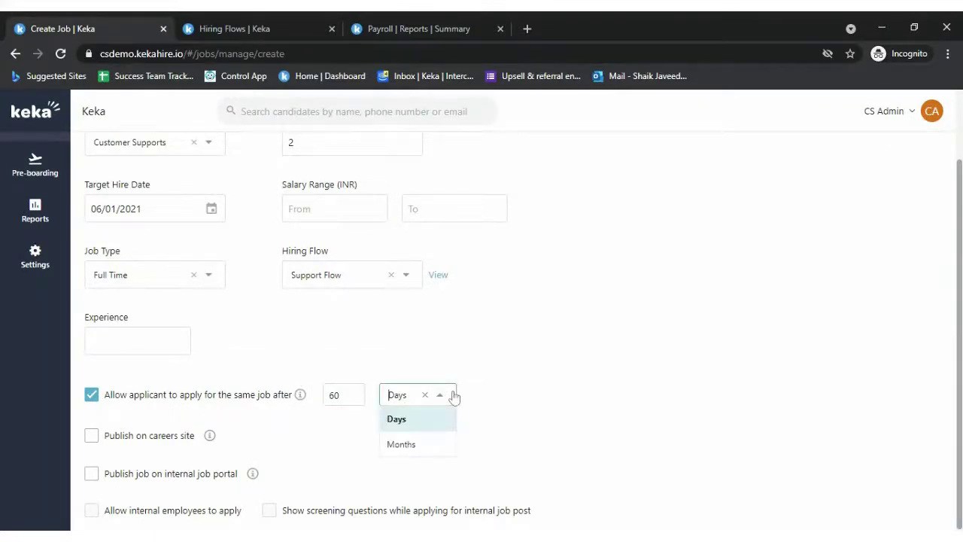
click(550, 415)
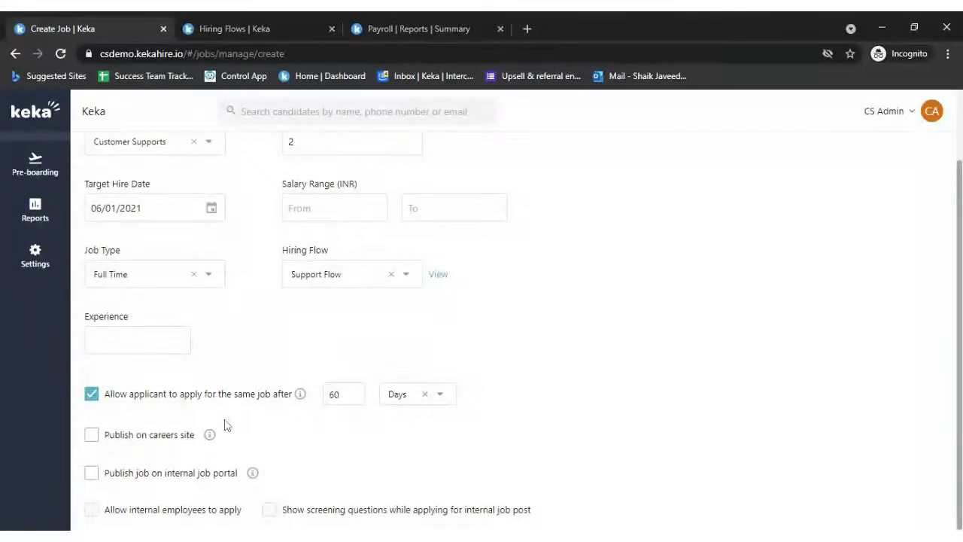
- Publish on the careers site and internal job portal, and allow internal employees to apply
click(92, 436)
mouse_move(252, 478)
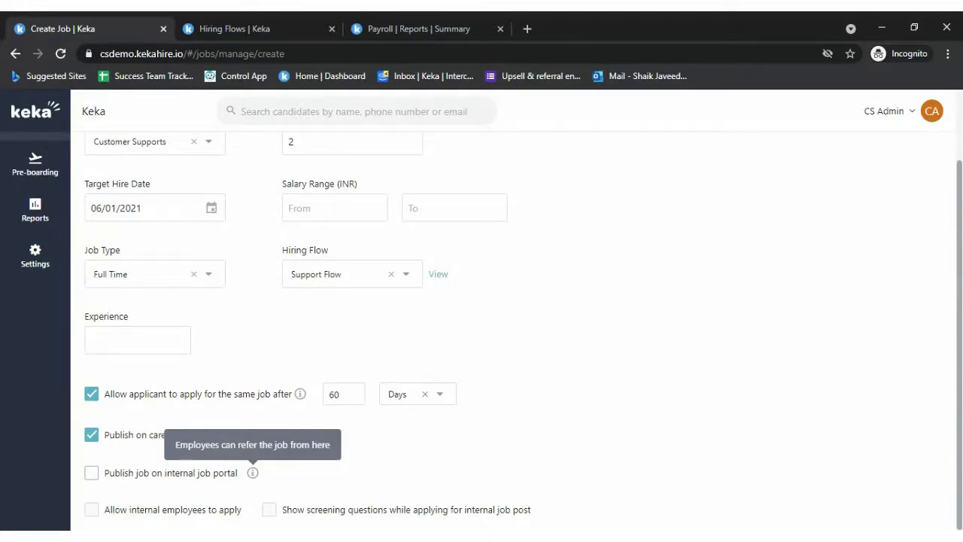
click(91, 473)
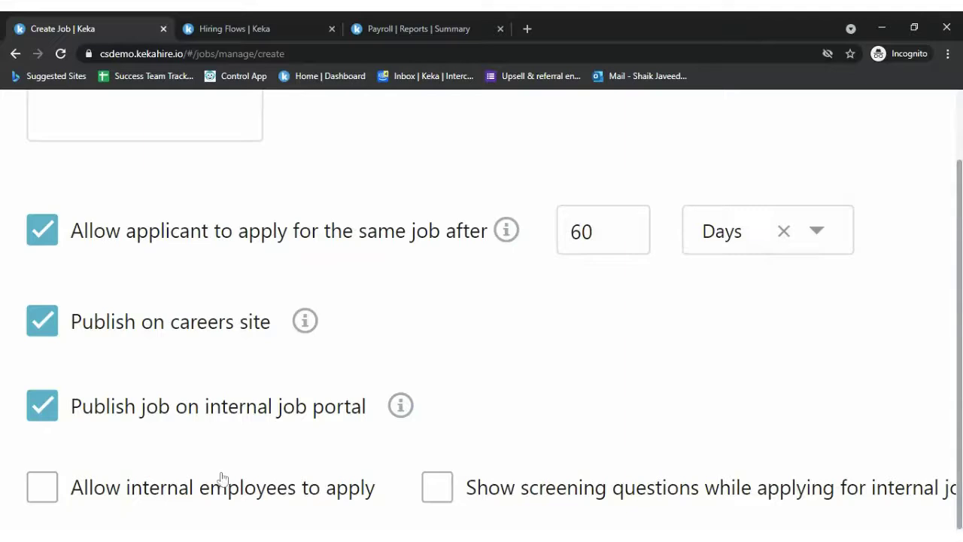
click(38, 489)
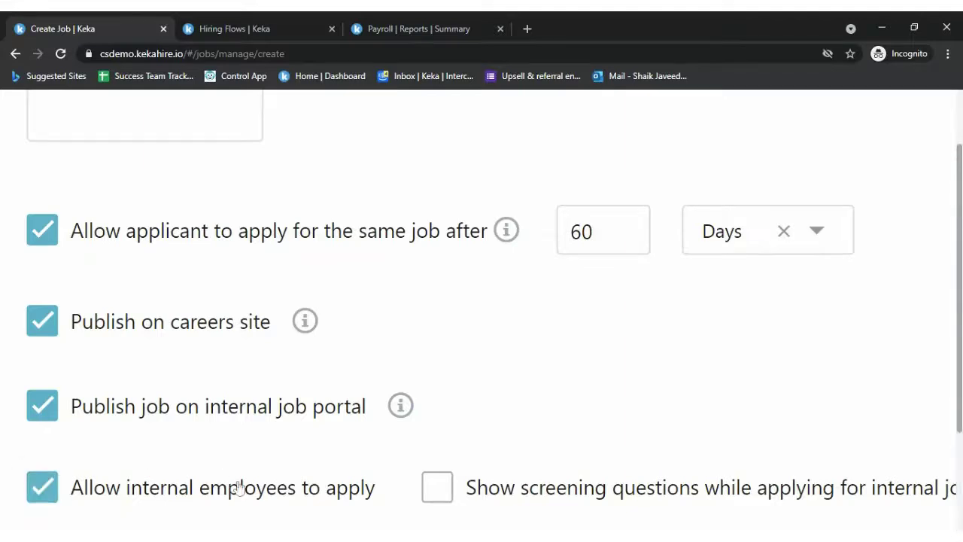
scroll(298, 448, up, 3)
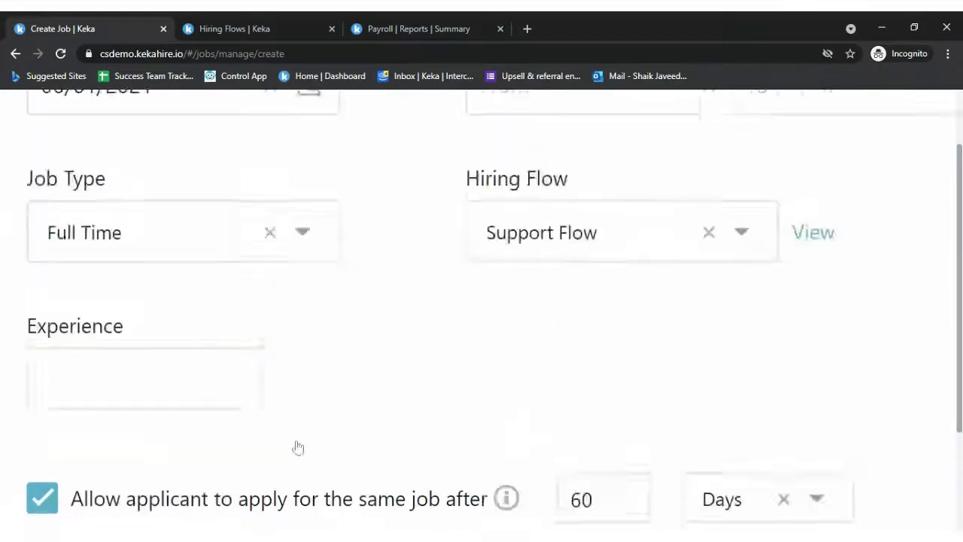
scroll(298, 448, down, 8)
scroll(297, 445, right, 2)
scroll(297, 445, up, 3)
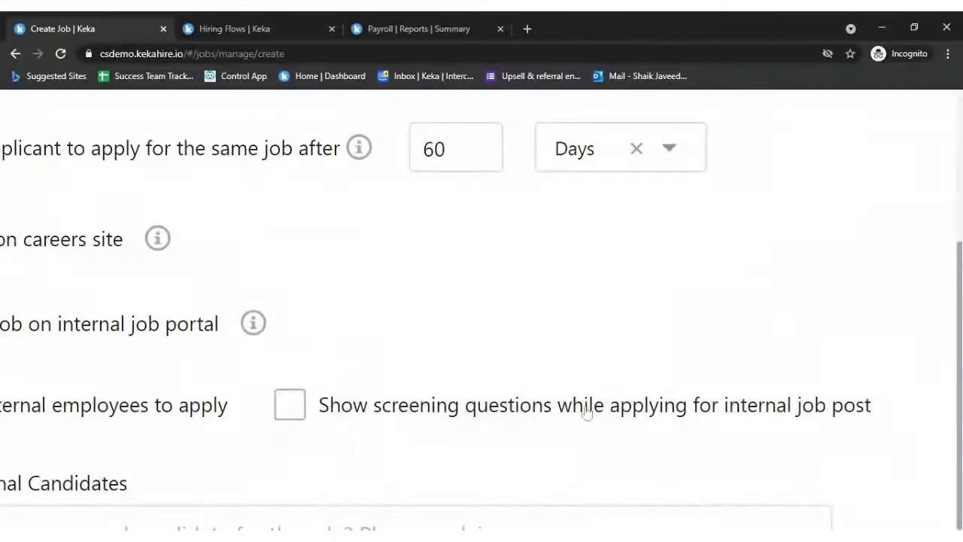
scroll(587, 412, down, 5)
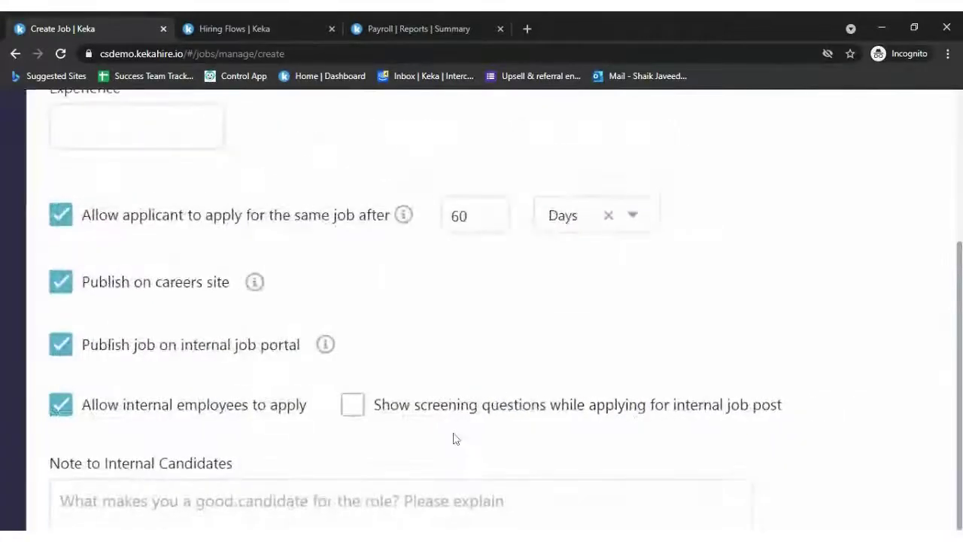
scroll(444, 435, left, 2)
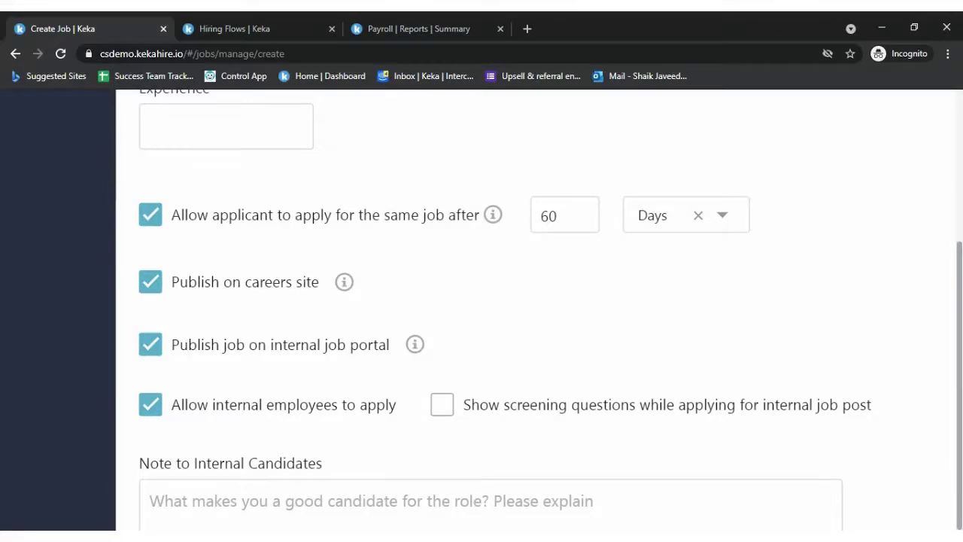
scroll(509, 359, up, 1)
scroll(510, 359, down, 2)
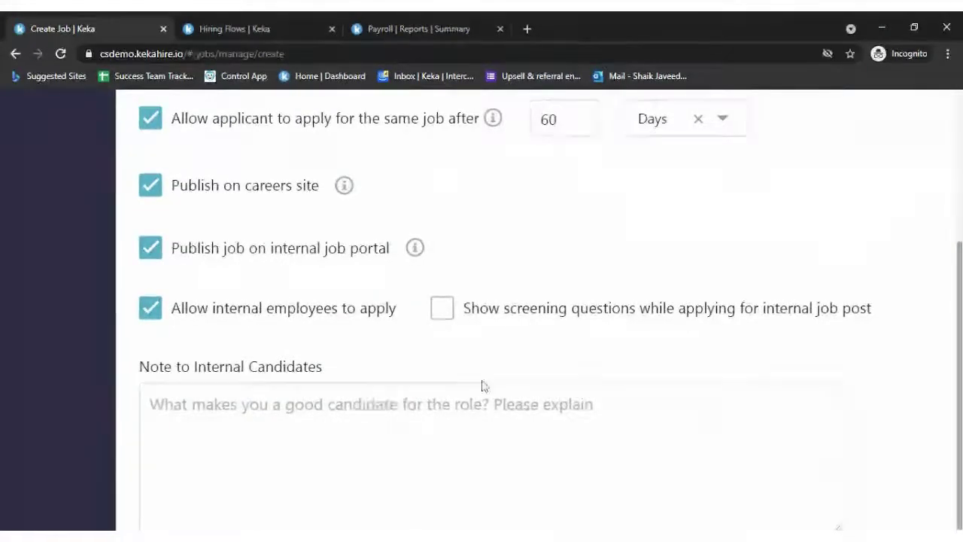
key(ctrl+minus)
scroll(489, 380, up, 3)
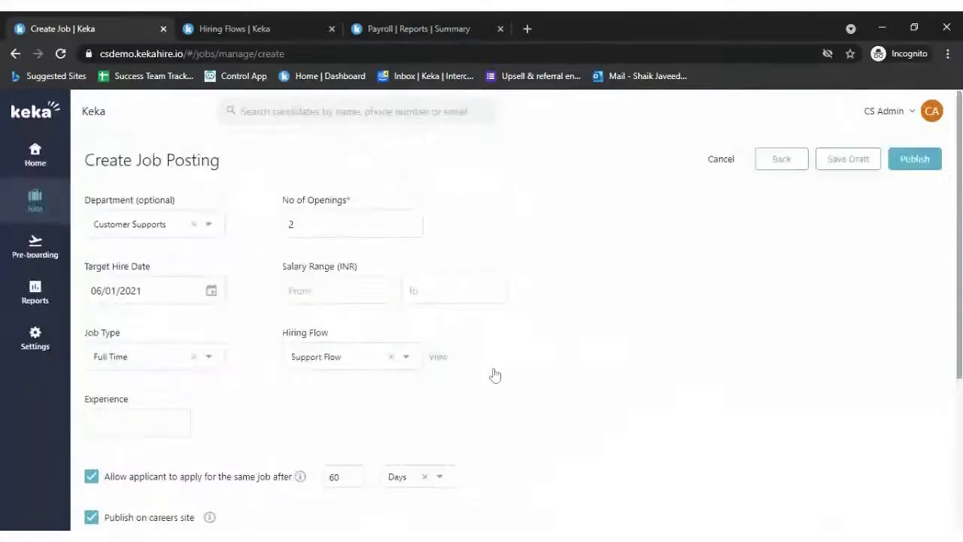
scroll(140, 383, down, 2)
scroll(232, 413, up, 2)
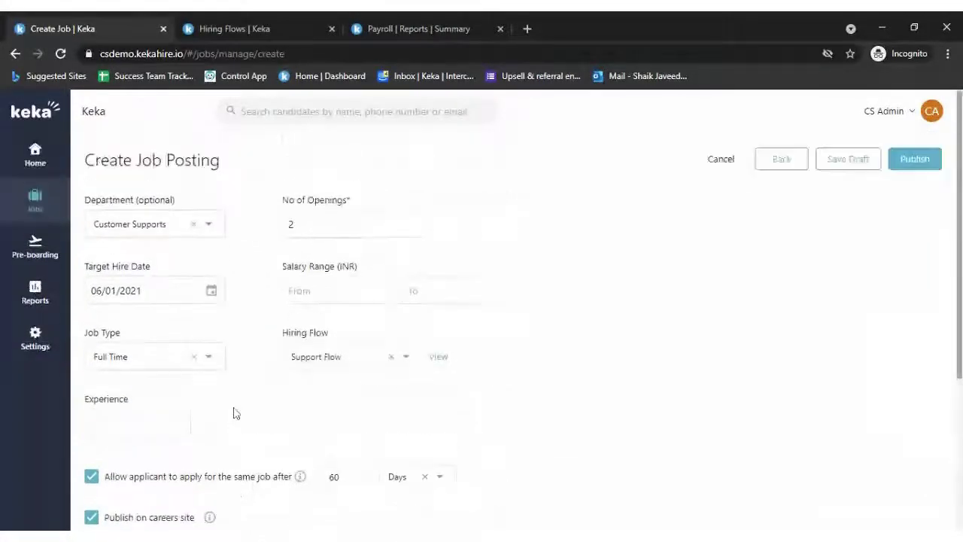
- Publish the Success Team Specialist job and open Setup Hiring Stages from Getting Started
click(925, 164)
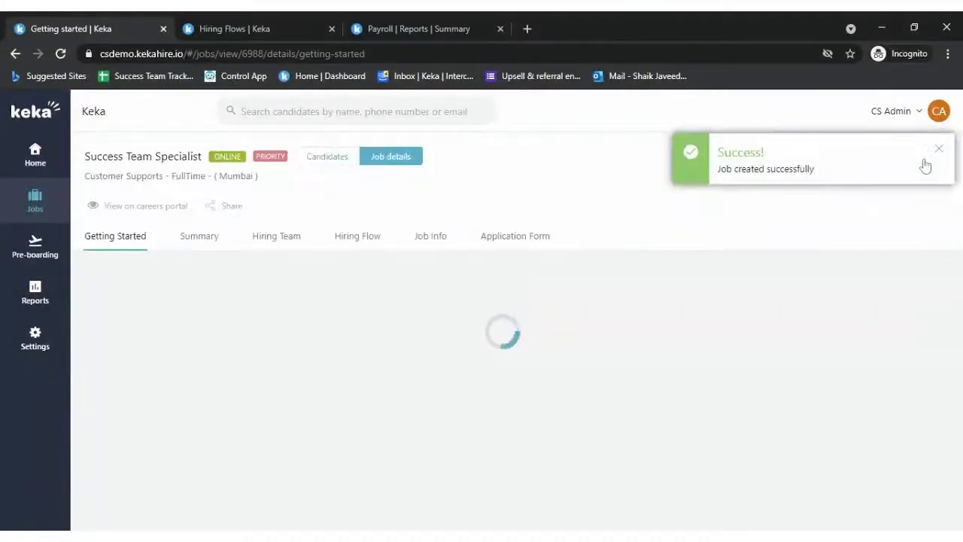
click(937, 150)
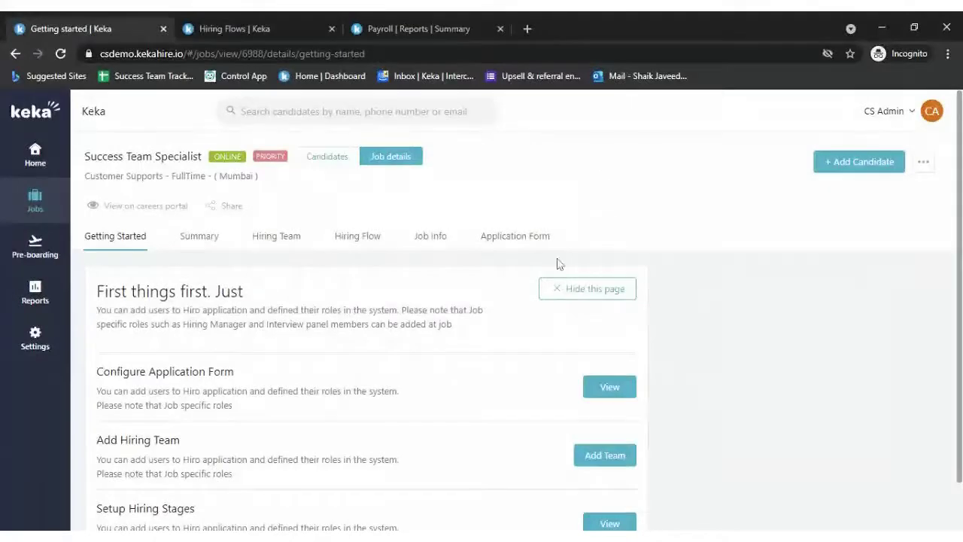
scroll(372, 430, down, 1)
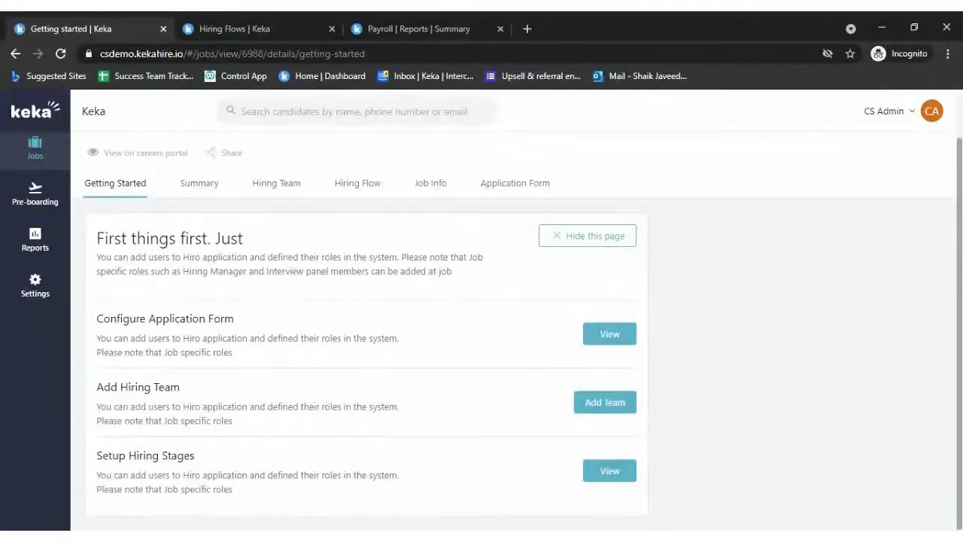
scroll(243, 323, up, 1)
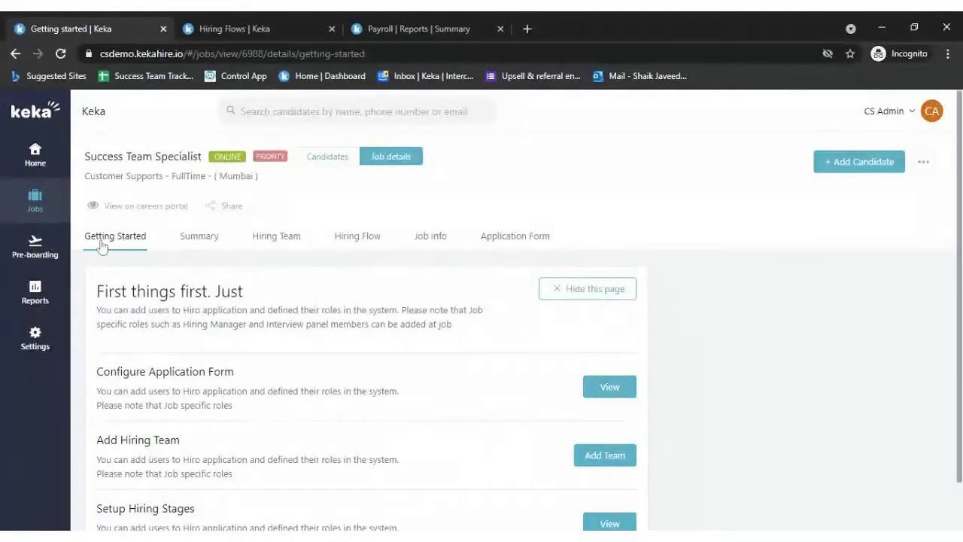
scroll(280, 429, down, 1)
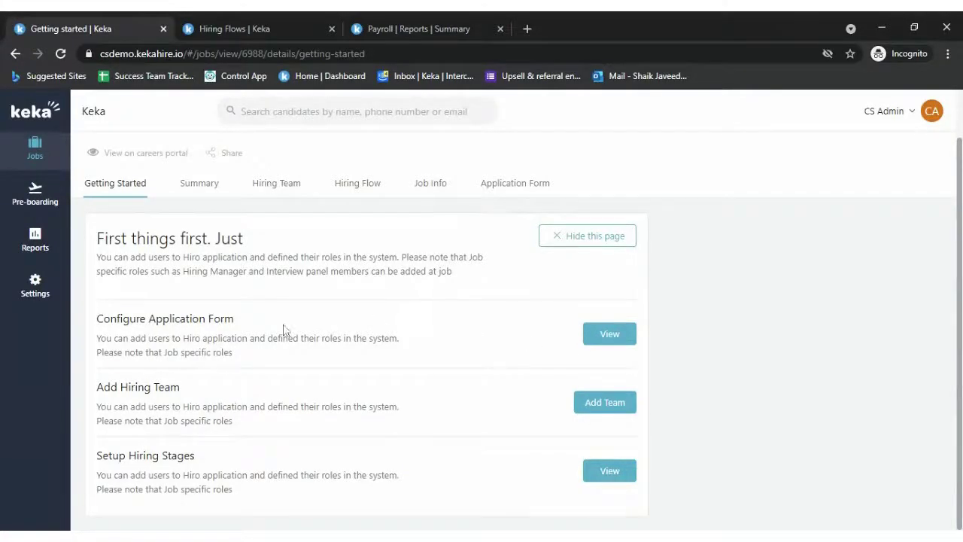
click(625, 340)
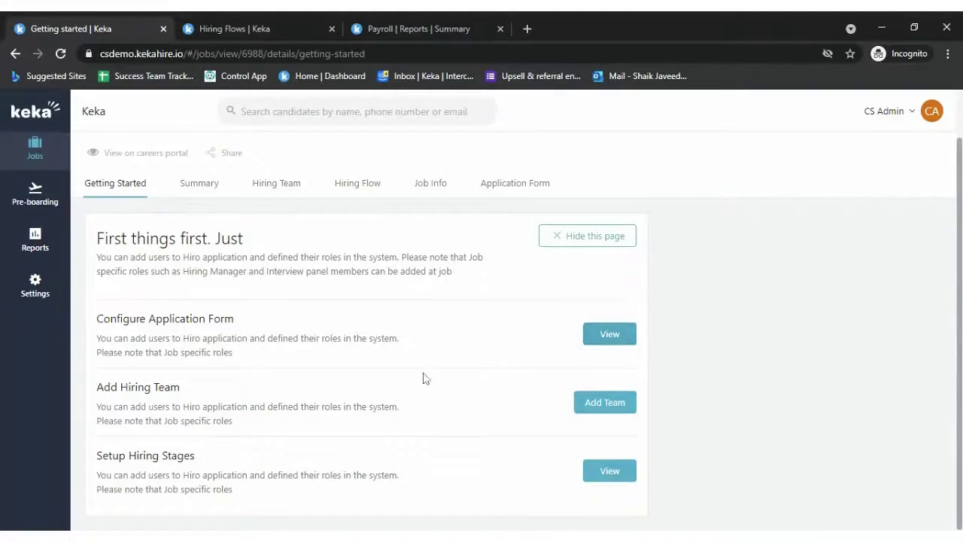
click(625, 474)
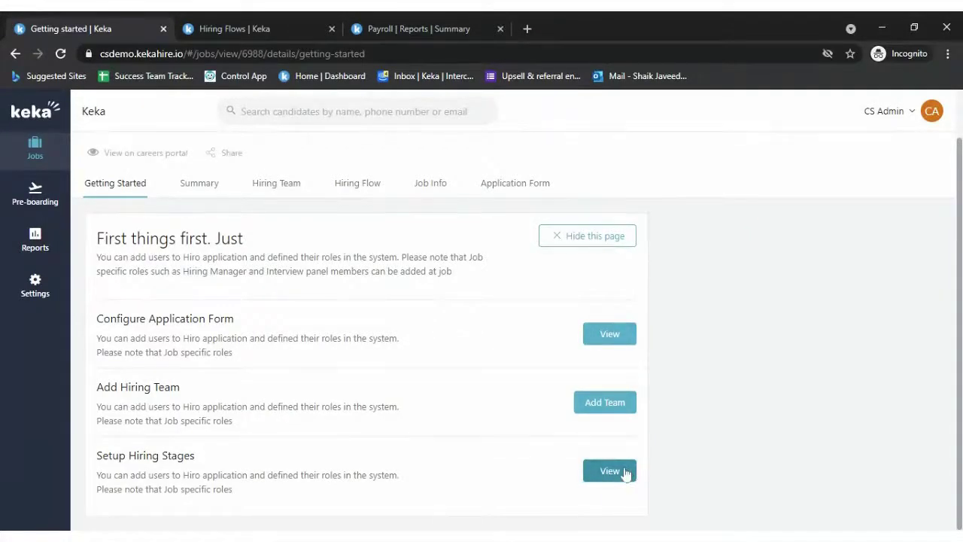
click(609, 482)
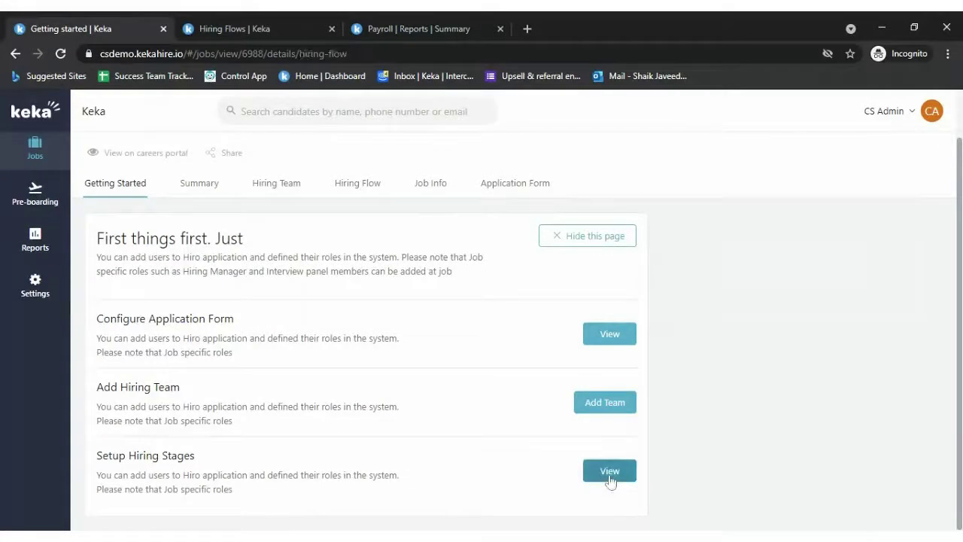
- Open the GD stage in the job's hiring flow to view its interview kit
scroll(338, 421, down, 3)
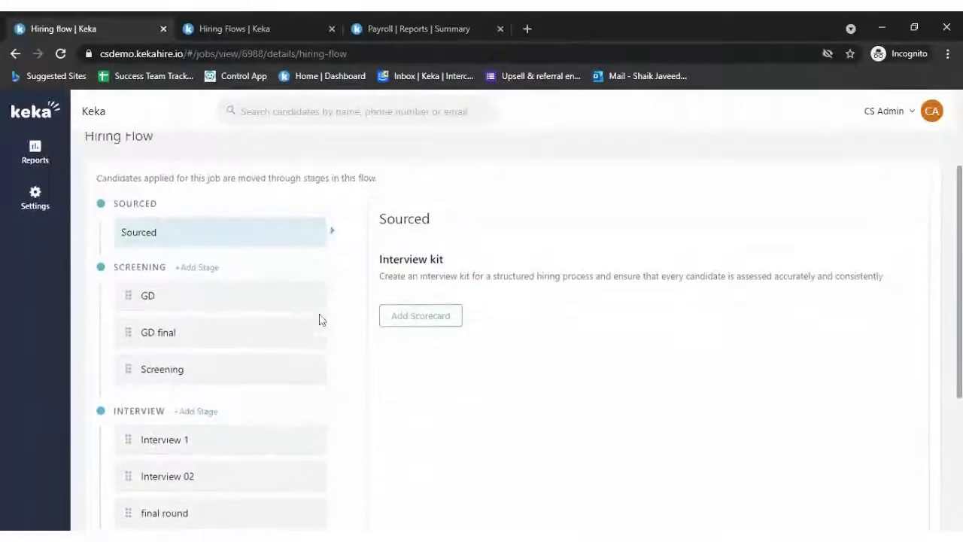
click(215, 282)
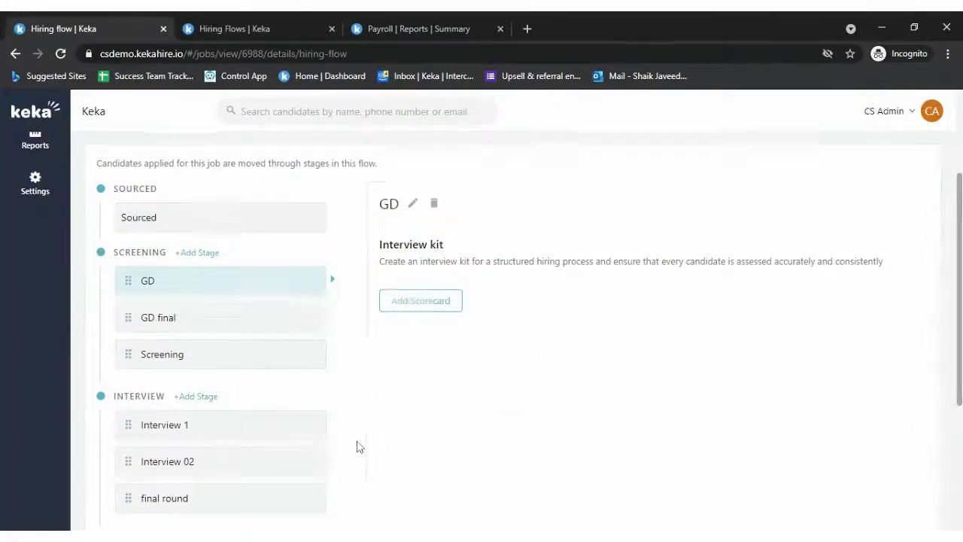
scroll(358, 447, down, 1)
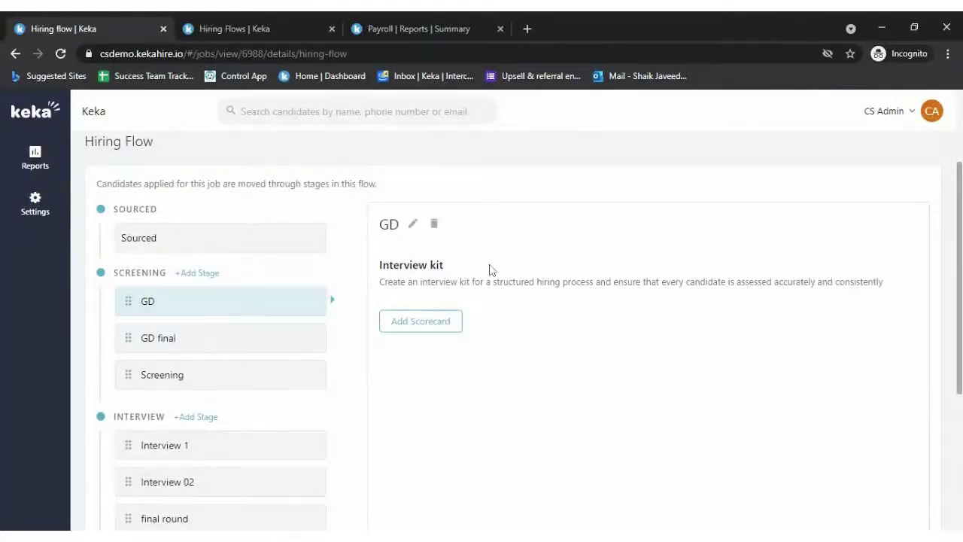
- Browse the scorecard library in the Hiring Flows settings tab
click(241, 28)
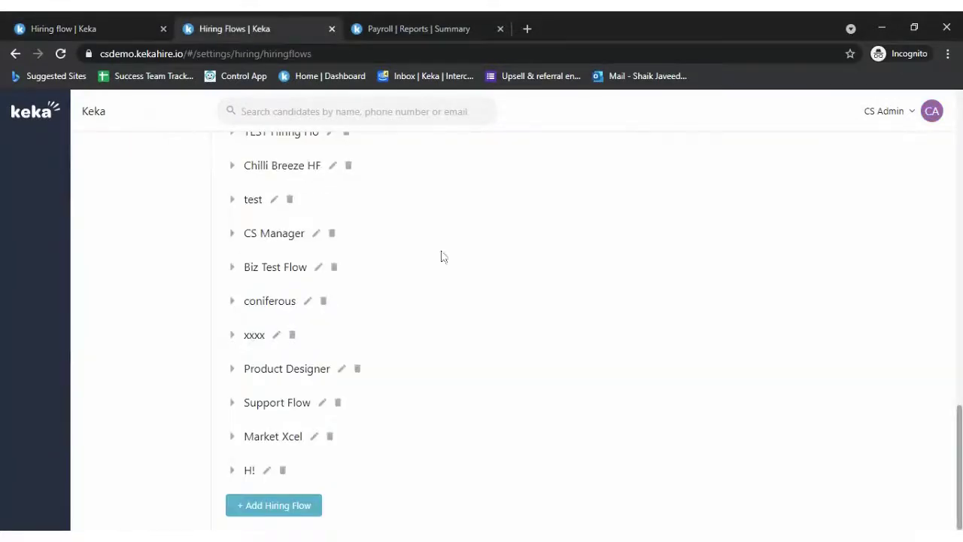
scroll(188, 216, up, 15)
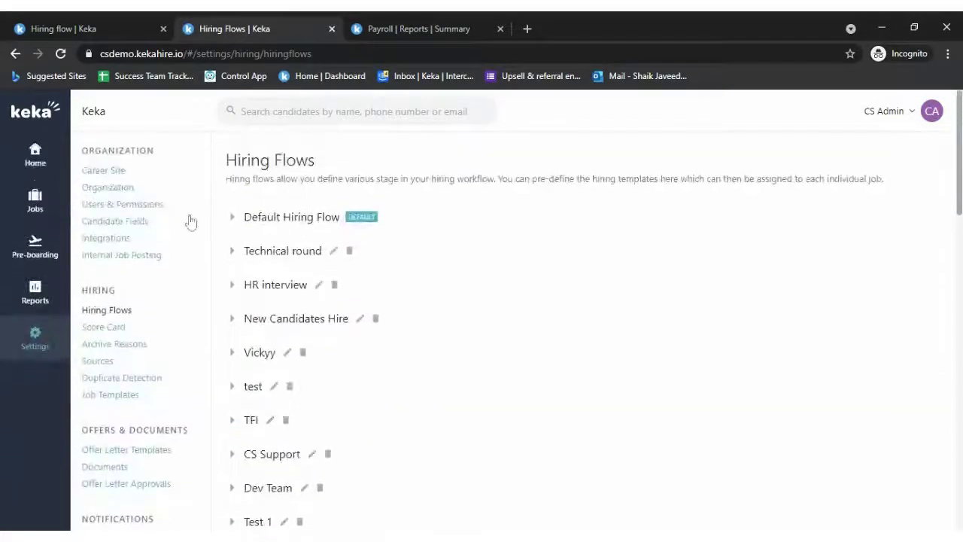
click(102, 329)
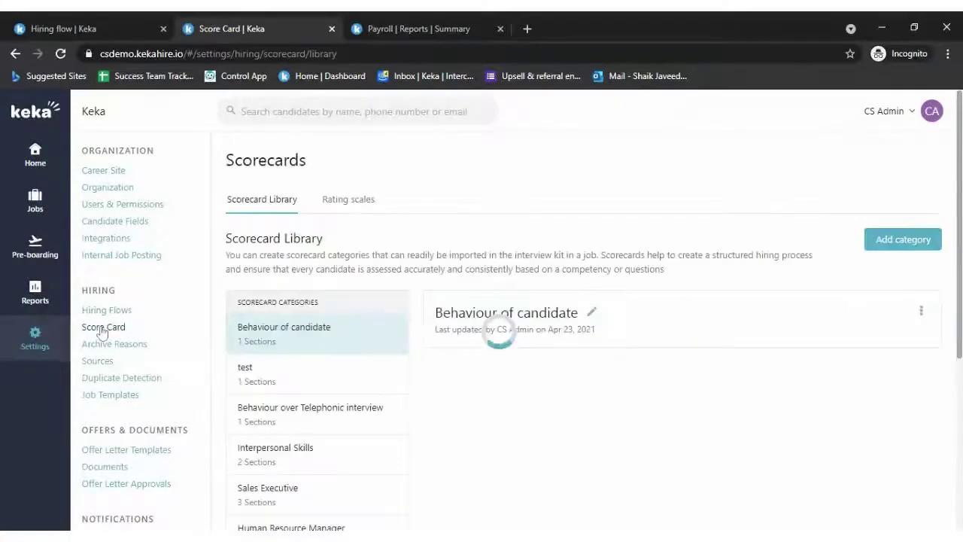
scroll(252, 340, down, 2)
scroll(252, 340, down, 1)
scroll(301, 264, up, 4)
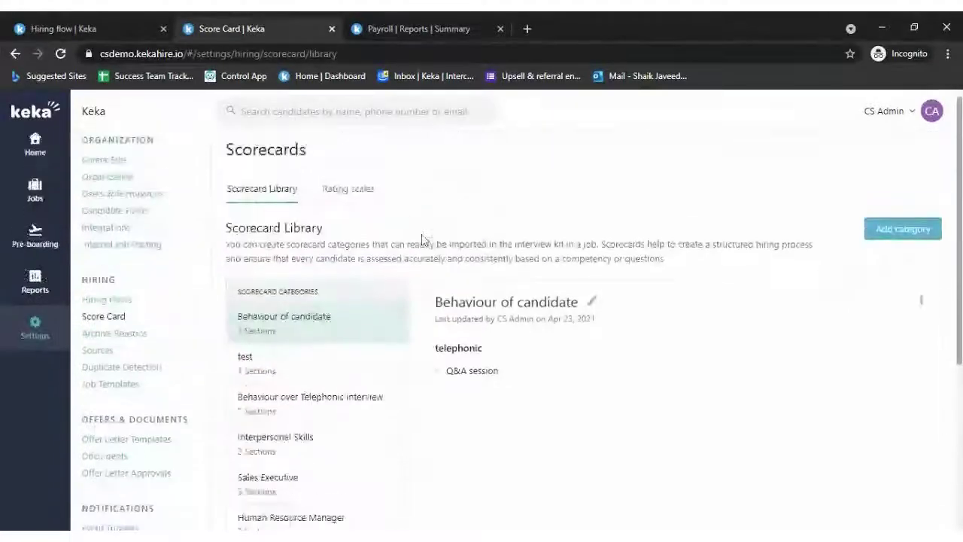
scroll(377, 301, down, 2)
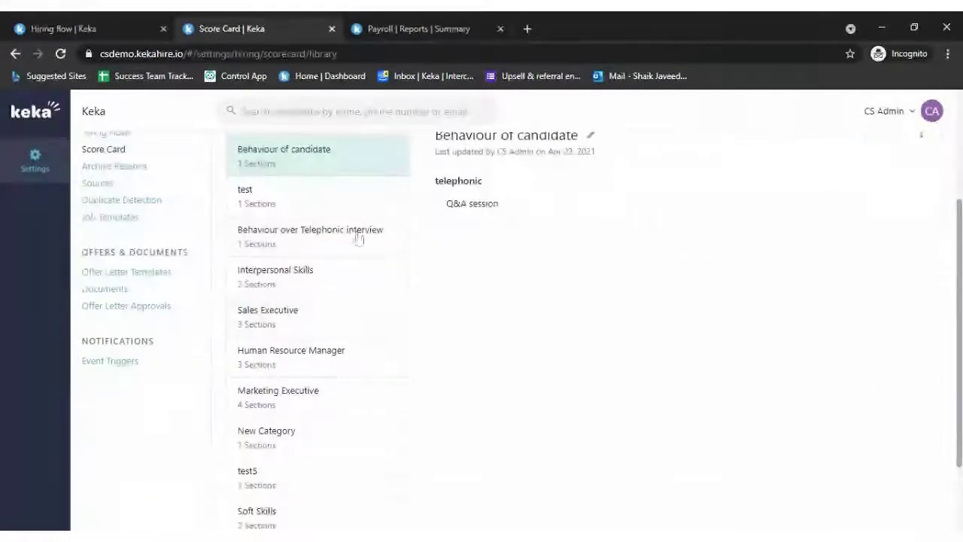
scroll(379, 293, up, 1)
- Inspect the Behaviour of candidate scorecard category, close it unsaved, and return to the job's stages
click(591, 197)
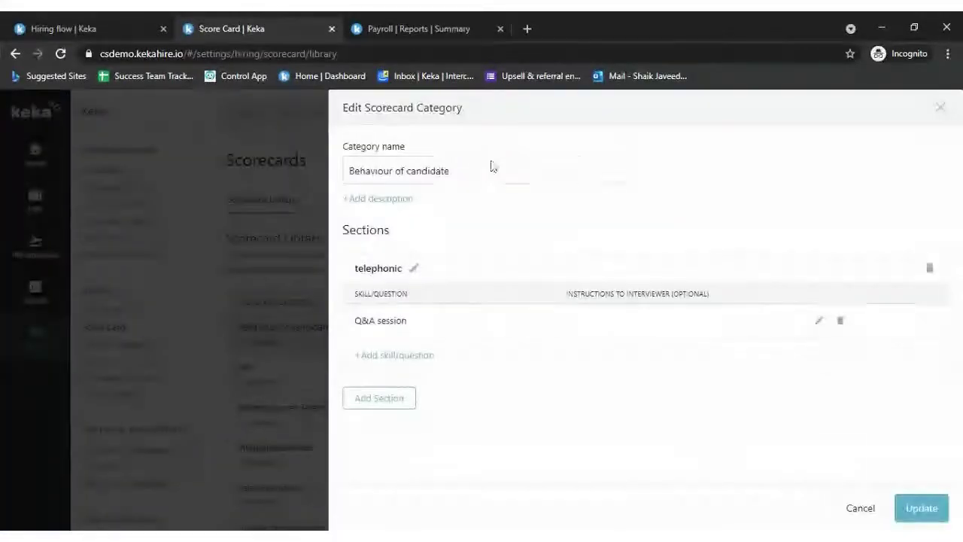
click(493, 167)
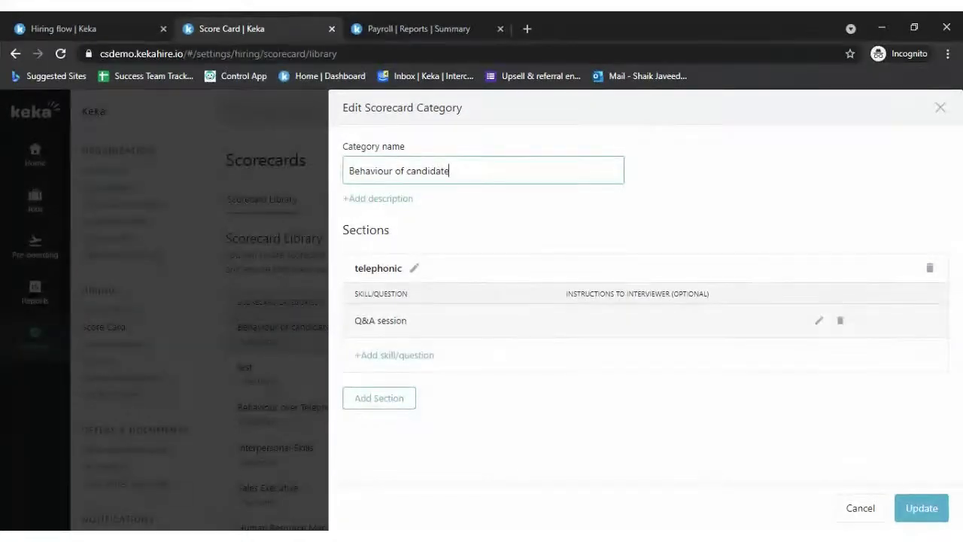
click(940, 108)
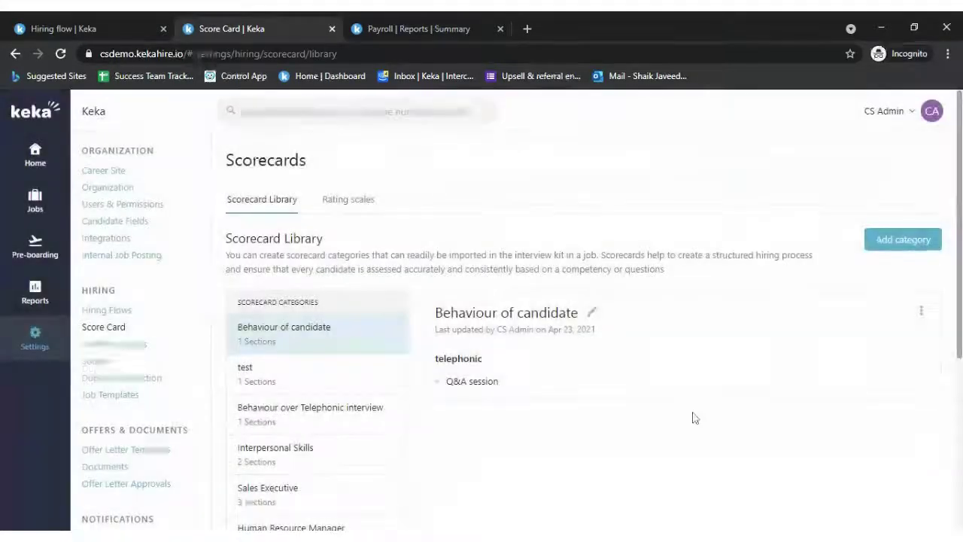
scroll(685, 415, down, 1)
scroll(569, 390, down, 2)
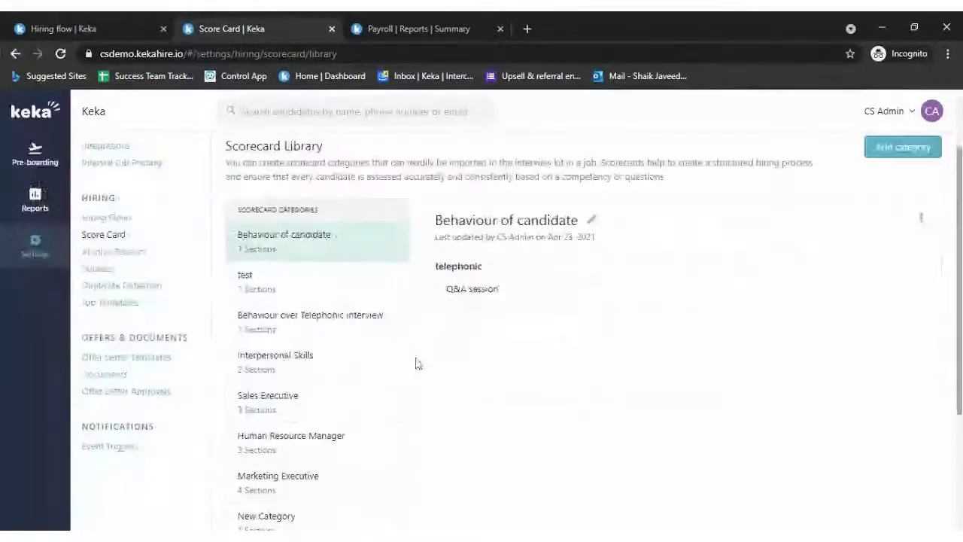
click(113, 28)
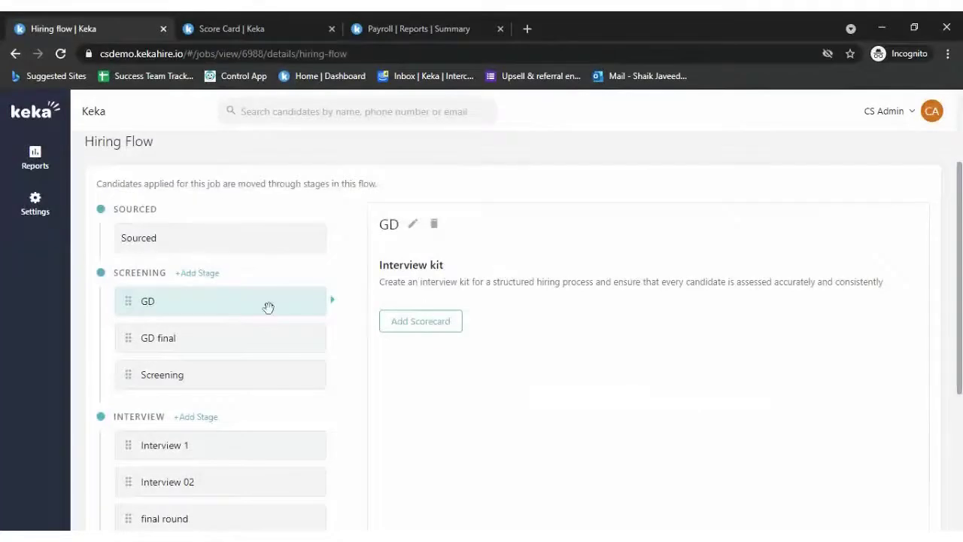
- Give Interview 1 a scorecard imported from the library's telephonic section and save it
scroll(255, 447, down, 1)
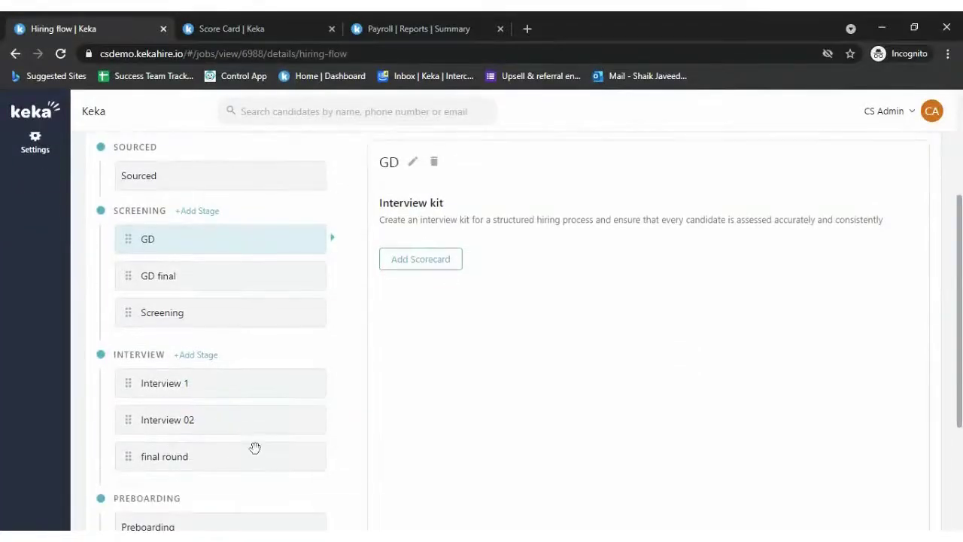
click(225, 382)
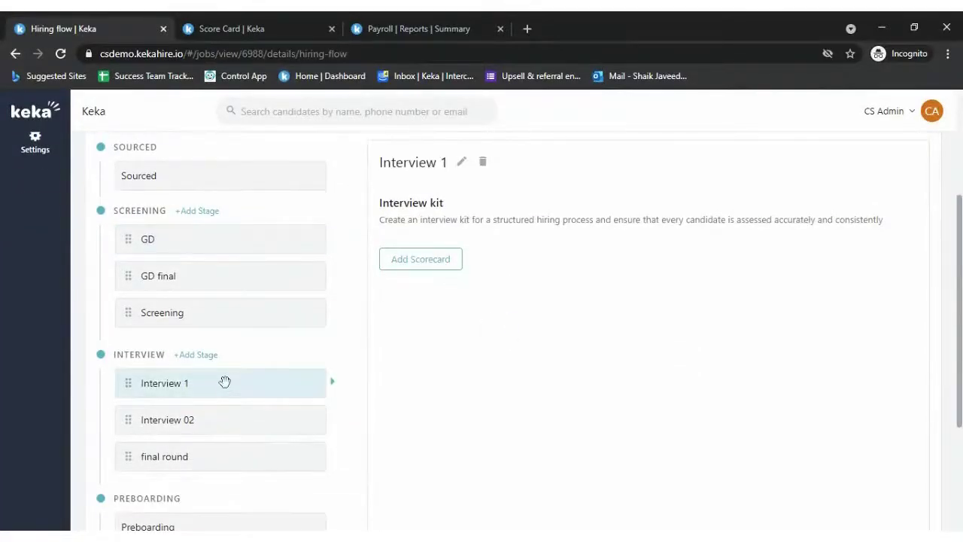
click(411, 261)
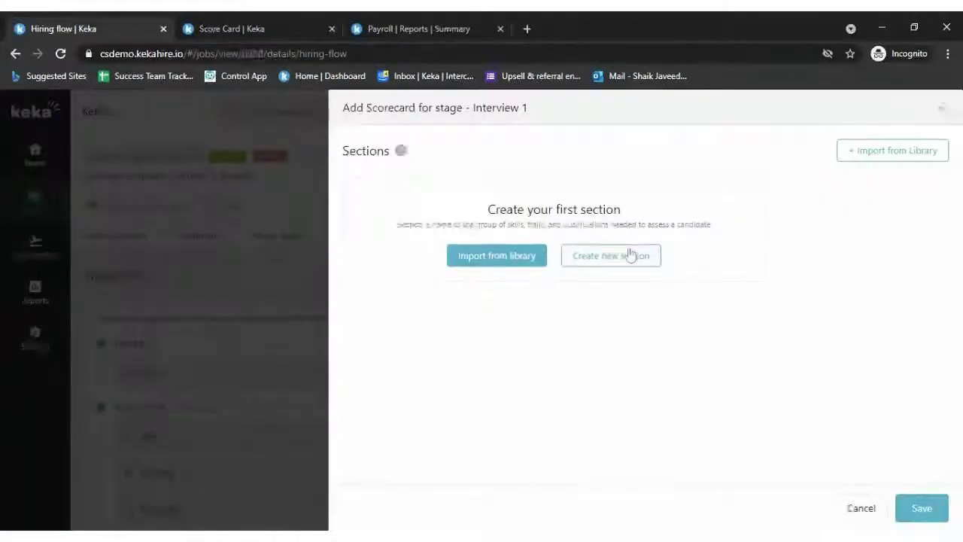
click(510, 257)
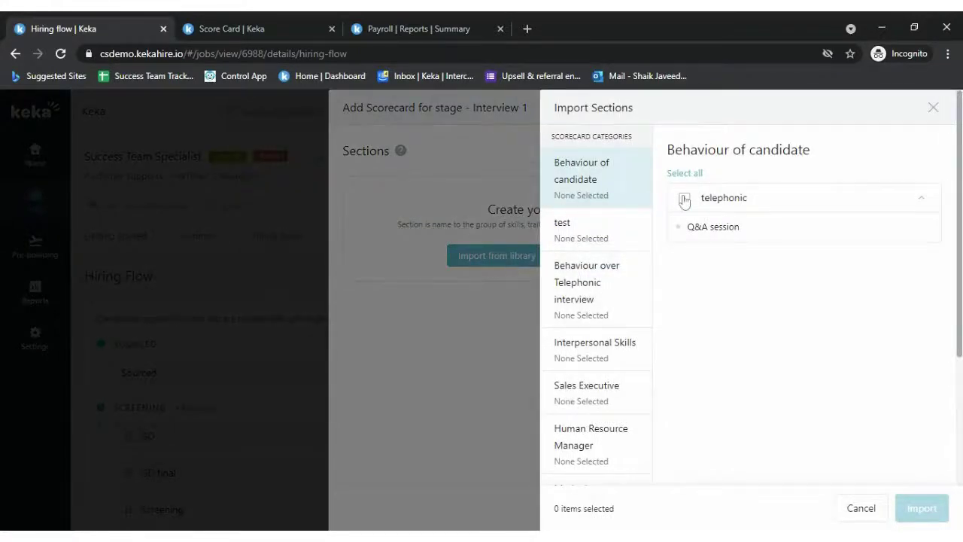
click(684, 199)
click(921, 506)
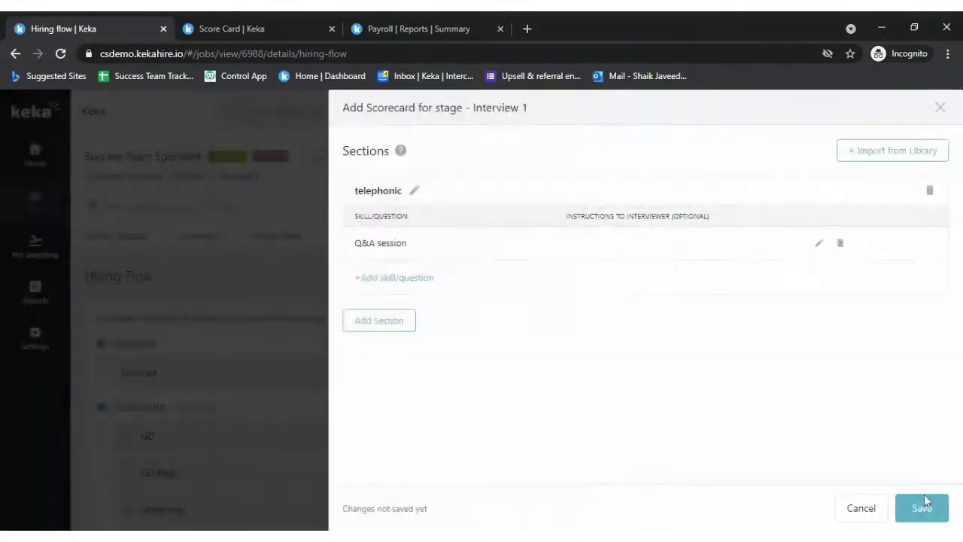
click(921, 508)
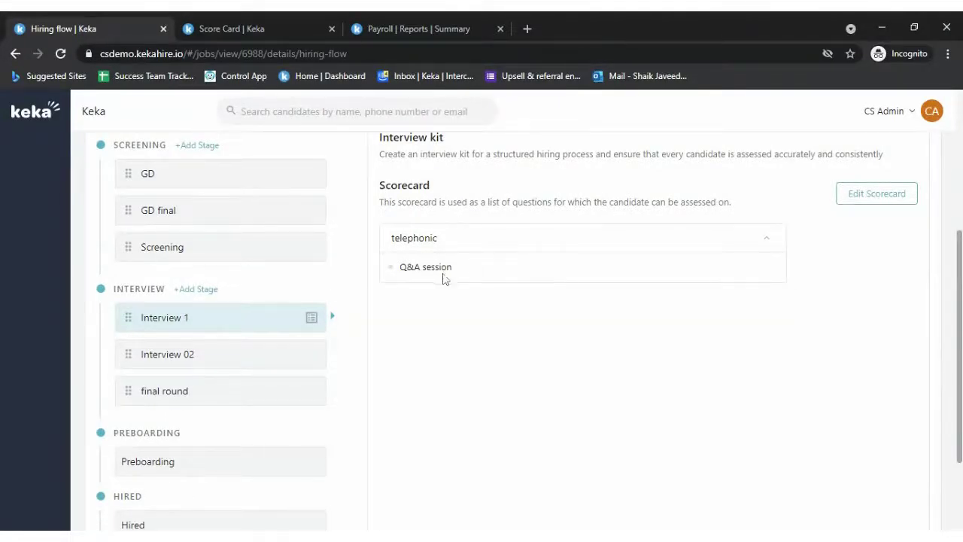
scroll(481, 276, up, 1)
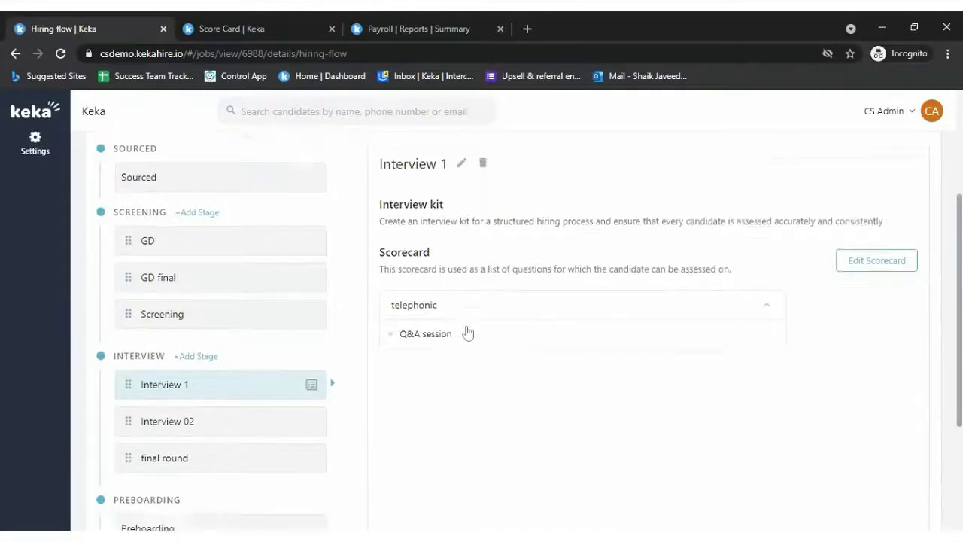
scroll(464, 331, down, 2)
- Give Interview 02 a saved scorecard imported from the library's Behaviour section
click(239, 289)
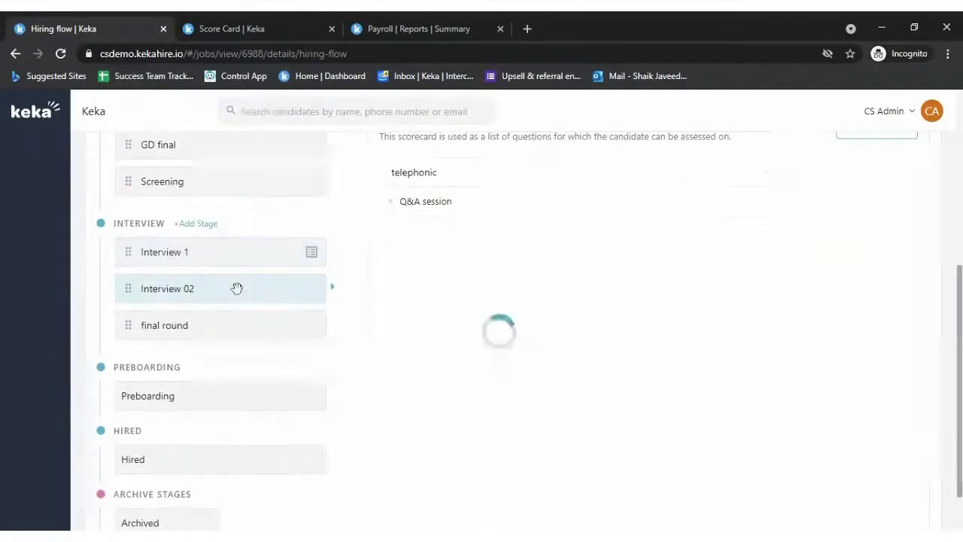
scroll(421, 278, up, 2)
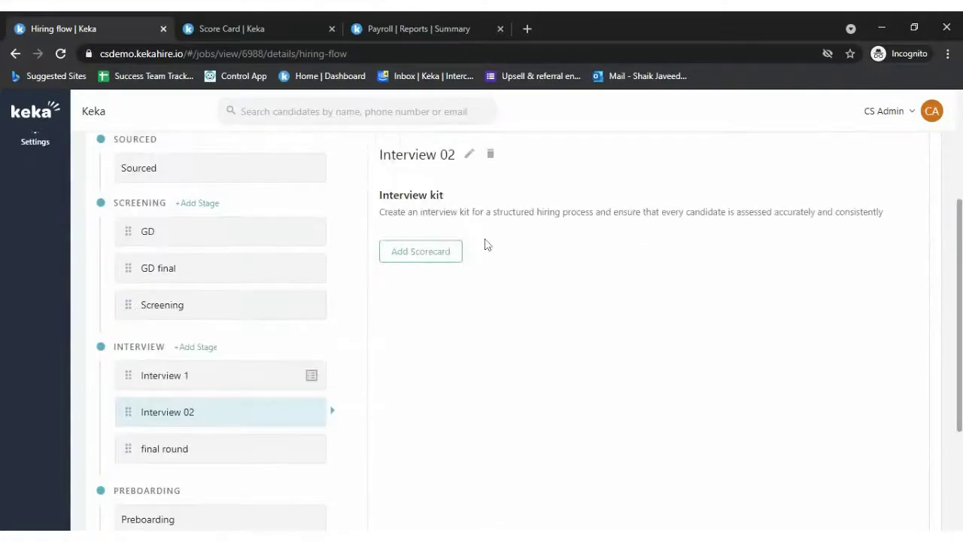
click(445, 251)
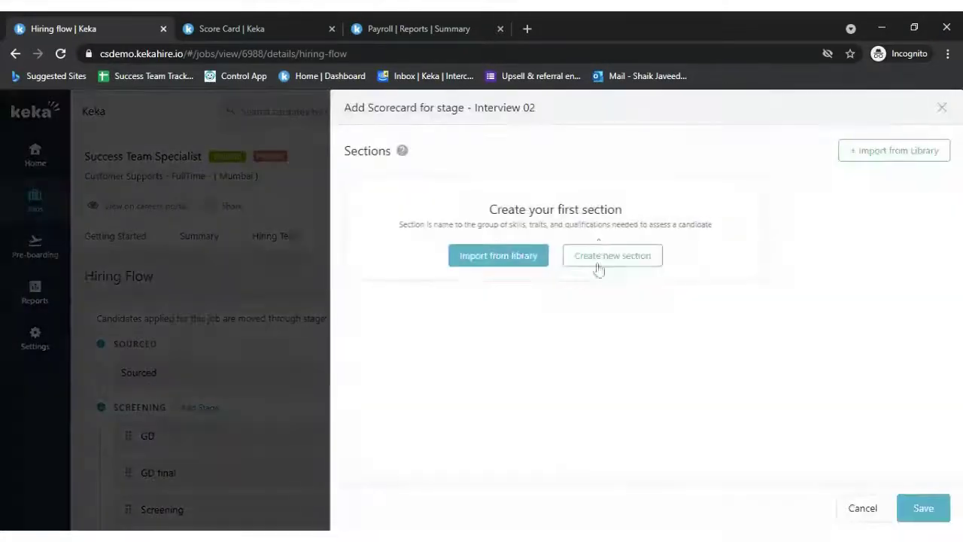
click(506, 257)
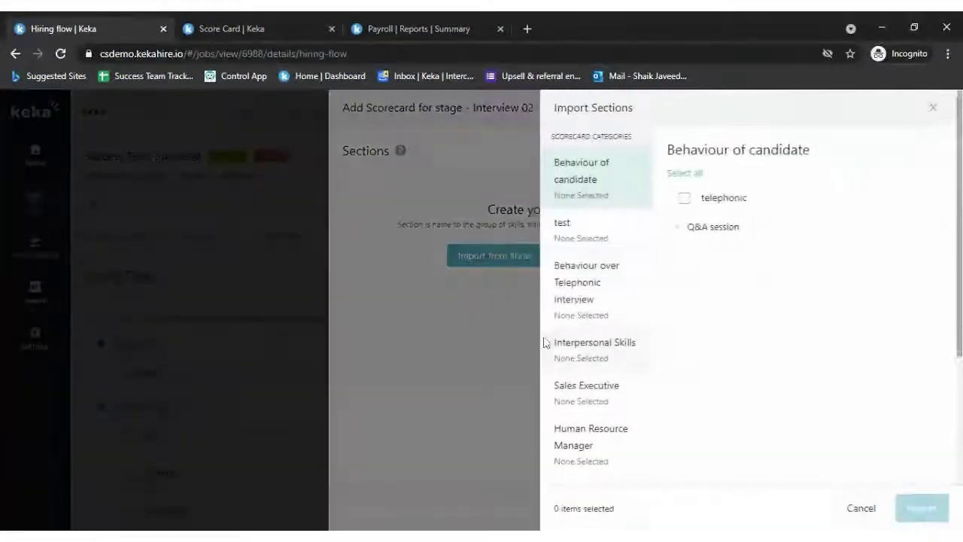
scroll(547, 342, down, 1)
click(626, 236)
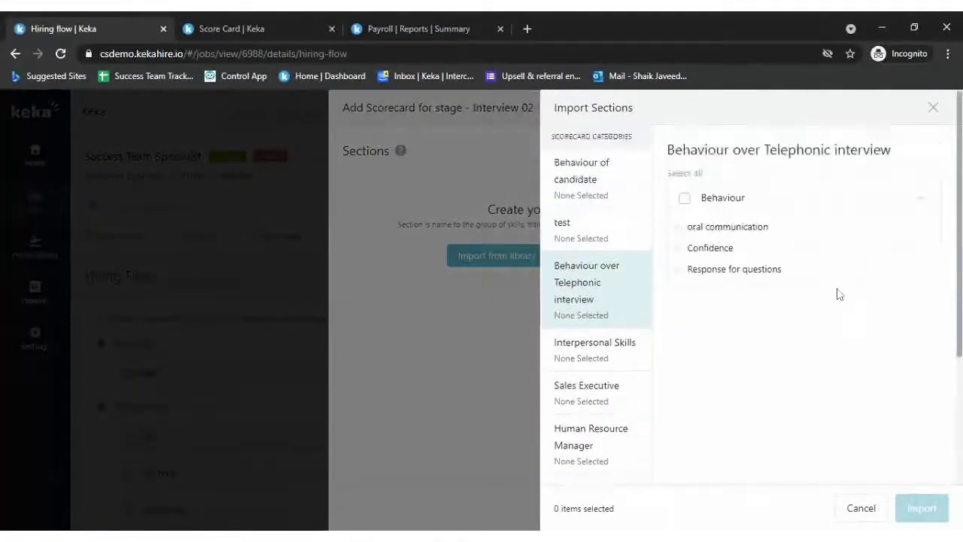
click(684, 199)
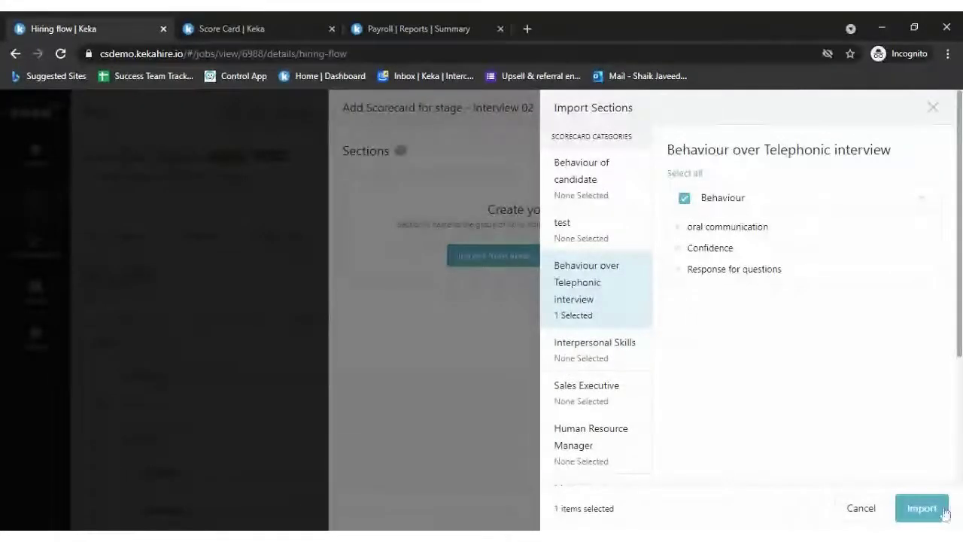
click(922, 509)
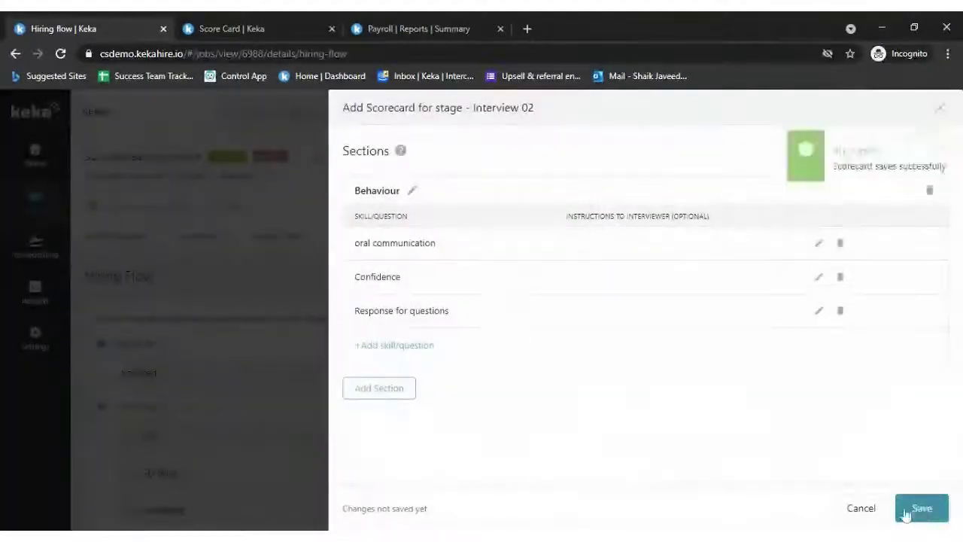
click(925, 507)
scroll(323, 355, down, 1)
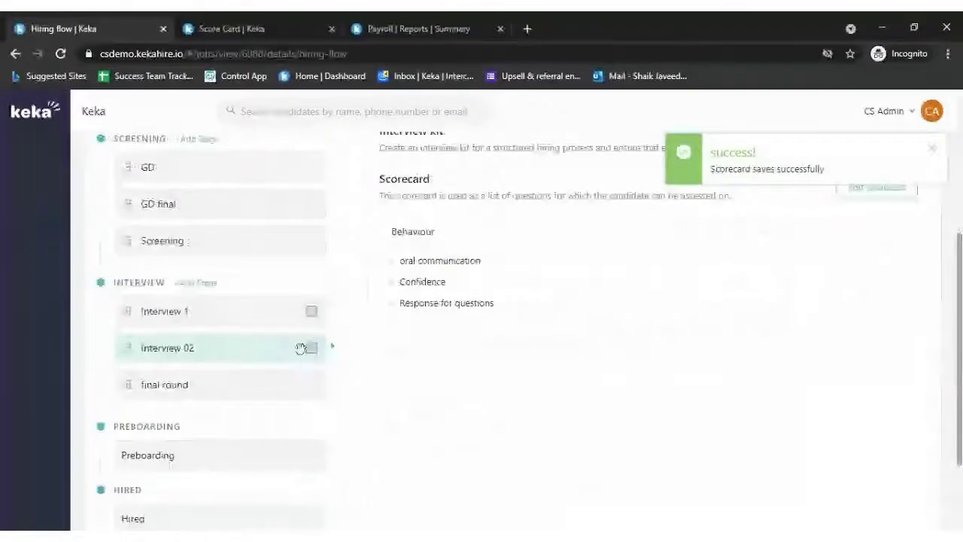
scroll(502, 359, up, 1)
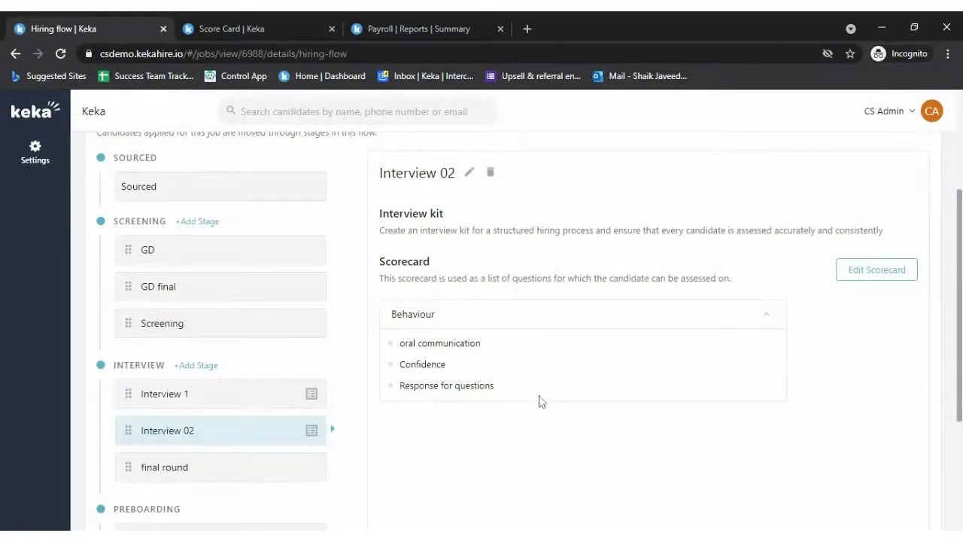
- Go to the job's Getting Started overview
scroll(539, 402, up, 2)
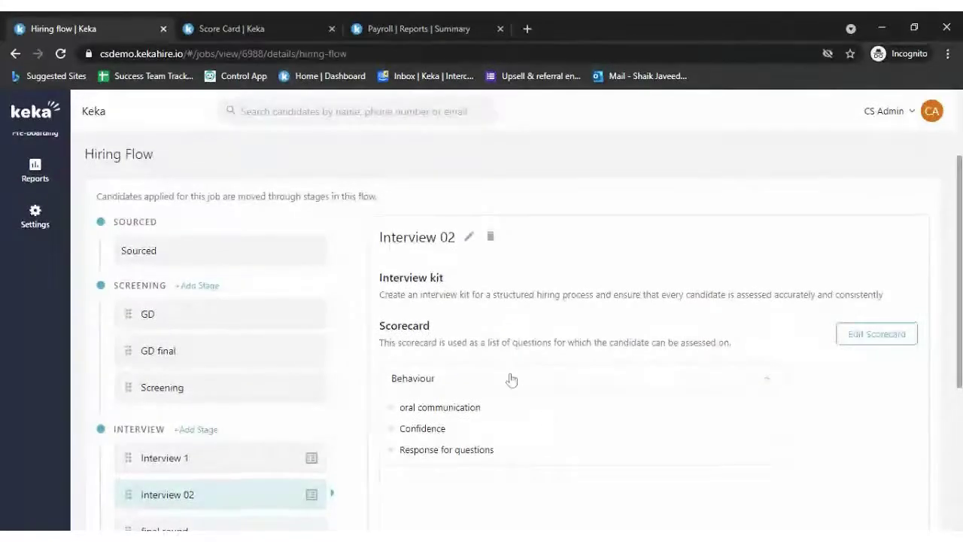
scroll(509, 379, up, 2)
click(127, 237)
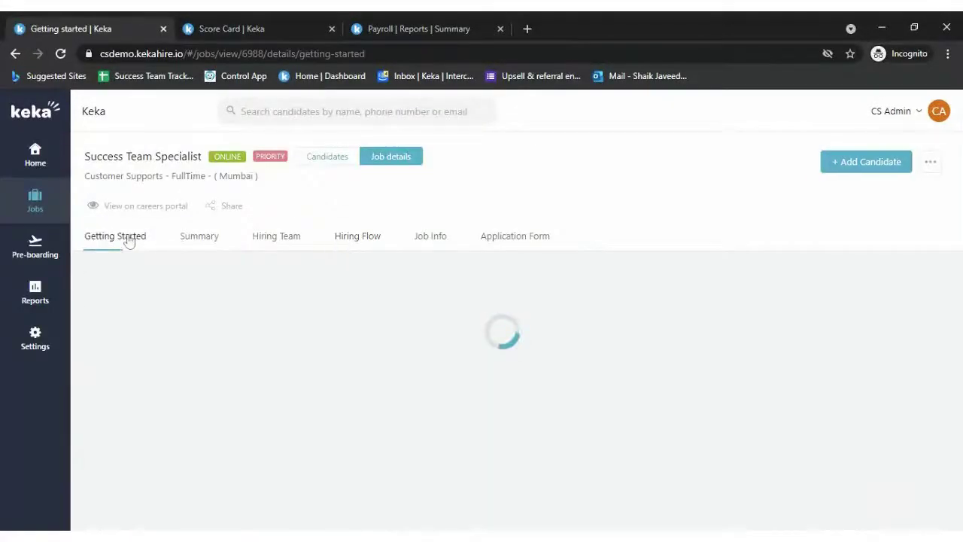
- Open the job's application form and switch Experience (in years) to Hide, then back to Show
scroll(318, 369, down, 1)
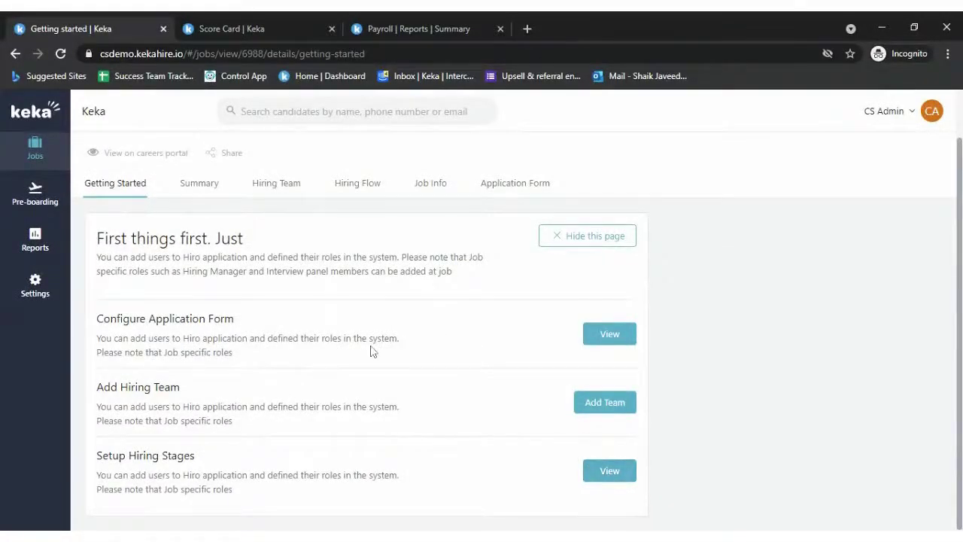
click(609, 342)
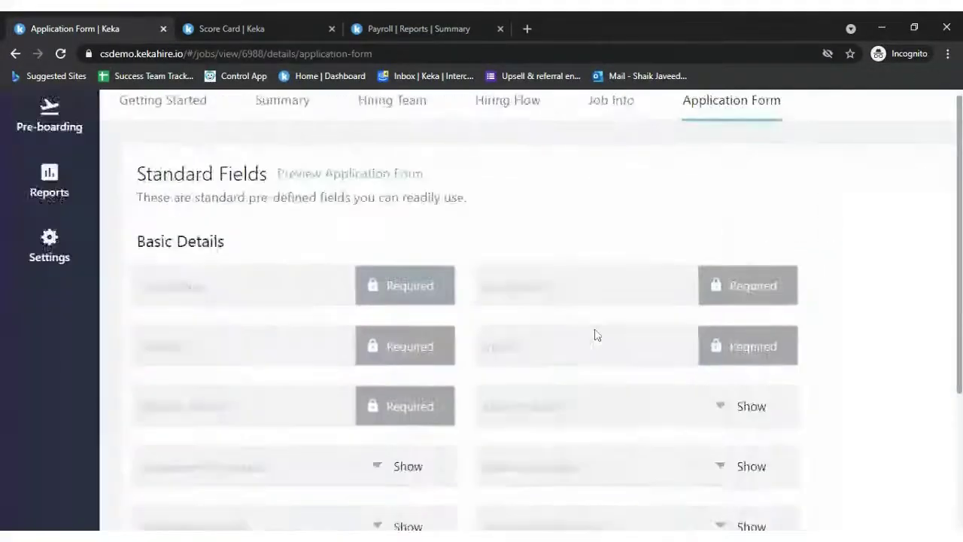
scroll(595, 333, down, 1)
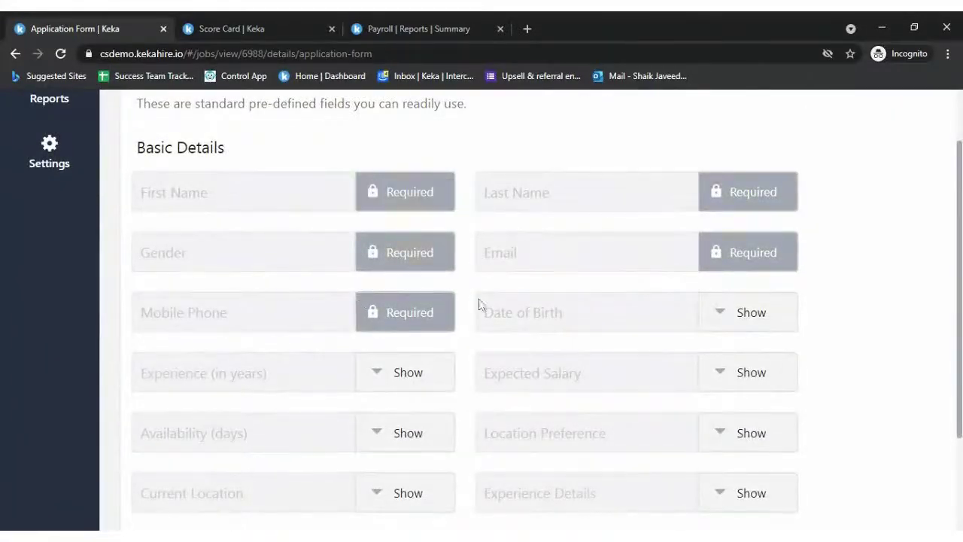
scroll(576, 369, down, 2)
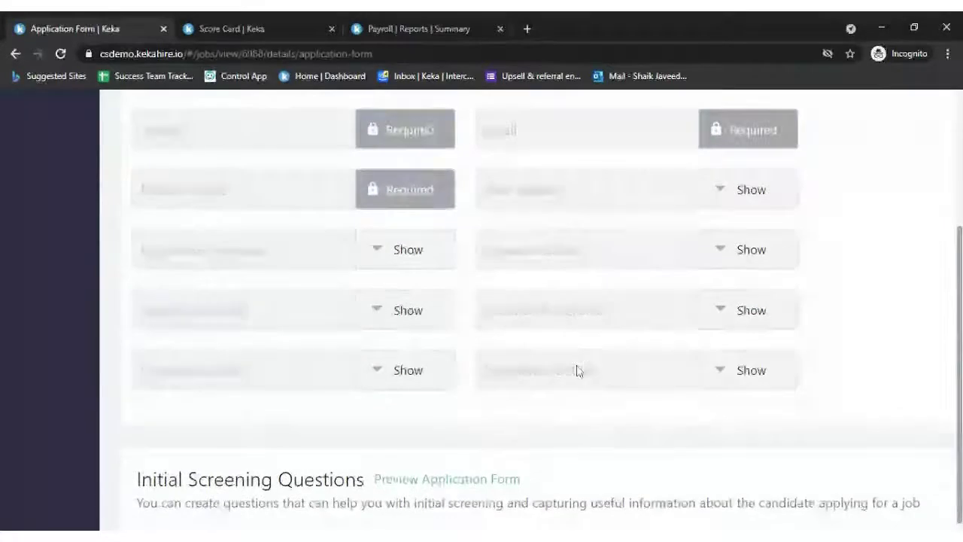
click(404, 259)
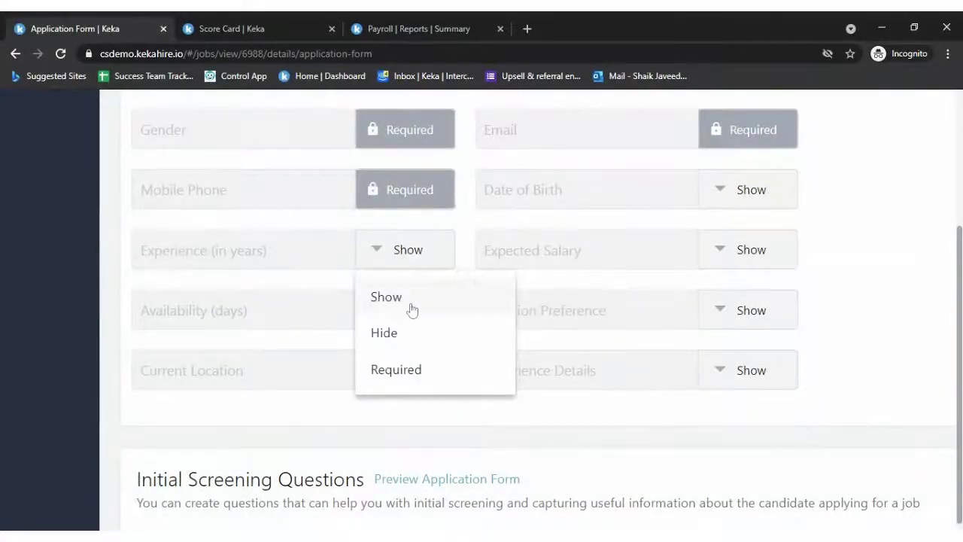
click(395, 336)
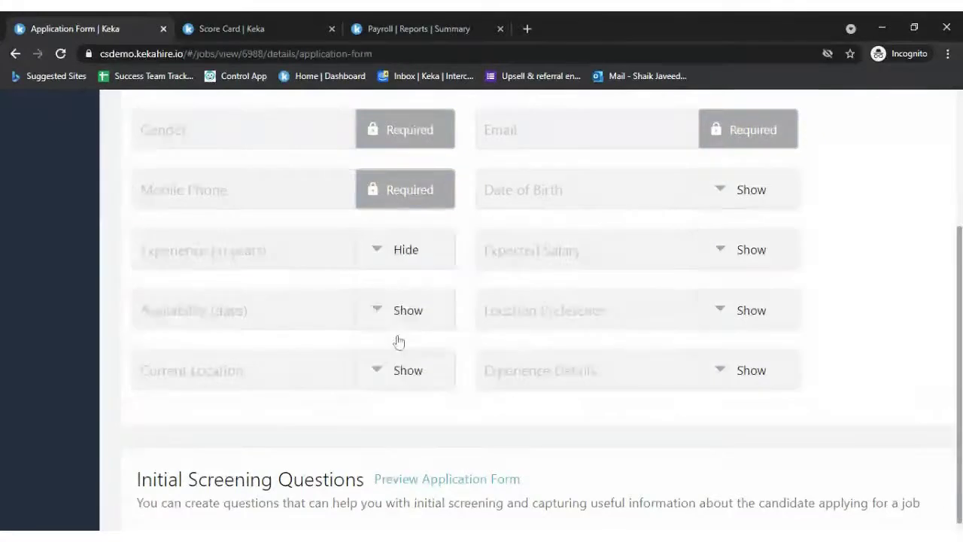
click(407, 254)
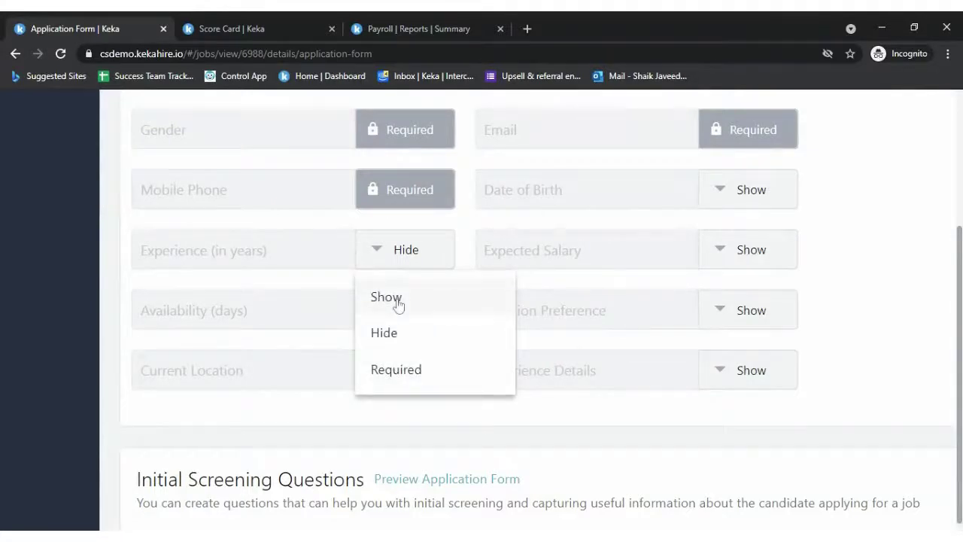
click(398, 301)
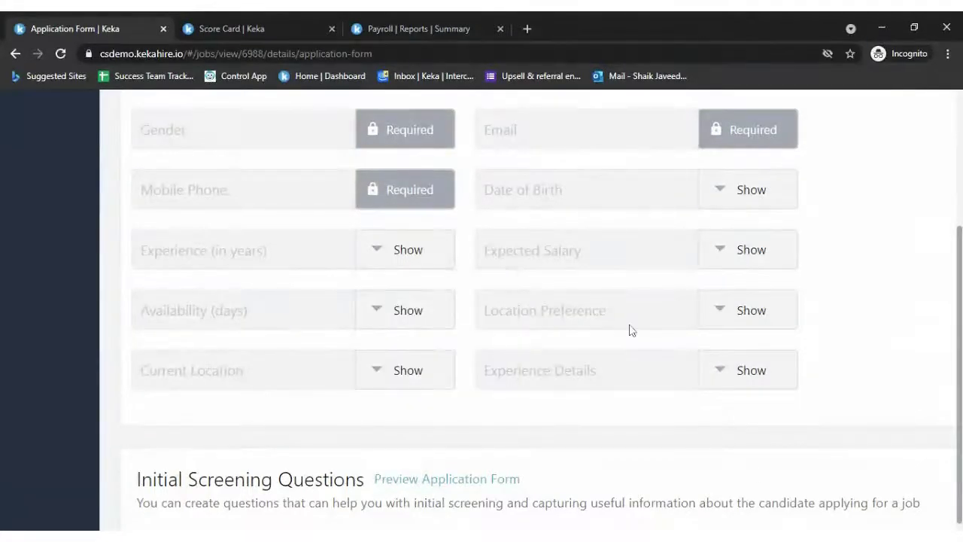
- Add a new field under Initial Screening Questions
scroll(745, 449, down, 2)
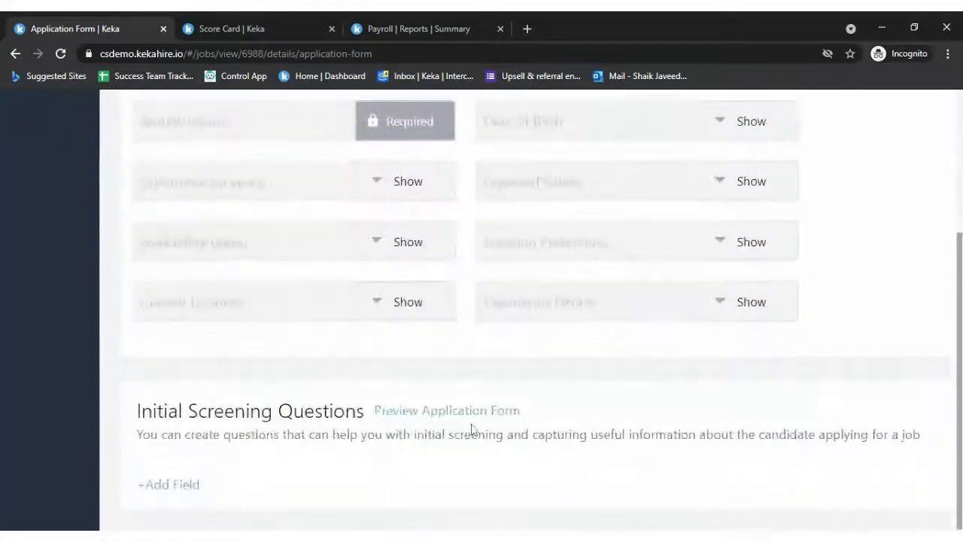
click(176, 485)
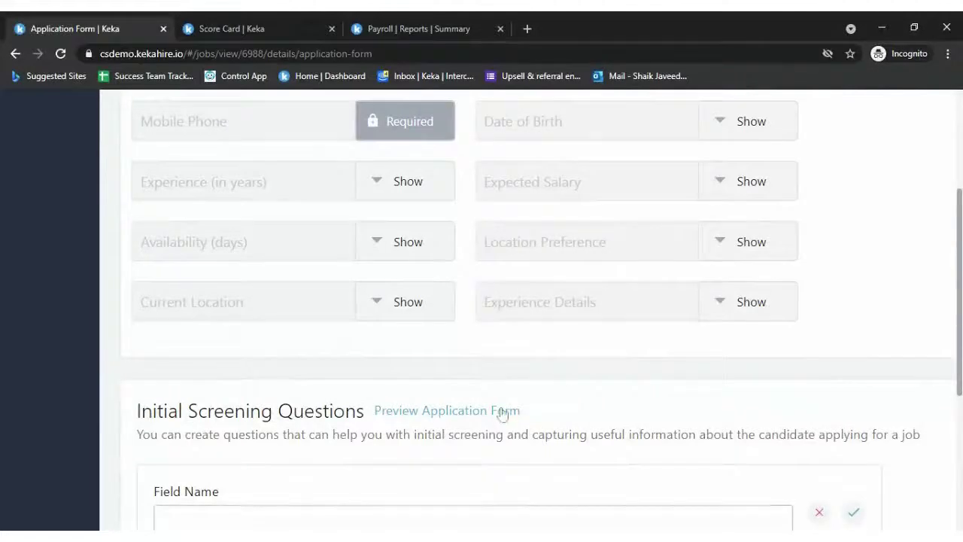
scroll(506, 410, down, 5)
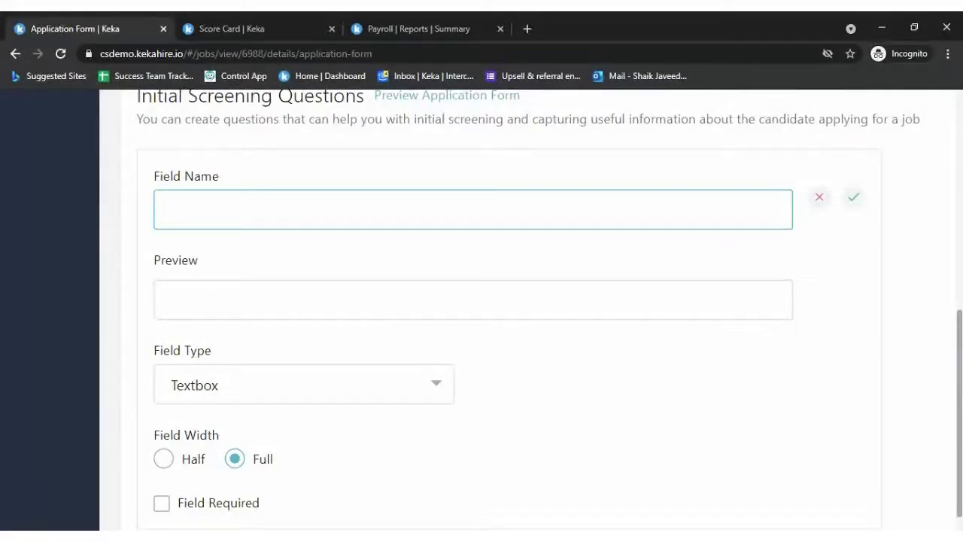
- Name the question 'Few Words on your previous experience!' with a Textarea answer type
text(ew Works)
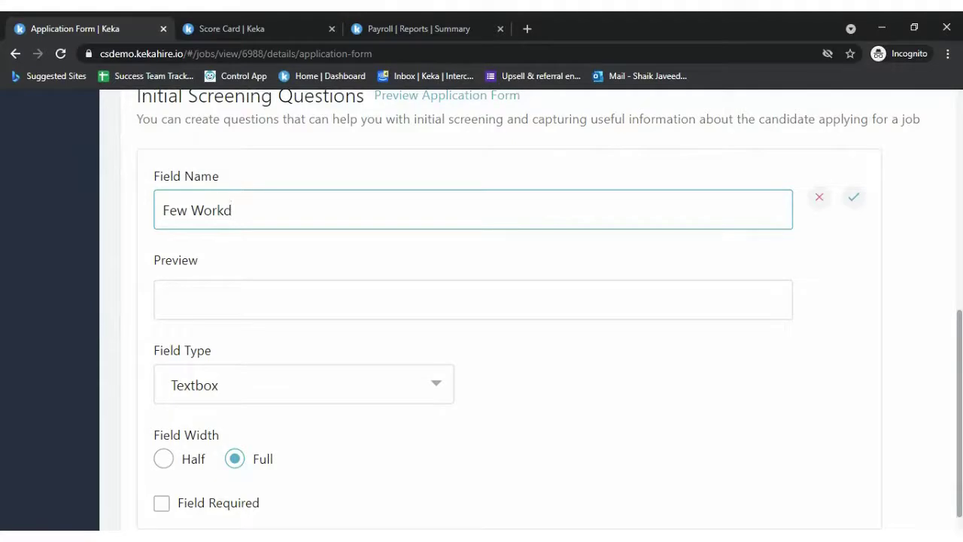
text( on your previous ex)
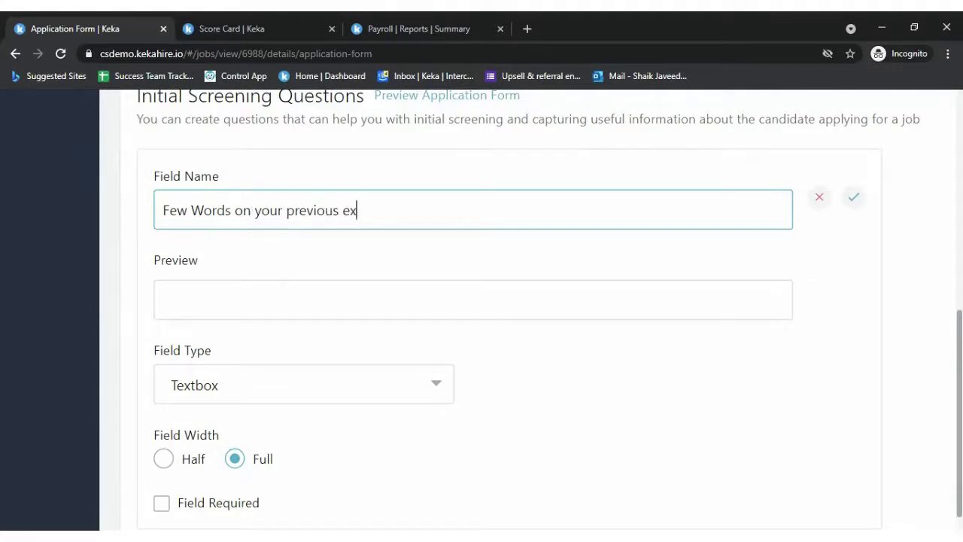
text(perience!)
click(367, 387)
click(253, 465)
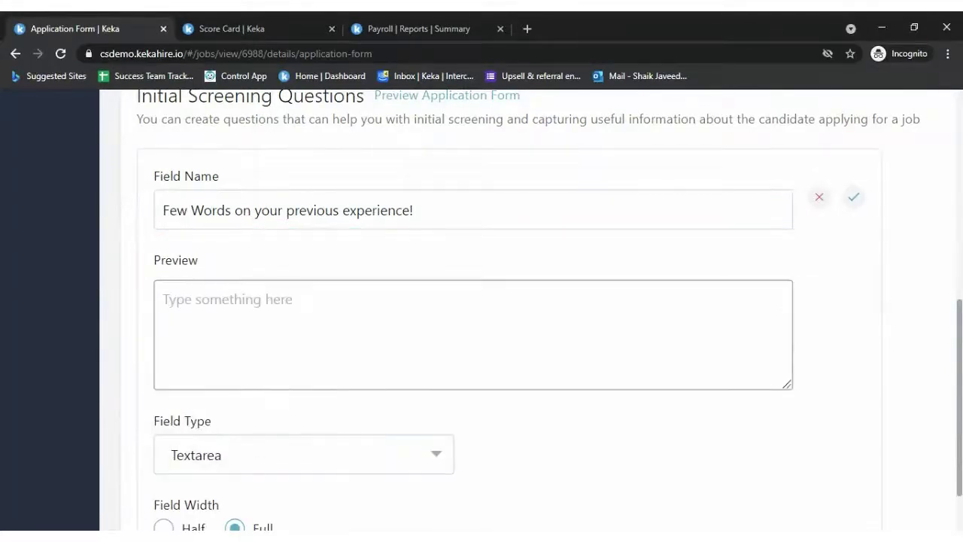
- Make the screening question half width and required, then save it
scroll(419, 442, down, 2)
click(189, 372)
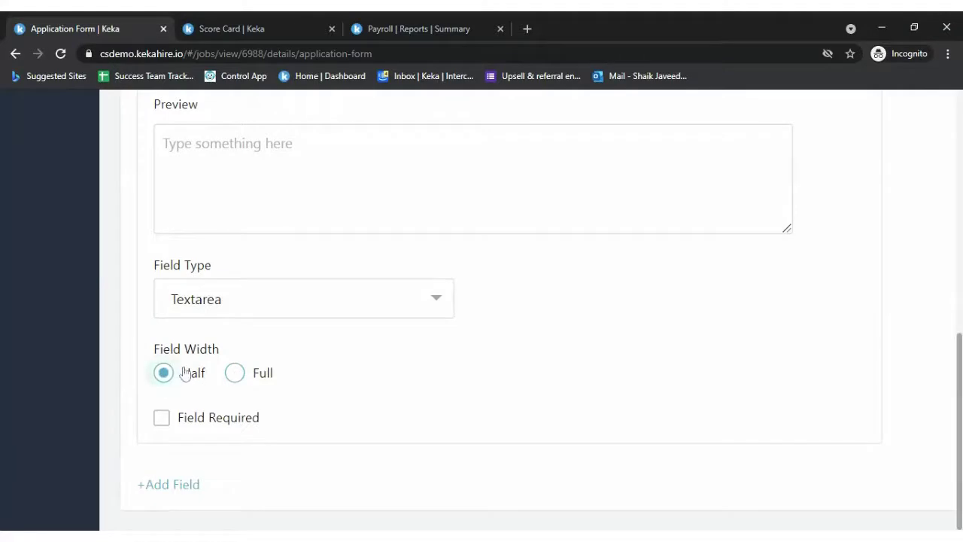
click(248, 377)
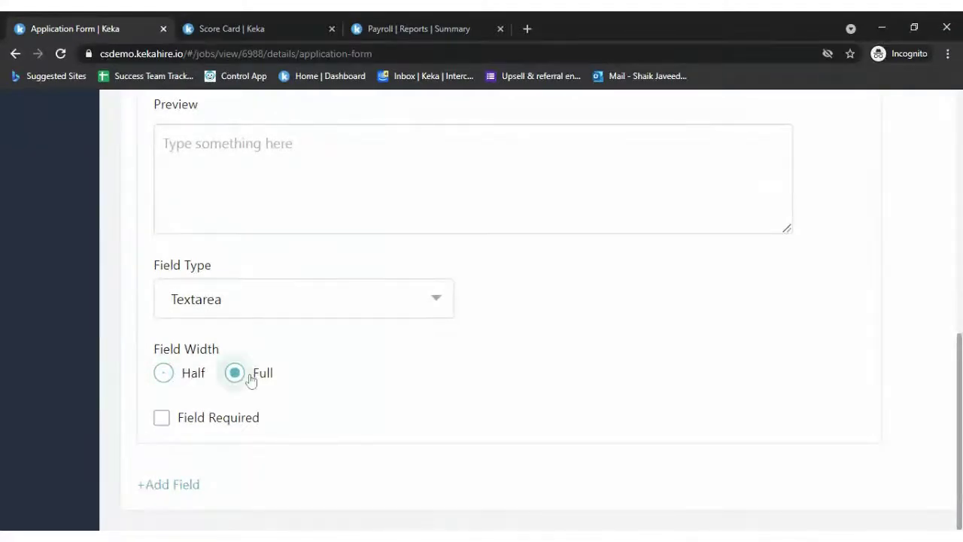
click(189, 377)
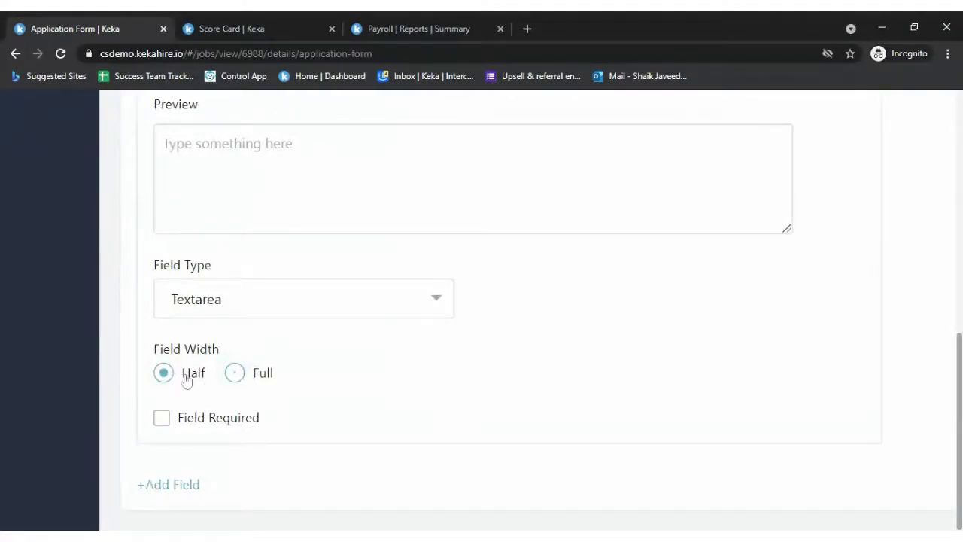
click(224, 417)
scroll(694, 342, up, 2)
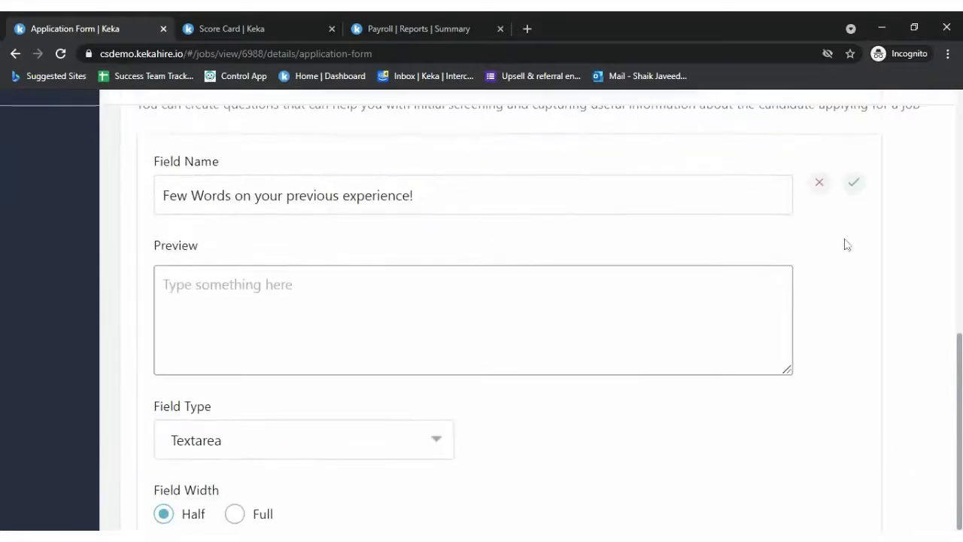
click(854, 183)
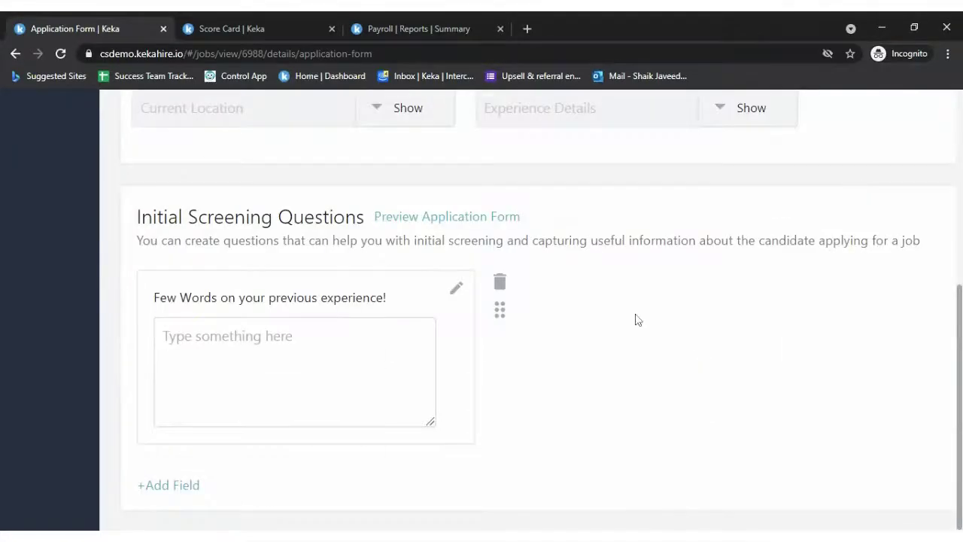
scroll(637, 321, up, 1)
scroll(636, 323, up, 1)
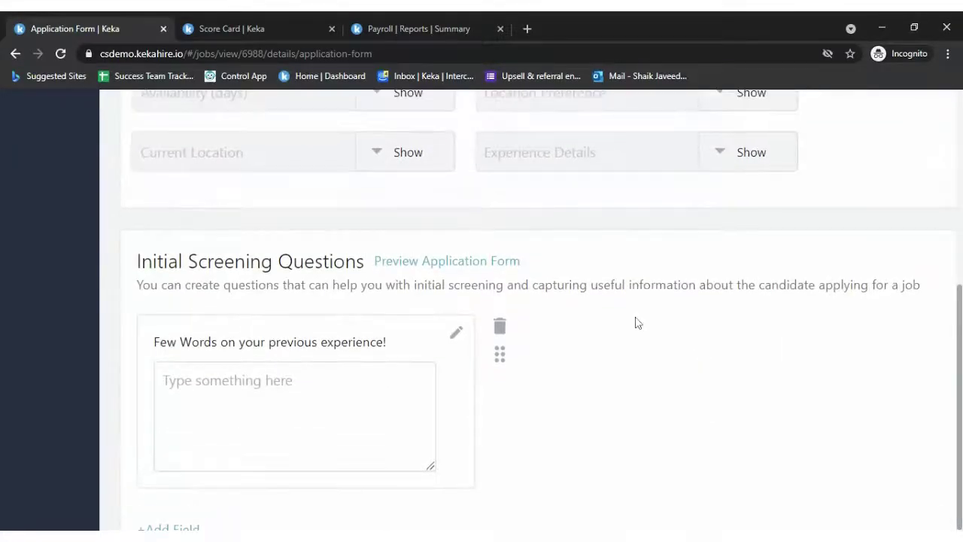
- Scroll through the application form preview, close it, and return to Getting Started
click(472, 263)
scroll(792, 355, down, 3)
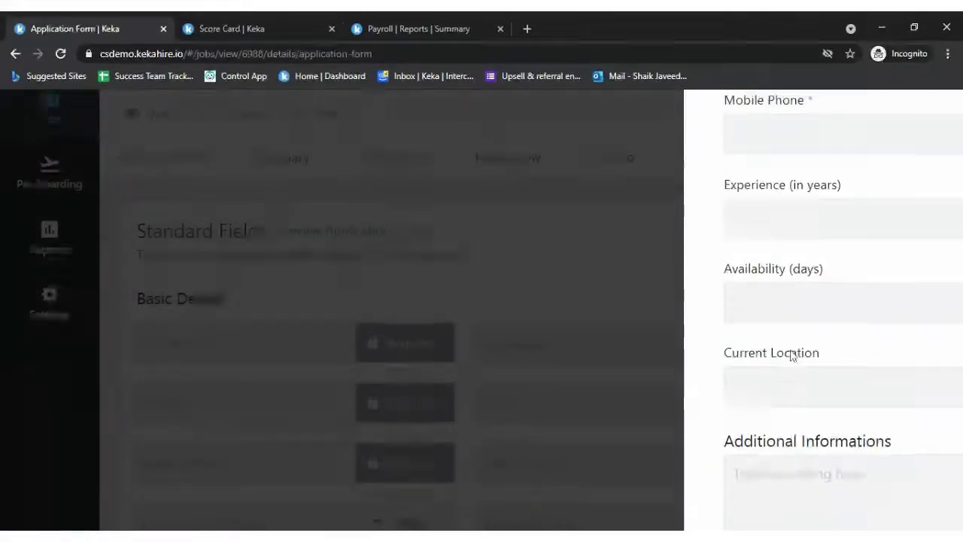
scroll(794, 399, down, 2)
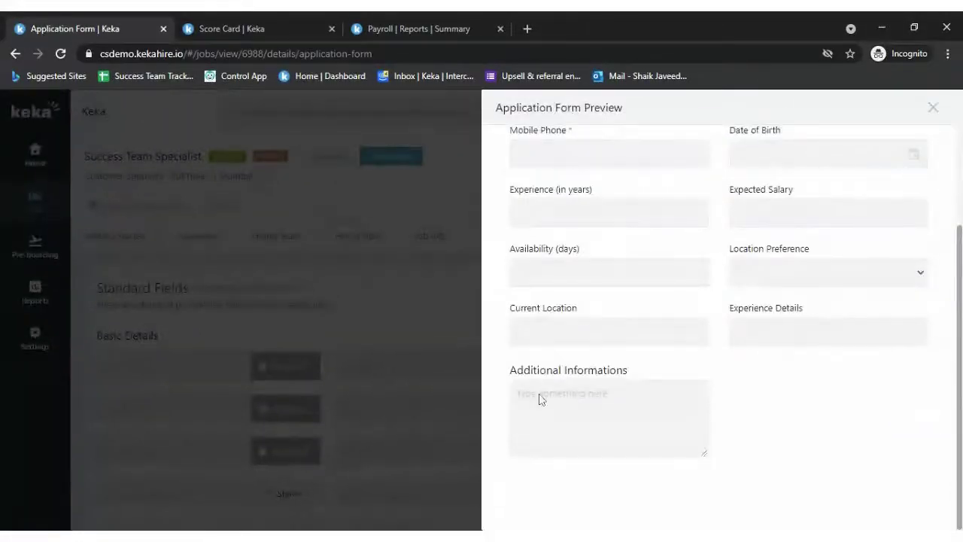
scroll(729, 370, up, 3)
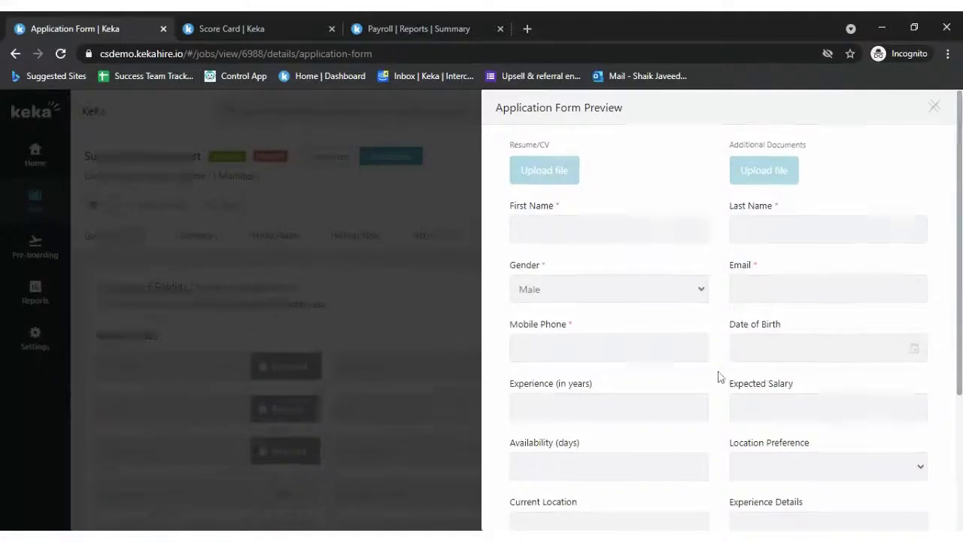
click(933, 110)
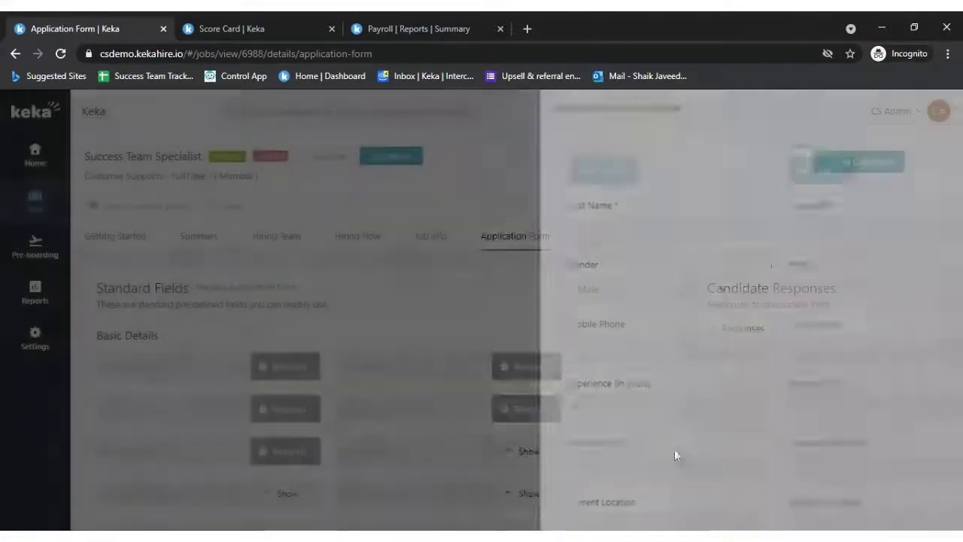
click(120, 228)
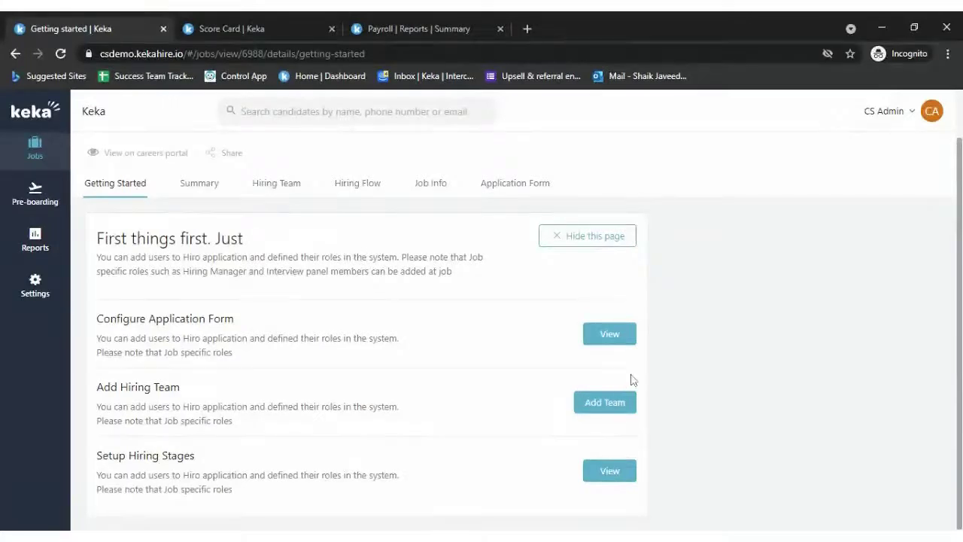
- Open the job's Hiring Team settings and start adding an Interview Panel member
click(612, 403)
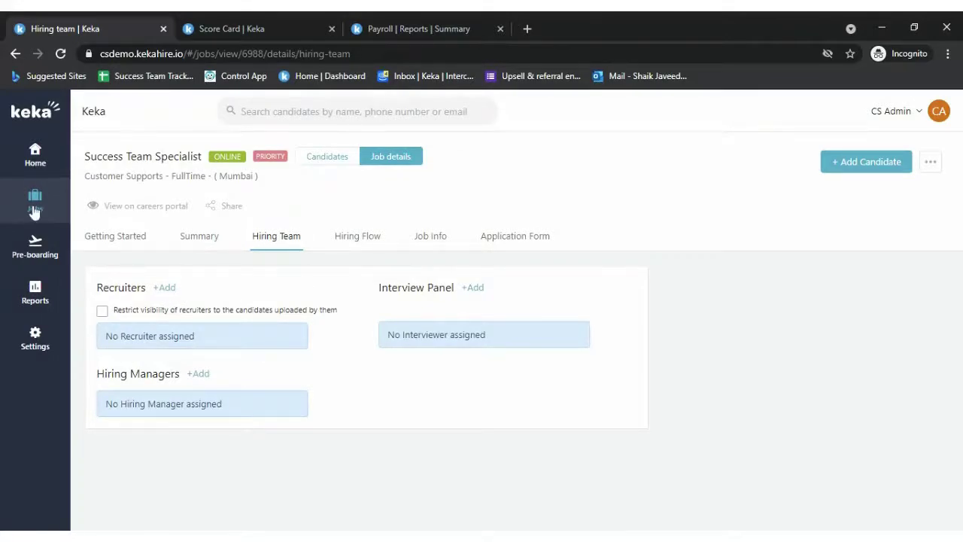
click(398, 156)
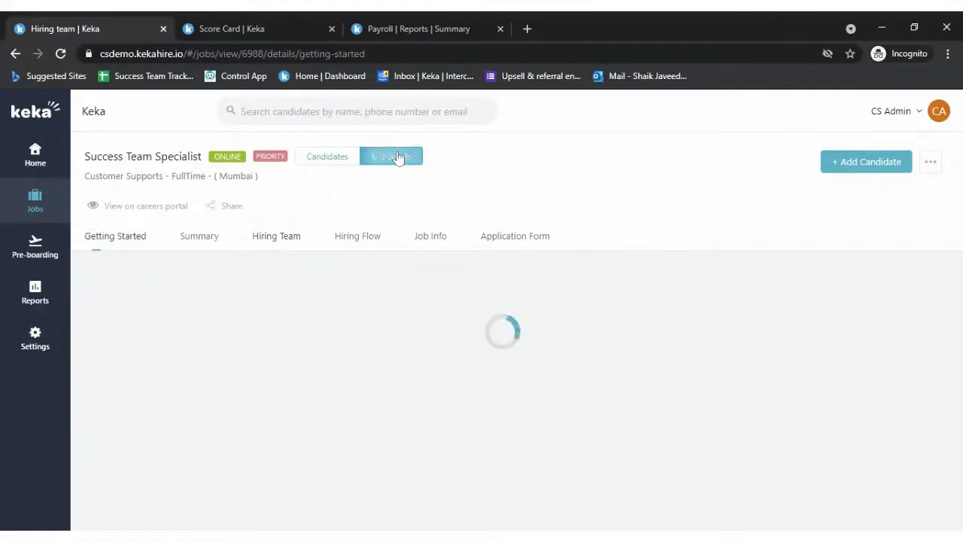
click(282, 238)
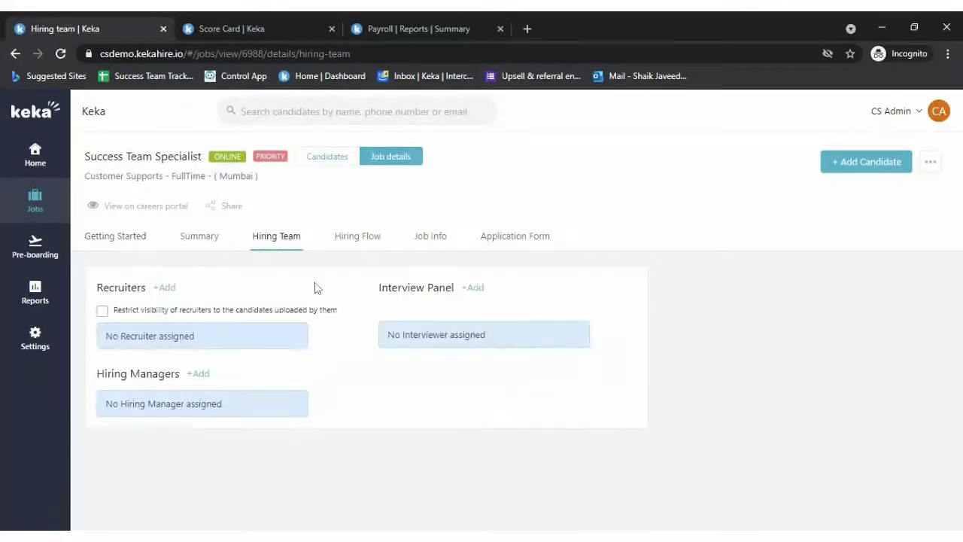
click(167, 288)
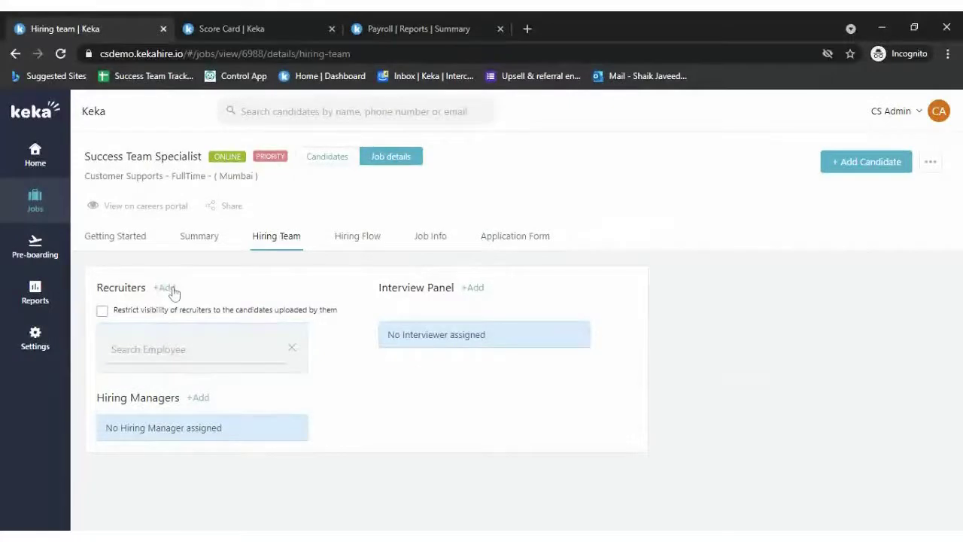
click(471, 289)
click(202, 374)
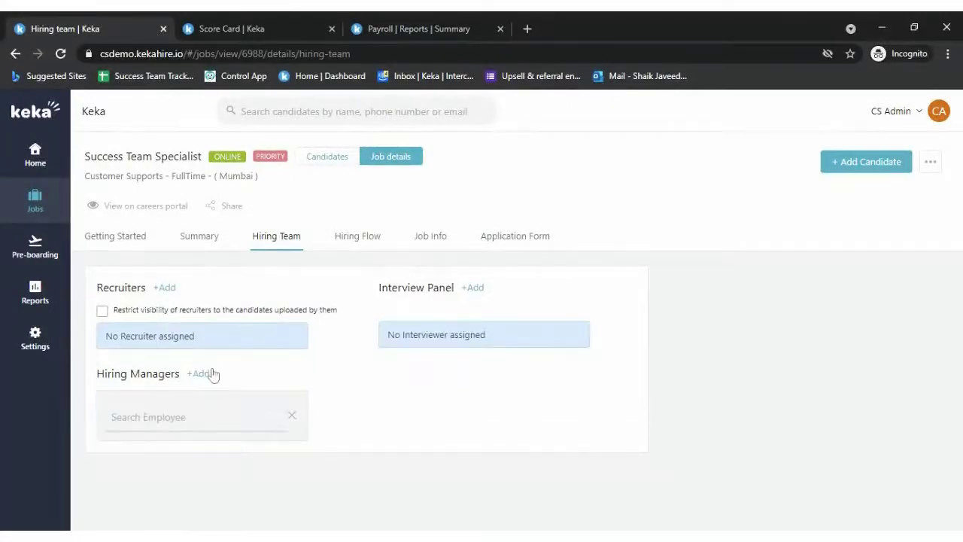
click(474, 288)
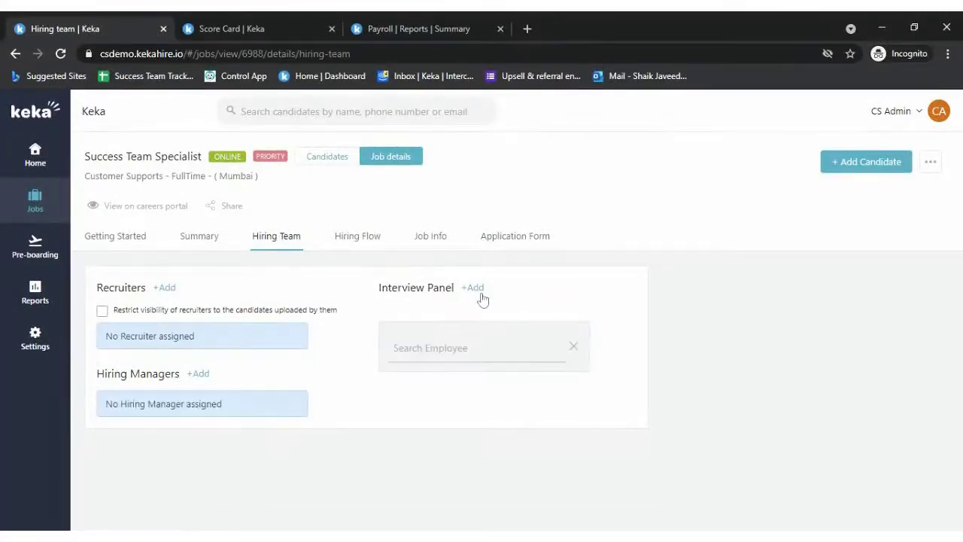
- Search 'cs' and add CS Admin to the Interview Panel
click(422, 348)
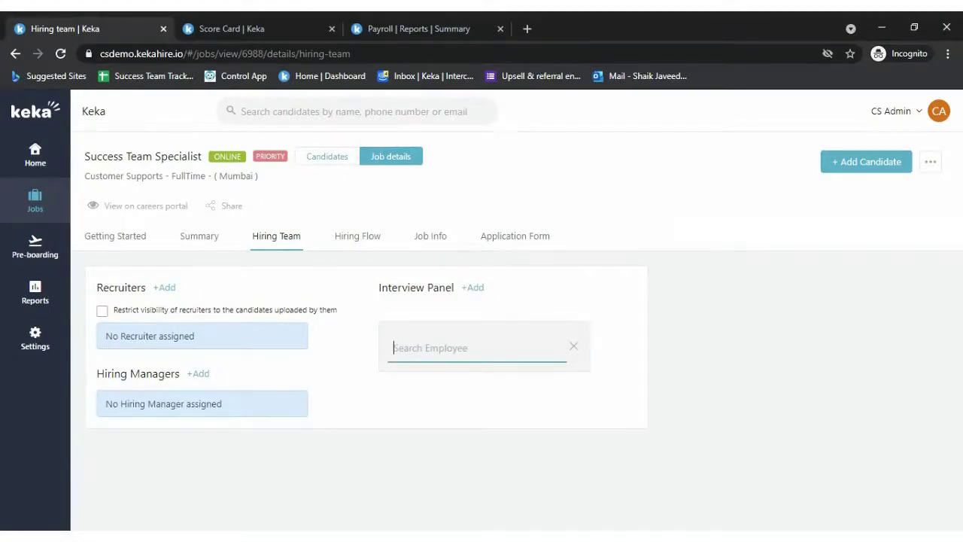
text(cs)
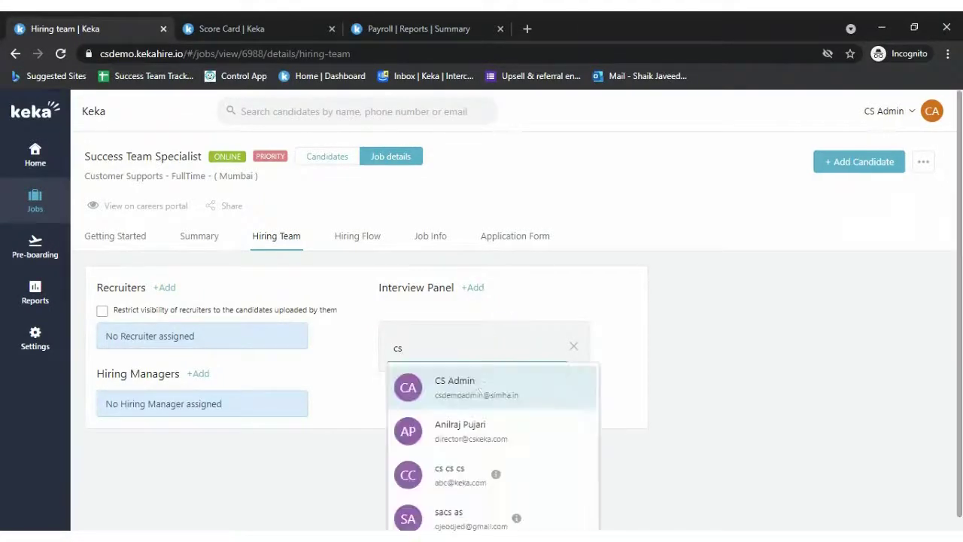
click(477, 390)
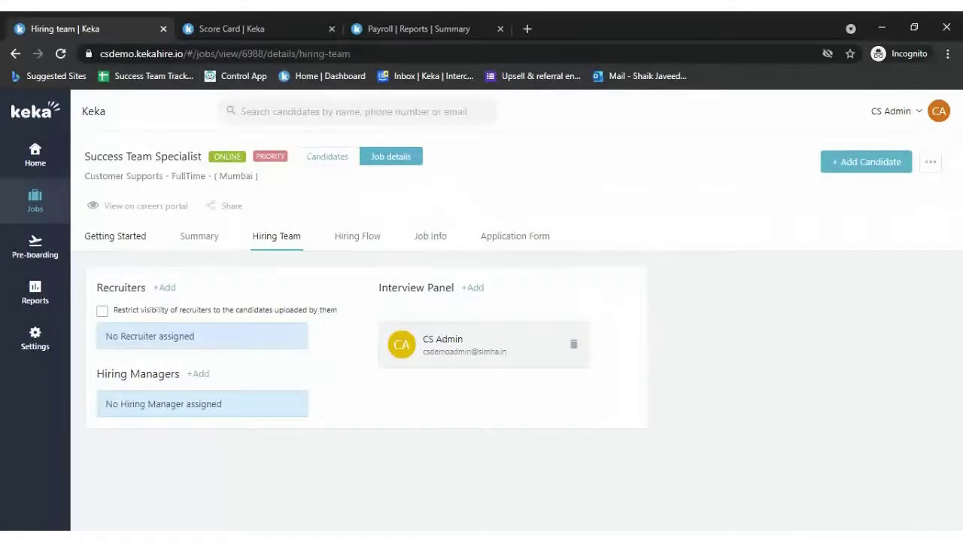
click(129, 238)
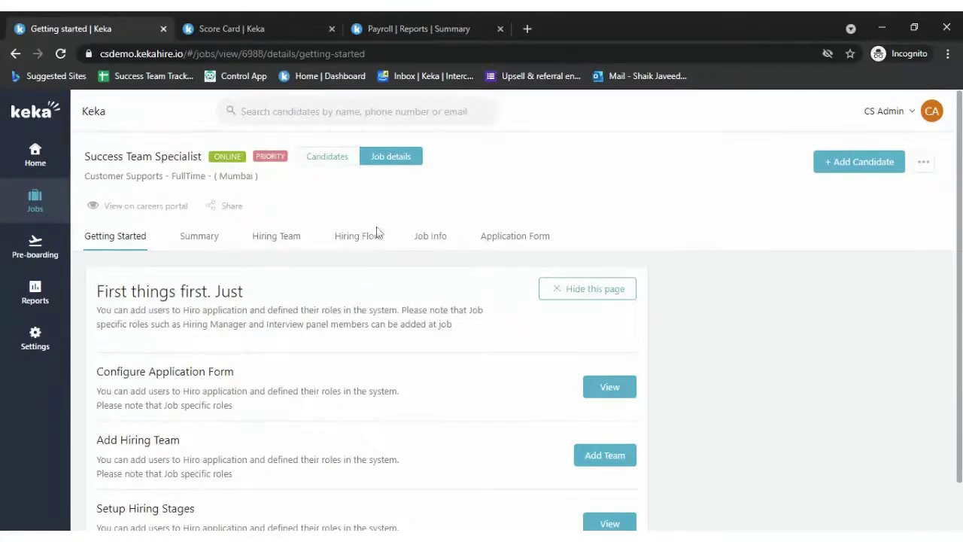
- Scroll through the Getting Started checklist and switch windows with Alt+Tab
scroll(482, 339, down, 1)
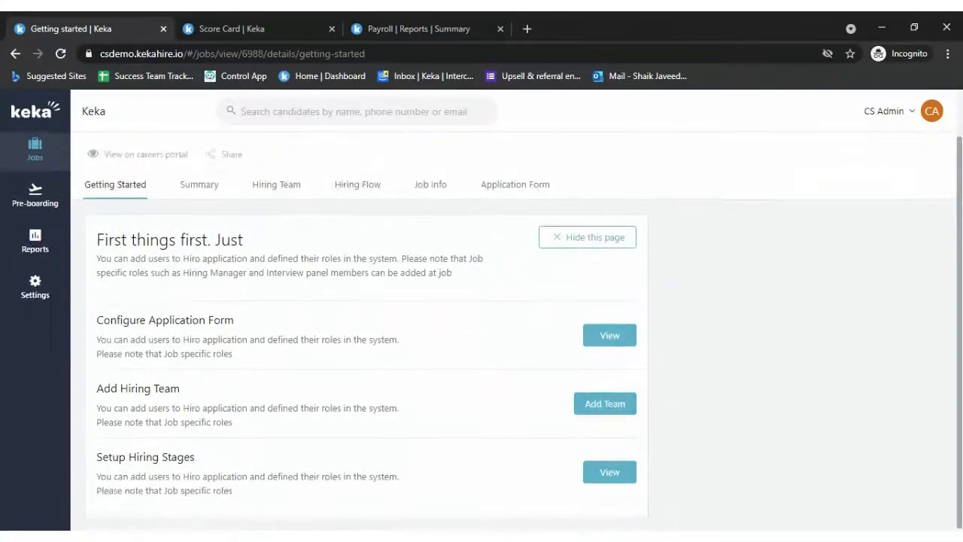
scroll(481, 339, up, 1)
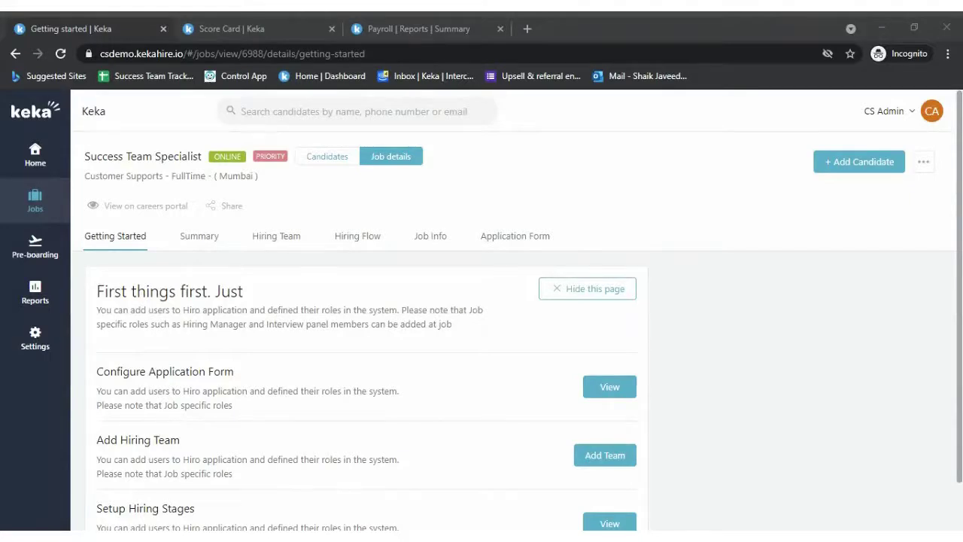
key(alt+Tab)
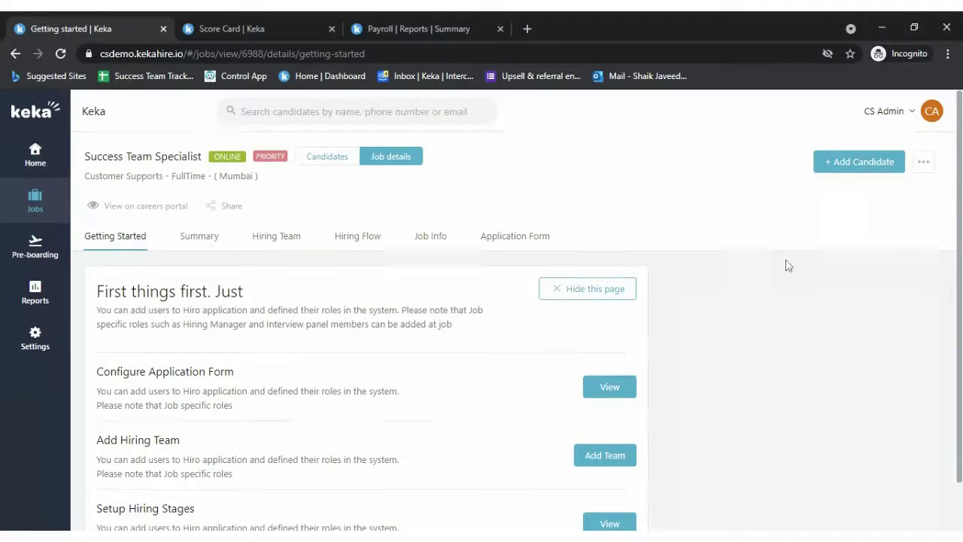
scroll(414, 459, down, 1)
- View the job's posting on the careers portal, closing the unused Score Card tab
click(161, 207)
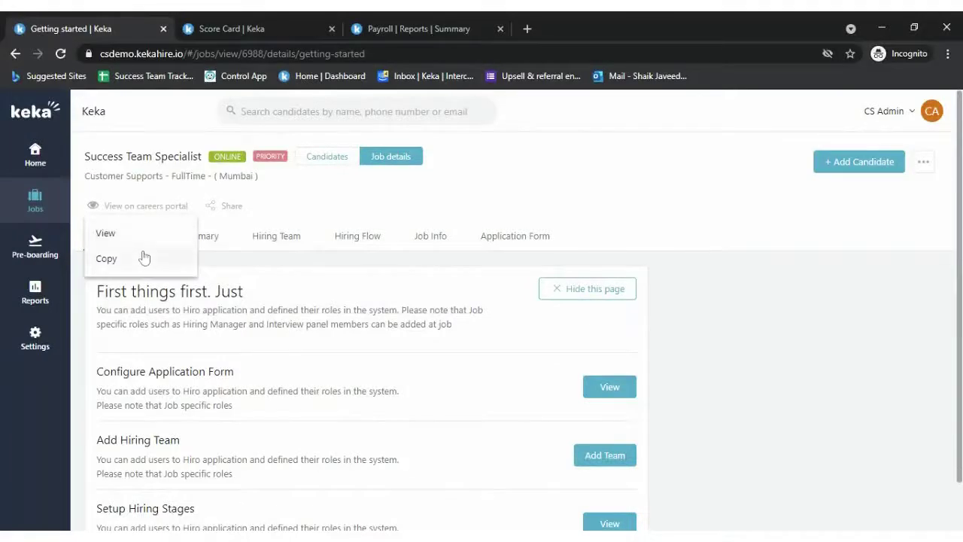
click(129, 235)
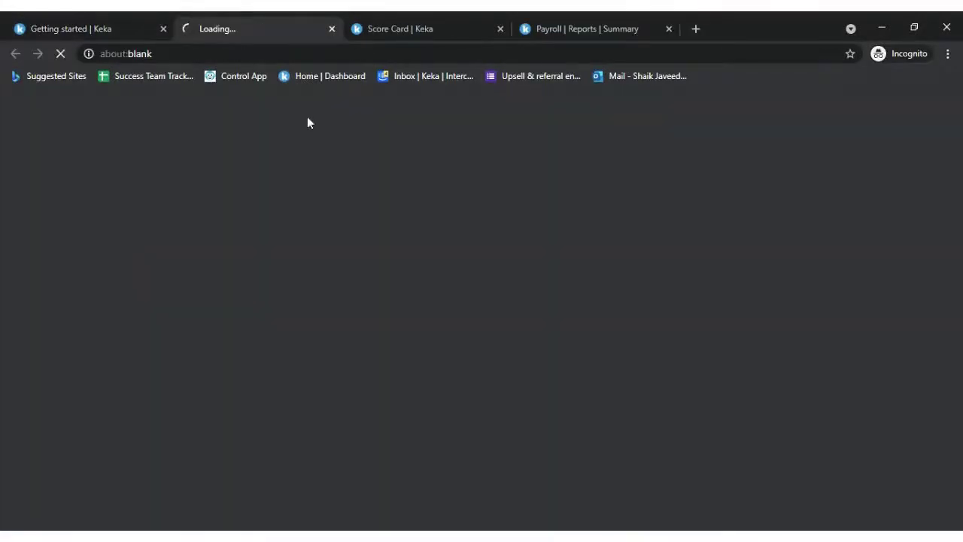
click(501, 29)
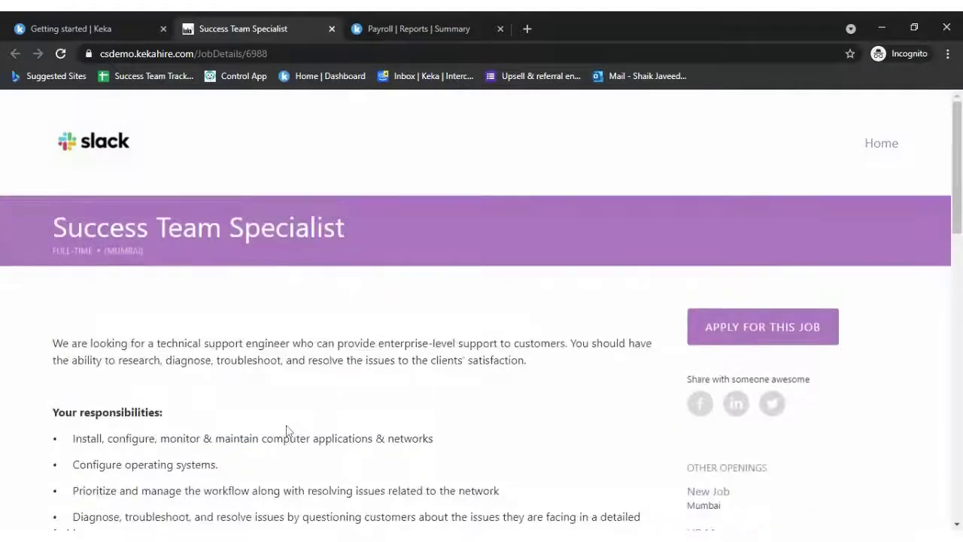
scroll(350, 339, down, 6)
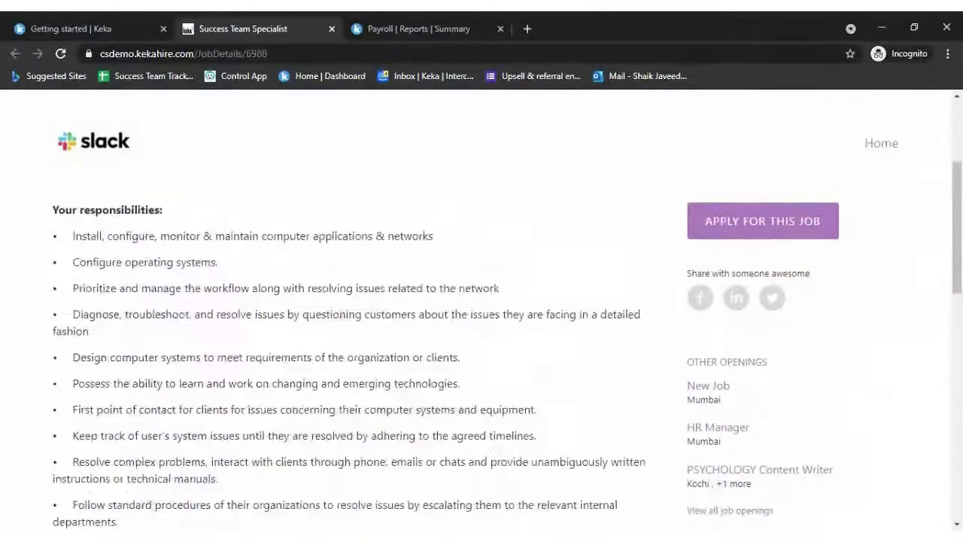
scroll(522, 292, down, 6)
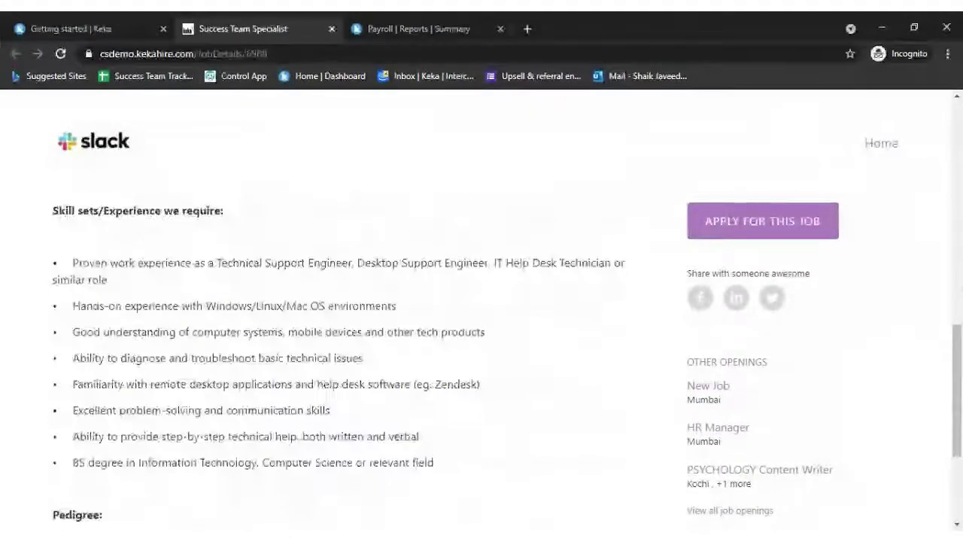
scroll(522, 293, up, 15)
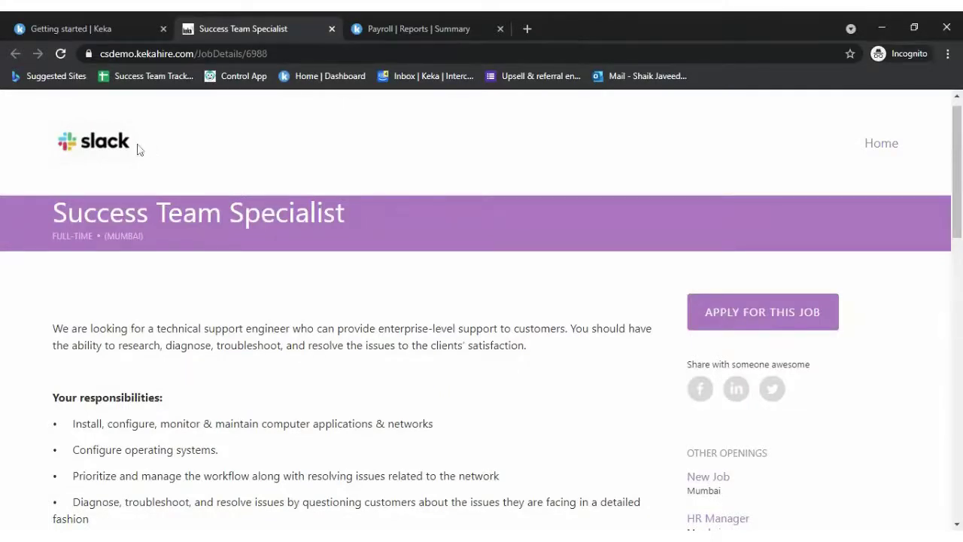
- Go from the public job posting to the careers portal's Open Positions listing
click(114, 27)
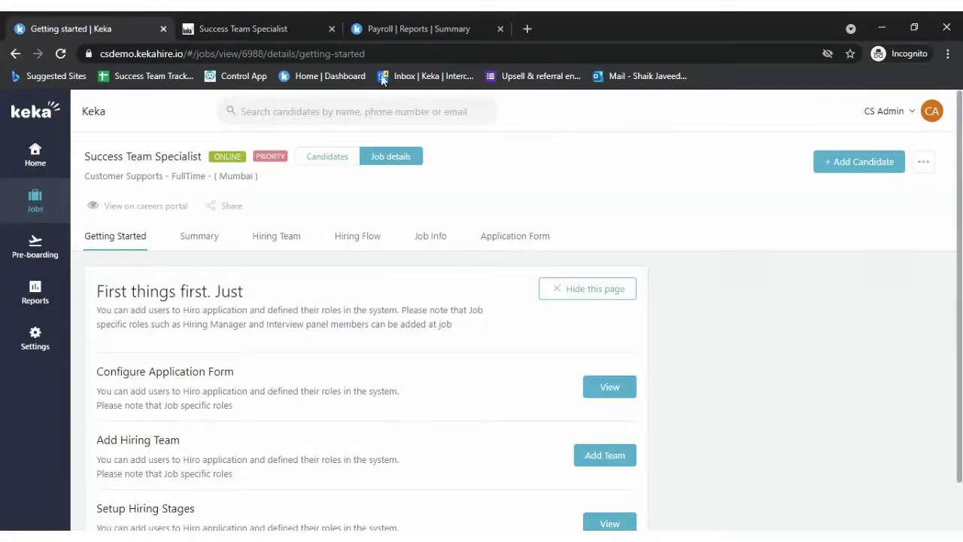
click(221, 24)
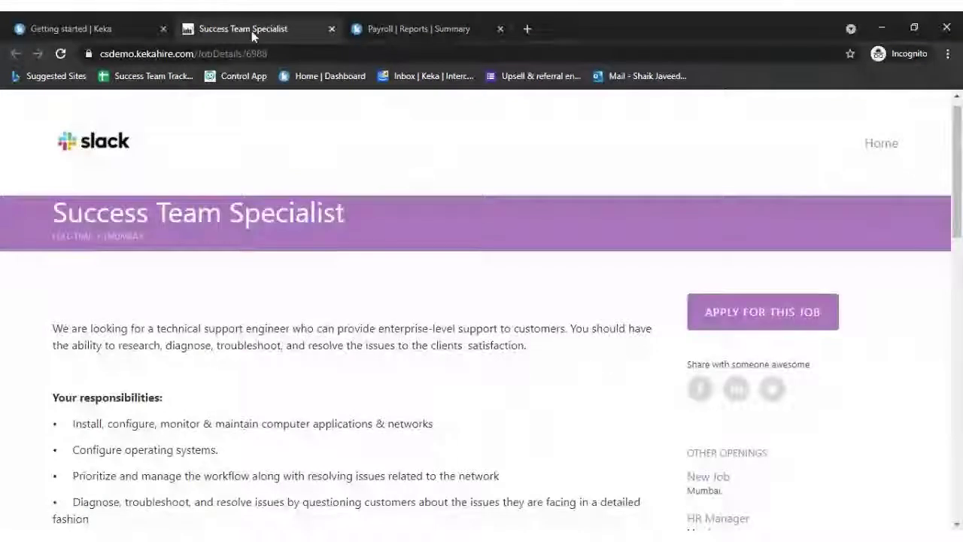
click(104, 147)
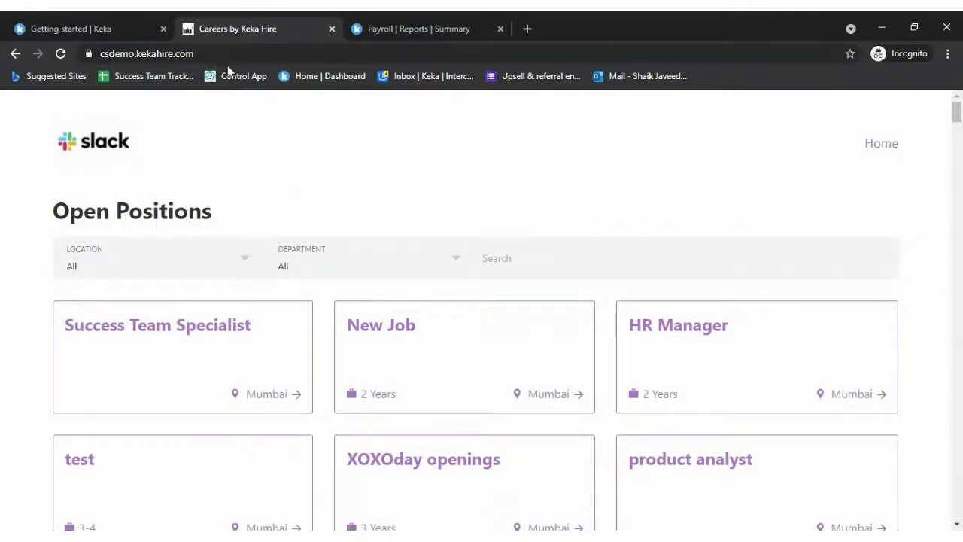
- Filter the careers portal openings to Mumbai and Customer Supports to confirm Success Team Specialist appears
click(120, 54)
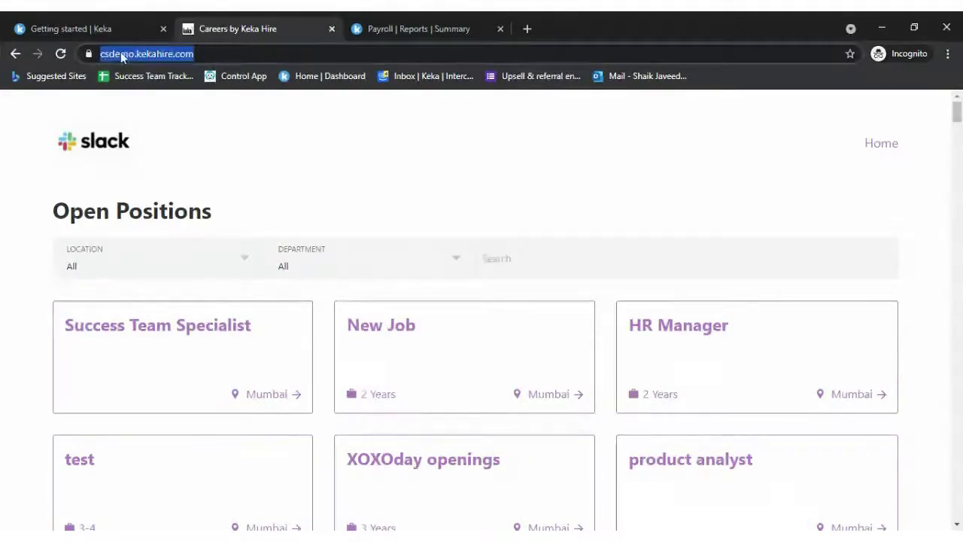
click(113, 25)
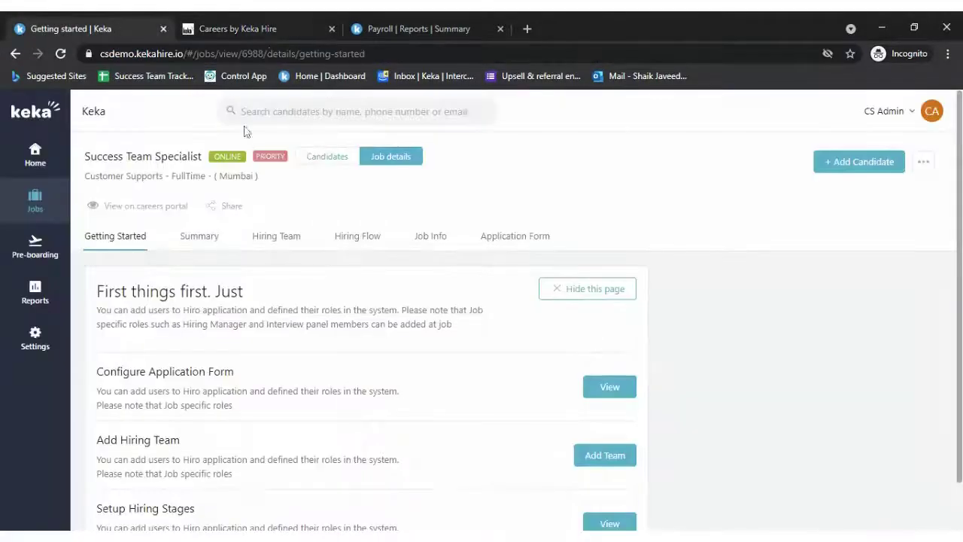
click(252, 27)
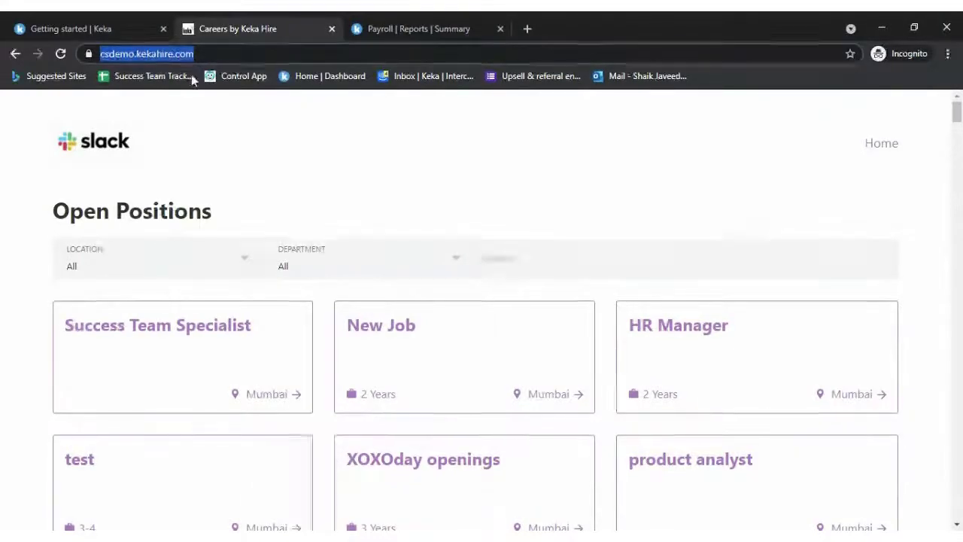
click(292, 209)
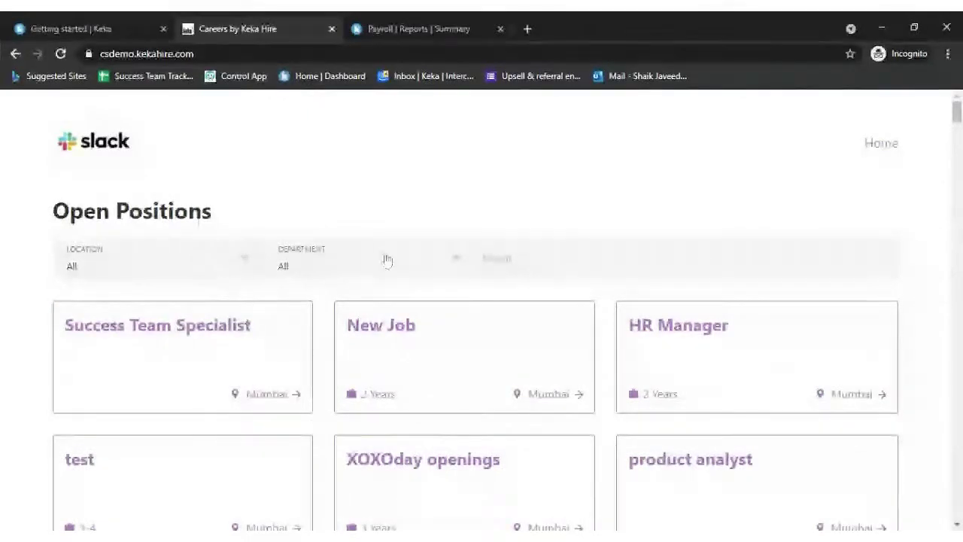
click(158, 260)
click(161, 308)
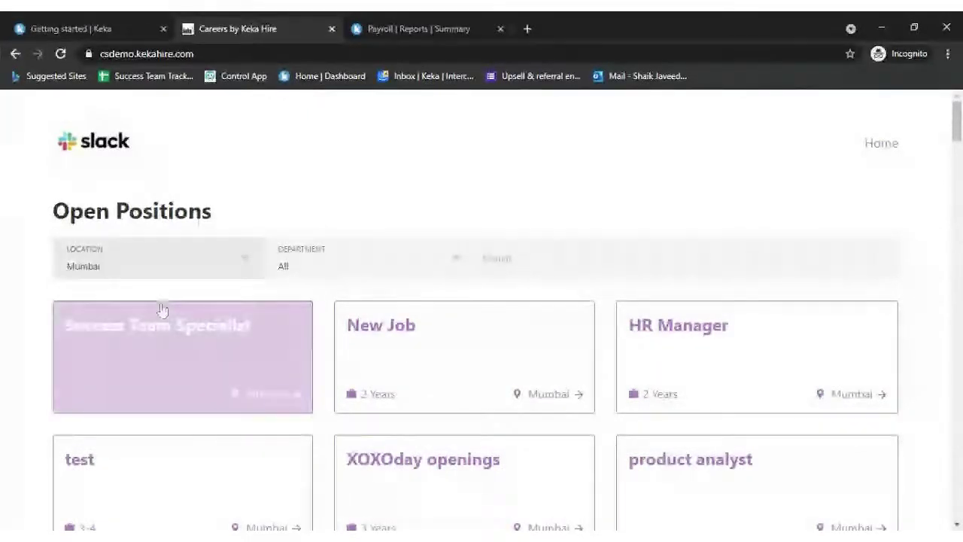
click(387, 286)
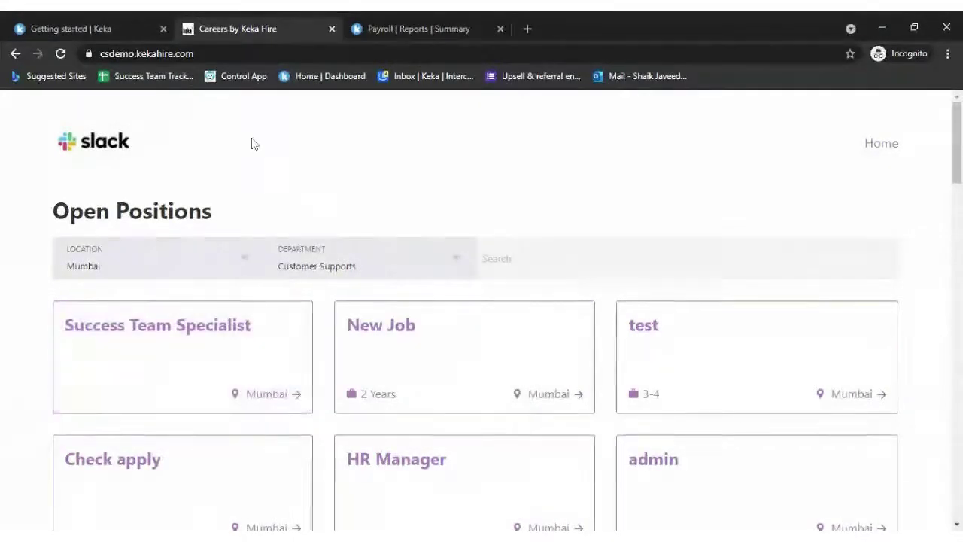
click(102, 27)
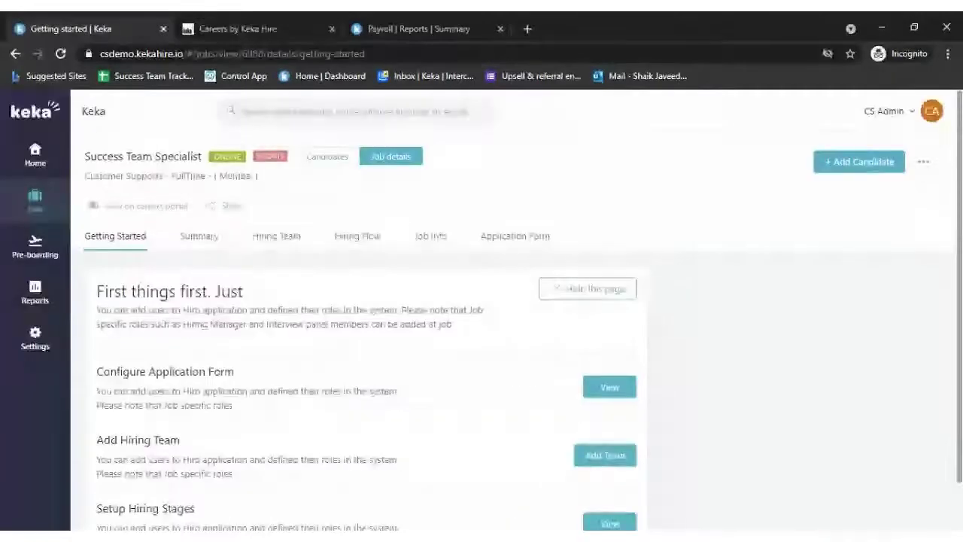
- Copy the job's careers-portal link and load it in a new private tab
click(137, 208)
click(107, 259)
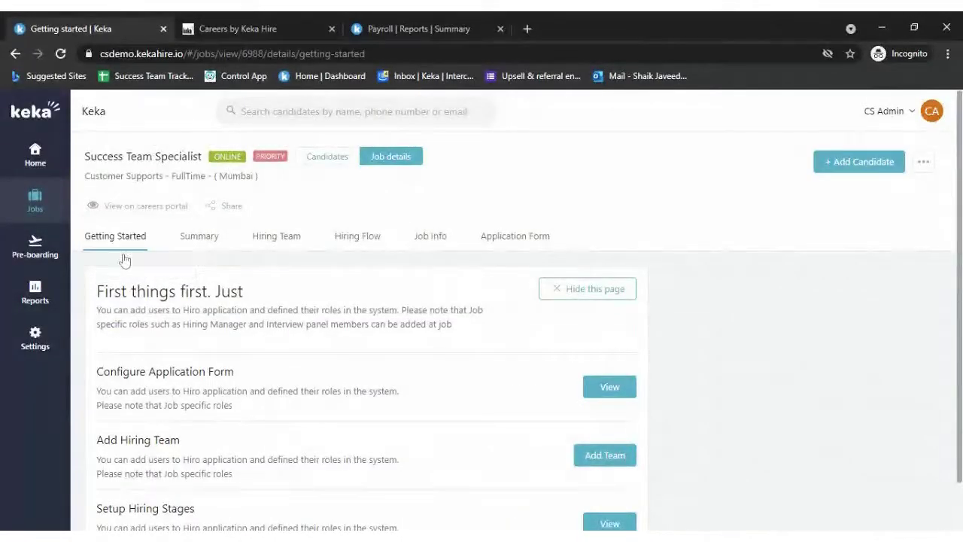
click(525, 26)
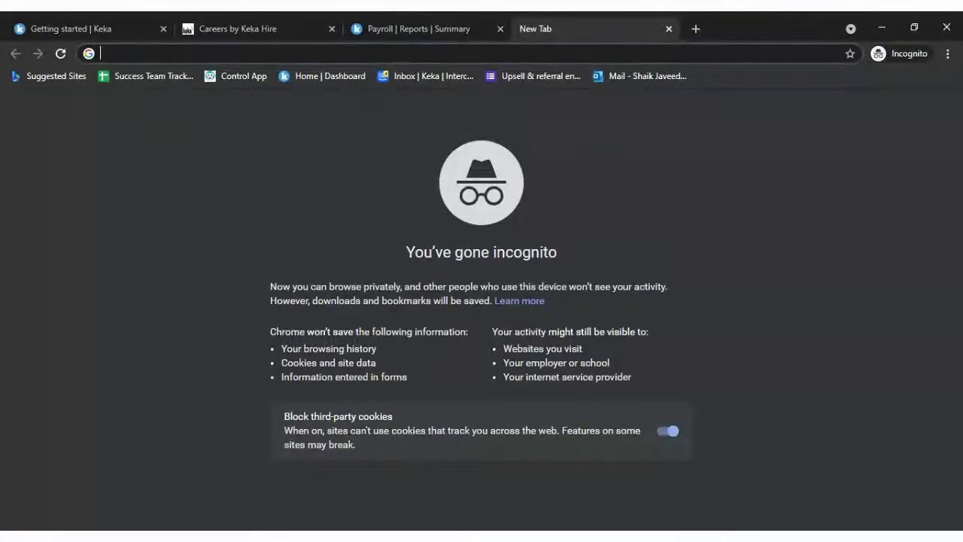
key(ctrl+v)
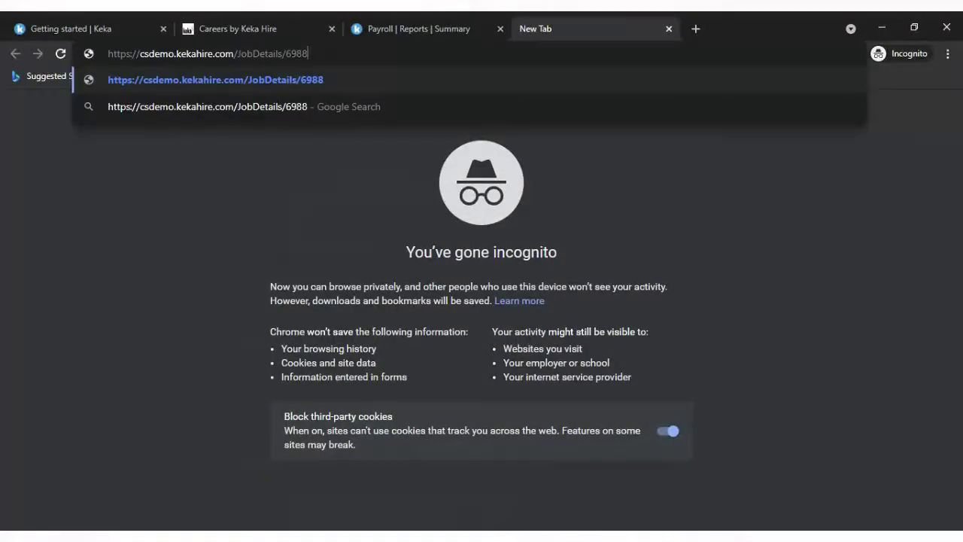
key(Return)
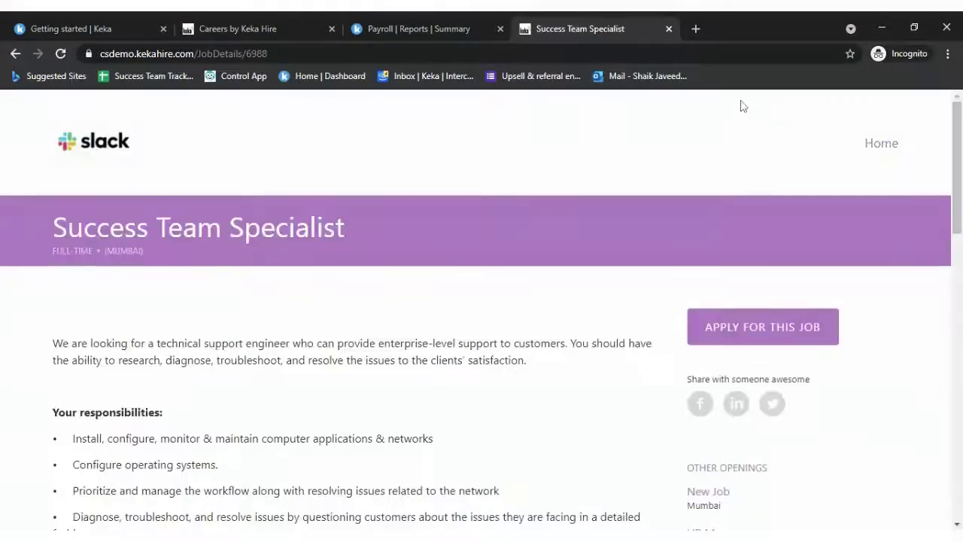
- Open the Success Team Specialist application form, then go back to the job description
scroll(473, 378, down, 2)
scroll(473, 376, up, 2)
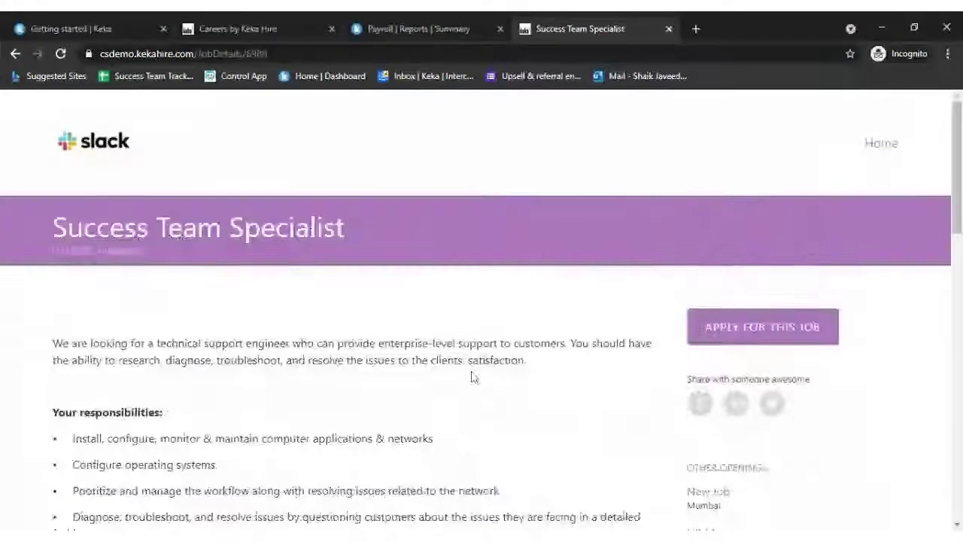
click(743, 320)
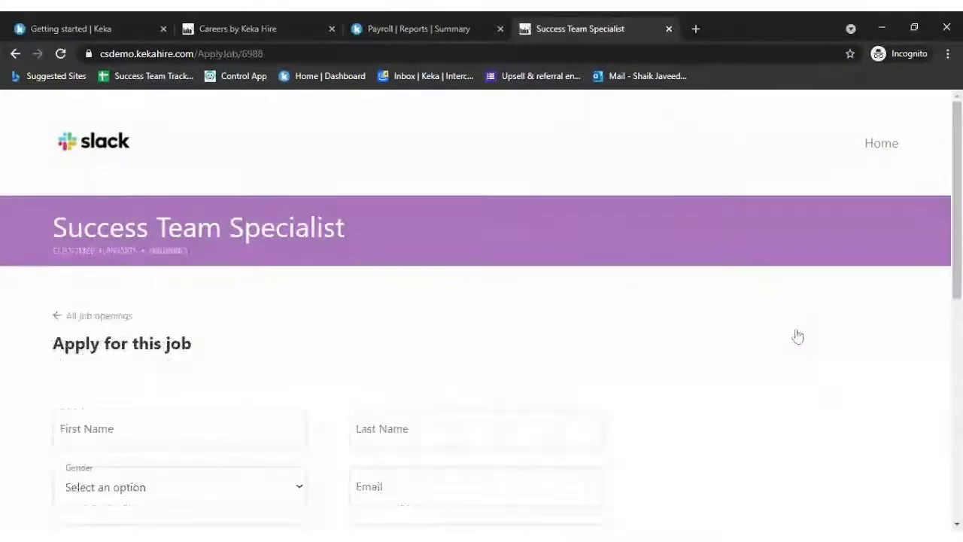
click(16, 55)
click(95, 27)
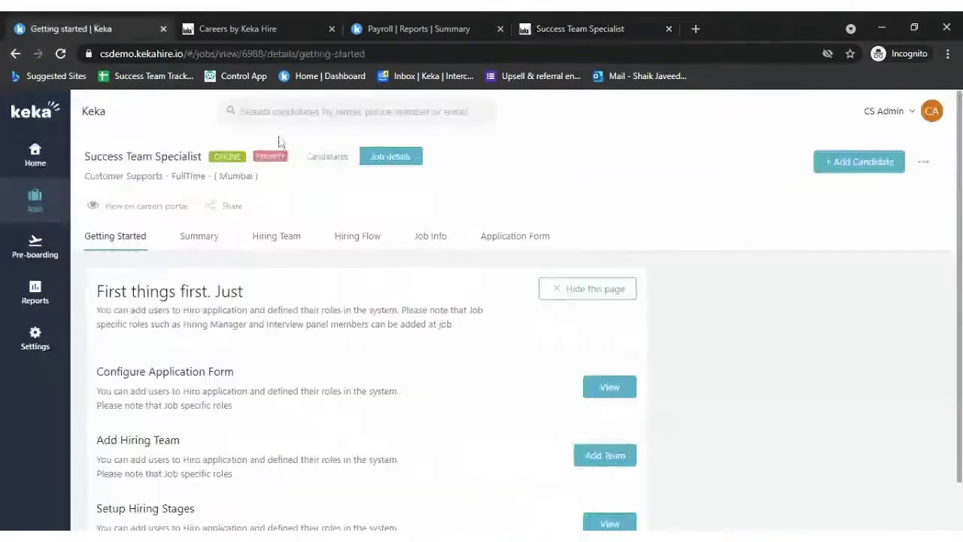
drag(74, 155, 199, 156)
click(225, 160)
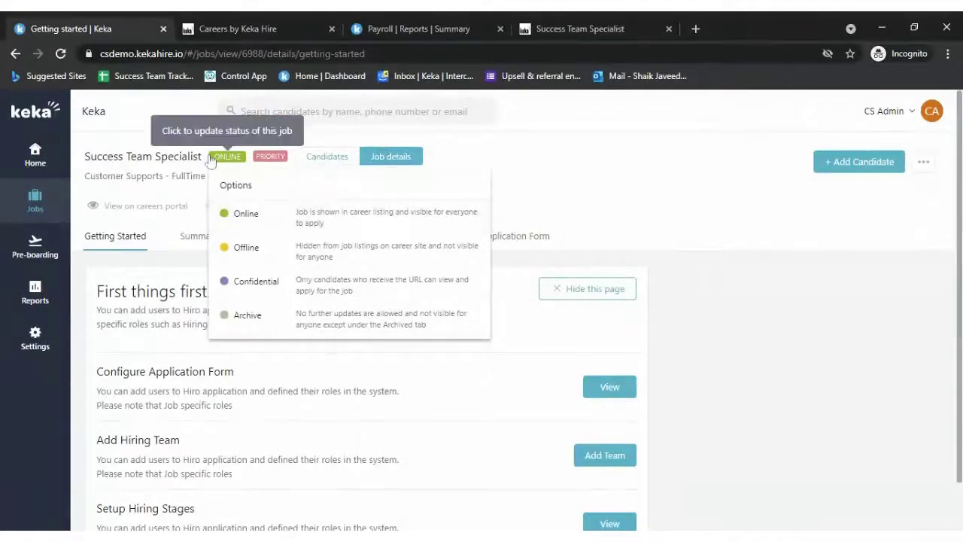
click(638, 187)
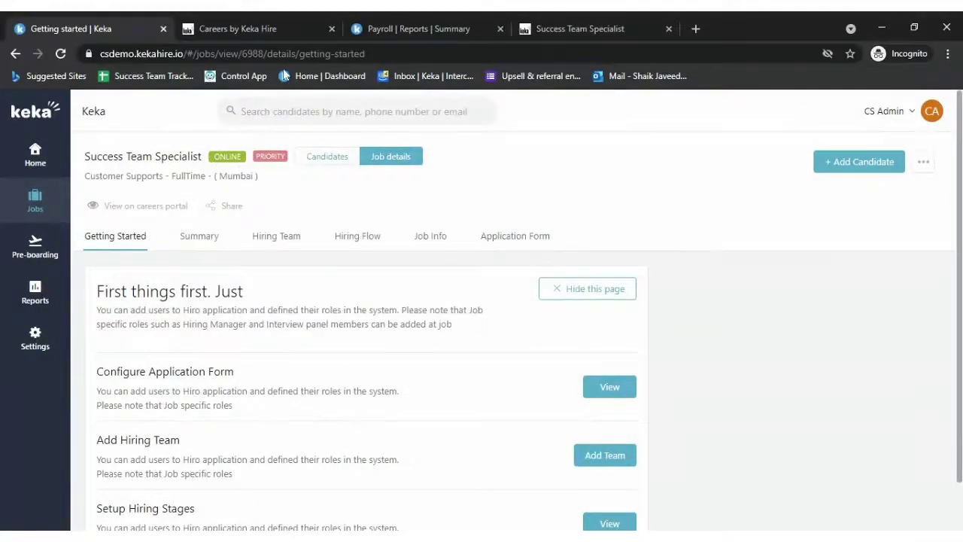
click(247, 28)
click(57, 54)
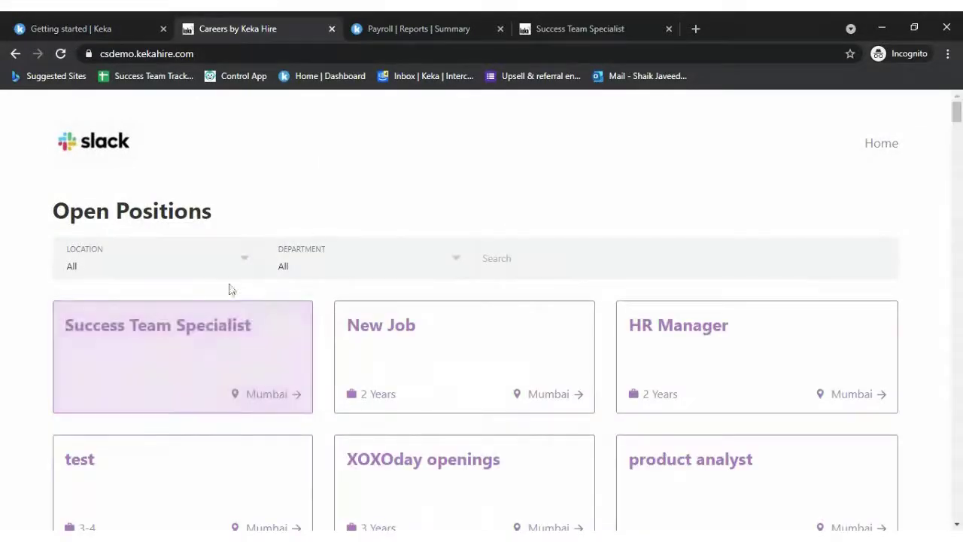
click(601, 27)
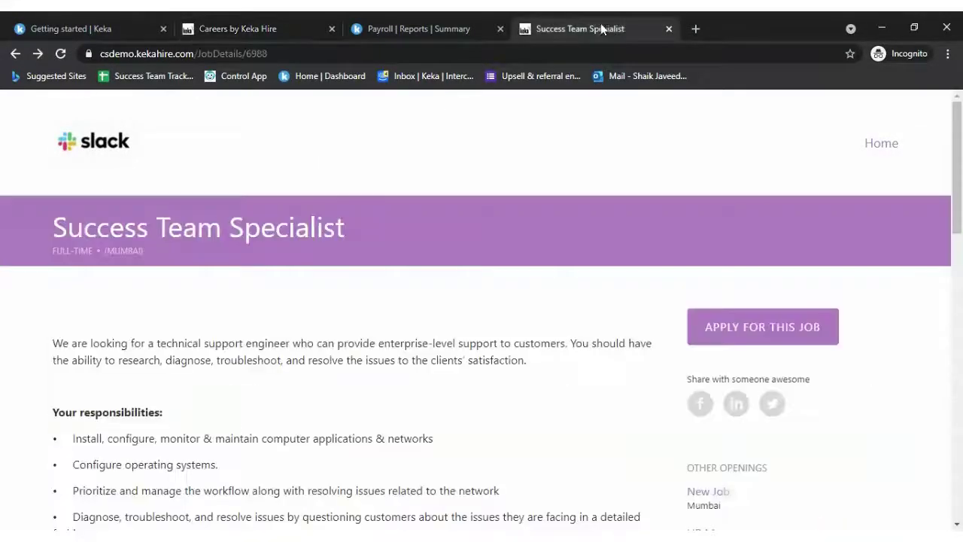
click(639, 44)
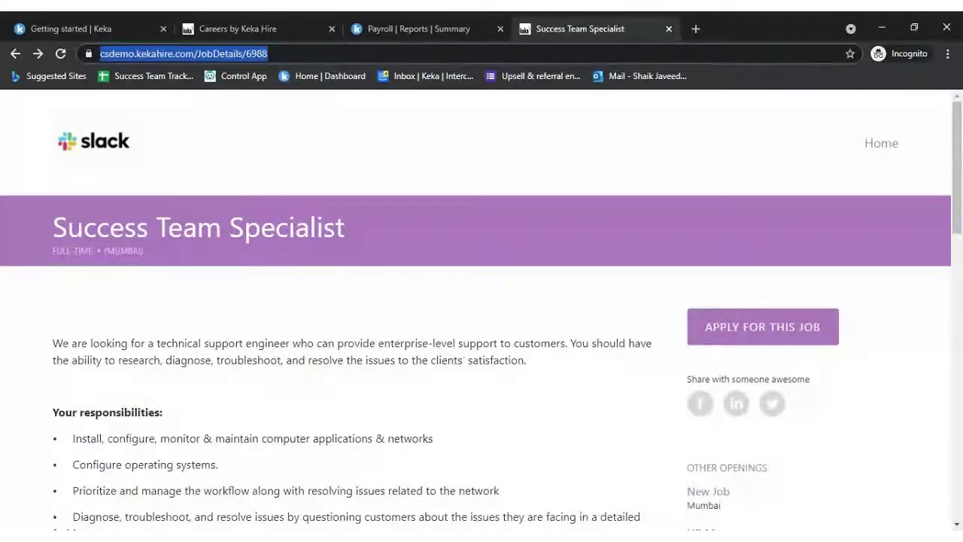
key(Return)
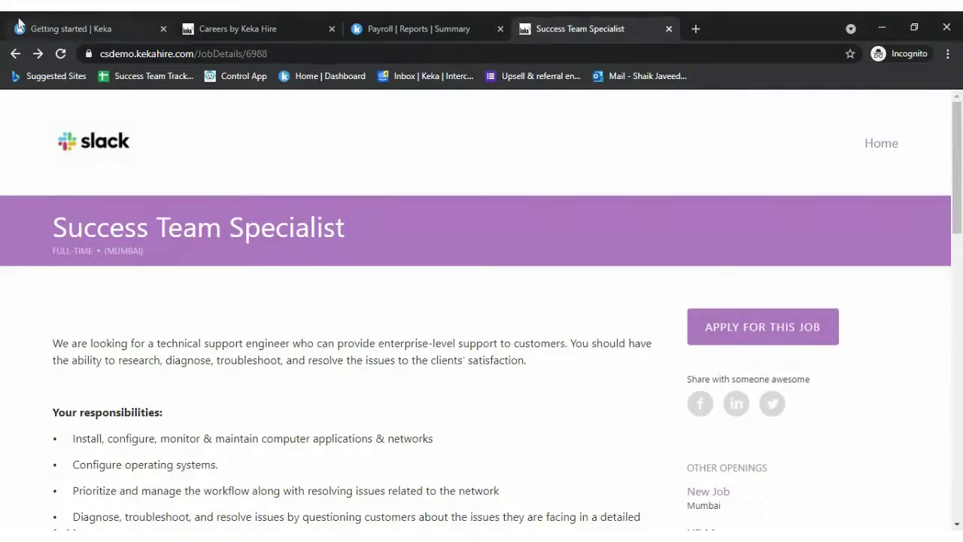
click(100, 27)
click(254, 24)
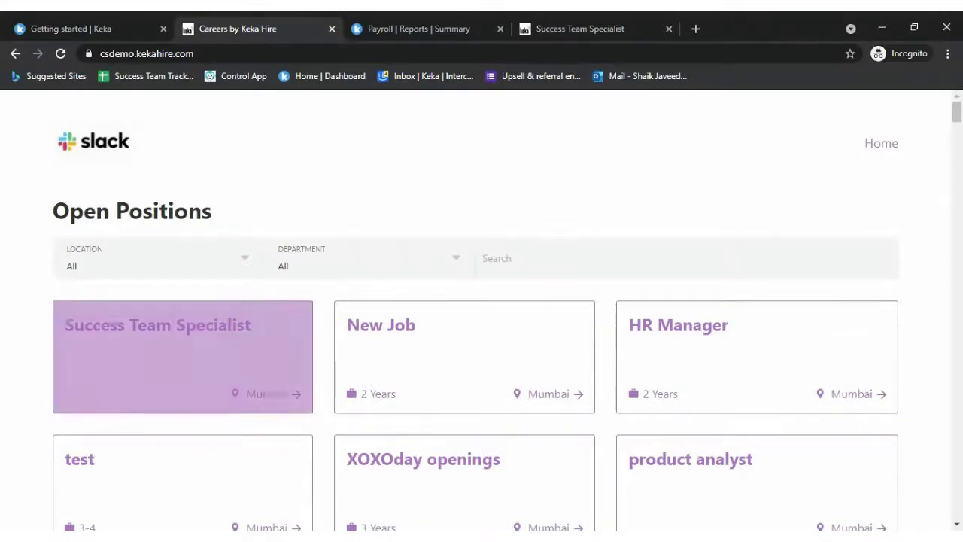
click(560, 24)
click(638, 53)
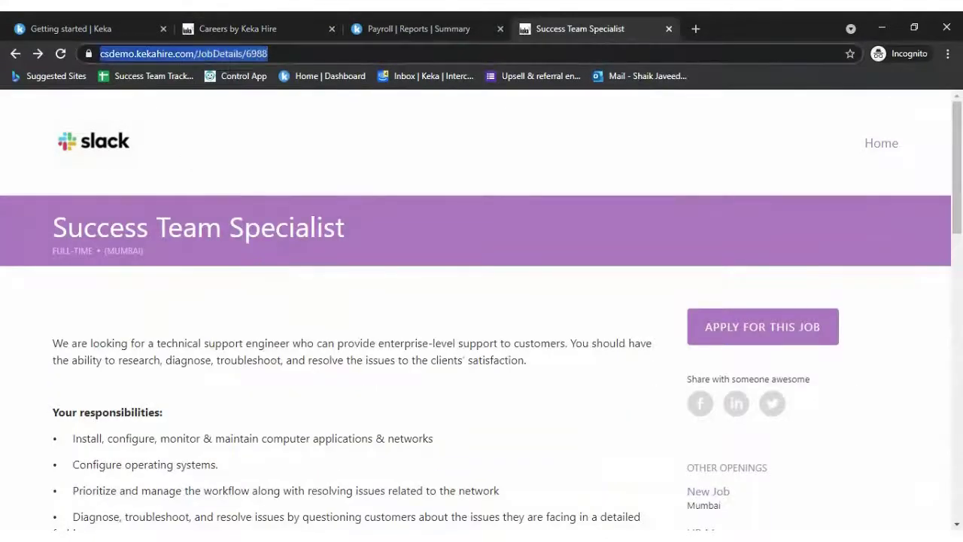
key(Return)
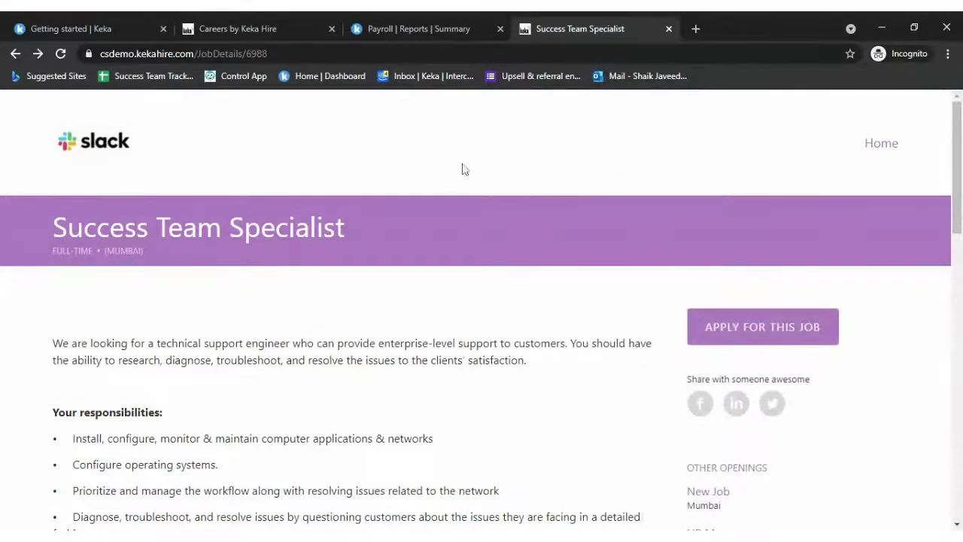
click(130, 29)
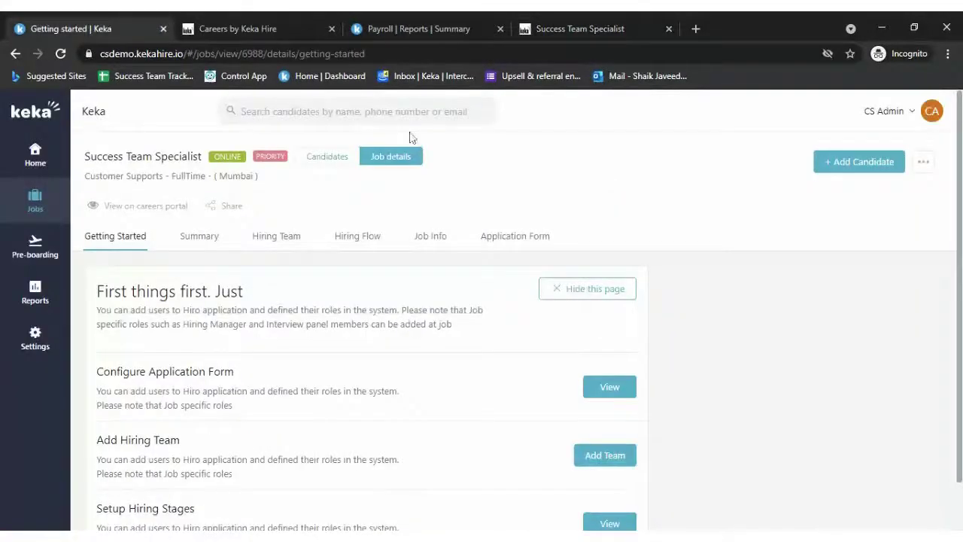
- Change the job's status to Confidential so only people with its link can apply
click(228, 157)
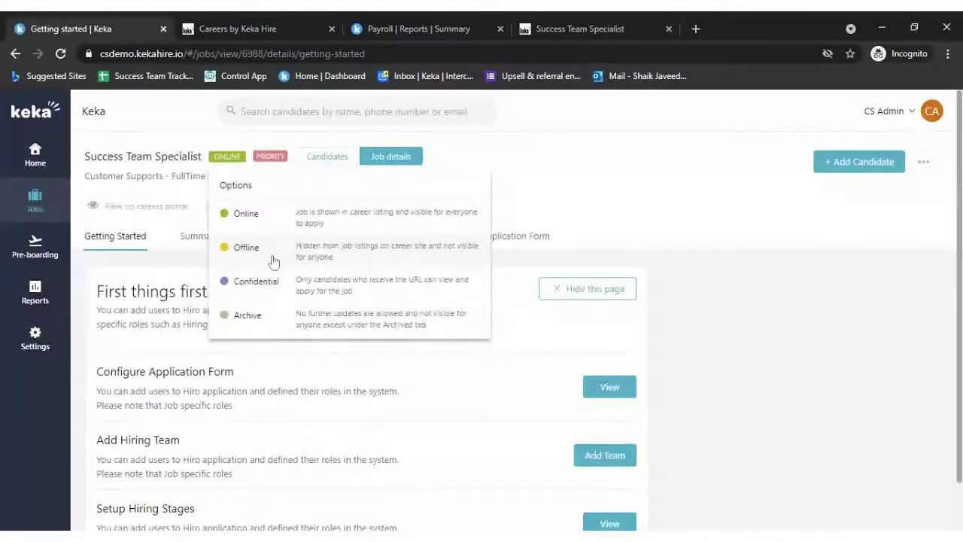
click(289, 285)
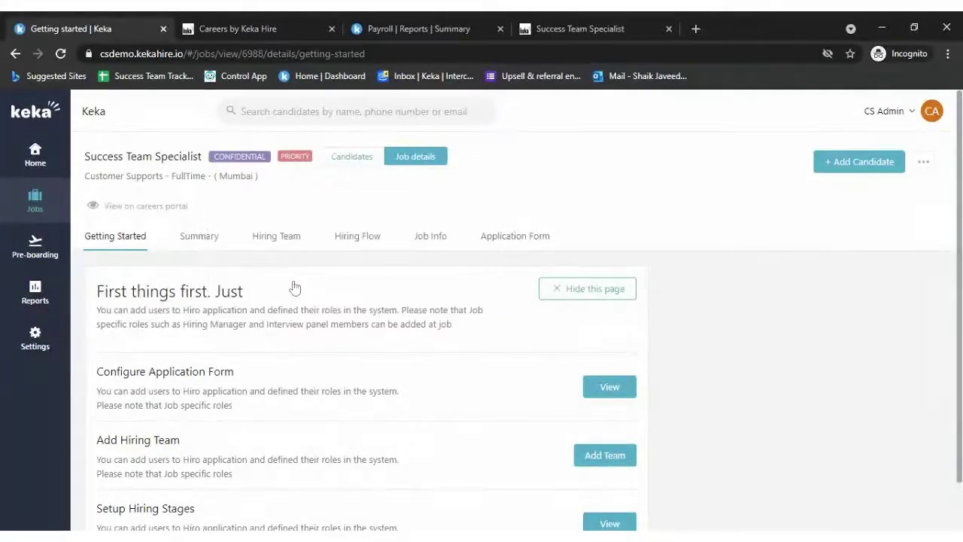
click(249, 156)
- Reload the Open Positions list and the public posting to check the job is hidden
click(251, 27)
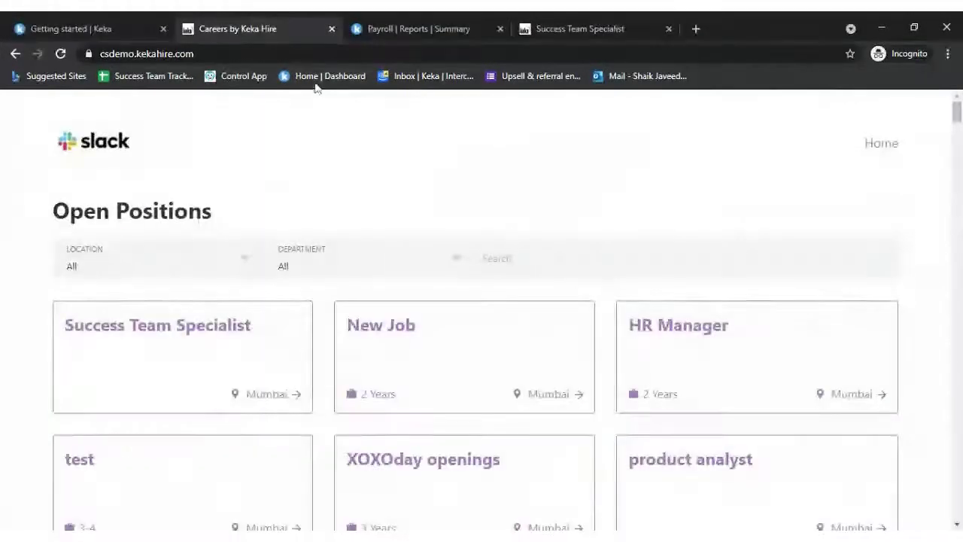
click(223, 53)
key(Return)
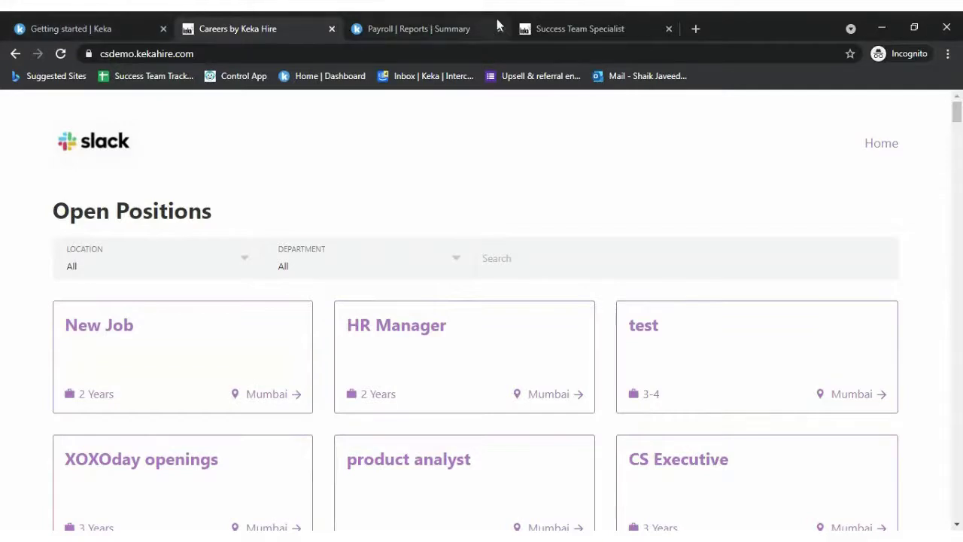
click(543, 29)
key(F5)
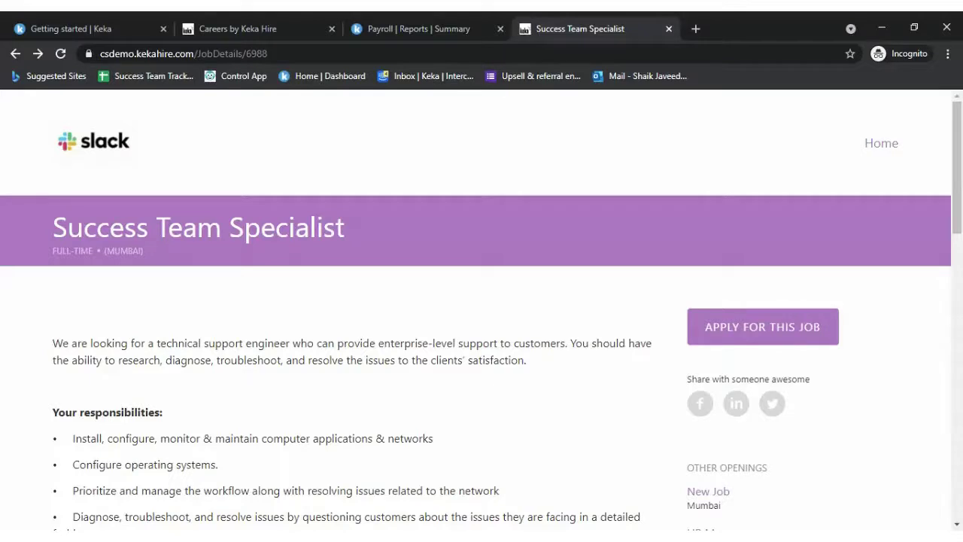
click(60, 28)
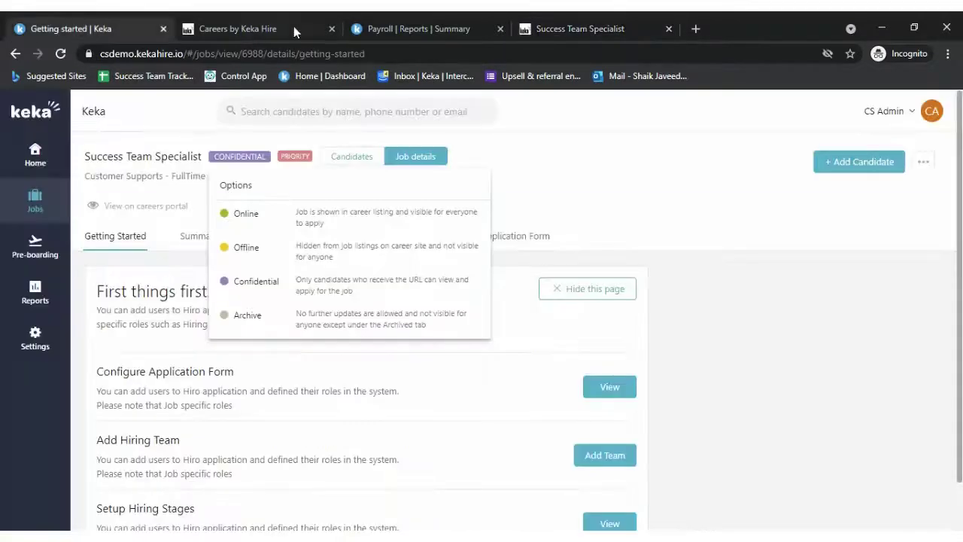
- Compare the public posting and careers listing against the job's status in Keka Hire
click(572, 28)
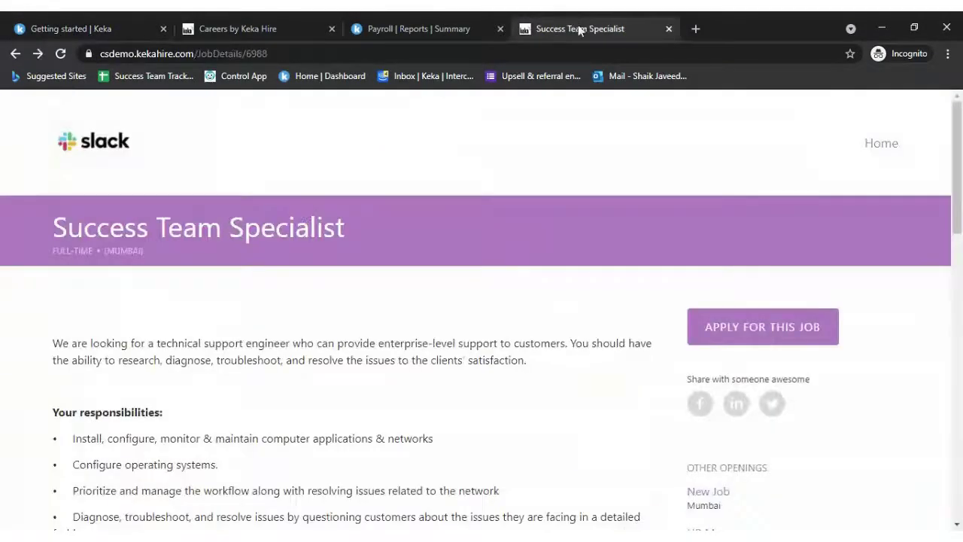
click(290, 24)
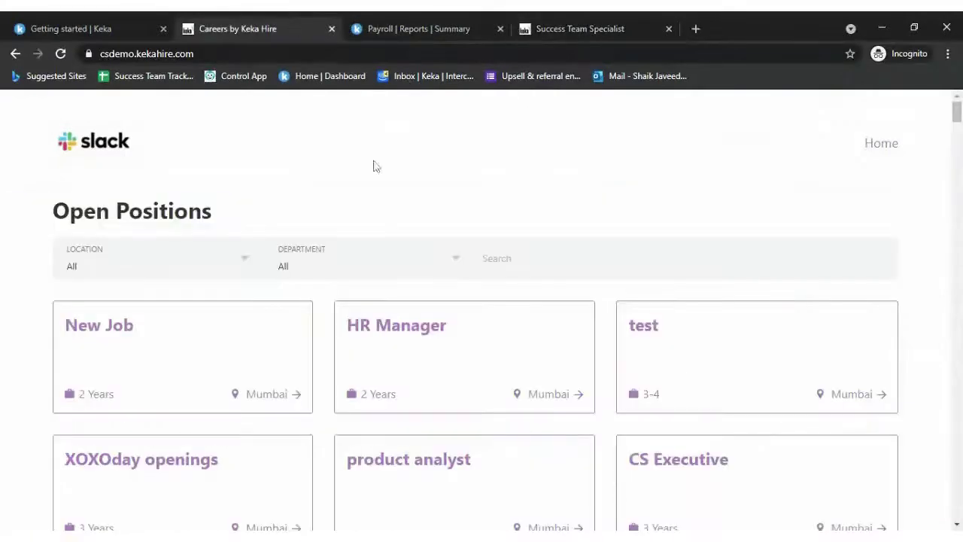
click(85, 21)
click(310, 26)
click(605, 23)
click(277, 24)
click(75, 28)
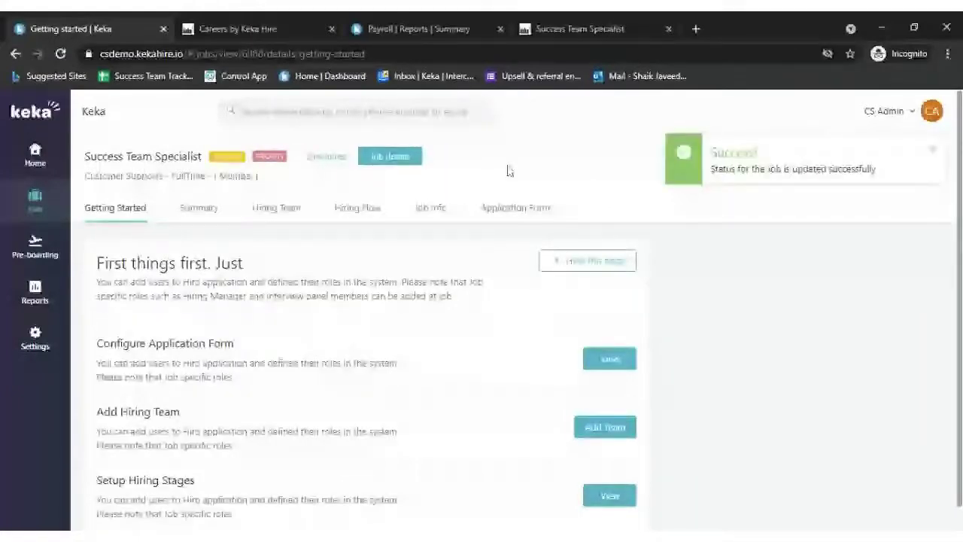
- Reload the public job posting to confirm it is no longer available
click(265, 24)
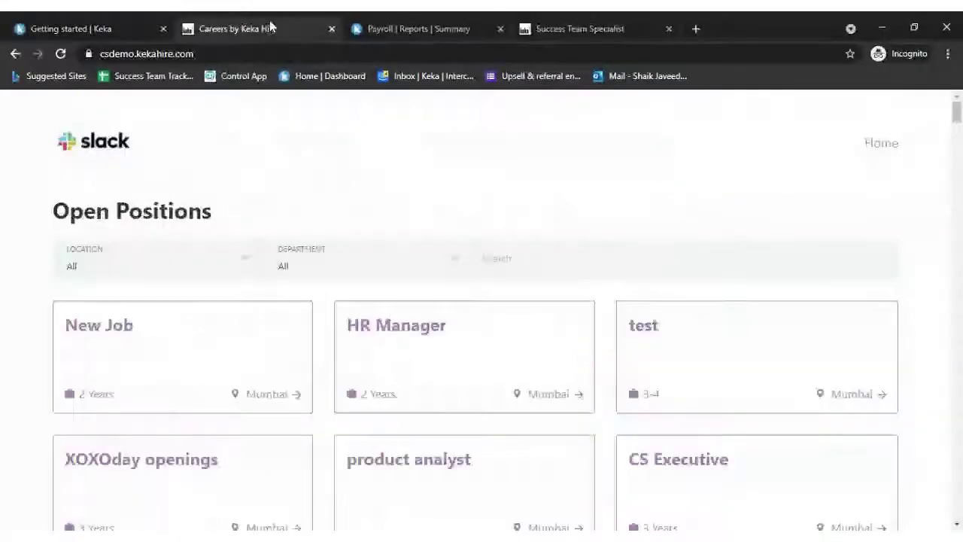
click(104, 23)
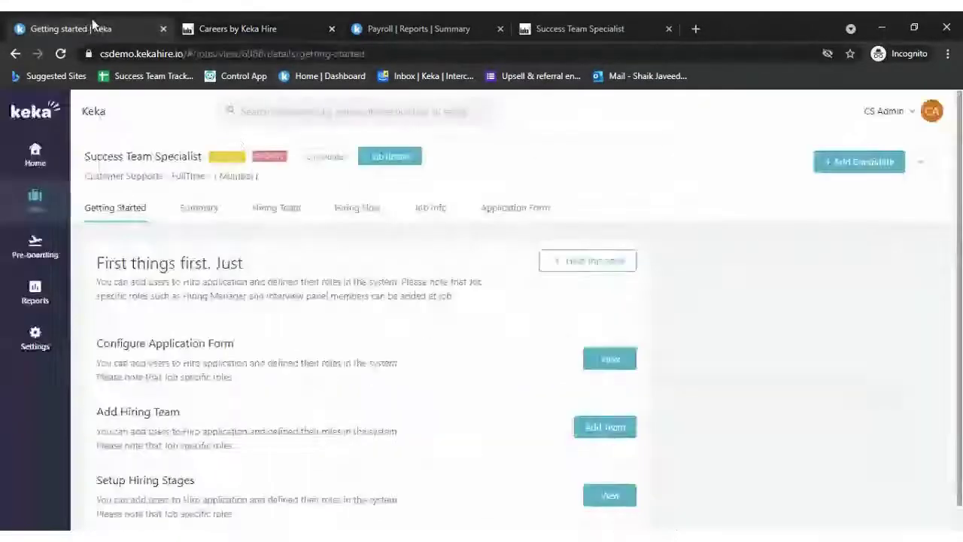
click(267, 29)
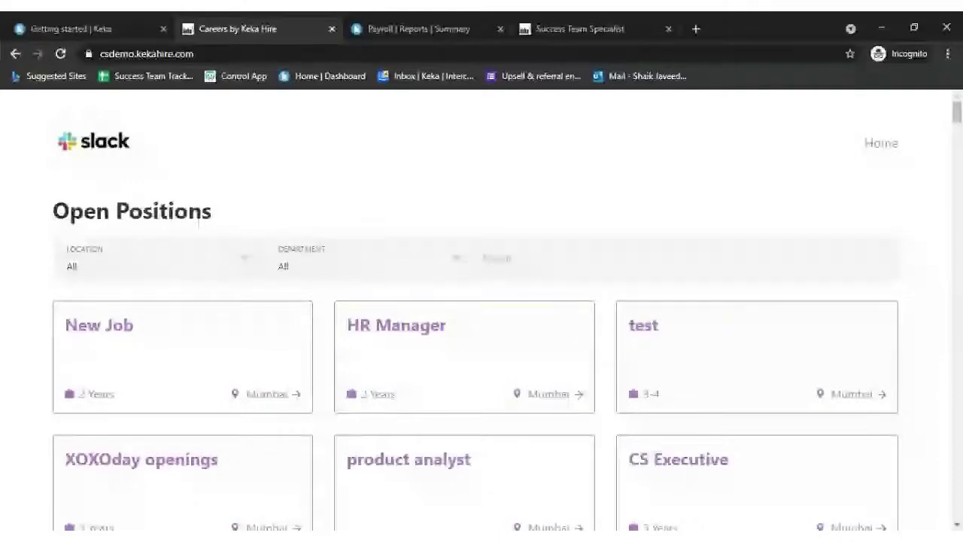
click(544, 29)
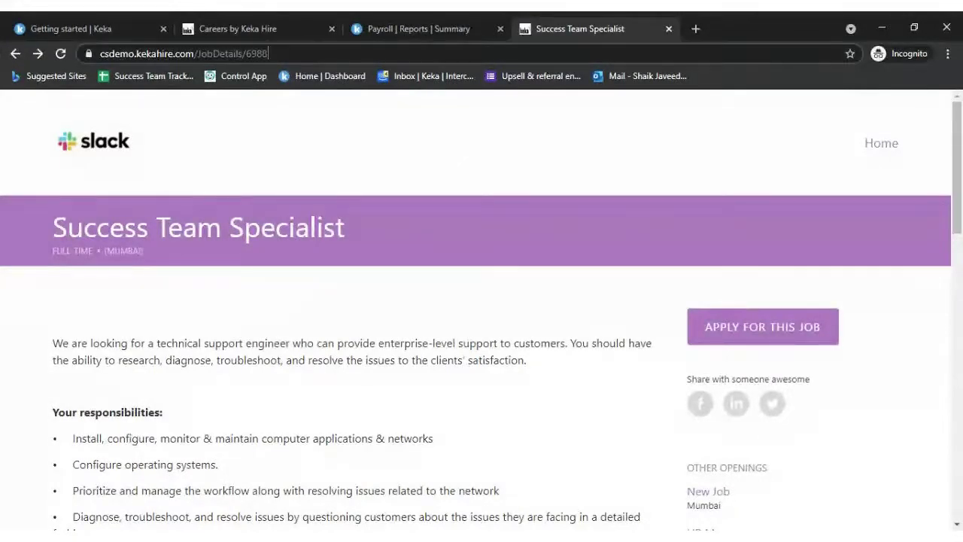
key(F5)
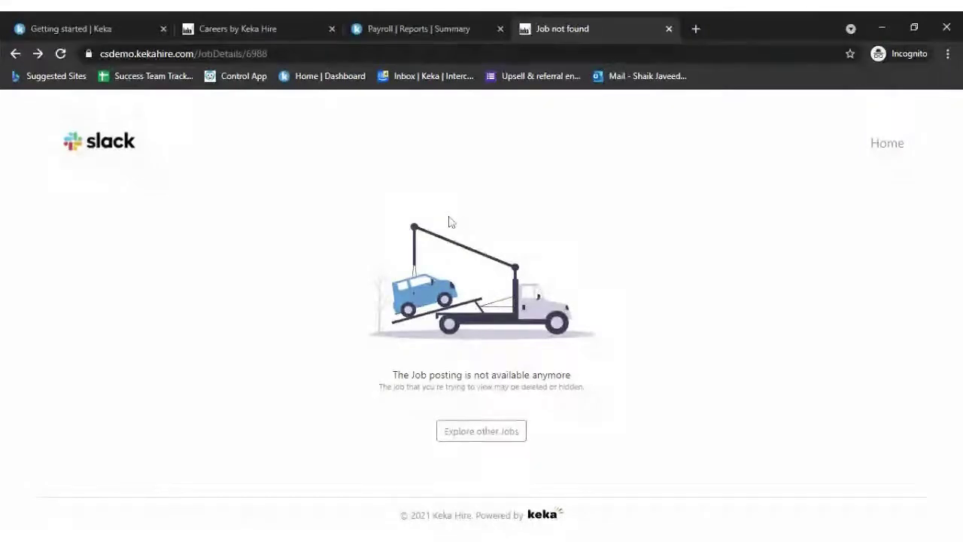
click(111, 25)
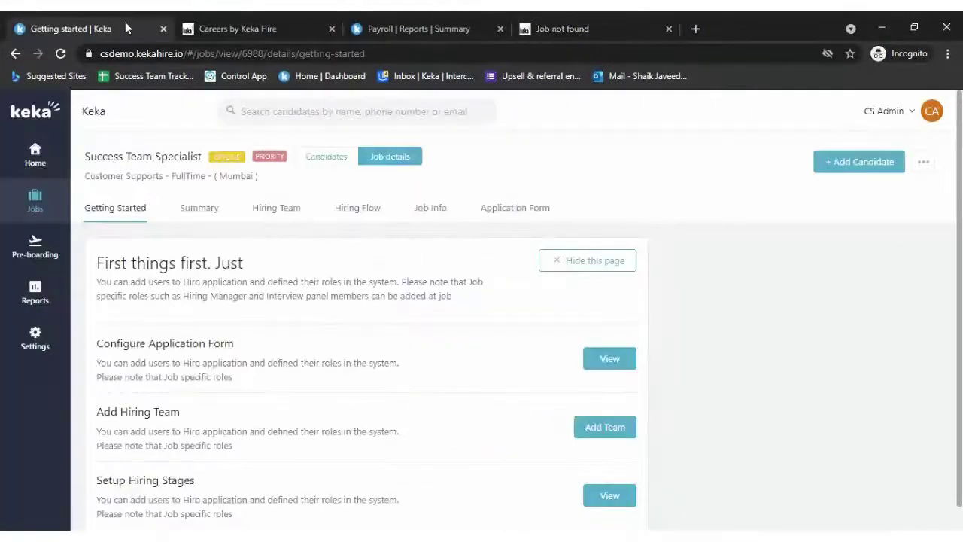
- Set the Success Team Specialist job status back to Online
click(615, 20)
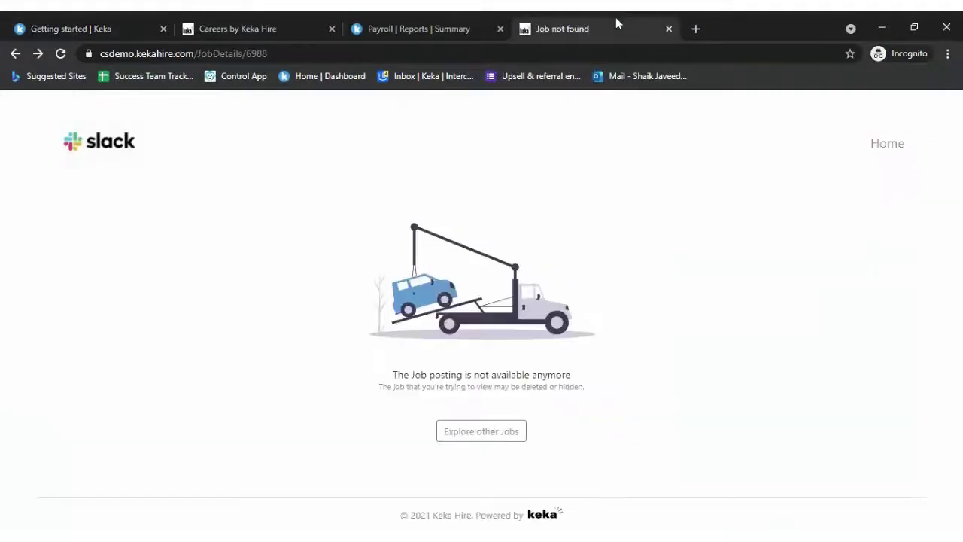
click(86, 21)
click(226, 156)
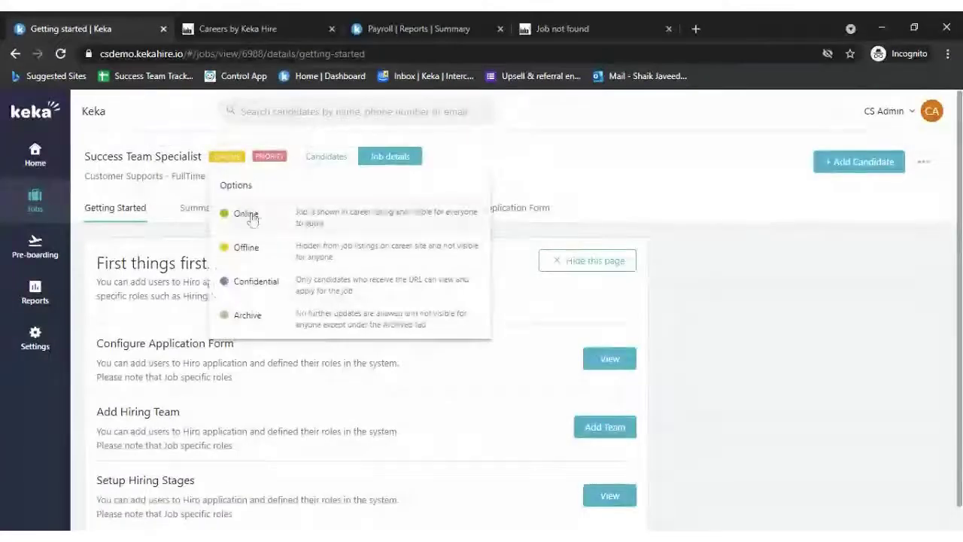
click(244, 213)
- Reload the Open Positions list and the job posting to confirm it is live again
click(225, 30)
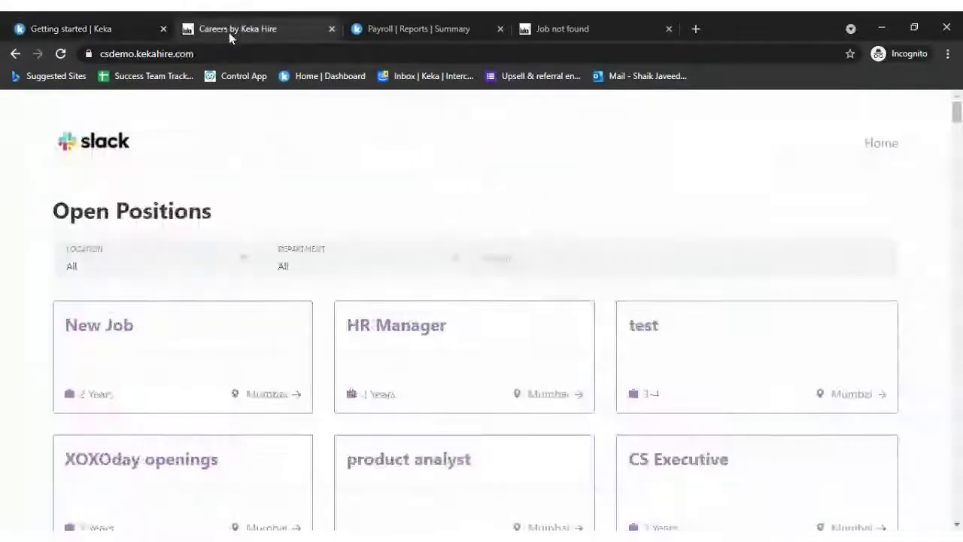
click(289, 49)
key(Return)
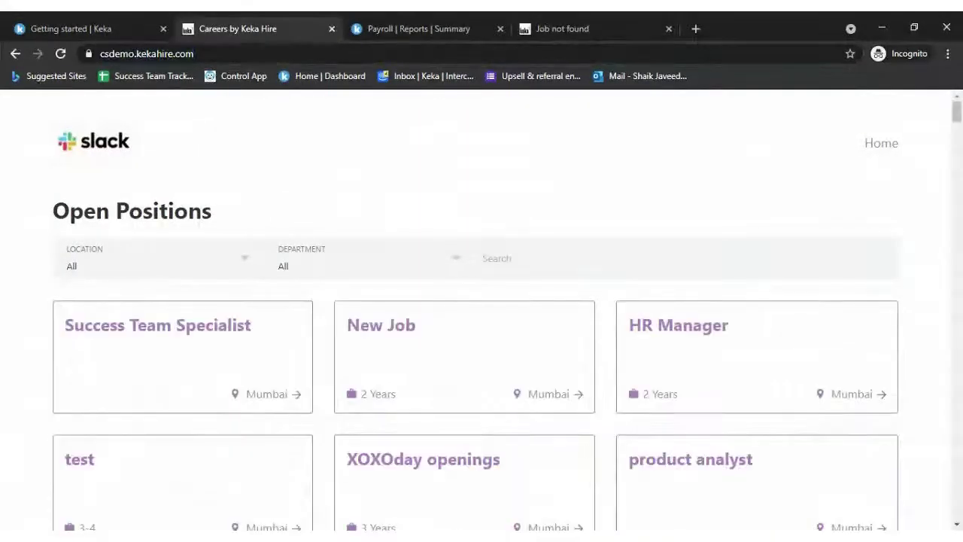
click(557, 29)
click(188, 53)
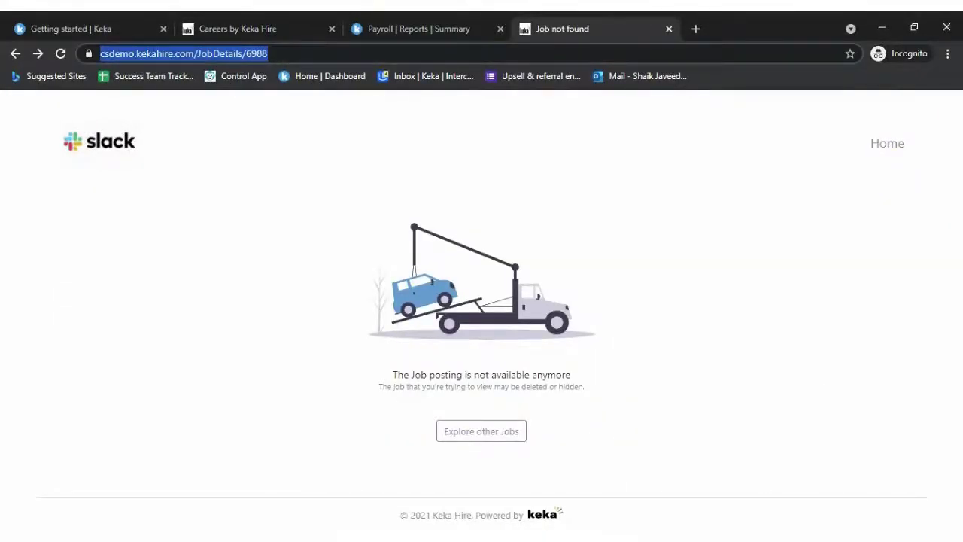
key(Return)
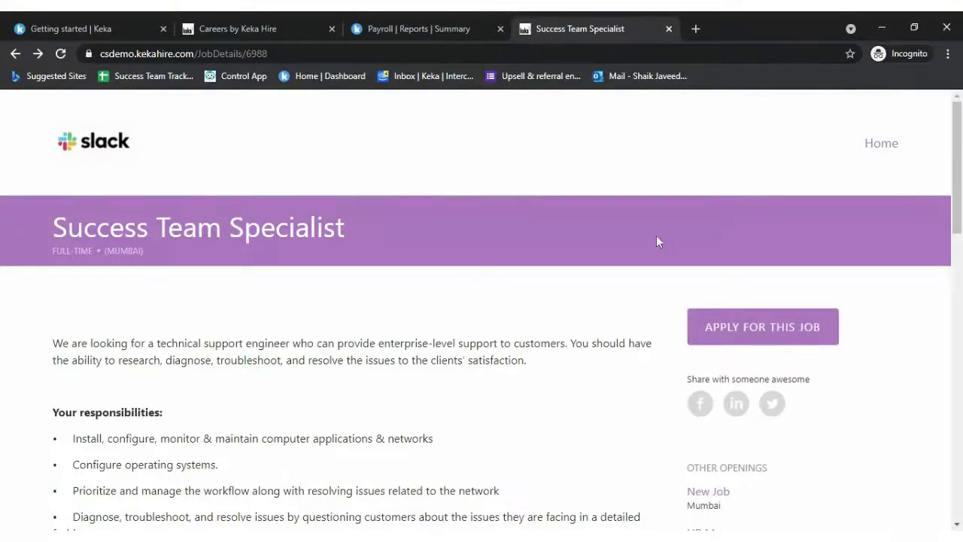
click(108, 29)
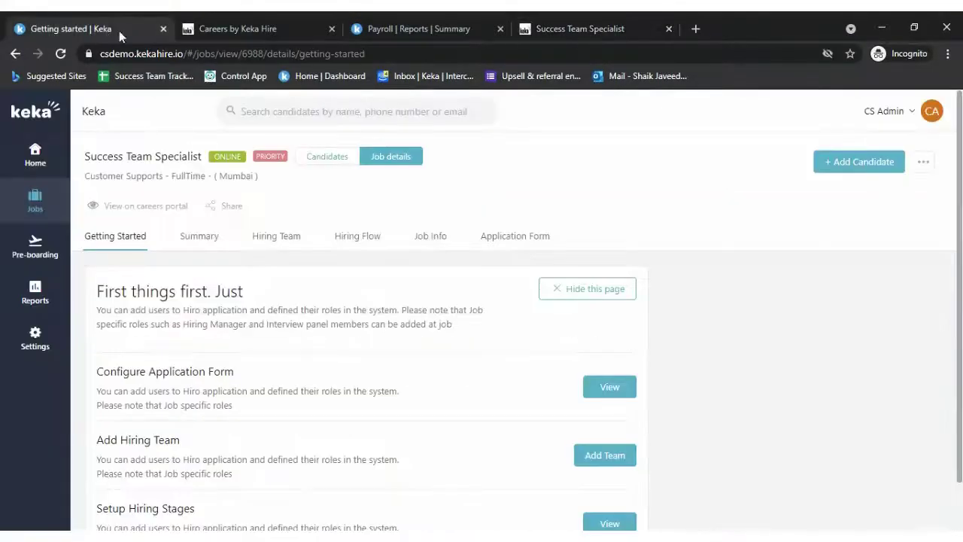
- Review the job's status options, then view its Sourced candidates pipeline
click(229, 158)
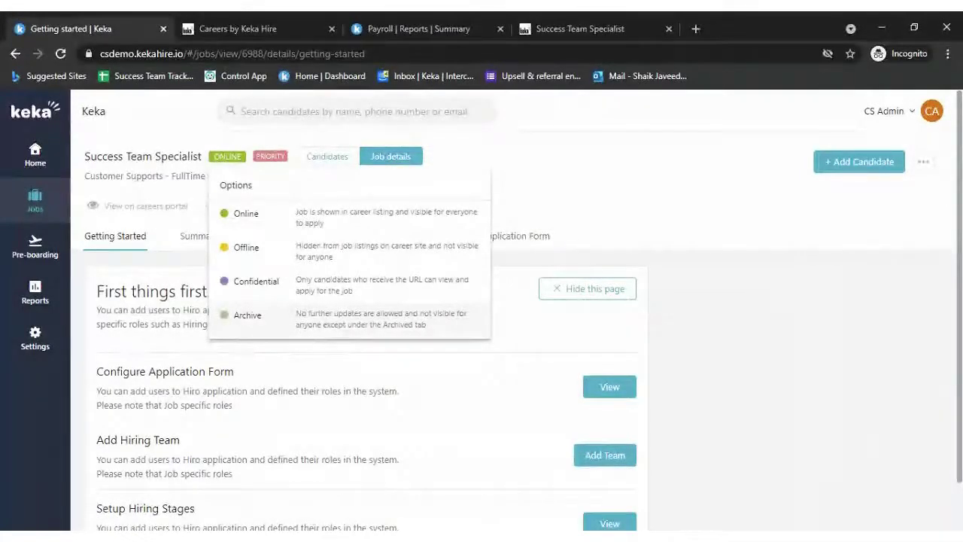
click(602, 170)
click(228, 156)
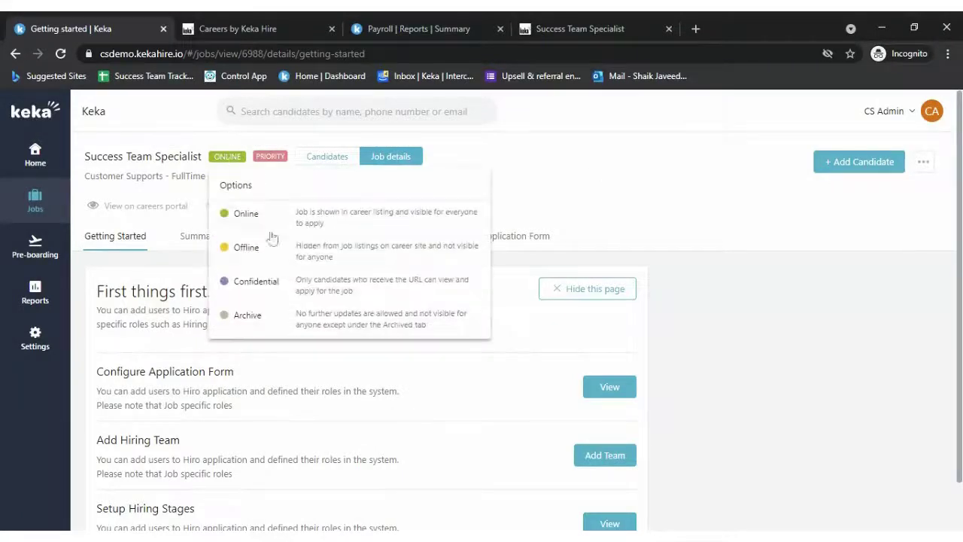
click(569, 154)
click(593, 28)
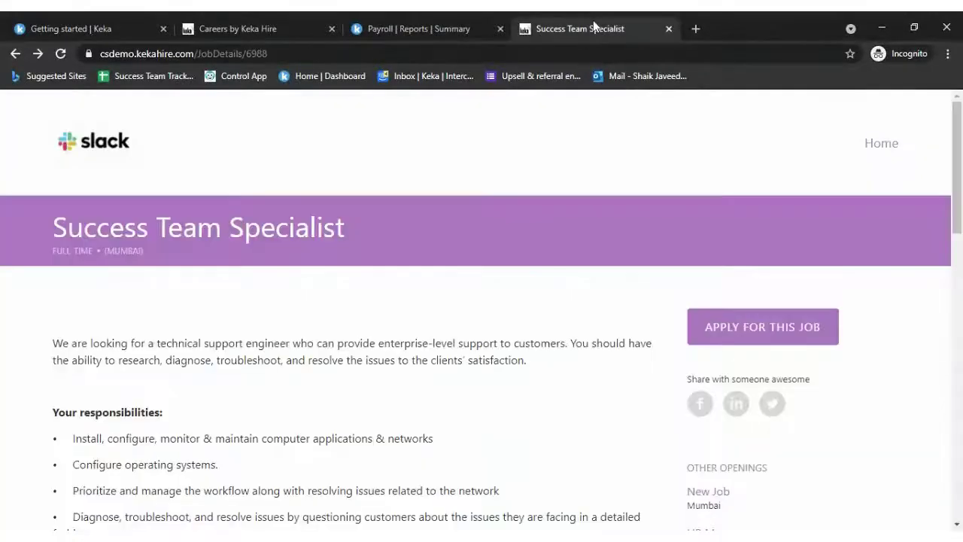
click(90, 28)
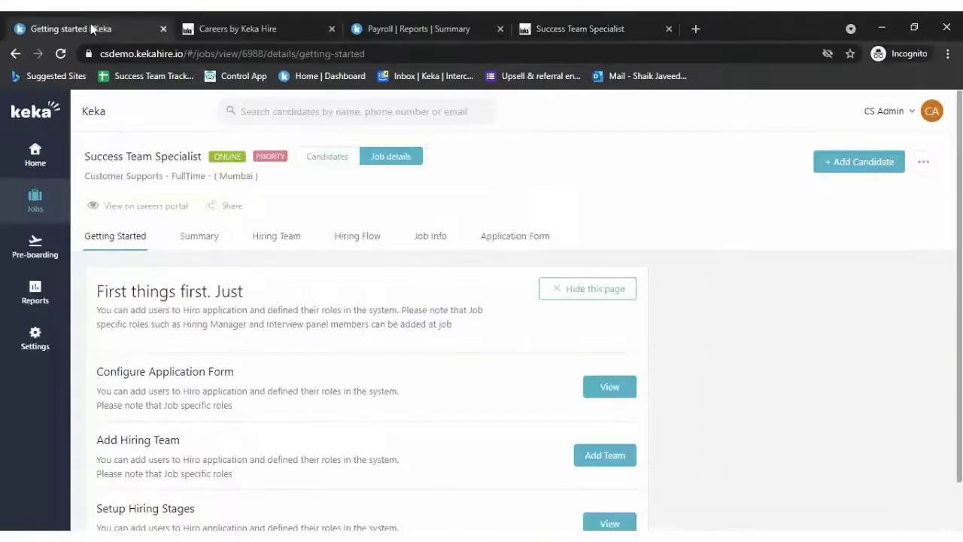
click(338, 161)
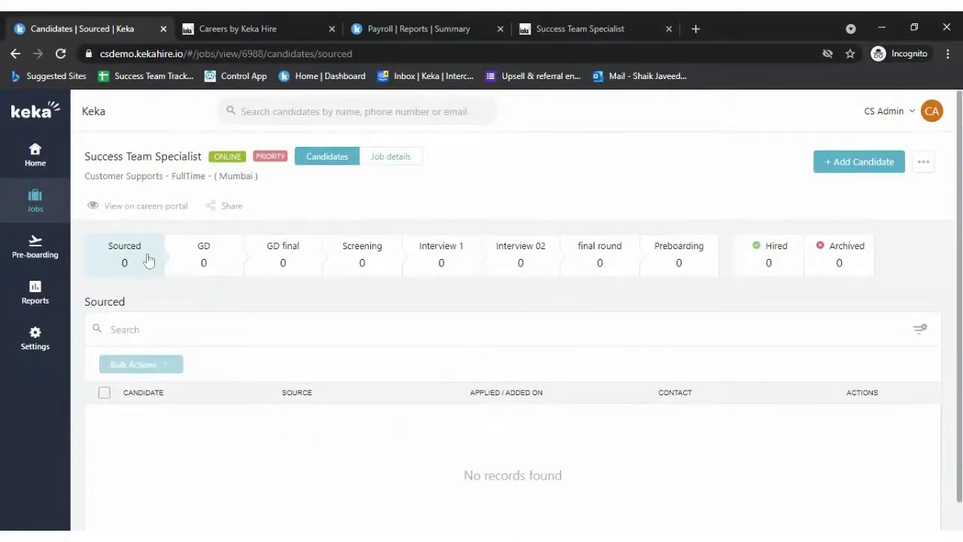
- Open the application form from the public Success Team Specialist posting
click(584, 24)
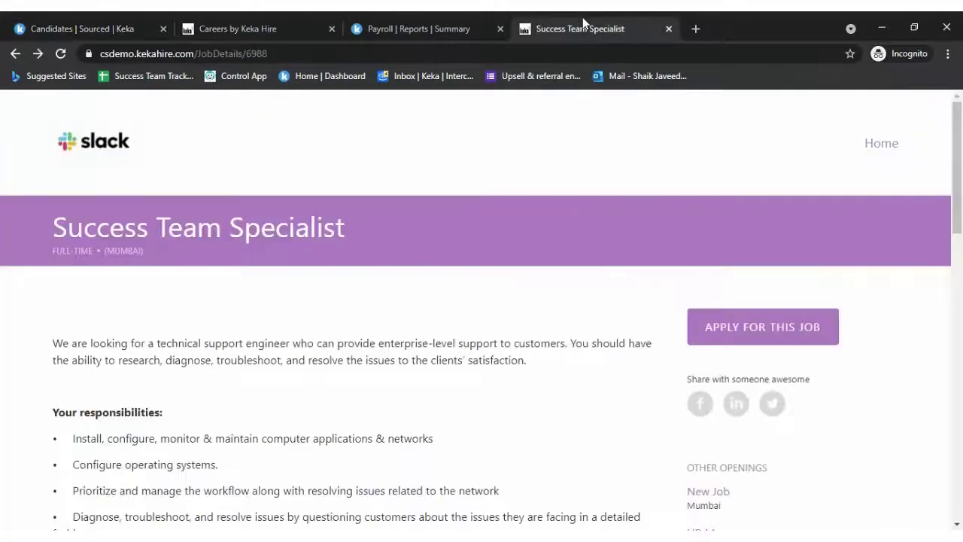
click(792, 326)
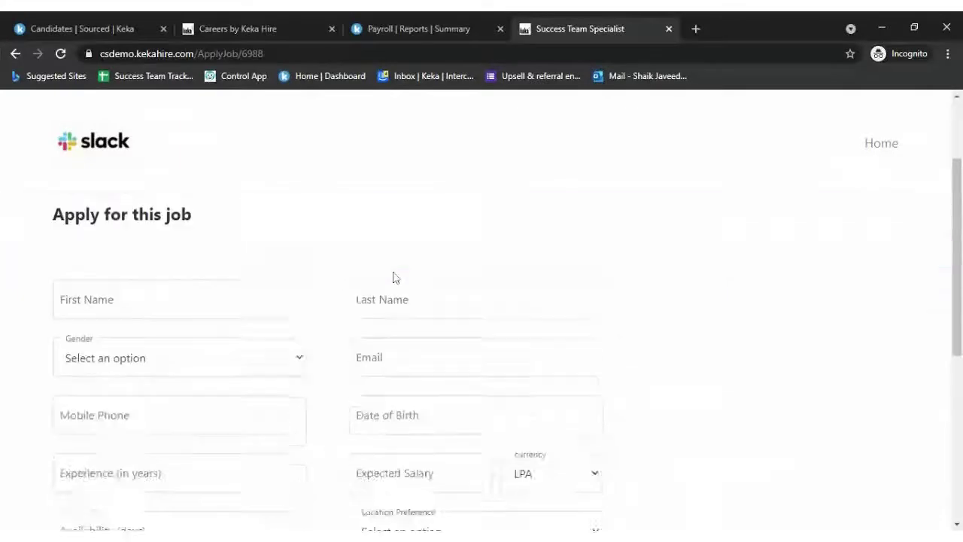
scroll(304, 319, down, 5)
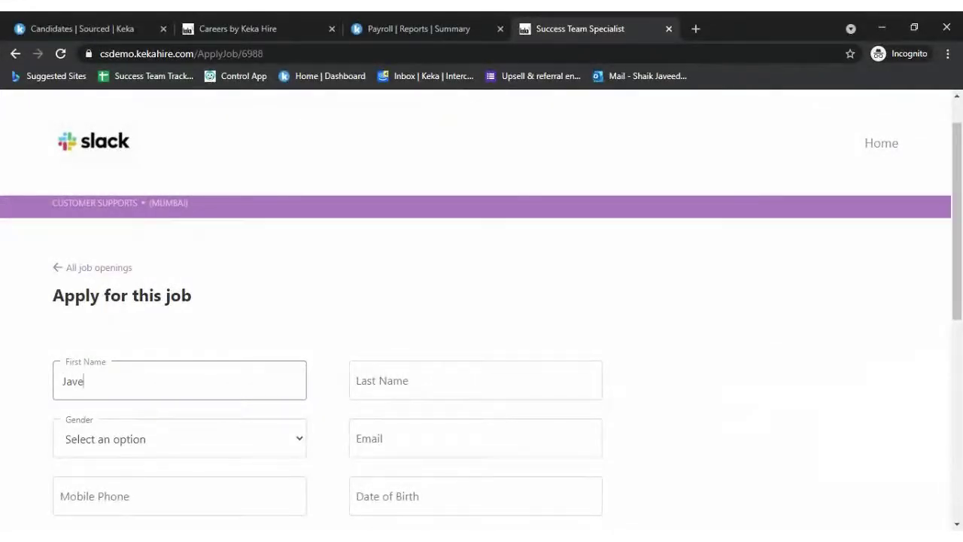
- Enter the applicant's first and last name and choose Male for Gender
key(BackSpace)
key(BackSpace)
key(BackSpace)
key(BackSpace)
key(BackSpace)
text(ackson)
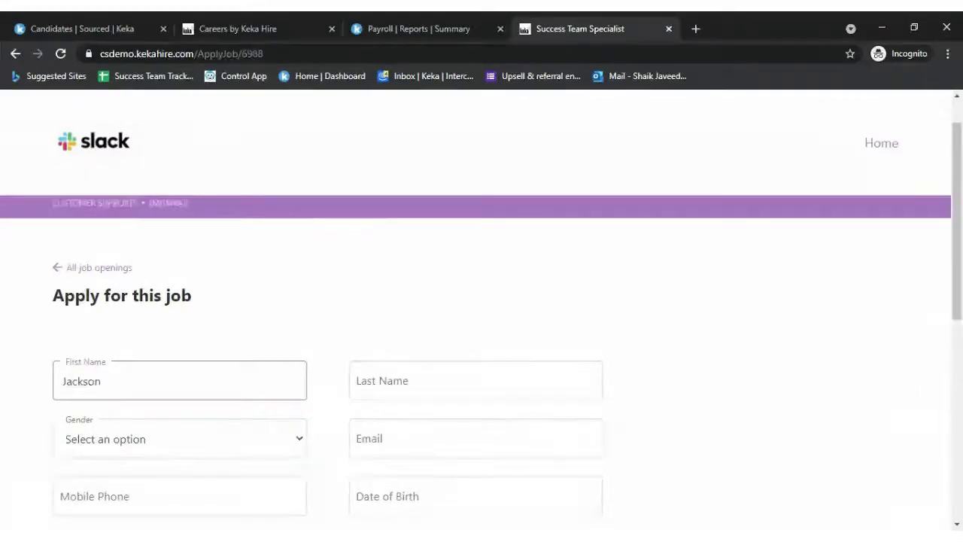
key(Tab)
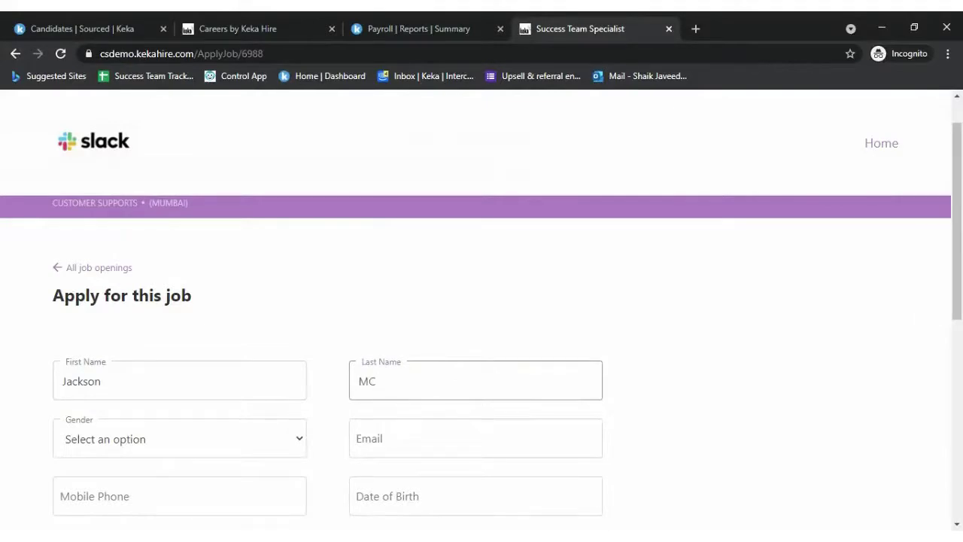
scroll(253, 299, down, 2)
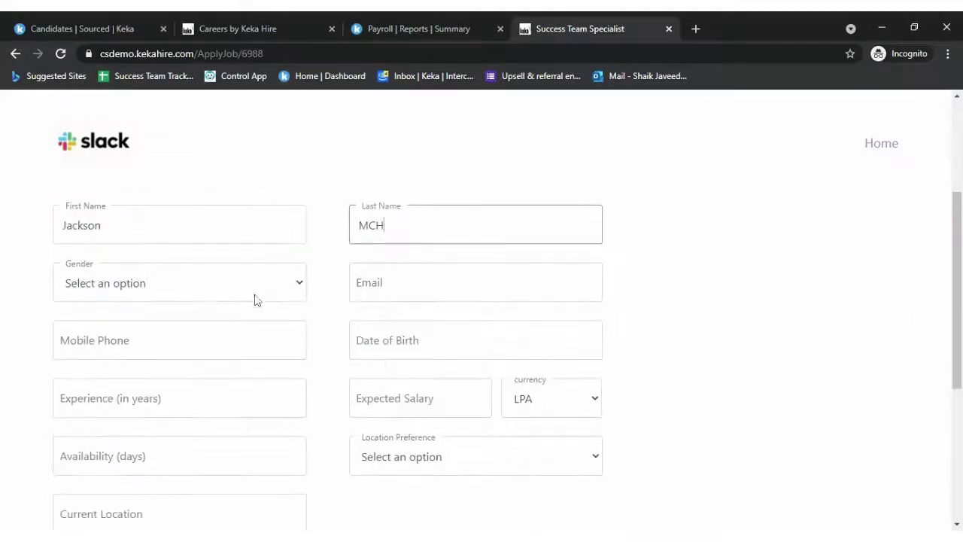
key(Tab)
key(Down)
- Fill in the applicant's email and mobile number, and set birth date to 06-05-2021
click(476, 282)
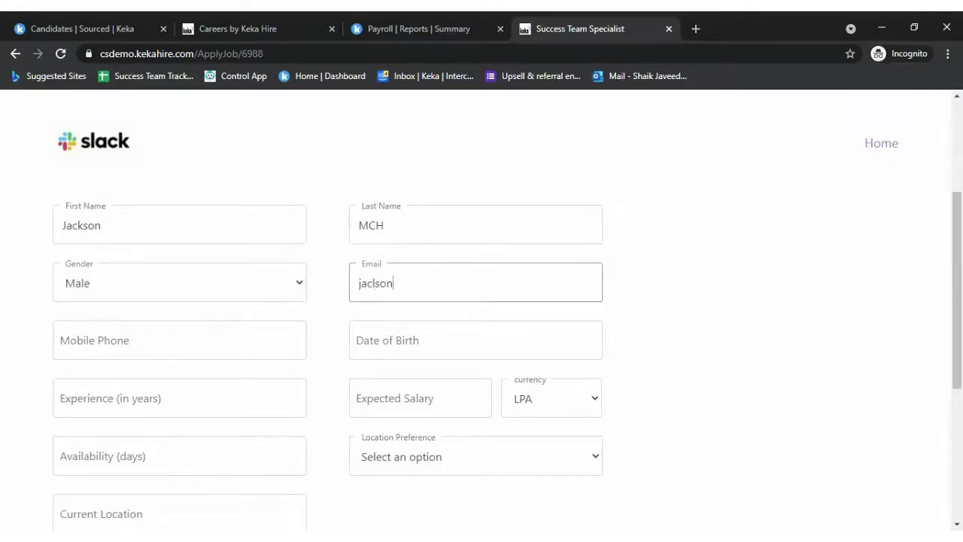
click(180, 340)
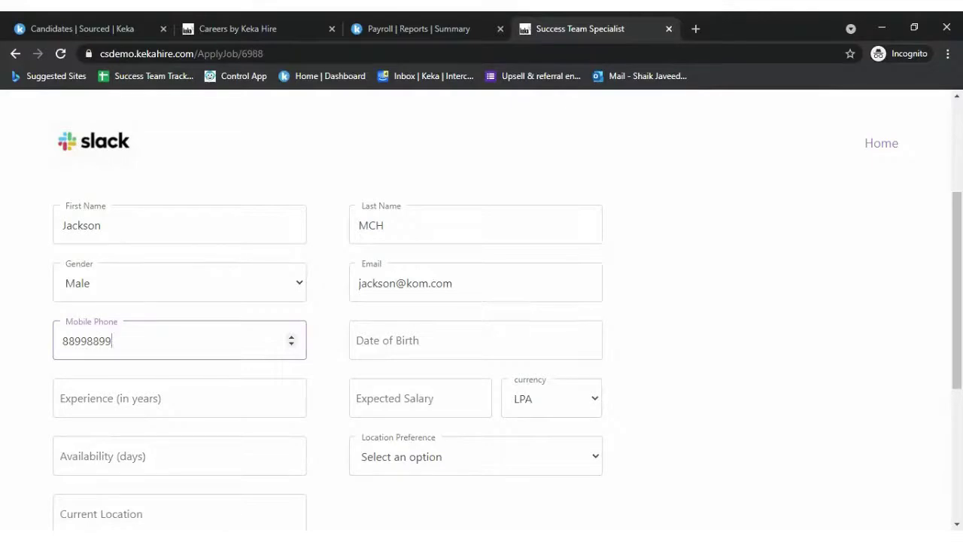
click(476, 340)
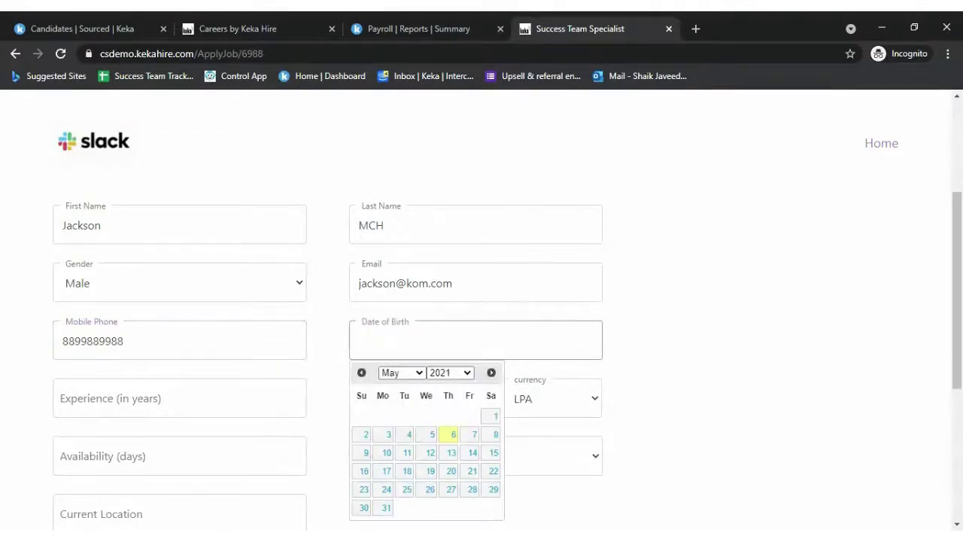
click(452, 435)
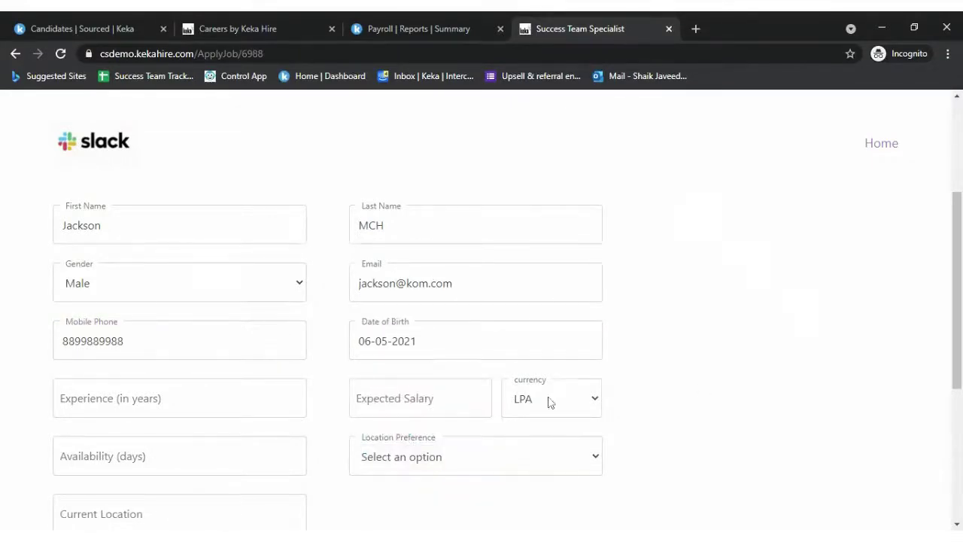
- Enter 2 years' experience, expected salary 40000 INR, and Mumbai as preferred location
click(63, 400)
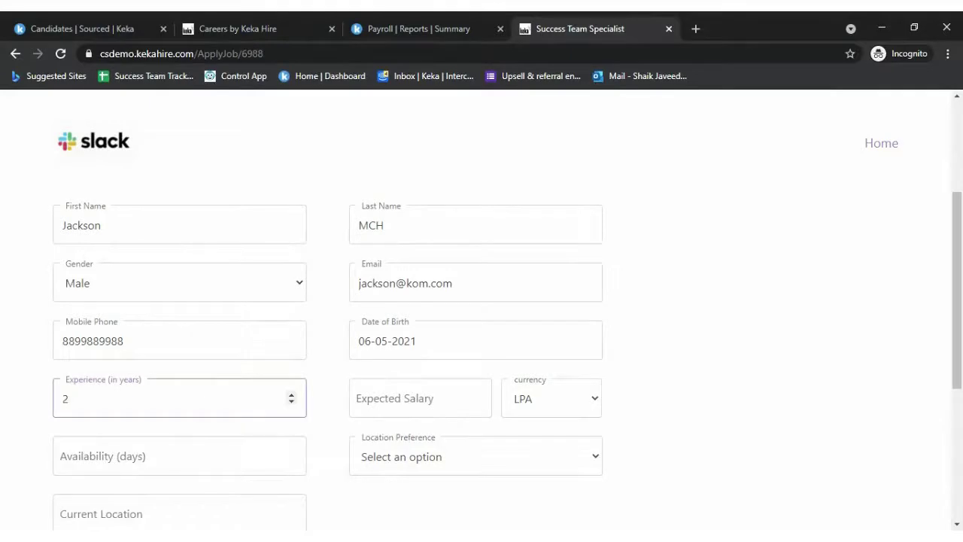
key(Tab)
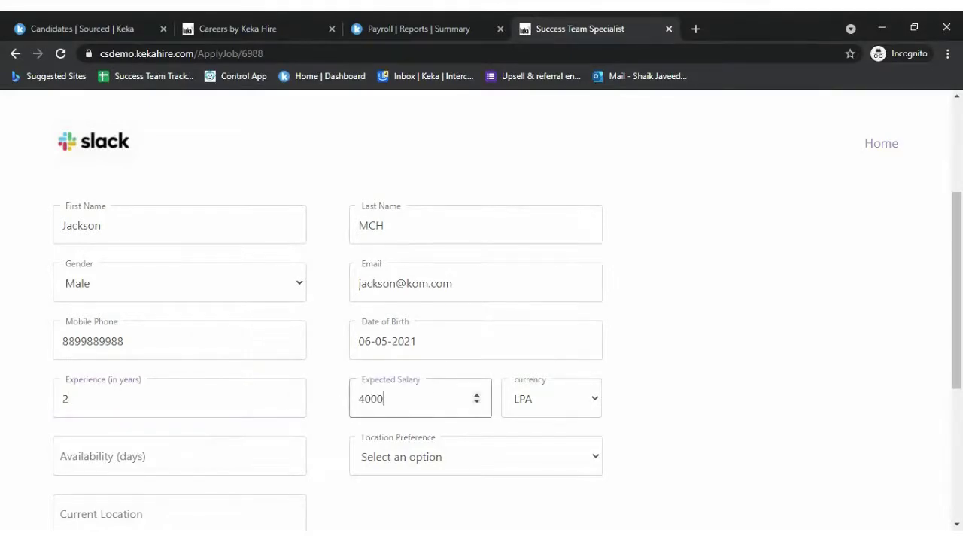
click(567, 413)
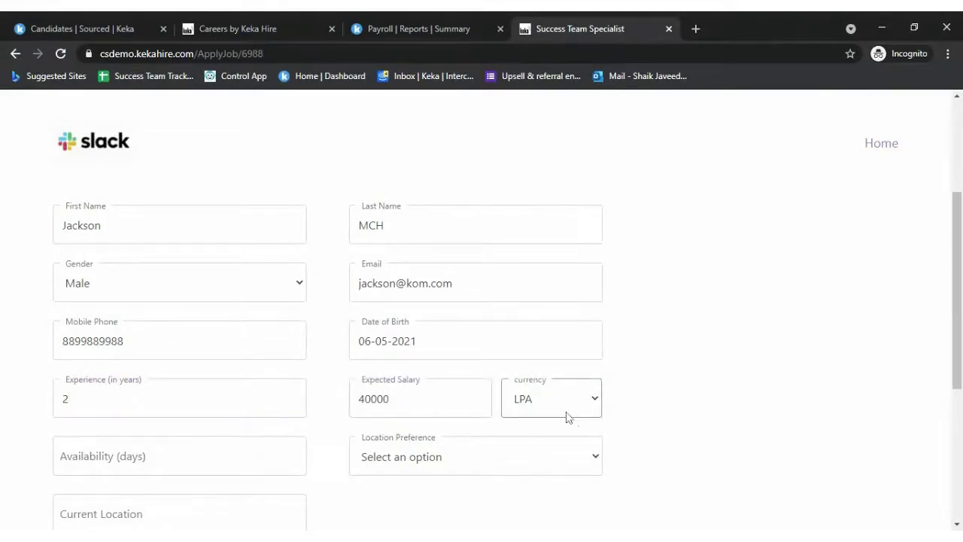
click(544, 441)
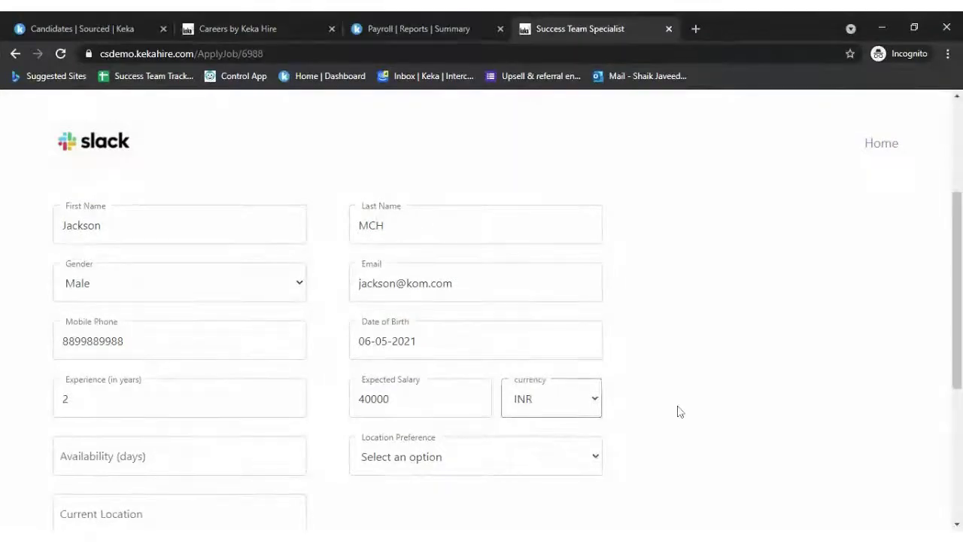
scroll(677, 409, down, 4)
scroll(527, 331, up, 2)
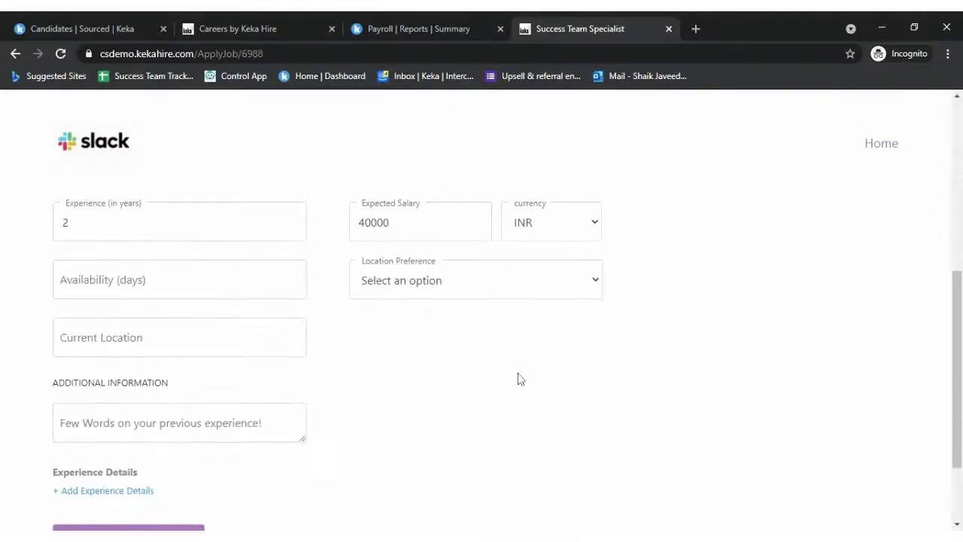
click(449, 278)
click(440, 305)
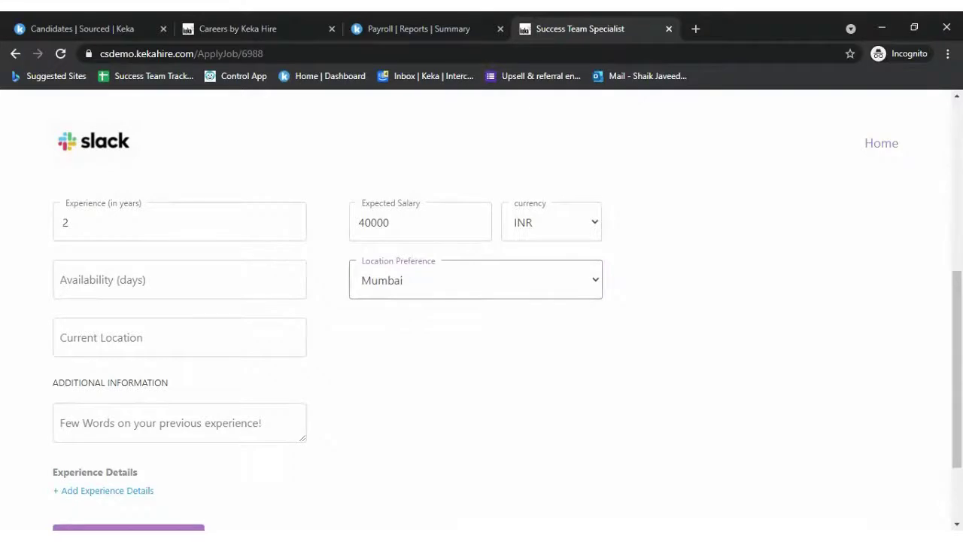
- Enter current location MUM and availability Sunday
click(179, 337)
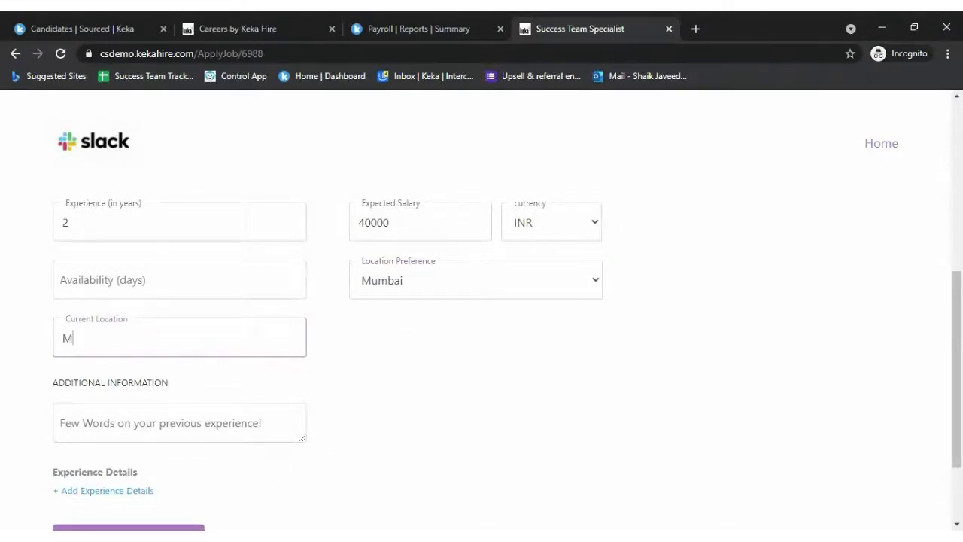
click(179, 279)
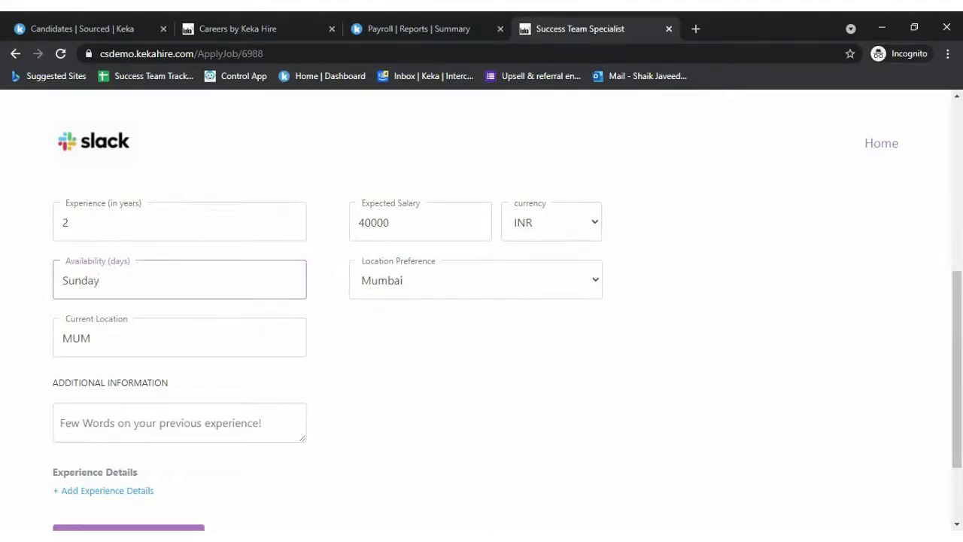
key(alt+Tab)
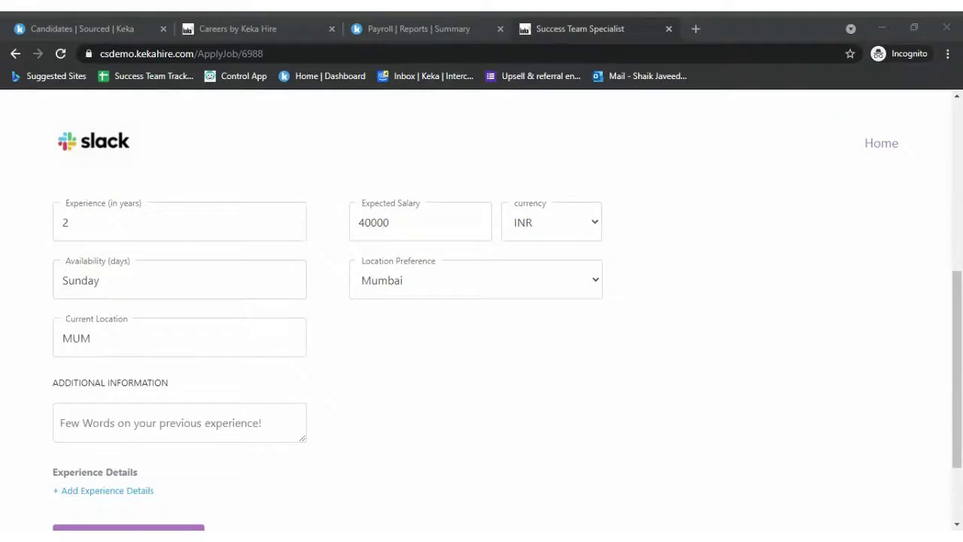
key(alt+Tab)
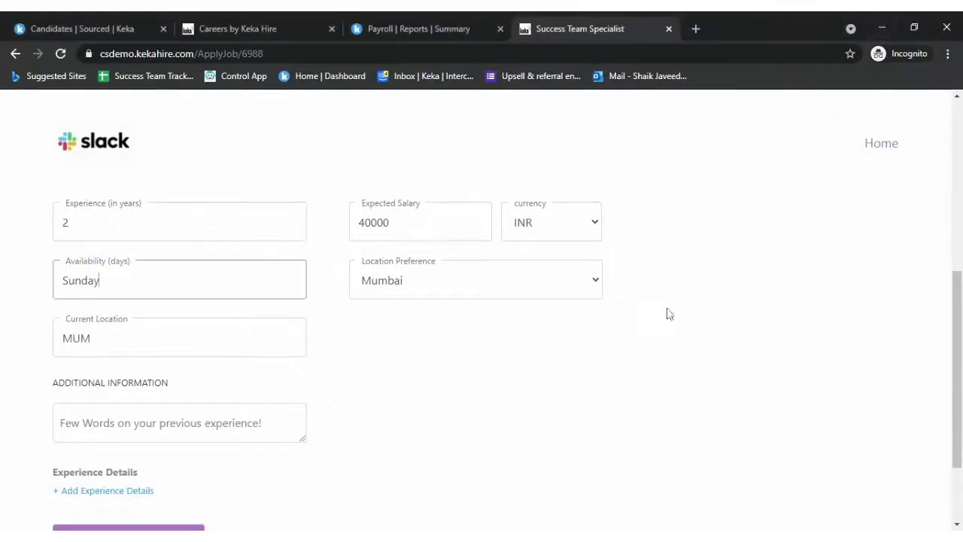
click(293, 426)
- Adjust the form view and reset the page zoom to normal size
scroll(382, 425, down, 3)
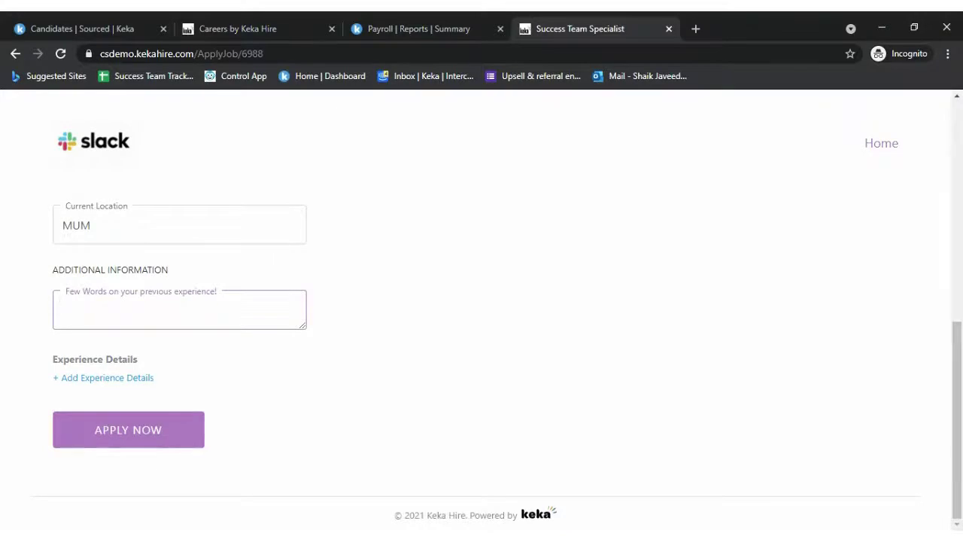
drag(64, 294, 142, 291)
click(426, 303)
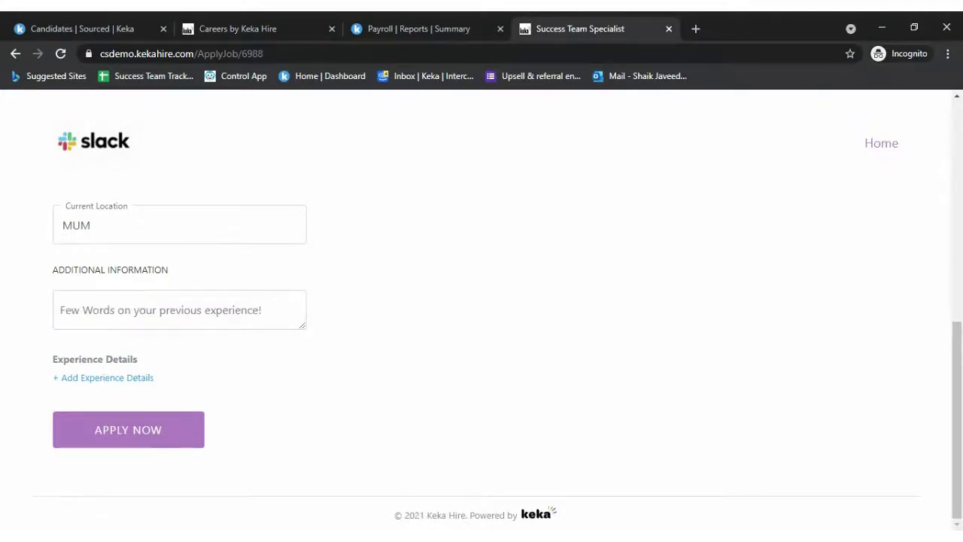
scroll(45, 310, up, 5)
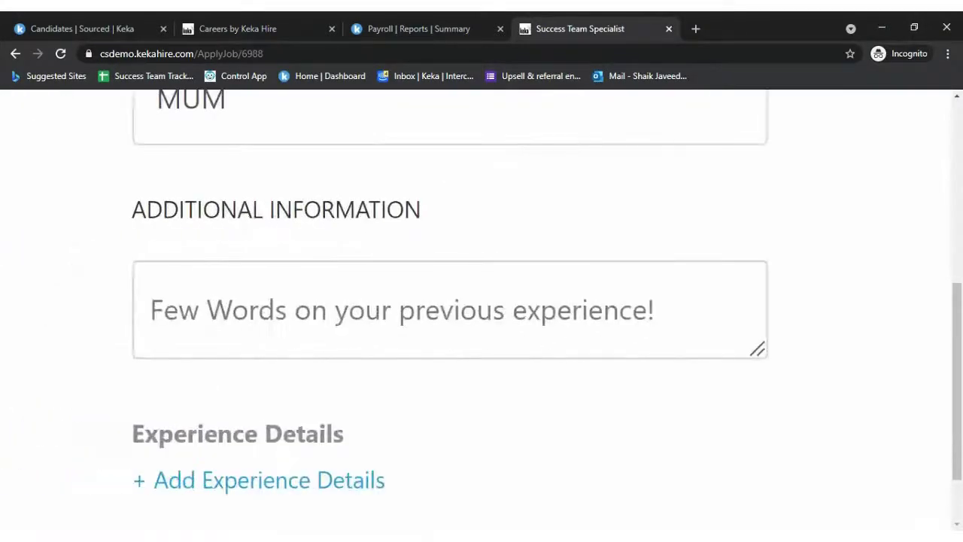
key(ctrl+0)
- Write the note "It was good and adventerous" and submit the application
click(179, 308)
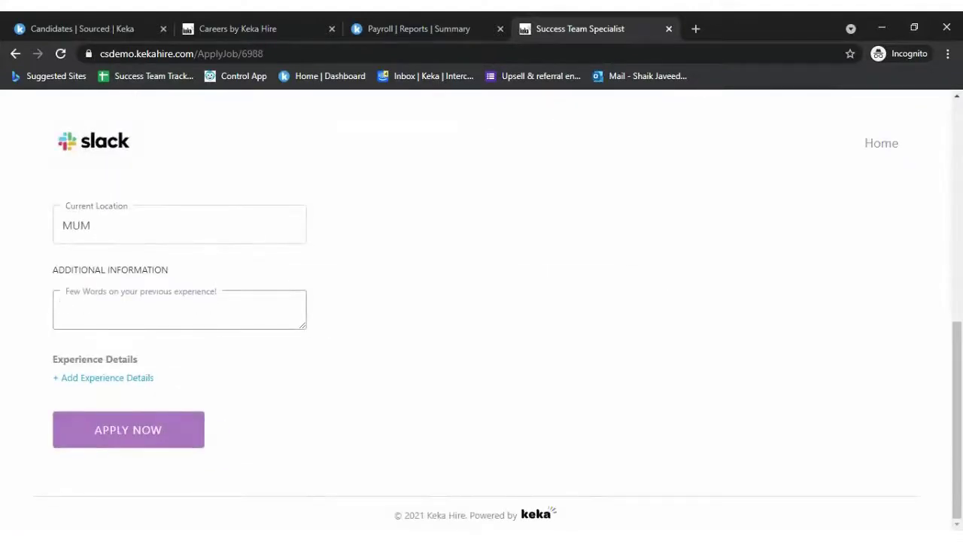
text(It w)
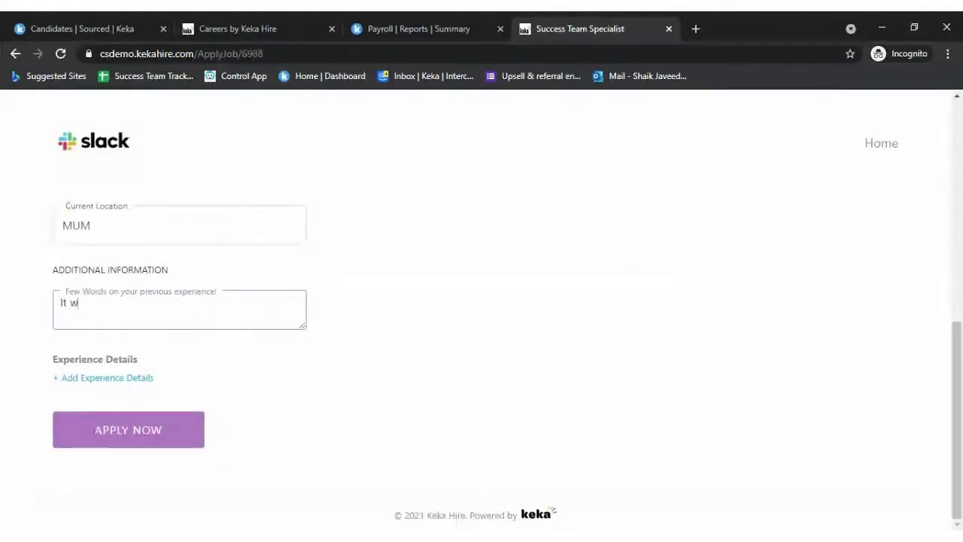
text(as goo)
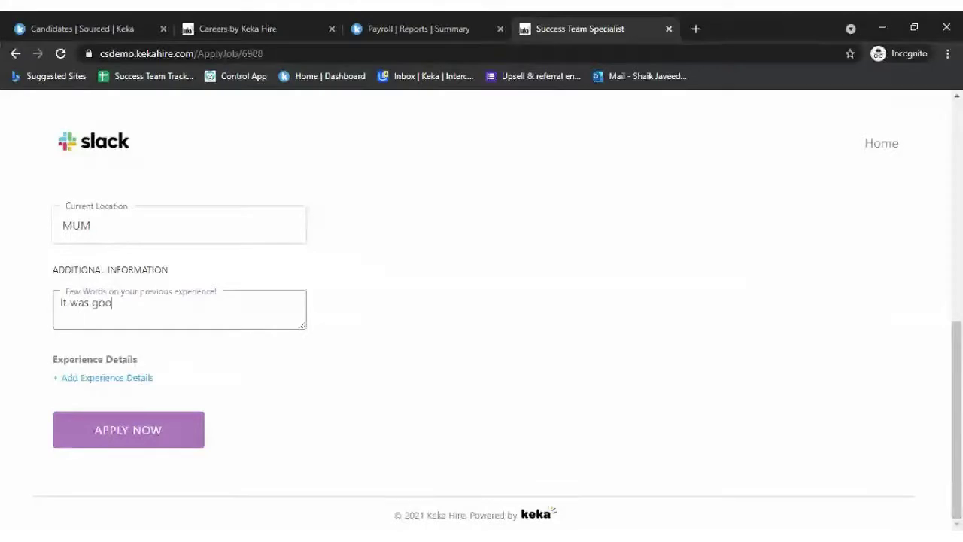
text(d and and)
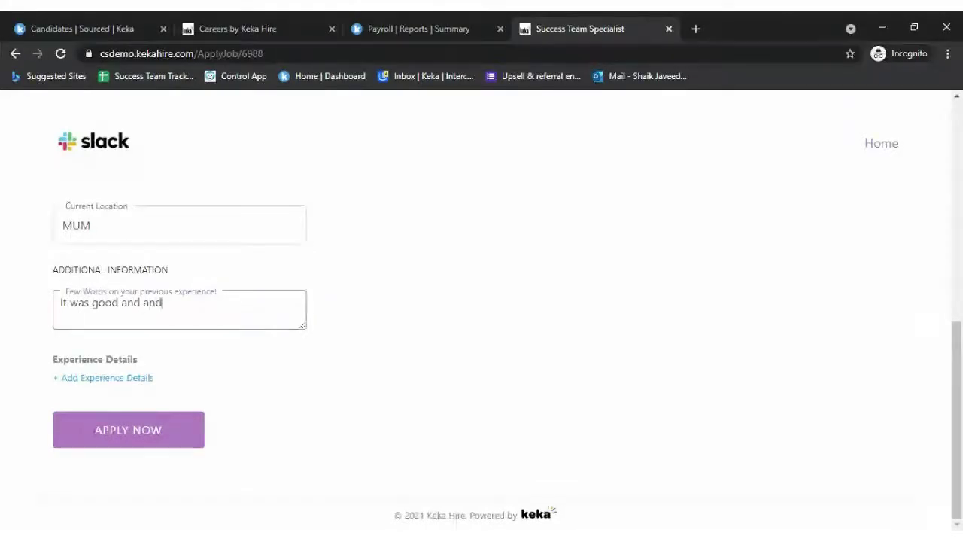
key(BackSpace)
key(BackSpace)
text(dvent)
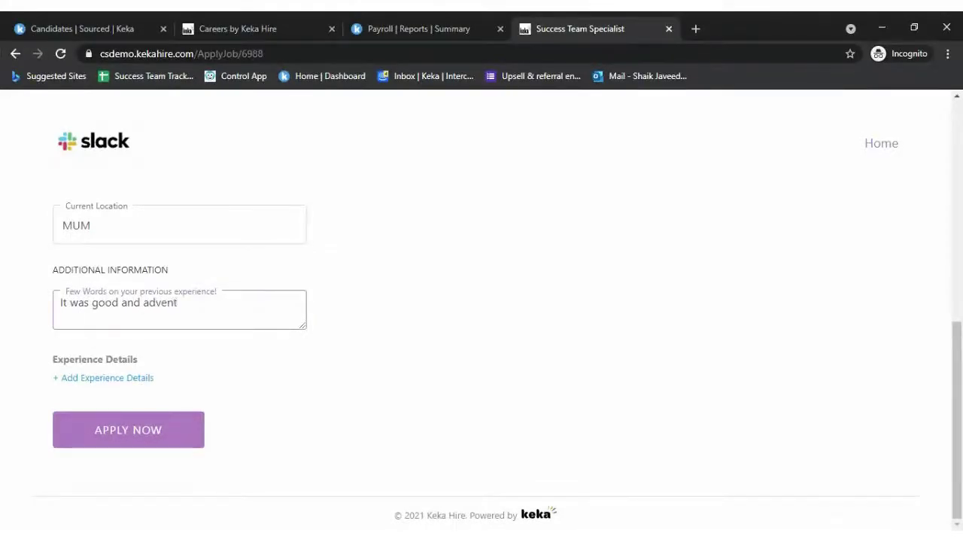
text(erous)
click(158, 440)
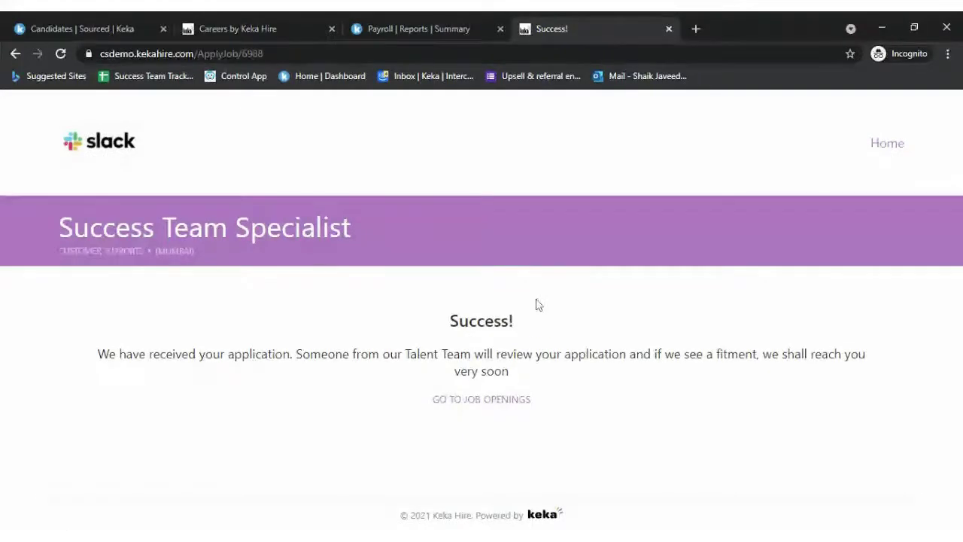
- Refresh the job's Sourced list and open the new Career Portal applicant's summary
click(135, 27)
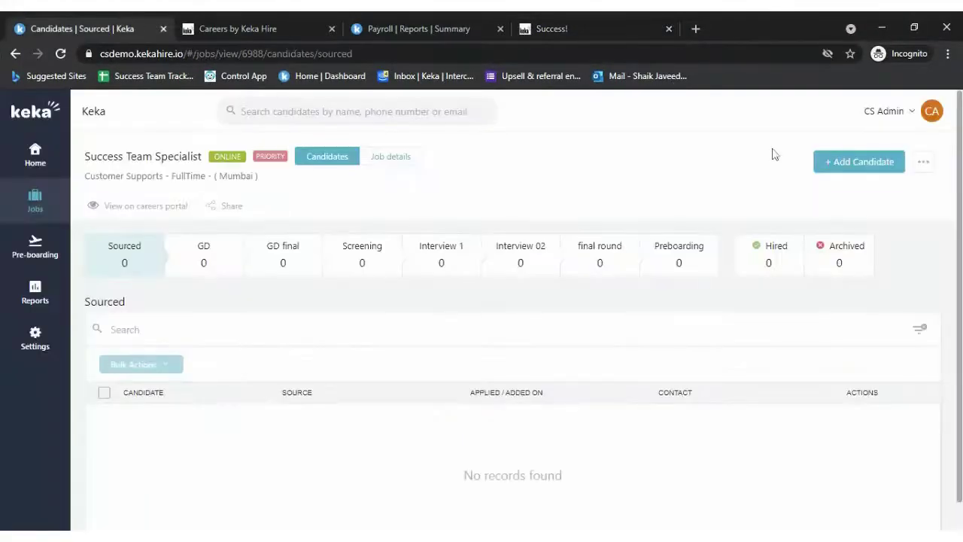
click(391, 156)
click(327, 156)
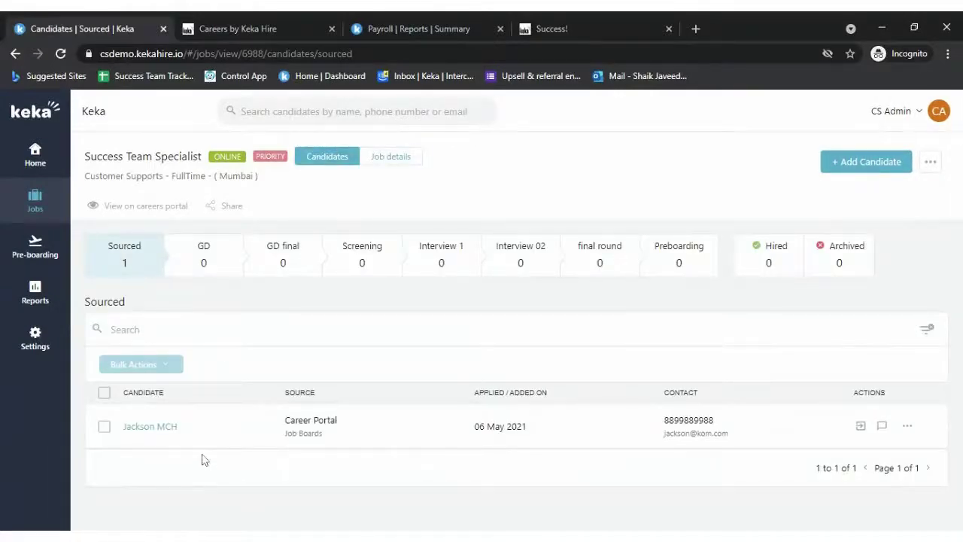
click(155, 428)
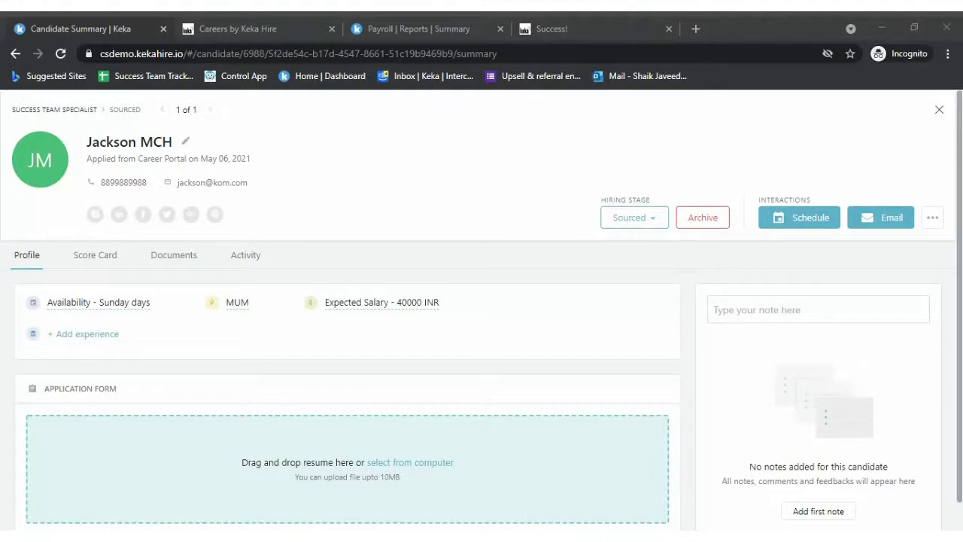
scroll(244, 407, down, 1)
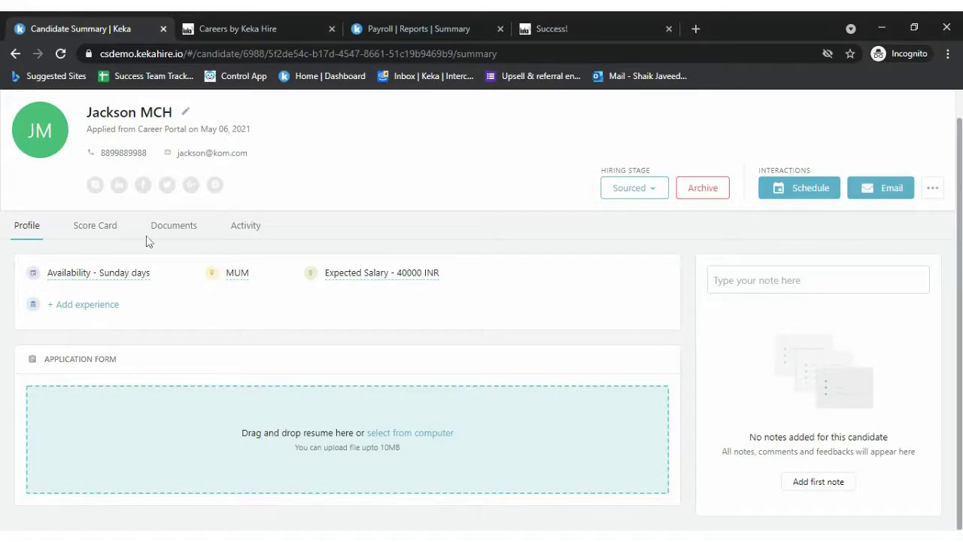
- Review the candidate's score card, documents and activity history, then return to the profile
click(98, 227)
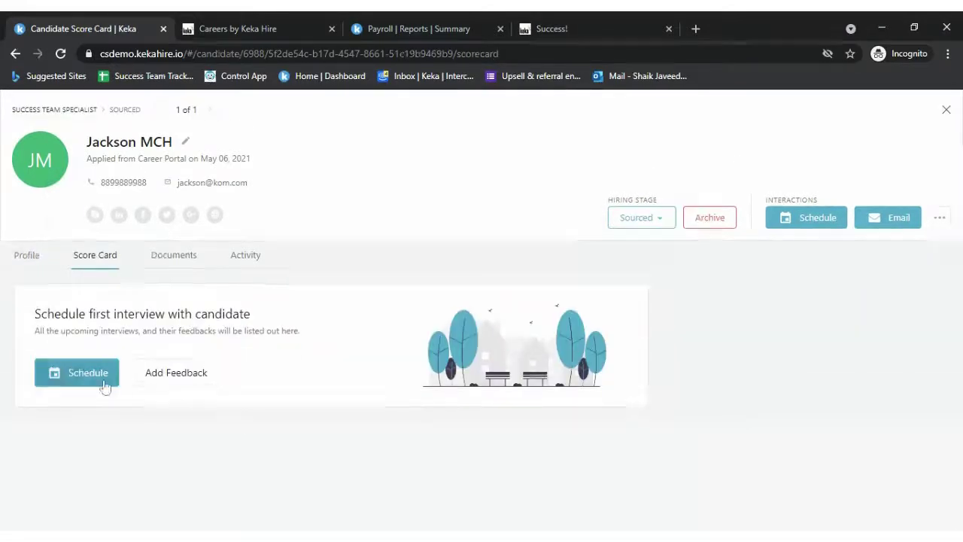
click(177, 254)
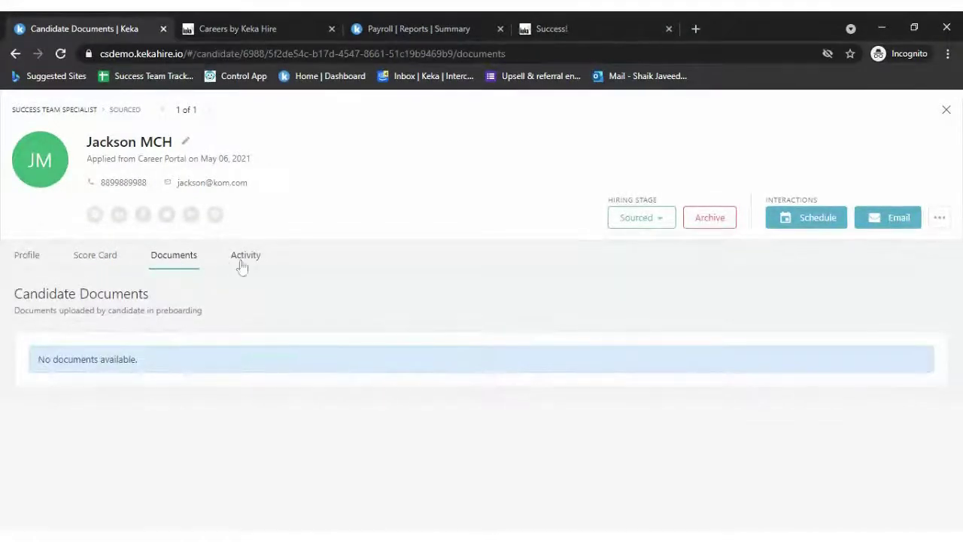
click(242, 262)
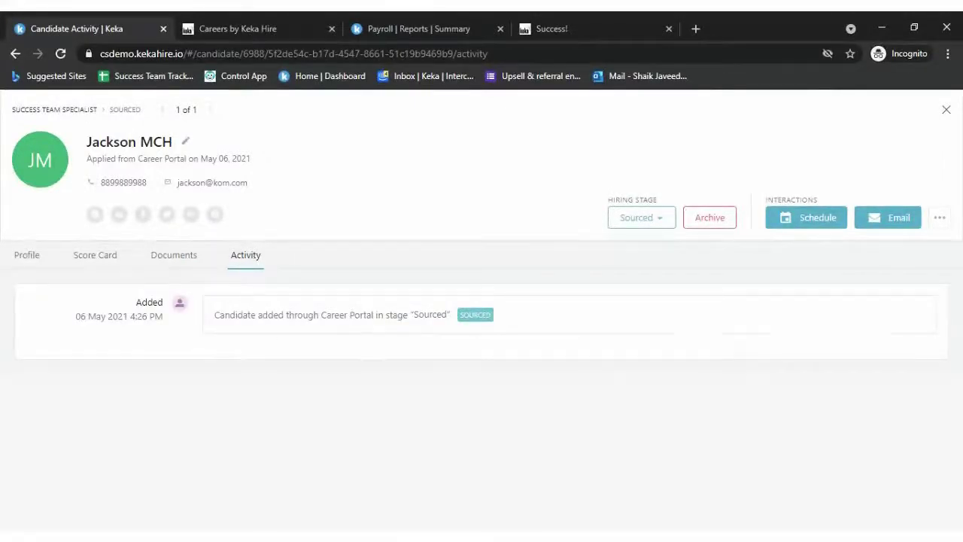
click(29, 254)
click(244, 254)
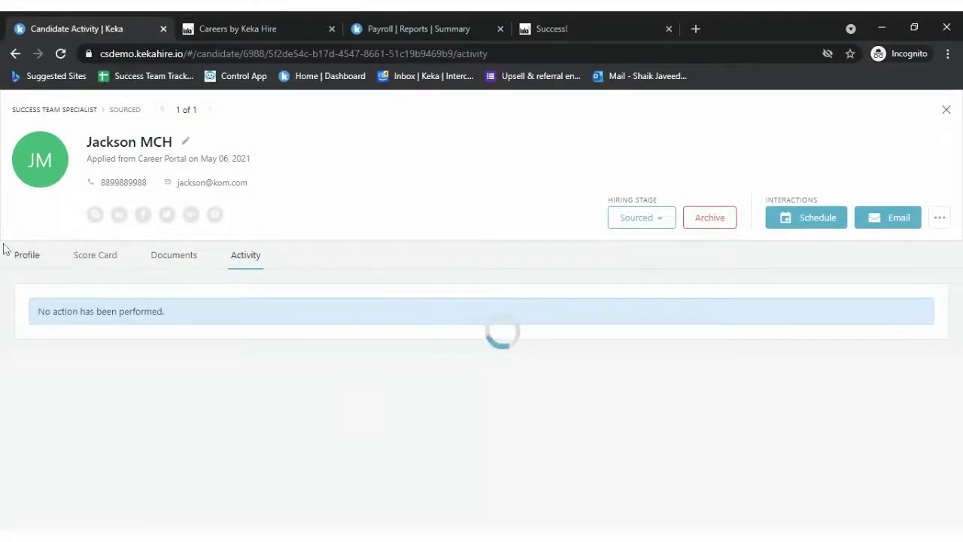
click(25, 256)
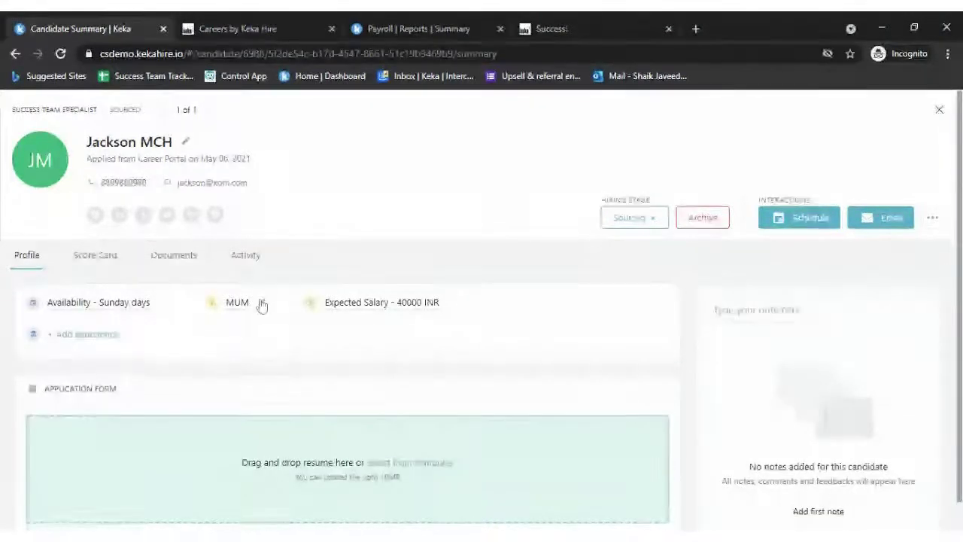
- Save the current location MUM, then review the candidate details without changing them
click(259, 303)
click(343, 307)
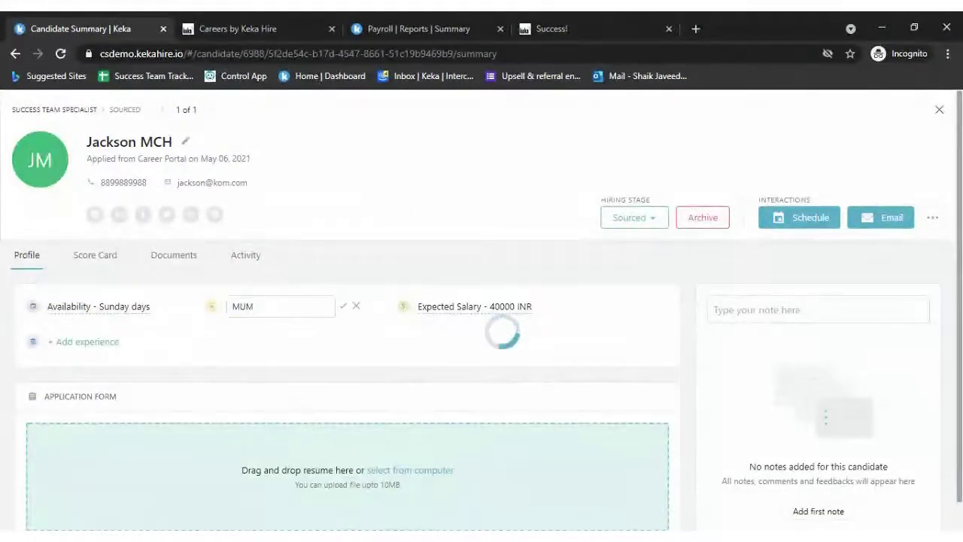
click(186, 144)
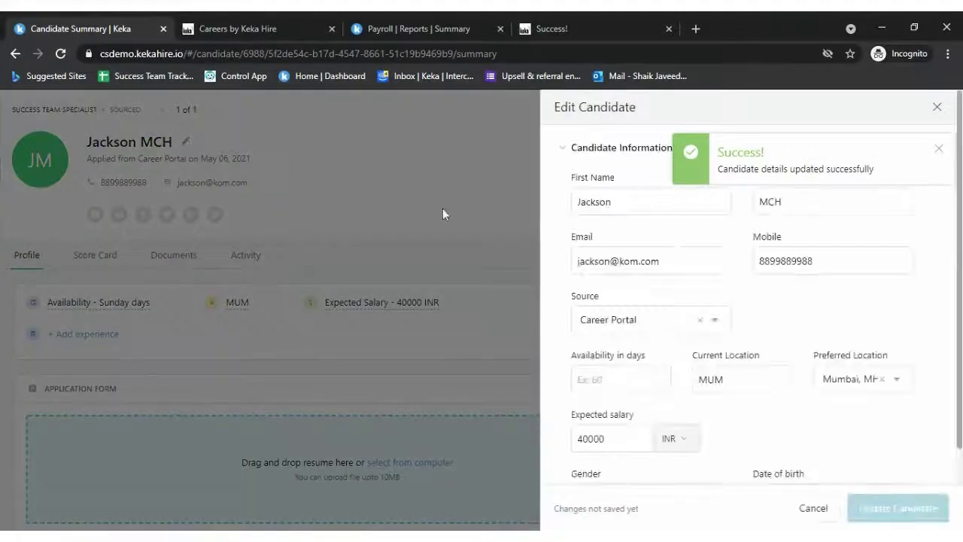
click(700, 261)
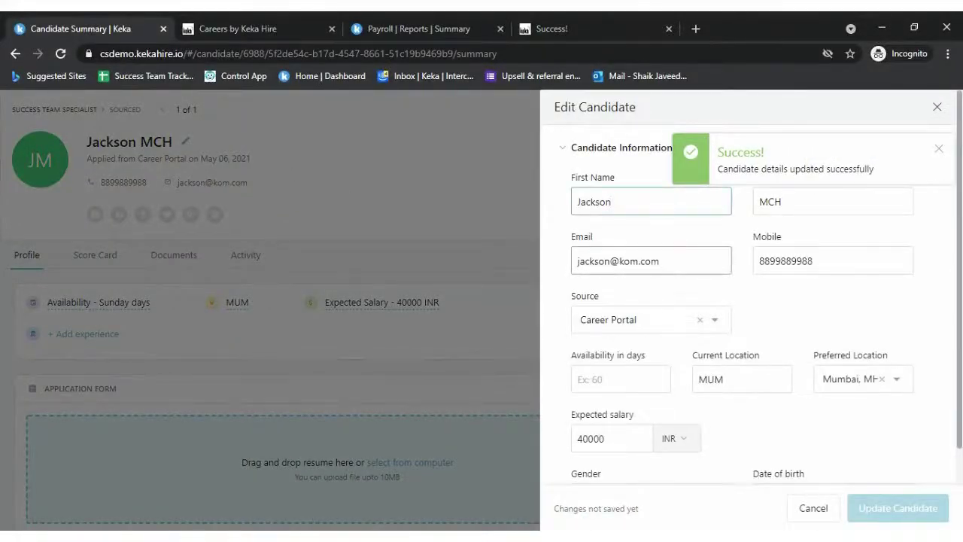
click(654, 325)
click(823, 332)
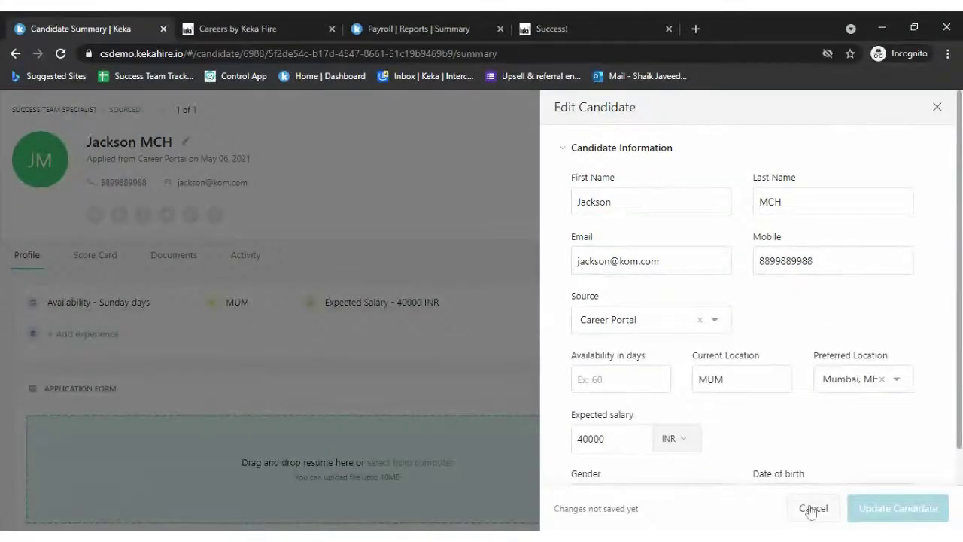
click(814, 507)
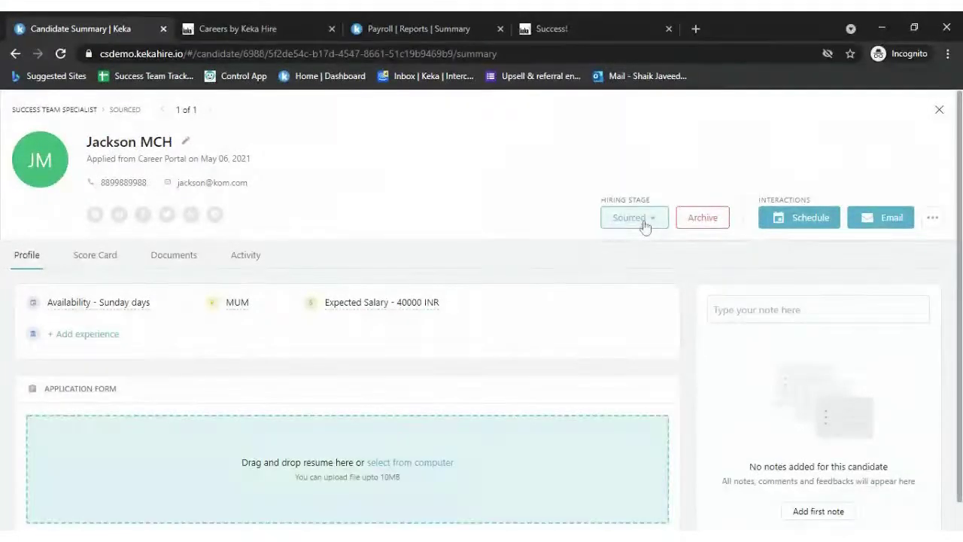
- Move the candidate to GD with comment 'Please take care' and open them from the GD list
click(645, 228)
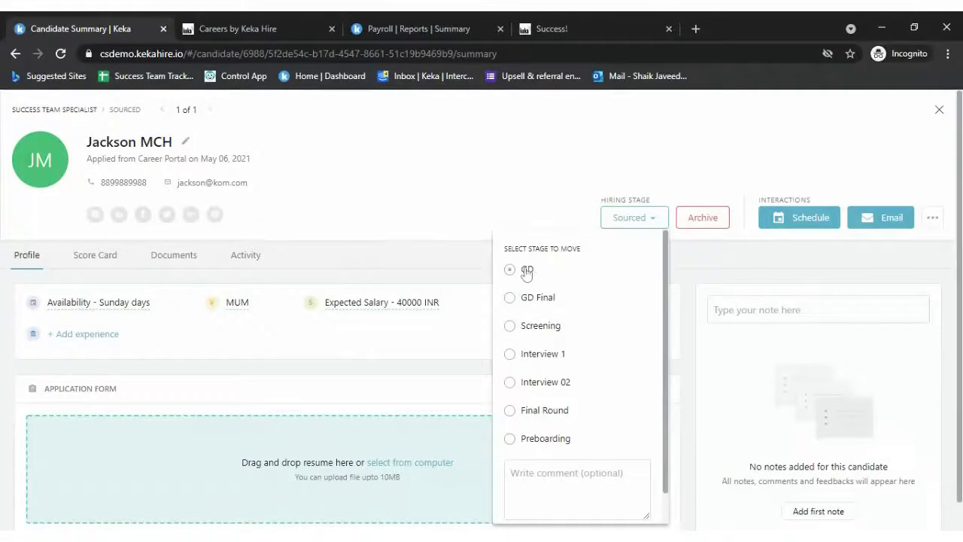
click(526, 271)
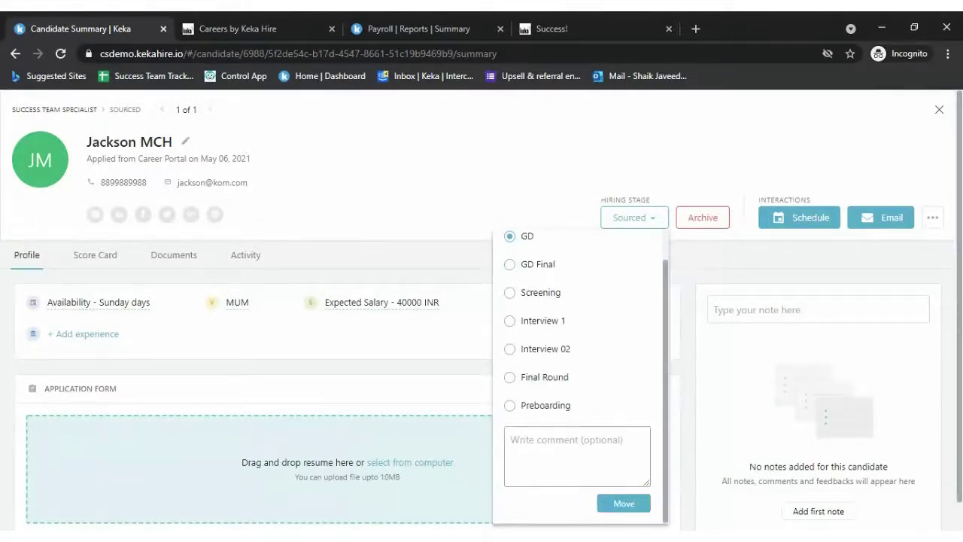
text(Please take)
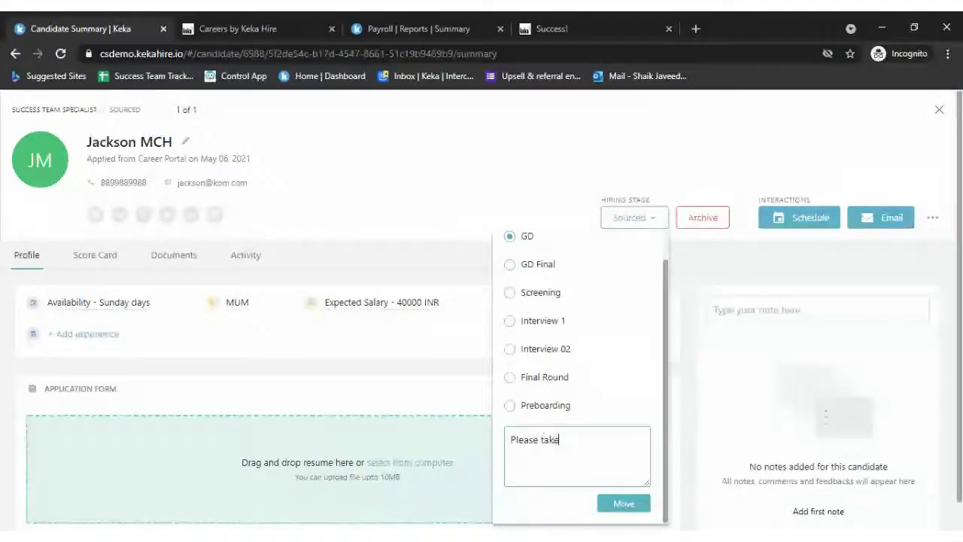
text( care)
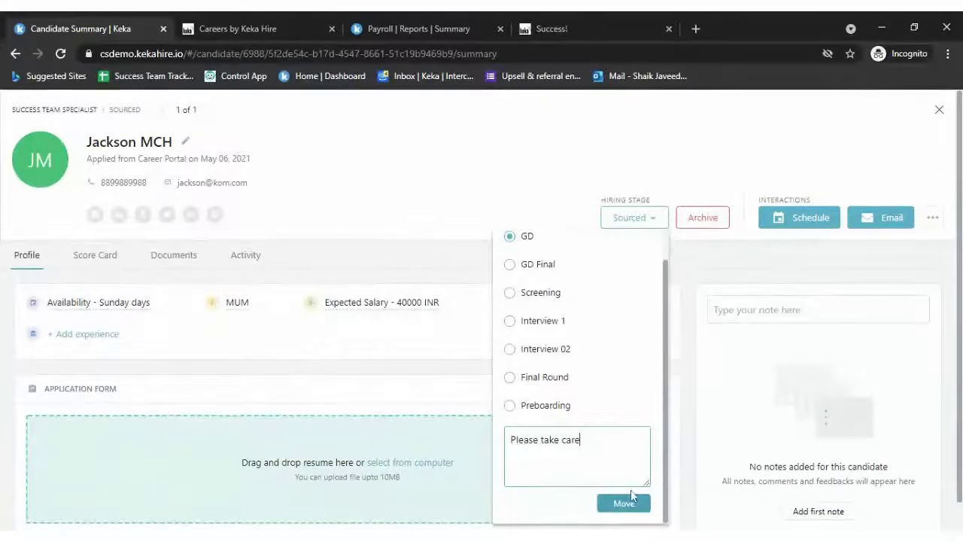
click(624, 510)
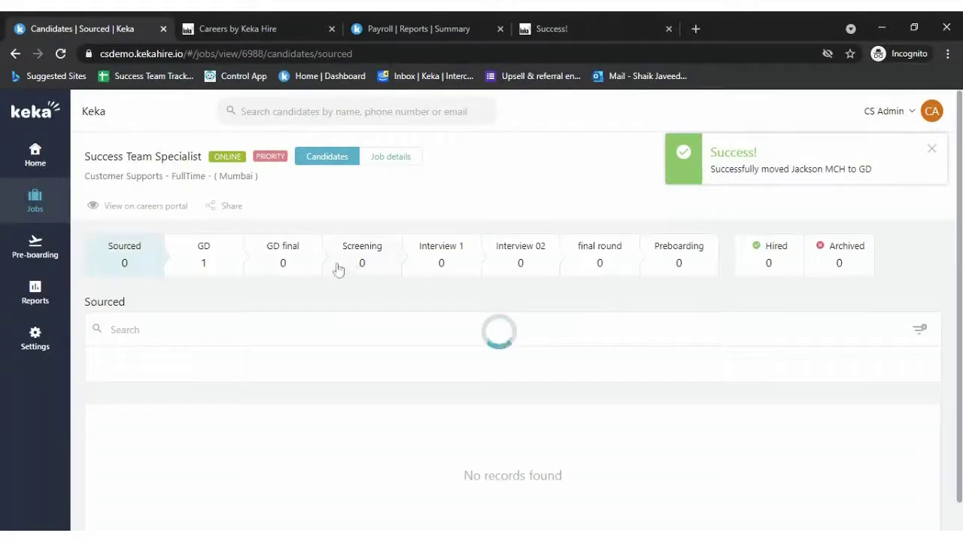
click(207, 260)
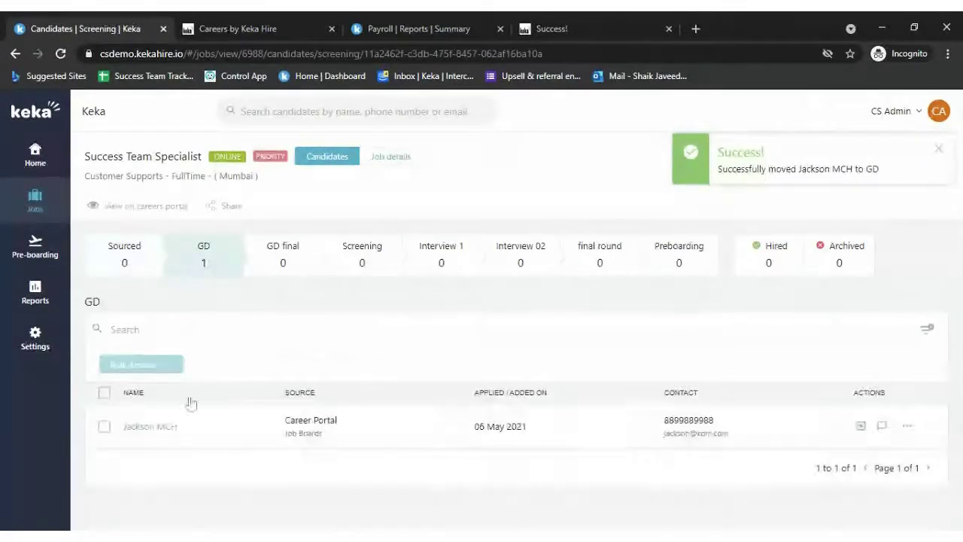
click(151, 426)
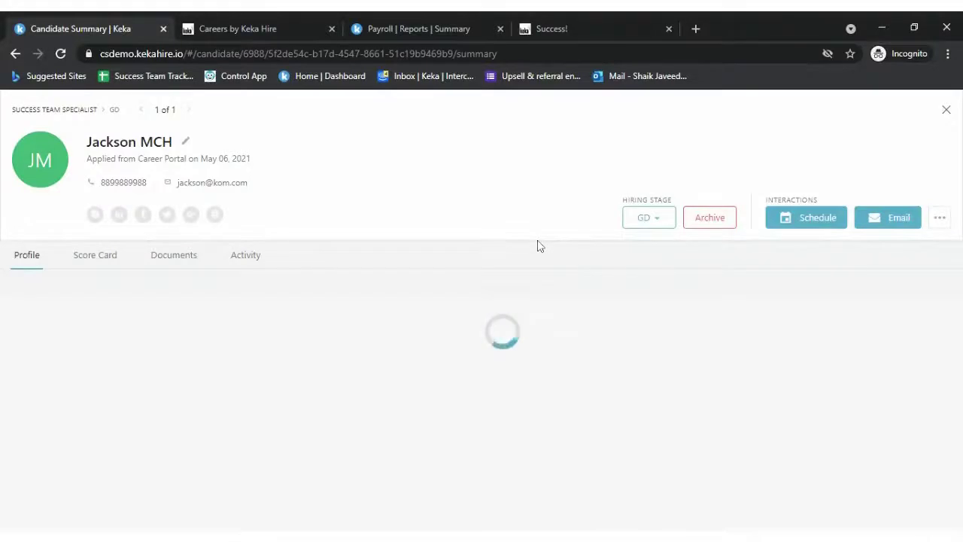
- Move the candidate from GD to GD Final with comment 'Good to go' and reopen their profile
click(251, 260)
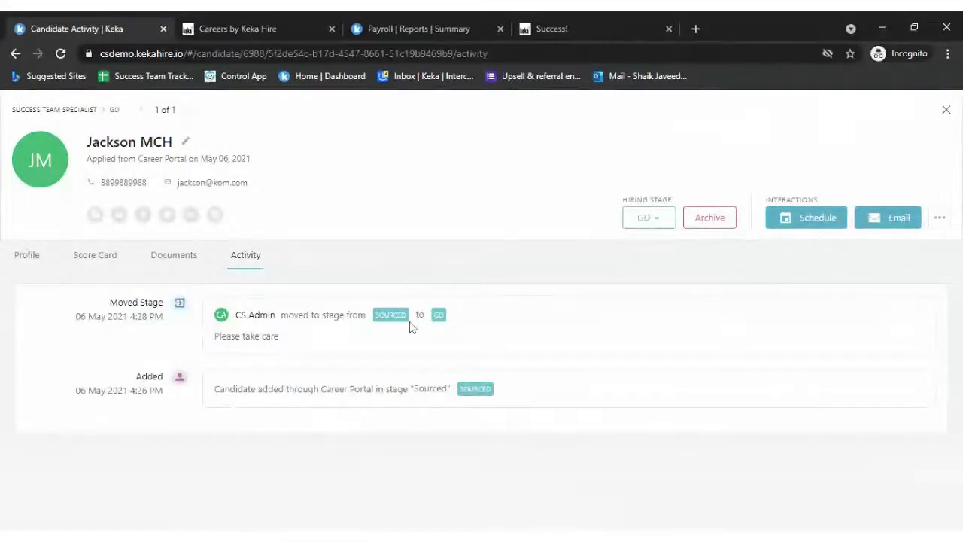
click(662, 220)
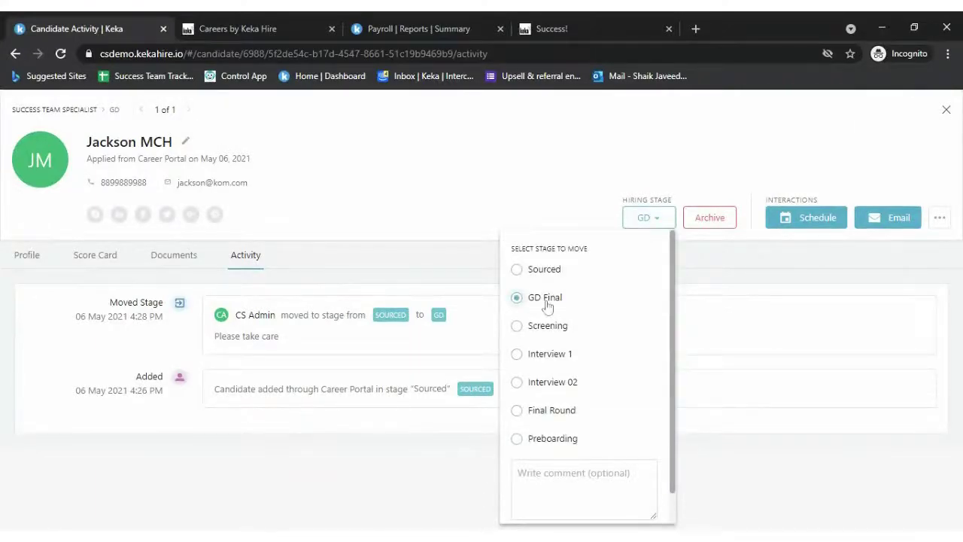
click(525, 470)
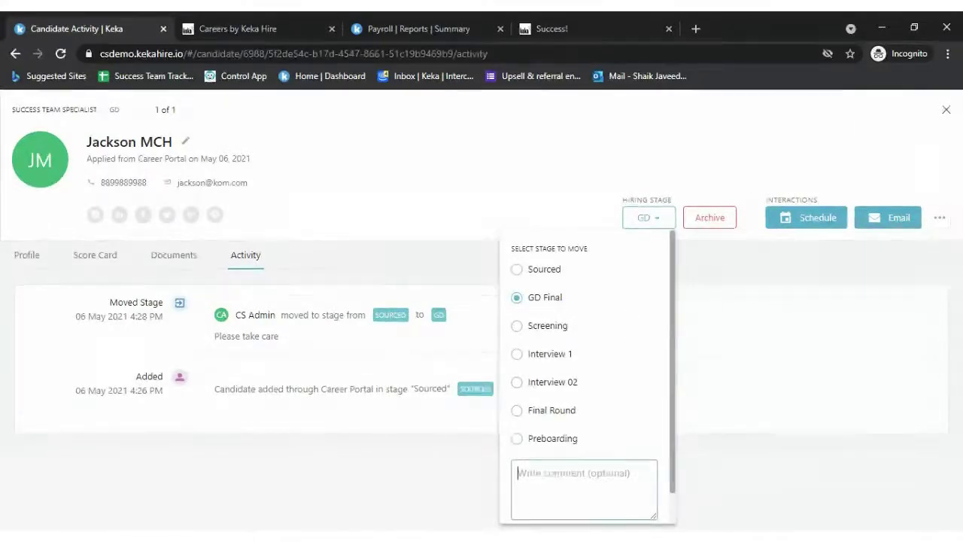
text(Good to)
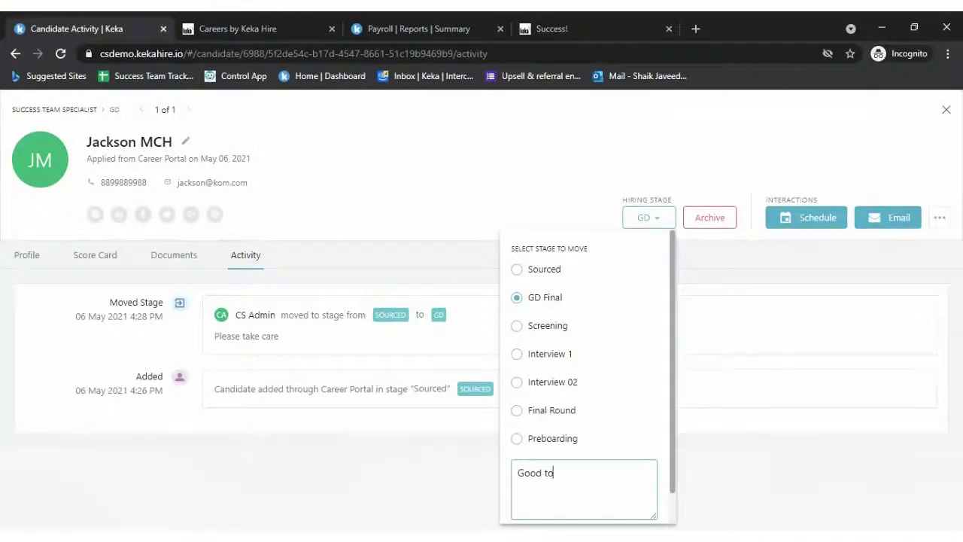
text( go)
scroll(587, 376, down, 1)
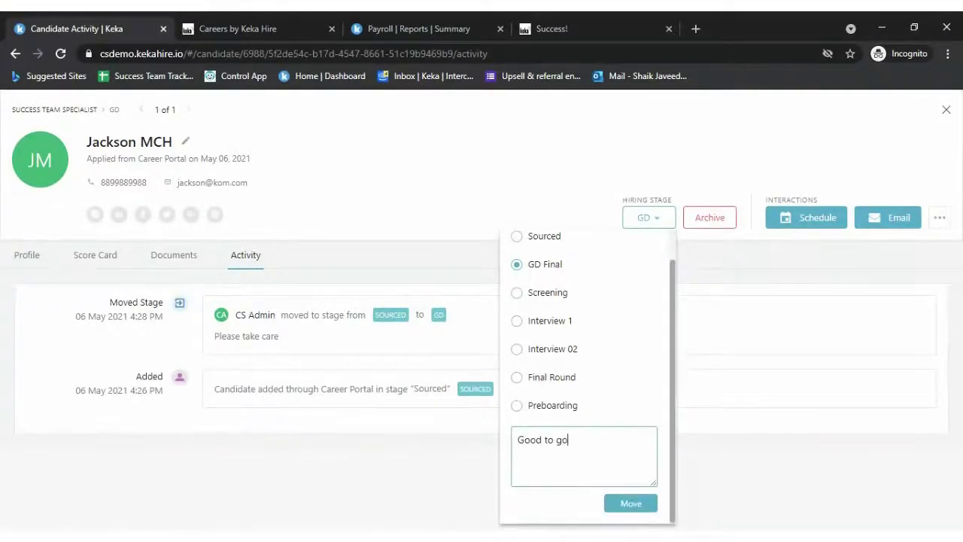
click(631, 503)
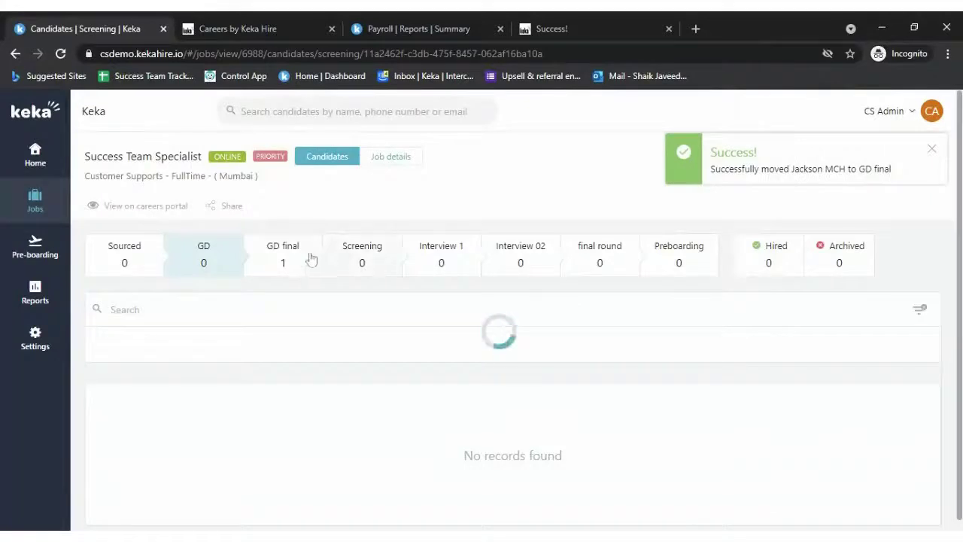
click(284, 258)
click(158, 428)
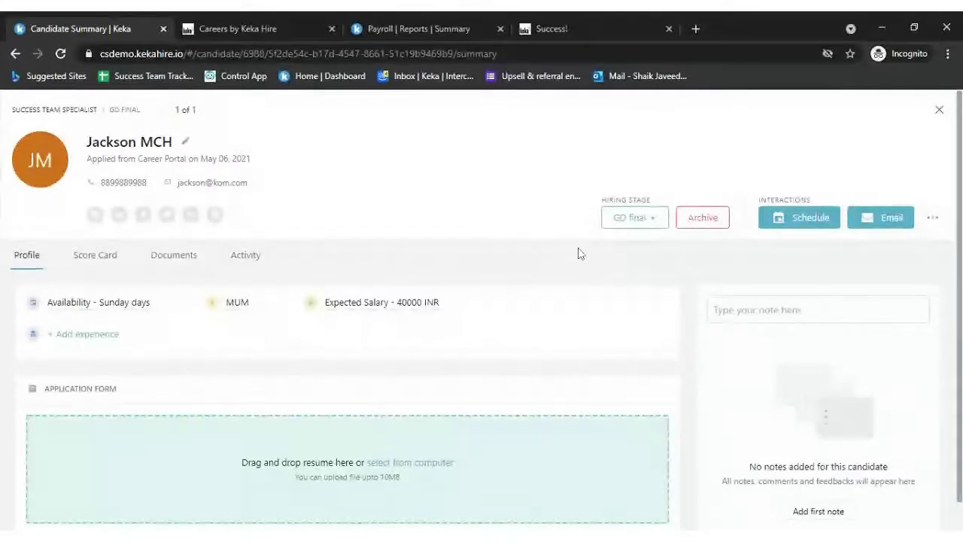
- Start a phone/video interview for today, 45 minutes, with the admin as panel member
click(809, 228)
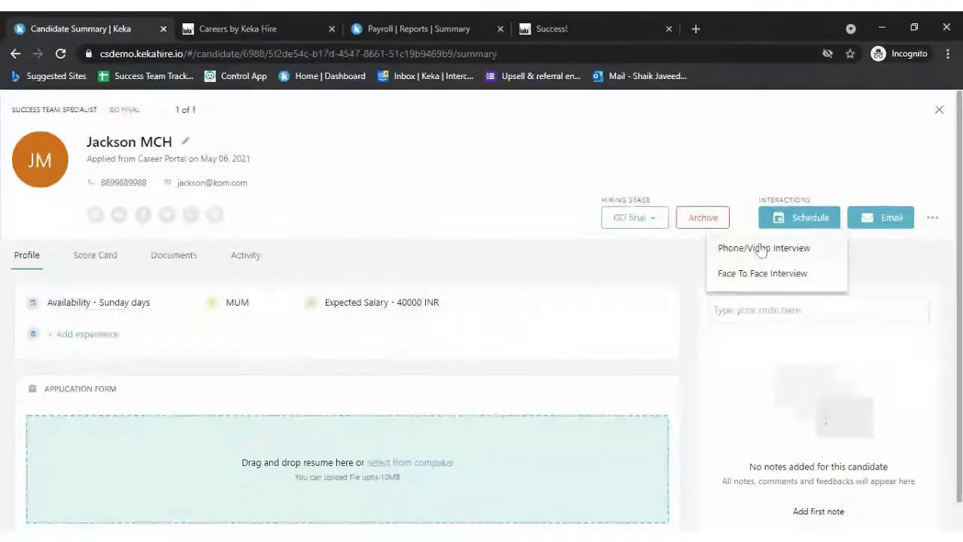
click(763, 249)
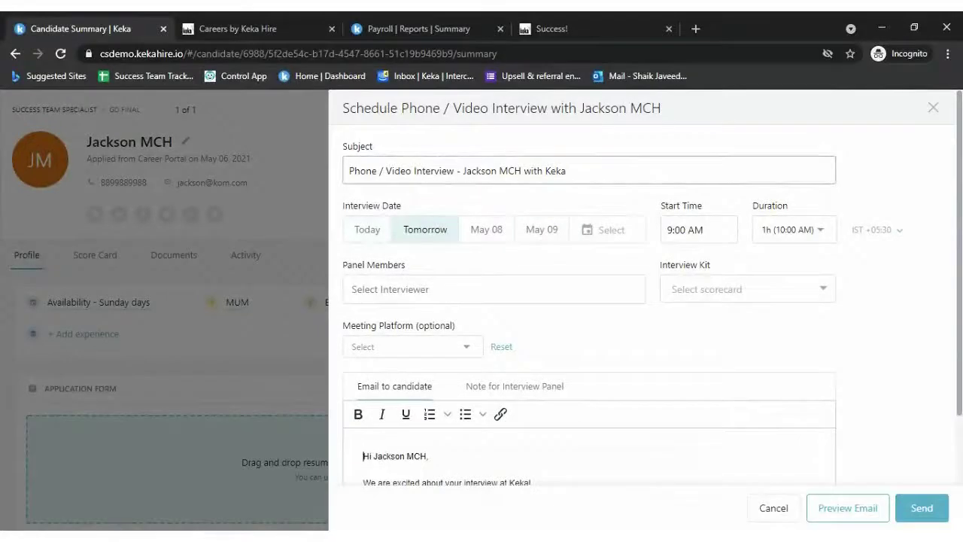
click(368, 233)
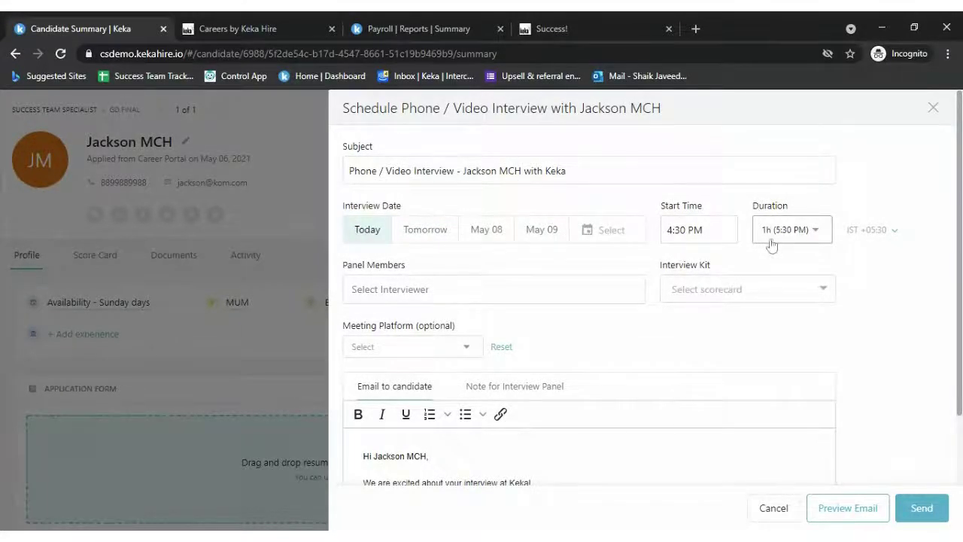
click(820, 240)
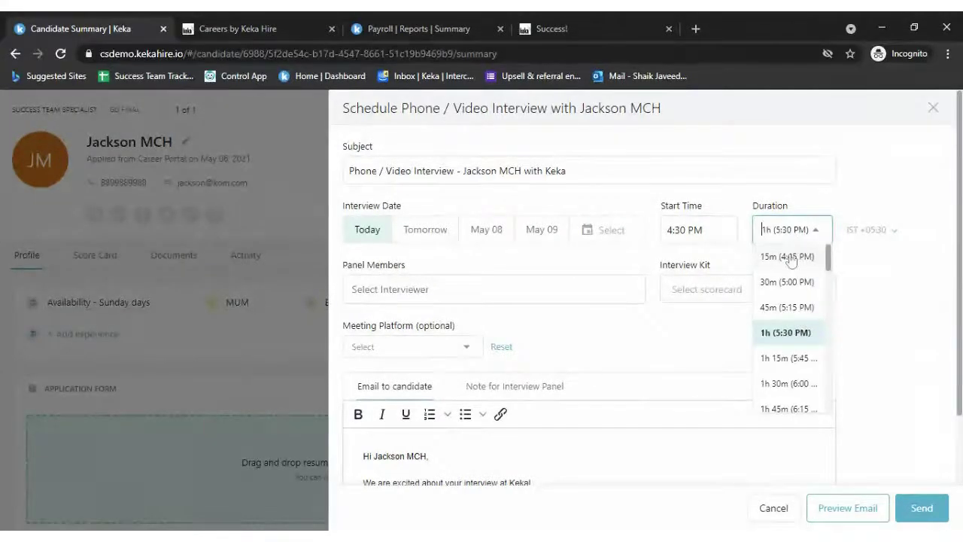
click(796, 308)
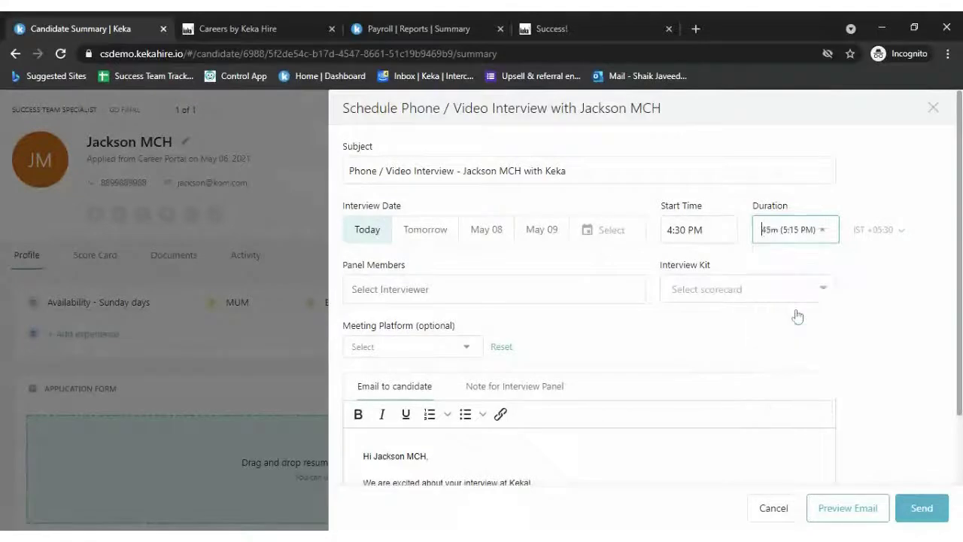
click(510, 299)
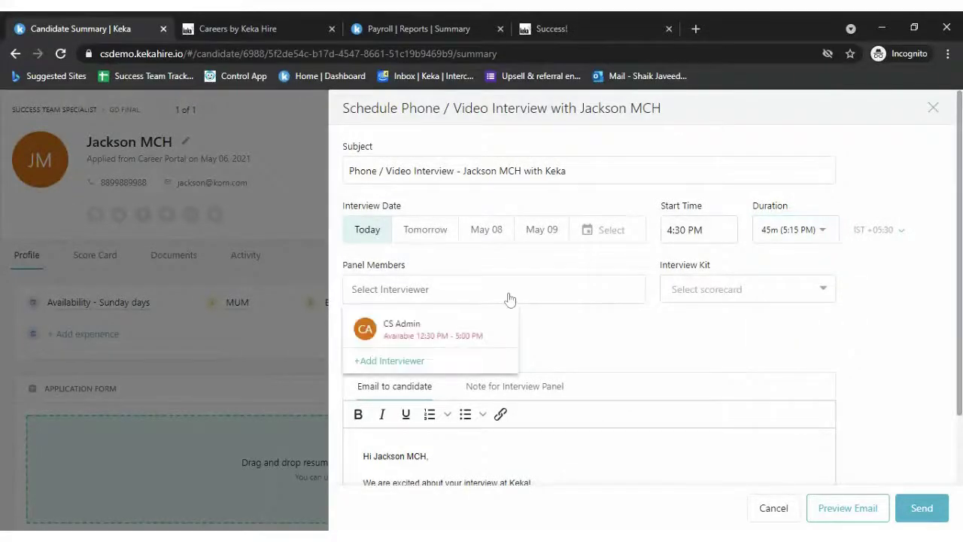
click(407, 331)
- Open the job's Hiring Flow from the interview kit scorecard link, then close the form unsent
click(774, 305)
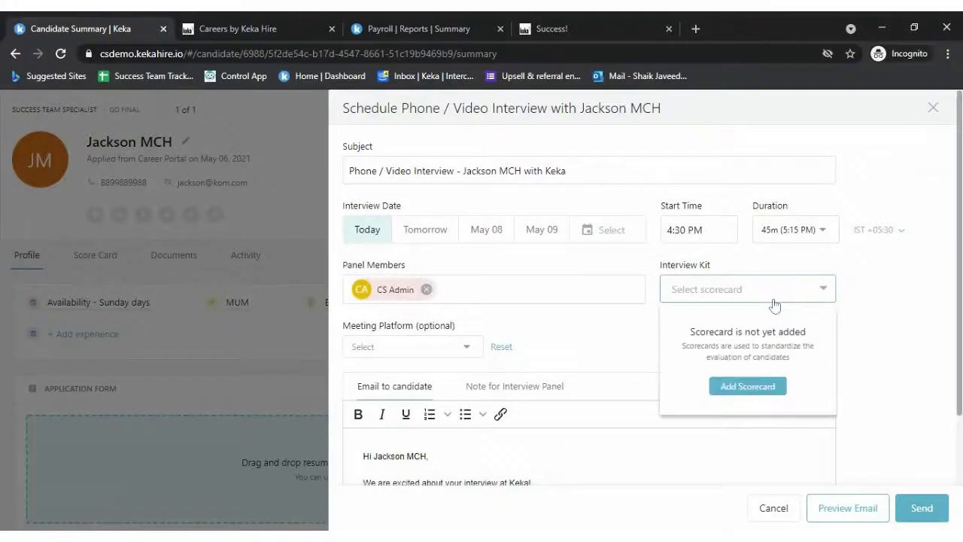
click(715, 386)
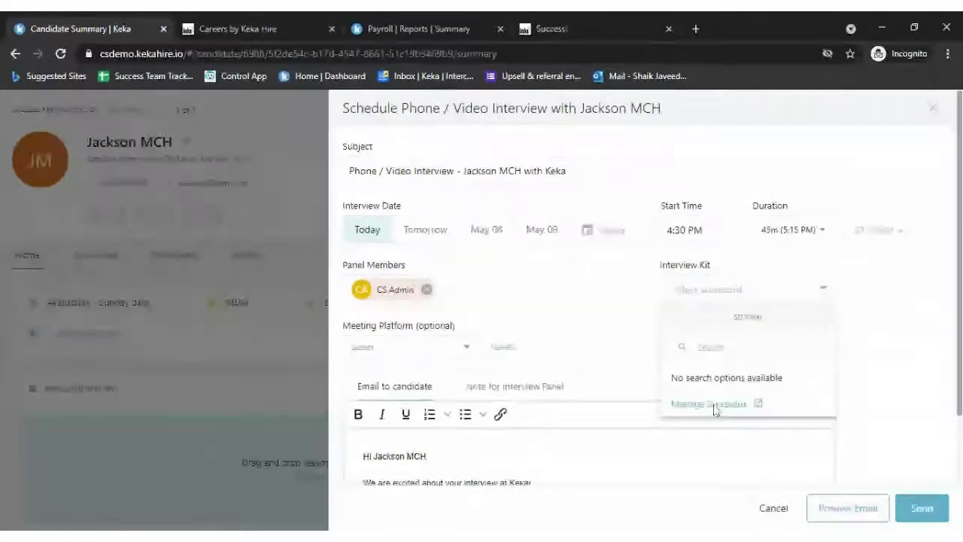
click(709, 404)
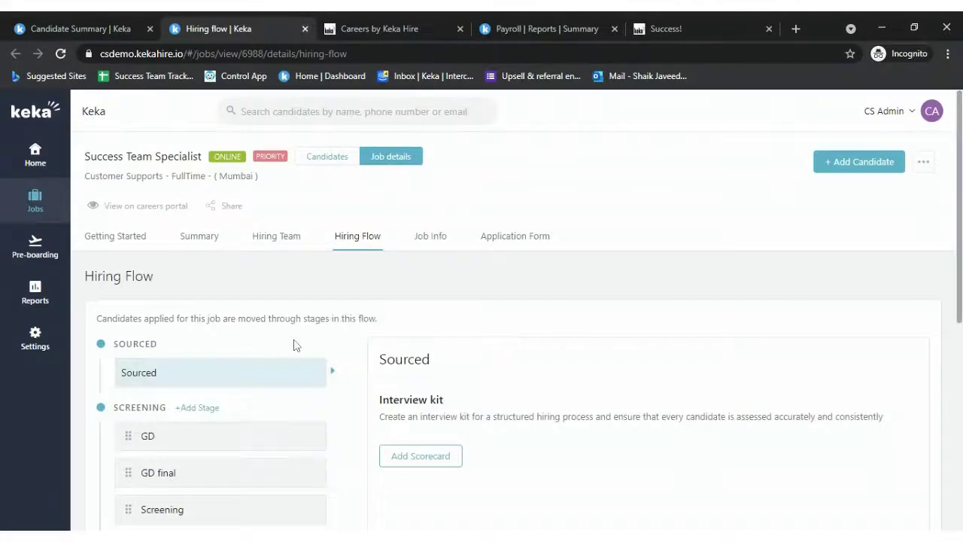
scroll(294, 345, down, 2)
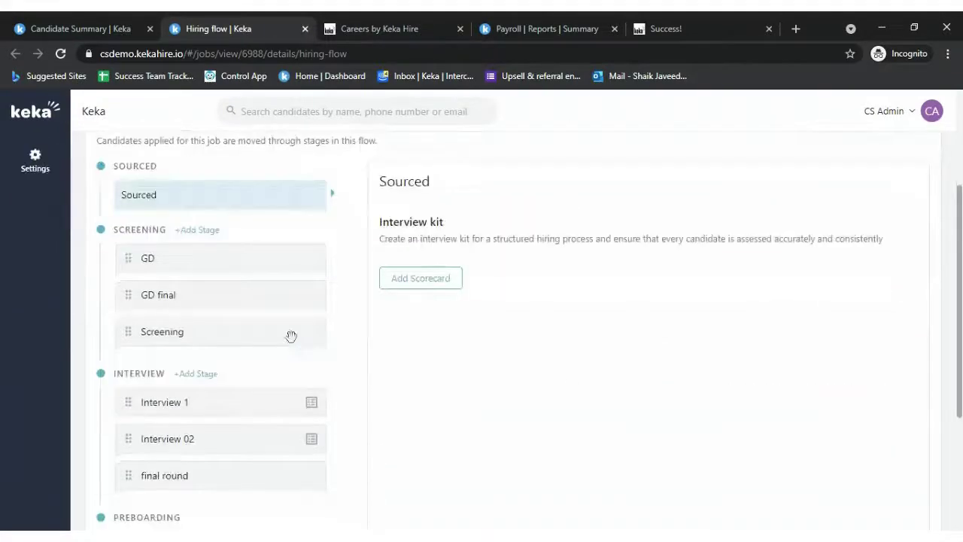
click(120, 29)
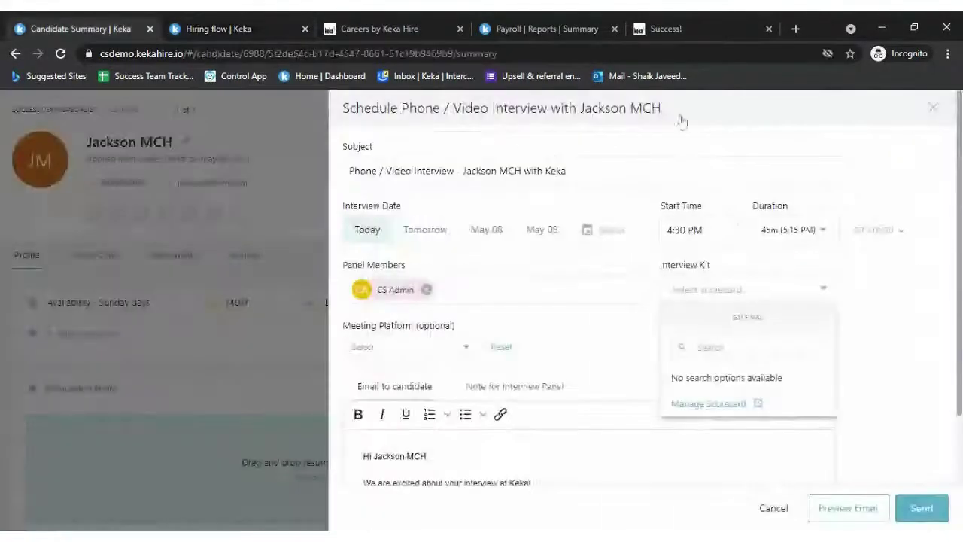
click(937, 111)
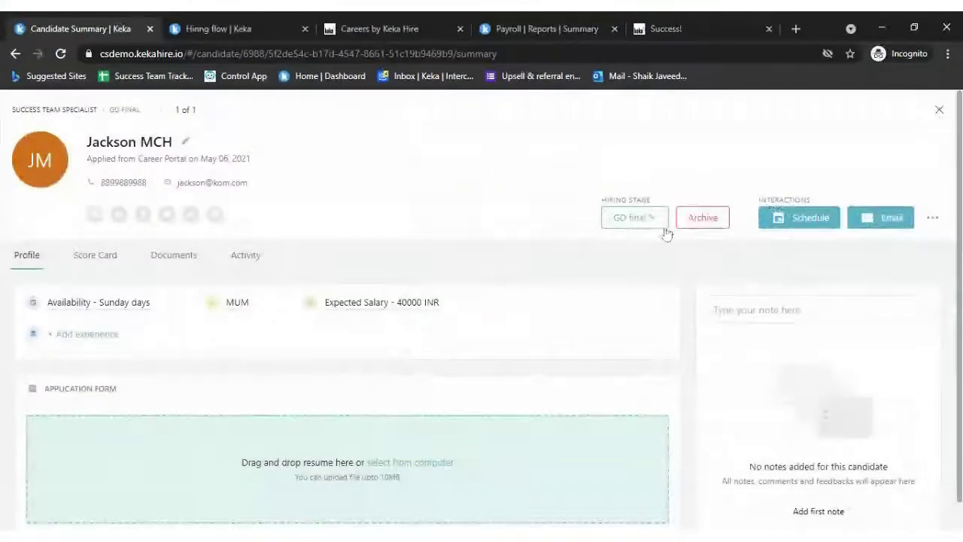
- Move the candidate from GD final to Interview 1 and reopen their summary from that list
click(639, 218)
click(533, 358)
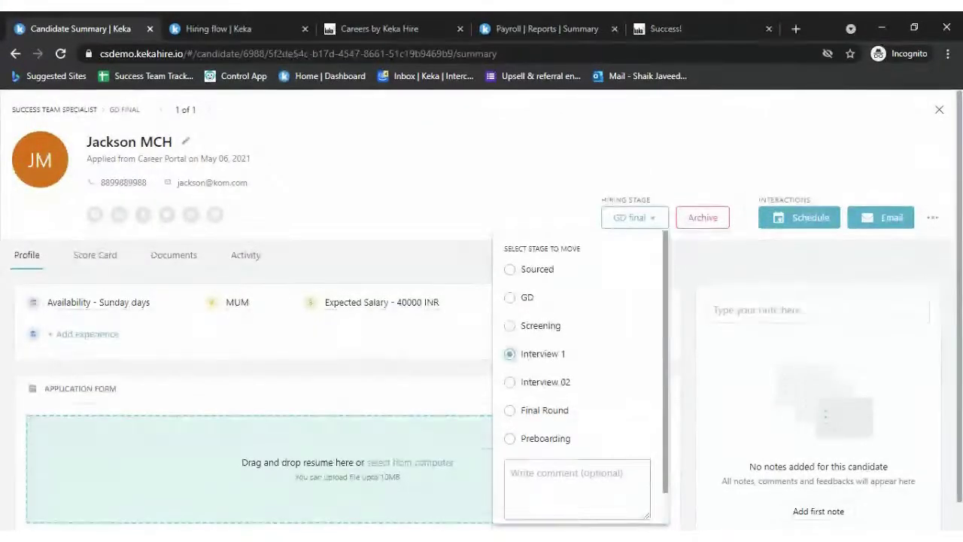
click(626, 509)
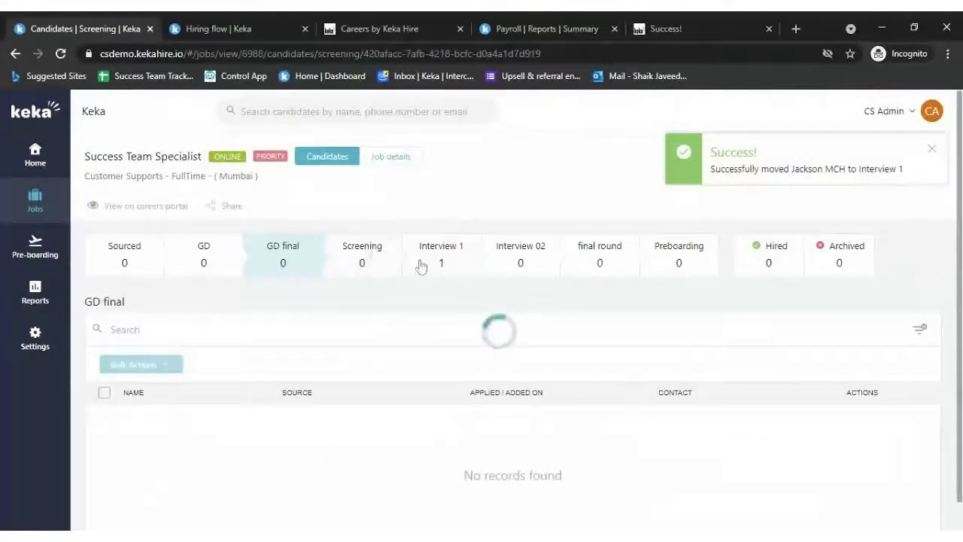
click(421, 265)
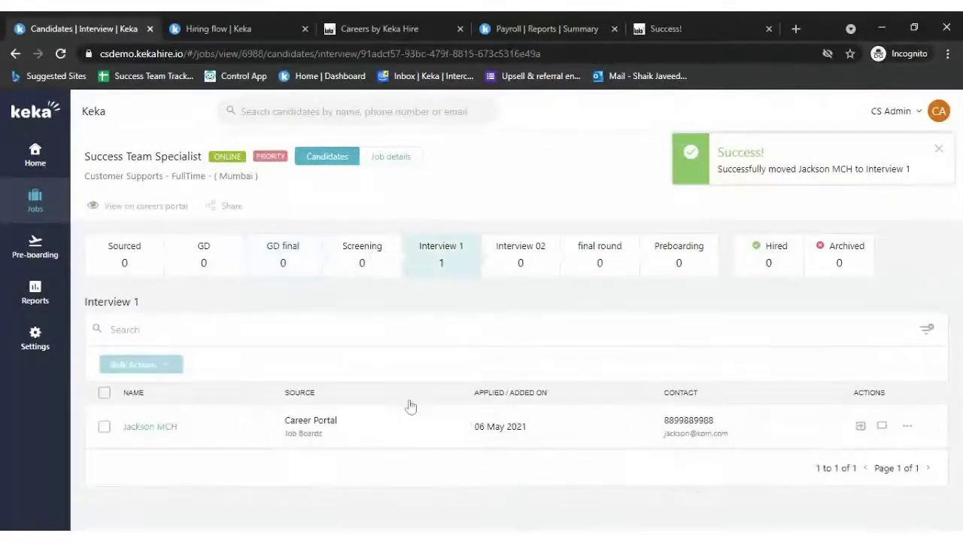
click(150, 431)
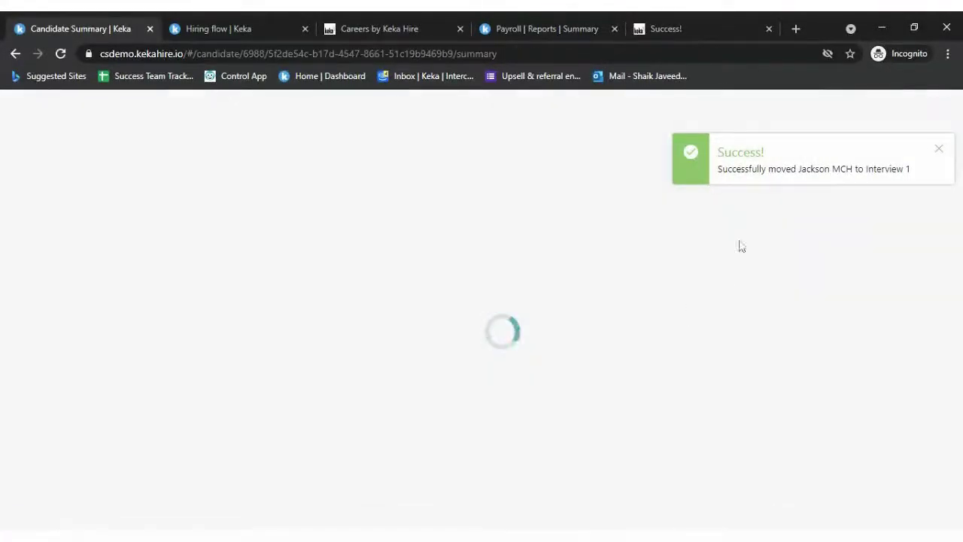
click(939, 149)
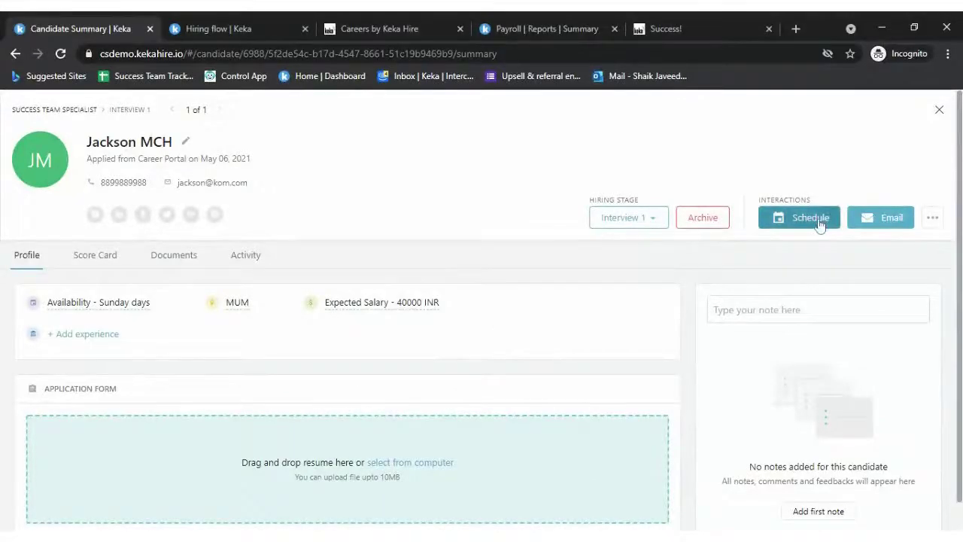
- Schedule a phone/video interview for today, 45 minutes, with the telephonic interview kit
click(801, 218)
click(748, 254)
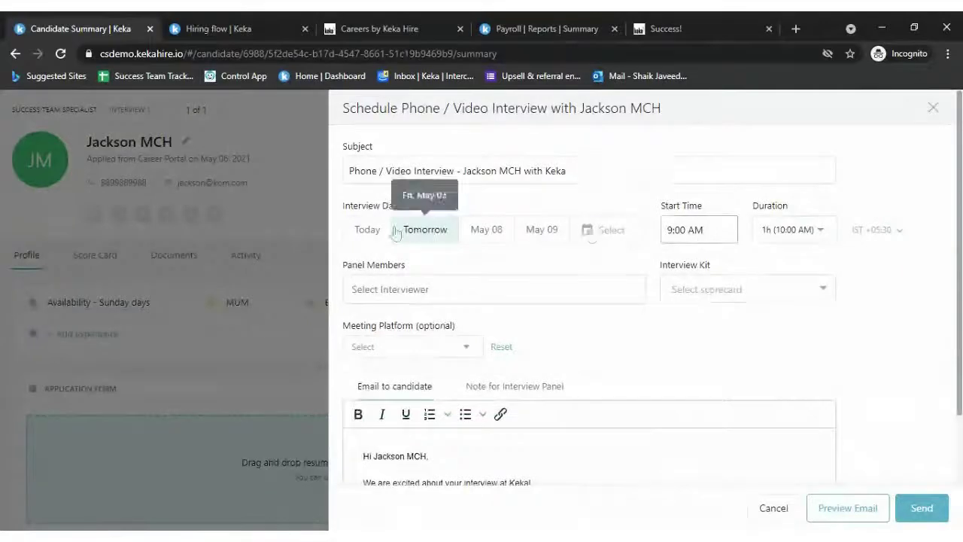
click(367, 229)
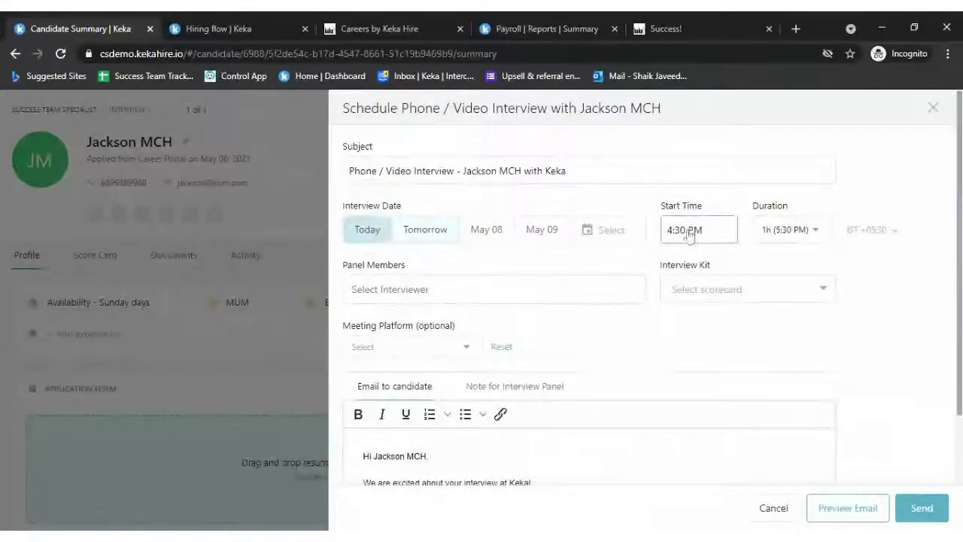
click(802, 240)
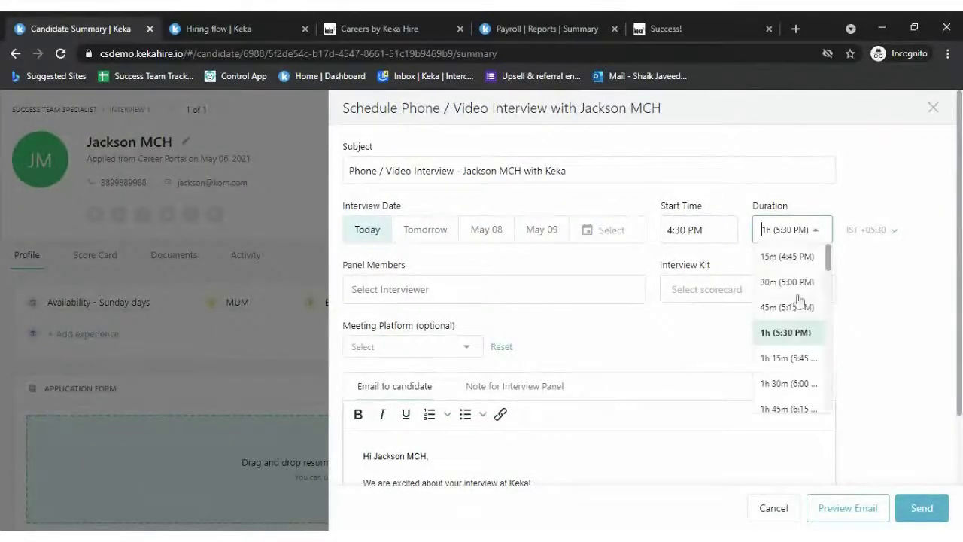
click(797, 303)
click(743, 295)
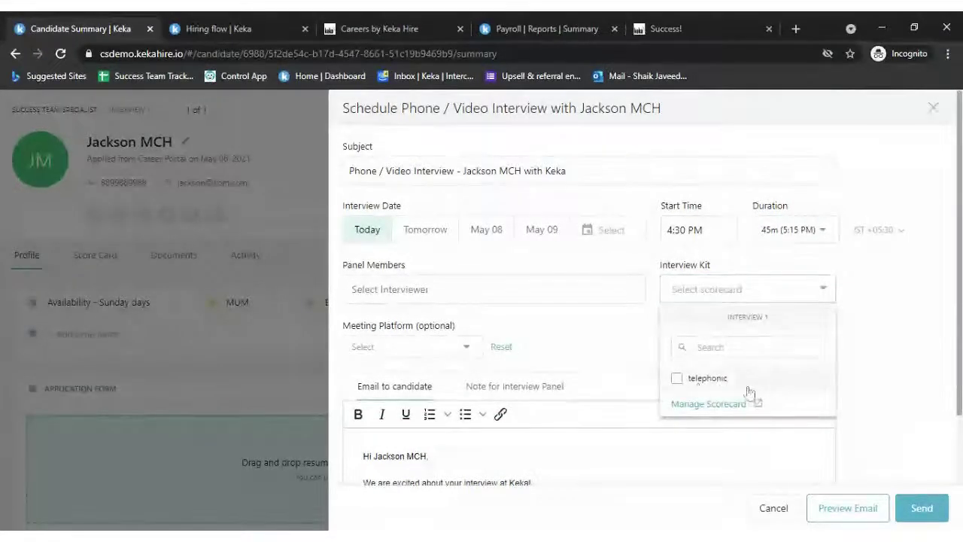
click(783, 376)
click(873, 322)
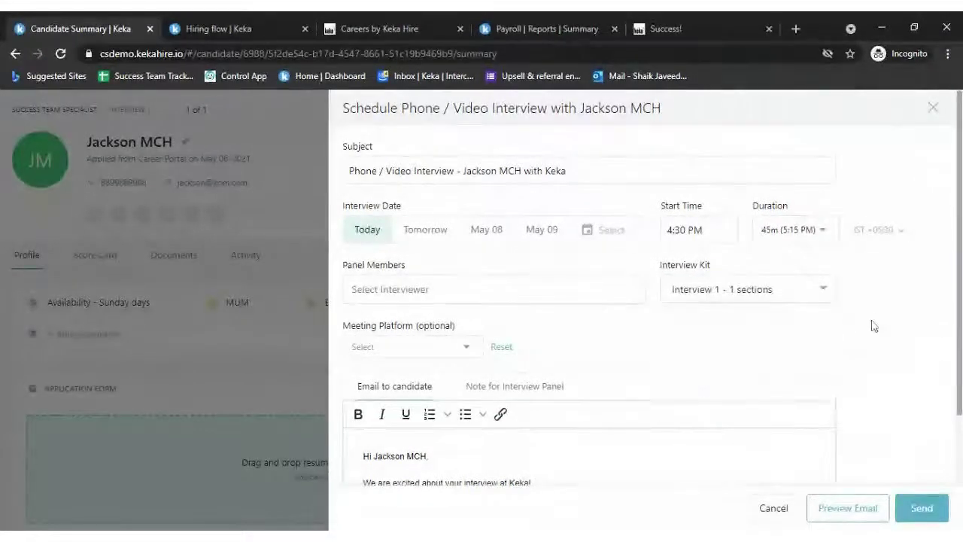
- Add the admin as panelist, choose Teams Meeting, and delete the comma after the email greeting
click(492, 290)
click(451, 331)
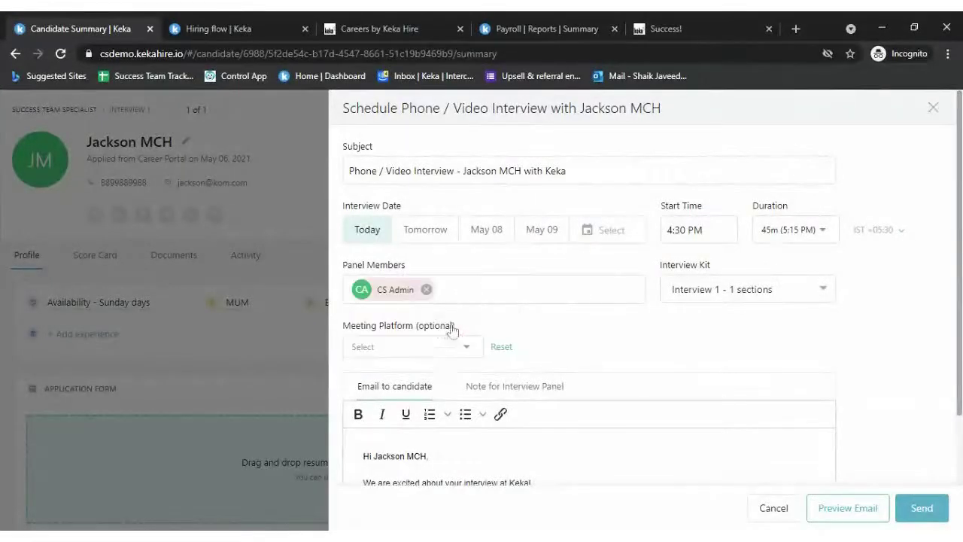
click(426, 354)
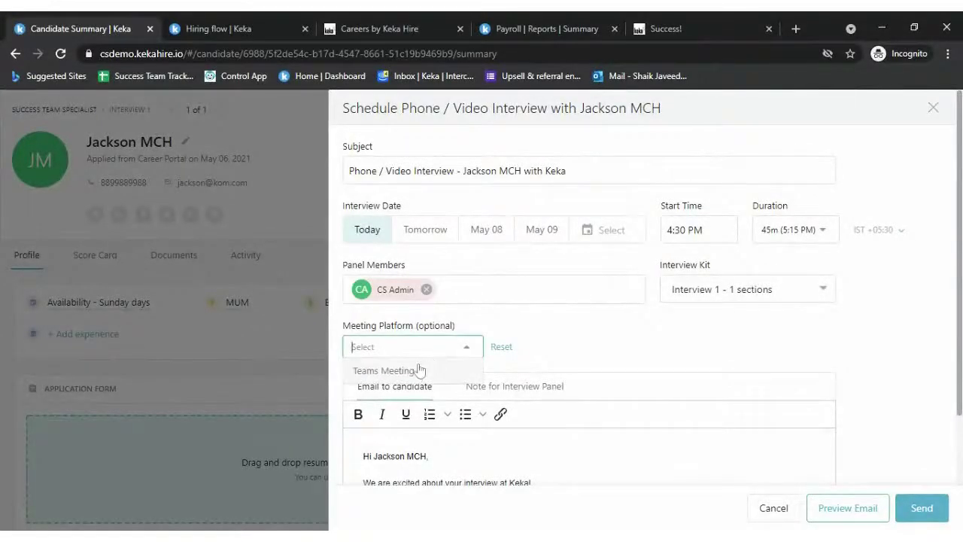
click(420, 371)
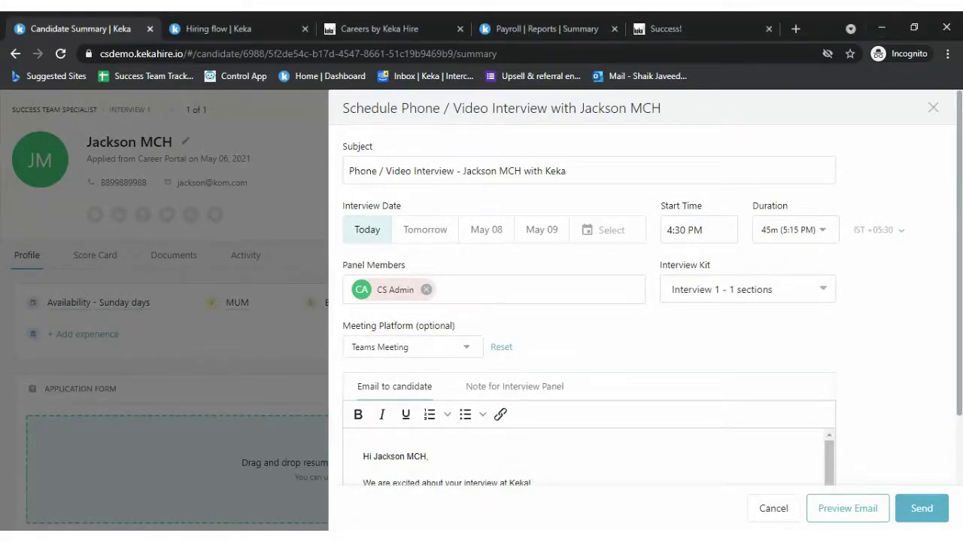
scroll(529, 404, down, 1)
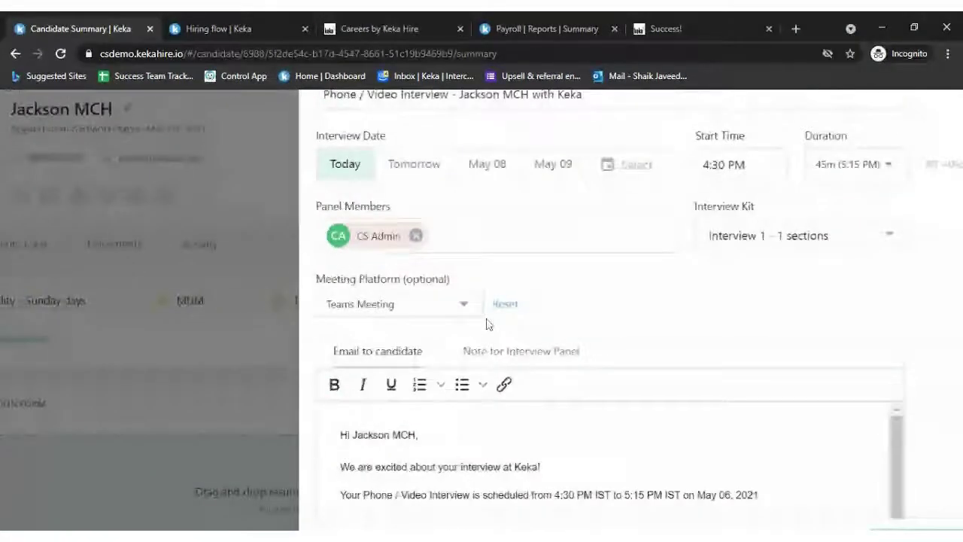
click(462, 305)
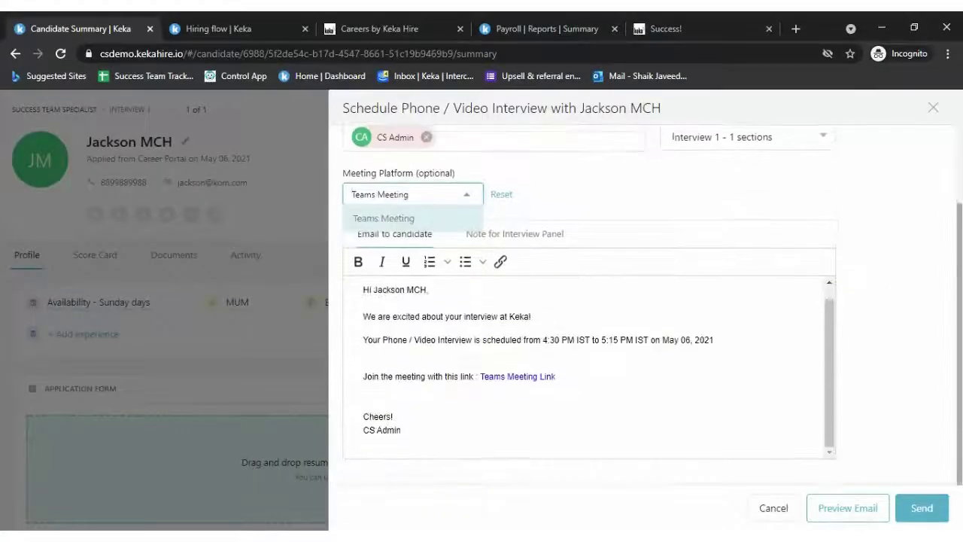
scroll(674, 374, down, 2)
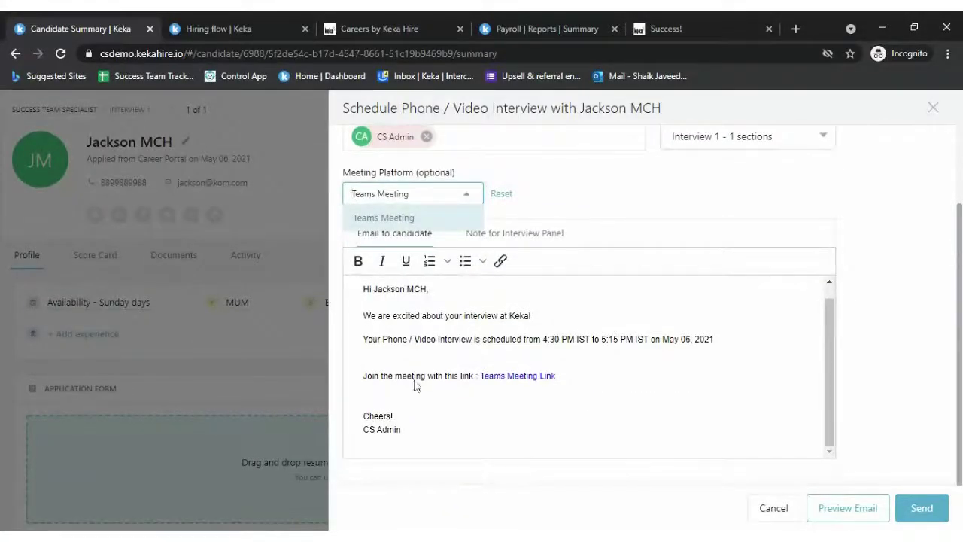
scroll(589, 365, up, 1)
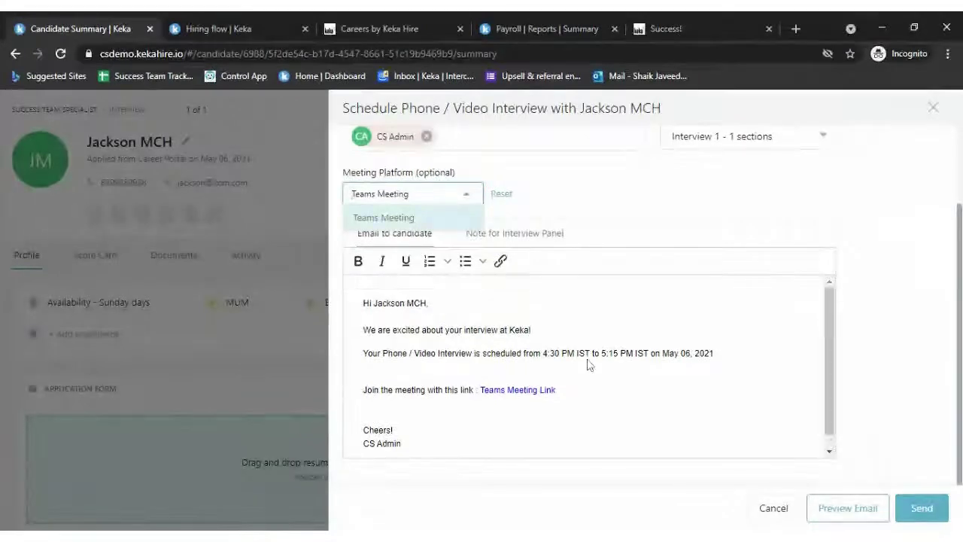
click(429, 302)
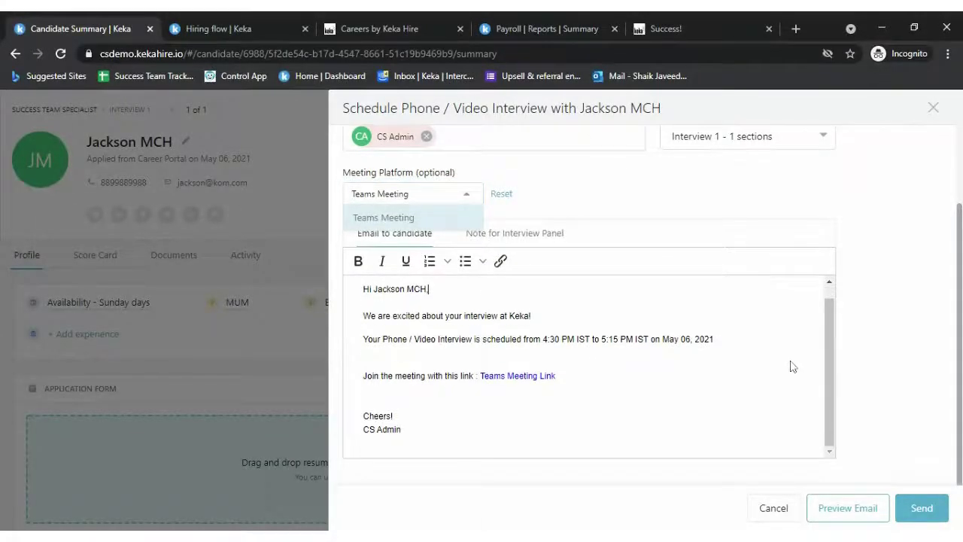
key(BackSpace)
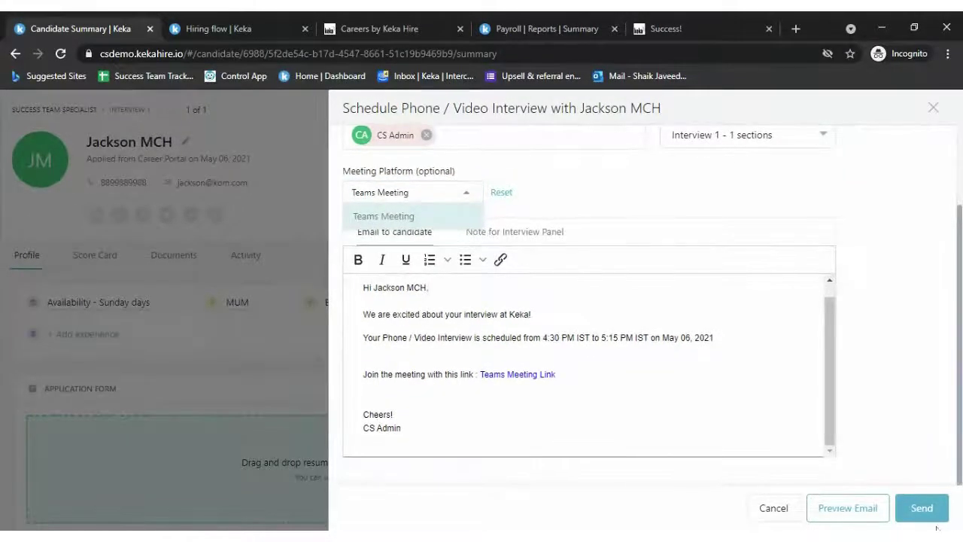
- Send the interview invitation, close the candidate, and view Home's Pending for Feedback list
click(922, 508)
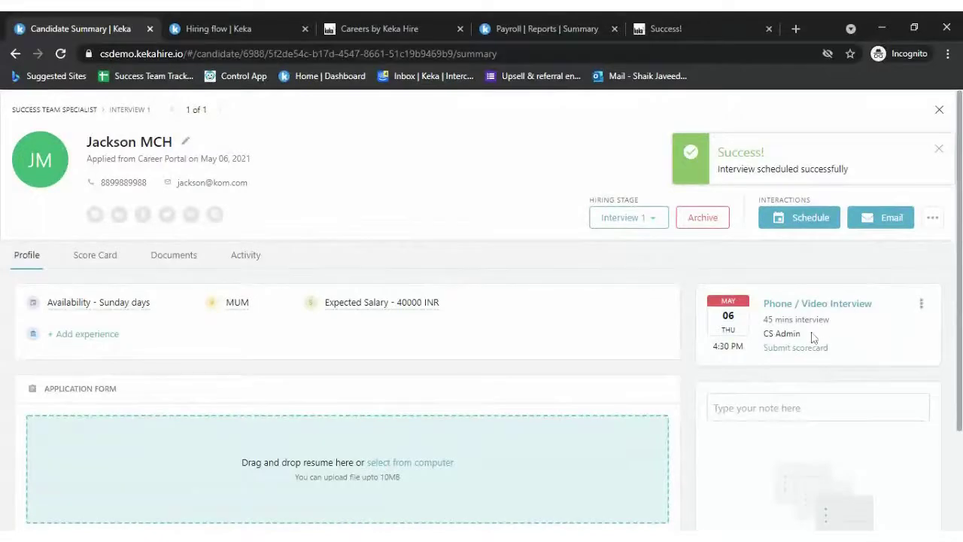
click(940, 111)
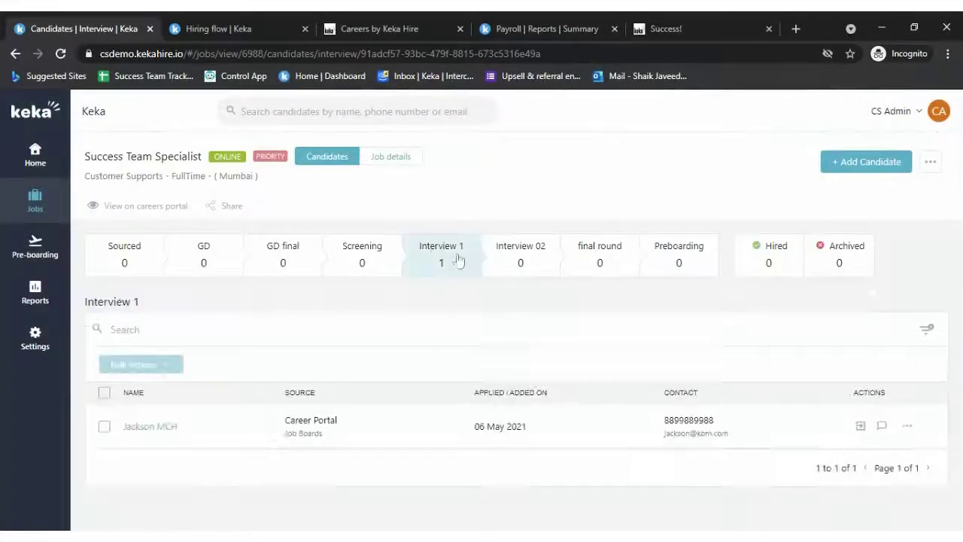
click(35, 154)
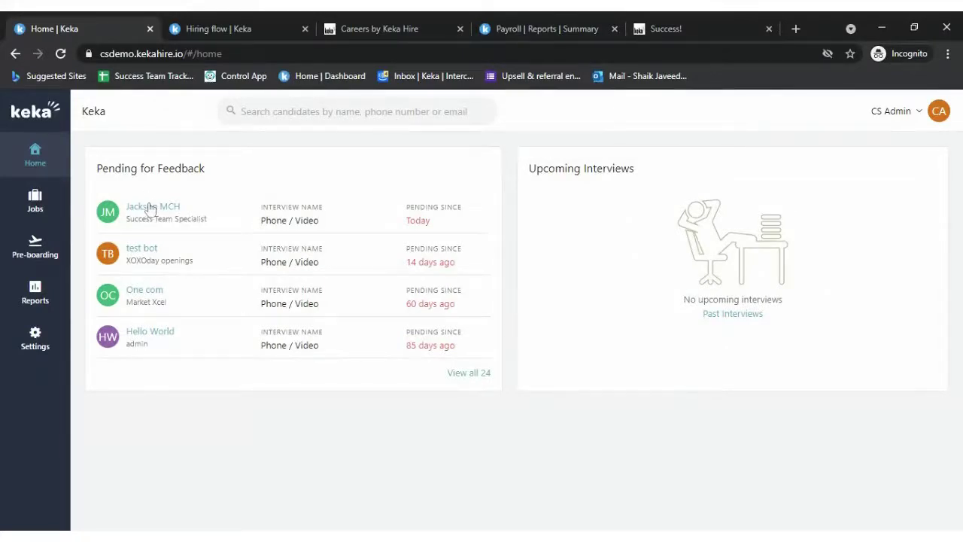
- Open the pending scorecard and note Q&A answers: total experience 4 years, early relieving date possible
click(150, 207)
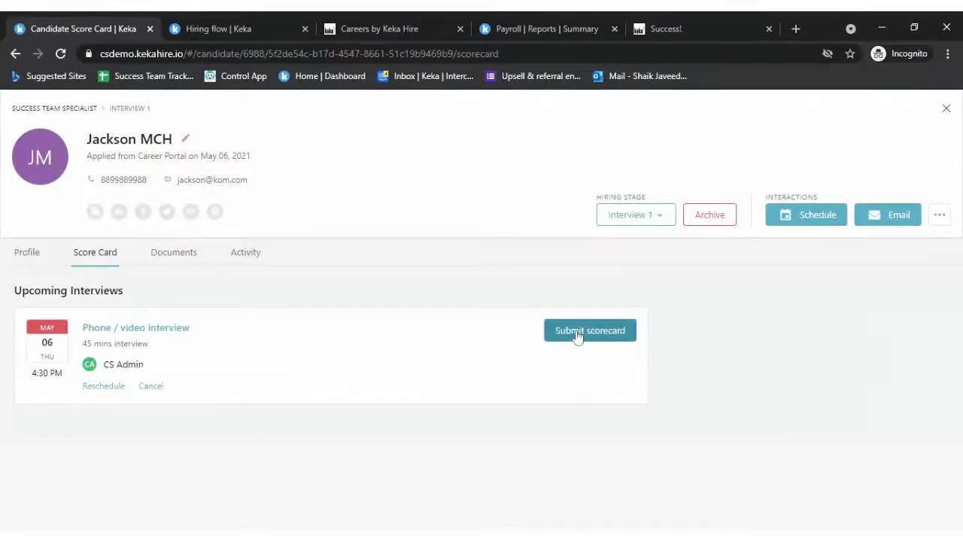
click(577, 336)
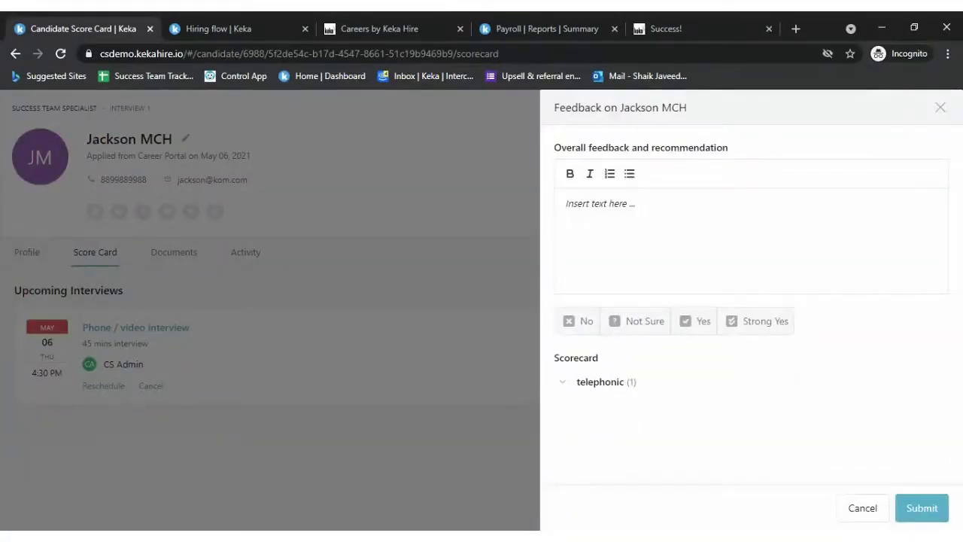
click(600, 385)
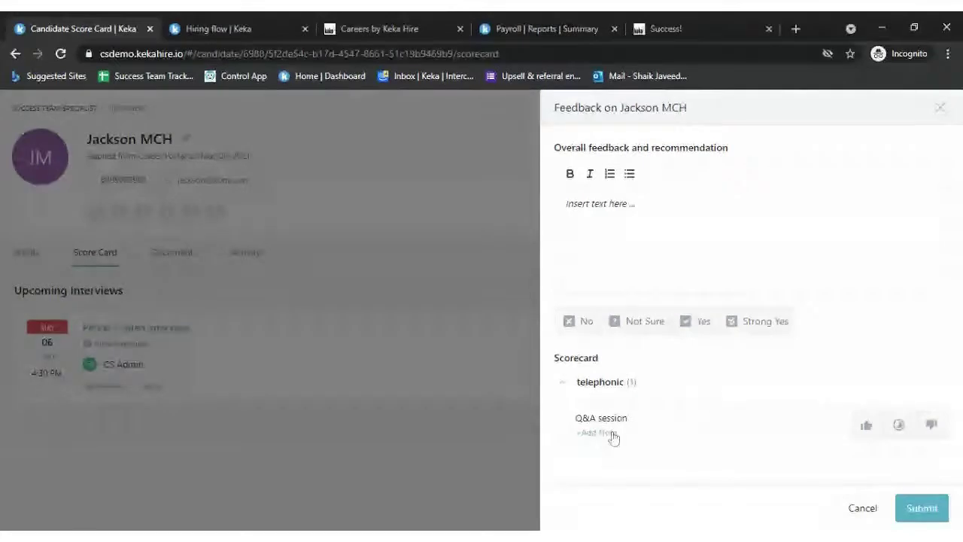
click(707, 433)
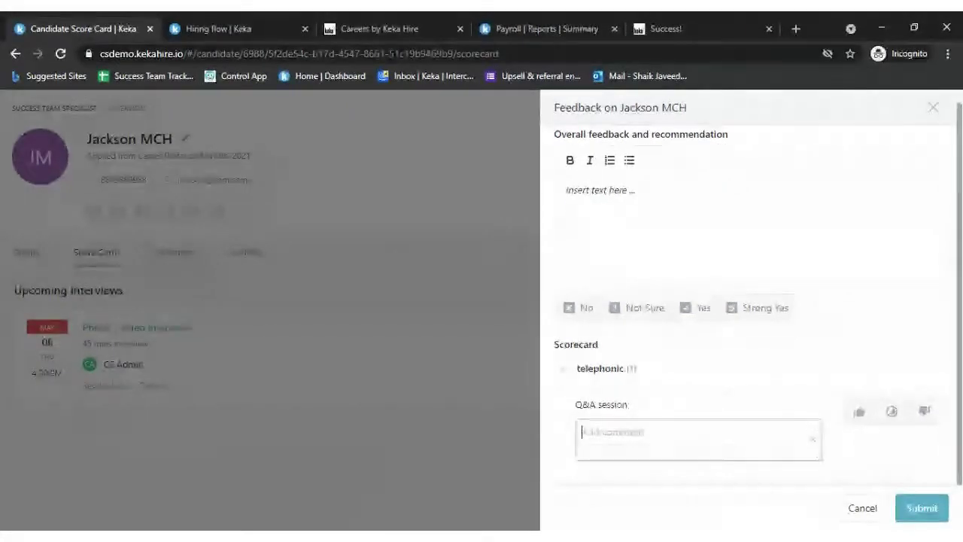
text(All goo)
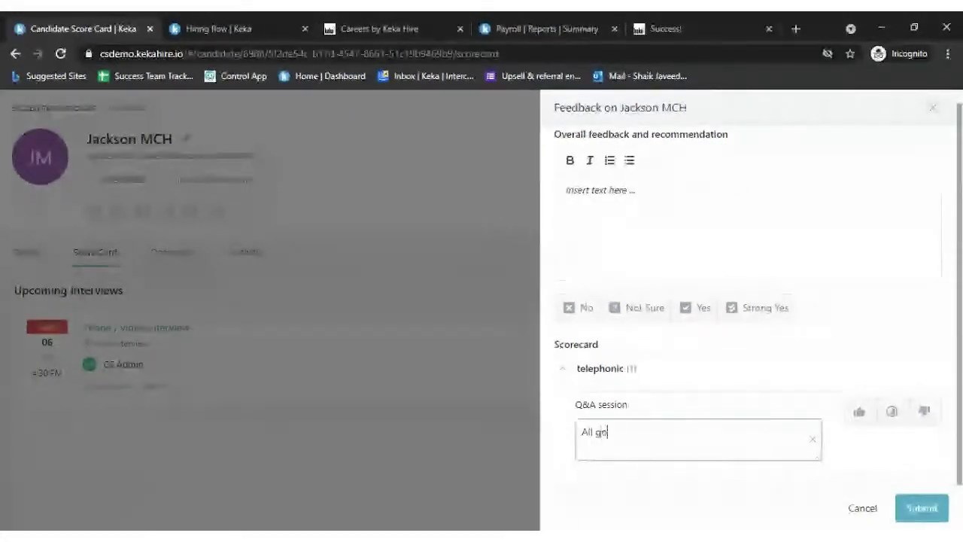
key(BackSpace)
text(od to g)
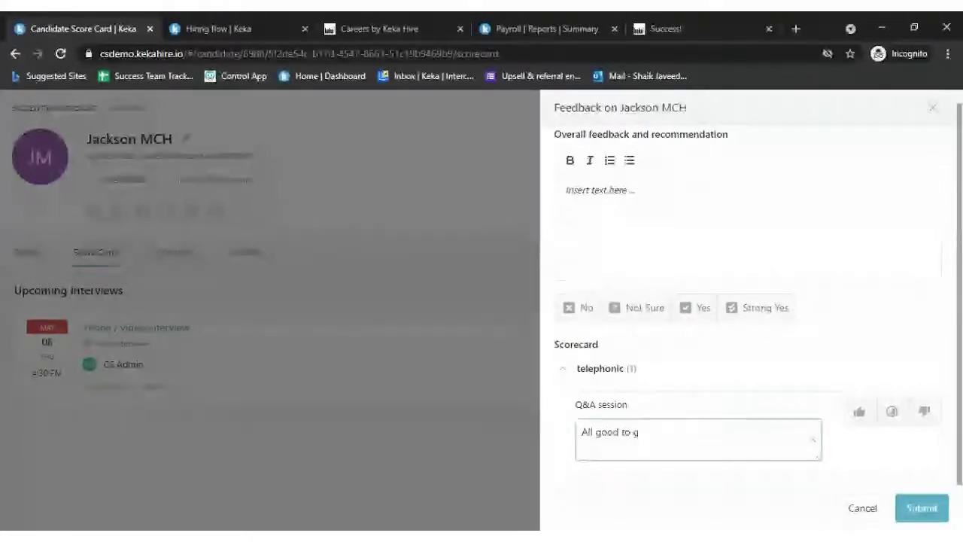
key(BackSpace)
key(BackSpace)
key(BackSpace)
key(BackSpace)
key(BackSpace)
key(BackSpace)
key(BackSpace)
key(BackSpace)
key(BackSpace)
key(BackSpace)
key(BackSpace)
key(BackSpace)
key(BackSpace)
text(Tot)
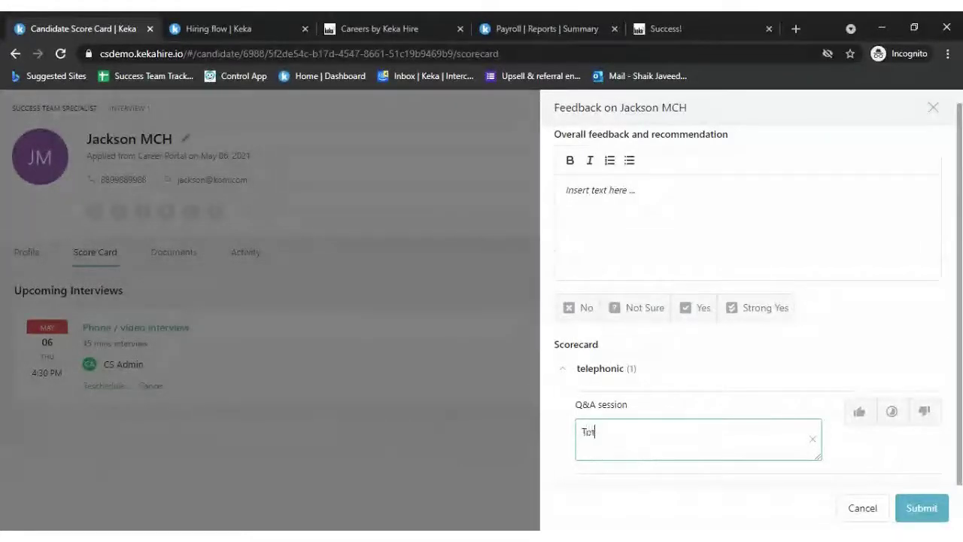
text(al exp)
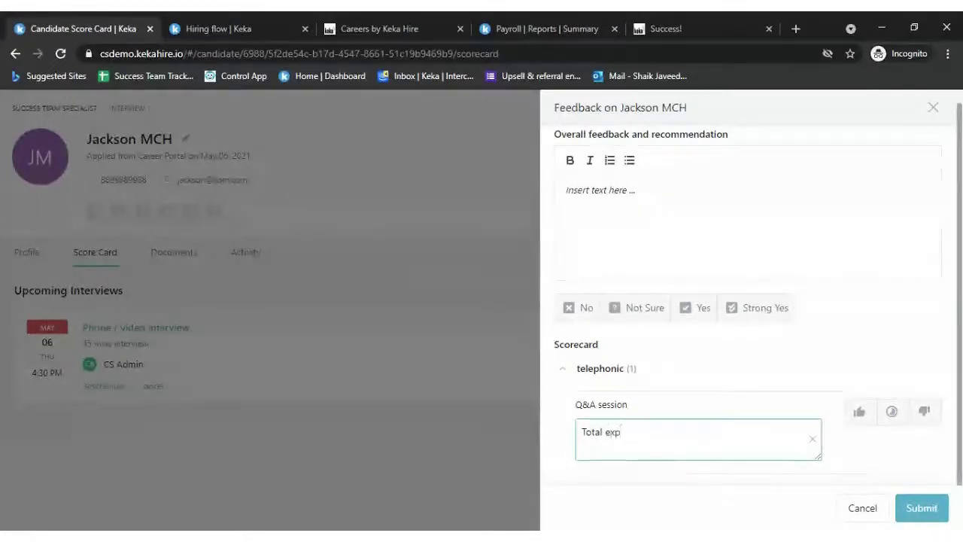
text(?)
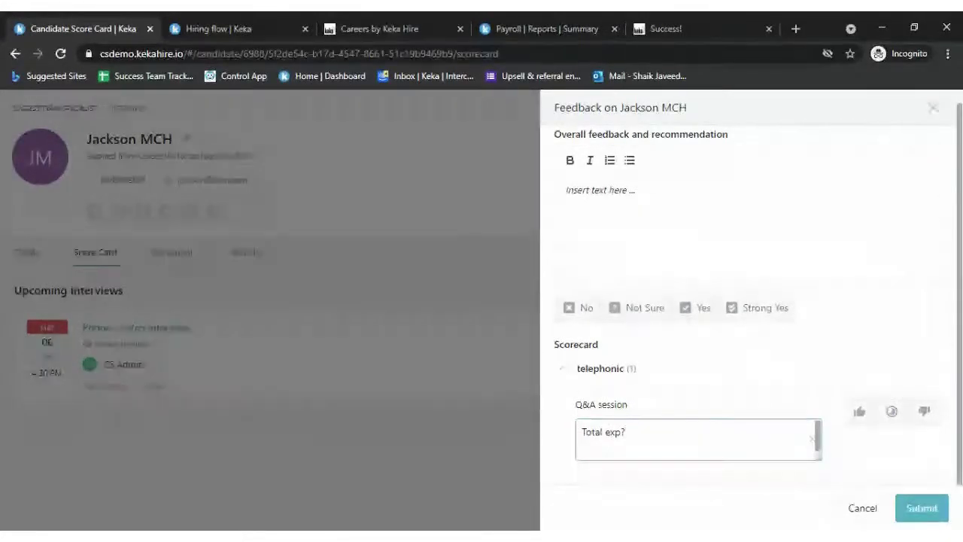
key(Return)
text(4 years)
key(Return)
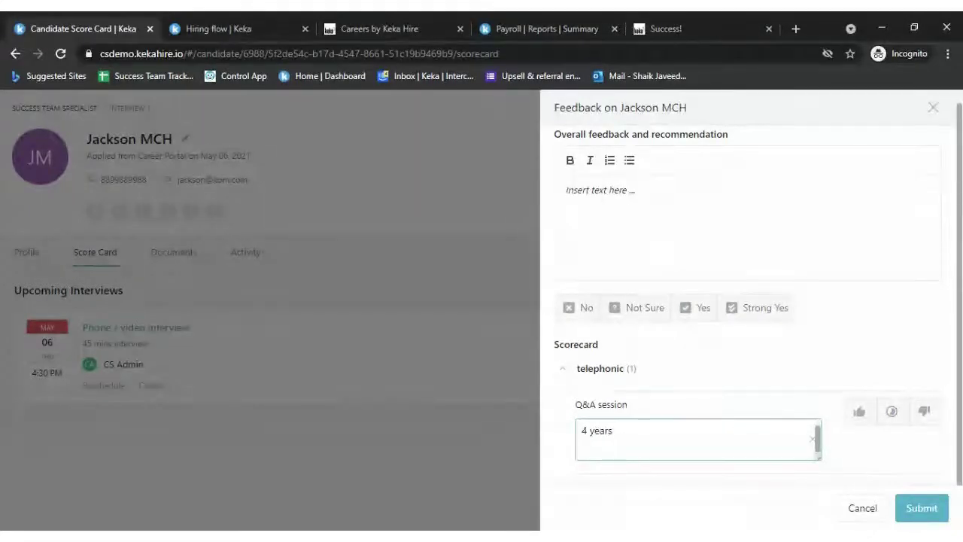
text(Early )
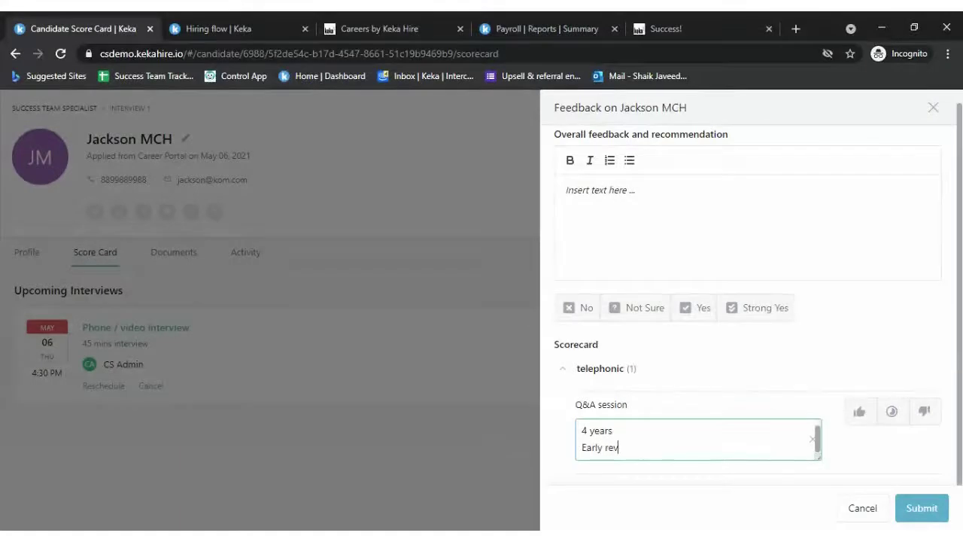
text(relieveing date?)
key(Return)
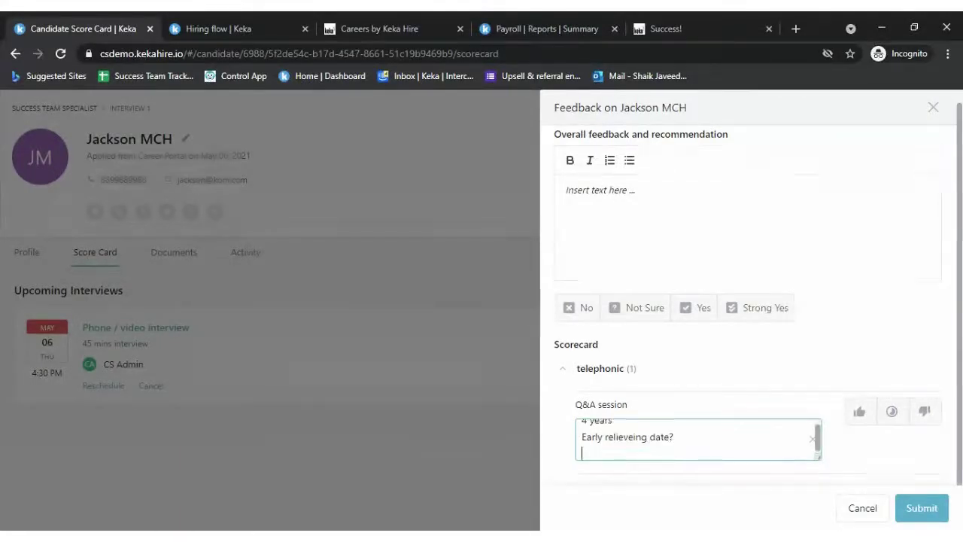
text(HE)
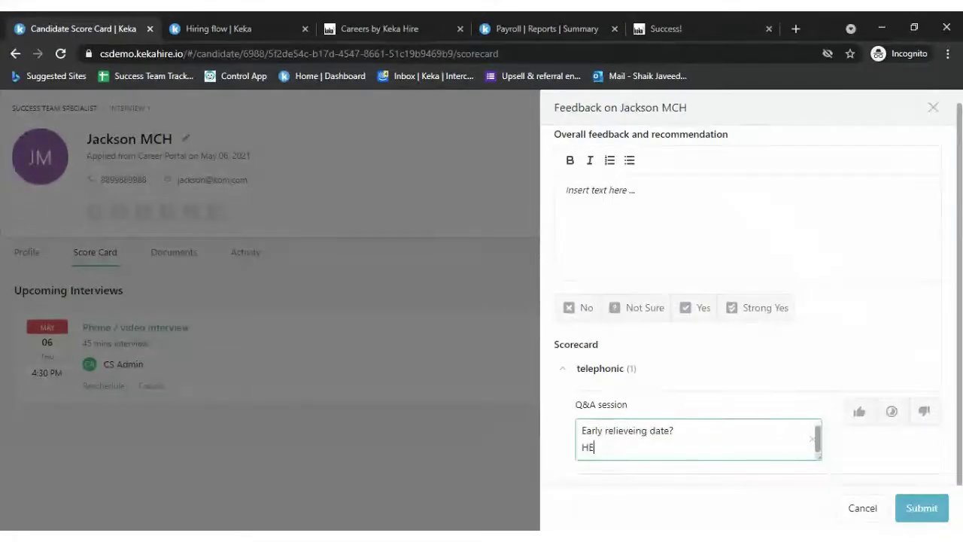
text(ca)
key(BackSpace)
key(BackSpace)
key(BackSpace)
key(BackSpace)
text(e)
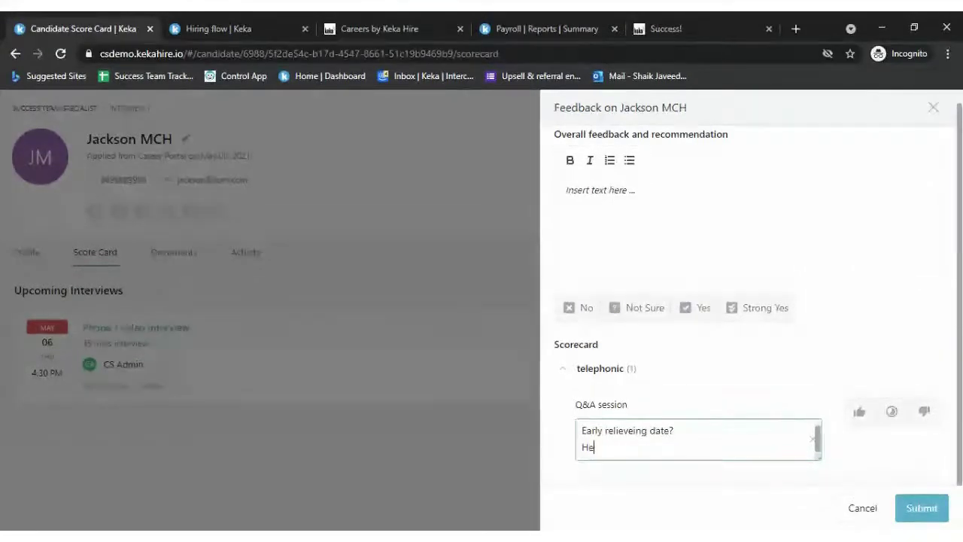
text( can try)
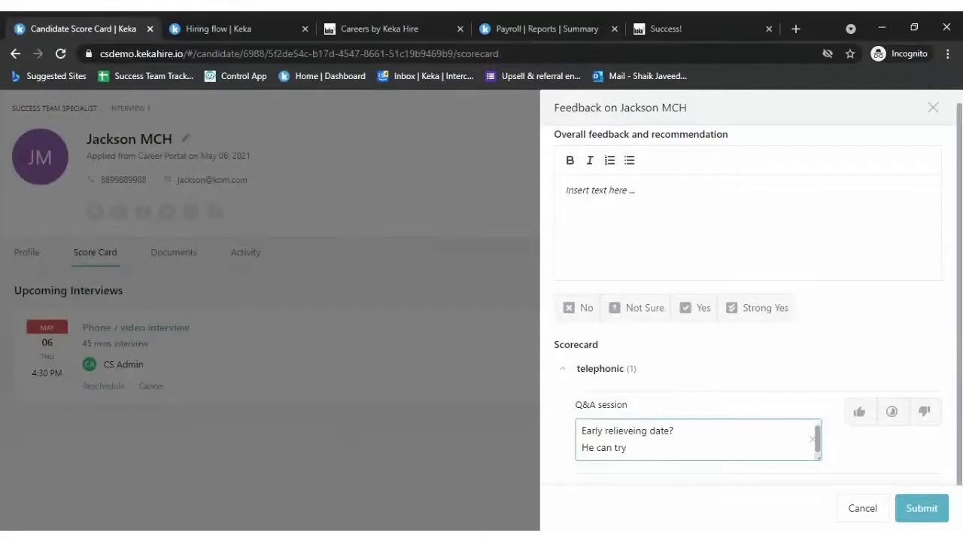
- Rate the Q&A session good, add overall feedback 'Good to go', choose Strong Yes, and submit
click(868, 418)
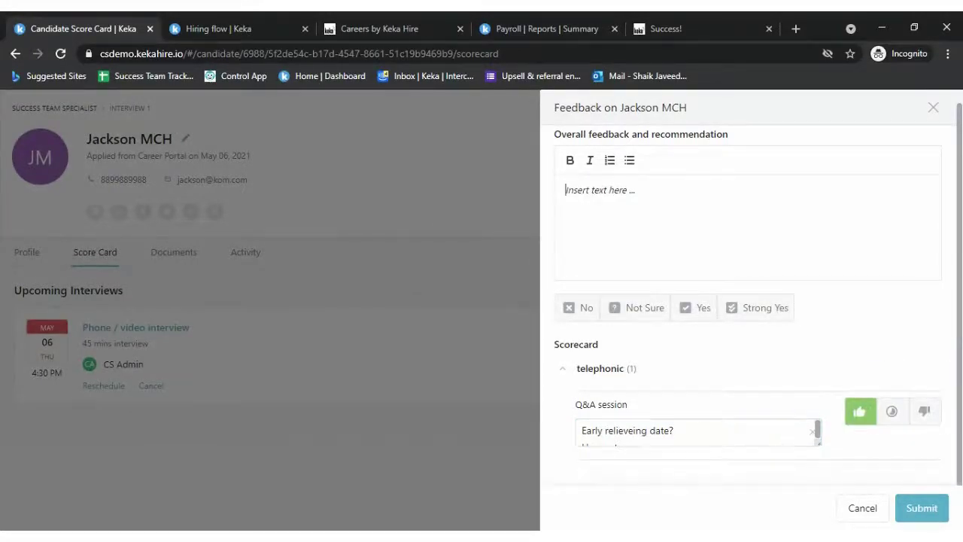
text(Goo)
text(d tp)
text(go)
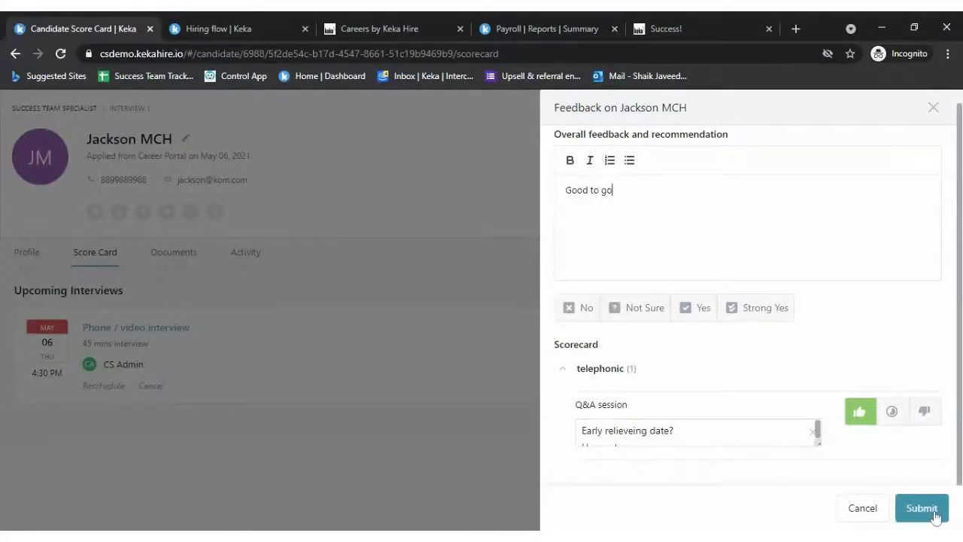
click(762, 308)
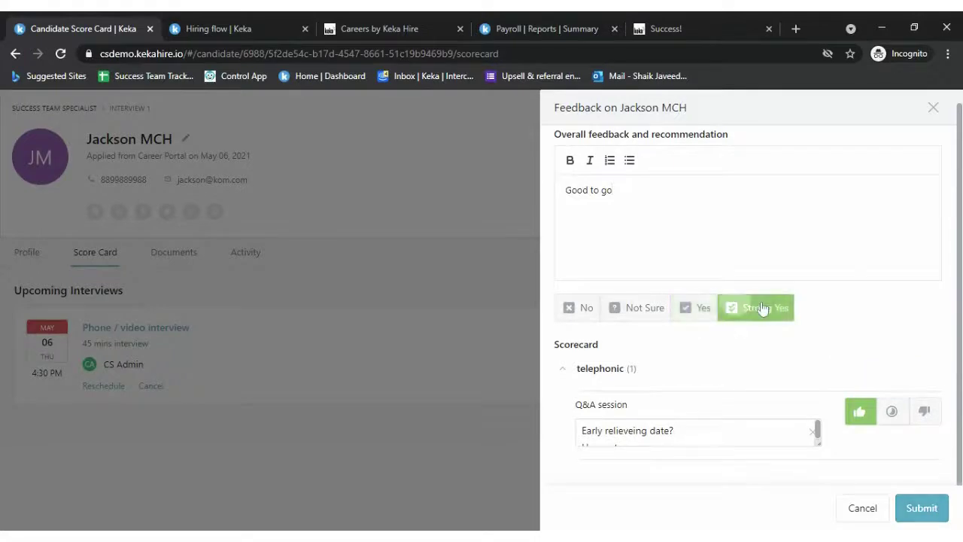
click(937, 503)
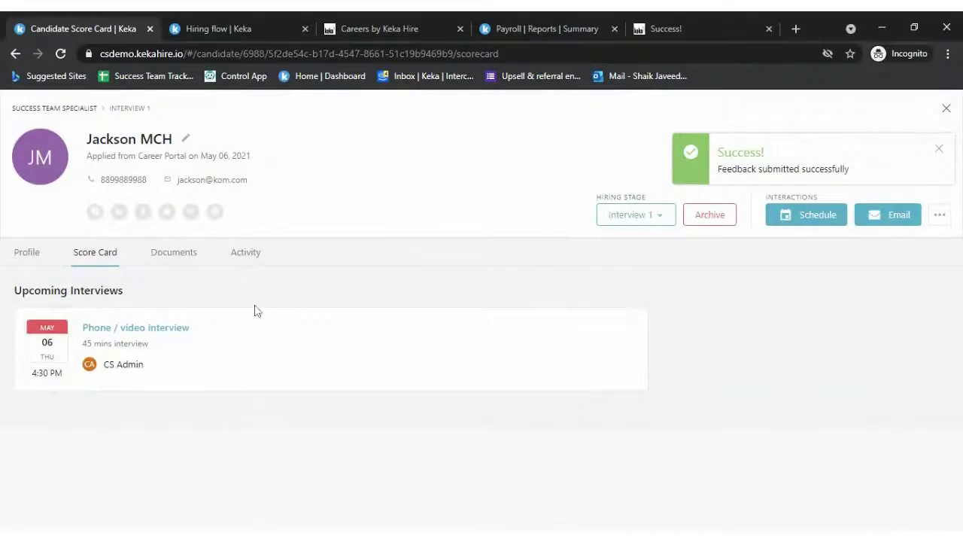
- Revisit the Success Team Specialist candidate in Interview 1, checking their score card and documents
click(947, 110)
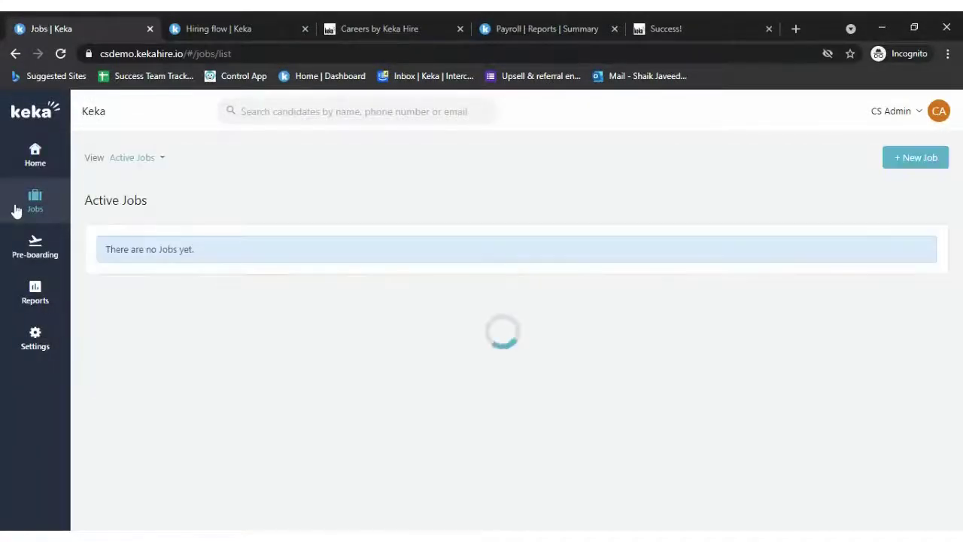
scroll(367, 316, down, 5)
scroll(366, 316, down, 15)
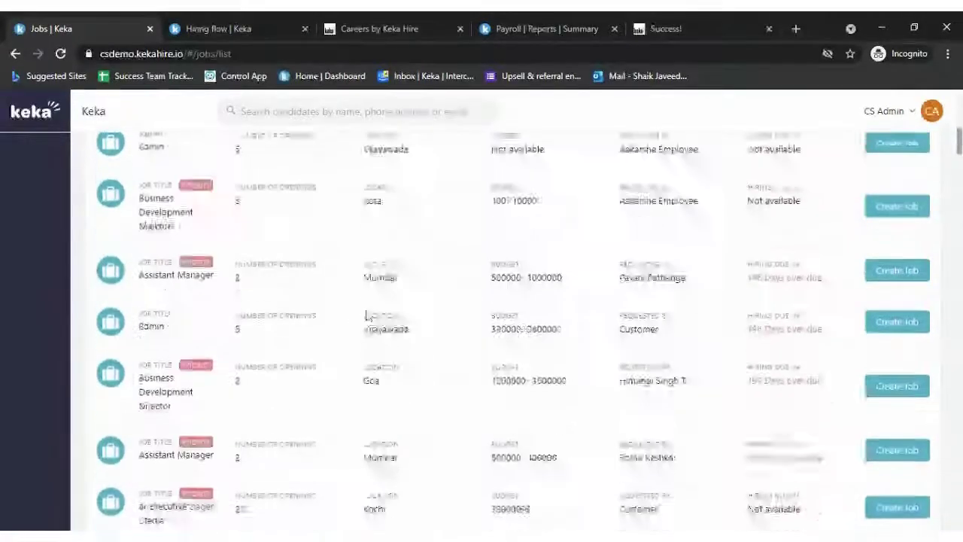
scroll(208, 407, up, 10)
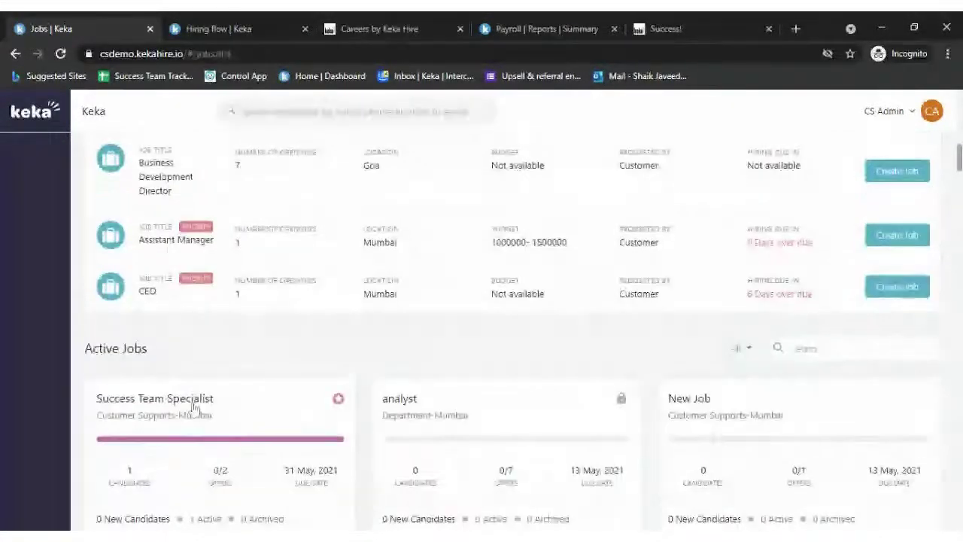
click(208, 407)
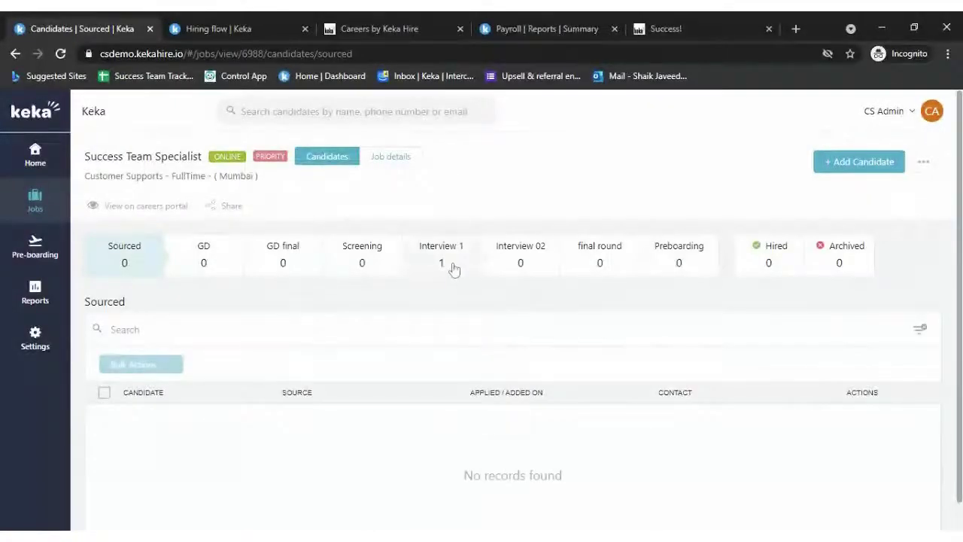
click(454, 268)
click(176, 431)
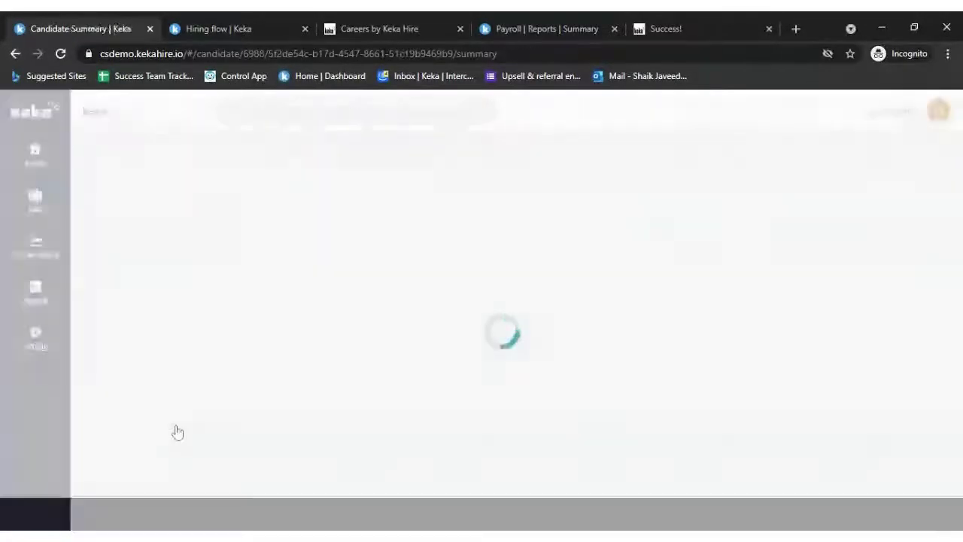
scroll(429, 372, down, 1)
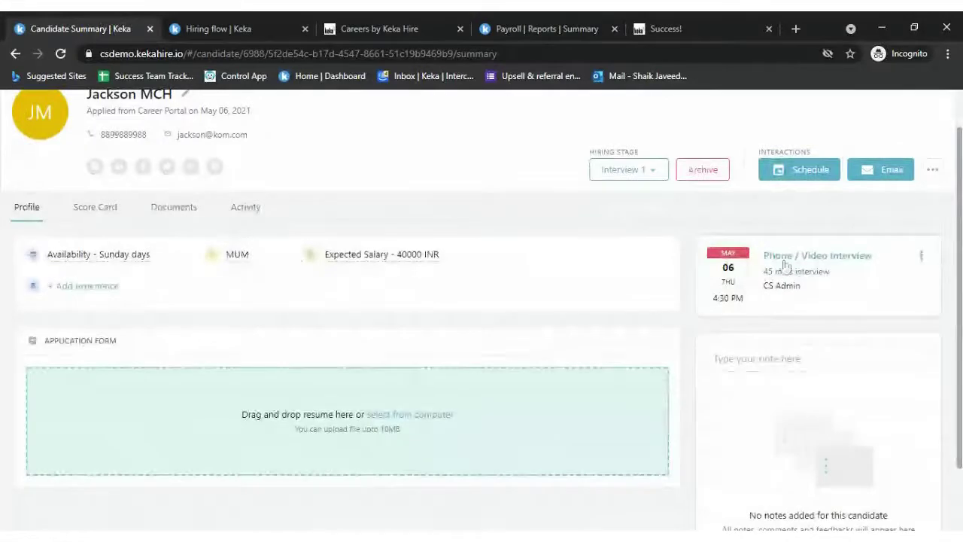
click(101, 207)
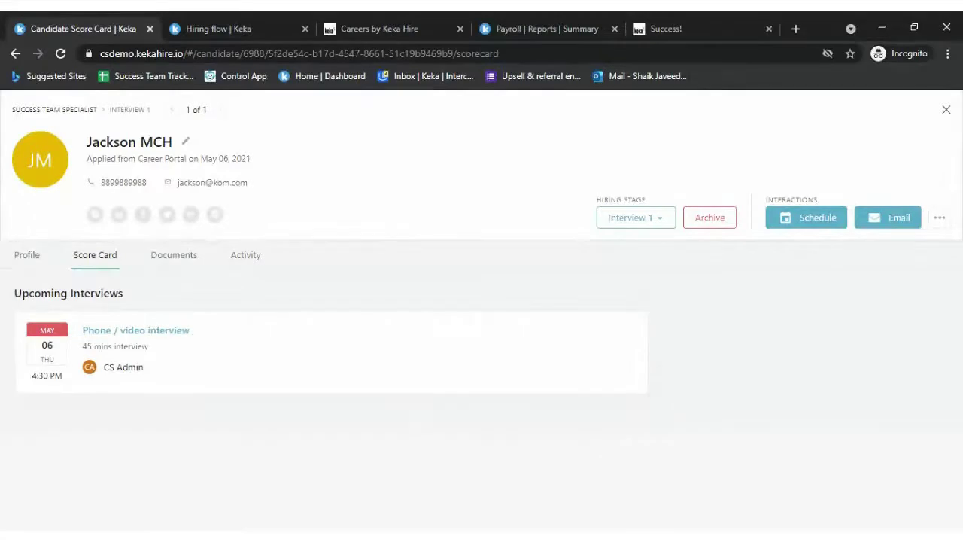
click(163, 260)
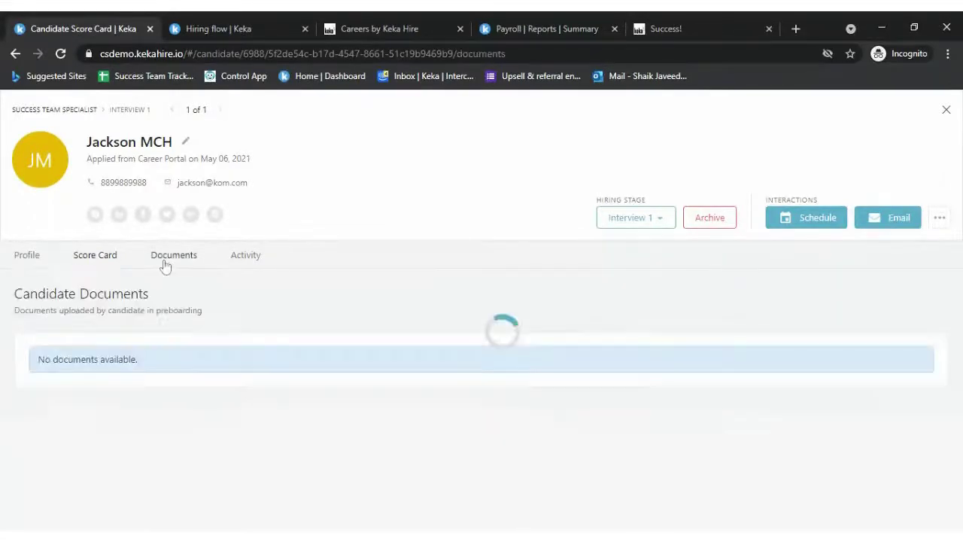
click(106, 261)
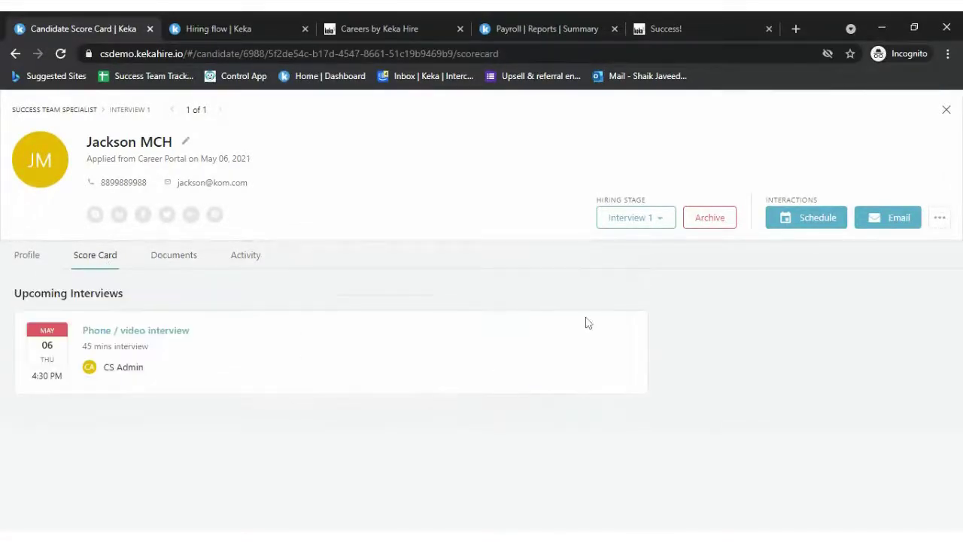
click(30, 255)
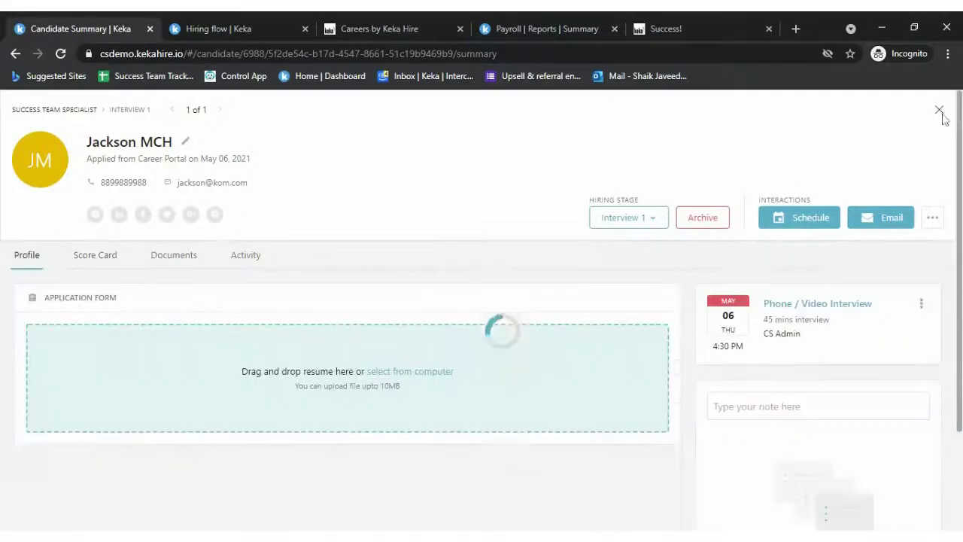
click(946, 112)
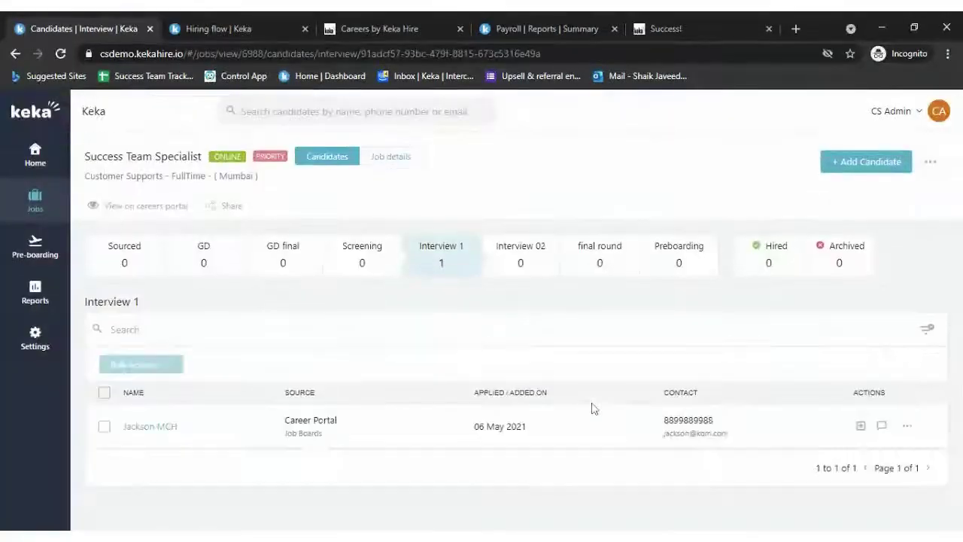
- Review the Assistant Manager job's preboarding candidate and their scorecard, then return to Jobs
click(35, 199)
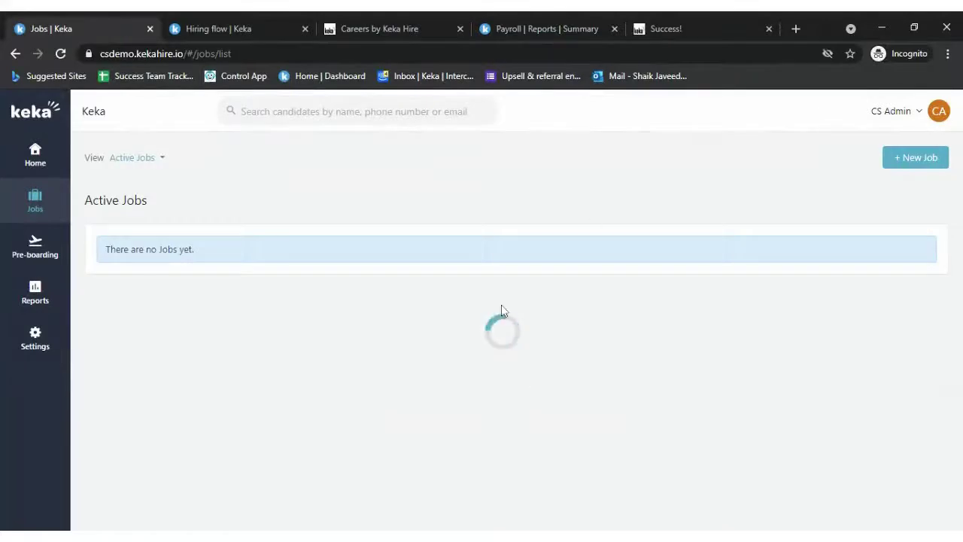
scroll(160, 213, down, 10)
scroll(160, 214, down, 15)
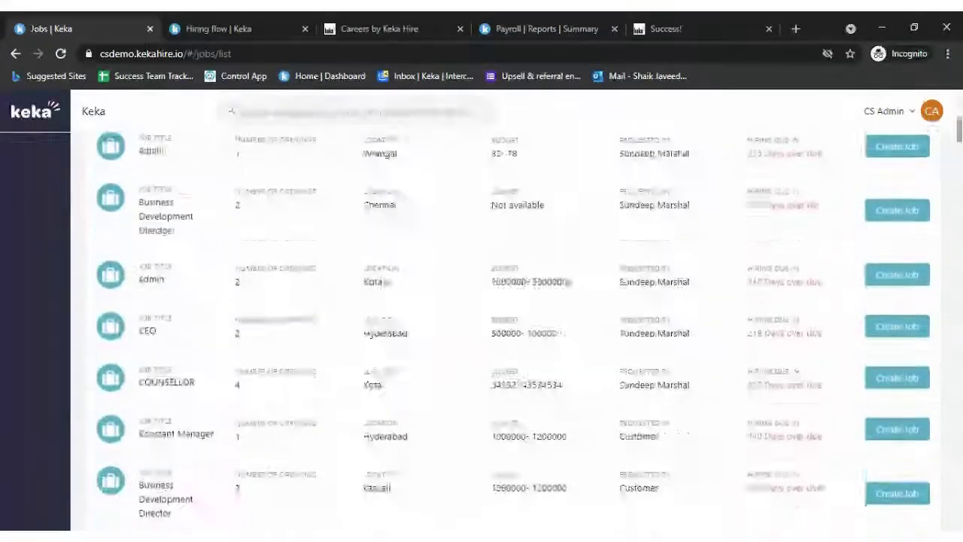
scroll(703, 361, up, 3)
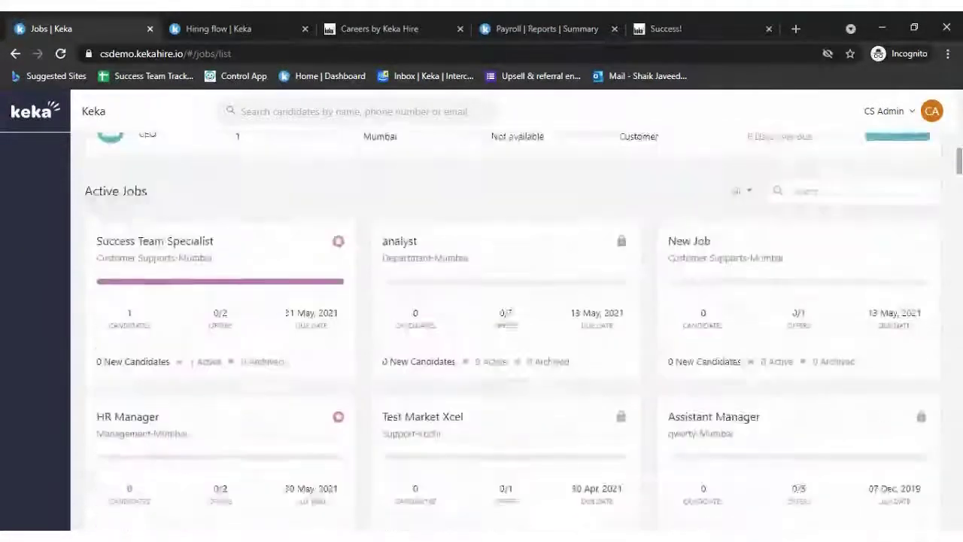
scroll(704, 361, down, 1)
scroll(482, 331, down, 2)
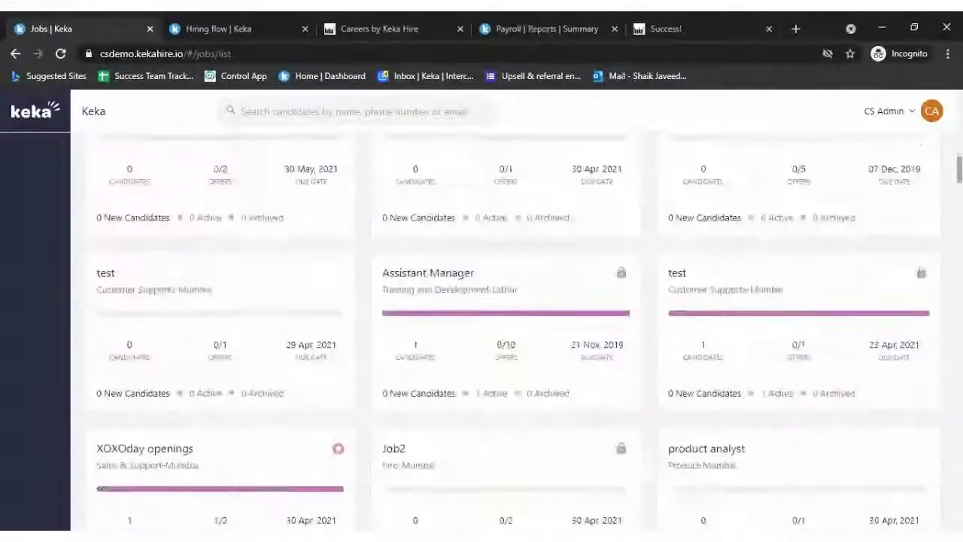
click(444, 273)
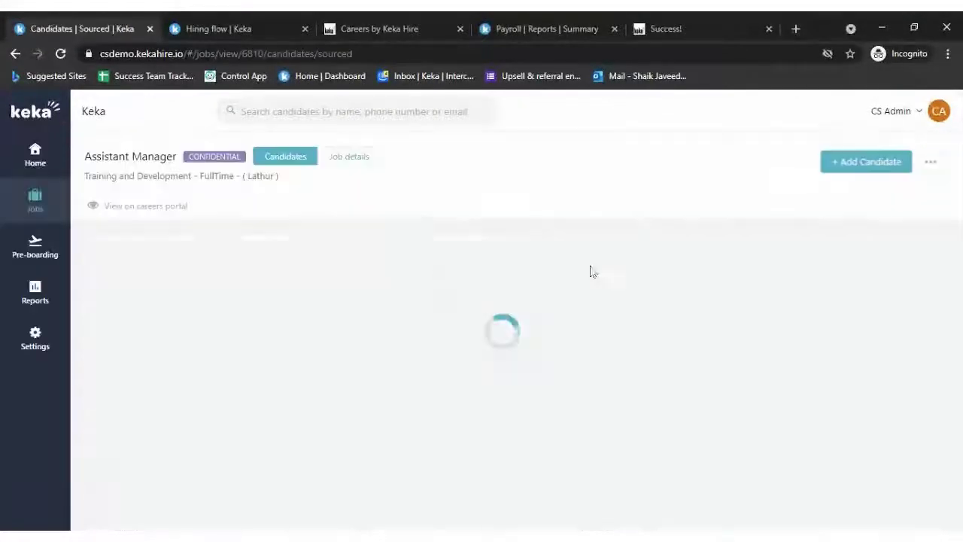
click(675, 271)
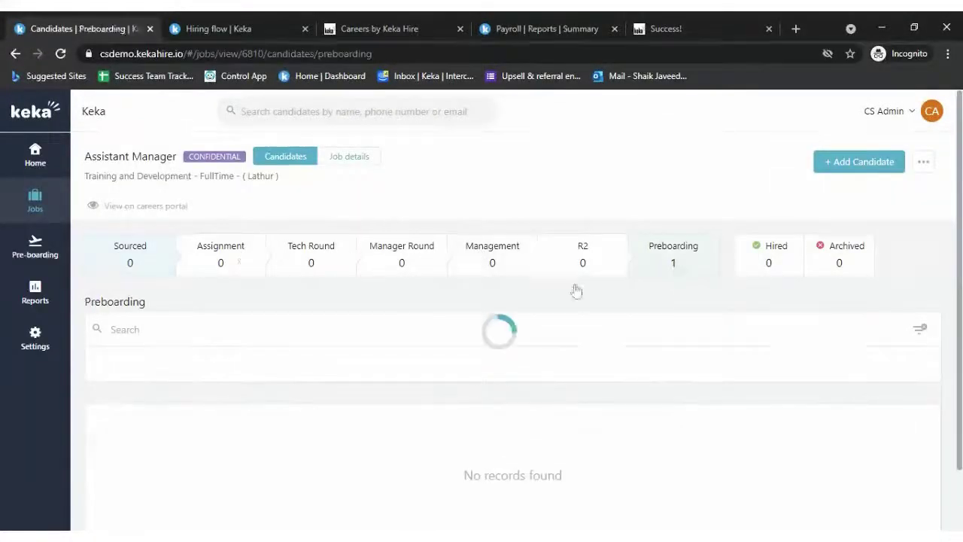
click(145, 468)
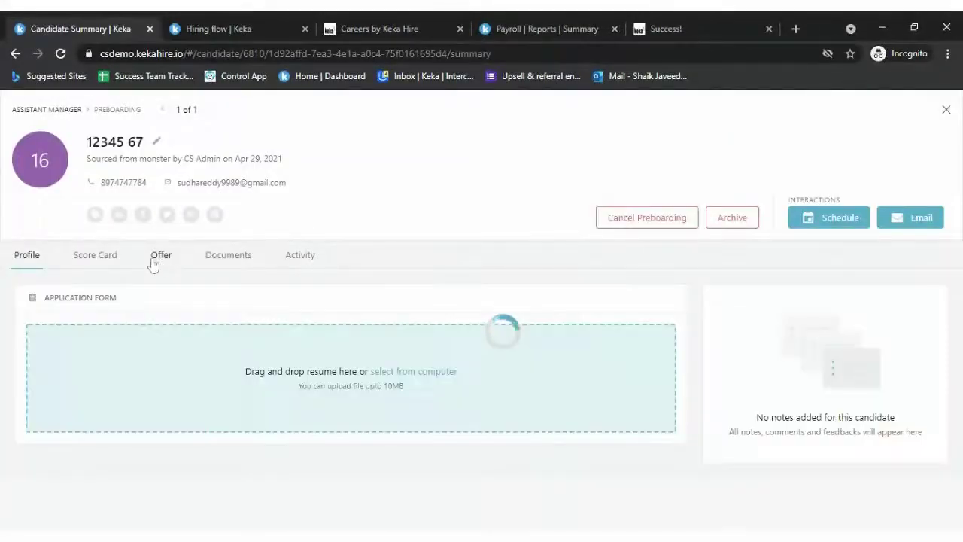
click(110, 254)
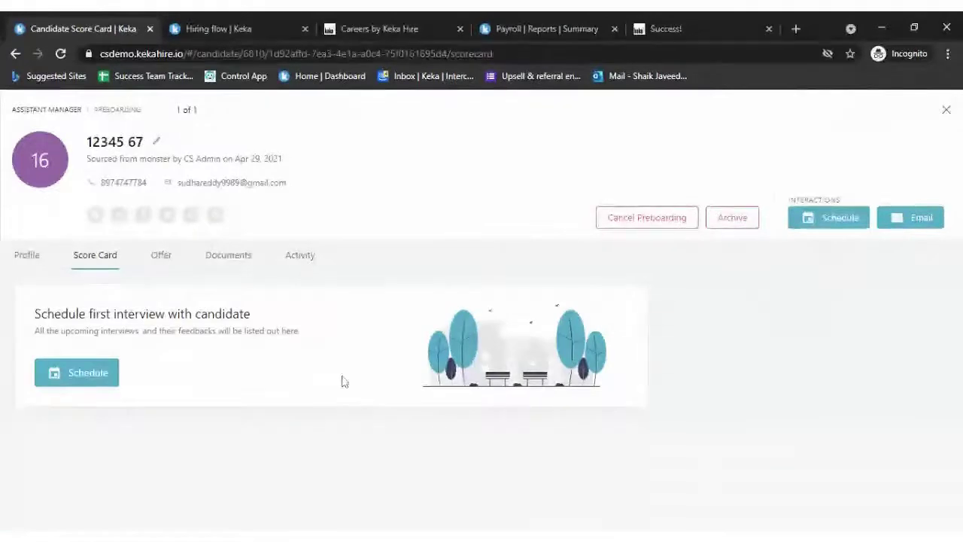
key(Escape)
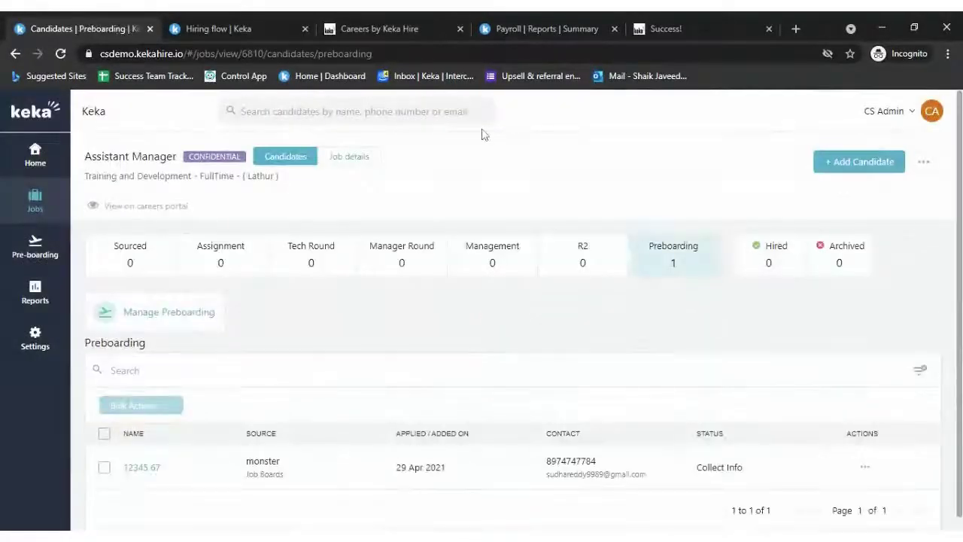
click(16, 201)
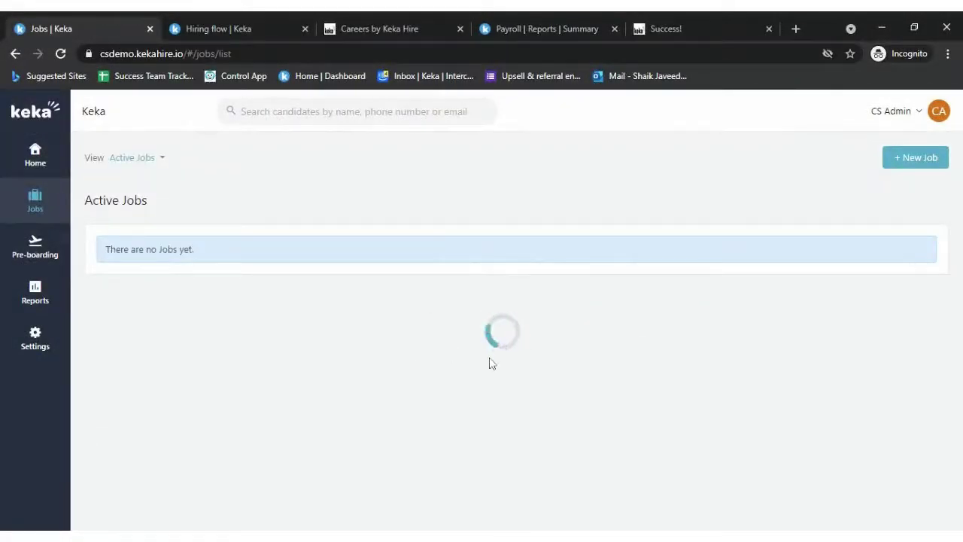
- Scroll through the Active Jobs cards and open the XOXOday openings job
scroll(490, 353, down, 15)
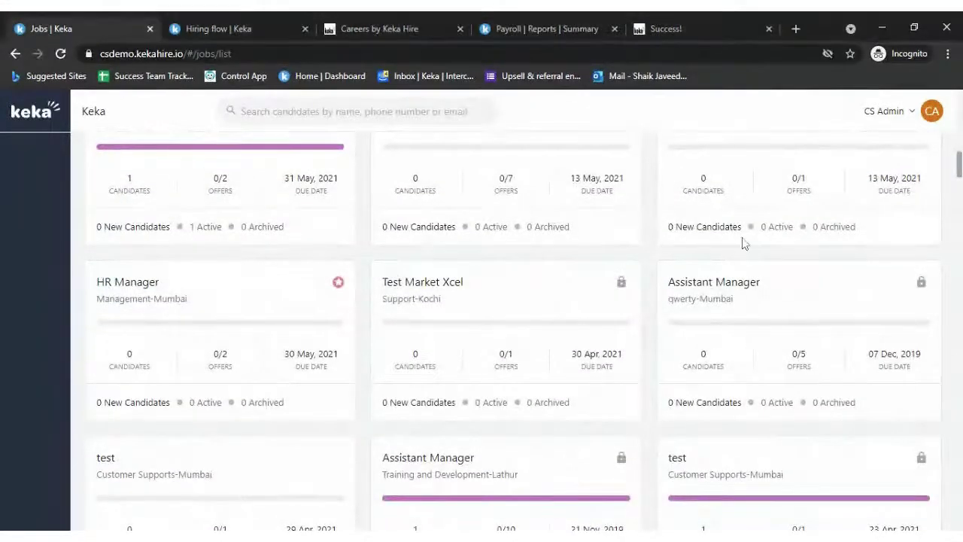
scroll(559, 430, up, 1)
scroll(559, 430, down, 1)
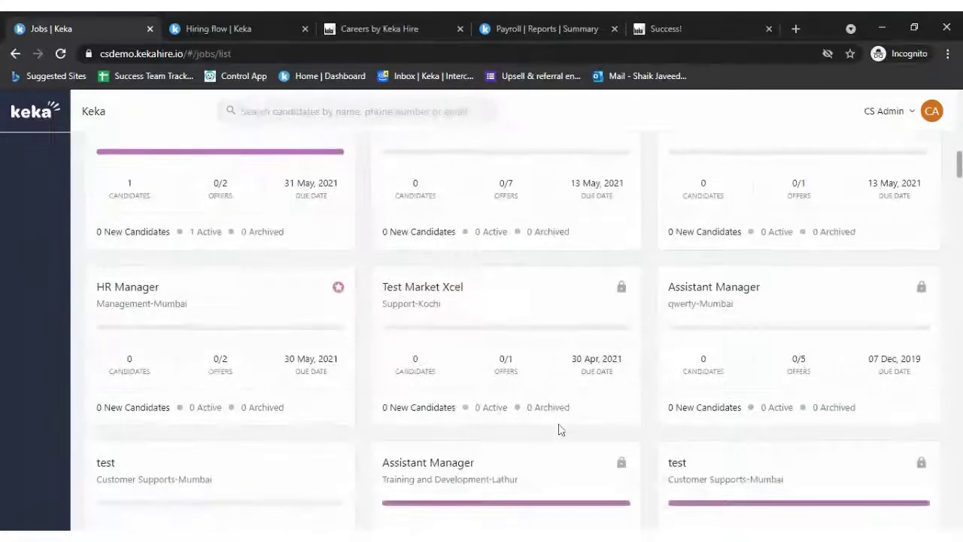
scroll(559, 430, up, 2)
scroll(560, 430, down, 6)
scroll(506, 331, down, 6)
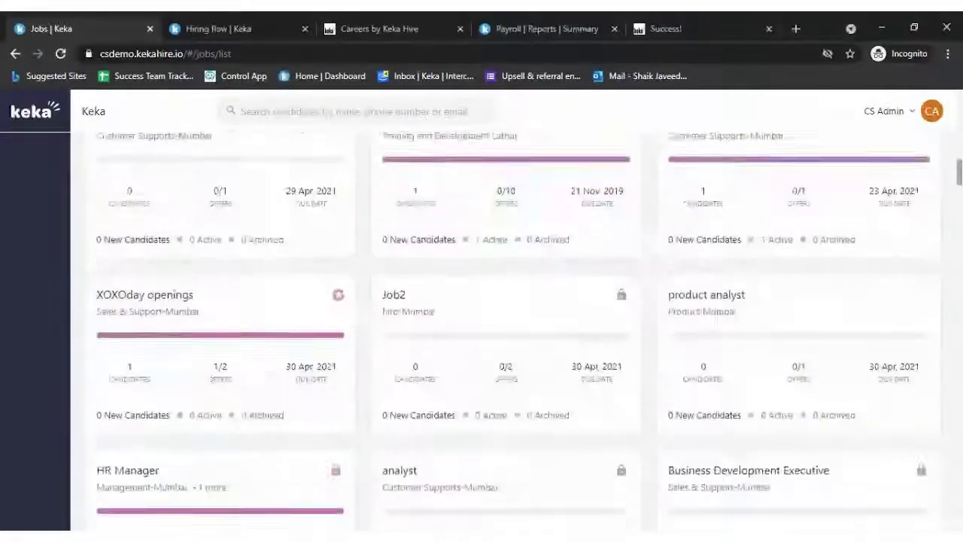
scroll(506, 331, up, 4)
scroll(505, 332, up, 7)
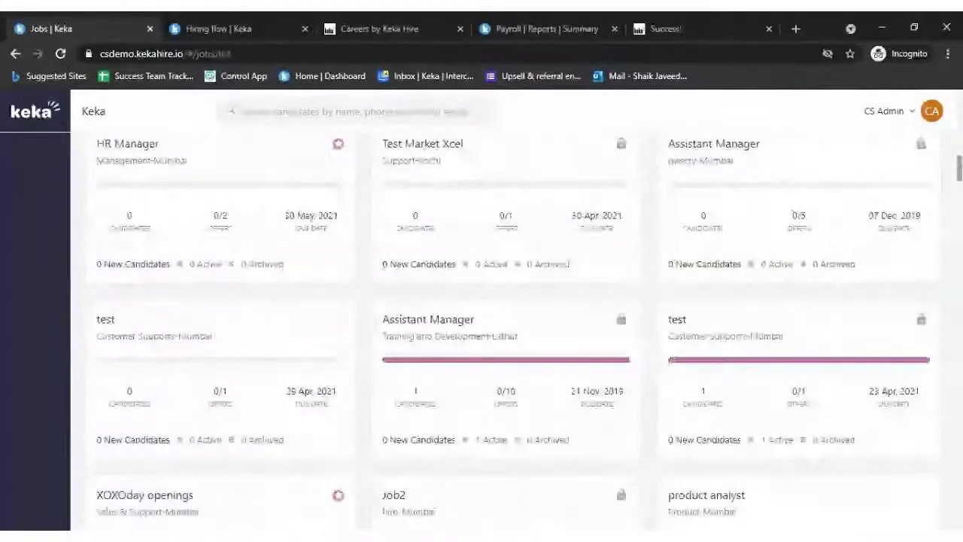
scroll(506, 331, down, 5)
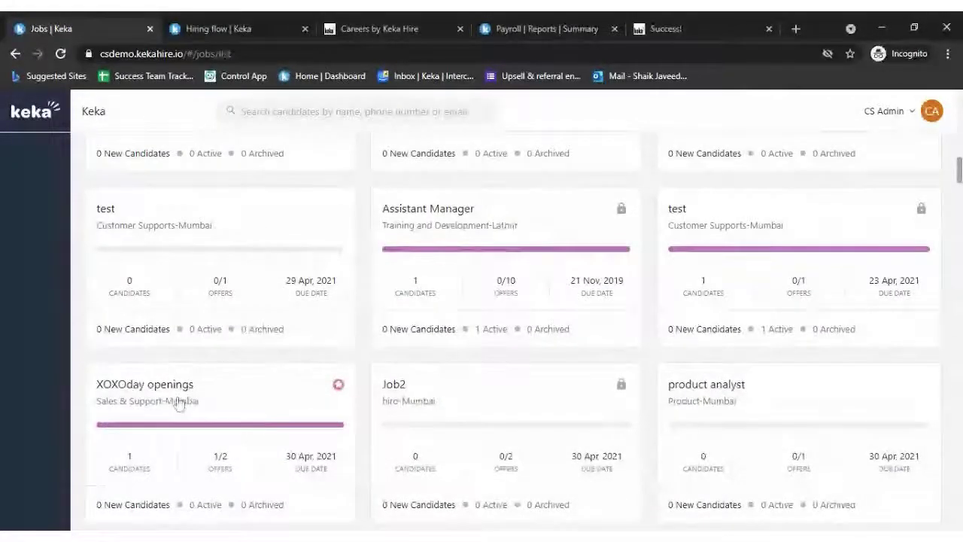
click(189, 400)
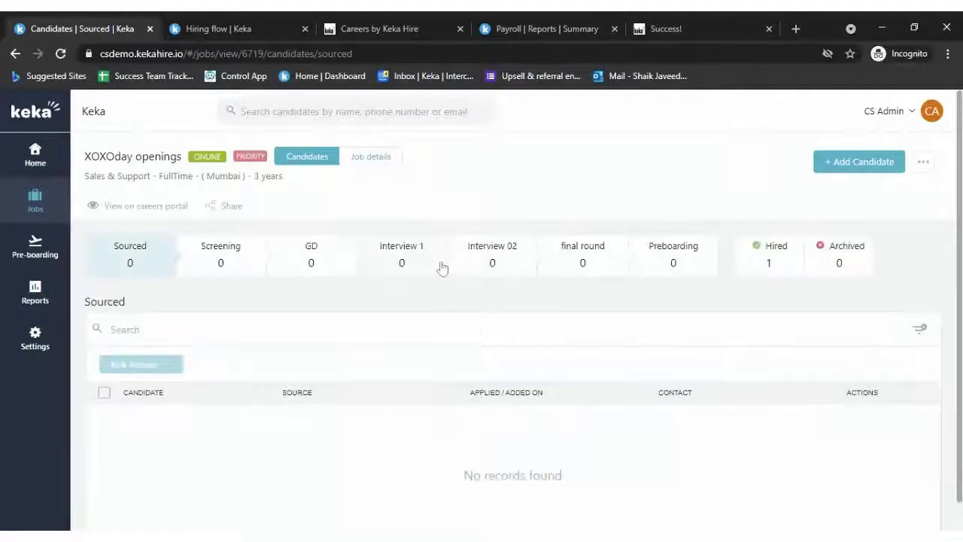
- Open the Hired stage's candidate and expand their screening scorecard
click(404, 258)
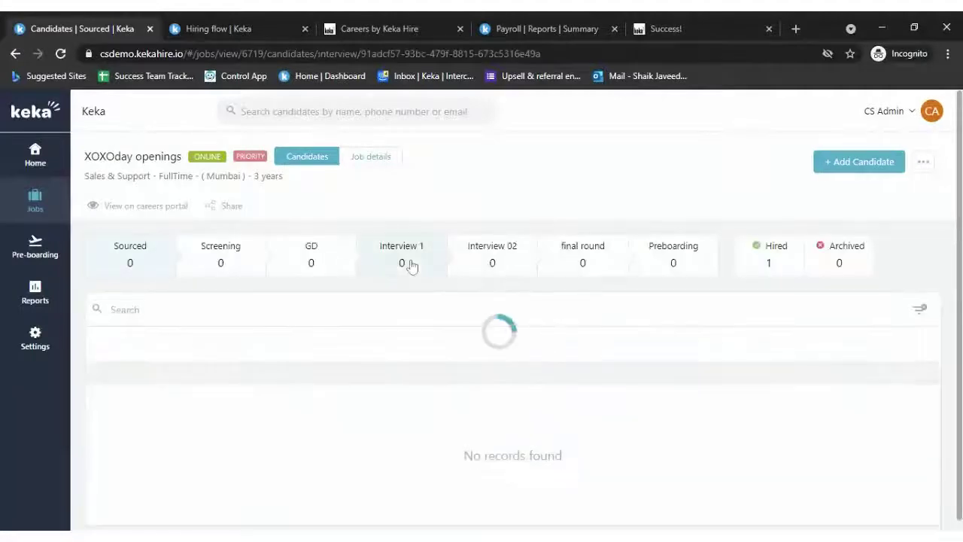
click(787, 255)
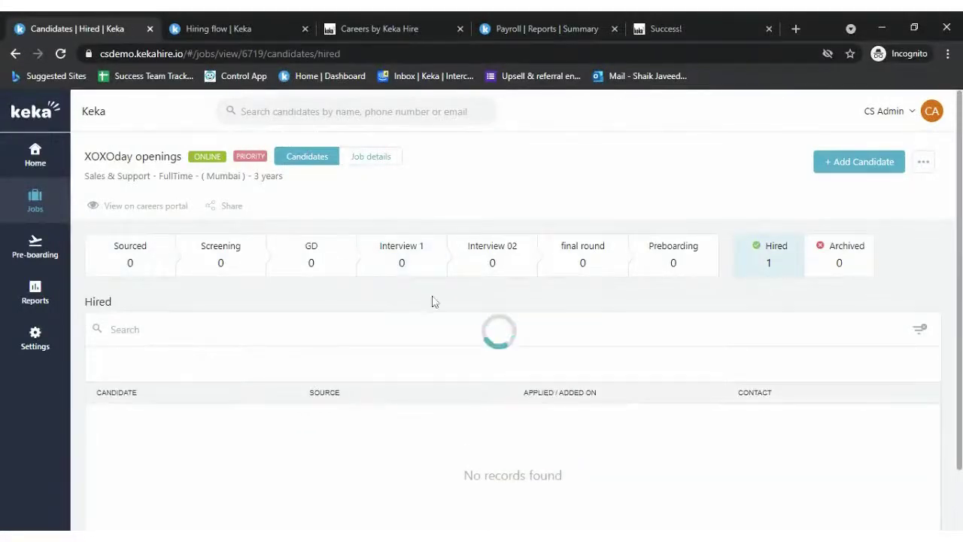
click(111, 427)
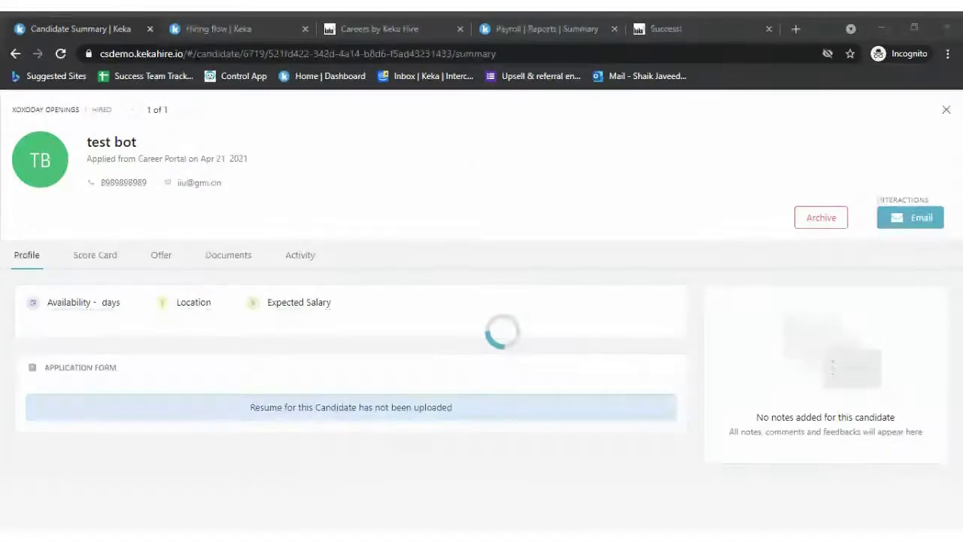
click(92, 256)
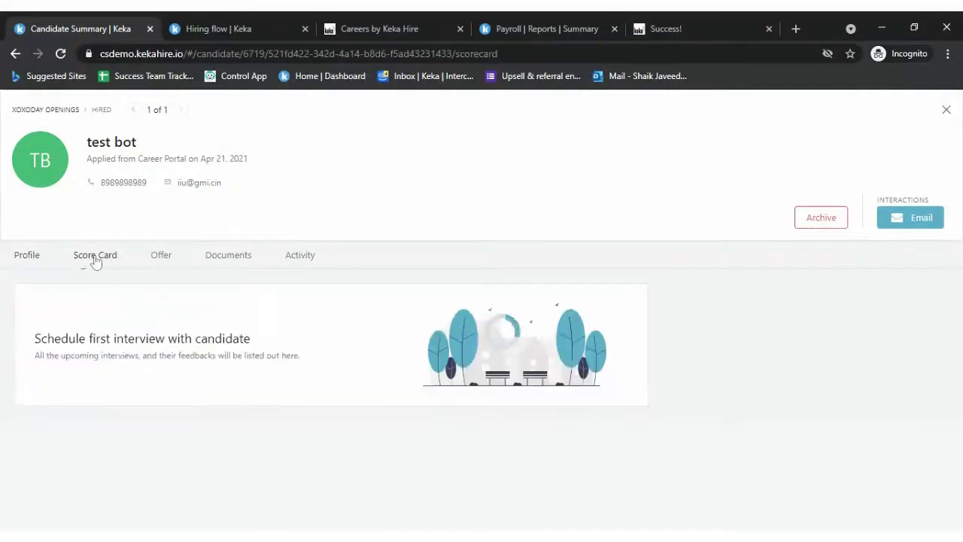
scroll(336, 407, down, 1)
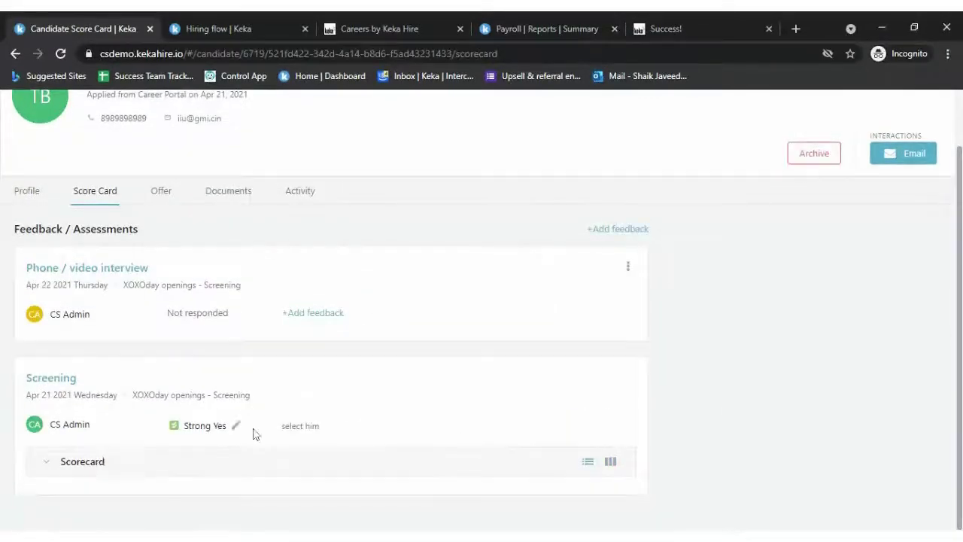
click(46, 466)
- Review the Average and Good screening ratings, then return to the profile and close it
scroll(355, 398, down, 3)
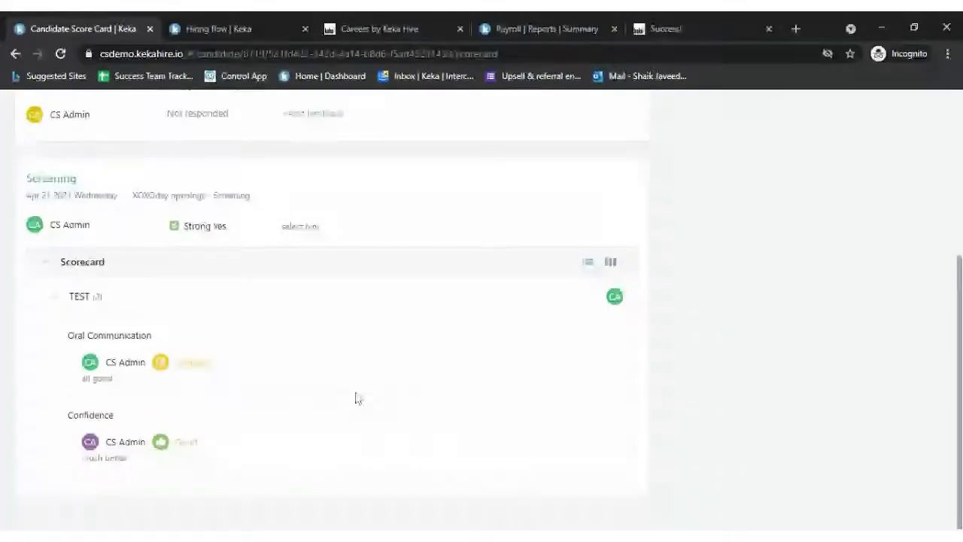
scroll(358, 397, down, 1)
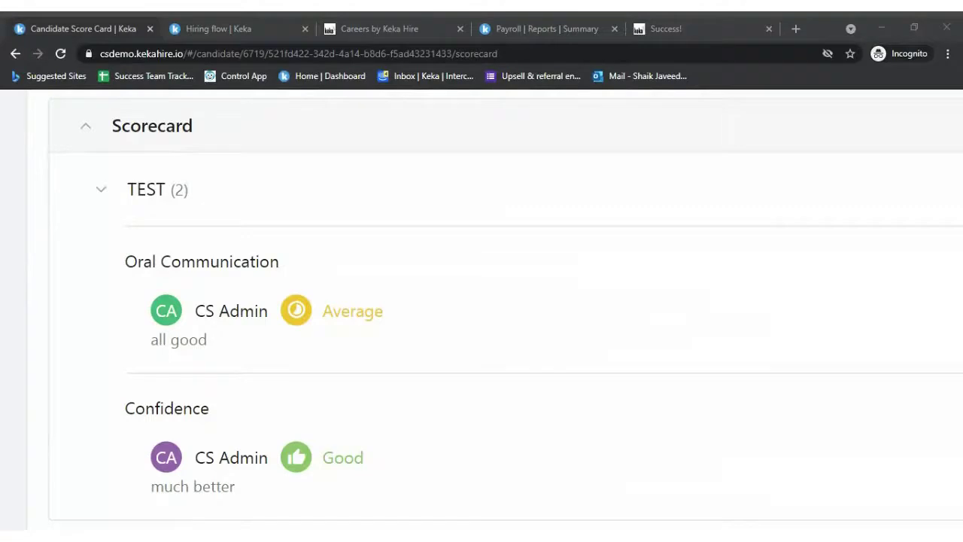
key(ctrl+minus)
key(ctrl+minus)
key(ctrl+minus)
key(ctrl+minus)
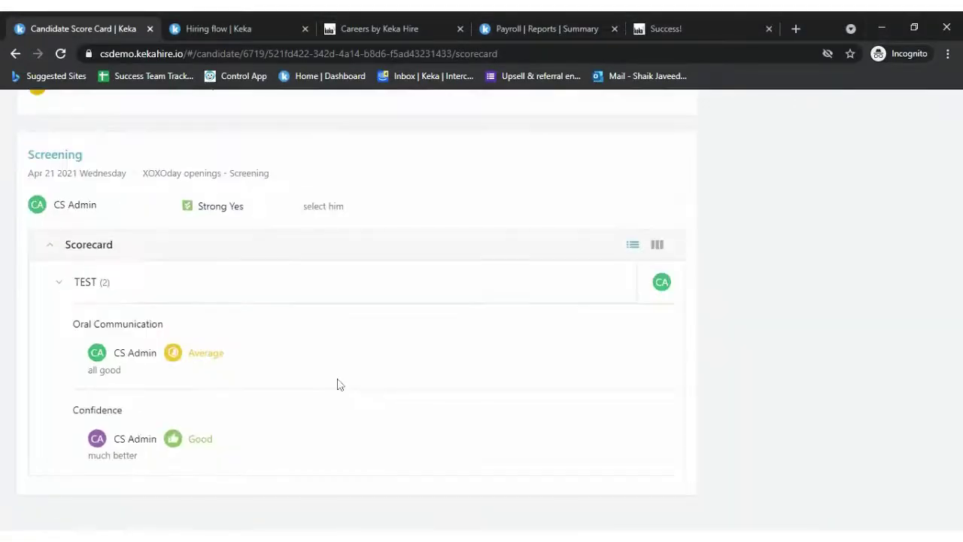
scroll(345, 361, up, 1)
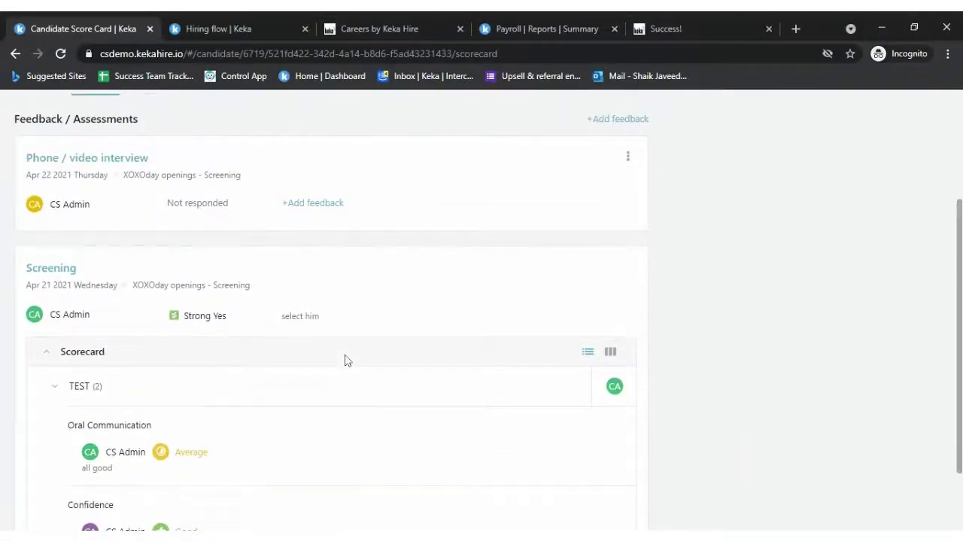
scroll(447, 231, up, 2)
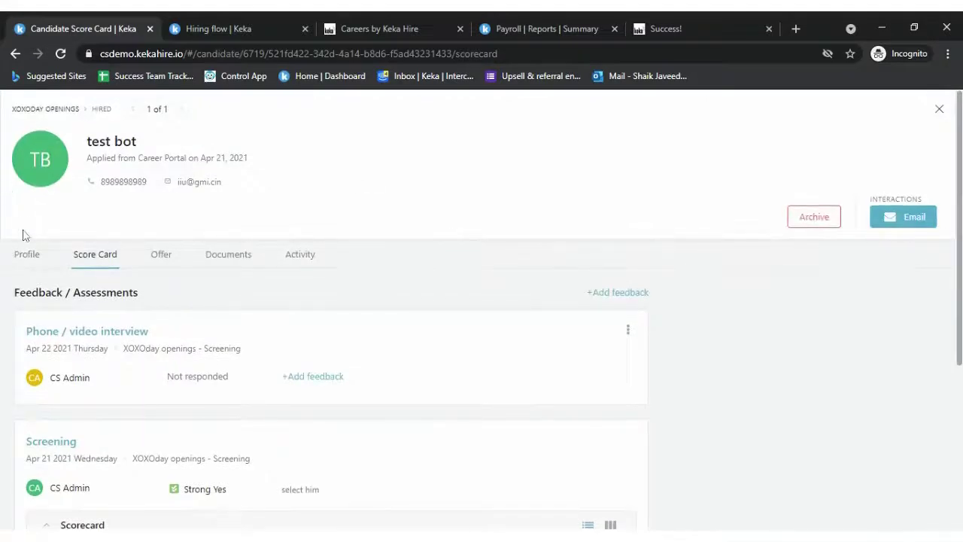
click(26, 254)
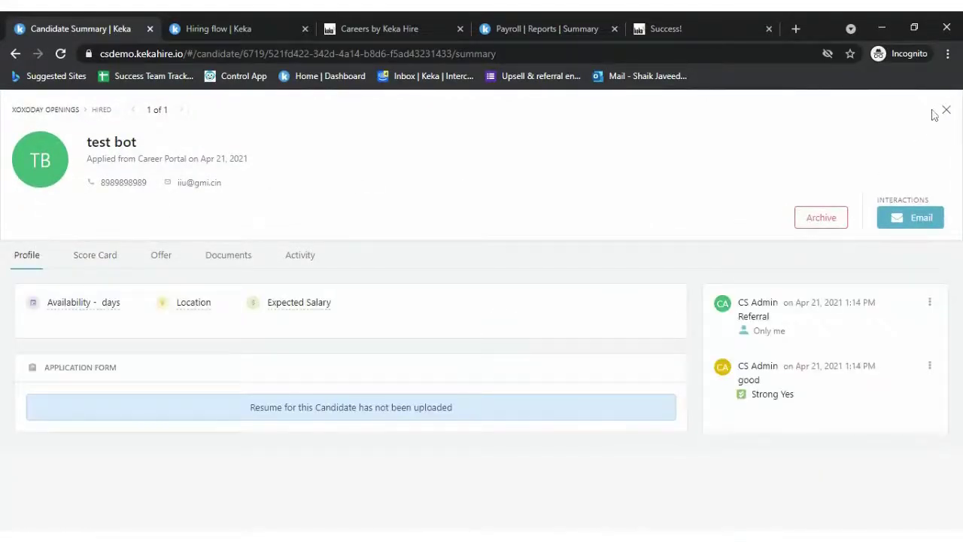
click(946, 110)
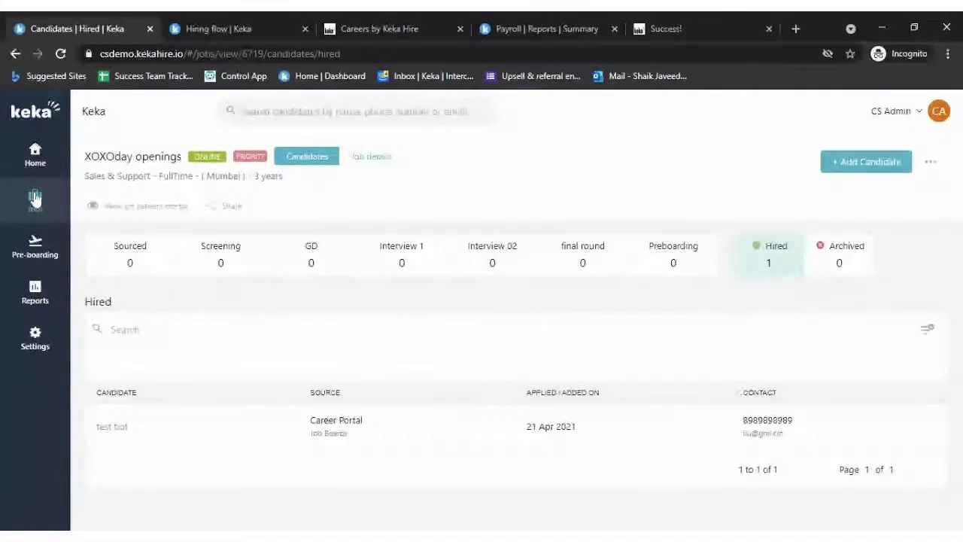
- From Jobs, open the Success Team Specialist job's only Interview 1 candidate's profile
click(34, 198)
scroll(531, 298, down, 5)
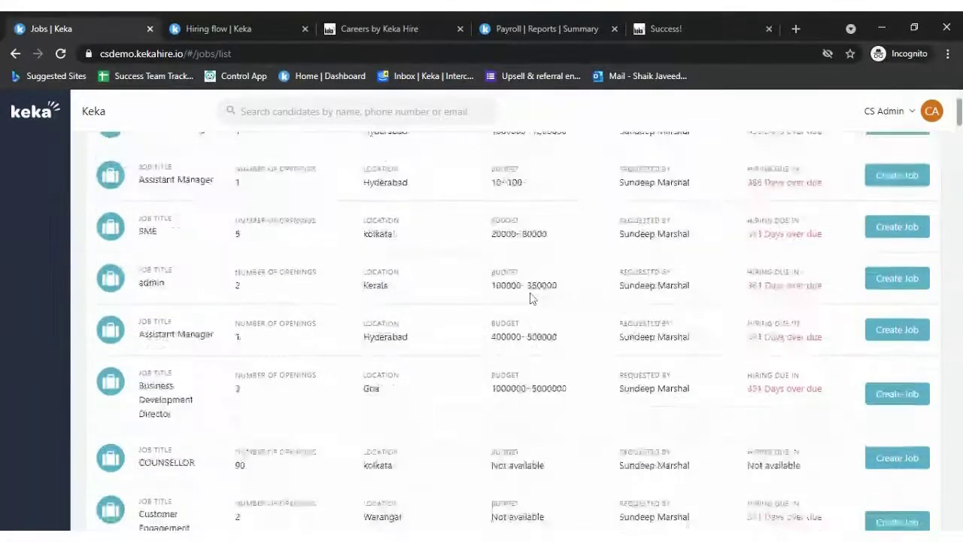
scroll(531, 298, down, 10)
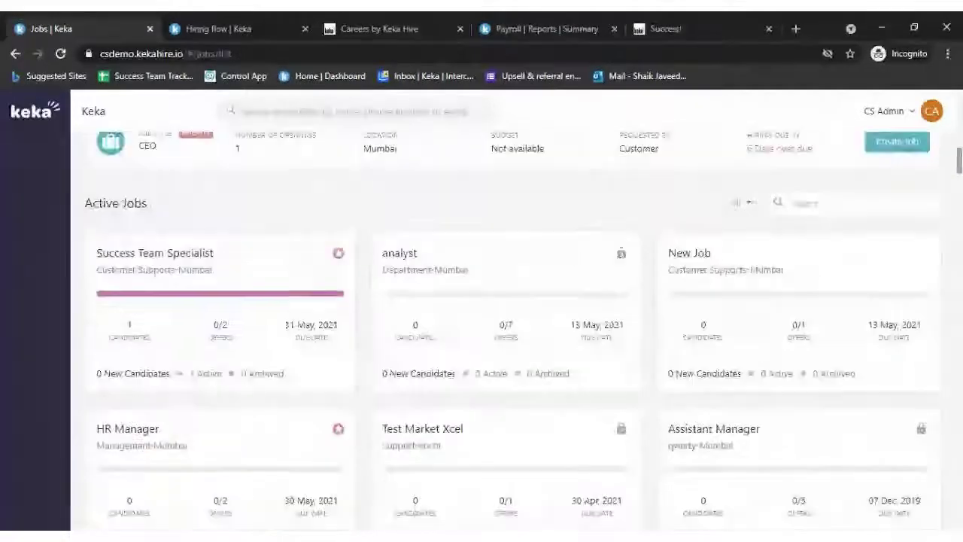
click(135, 252)
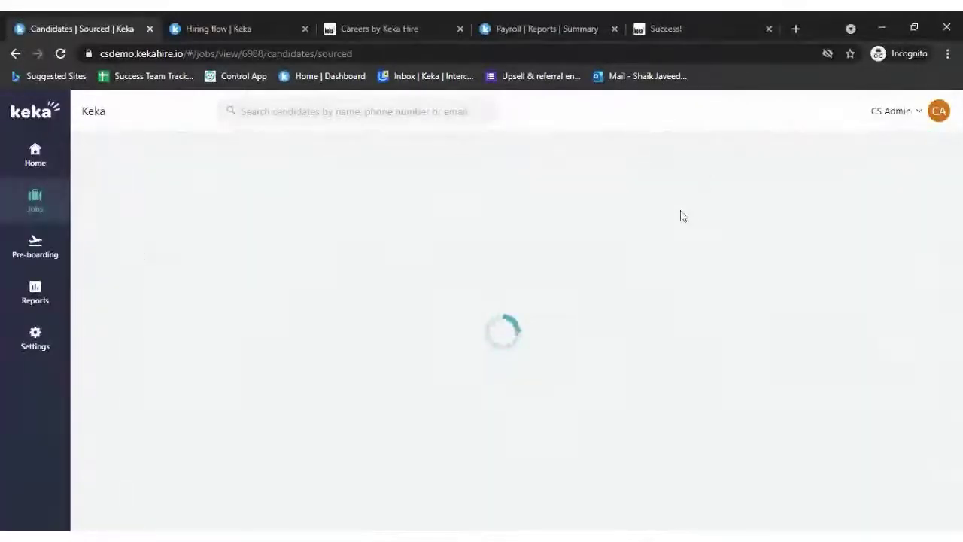
click(464, 267)
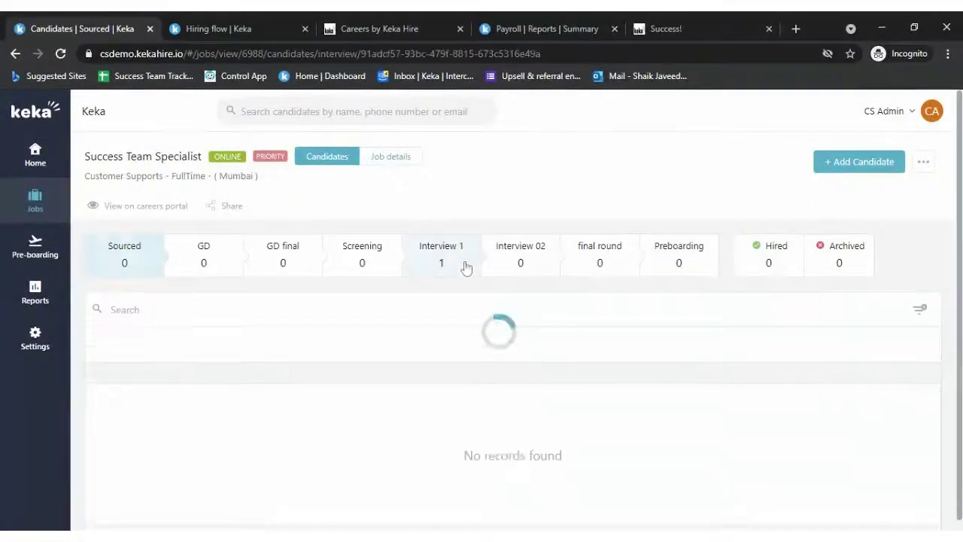
click(165, 427)
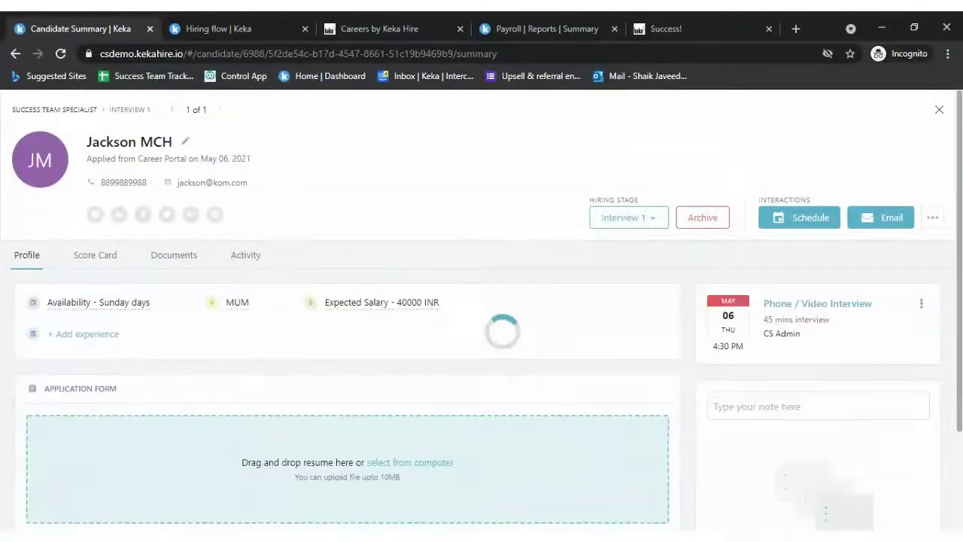
- Set the note's visibility to Only me, change its text to '#Referral', and add it
click(818, 406)
scroll(818, 406, down, 2)
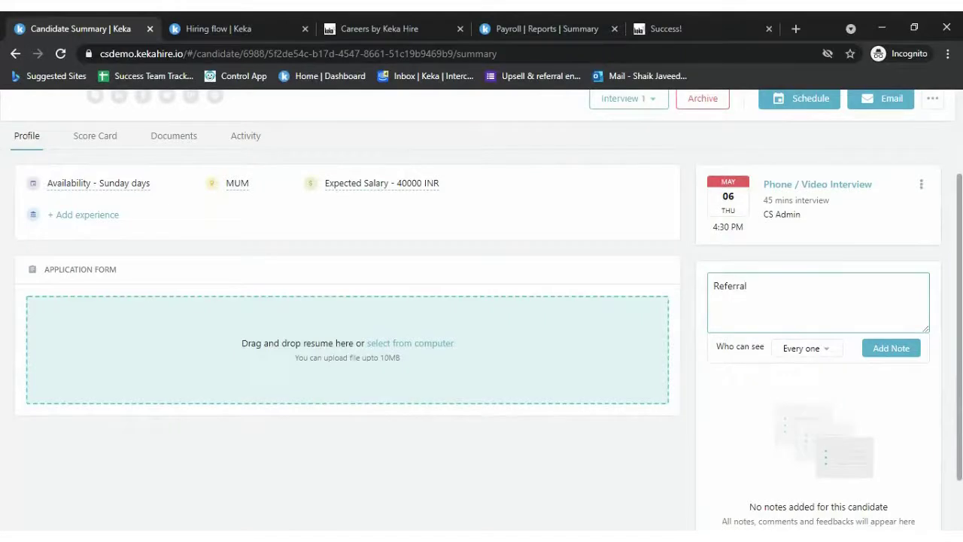
click(821, 356)
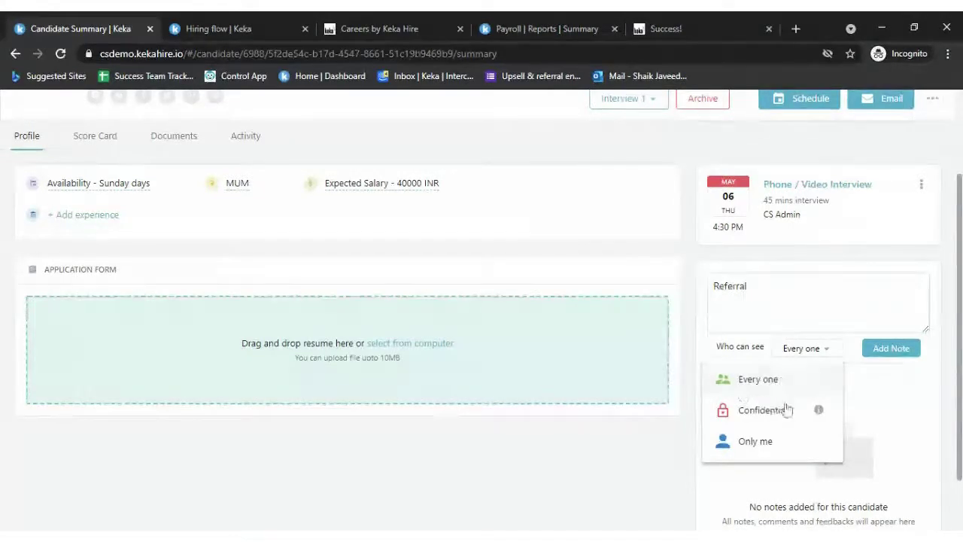
mouse_move(818, 412)
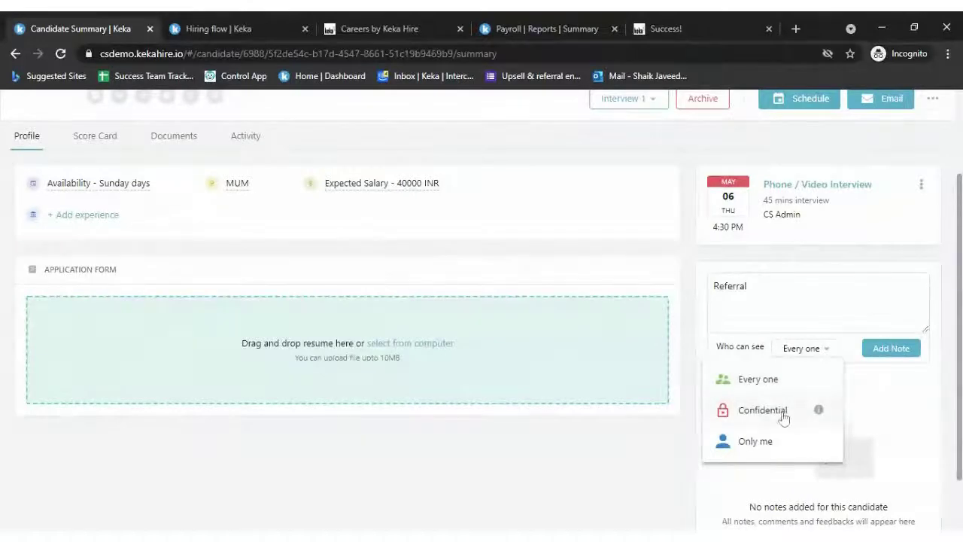
click(756, 441)
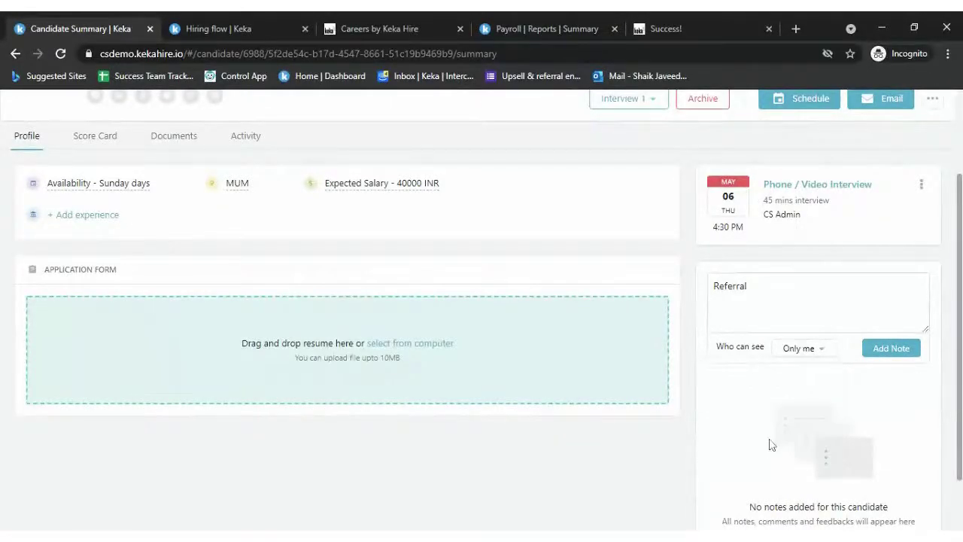
click(753, 301)
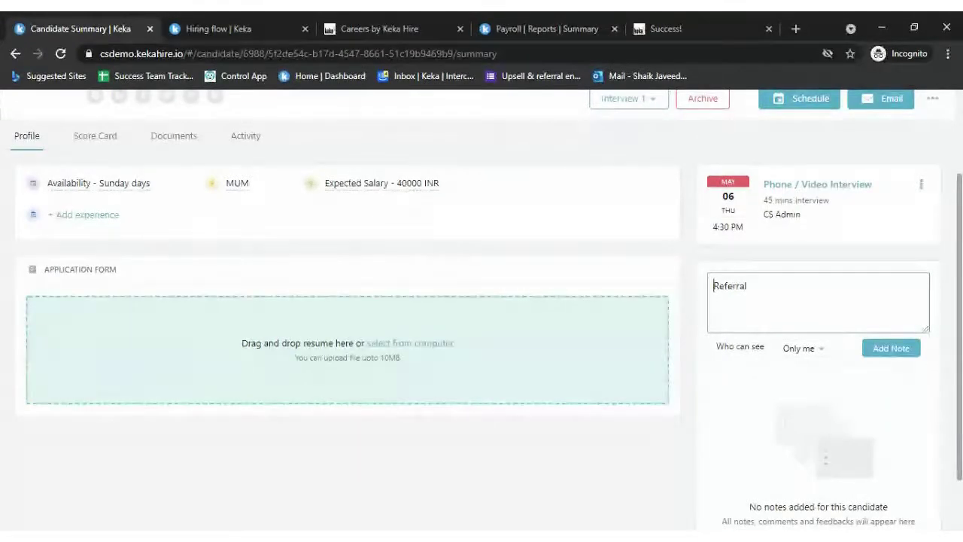
text(#)
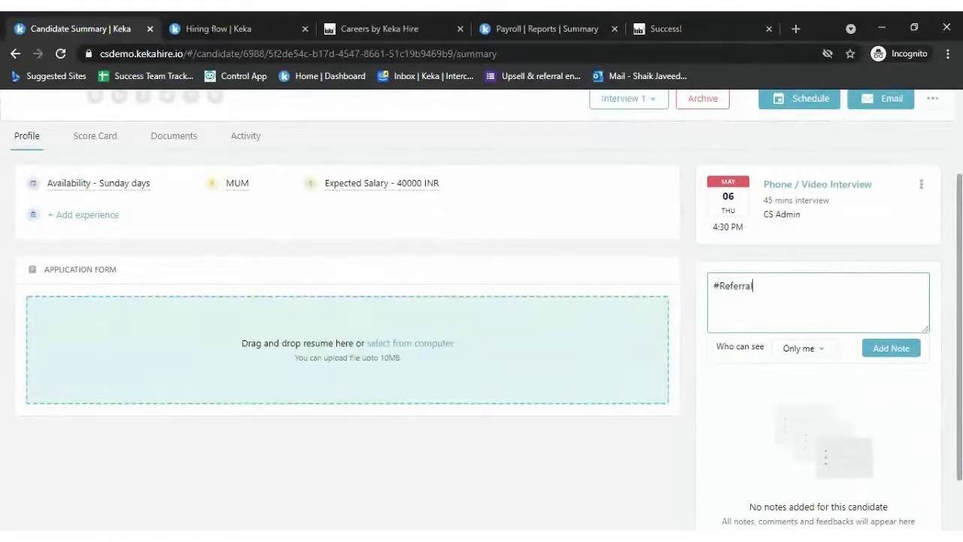
click(913, 349)
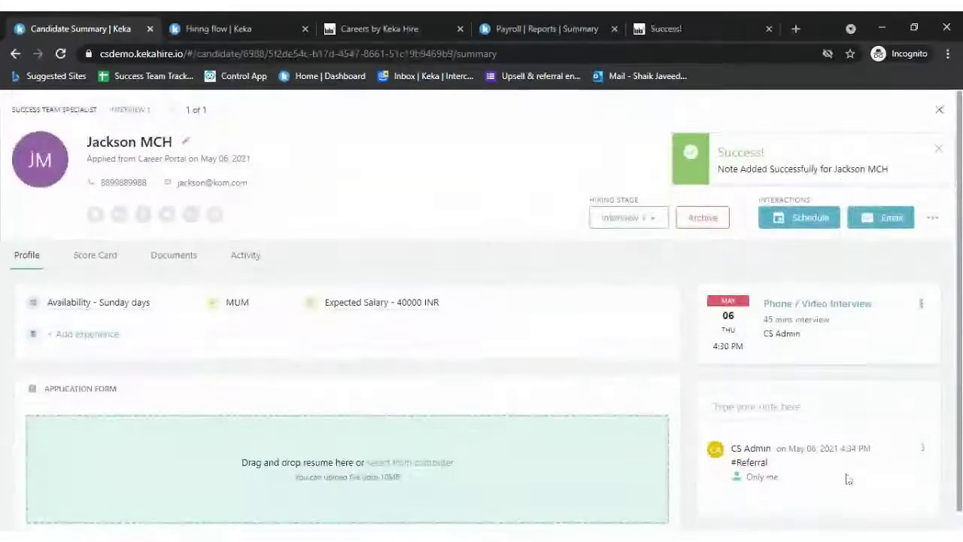
scroll(847, 482, down, 1)
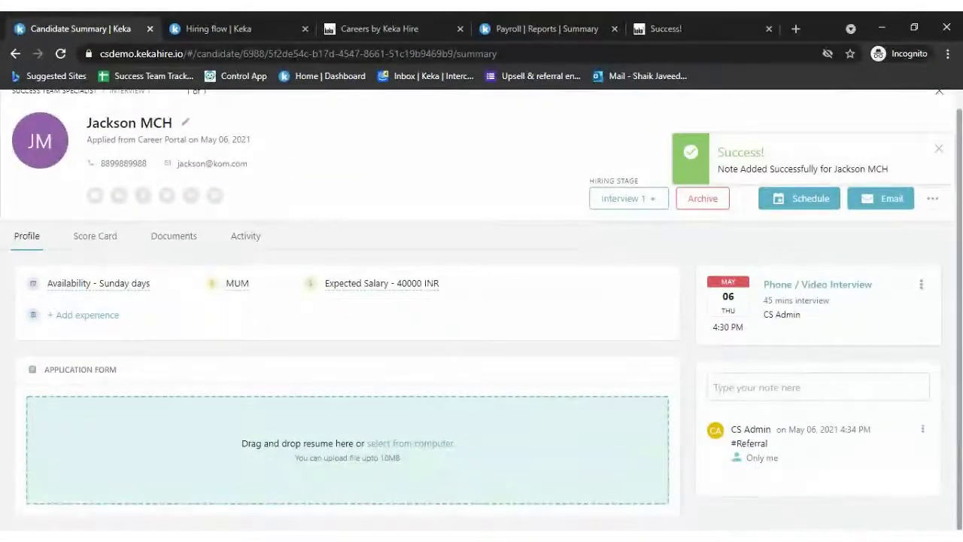
scroll(585, 366, up, 1)
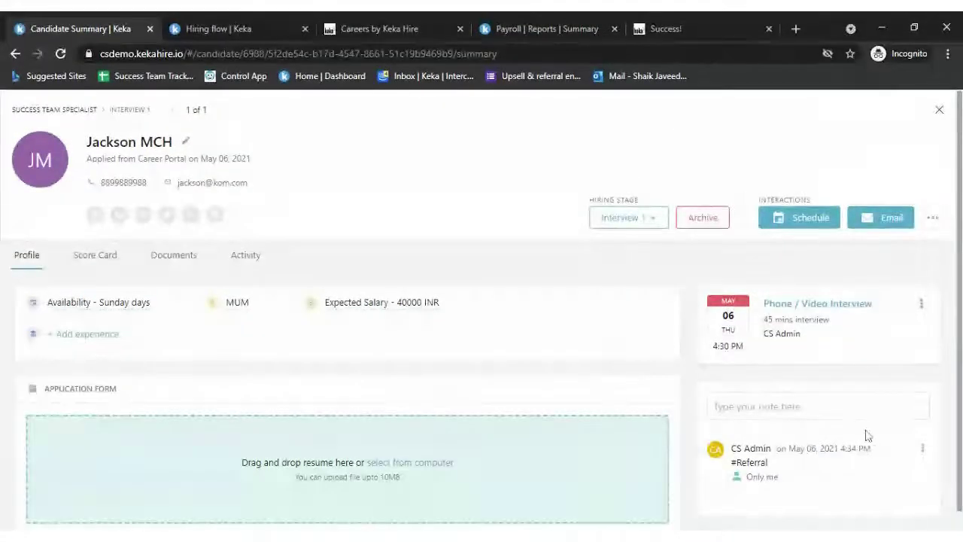
scroll(858, 429, down, 1)
click(831, 374)
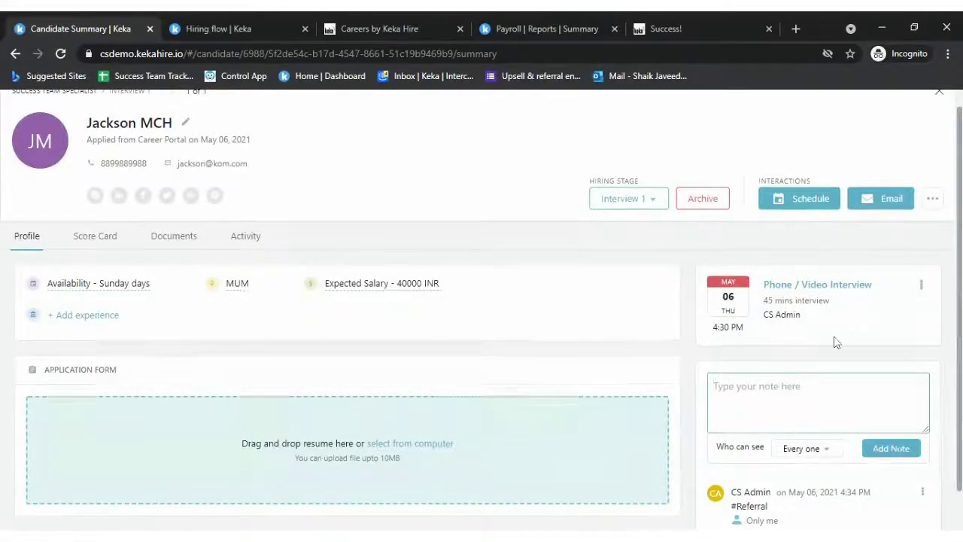
scroll(835, 340, up, 1)
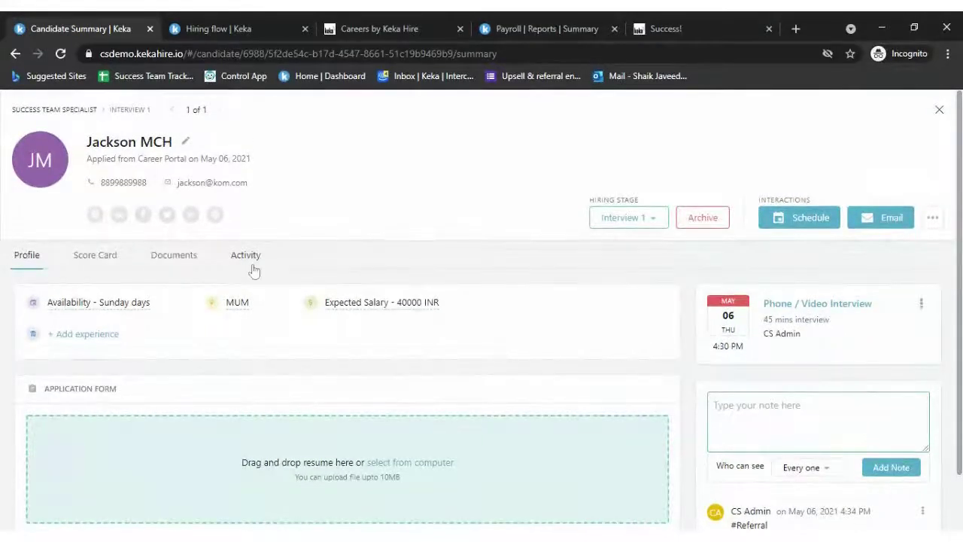
click(933, 220)
click(866, 173)
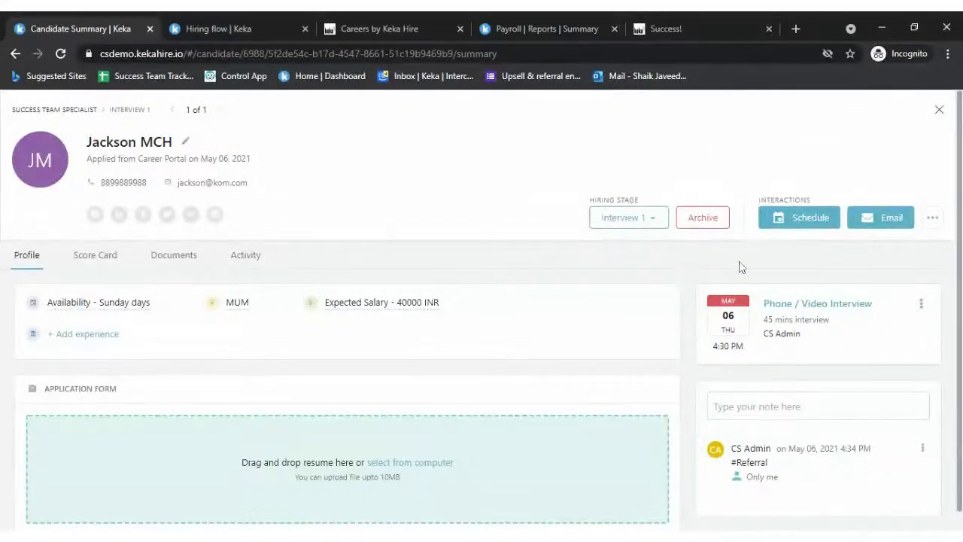
click(933, 218)
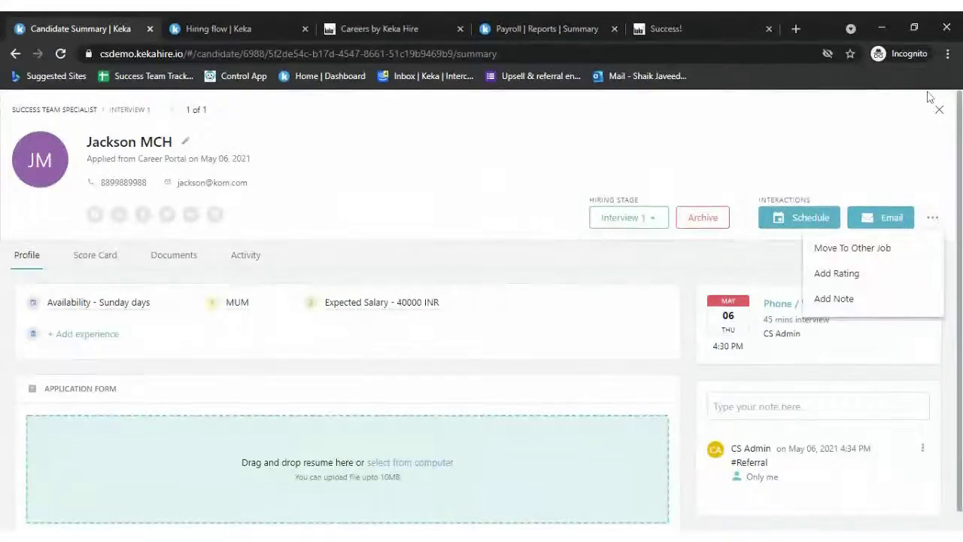
click(885, 255)
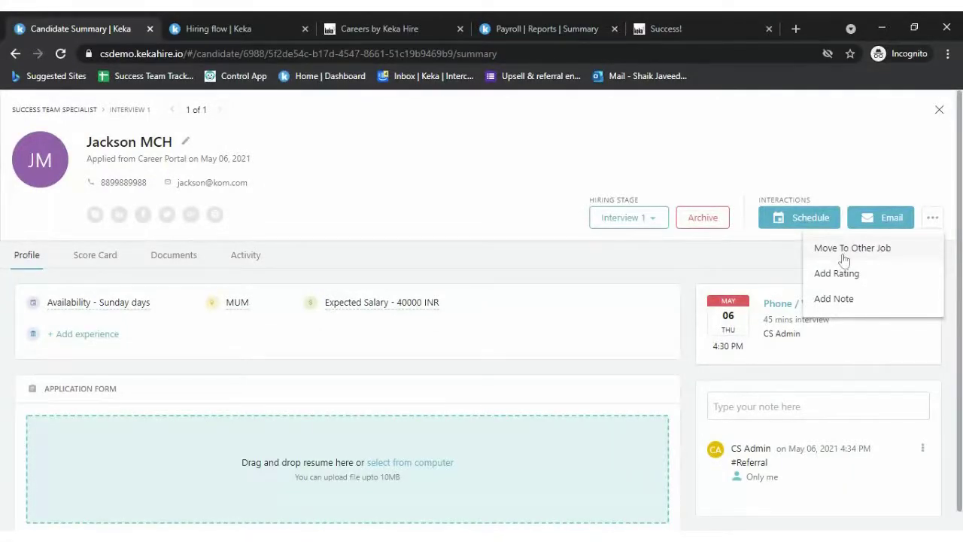
click(756, 259)
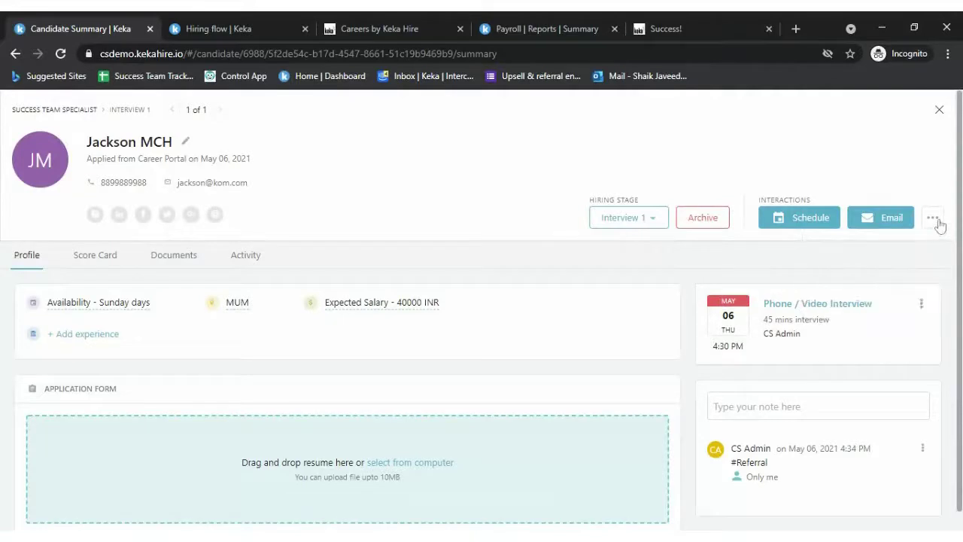
- Start moving the candidate to HR Manager, cancel without a stage, and close the profile
click(940, 227)
click(870, 256)
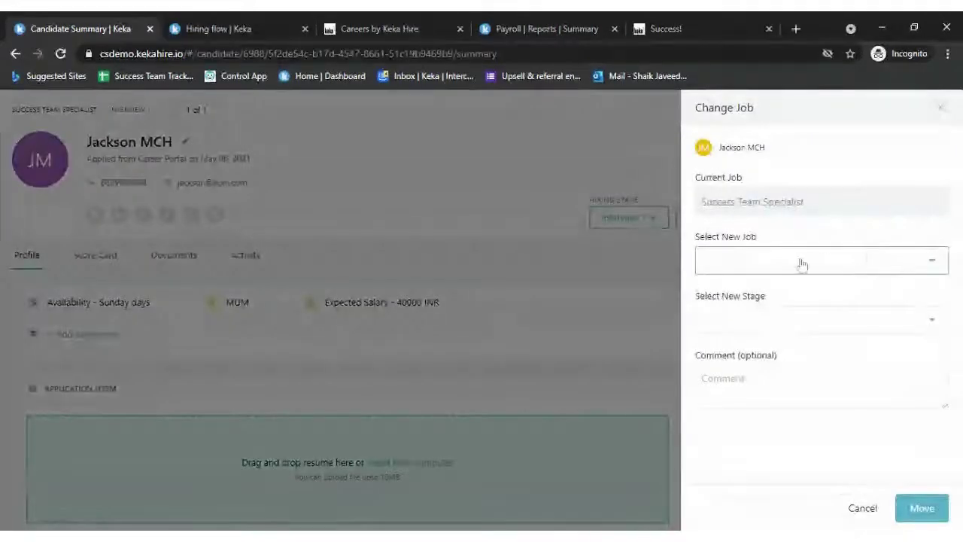
click(802, 264)
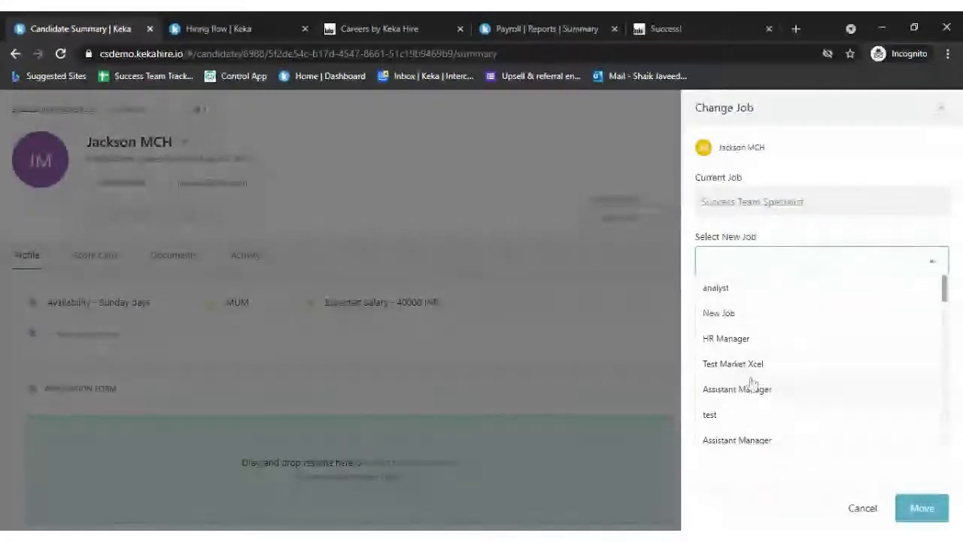
click(786, 472)
click(789, 342)
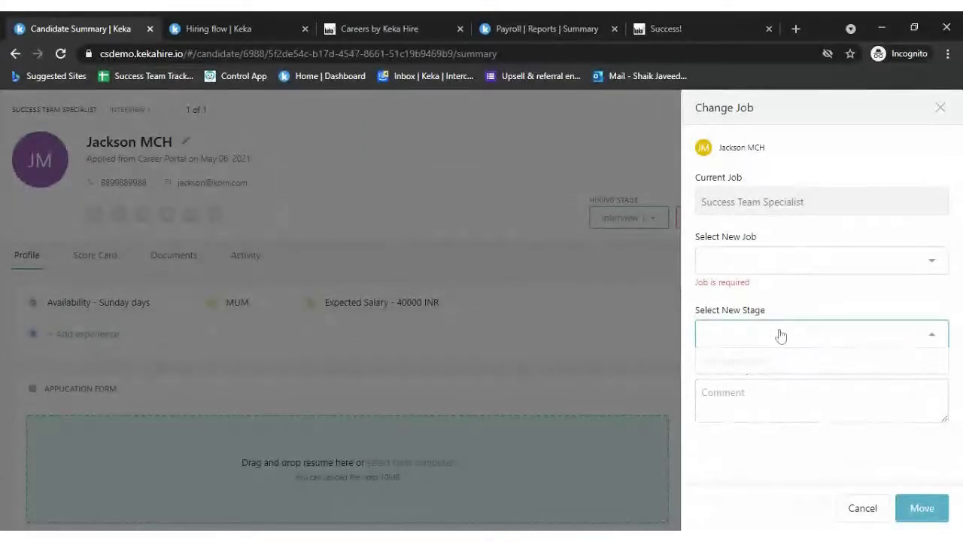
click(791, 267)
click(781, 338)
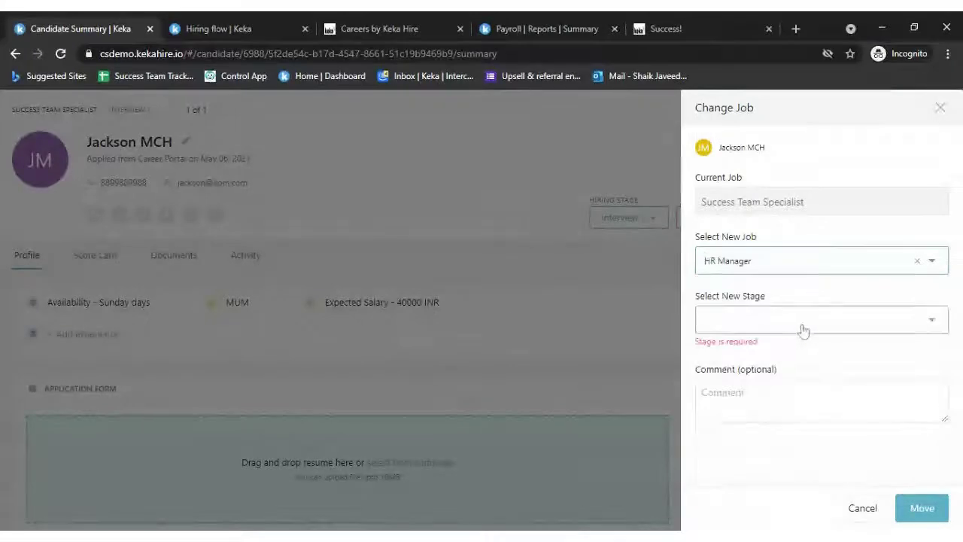
click(802, 326)
click(727, 512)
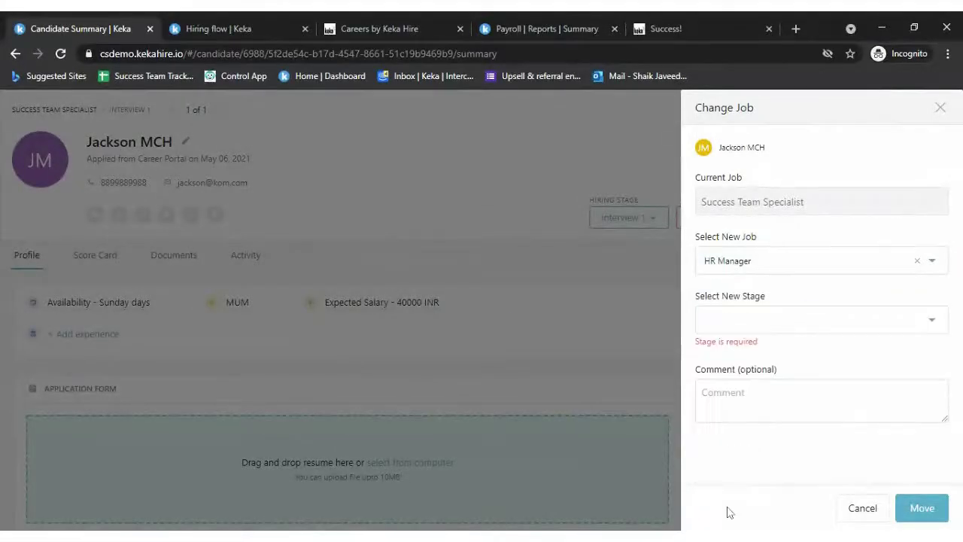
click(863, 508)
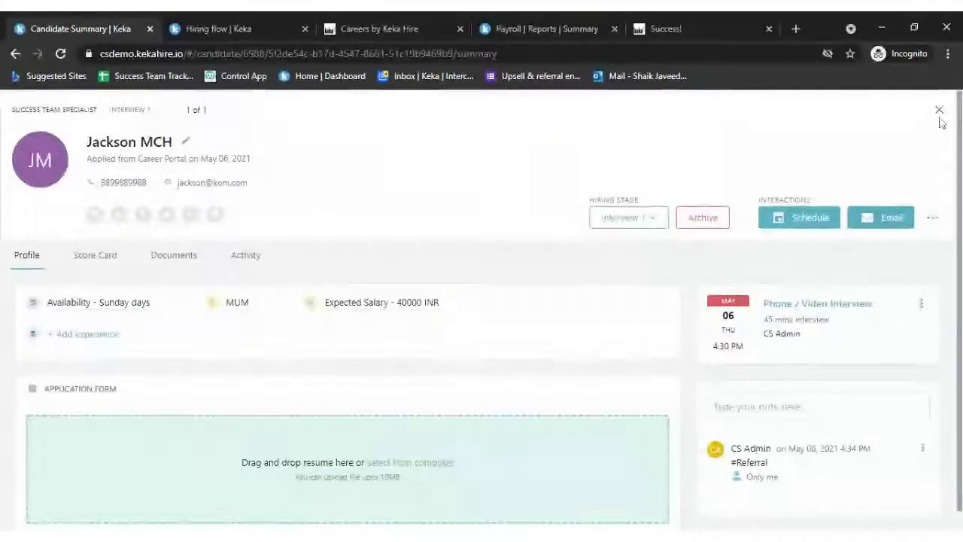
click(940, 113)
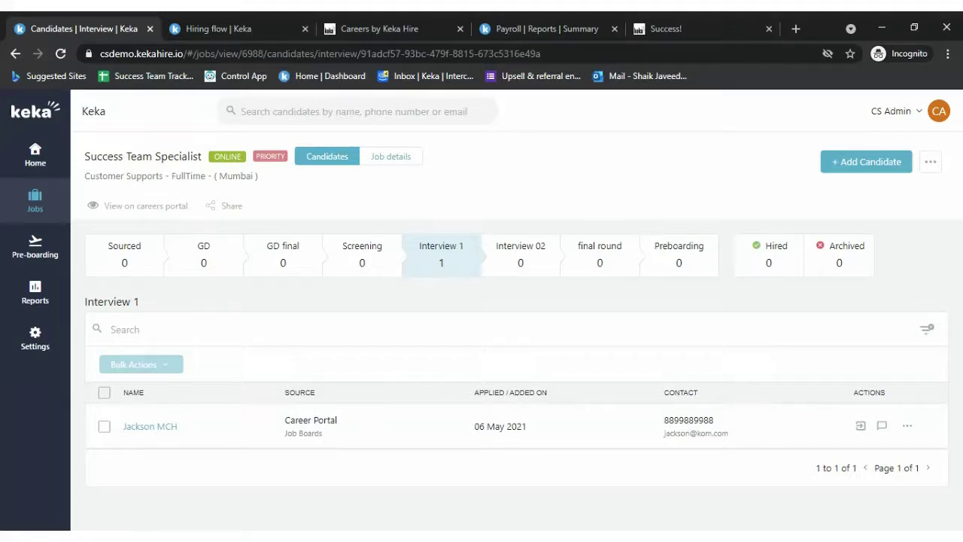
click(930, 164)
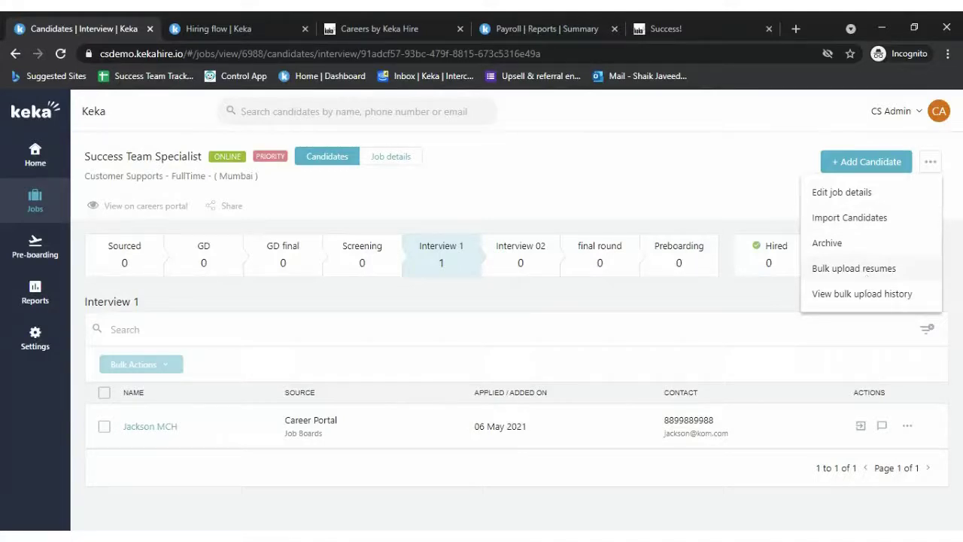
scroll(861, 205, up, 2)
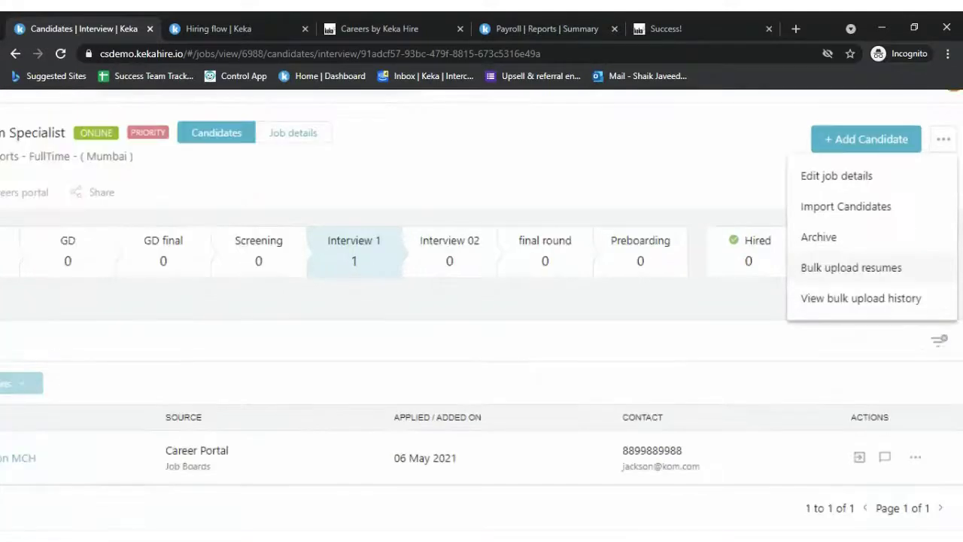
click(861, 205)
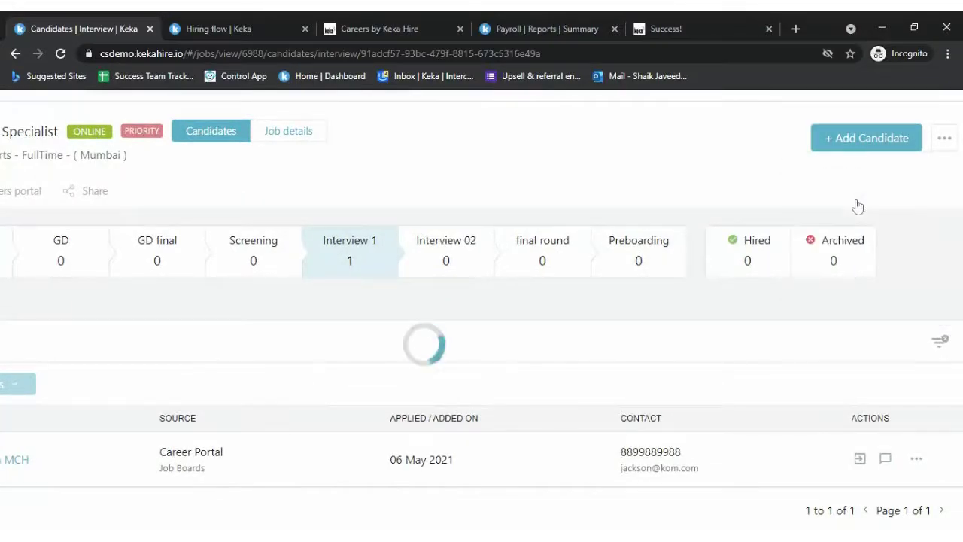
scroll(681, 247, up, 5)
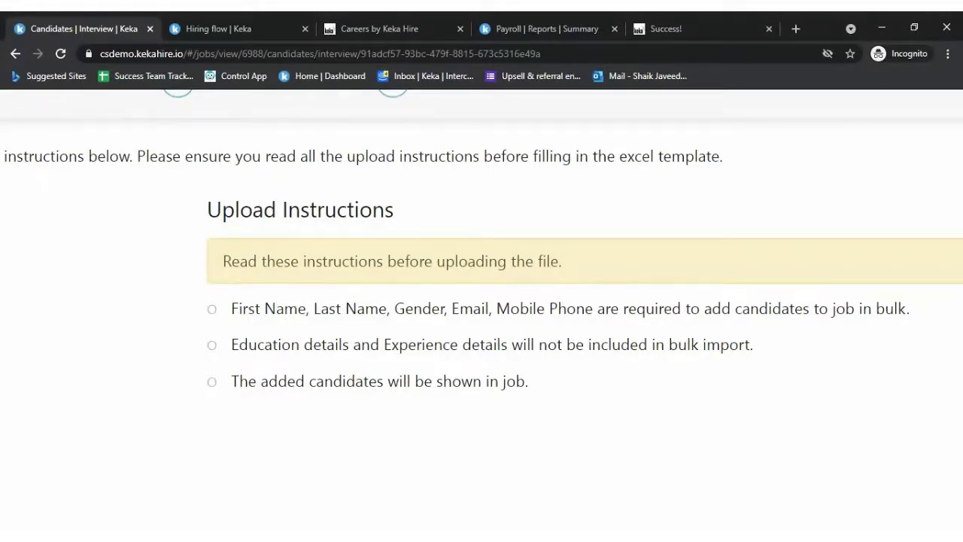
key(ctrl+minus)
key(ctrl+minus)
key(ctrl+minus)
key(ctrl+minus)
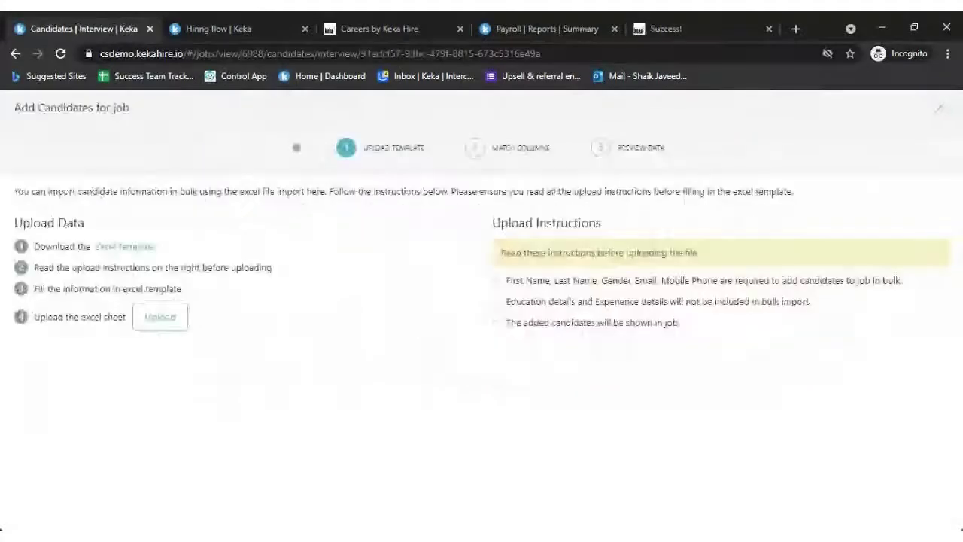
click(939, 108)
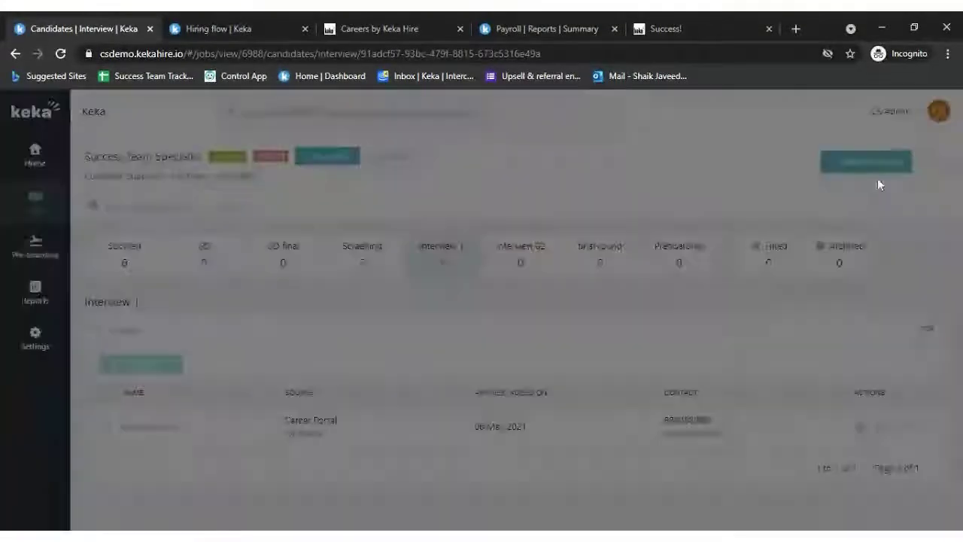
click(930, 161)
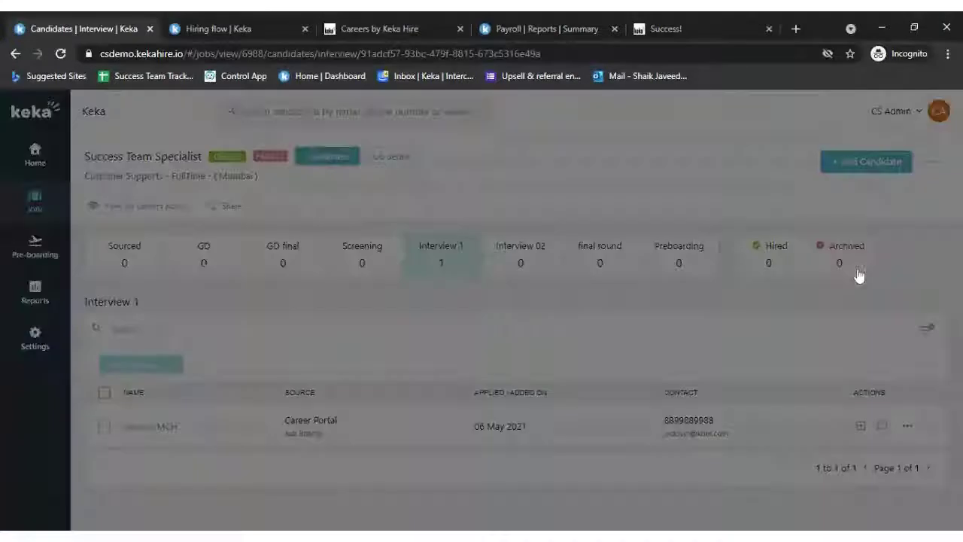
click(858, 268)
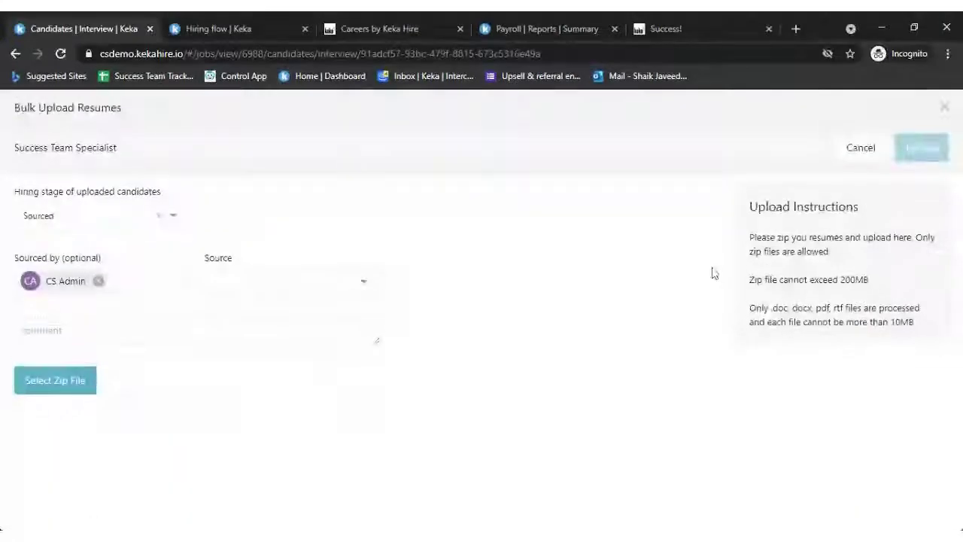
drag(761, 237, 832, 253)
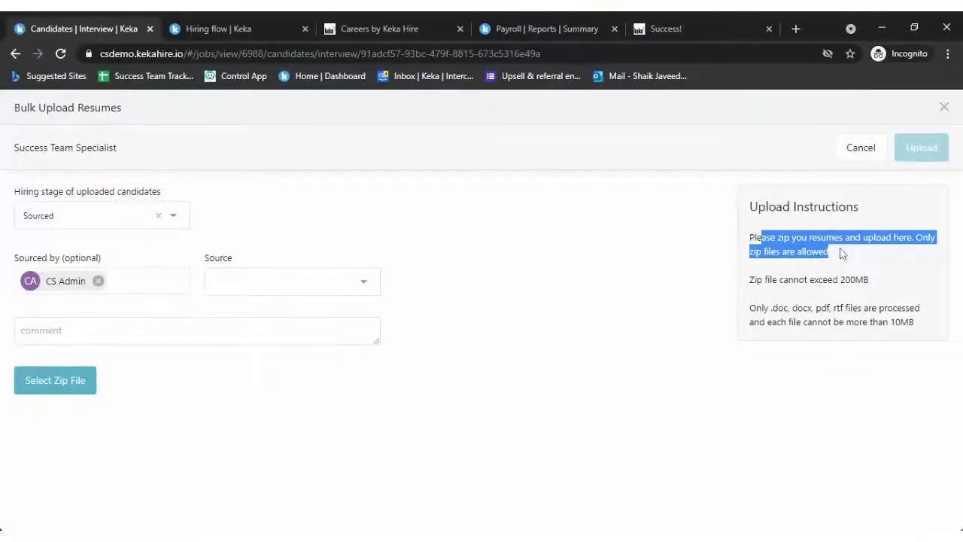
click(842, 256)
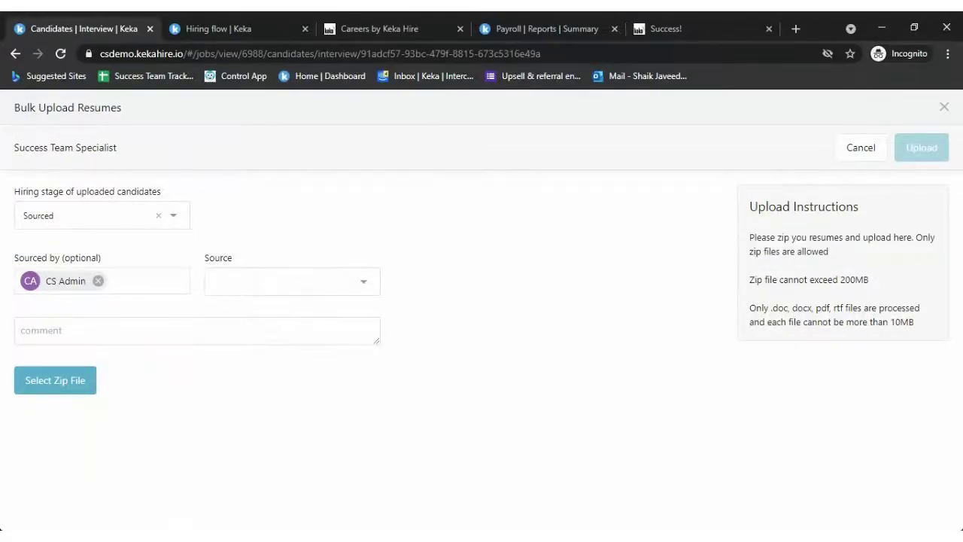
drag(749, 279, 878, 283)
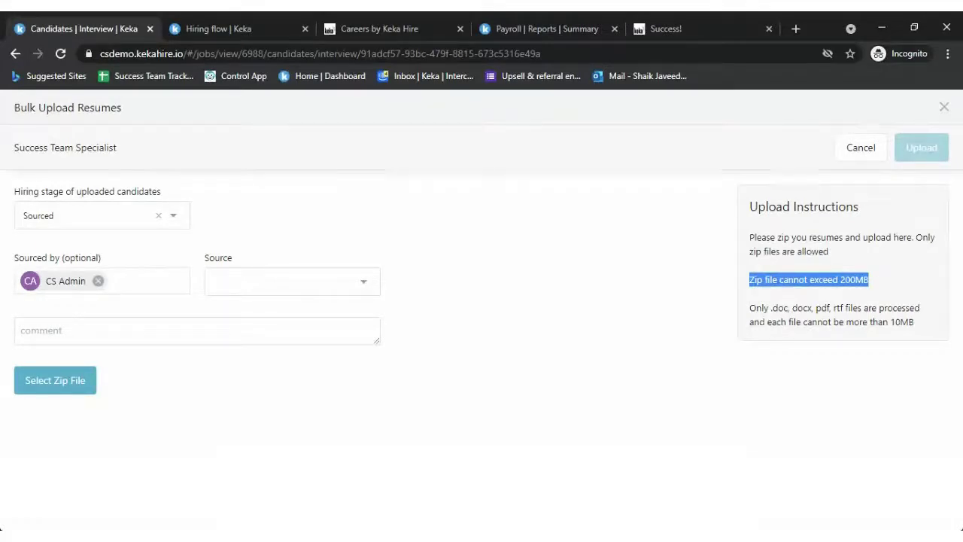
drag(771, 308, 877, 307)
click(877, 308)
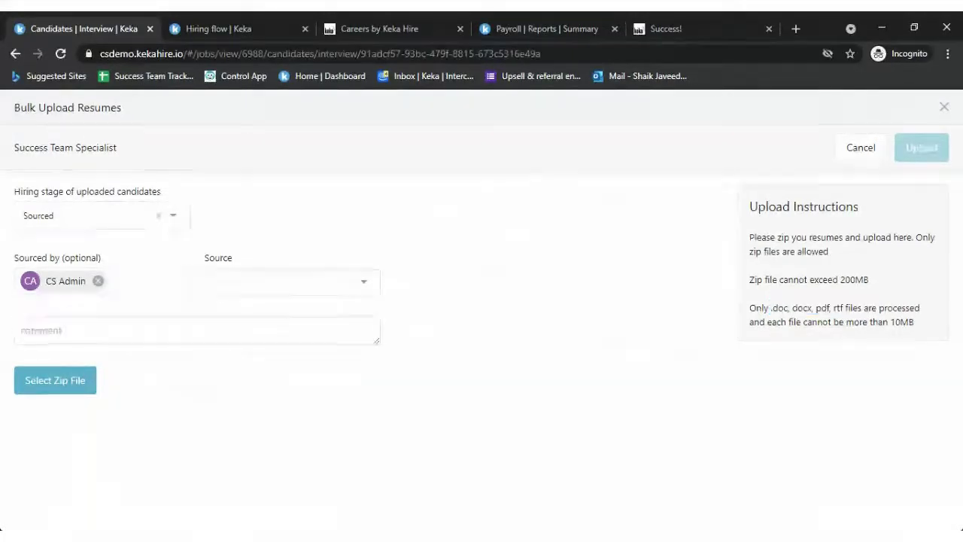
drag(901, 322, 957, 327)
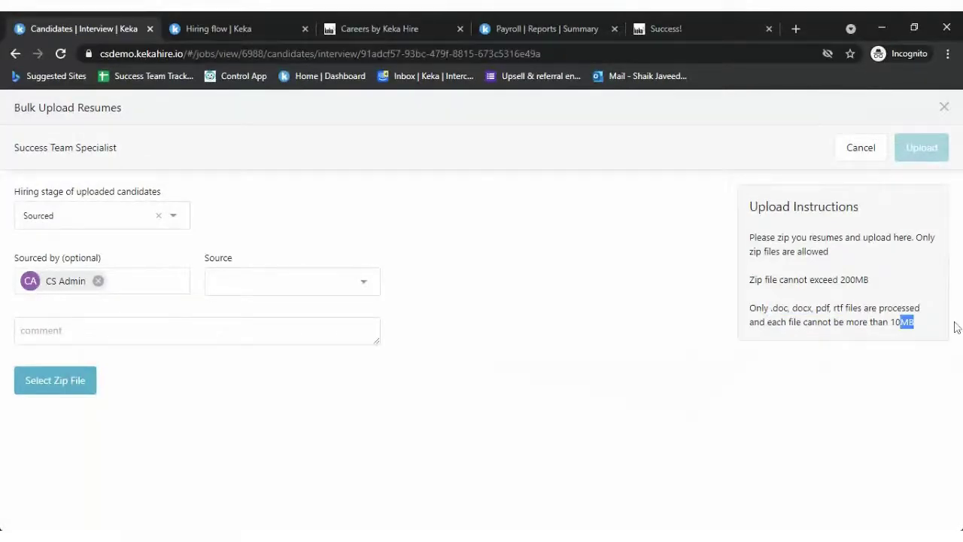
click(183, 225)
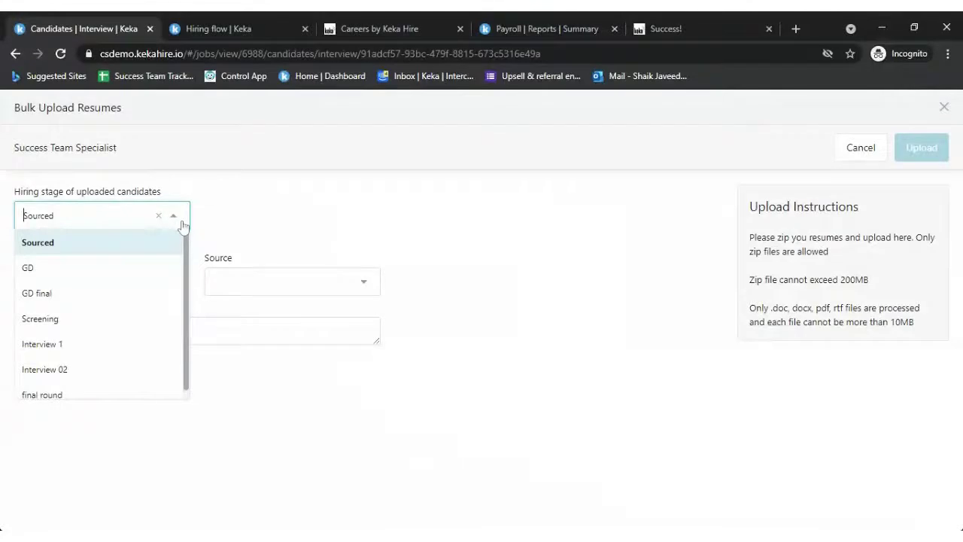
drag(35, 192, 197, 198)
click(221, 218)
click(175, 216)
click(324, 266)
click(332, 289)
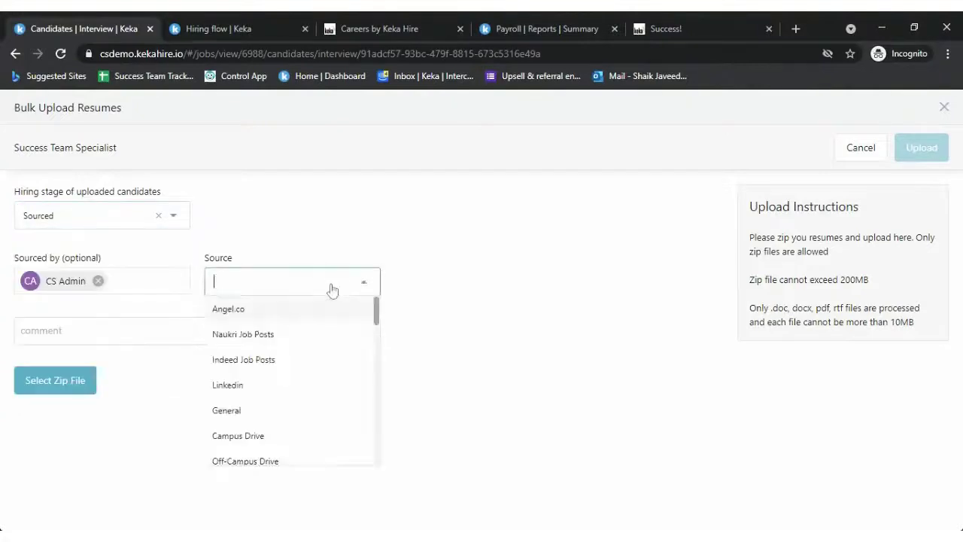
scroll(296, 361, down, 3)
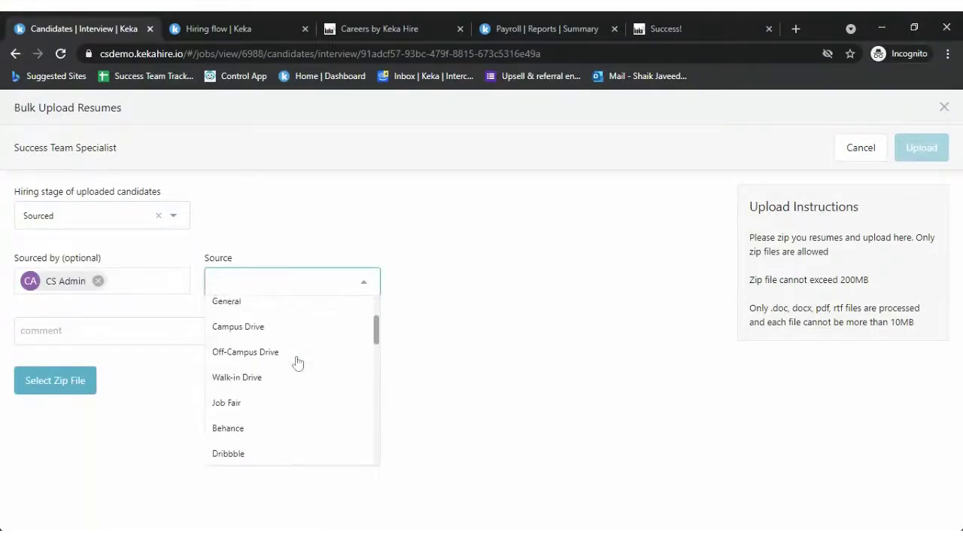
scroll(298, 363, up, 1)
scroll(297, 361, up, 2)
scroll(312, 359, down, 1)
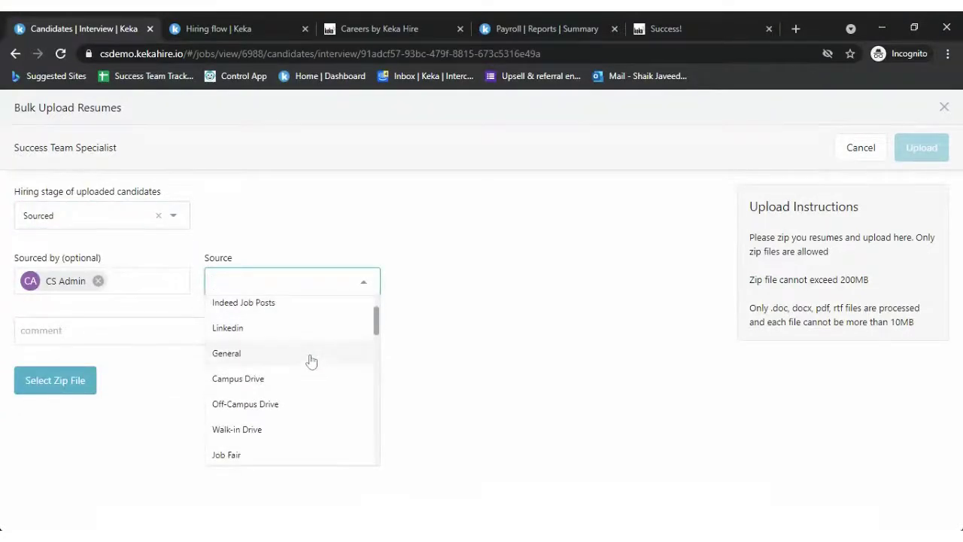
scroll(311, 361, down, 3)
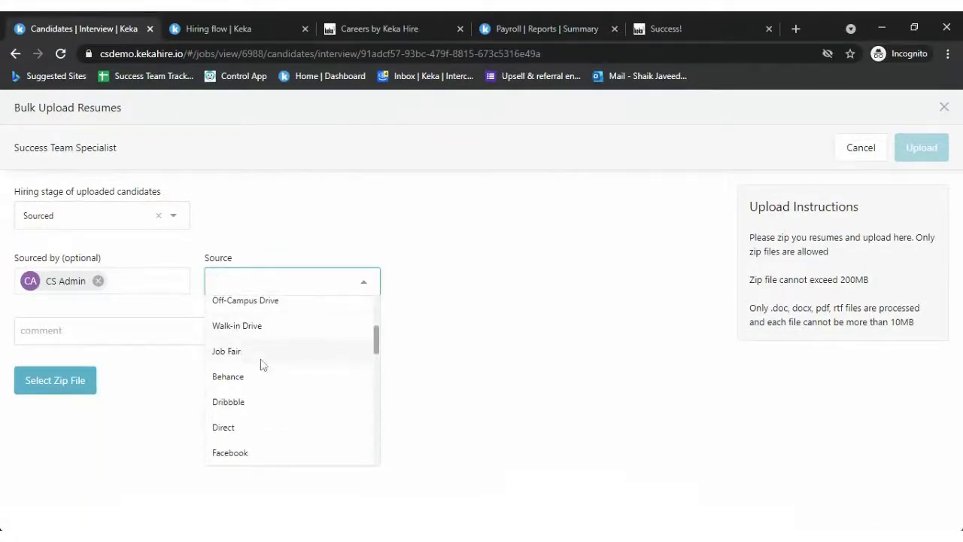
click(425, 207)
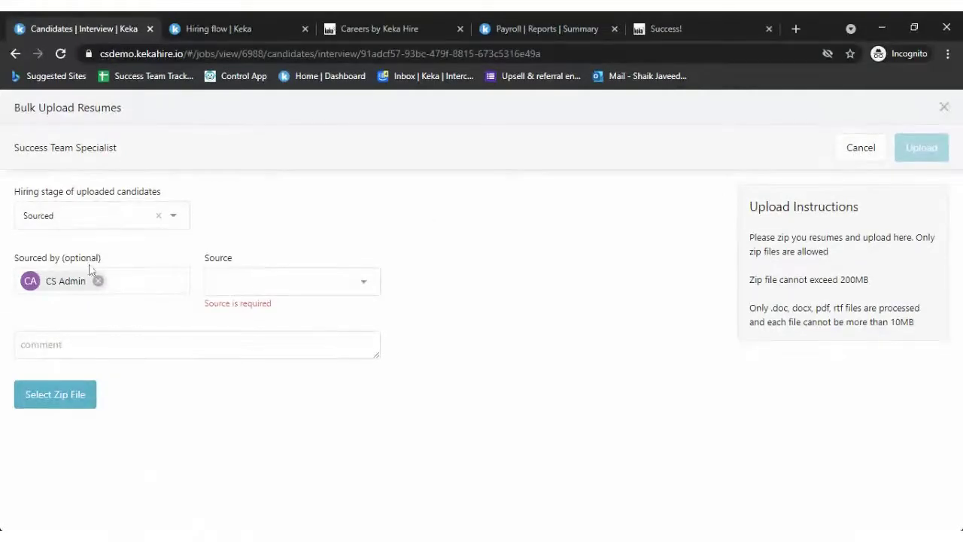
click(869, 149)
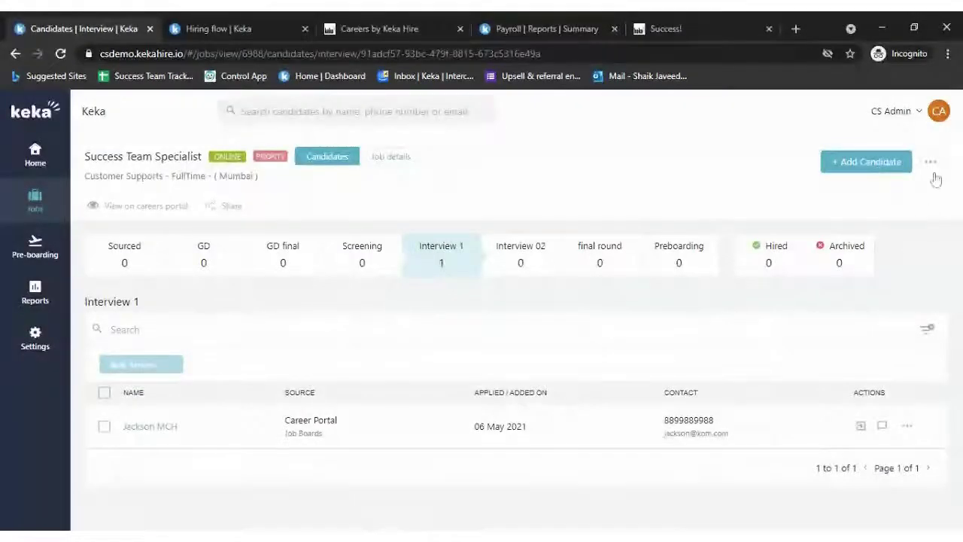
- Move the candidate from Interview 1 to the final round stage and view that stage
click(932, 166)
click(677, 182)
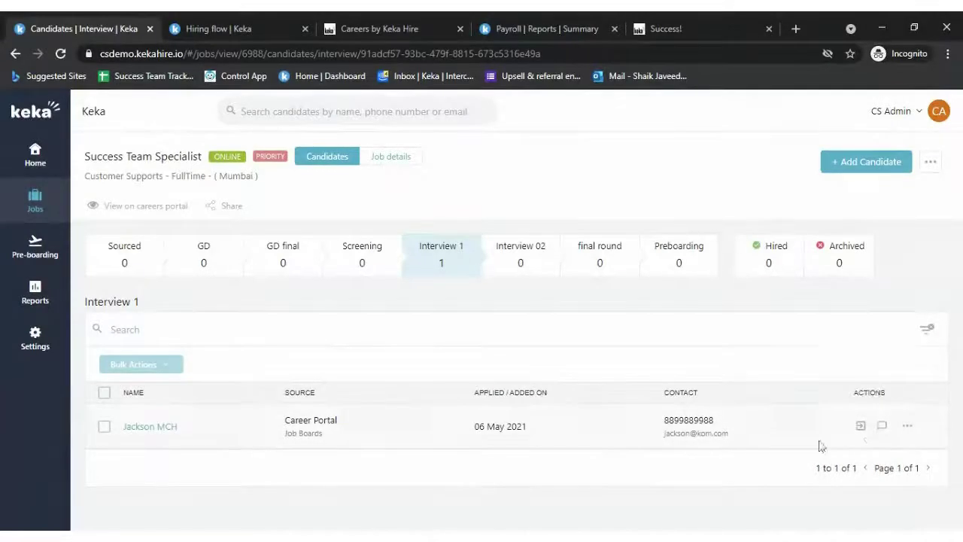
click(865, 429)
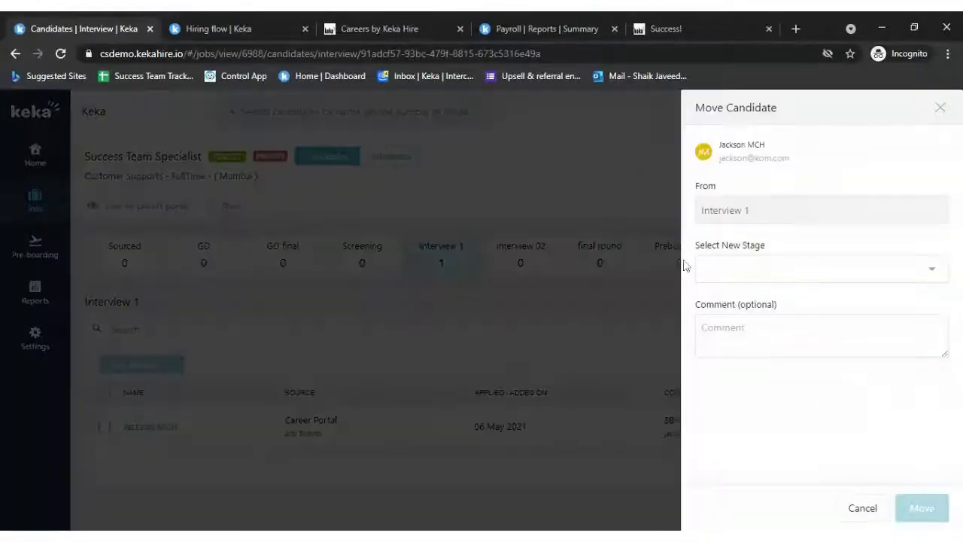
click(817, 266)
click(751, 424)
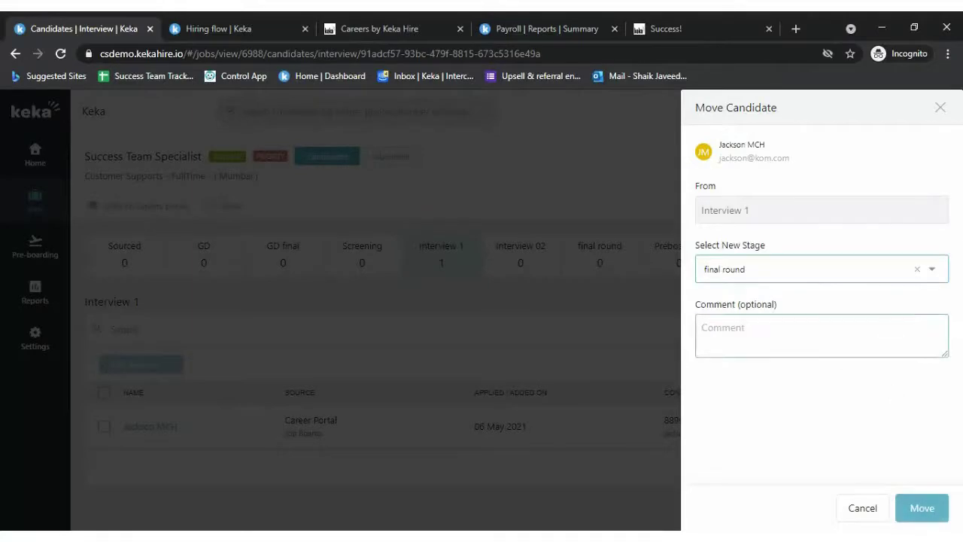
click(924, 507)
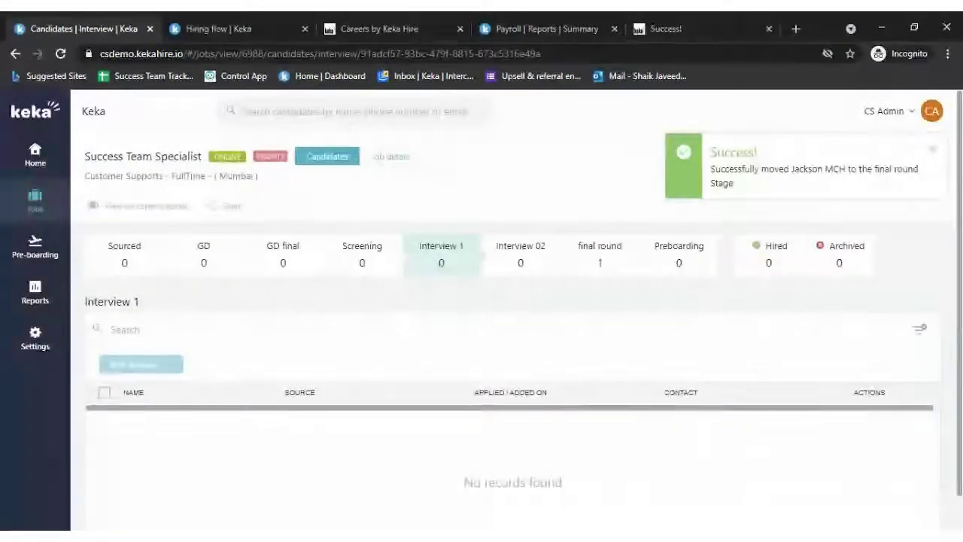
click(607, 256)
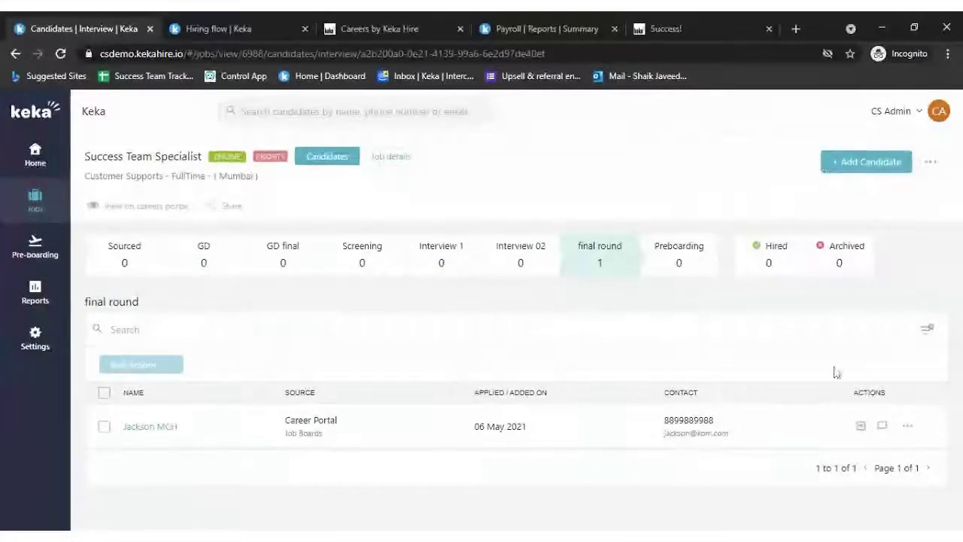
- Move the candidate from final round to Preboarding, confirming it, and view the Preboarding stage
click(908, 428)
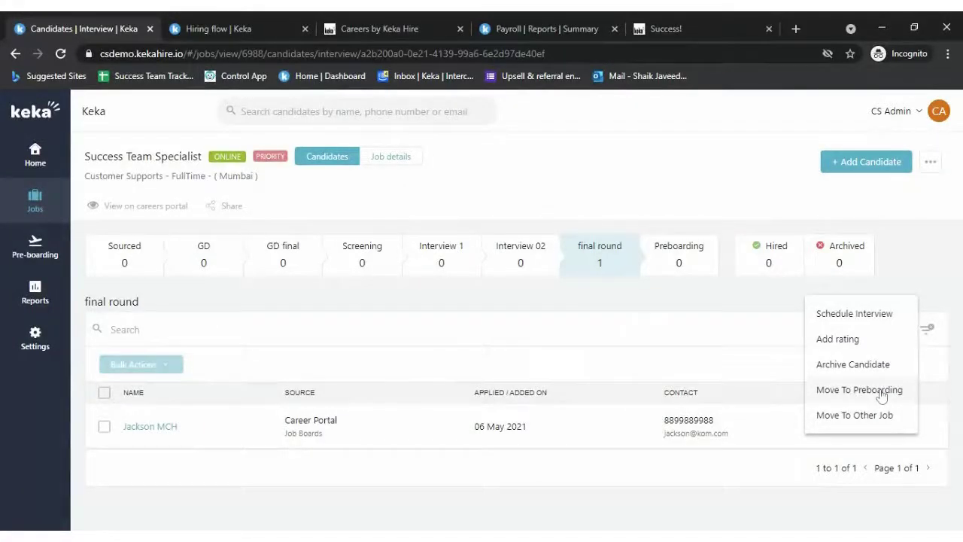
click(882, 395)
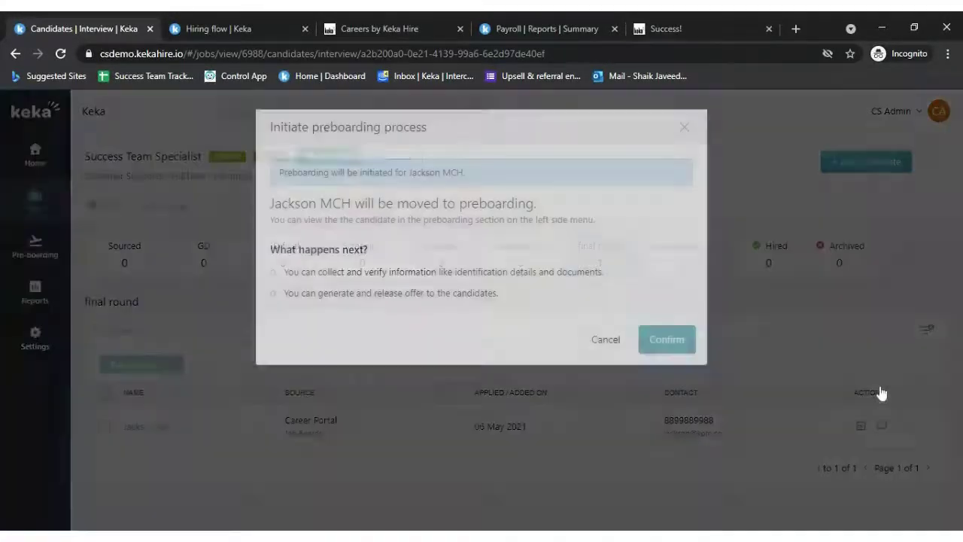
scroll(423, 263, up, 5)
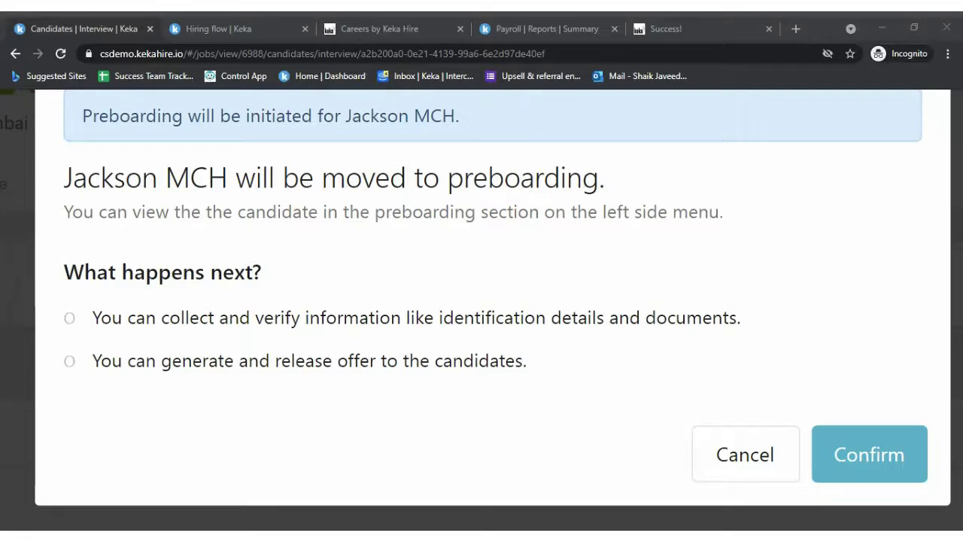
key(ctrl+0)
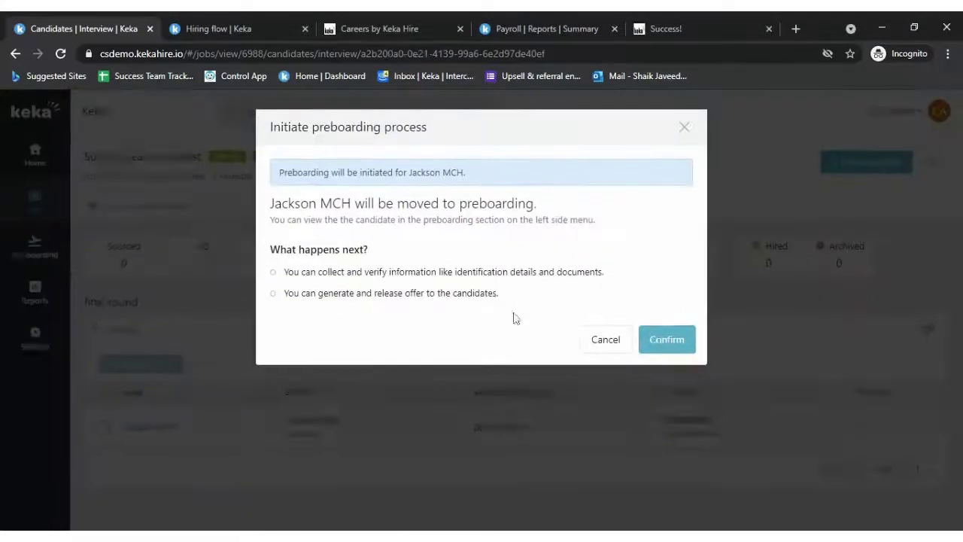
click(605, 340)
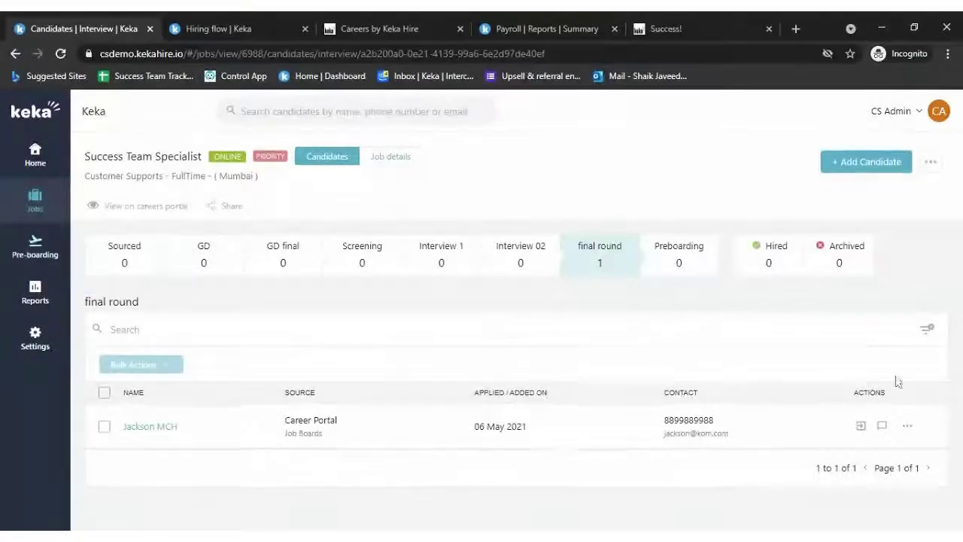
click(907, 426)
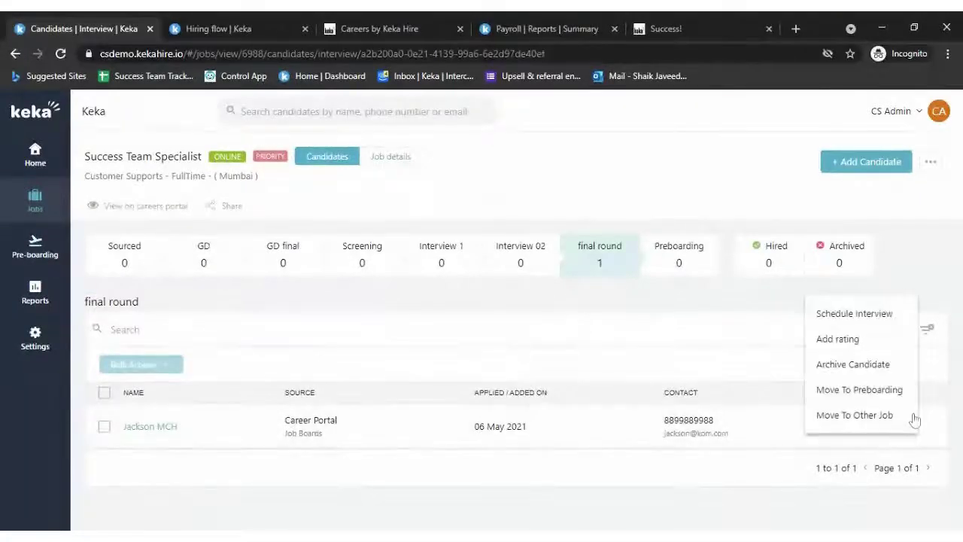
click(859, 389)
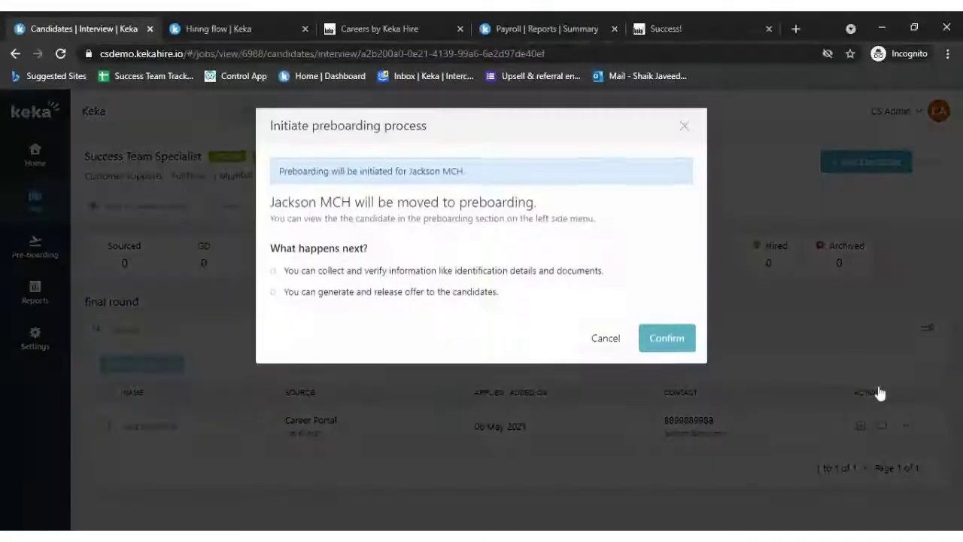
click(674, 343)
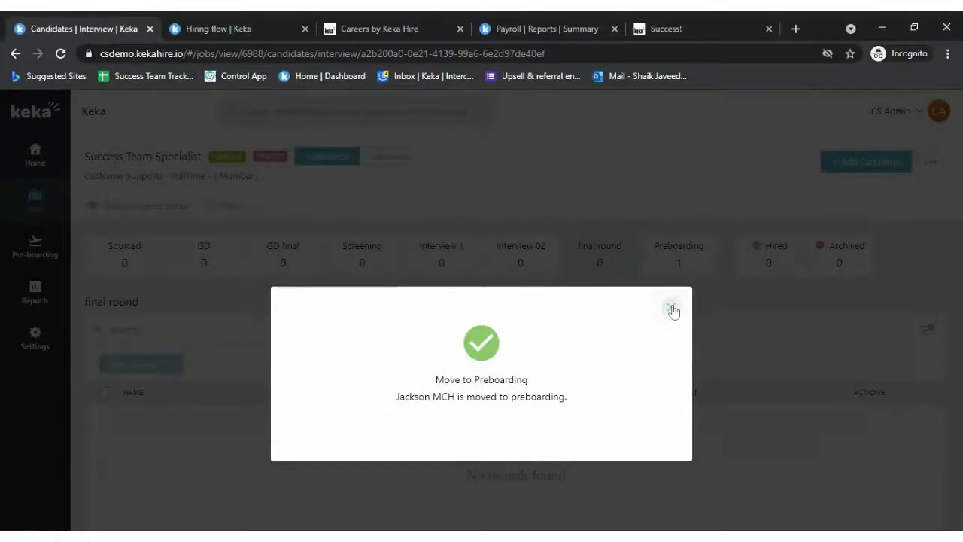
click(672, 310)
click(680, 256)
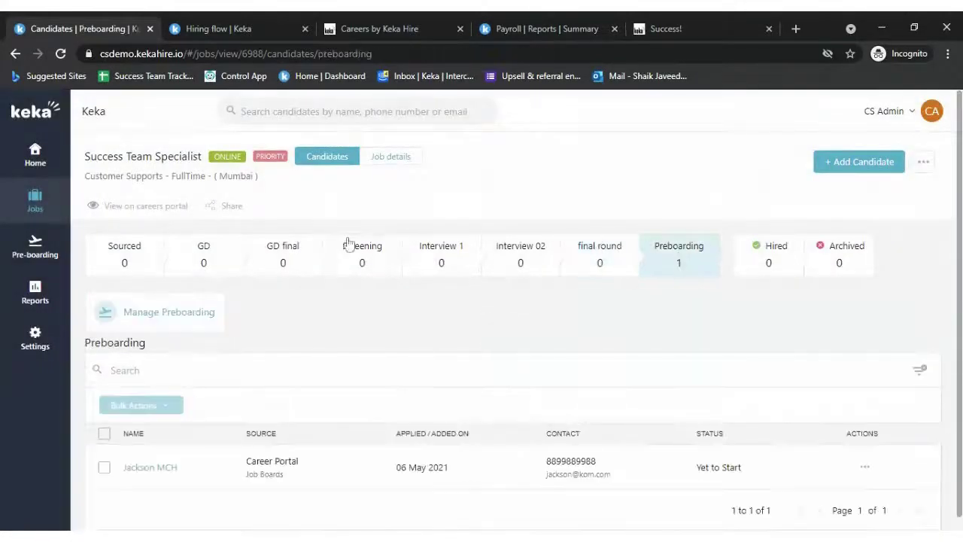
- Check the Pre-boarding page's Start stage, then return to Jobs and scroll the requisitions
click(38, 253)
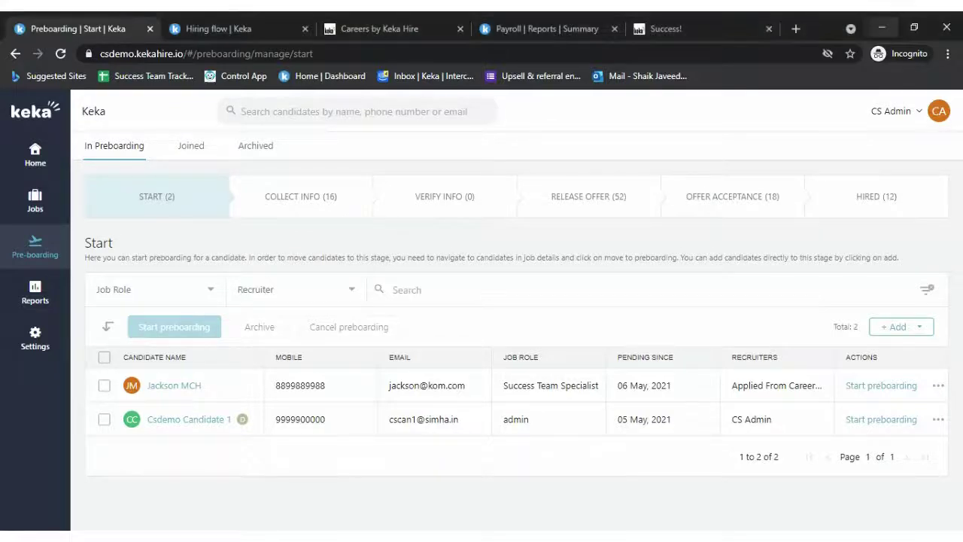
click(57, 192)
scroll(552, 368, down, 15)
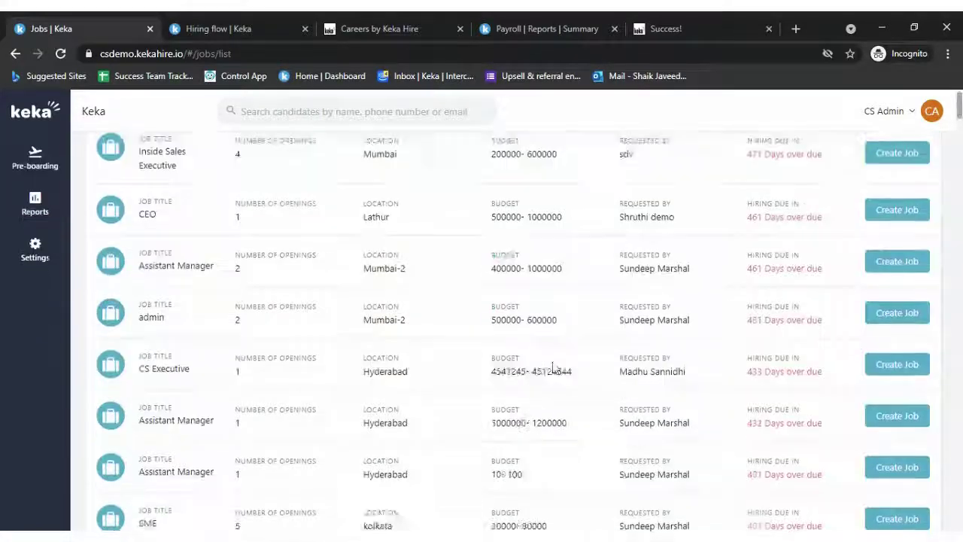
scroll(552, 368, down, 8)
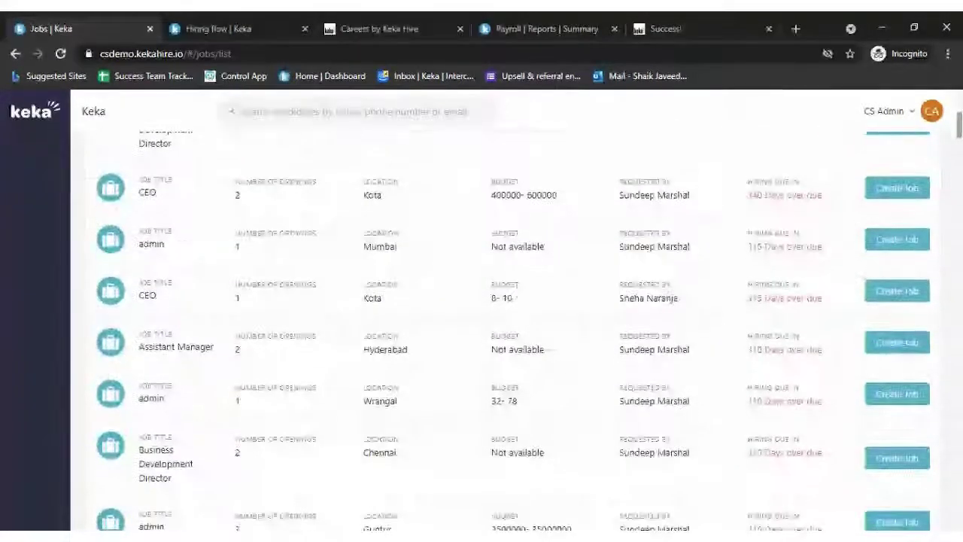
- Scroll to Active Jobs and open the Success Team Specialist job's candidate pipeline
scroll(566, 370, down, 5)
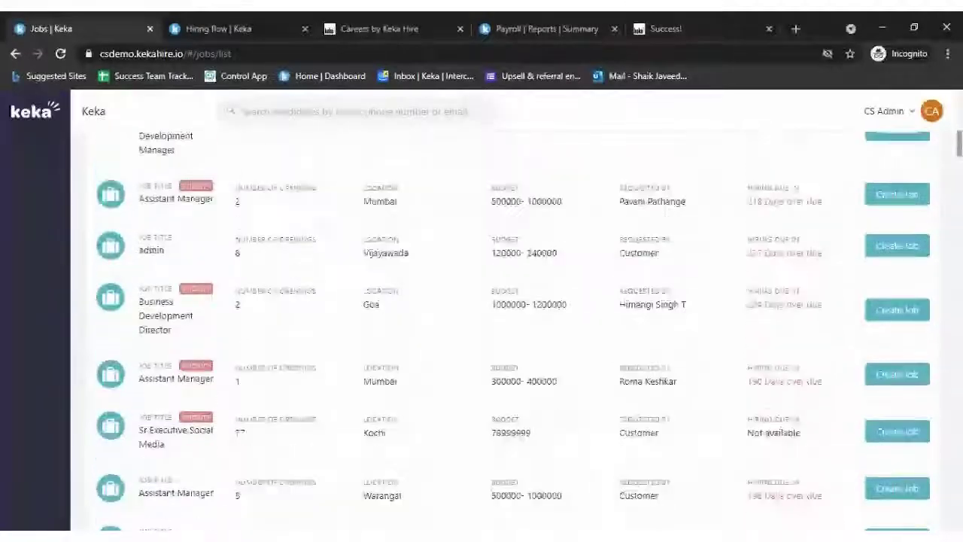
scroll(574, 390, down, 8)
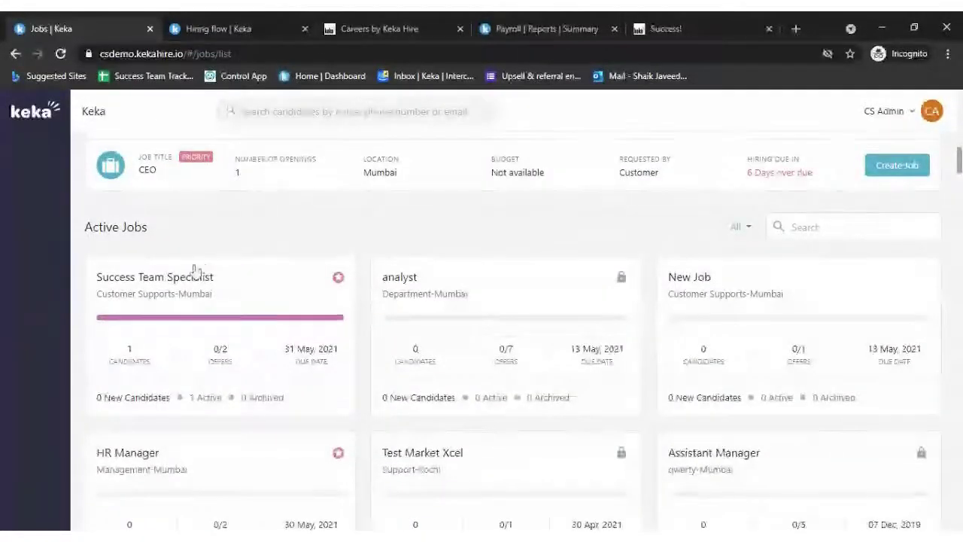
click(198, 278)
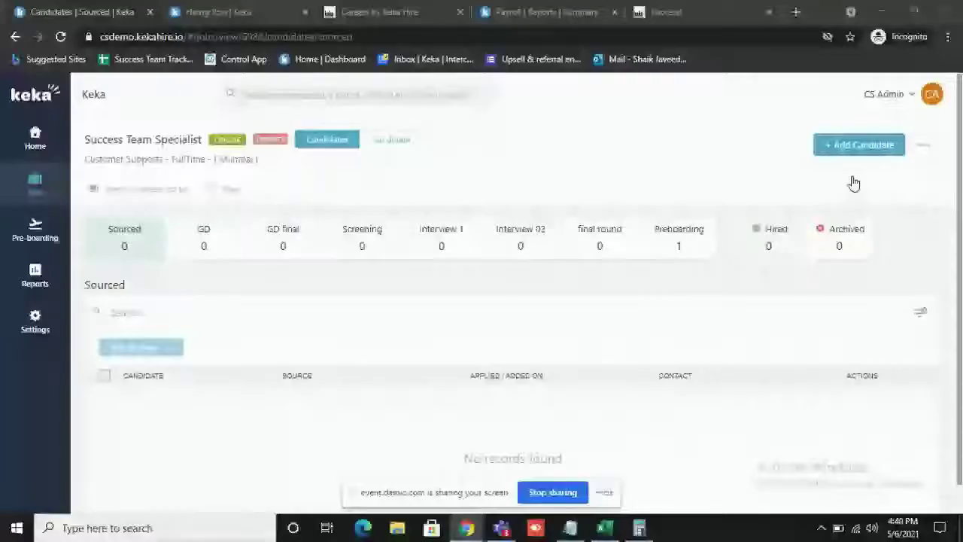
- Choose Import Candidates from the job's ⋯ menu and download the Excel template
click(925, 146)
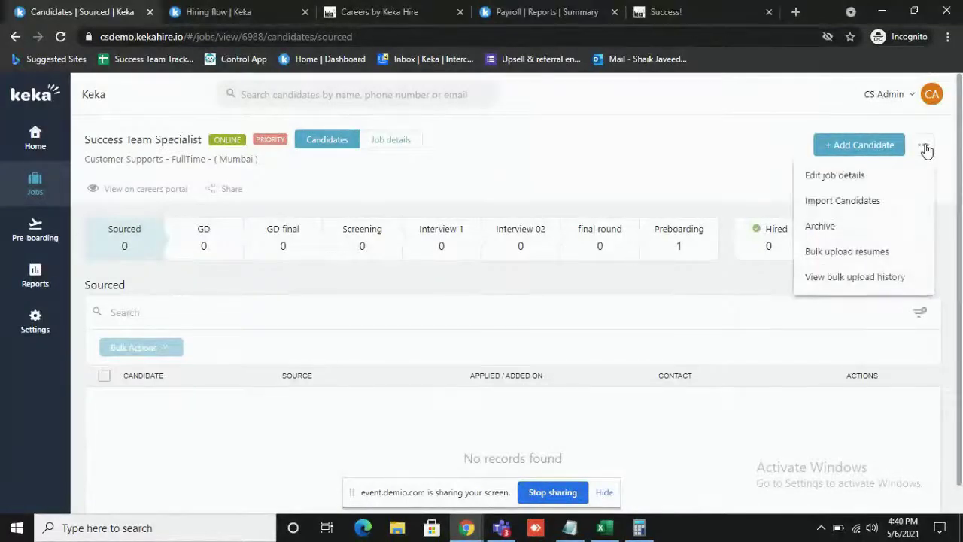
click(875, 201)
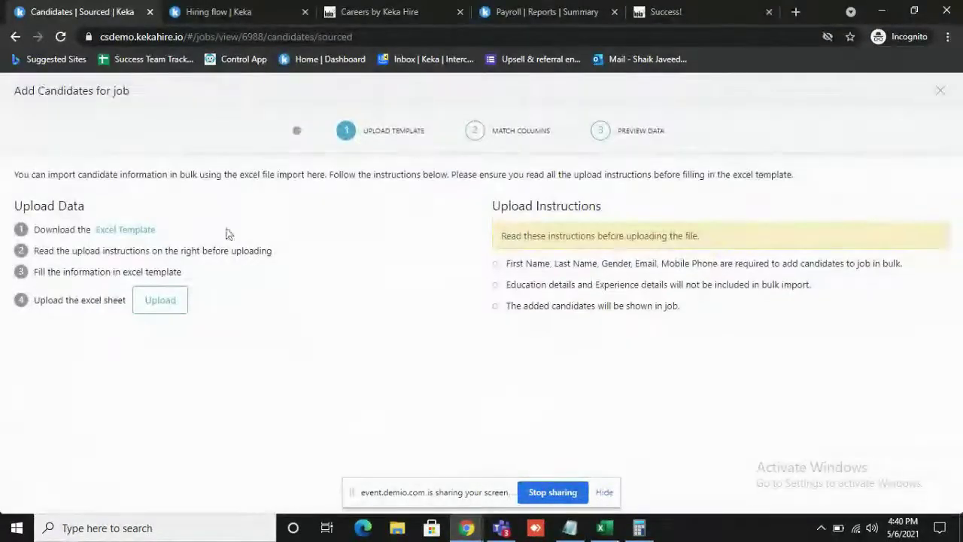
click(136, 230)
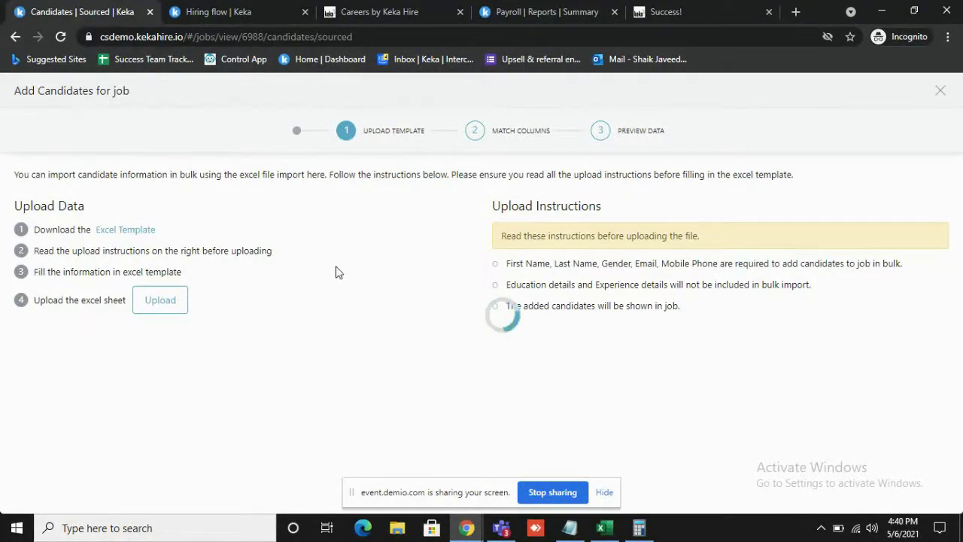
click(605, 492)
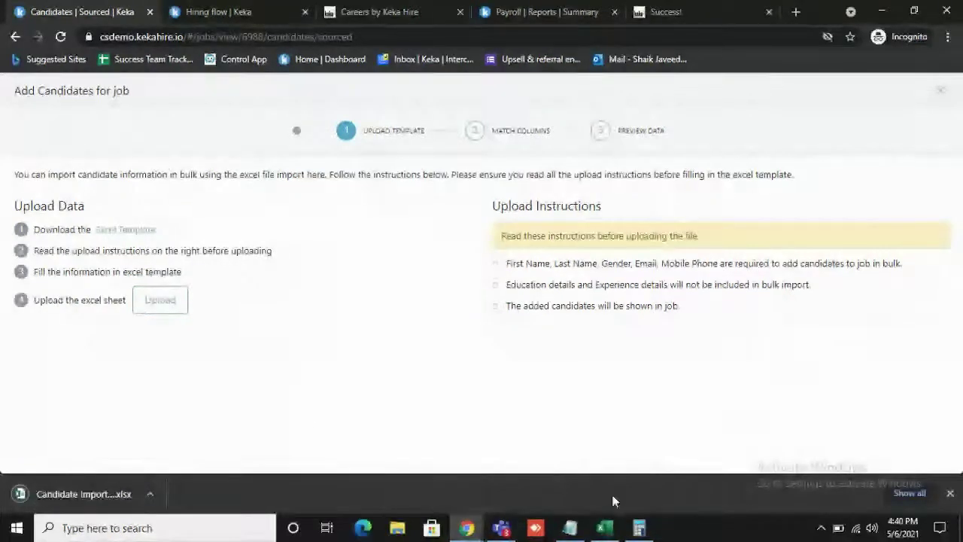
- Open the downloaded import template in Excel and widen column A
click(69, 493)
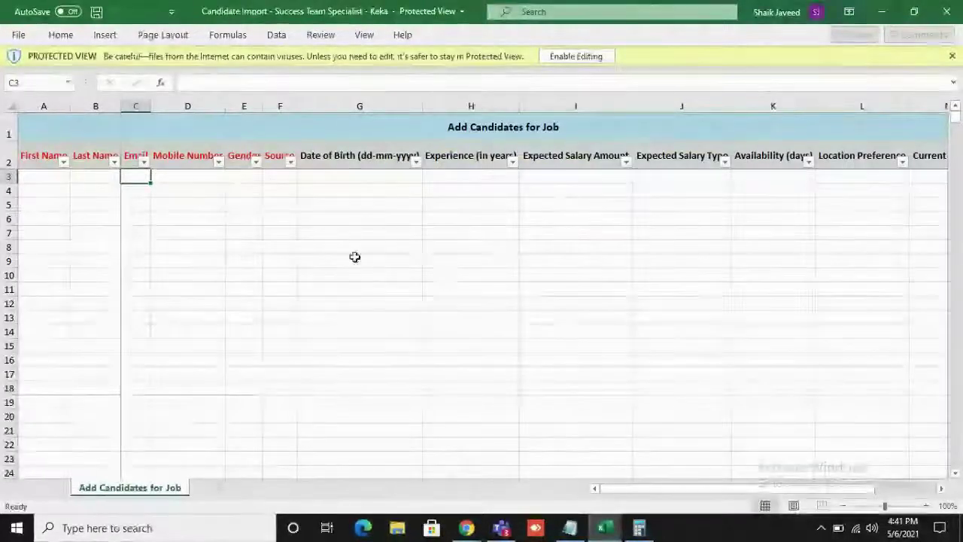
click(355, 259)
click(280, 106)
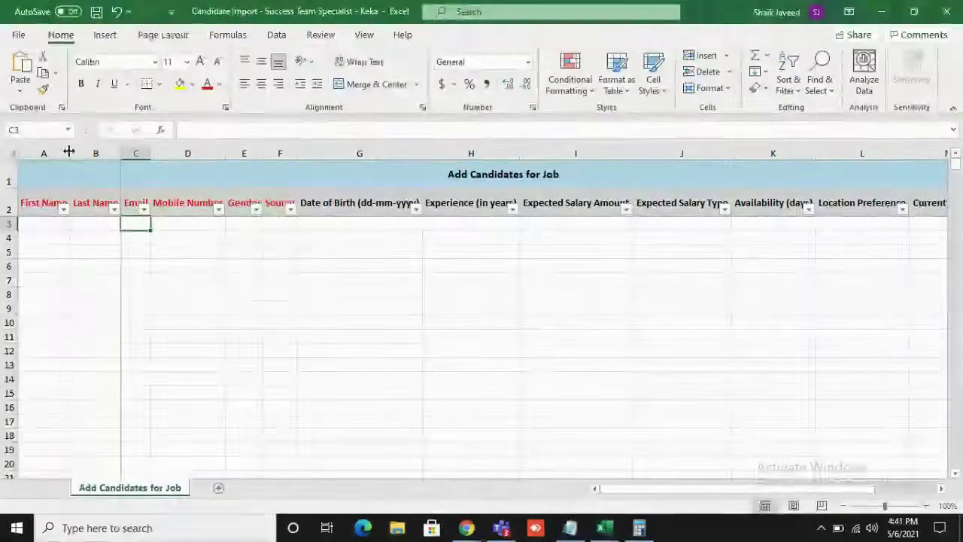
drag(68, 151, 217, 152)
- Enter the candidate's first name, last name, e-mail and mobile number in row 3
click(105, 225)
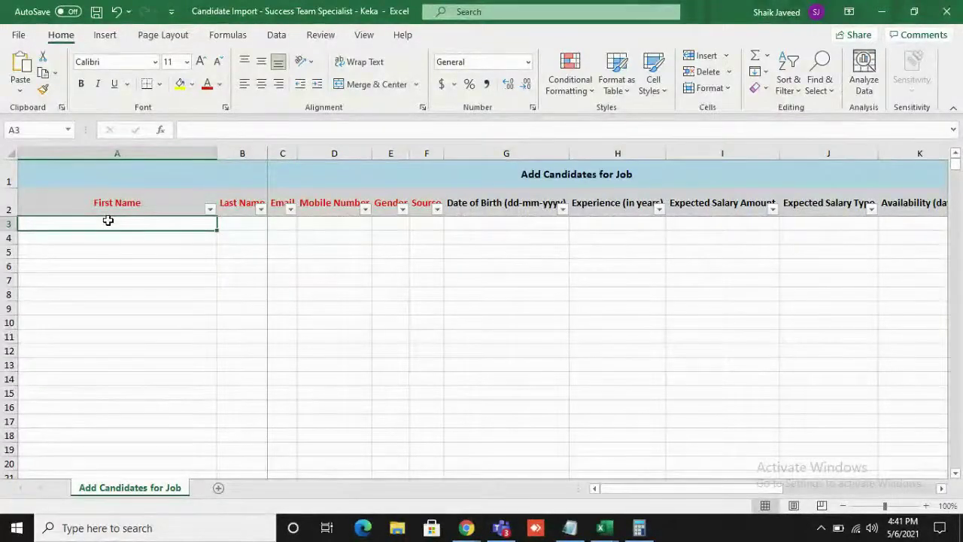
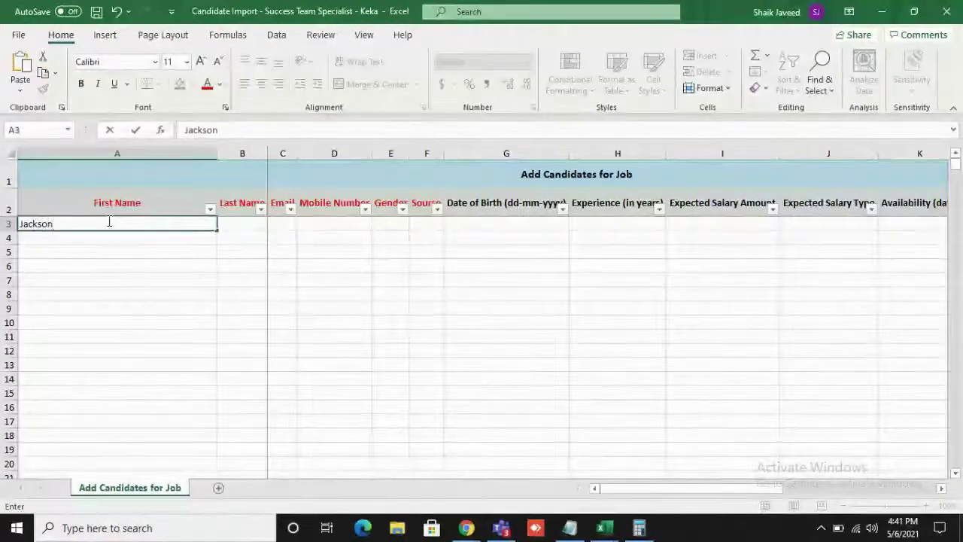
key(Tab)
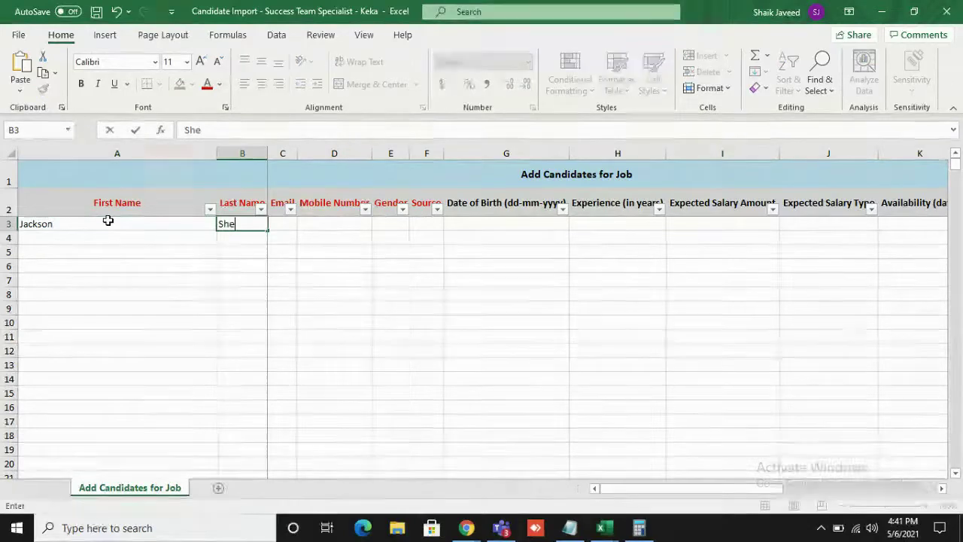
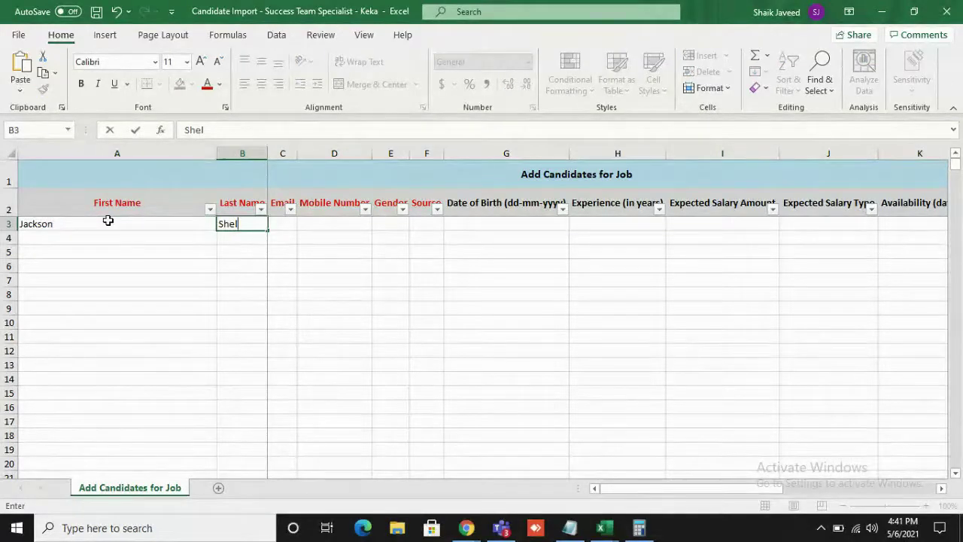
key(Tab)
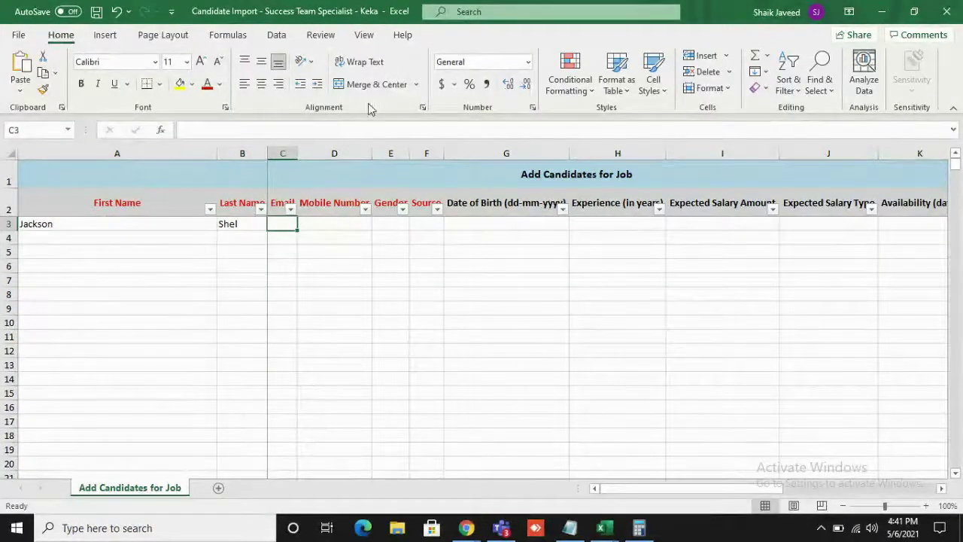
drag(298, 153, 392, 155)
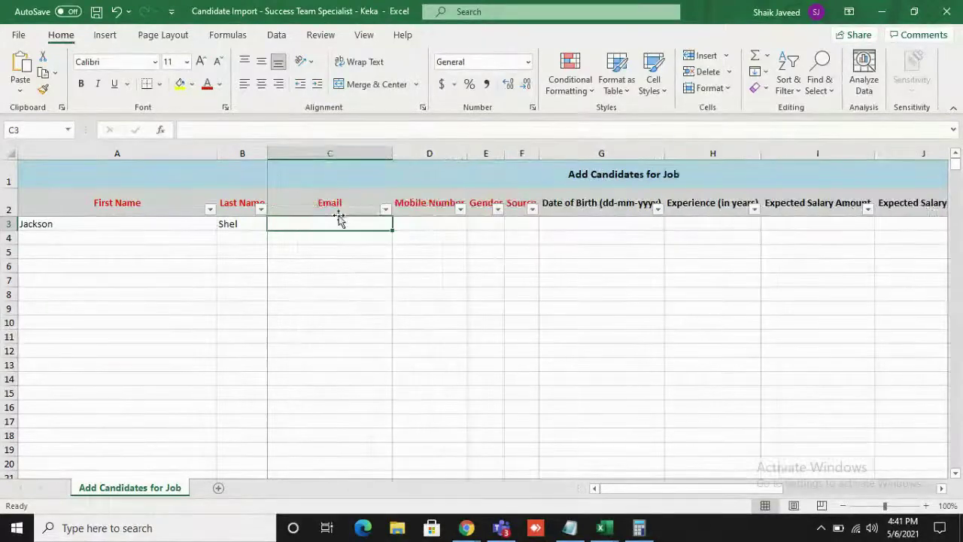
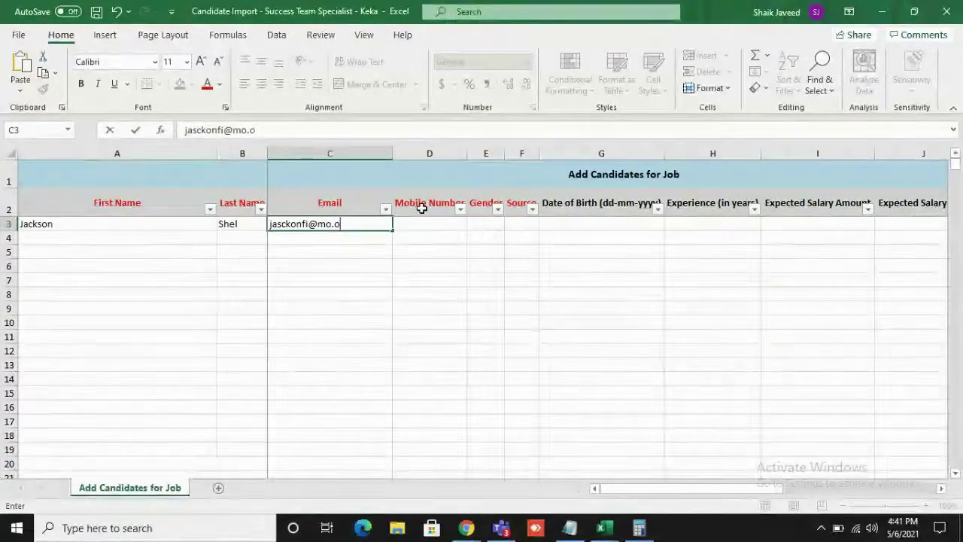
key(Tab)
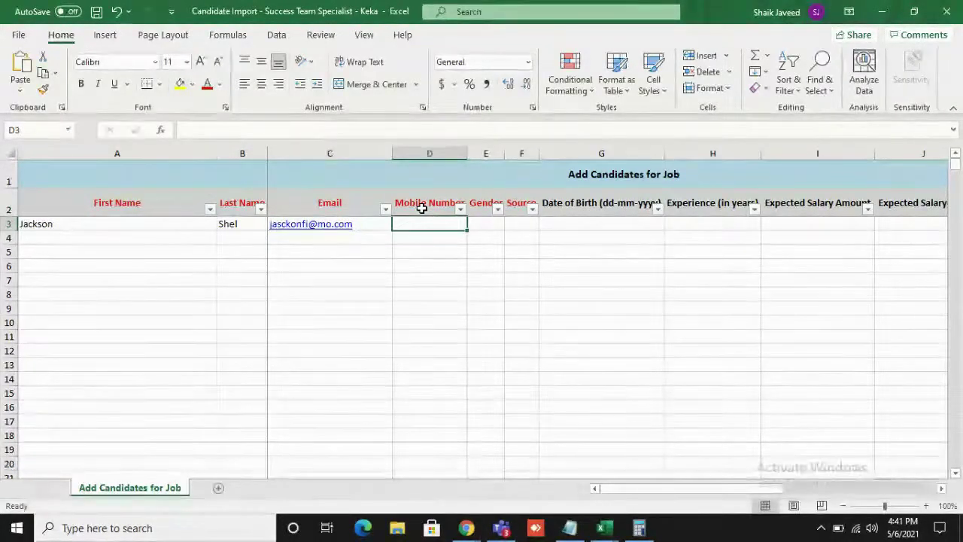
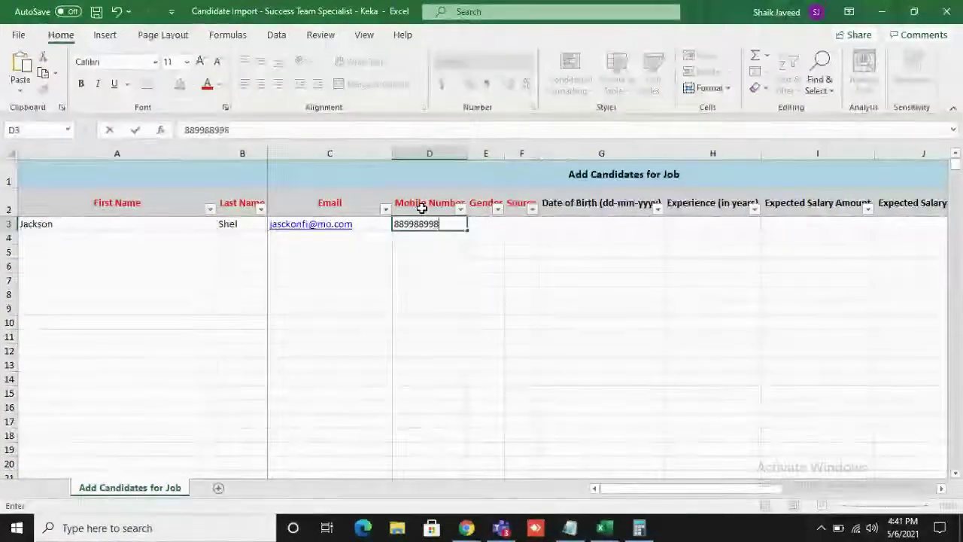
key(ctrl+Return)
- Set gender to Male and source to Campus Drive, then save the workbook
key(Tab)
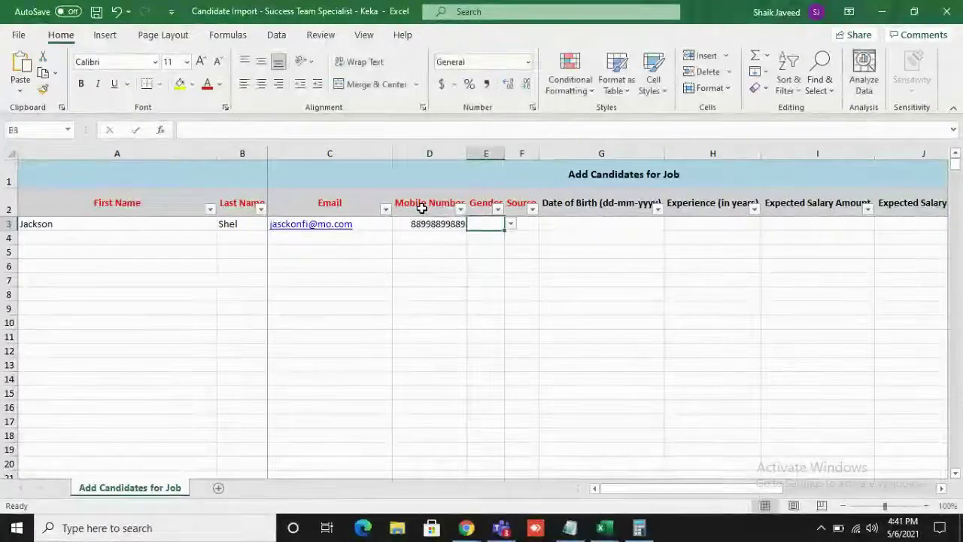
click(510, 223)
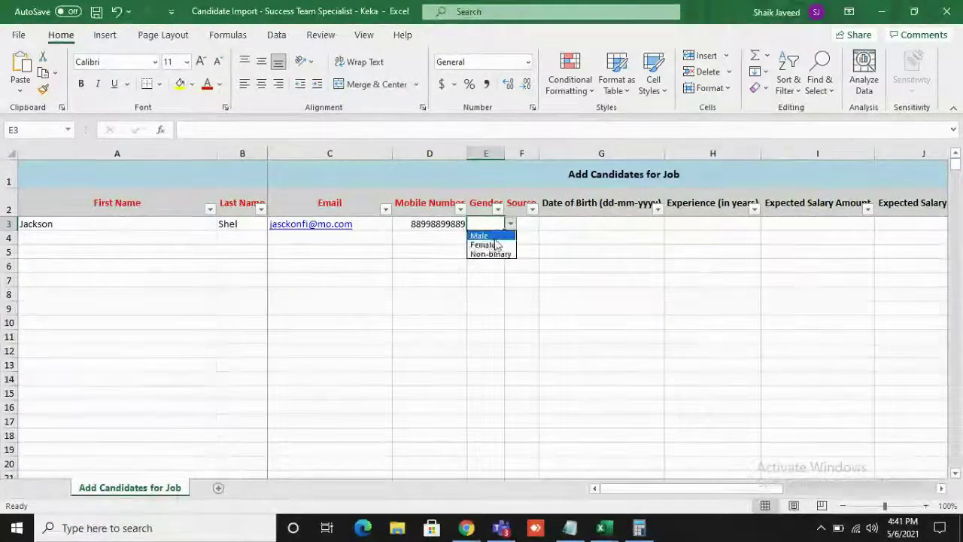
click(486, 232)
click(523, 224)
click(545, 223)
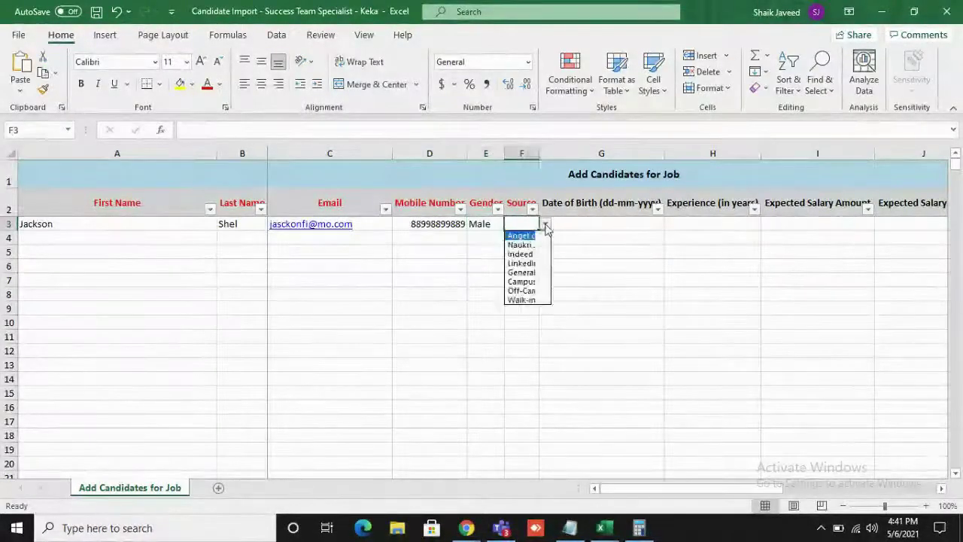
click(527, 281)
click(634, 224)
scroll(884, 363, right, 2)
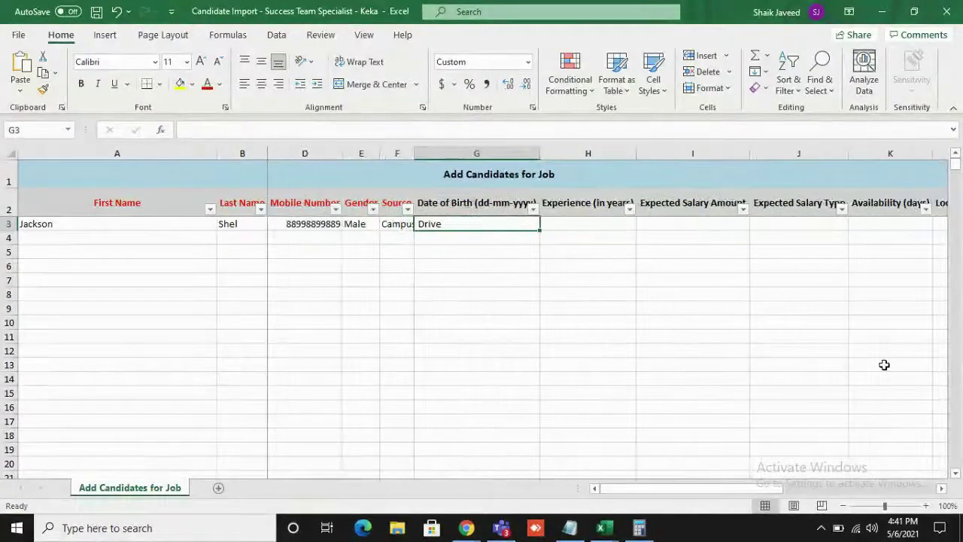
scroll(541, 332, right, 2)
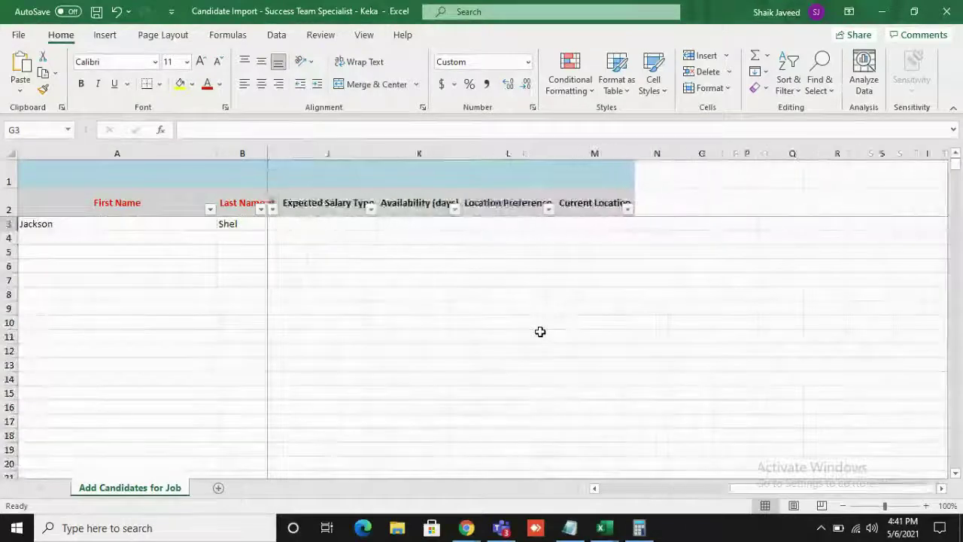
scroll(526, 335, left, 6)
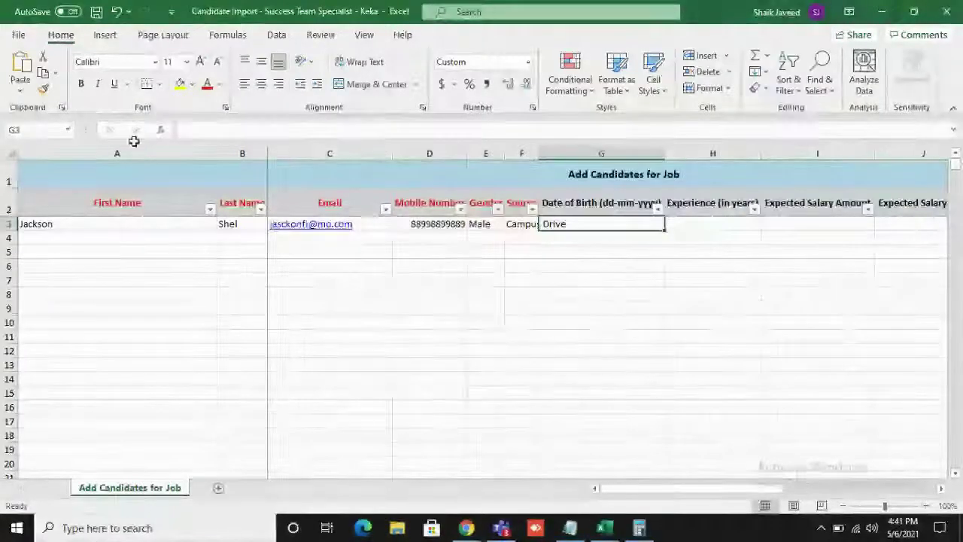
click(96, 12)
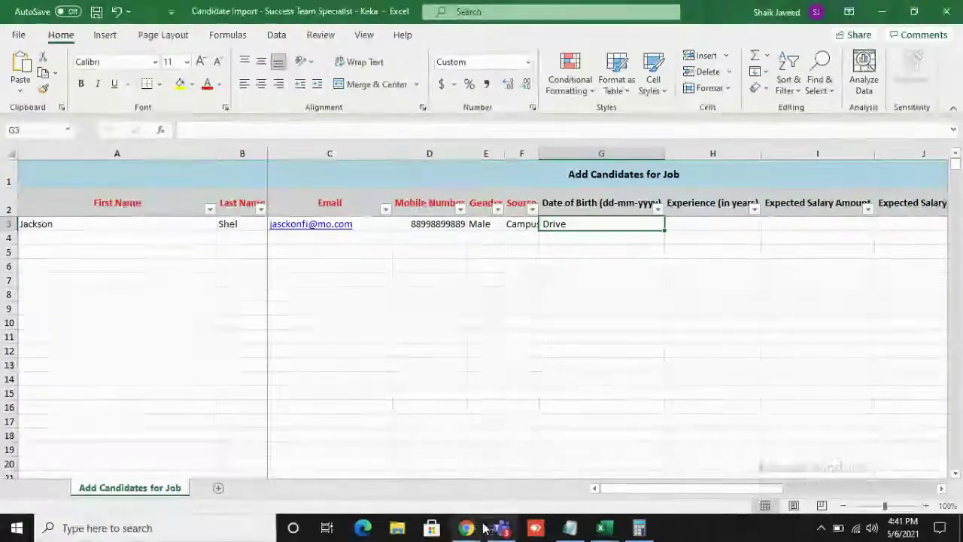
- Upload the saved Candidate Import workbook, accept the column matching, and complete the Sourced import
mouse_move(467, 527)
click(474, 463)
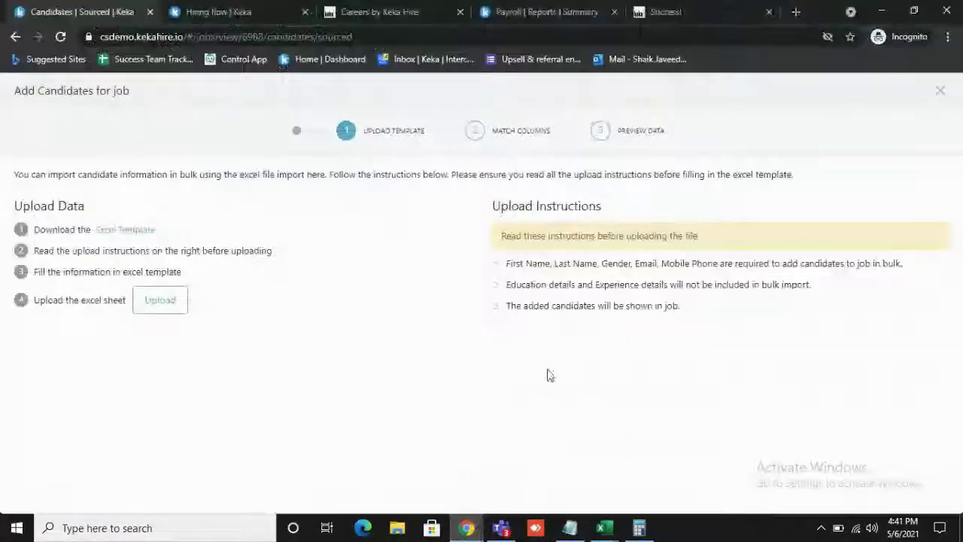
click(171, 300)
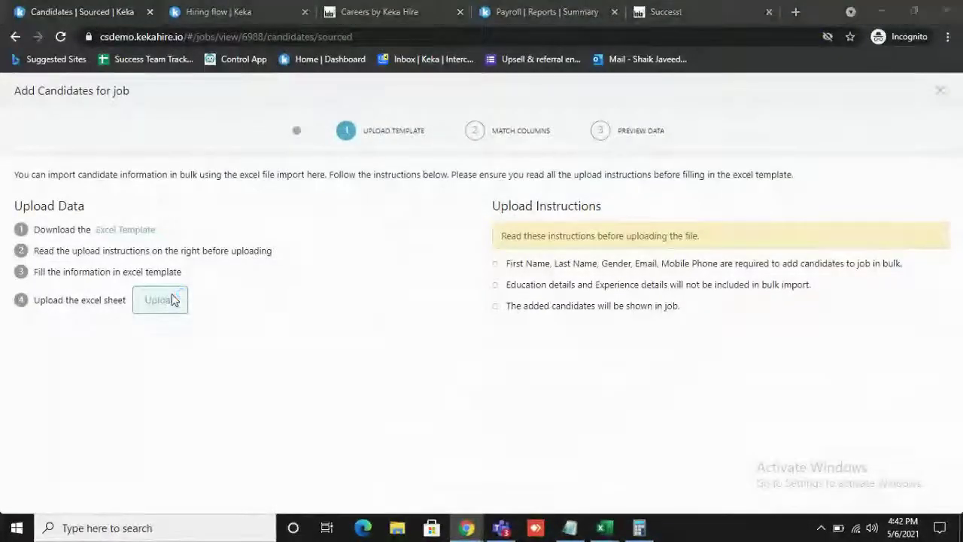
click(267, 124)
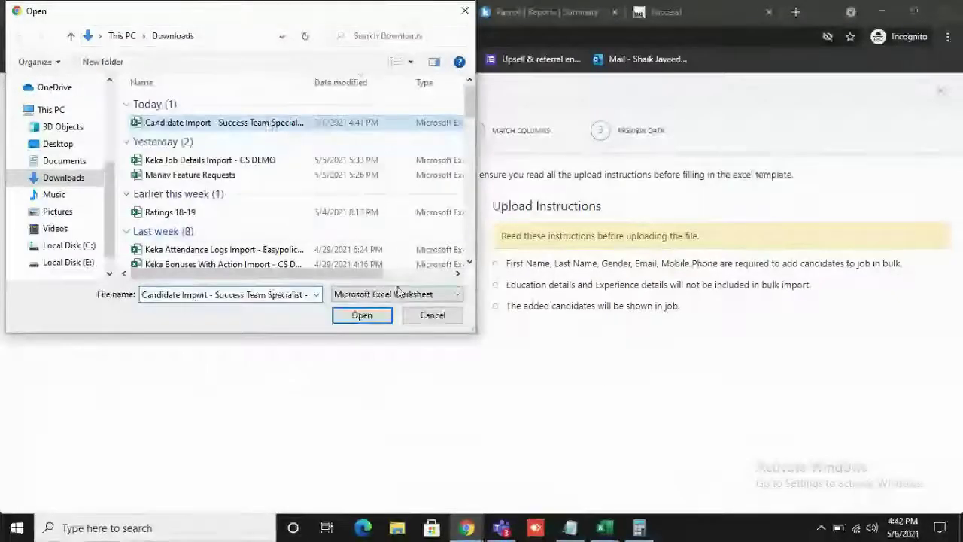
click(360, 316)
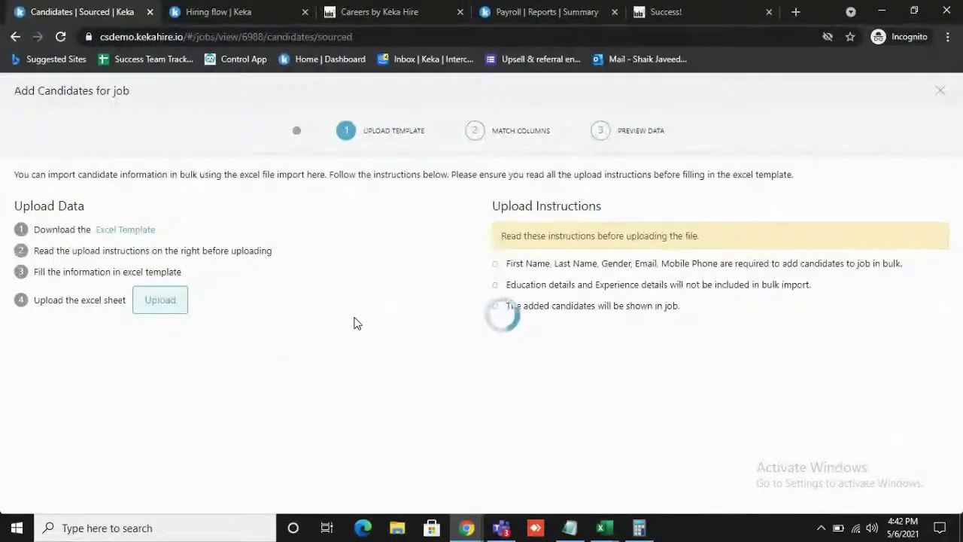
scroll(369, 459, down, 5)
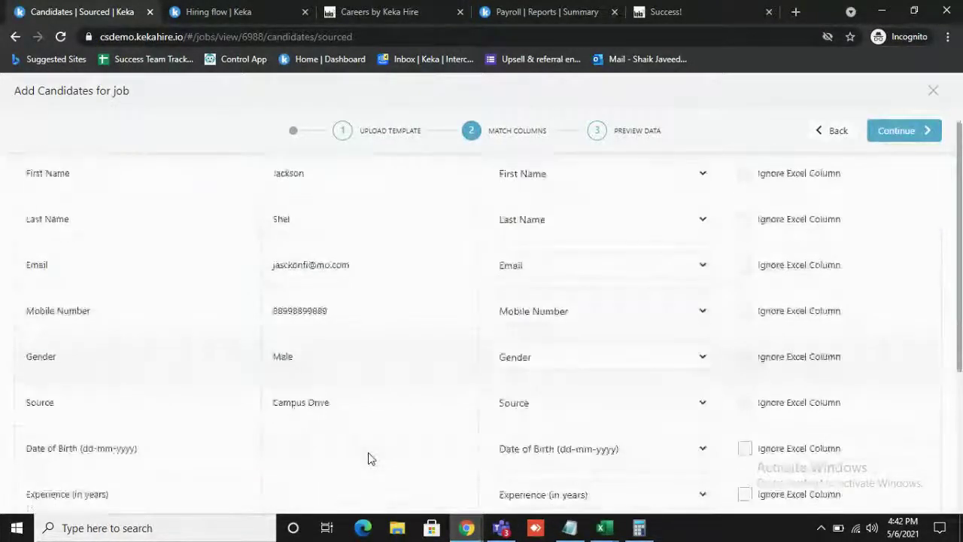
click(912, 131)
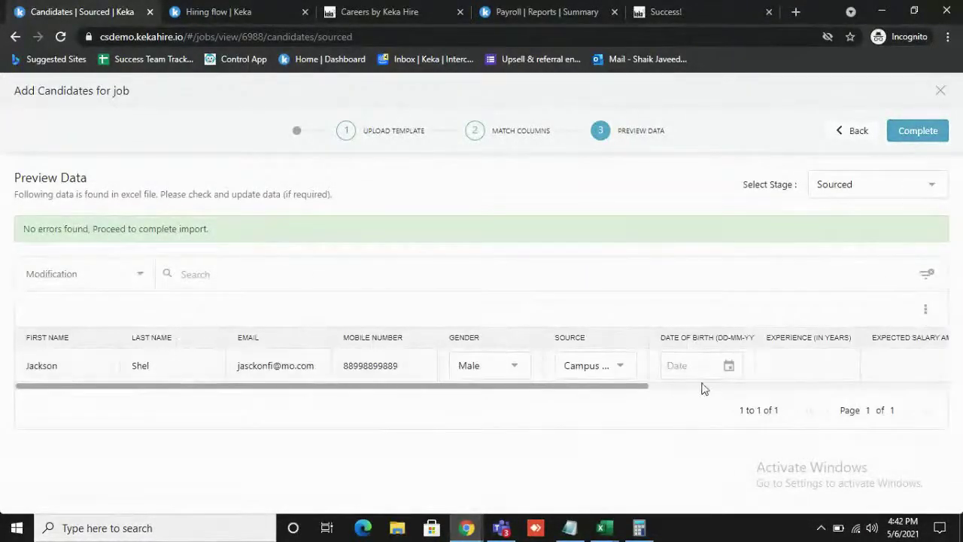
scroll(834, 363, right, 5)
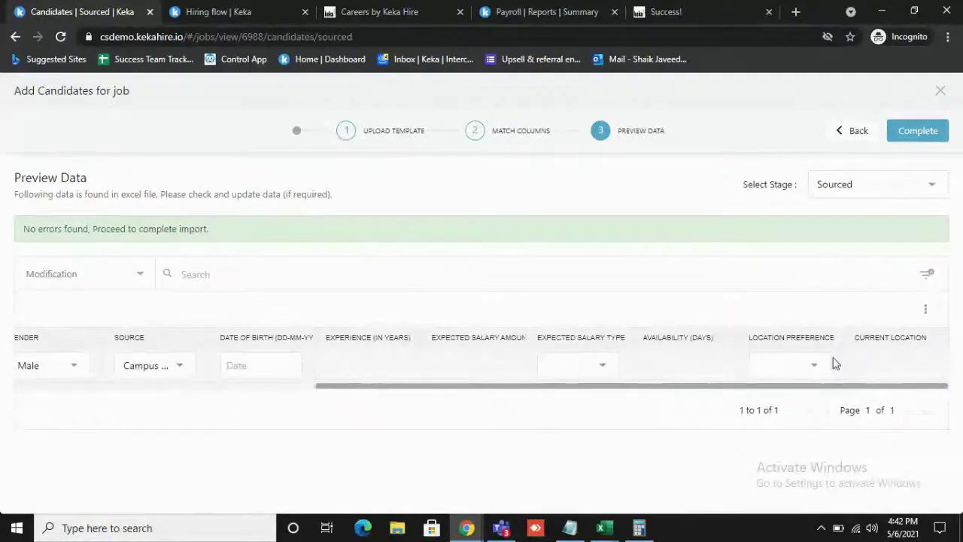
click(916, 134)
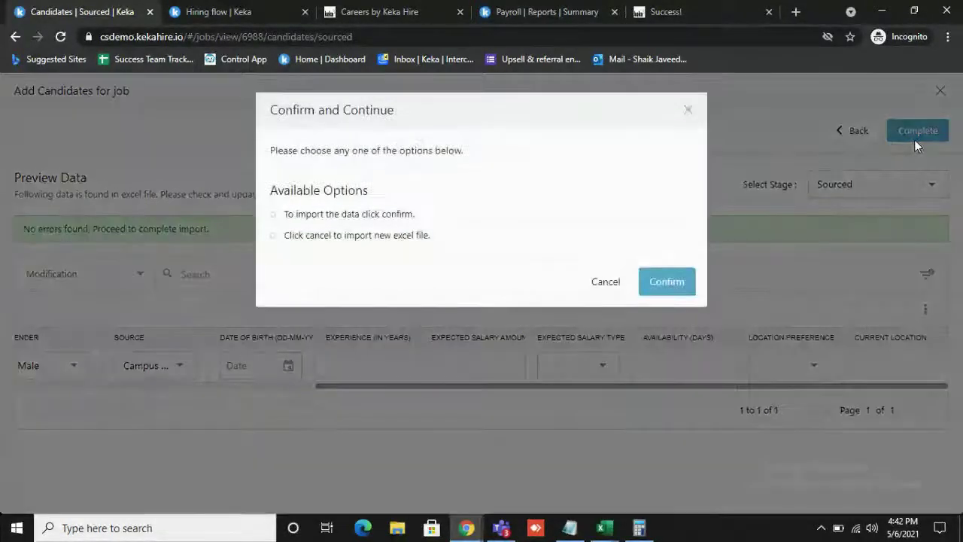
- Confirm the candidate import and check that Sourced for Success Team Specialist now lists one candidate
click(662, 292)
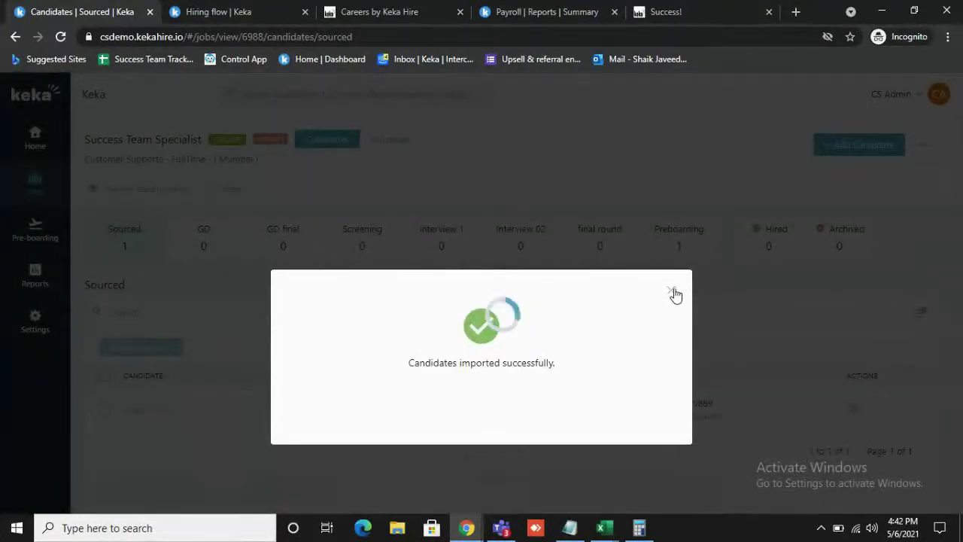
click(672, 291)
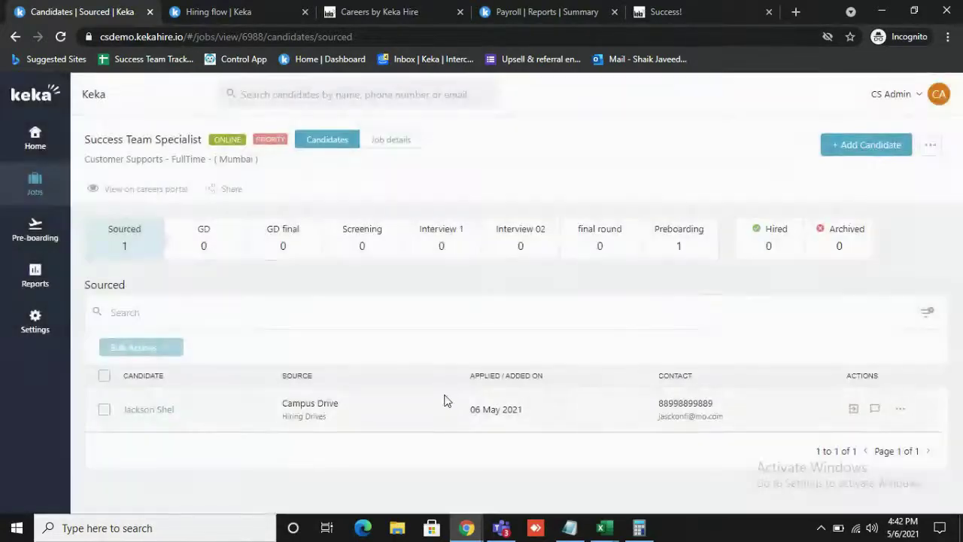
key(ctrl+plus)
key(ctrl+plus)
key(ctrl+plus)
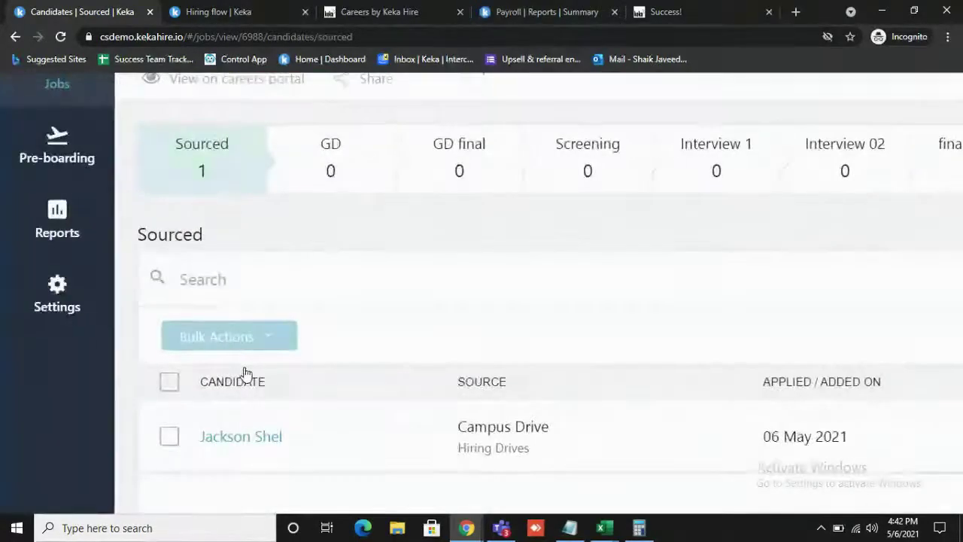
scroll(244, 375, down, 1)
scroll(396, 369, right, 6)
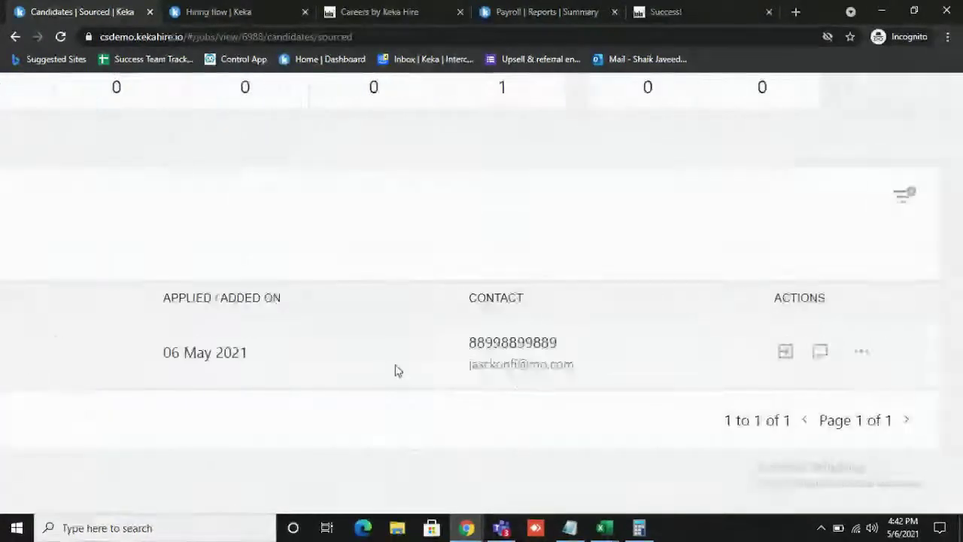
key(ctrl+0)
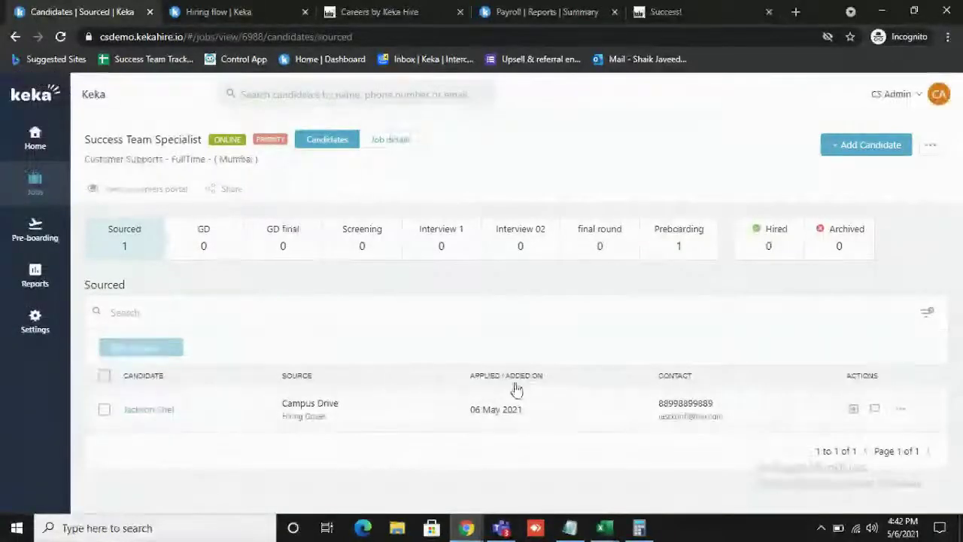
- Return to the Demio webinar window from the taskbar and stop the screen share
mouse_move(462, 531)
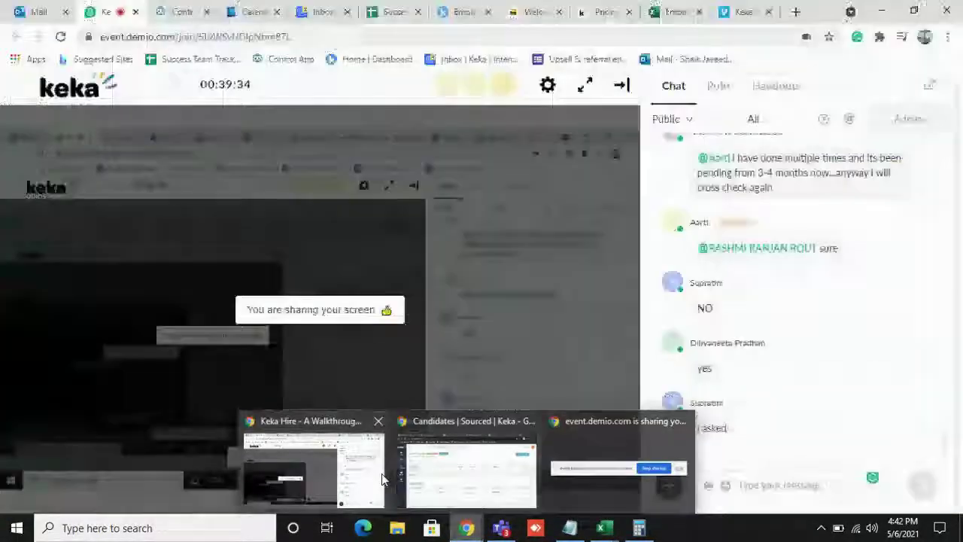
click(380, 472)
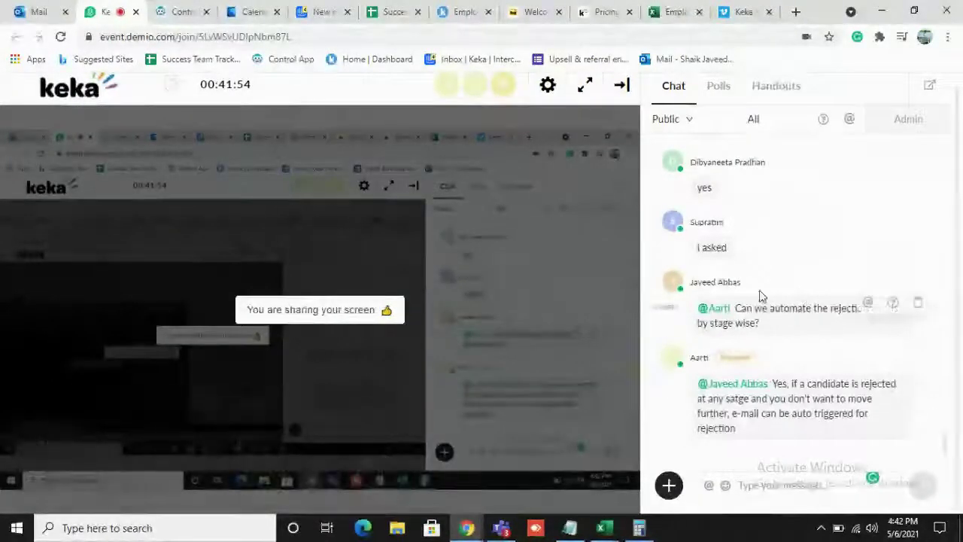
scroll(823, 264, up, 1)
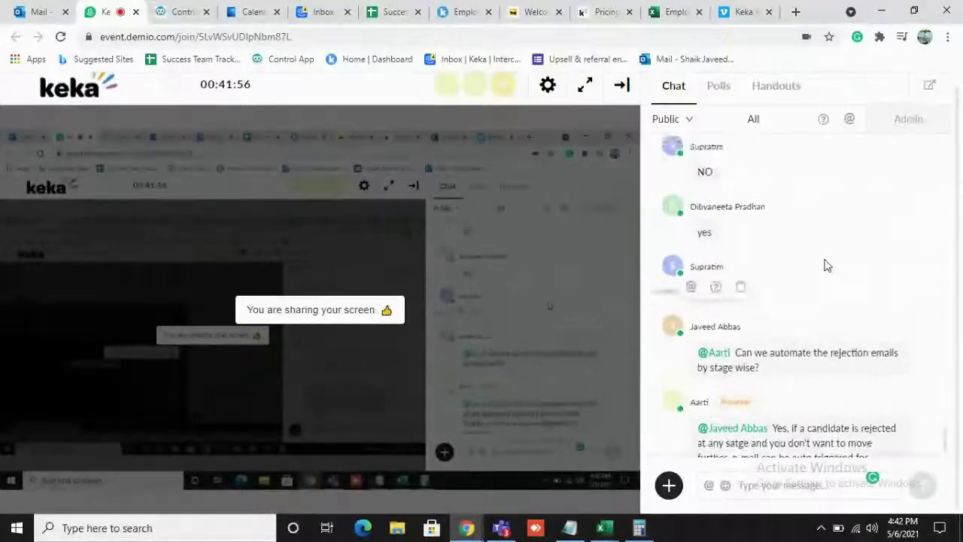
scroll(823, 264, down, 1)
mouse_move(382, 451)
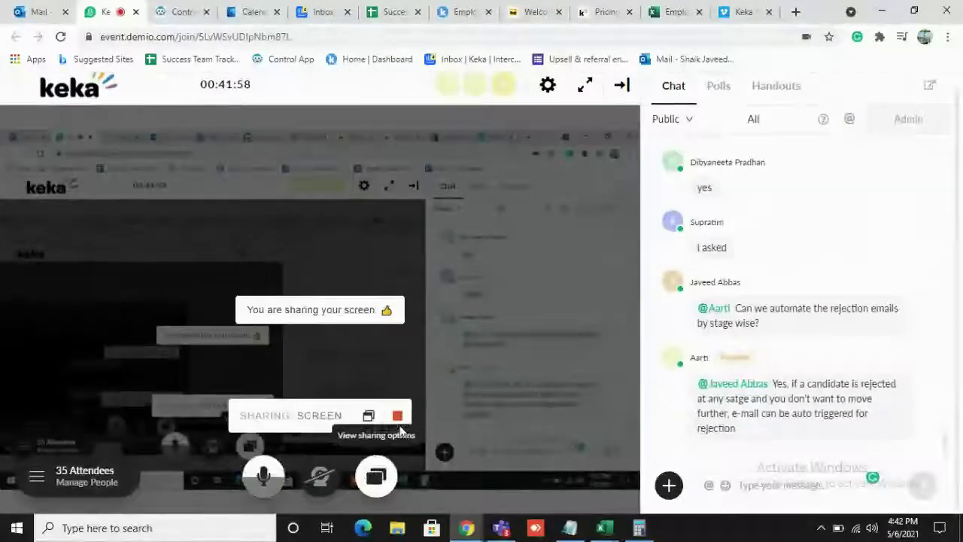
click(397, 419)
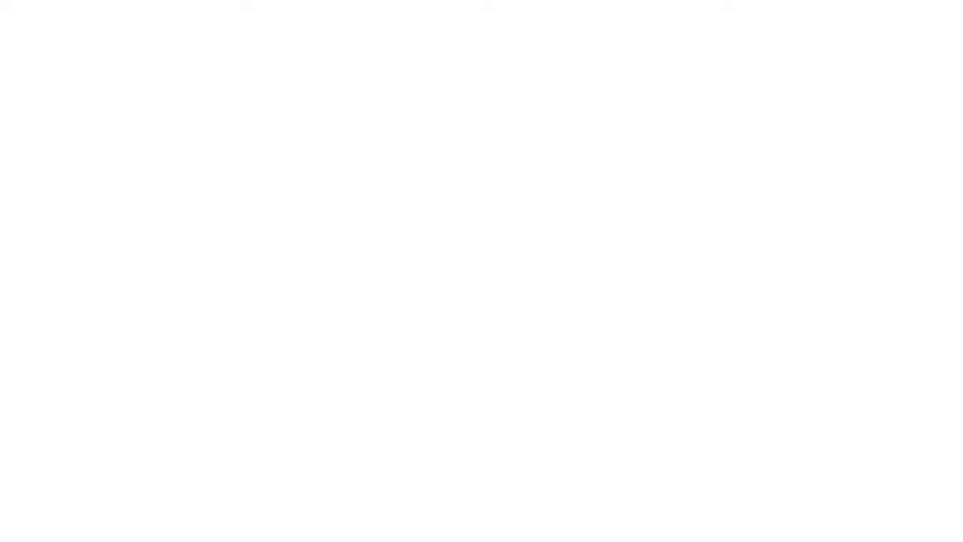
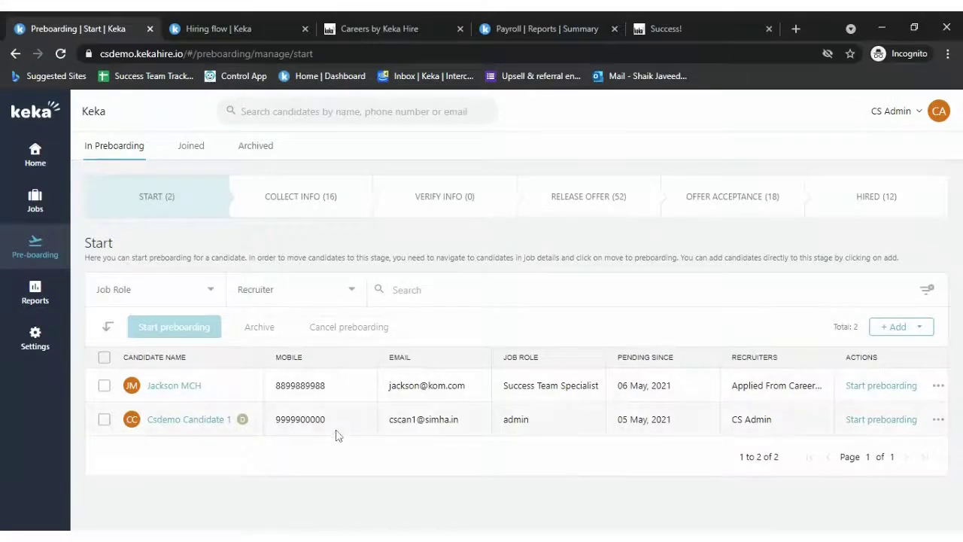
- Step through the Collect Info, Start and Verify Info stages, ending on Release Offer's 52 candidates
click(290, 198)
click(186, 193)
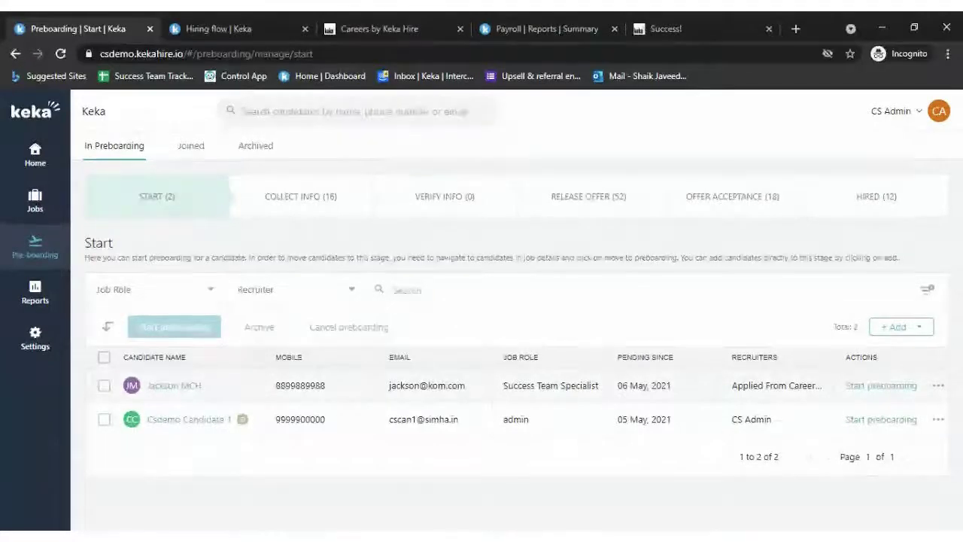
click(311, 198)
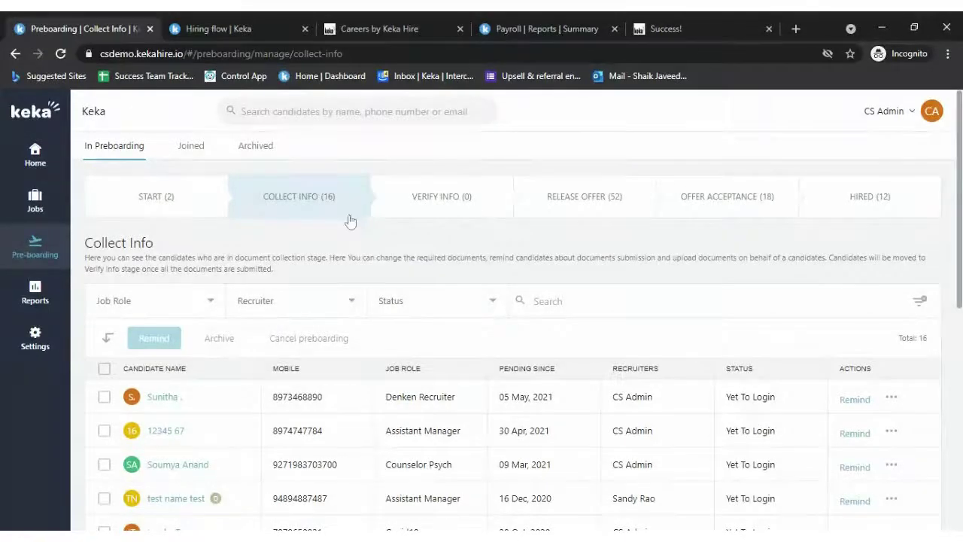
click(470, 203)
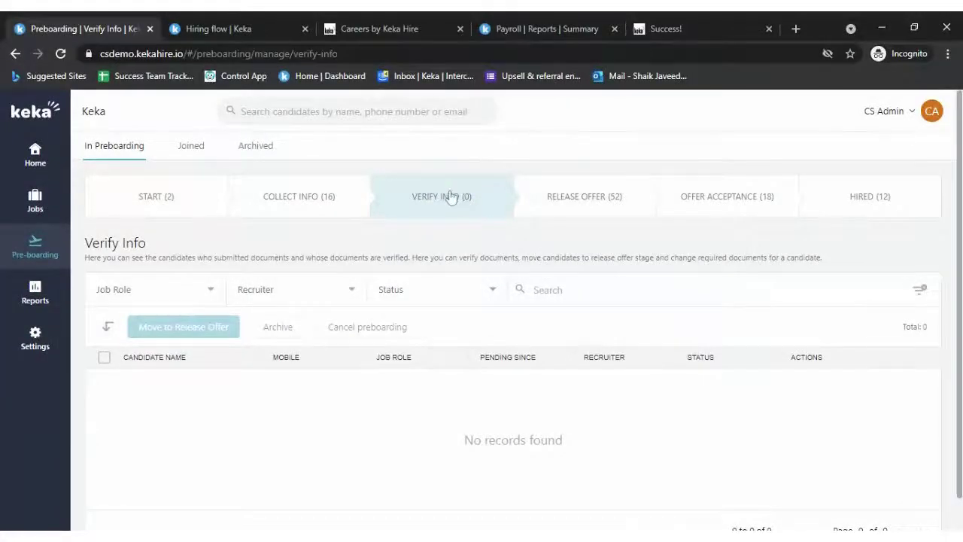
click(583, 188)
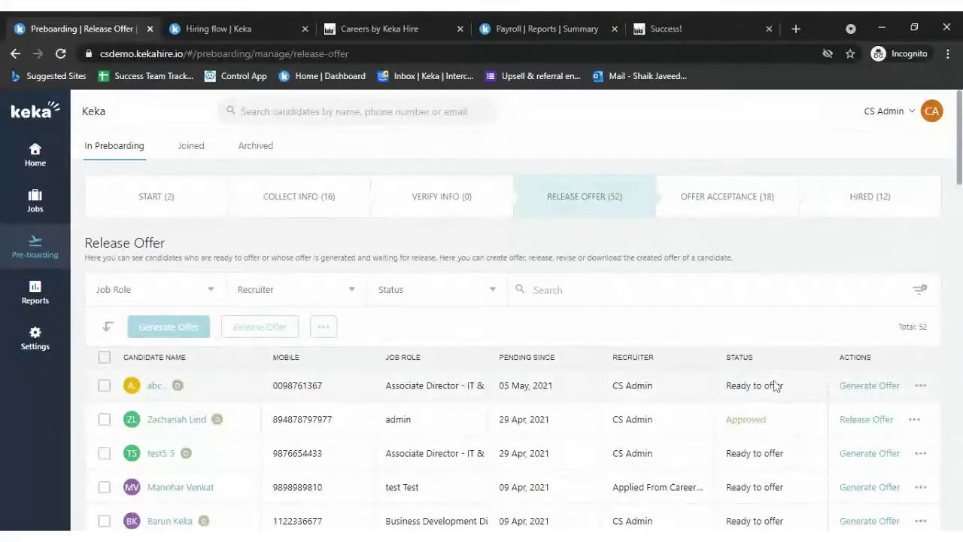
- Open Generate Offer for candidate abc, close it unsaved, and scroll the Release Offer list
click(872, 386)
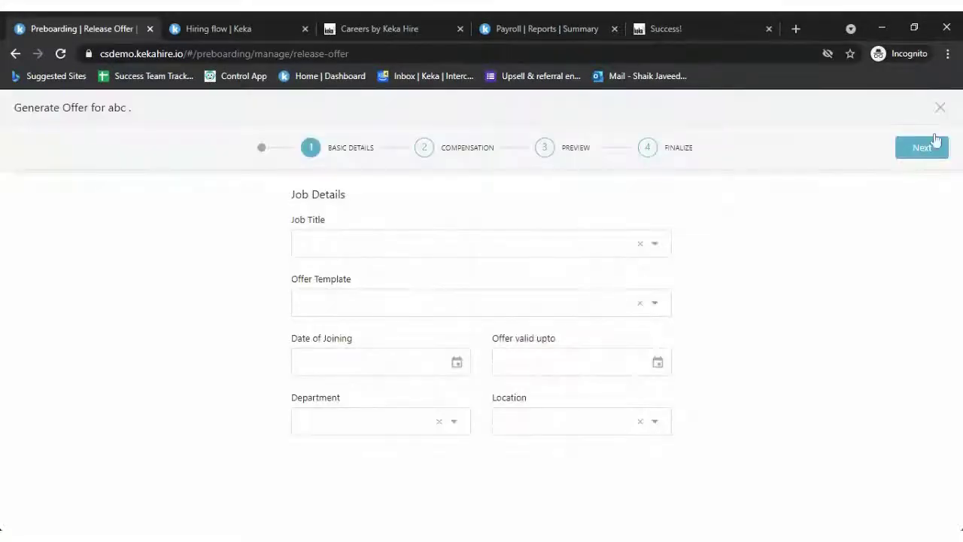
click(940, 108)
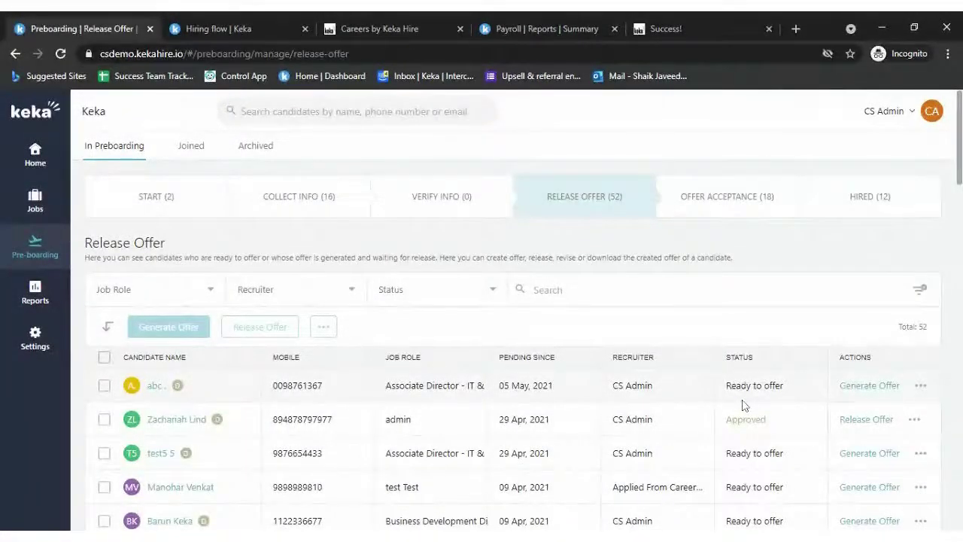
scroll(742, 366, down, 3)
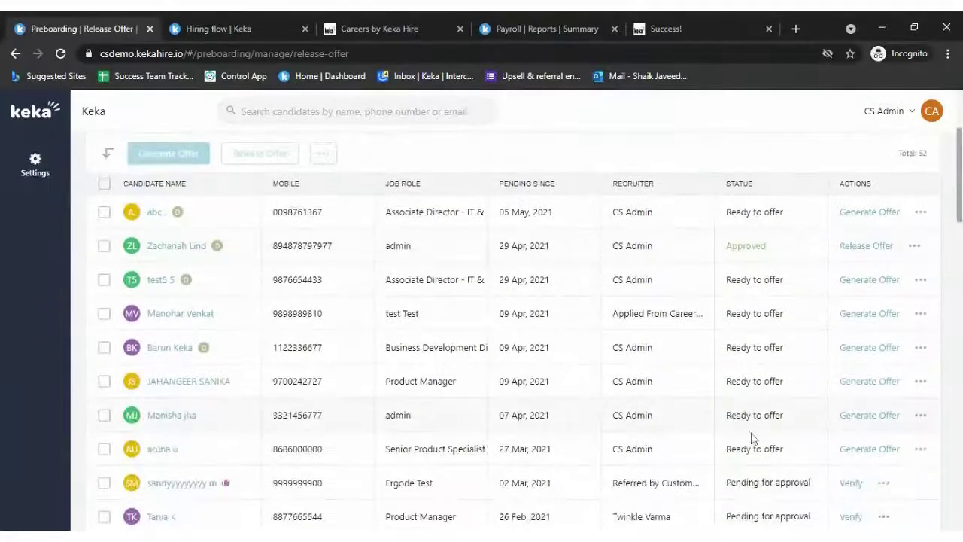
scroll(742, 430, up, 1)
scroll(751, 329, down, 4)
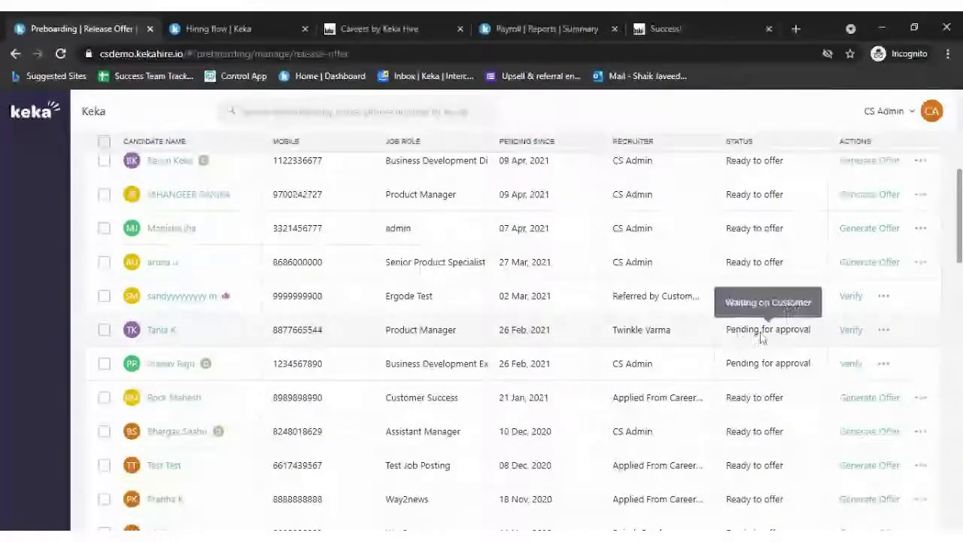
scroll(776, 345, up, 4)
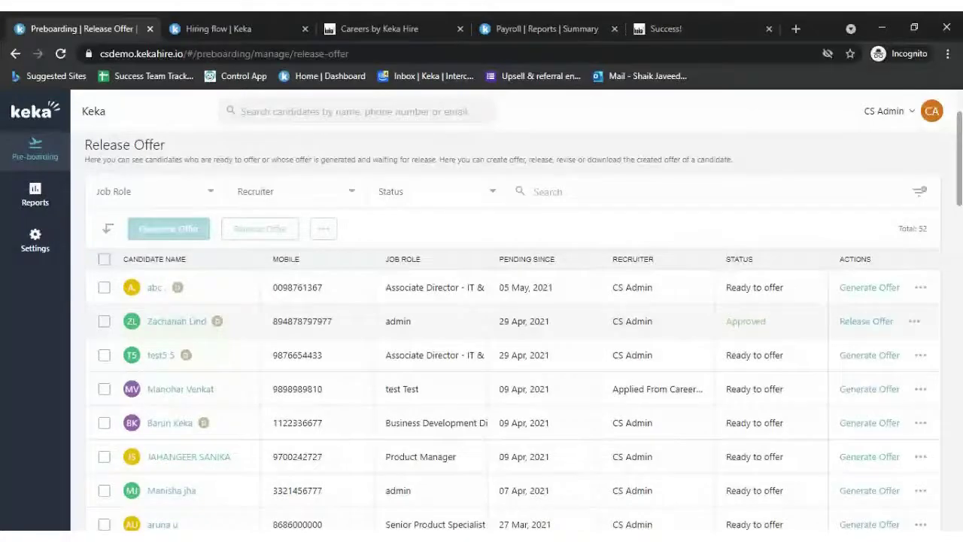
scroll(770, 333, up, 2)
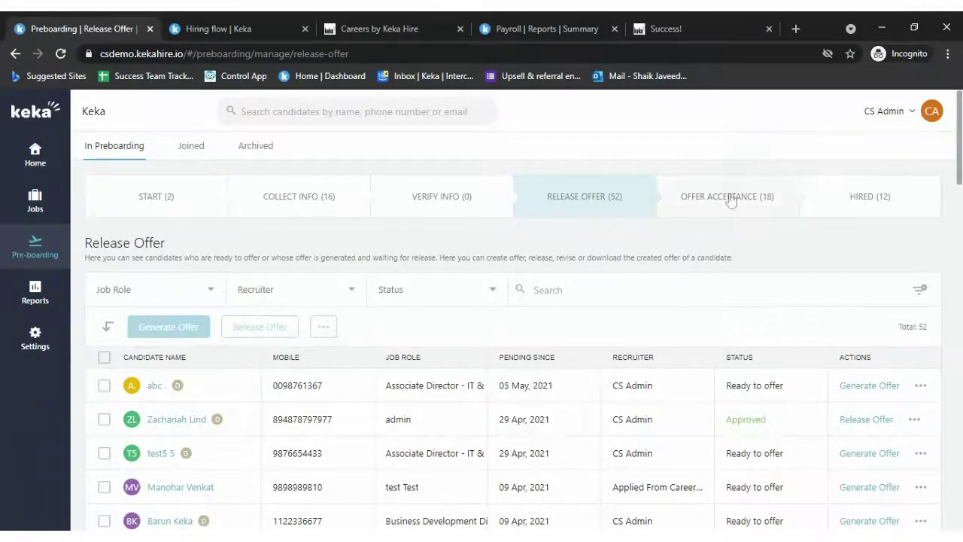
click(779, 190)
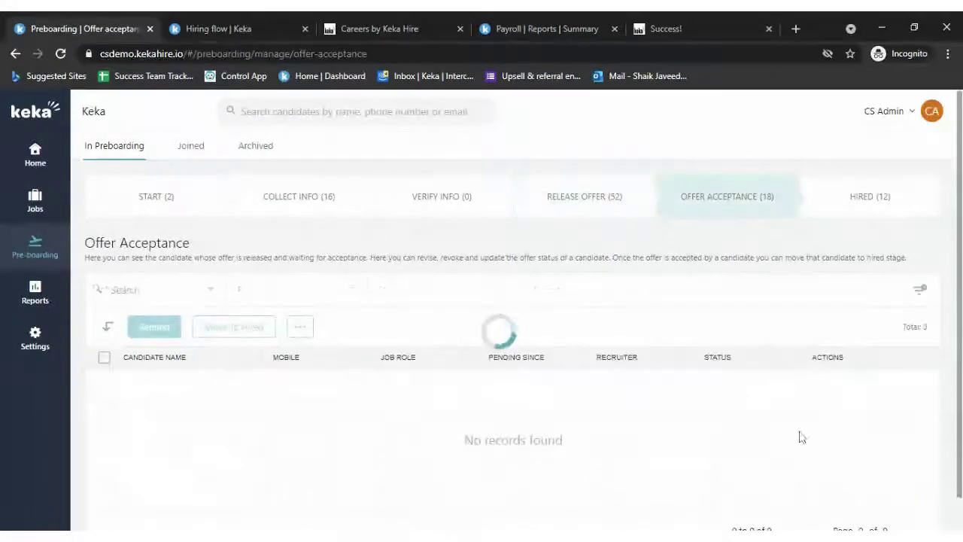
scroll(724, 399, down, 2)
scroll(724, 399, down, 2)
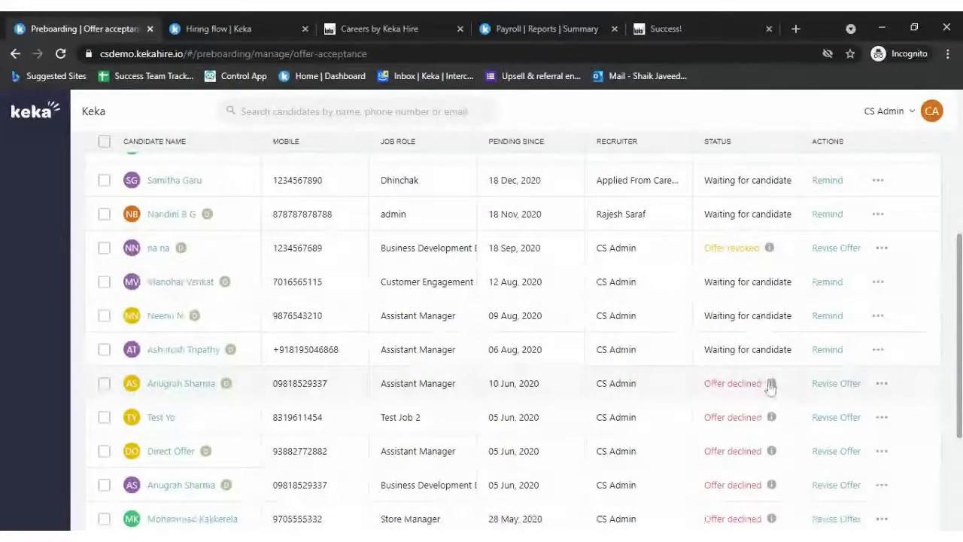
mouse_move(771, 387)
scroll(595, 346, up, 5)
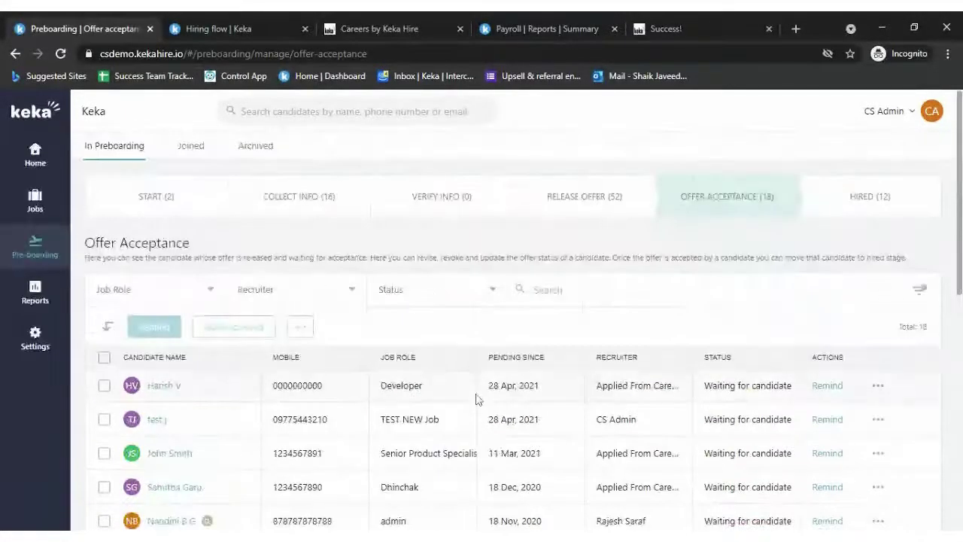
click(130, 201)
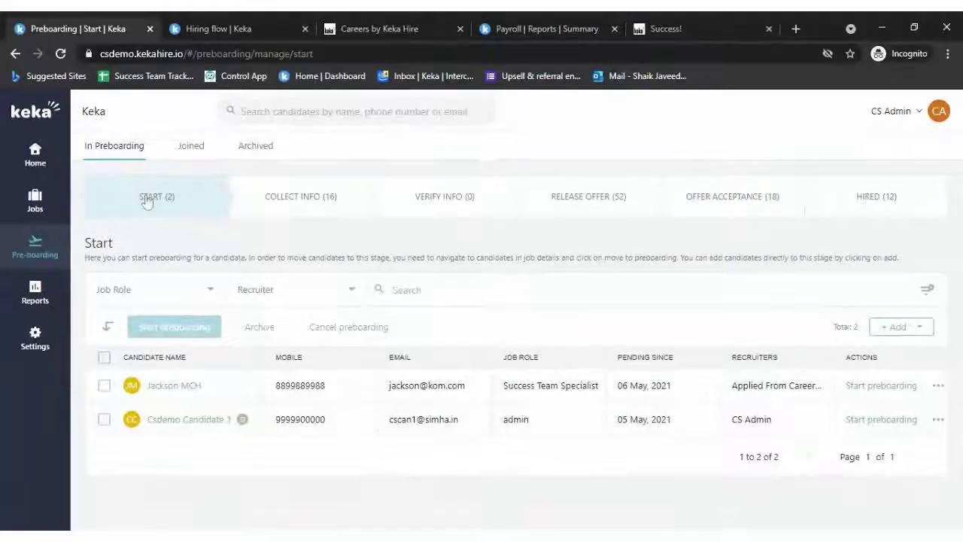
click(888, 392)
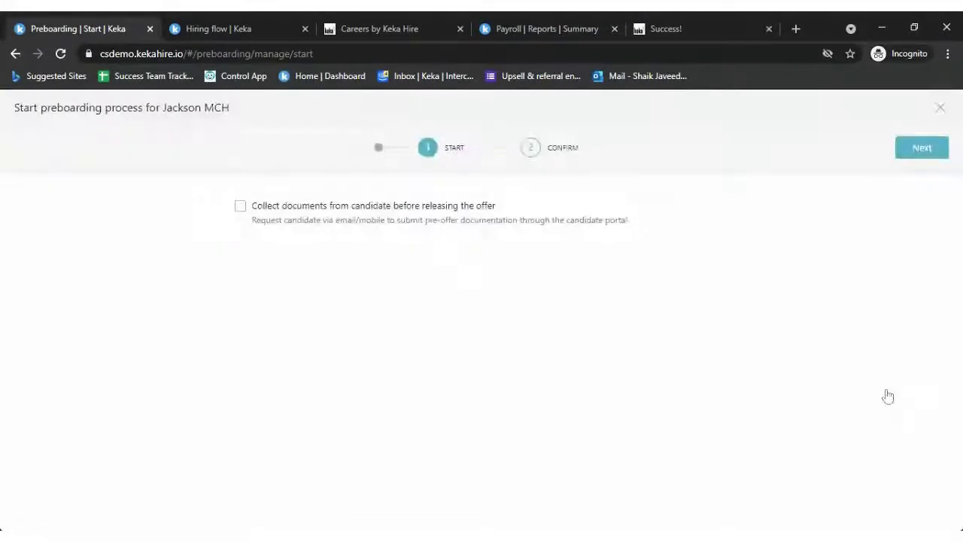
click(238, 206)
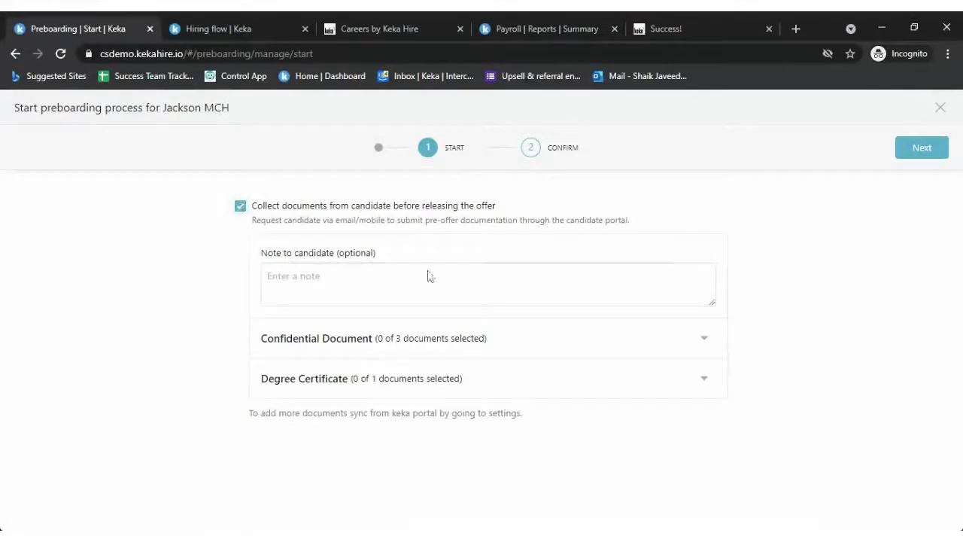
click(413, 341)
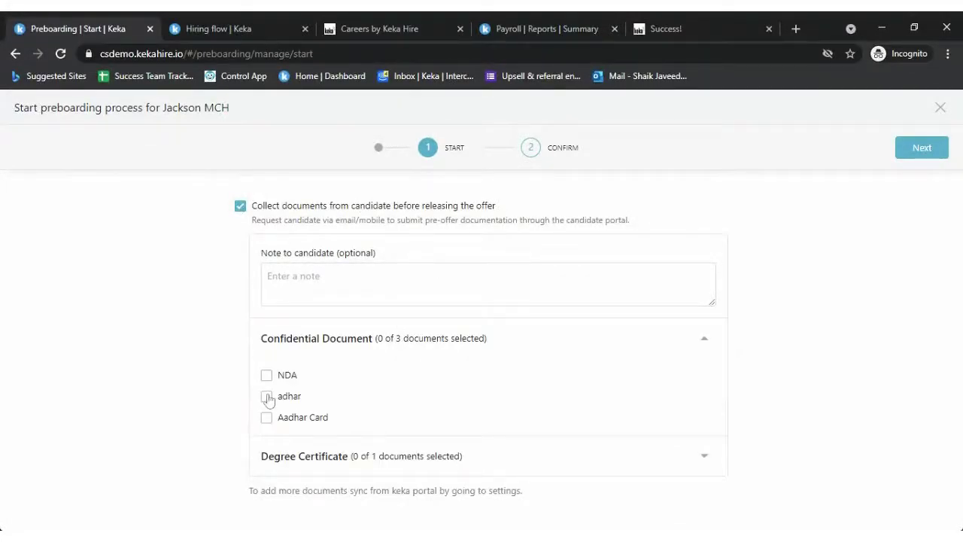
click(404, 456)
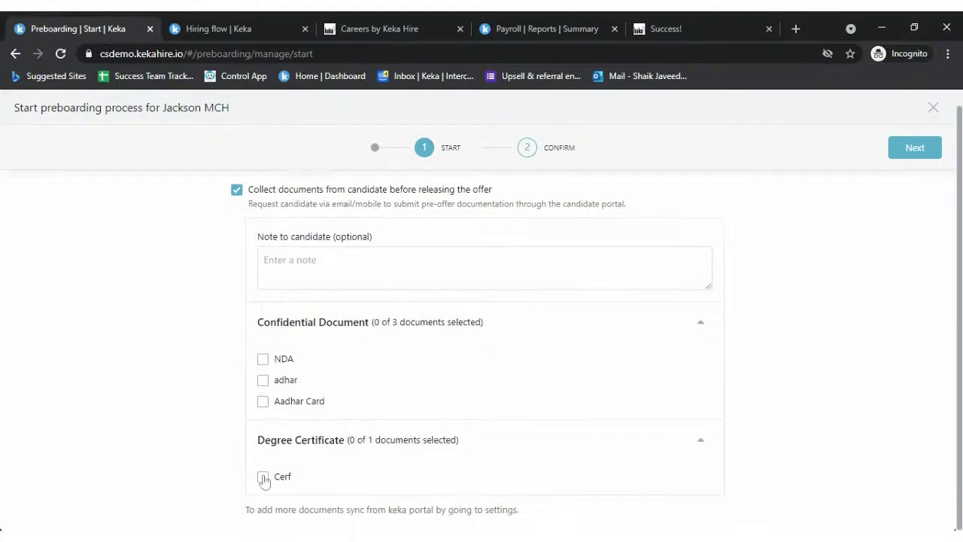
click(914, 147)
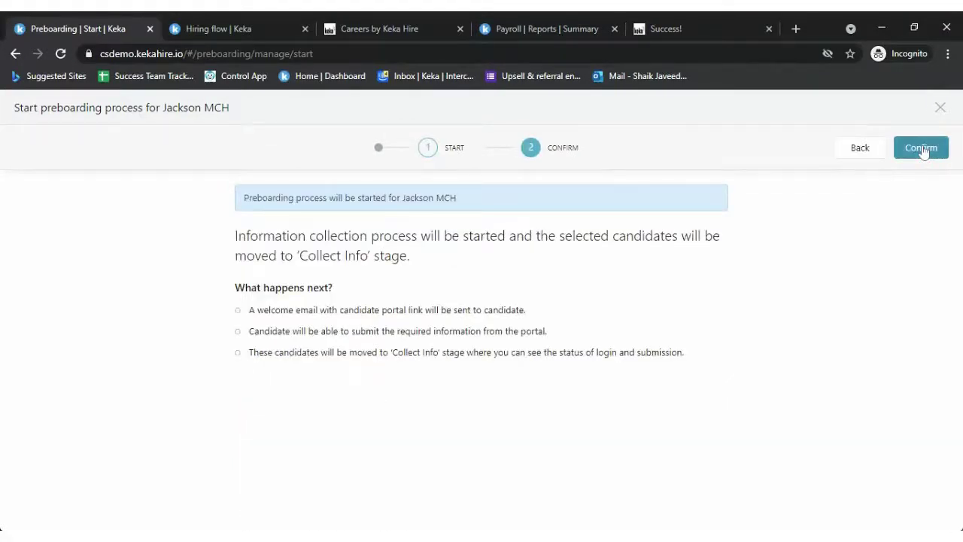
click(922, 149)
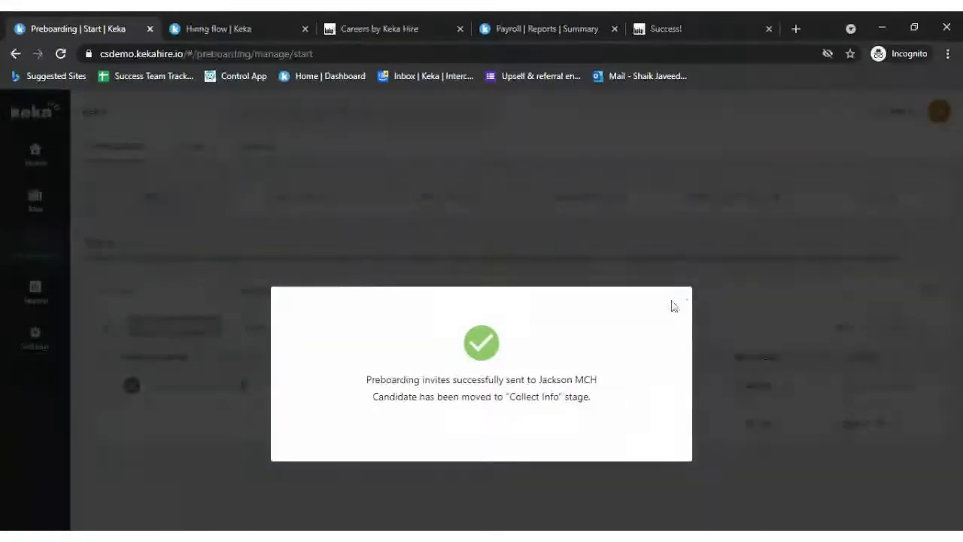
click(671, 307)
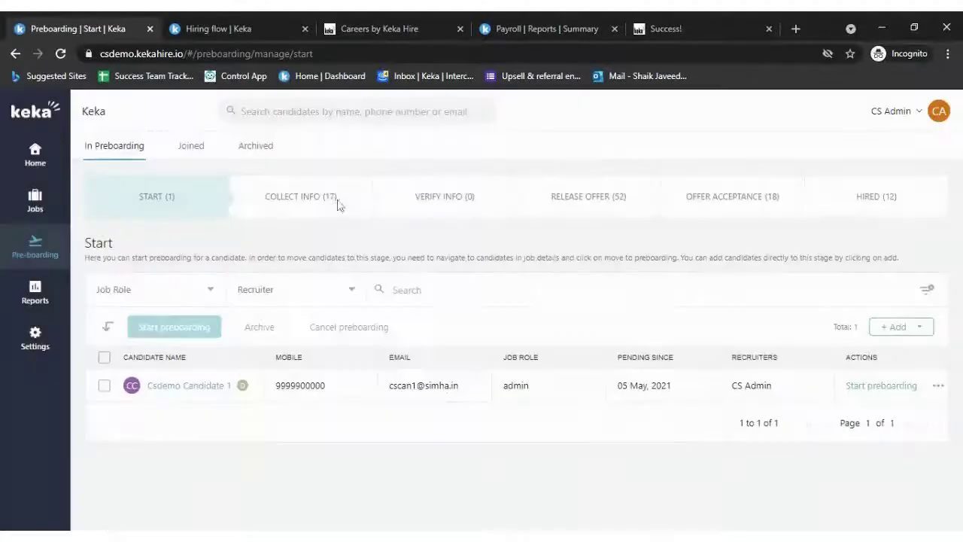
click(338, 204)
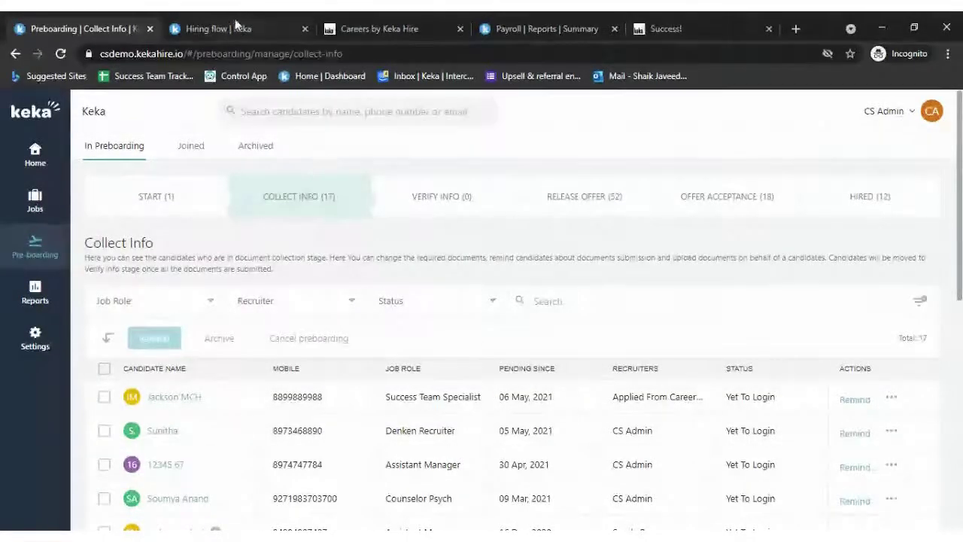
- Go from Keka HR's payroll reports to the Product Updates page filtered to Hire updates
click(548, 28)
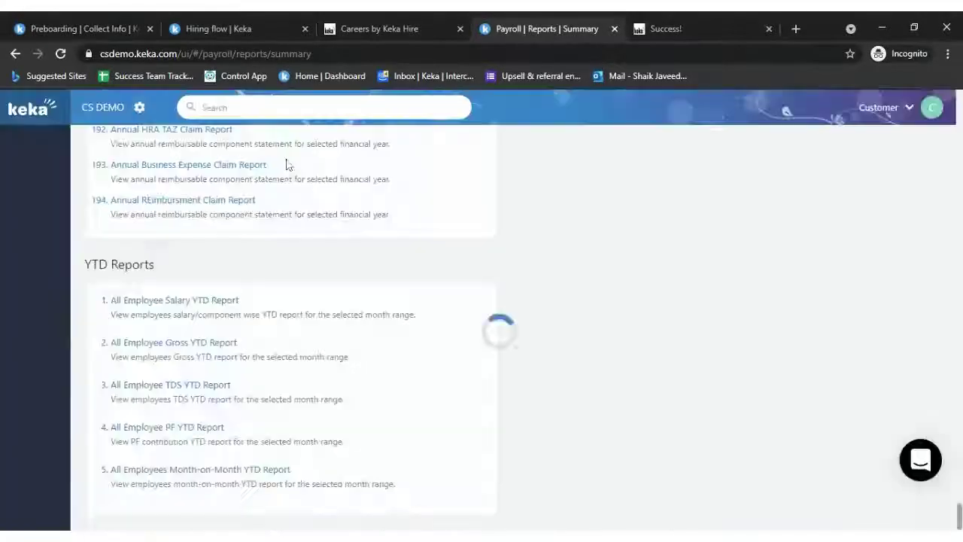
scroll(191, 221, up, 15)
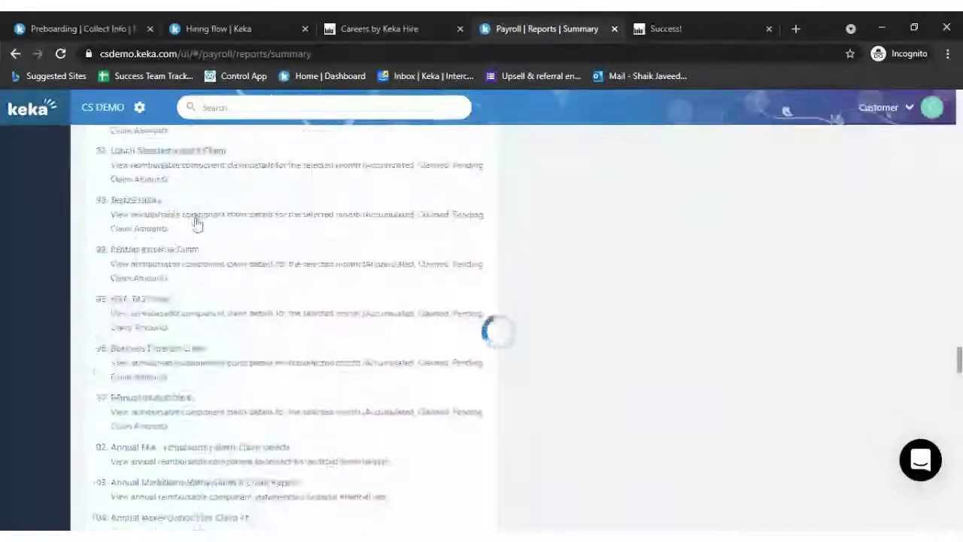
scroll(183, 290, up, 10)
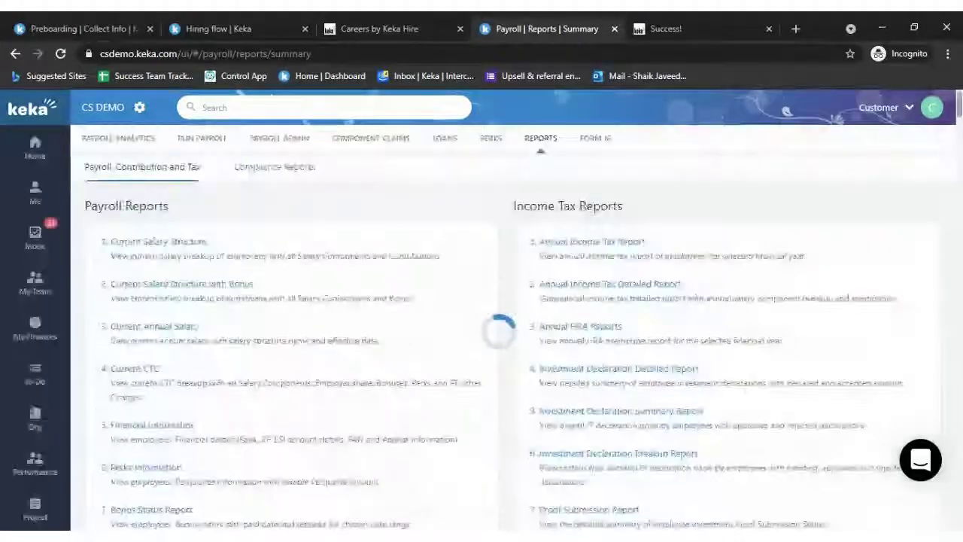
click(35, 164)
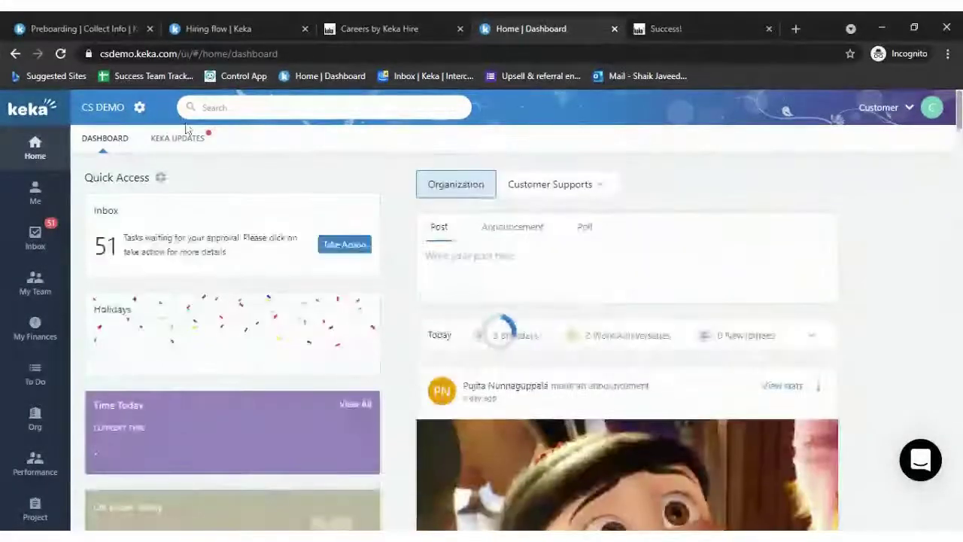
click(180, 138)
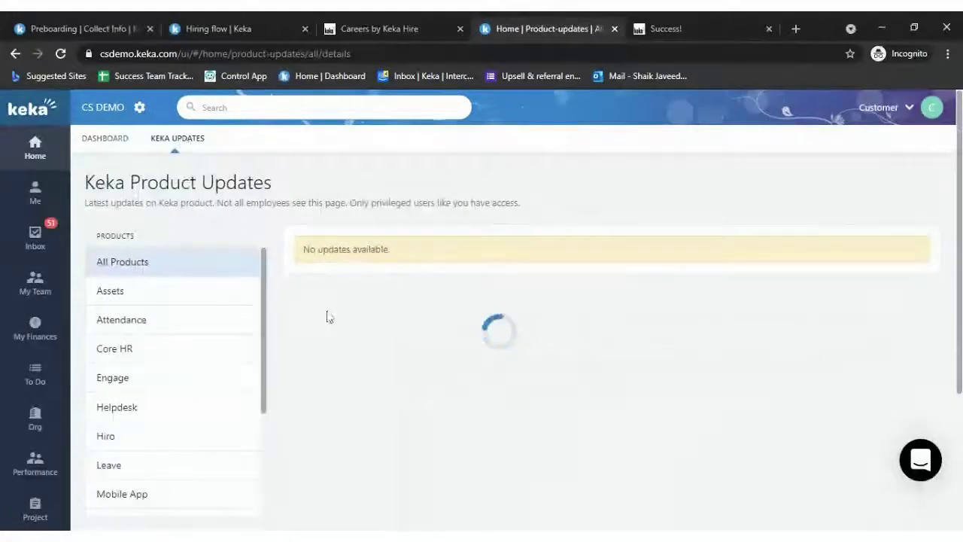
scroll(202, 358, down, 2)
scroll(202, 358, down, 1)
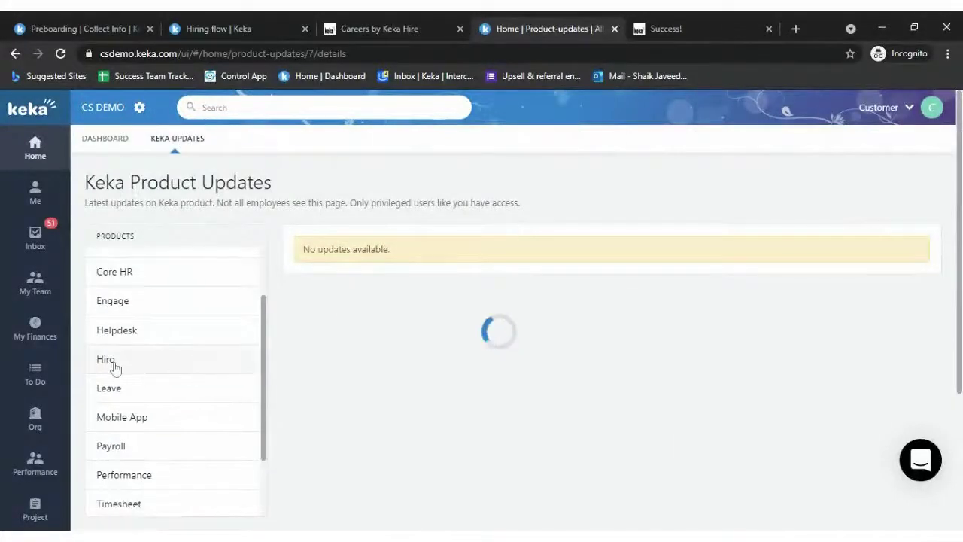
click(113, 363)
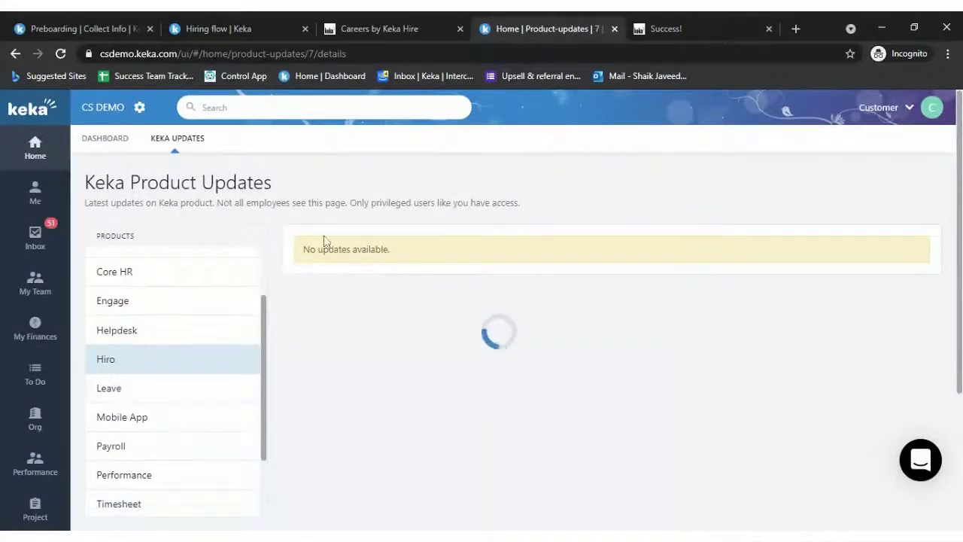
- Scroll down the feed to older Keka Hire posts like the Offer Letter Templates enhancements
scroll(400, 234, down, 10)
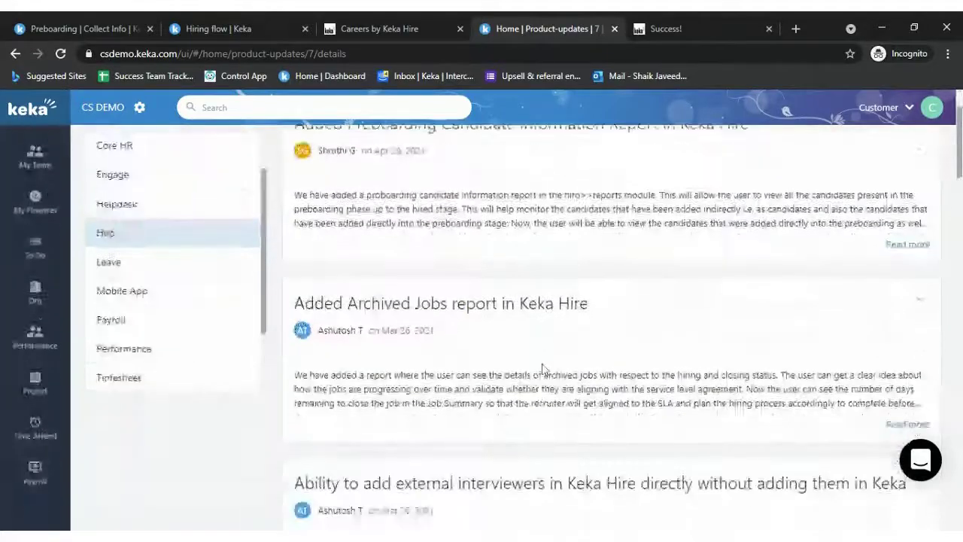
scroll(542, 369, down, 7)
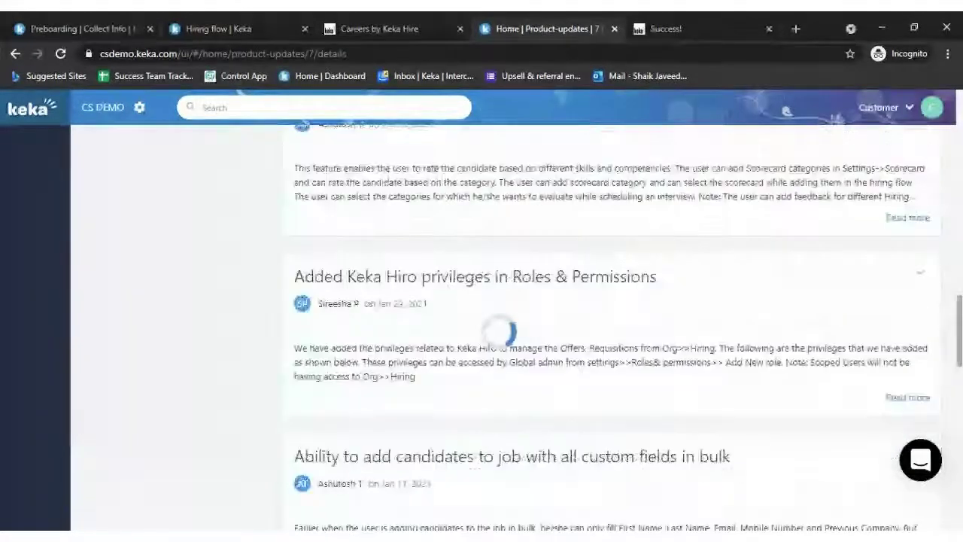
scroll(645, 354, down, 6)
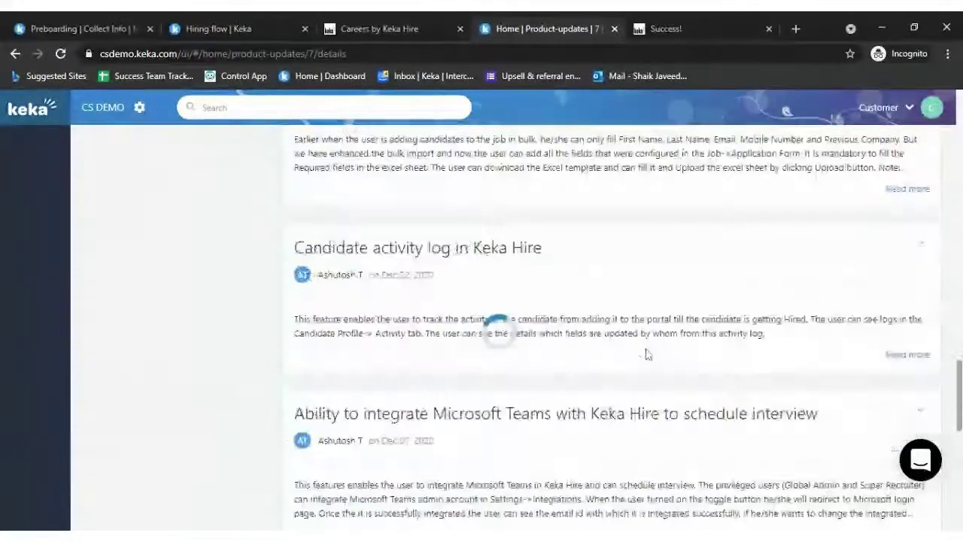
scroll(542, 331, down, 4)
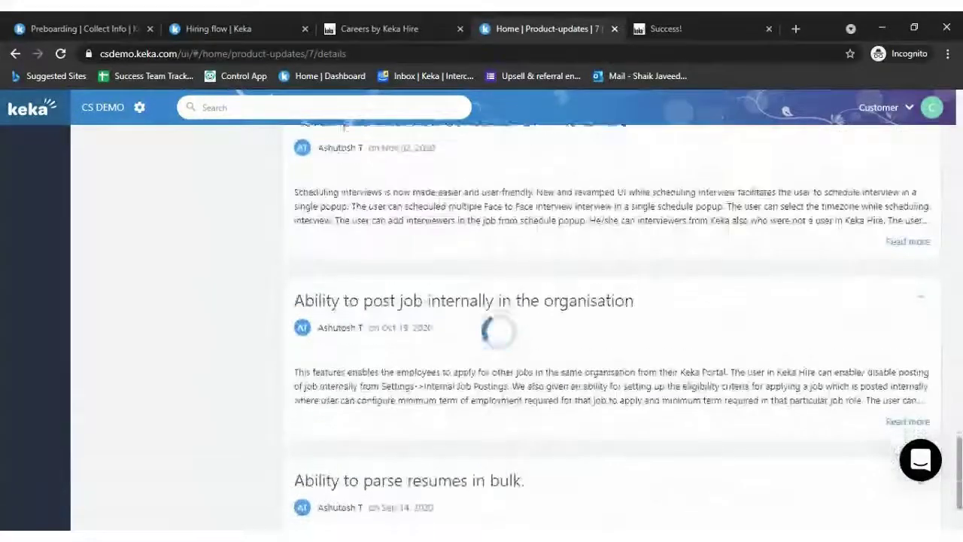
scroll(645, 409, down, 2)
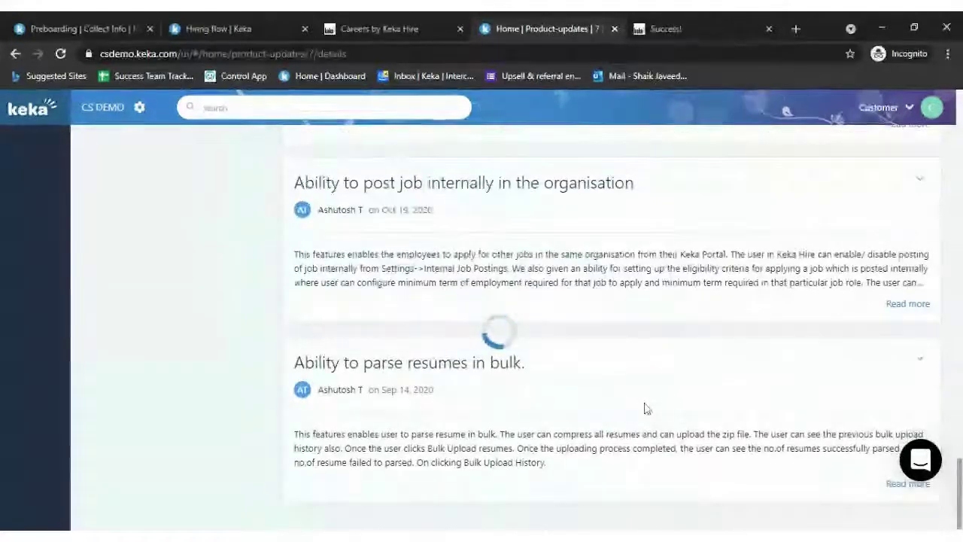
scroll(632, 314, up, 2)
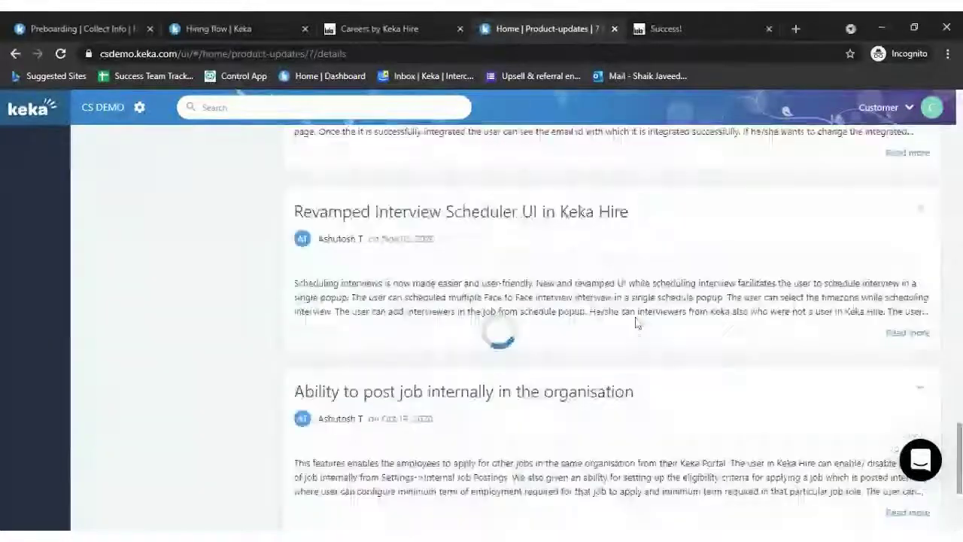
scroll(637, 321, down, 2)
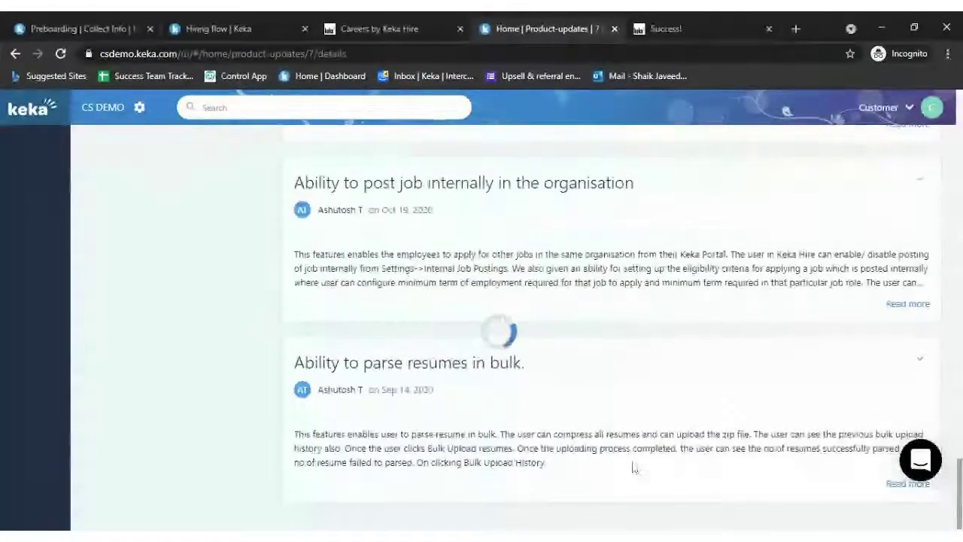
scroll(635, 466, down, 3)
scroll(617, 331, down, 8)
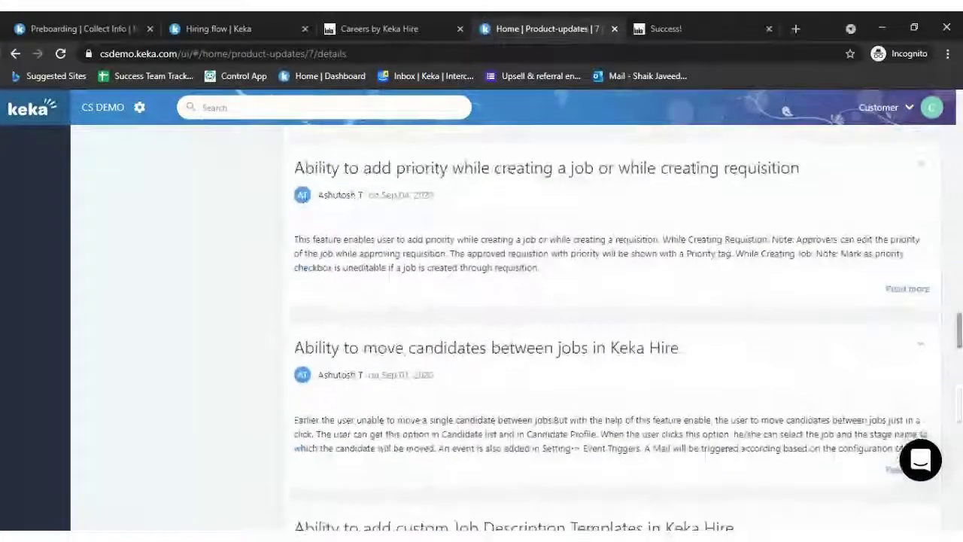
scroll(617, 331, down, 7)
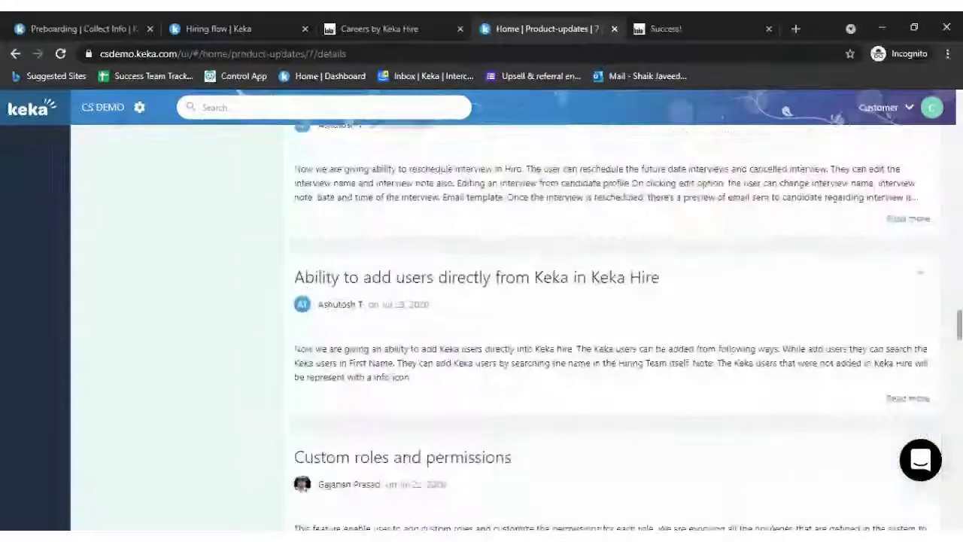
scroll(617, 331, down, 10)
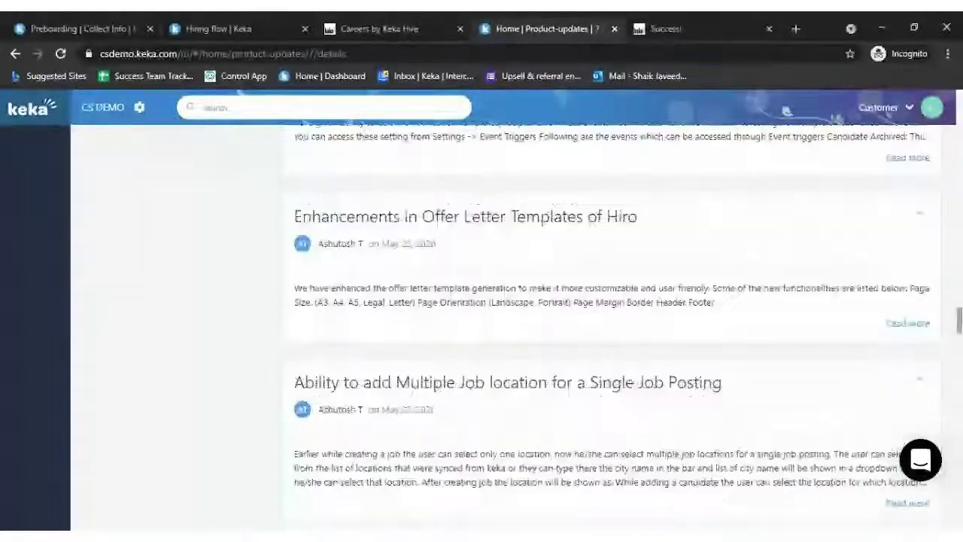
- Expand the Candidate Portal post with Read more to see its full text
click(907, 249)
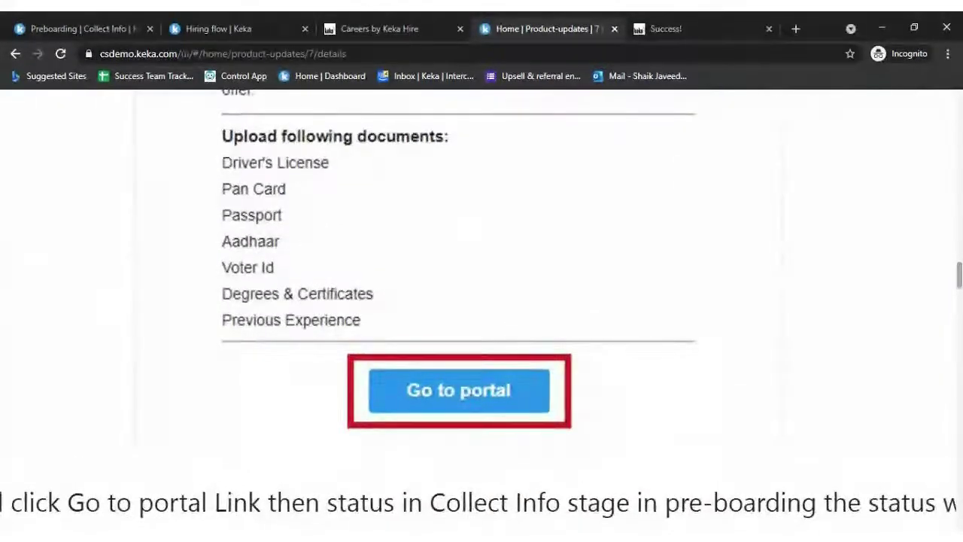
click(46, 29)
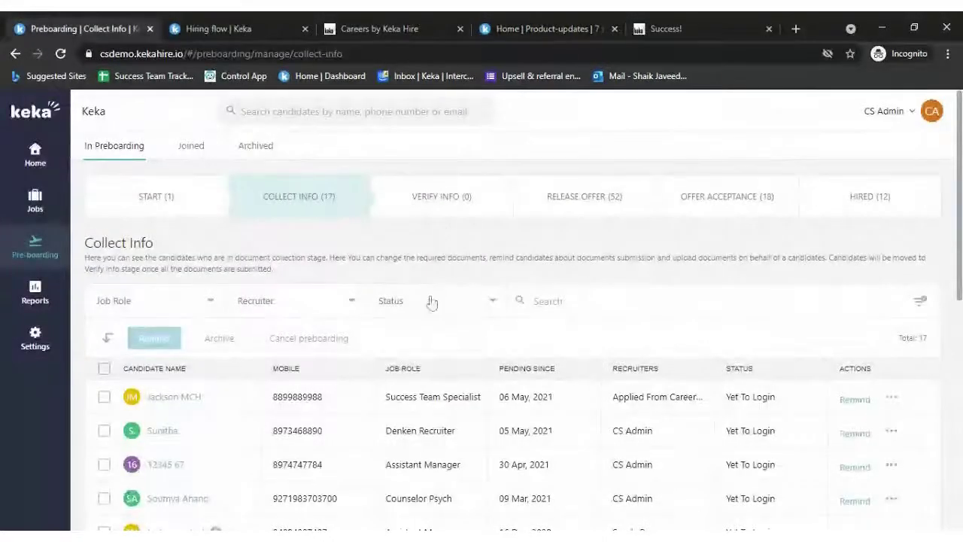
click(255, 28)
click(384, 28)
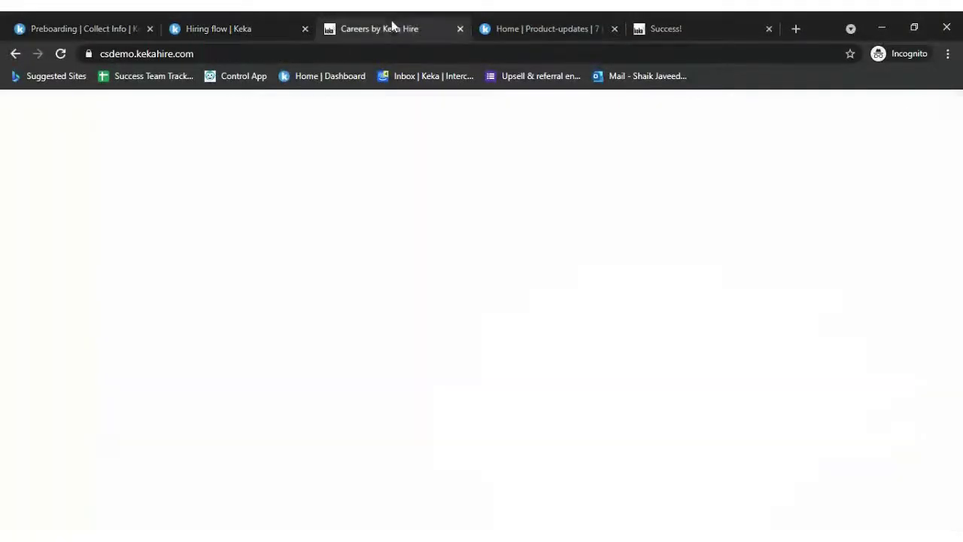
click(550, 29)
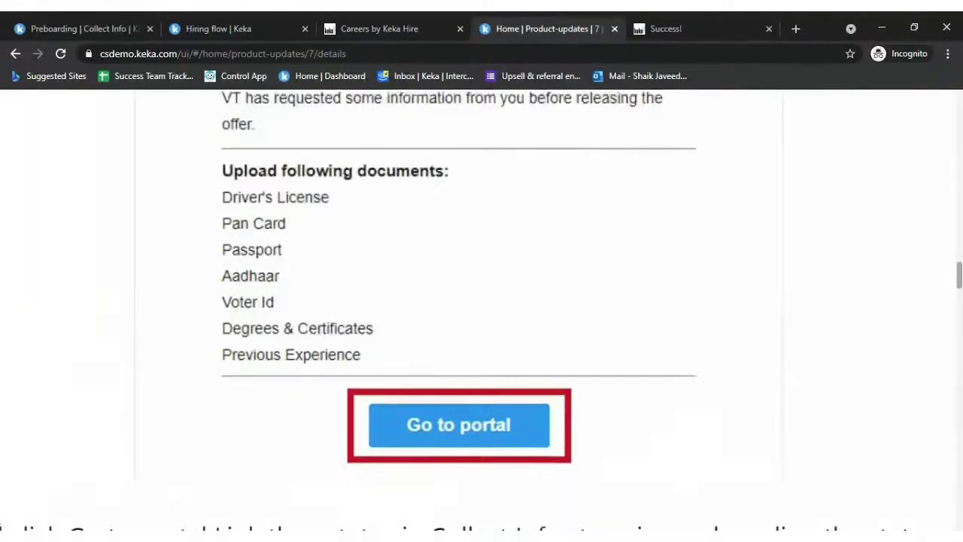
- Read through the Candidate Portal post, then return to the preboarding Collect Info list
scroll(481, 316, down, 5)
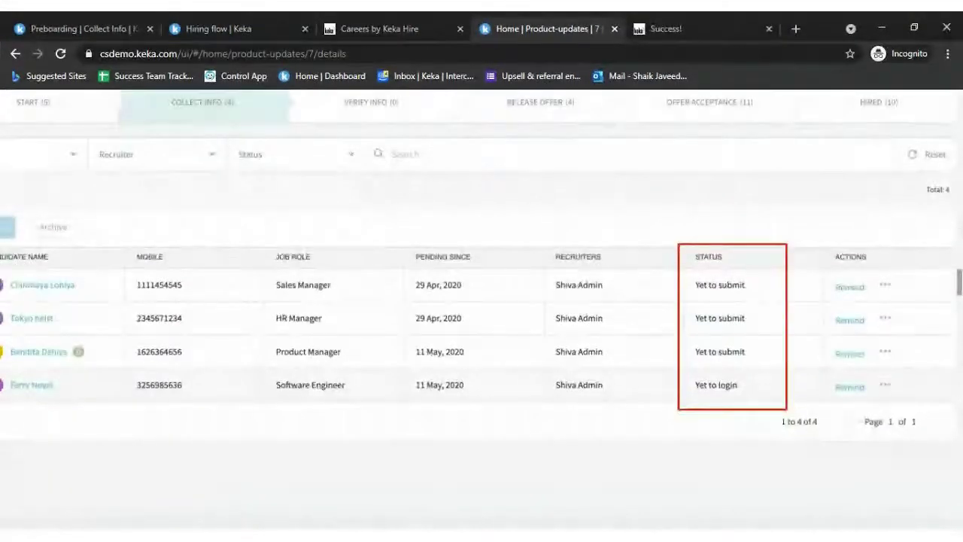
scroll(482, 316, down, 2)
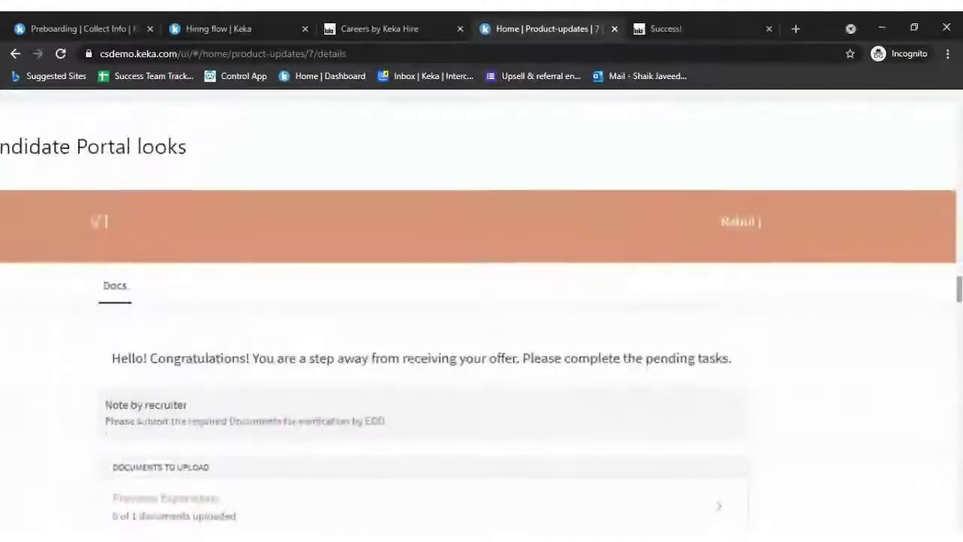
scroll(481, 316, up, 6)
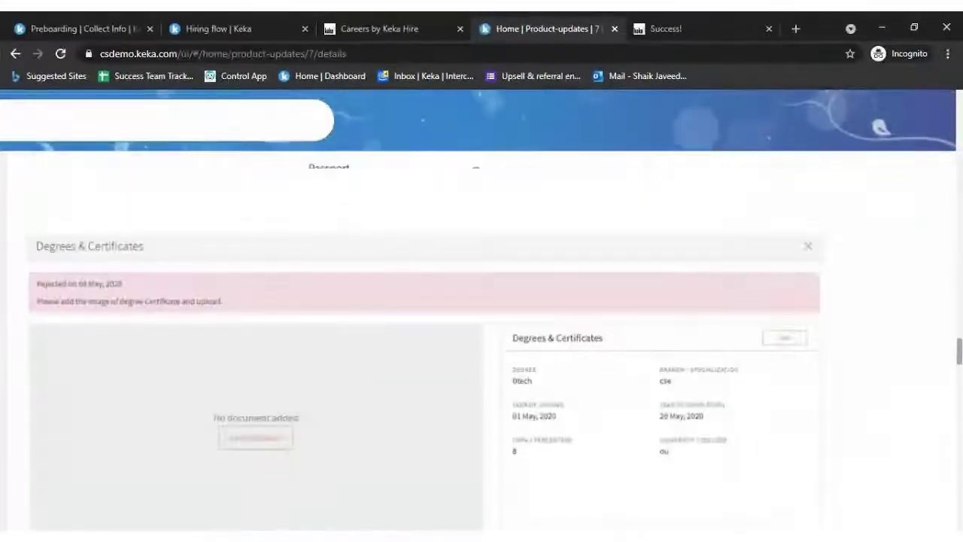
click(99, 29)
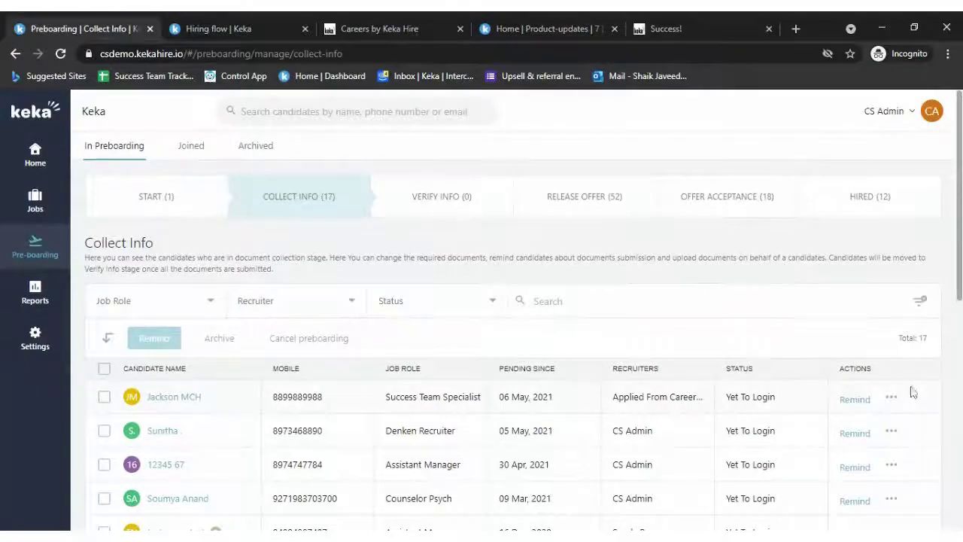
click(891, 399)
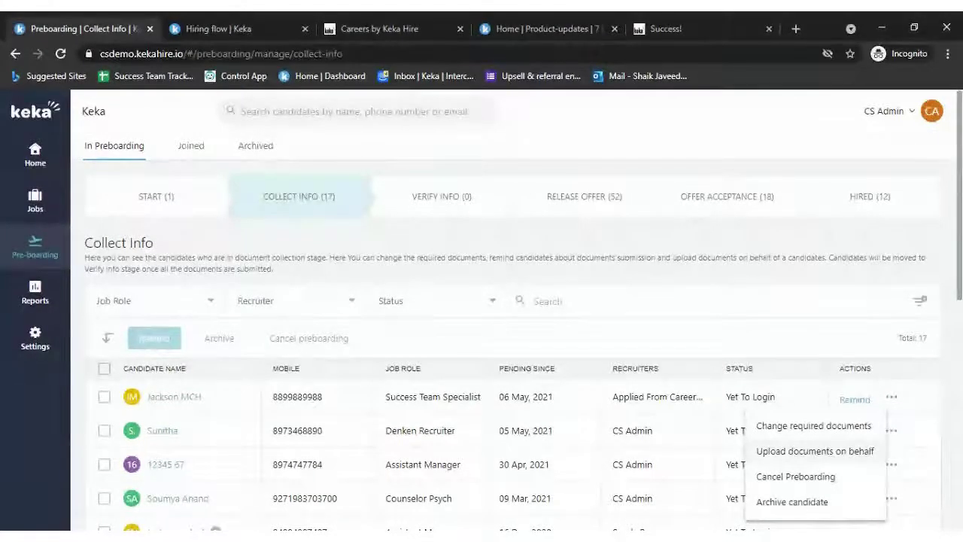
click(809, 451)
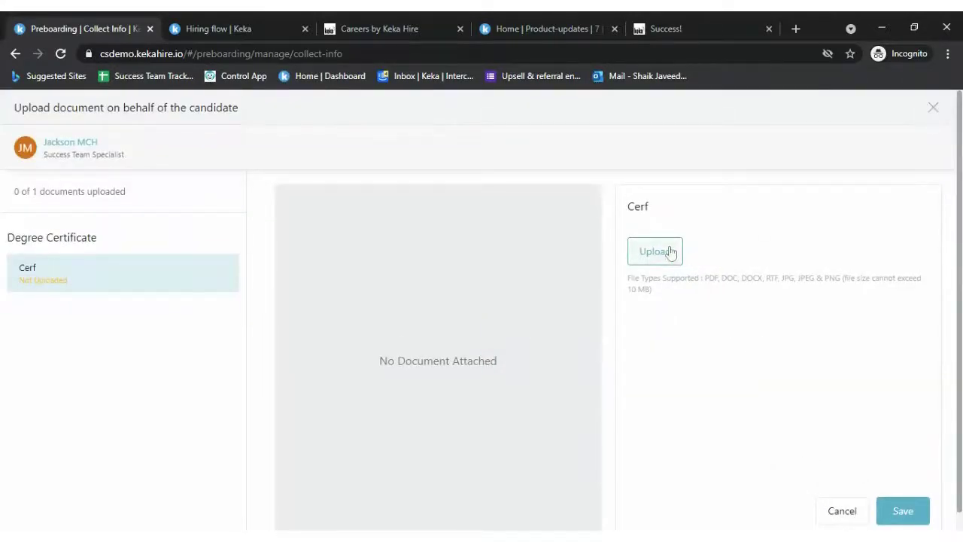
click(670, 251)
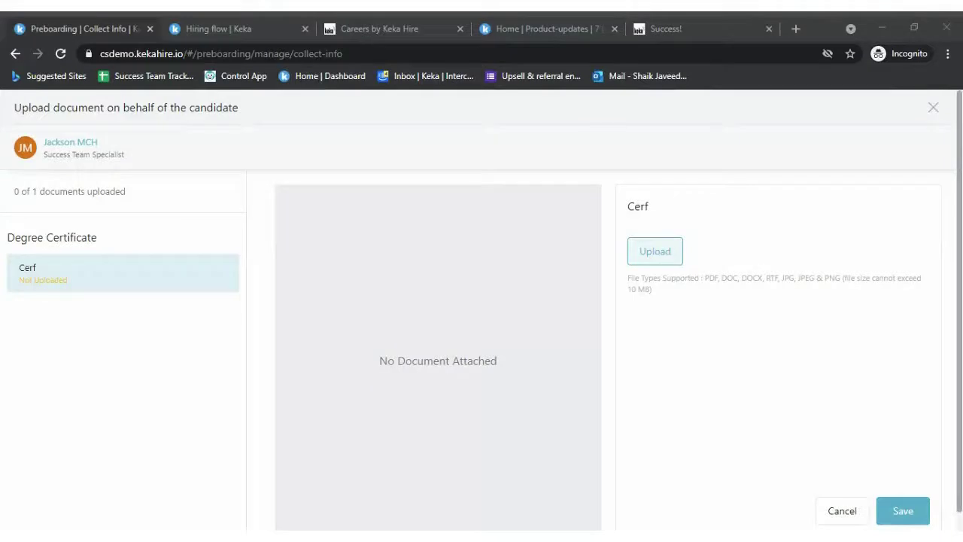
key(Return)
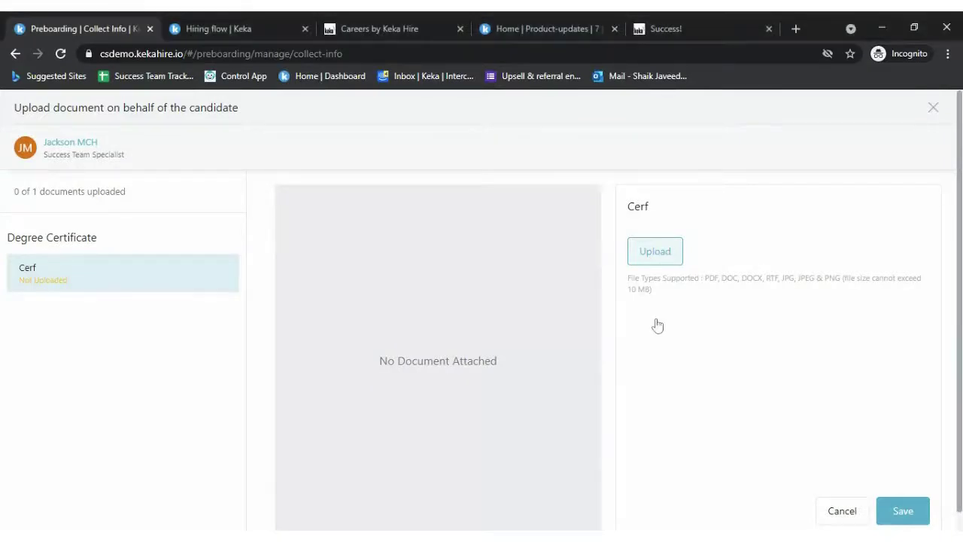
scroll(774, 429, down, 1)
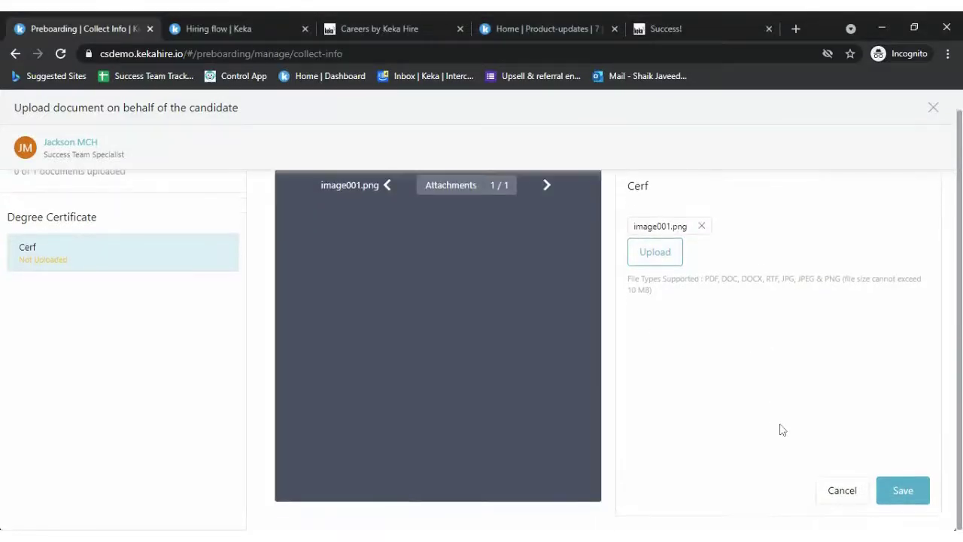
click(903, 490)
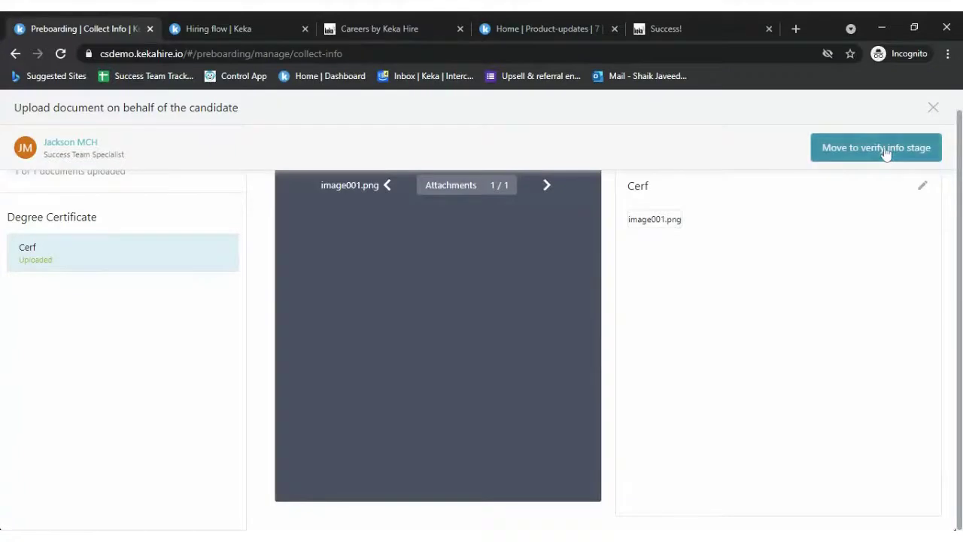
click(883, 151)
click(692, 253)
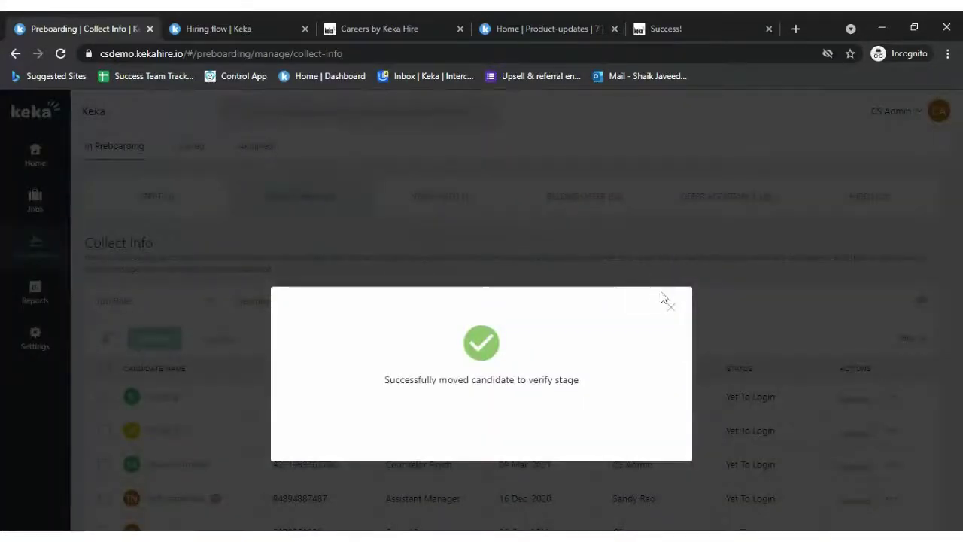
click(669, 308)
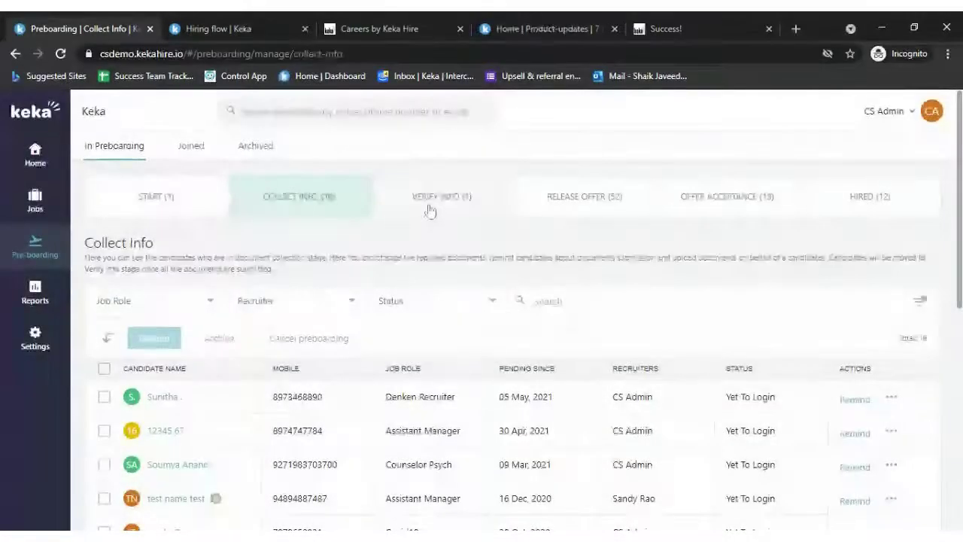
click(430, 211)
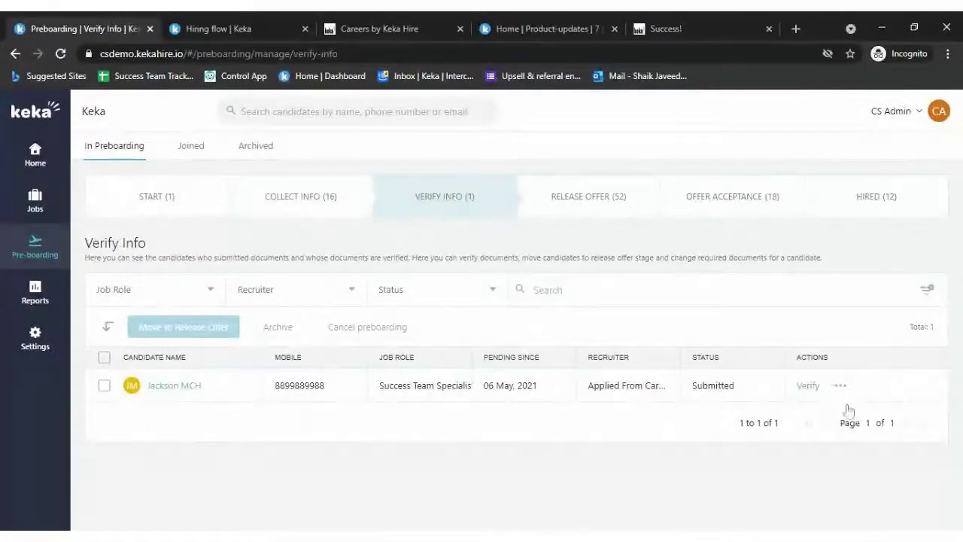
click(811, 386)
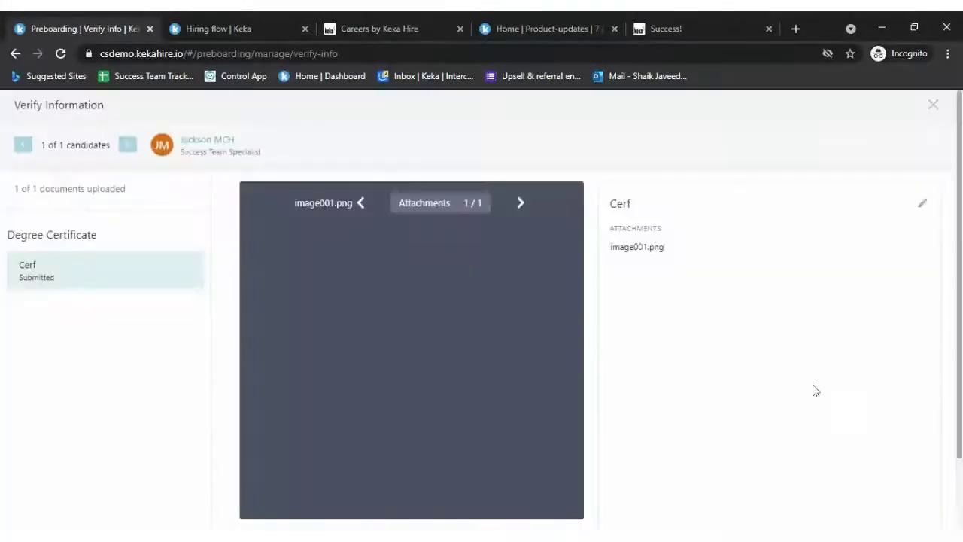
scroll(791, 379, down, 1)
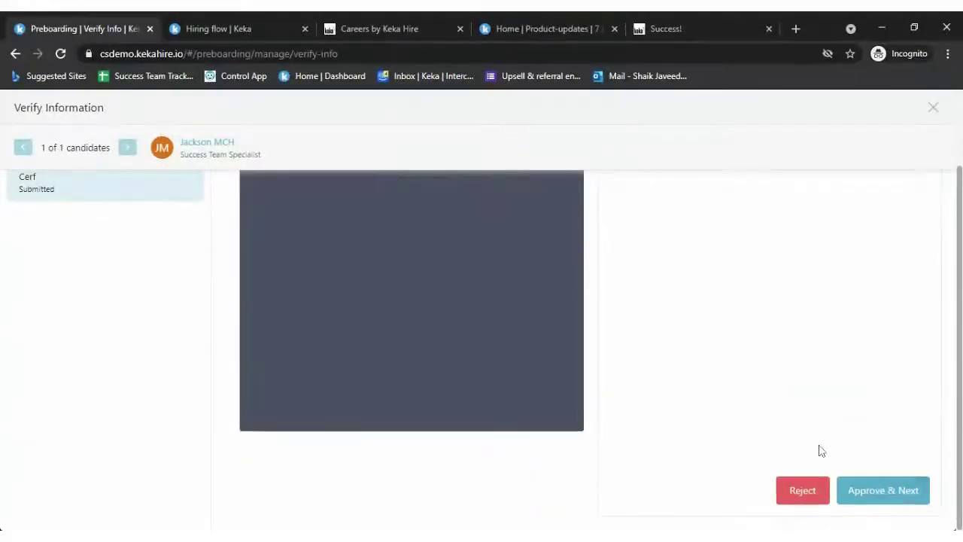
click(877, 490)
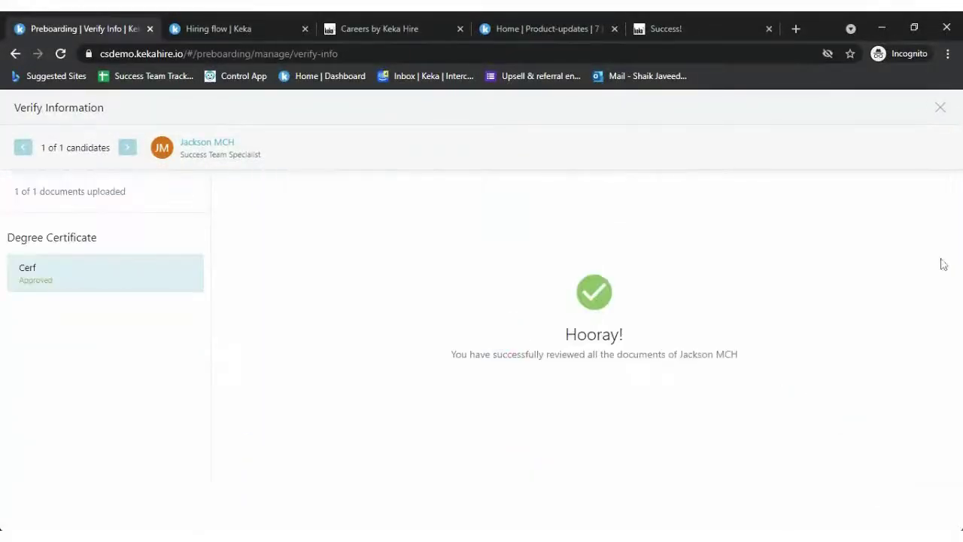
click(941, 109)
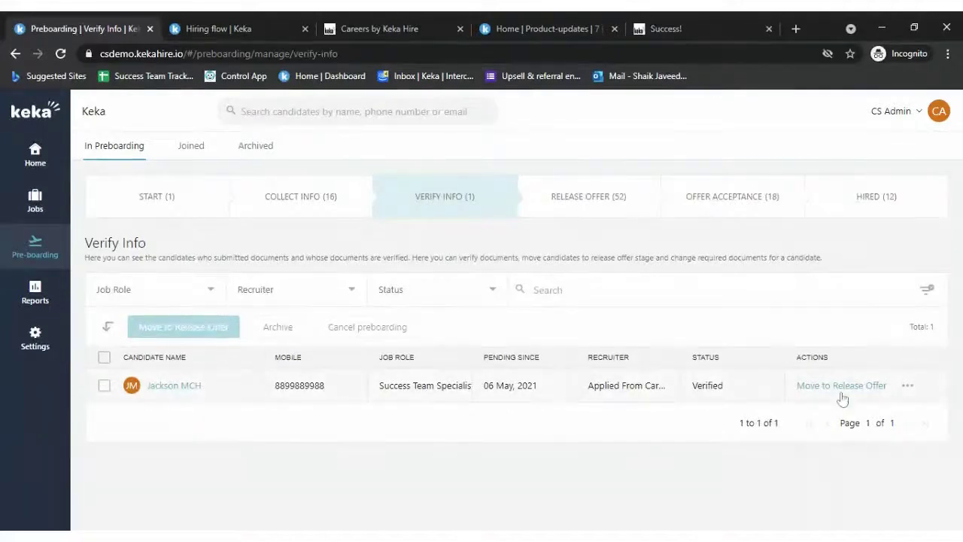
click(841, 393)
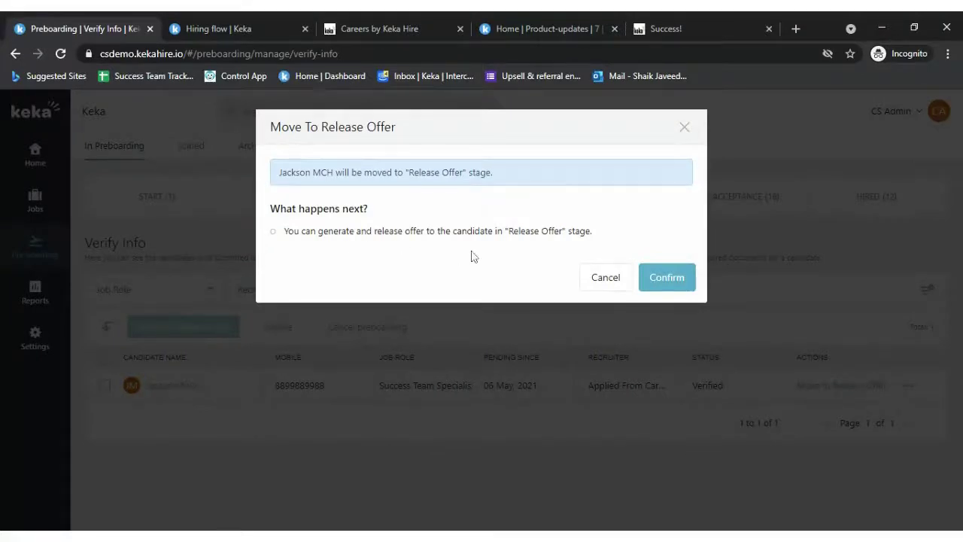
click(668, 277)
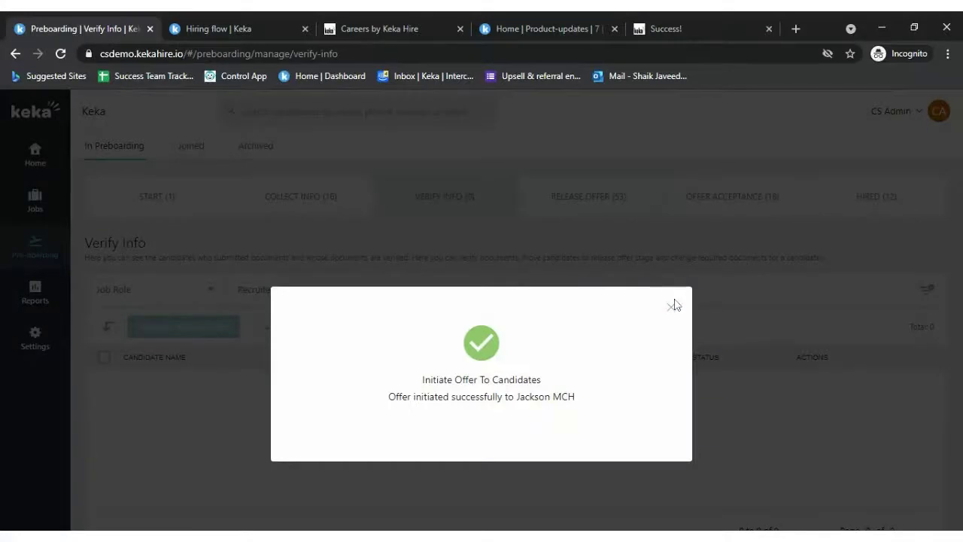
click(675, 310)
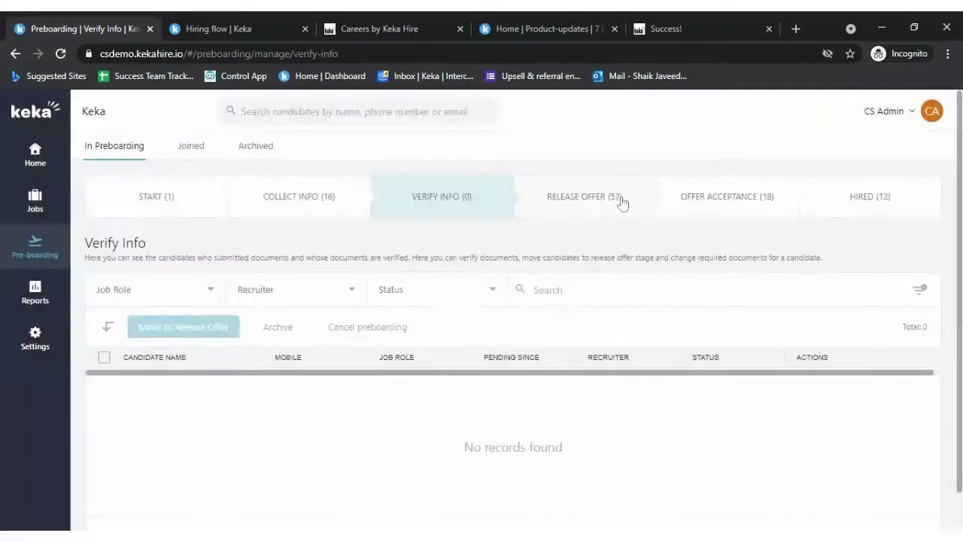
click(622, 198)
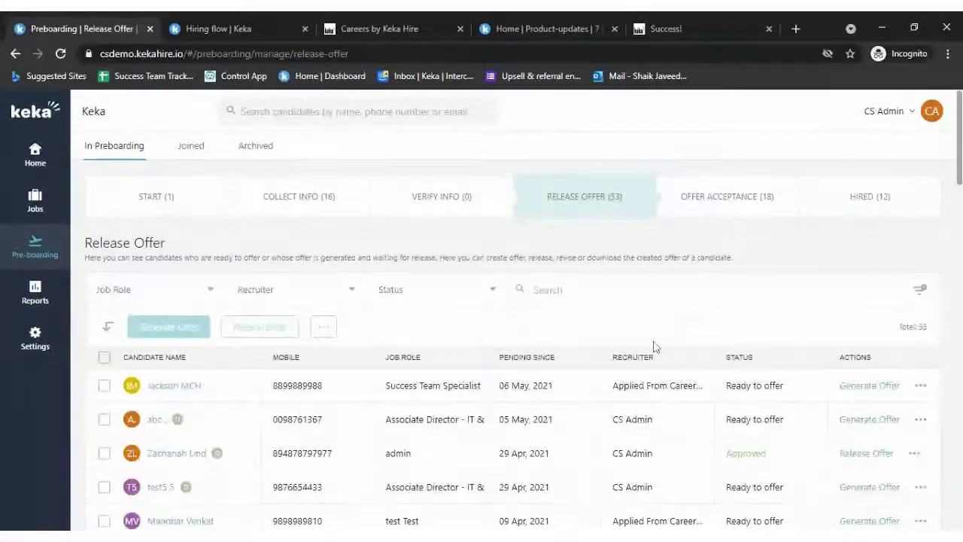
scroll(656, 344, down, 1)
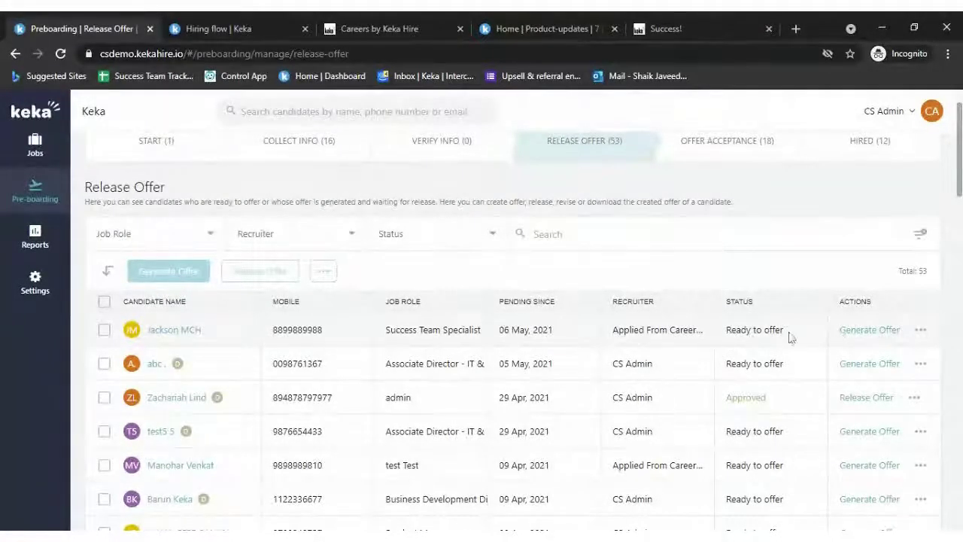
click(882, 336)
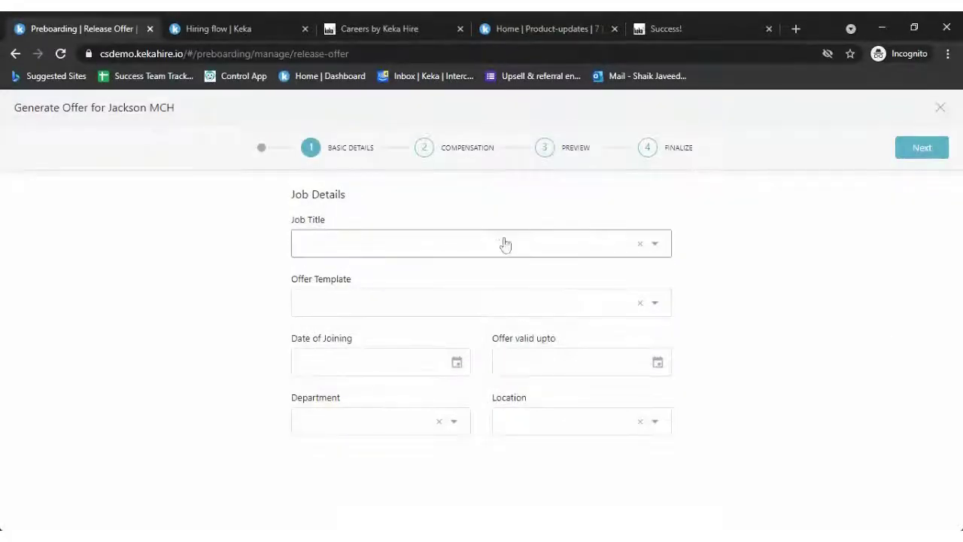
click(505, 245)
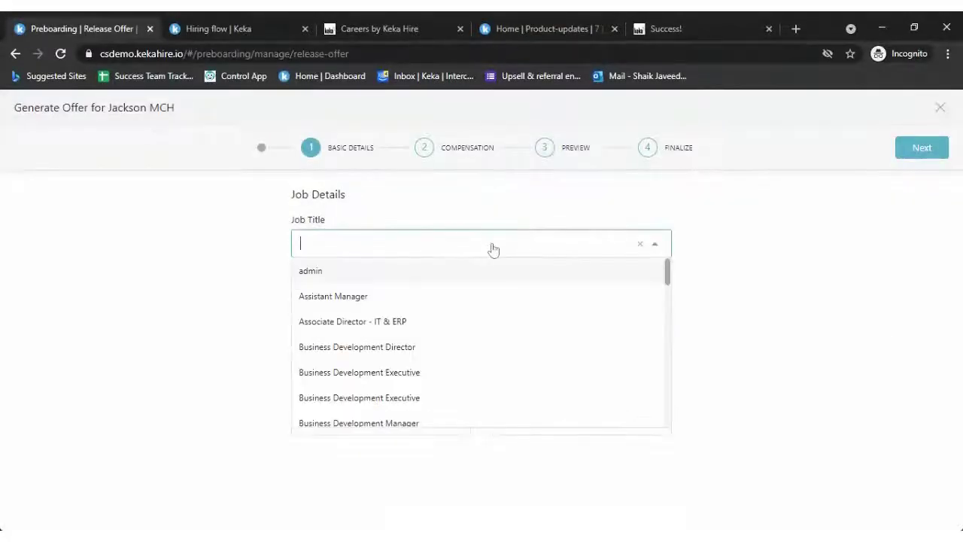
click(365, 333)
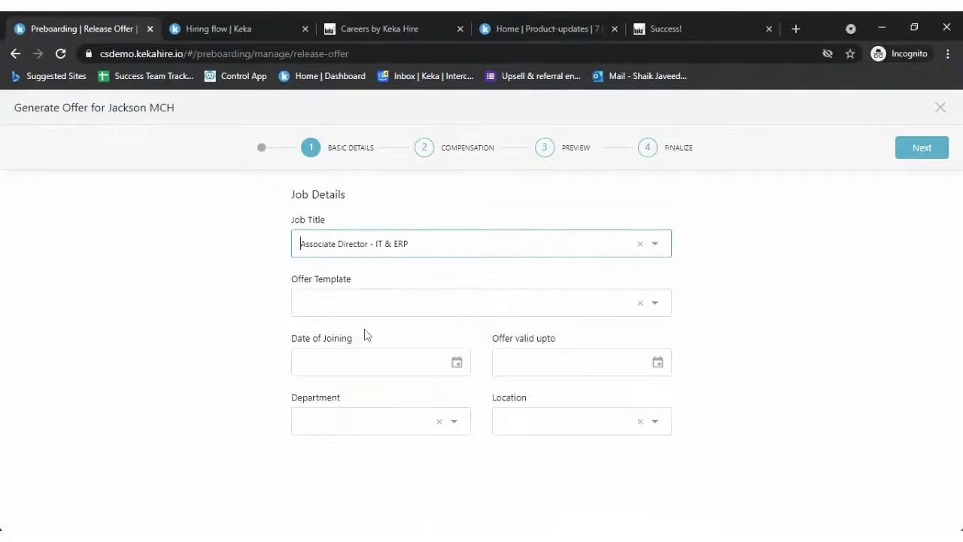
click(421, 314)
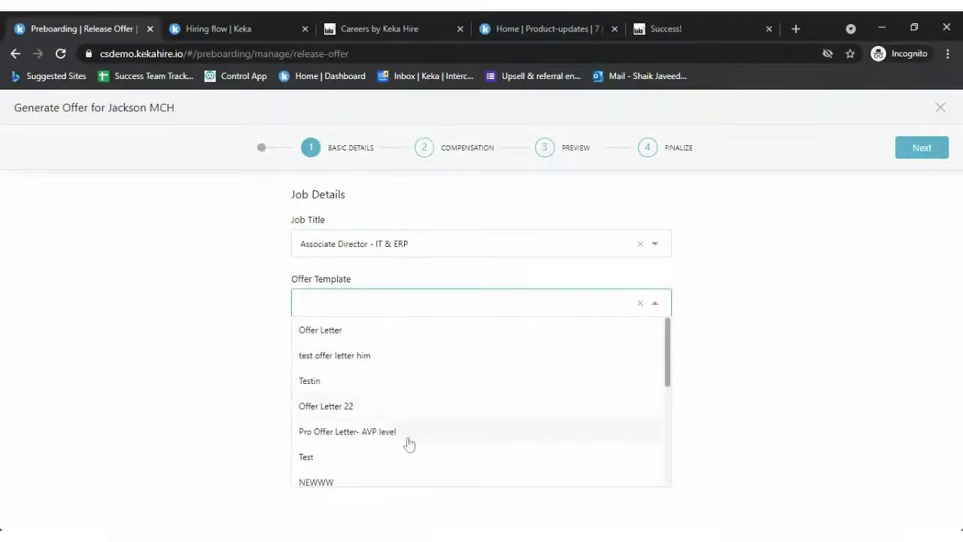
scroll(409, 444, down, 2)
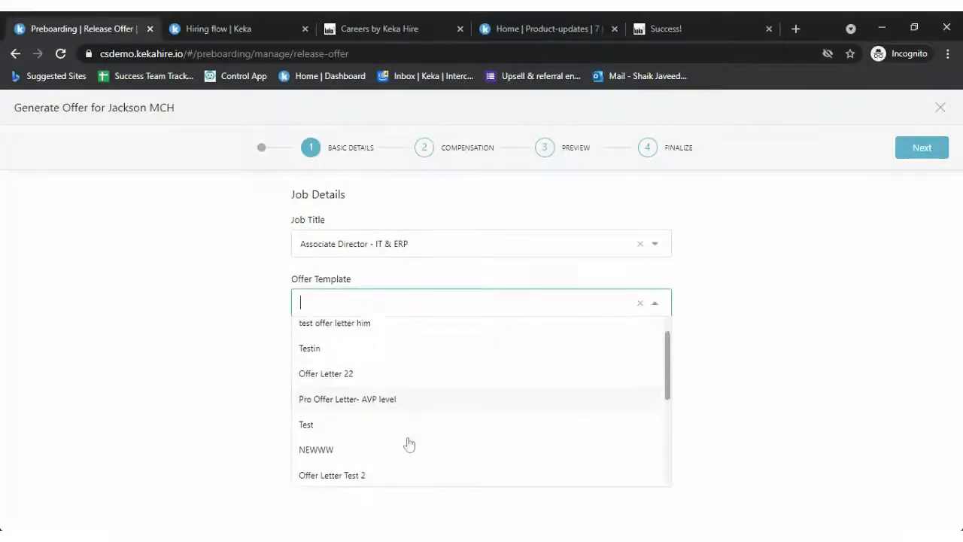
click(243, 29)
- Open the Offer Letter Templates page in Keka Hire's hiring settings
click(53, 344)
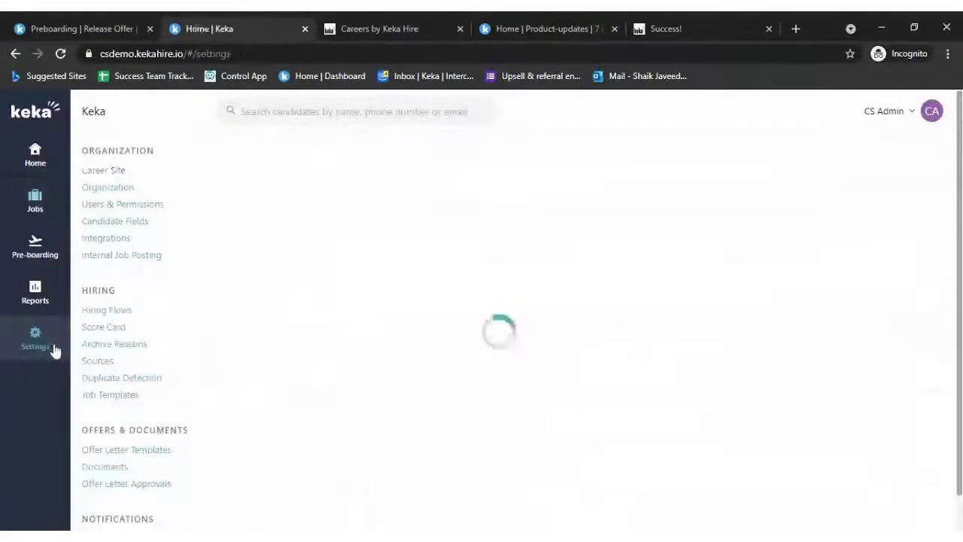
scroll(147, 409, down, 1)
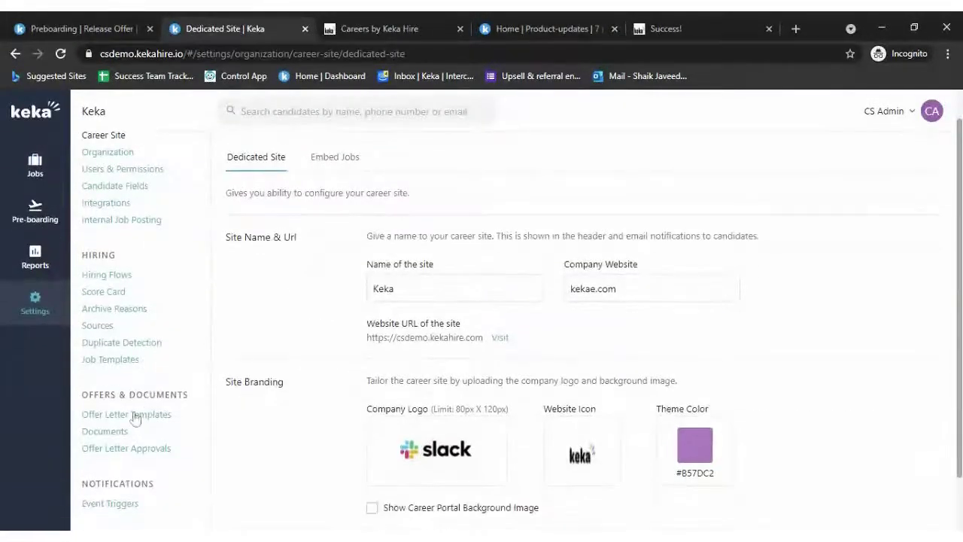
click(133, 414)
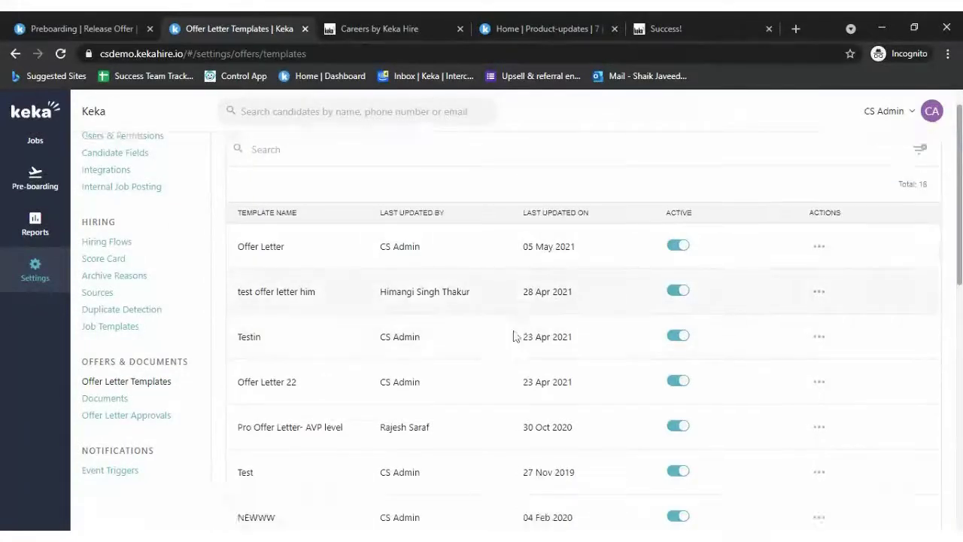
scroll(512, 336, down, 3)
scroll(879, 281, up, 2)
scroll(815, 268, up, 2)
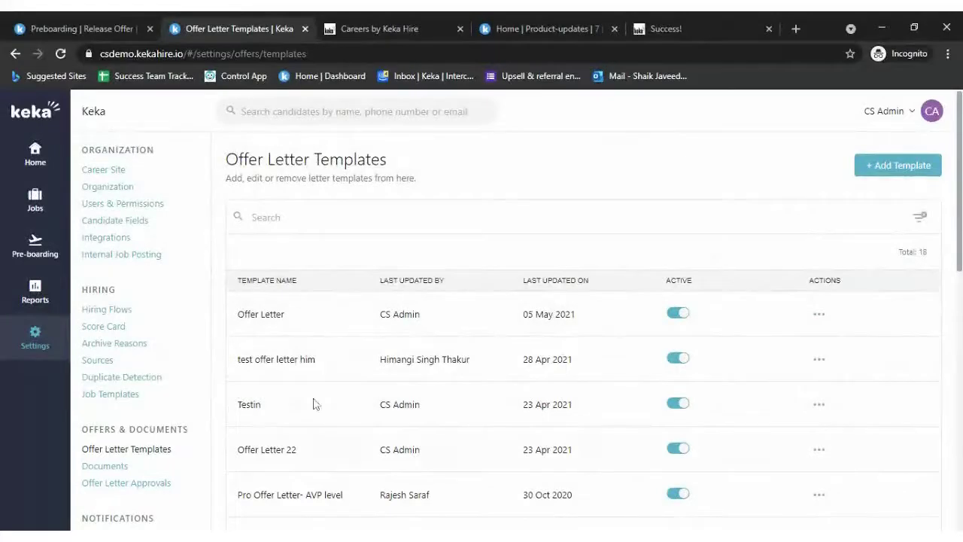
- Step through the Offer Letter template's editor without saving, then return to the offer form
click(820, 315)
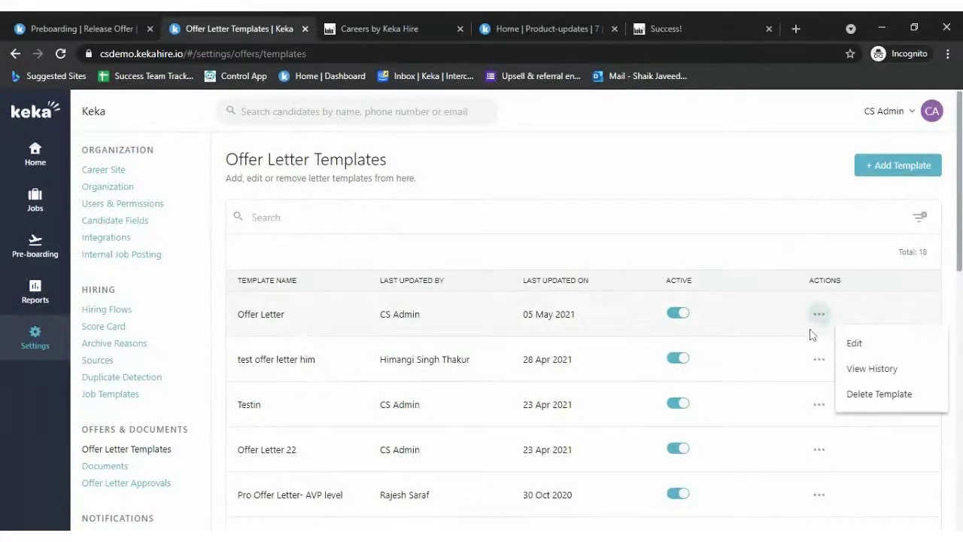
click(856, 342)
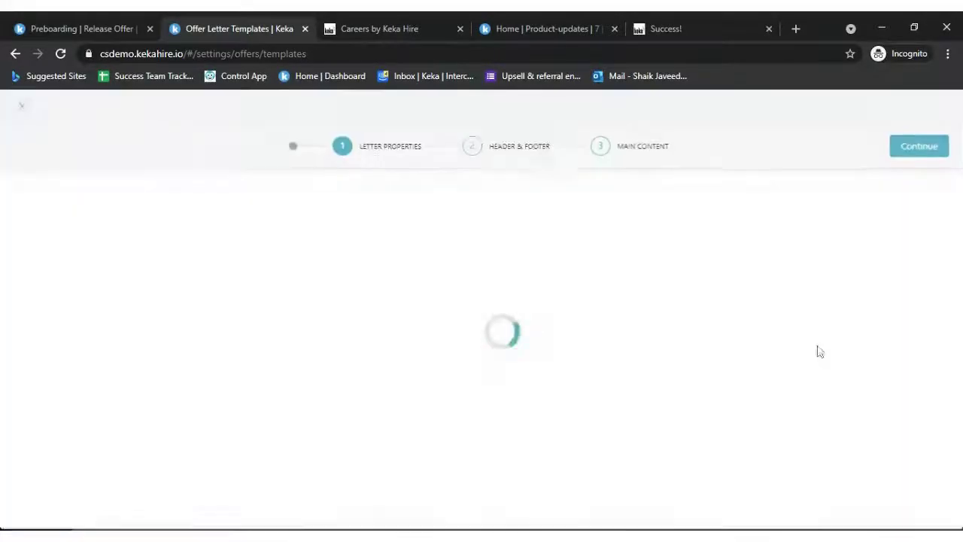
click(927, 150)
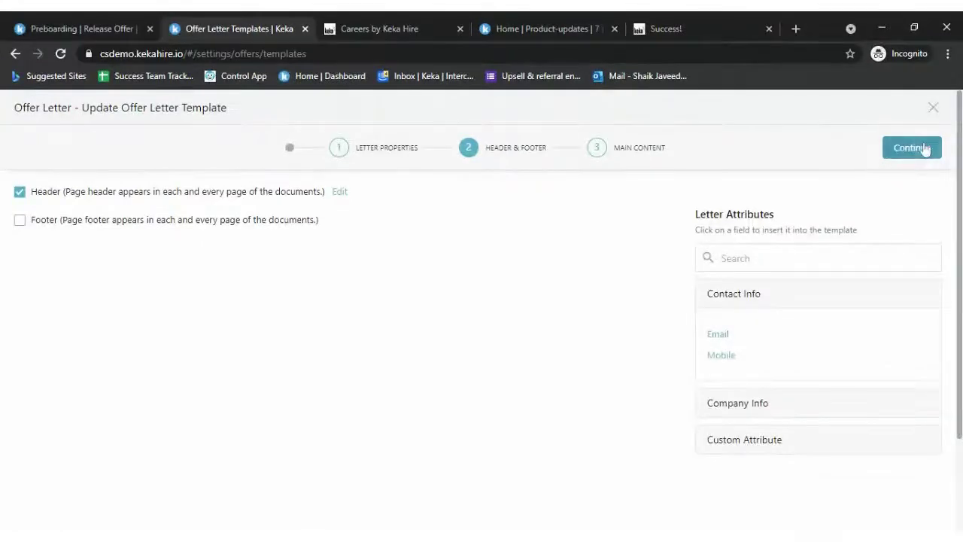
click(927, 150)
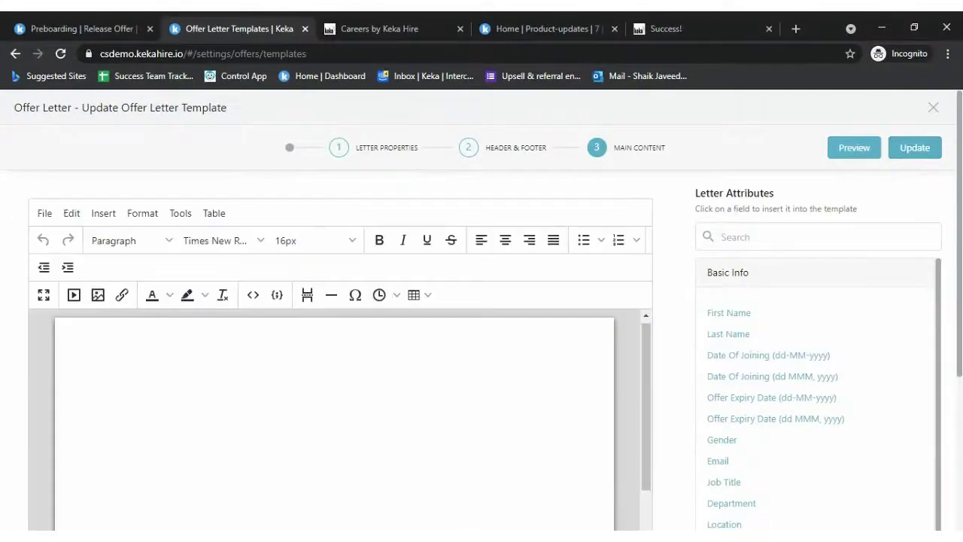
click(931, 109)
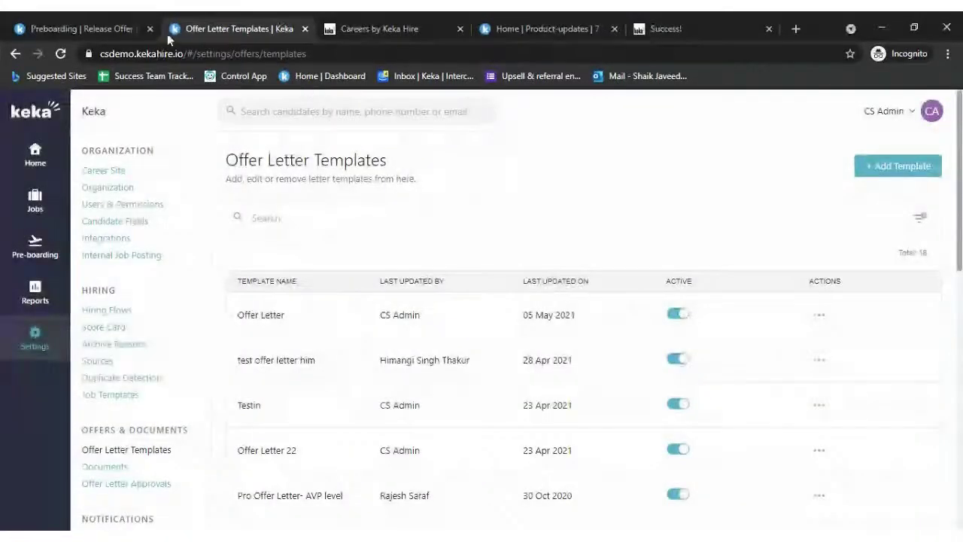
click(84, 29)
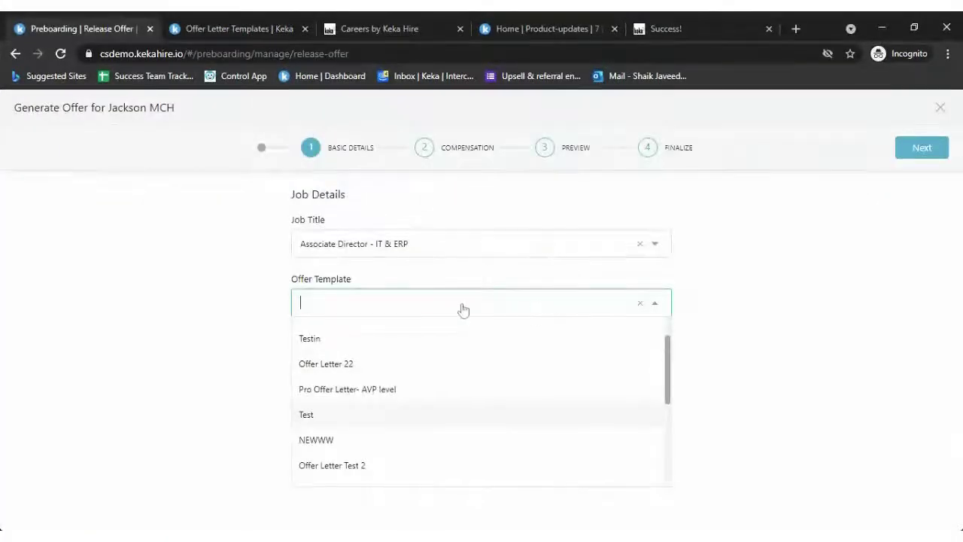
- Choose offer template Minal, joining date 05-06-2021 and offer valid until 09-06-2021
scroll(486, 383, down, 3)
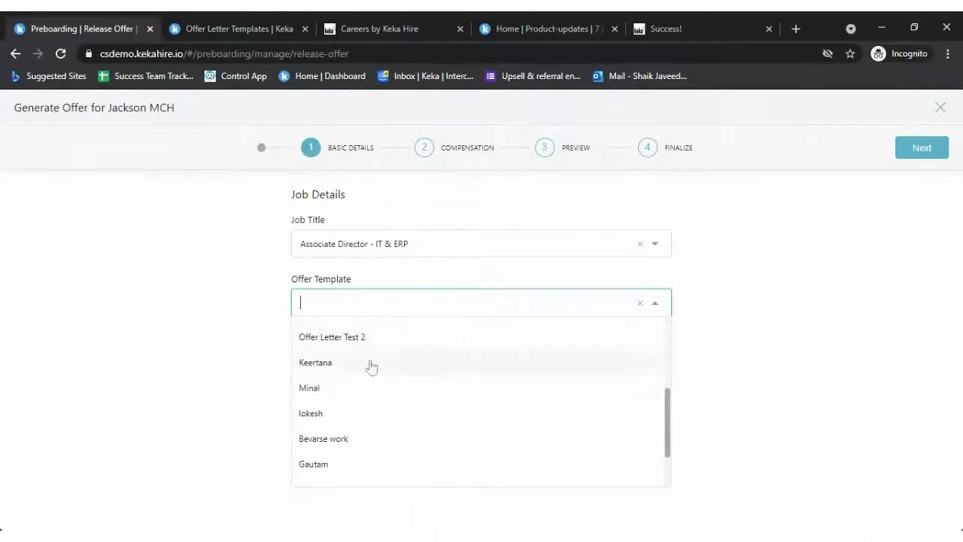
click(367, 384)
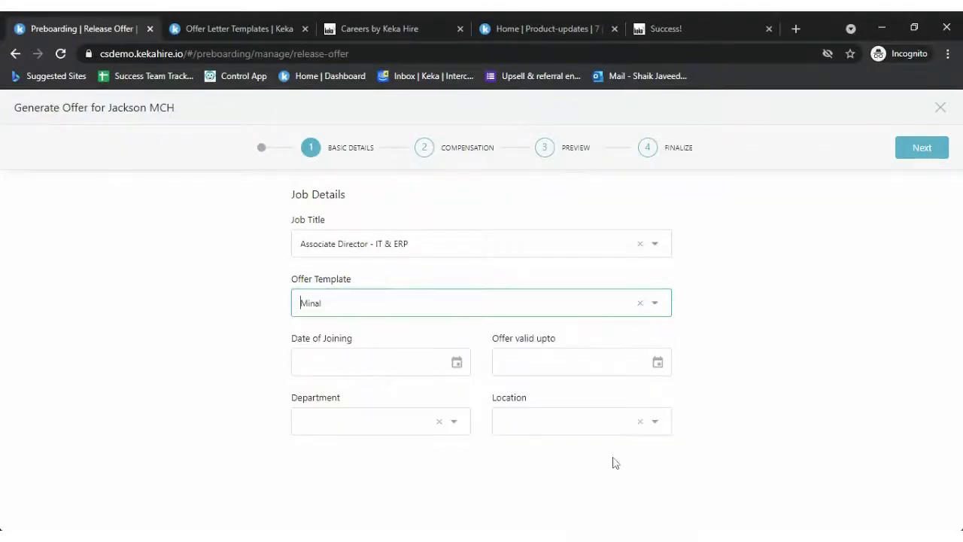
click(421, 362)
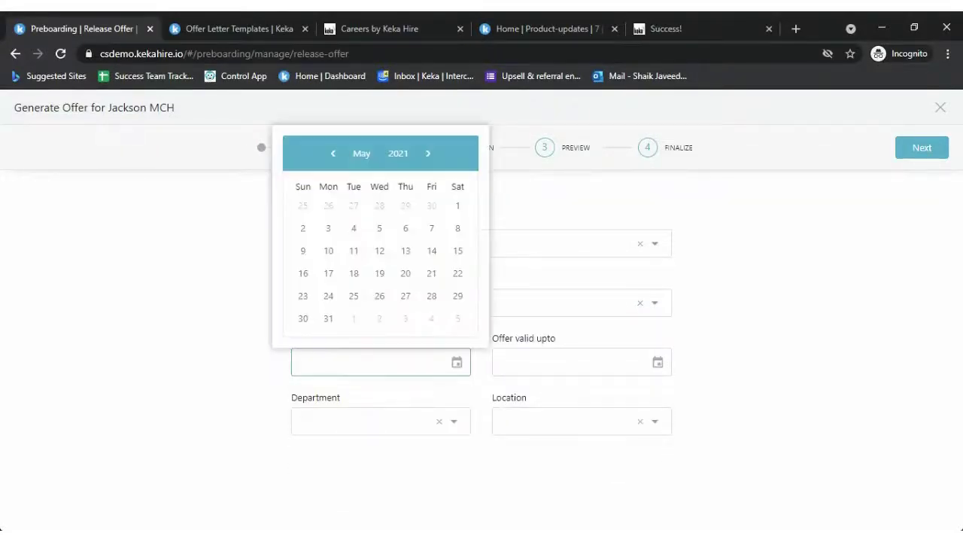
click(554, 334)
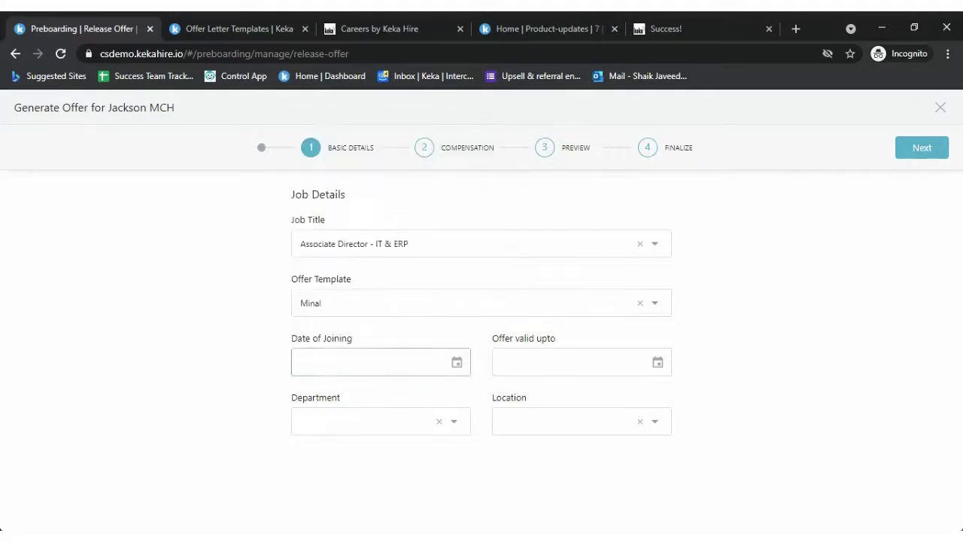
click(381, 362)
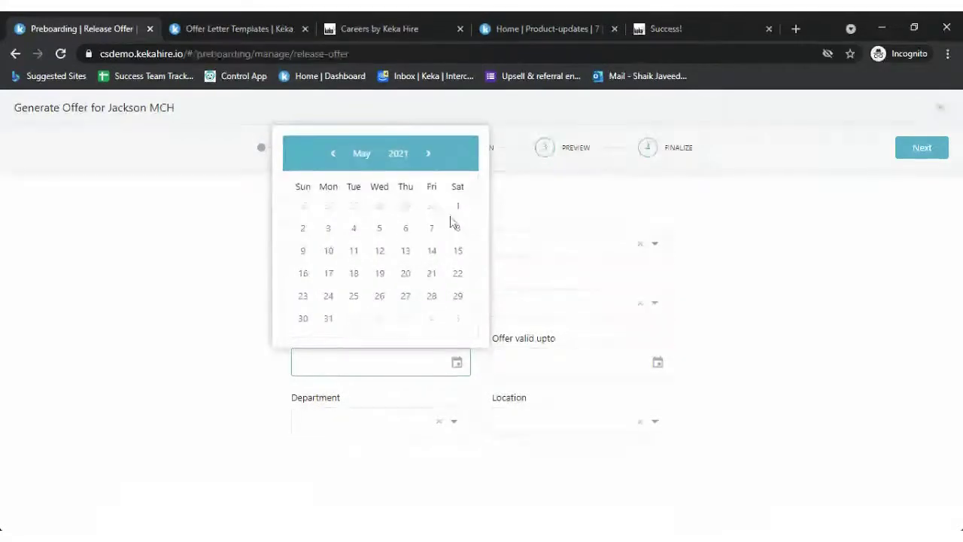
click(426, 154)
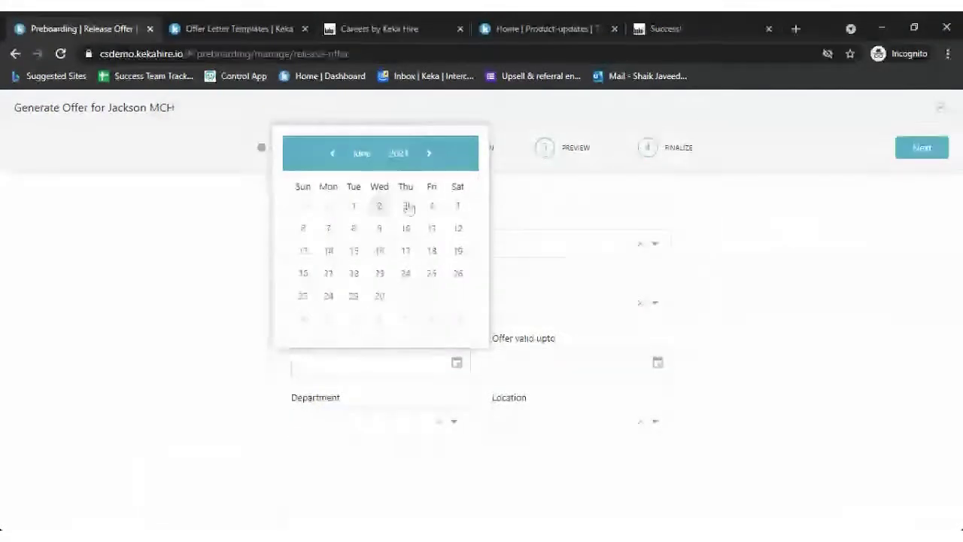
click(455, 207)
click(572, 362)
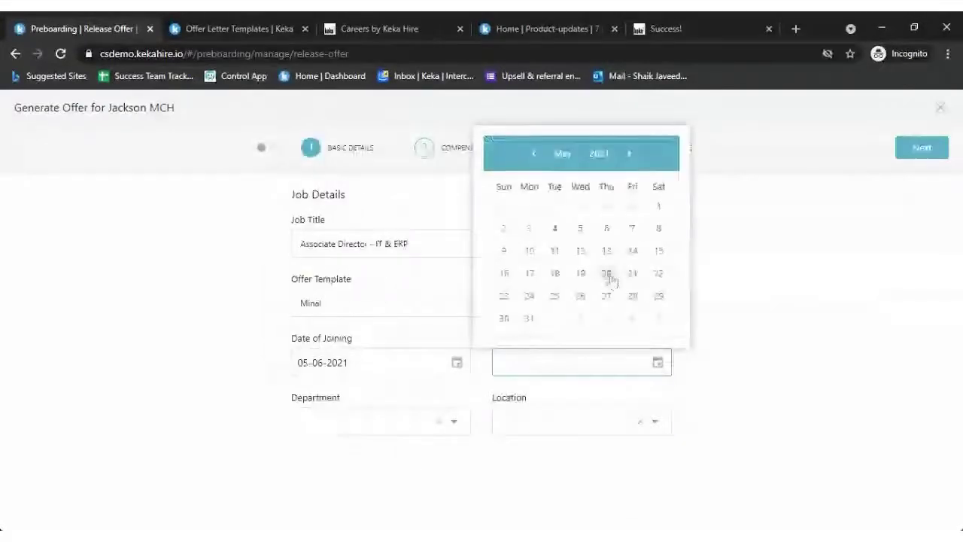
click(629, 154)
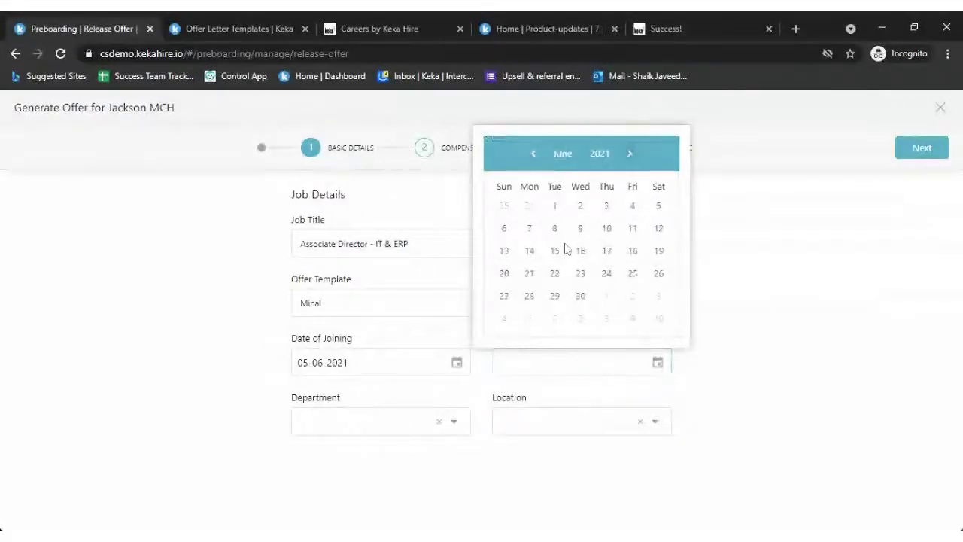
click(581, 228)
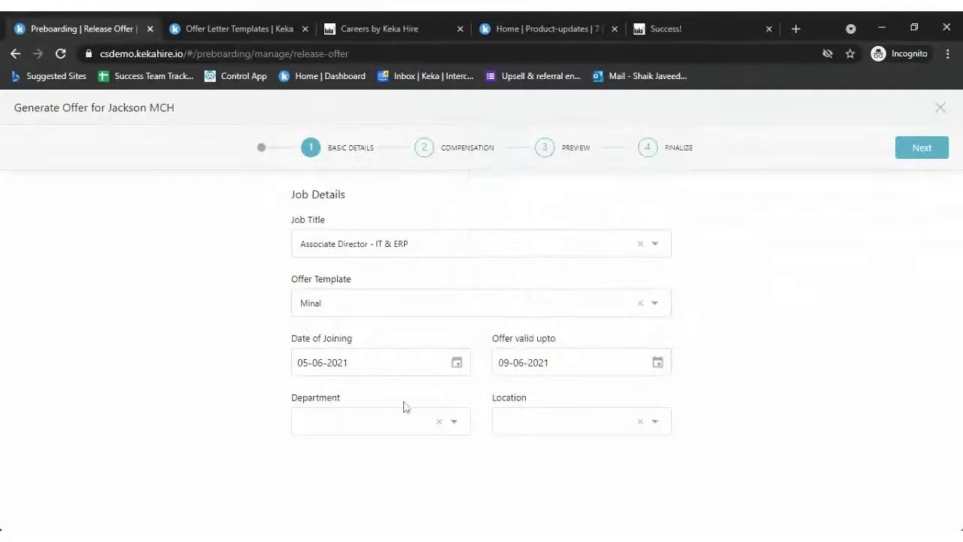
- Set department Sales & Support and location kolkata, then continue to Compensation
click(364, 432)
scroll(385, 359, down, 10)
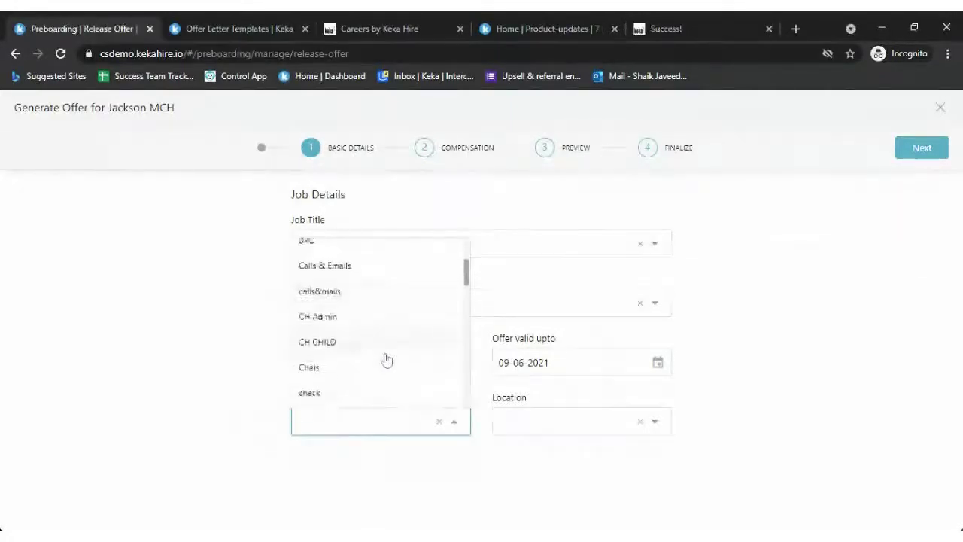
text(su)
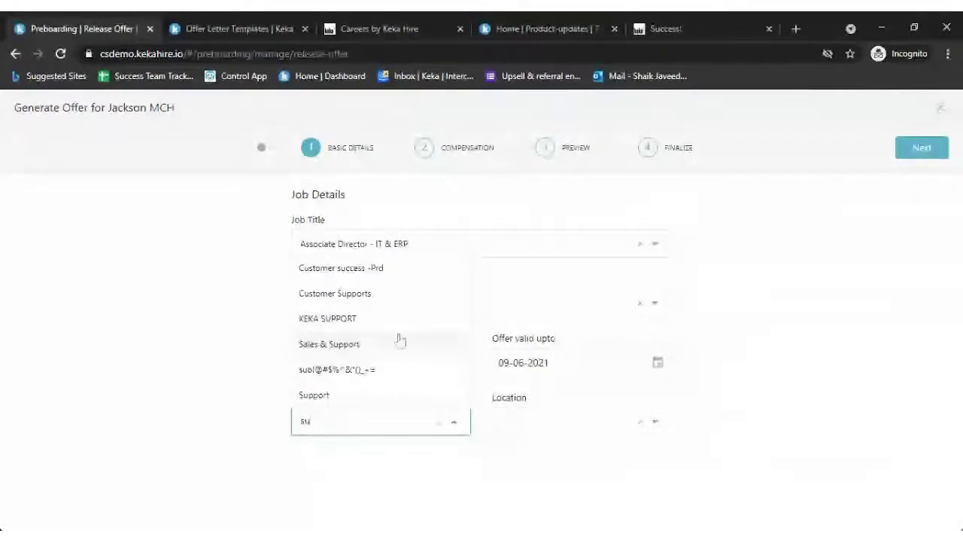
click(352, 342)
click(594, 422)
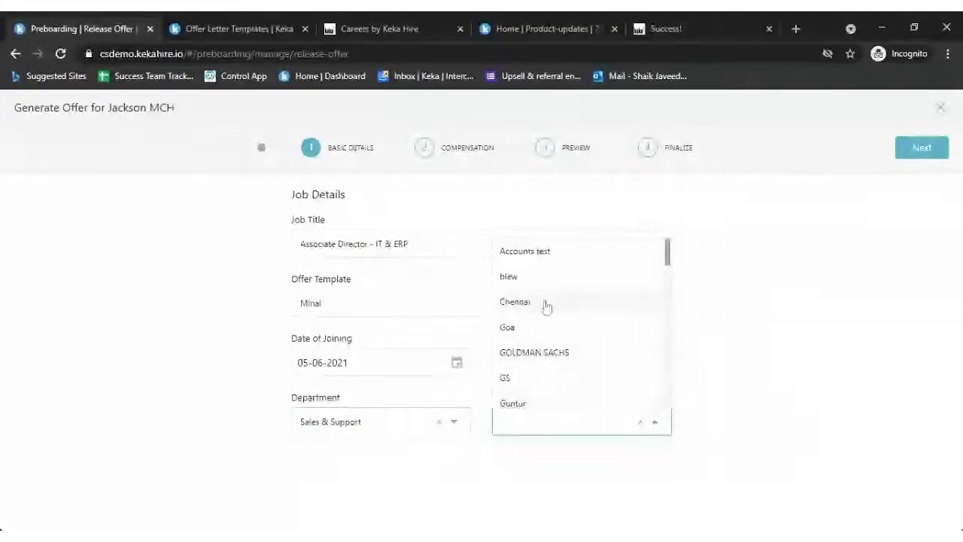
scroll(544, 366, down, 3)
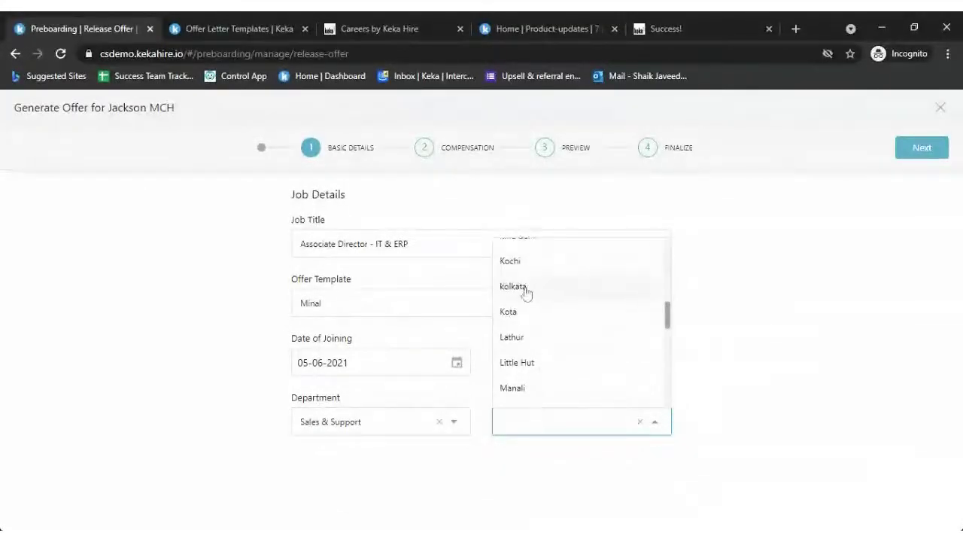
click(524, 290)
click(925, 148)
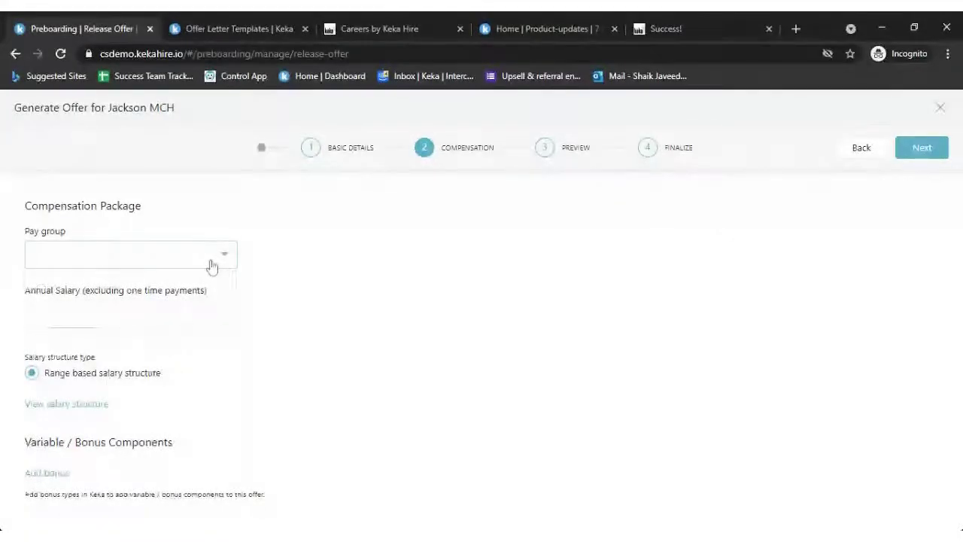
- Set the offer's pay group to Chill group, remuneration to Monthly, and annual salary to 2000000
click(212, 266)
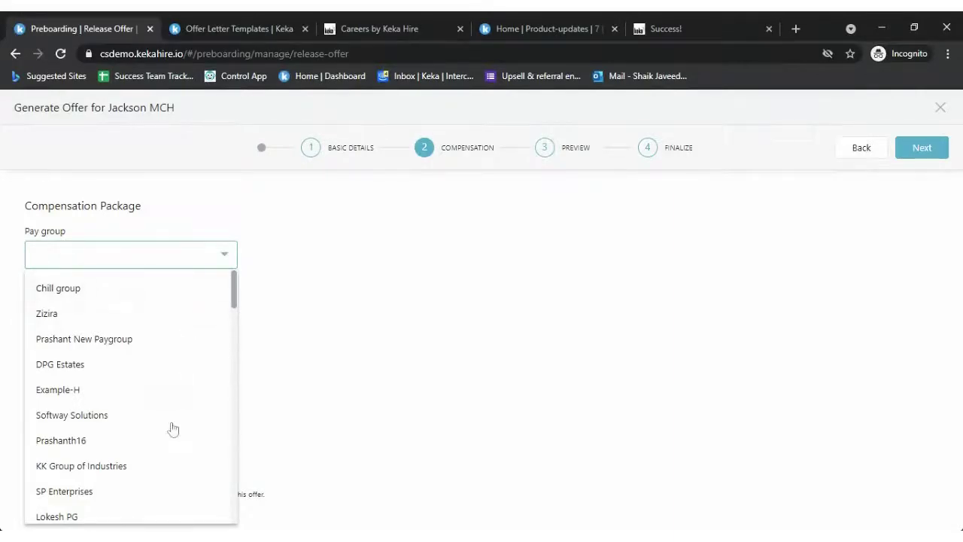
scroll(173, 429, down, 1)
scroll(172, 434, up, 1)
click(113, 292)
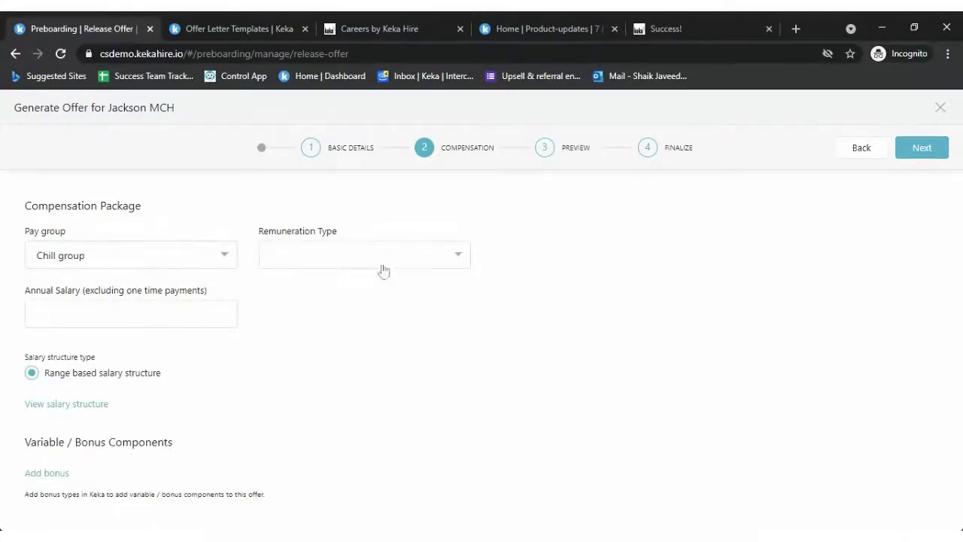
click(459, 260)
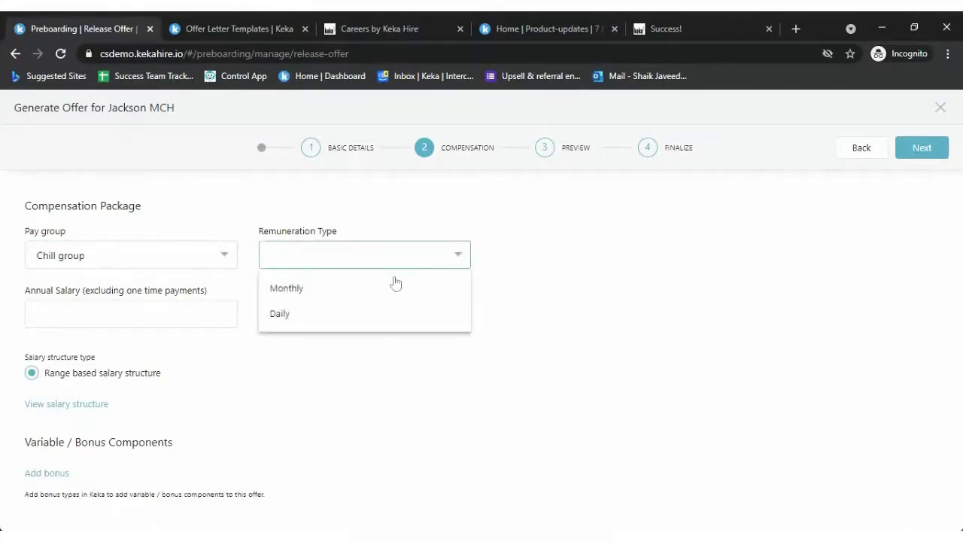
click(317, 296)
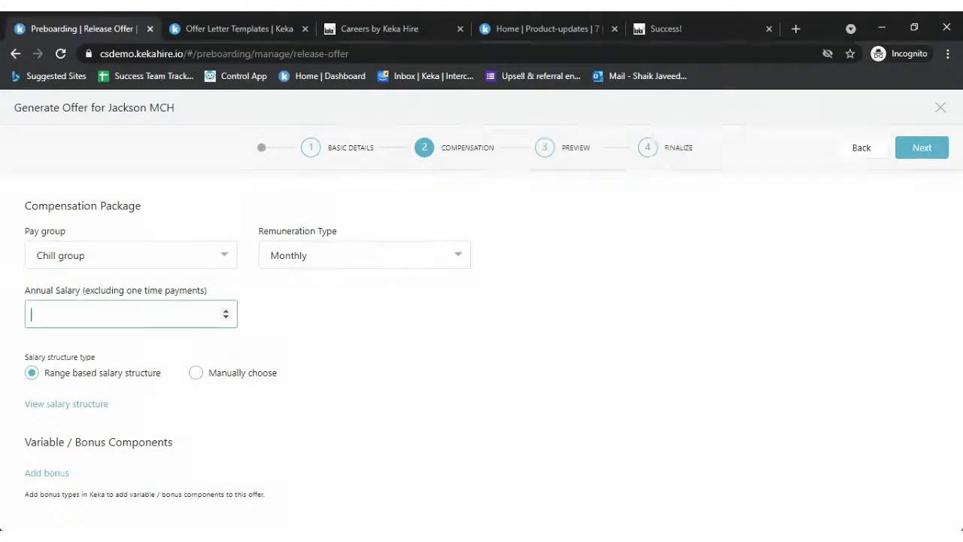
text(2000000)
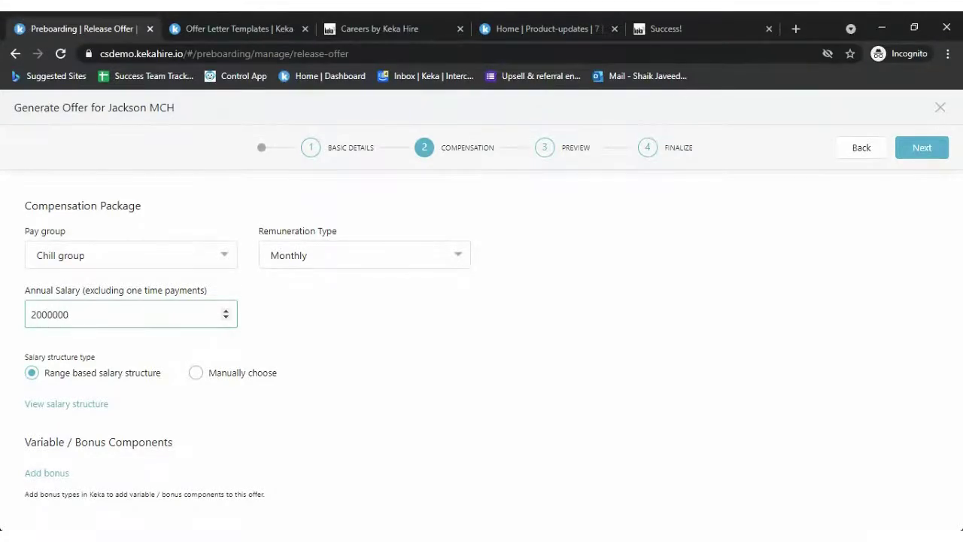
click(468, 319)
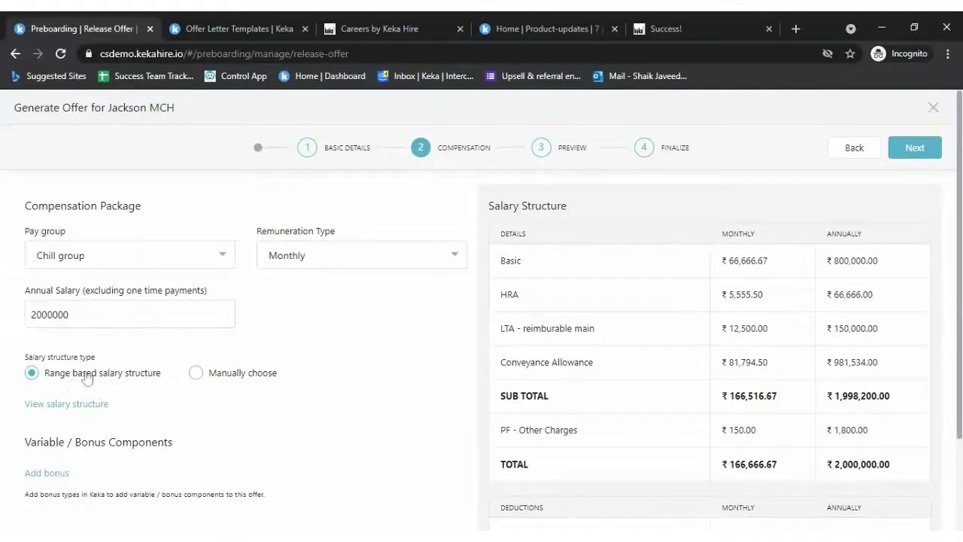
- Manually choose the Shivay@Tax saving custom salary structure and review its breakdown
click(239, 376)
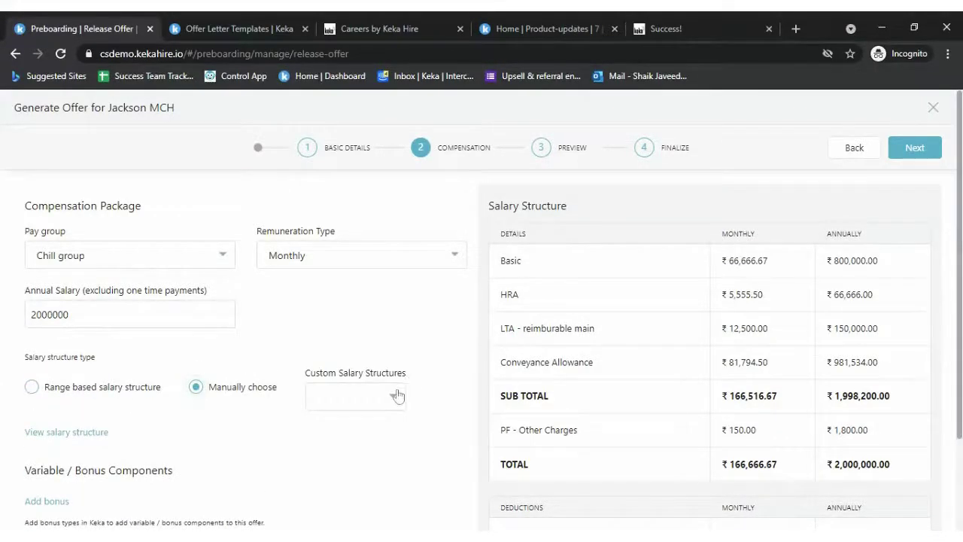
click(397, 397)
scroll(397, 396, down, 2)
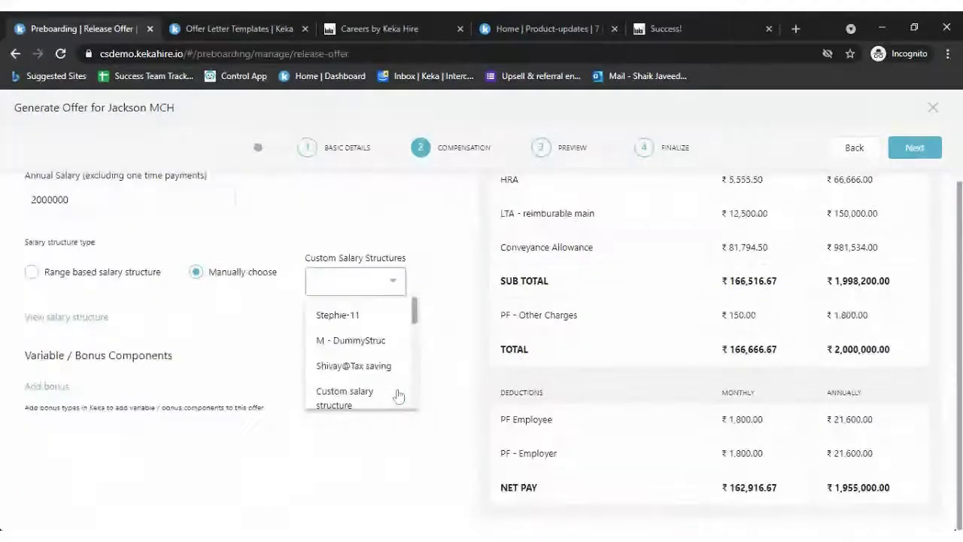
click(364, 365)
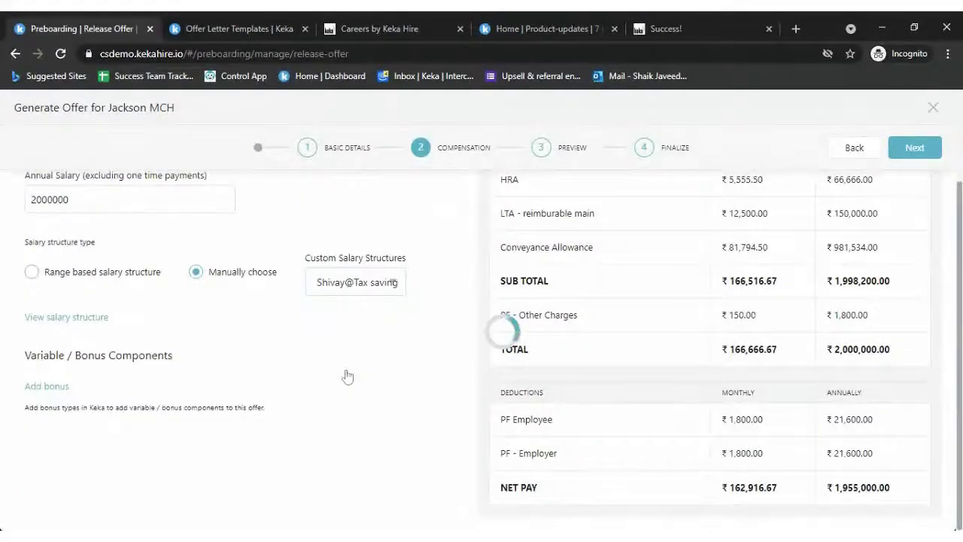
scroll(418, 376, up, 2)
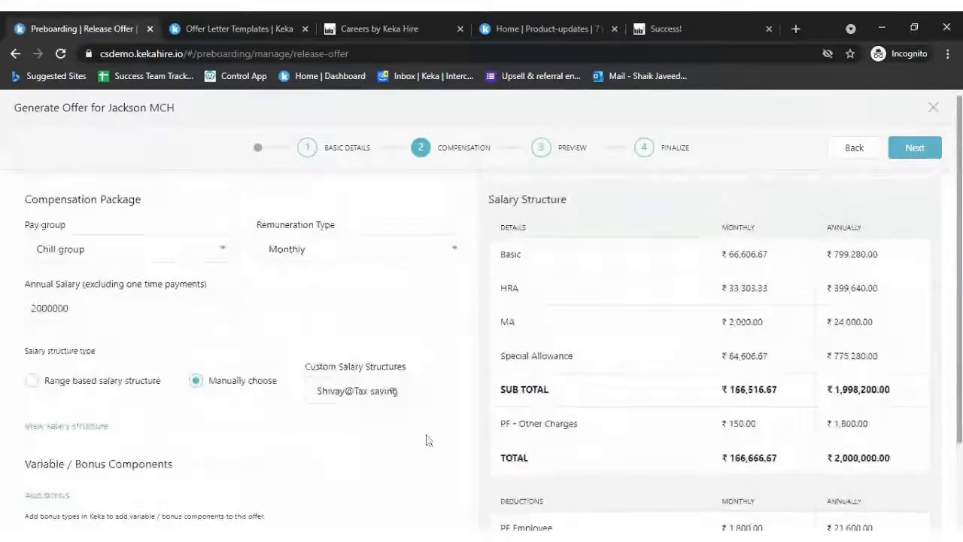
scroll(421, 421, down, 1)
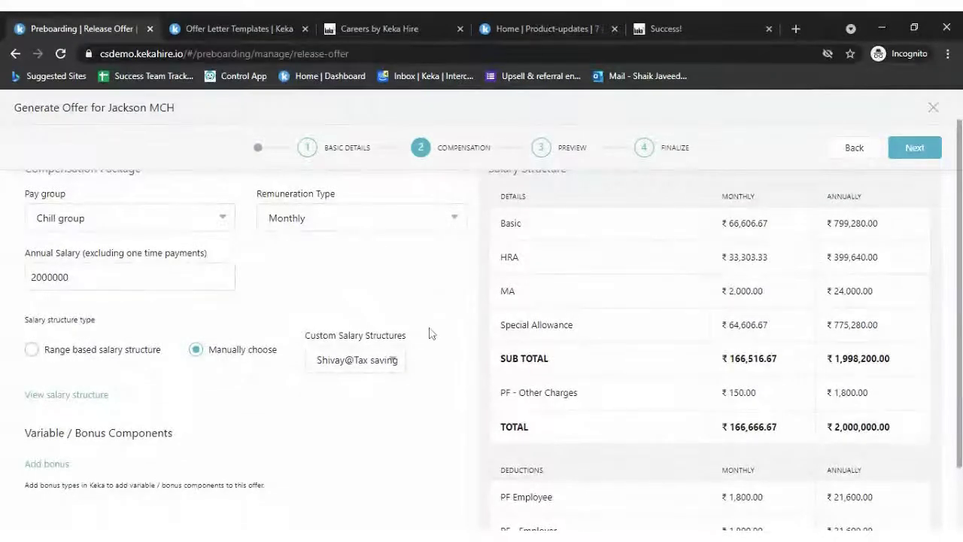
scroll(397, 297, up, 1)
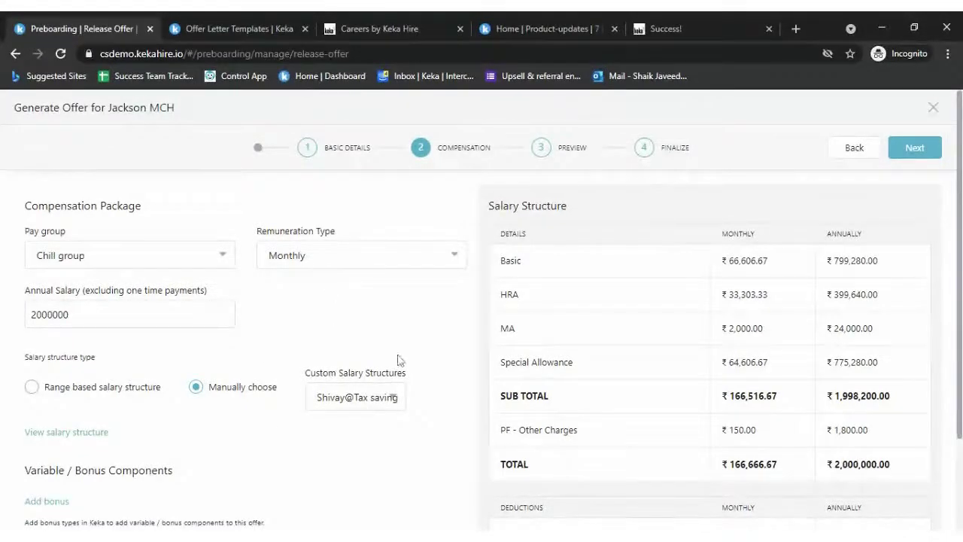
click(372, 403)
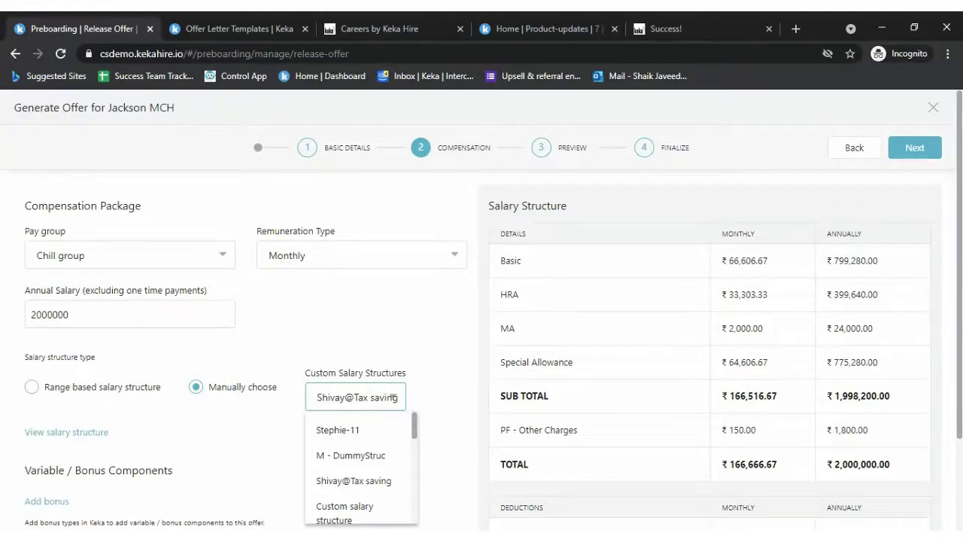
click(435, 354)
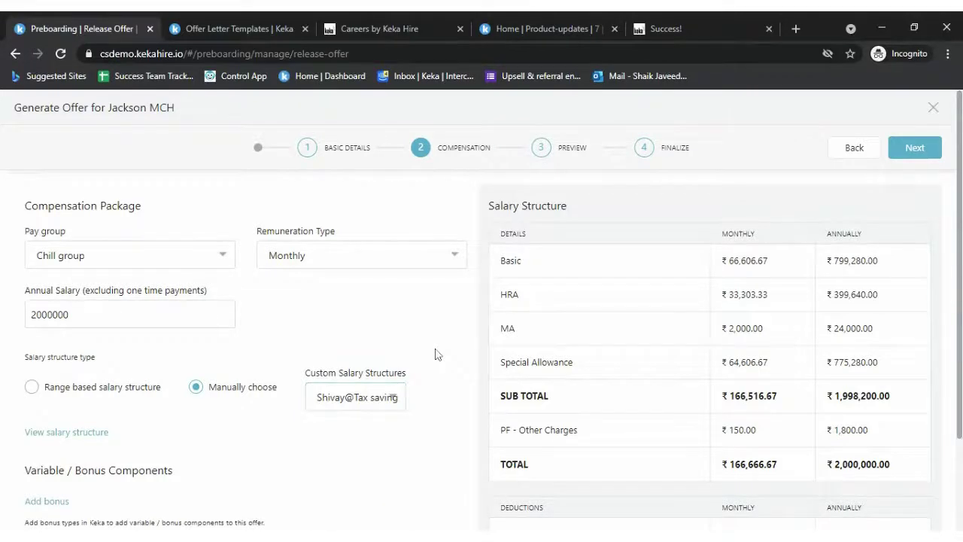
scroll(419, 350, down, 2)
click(75, 319)
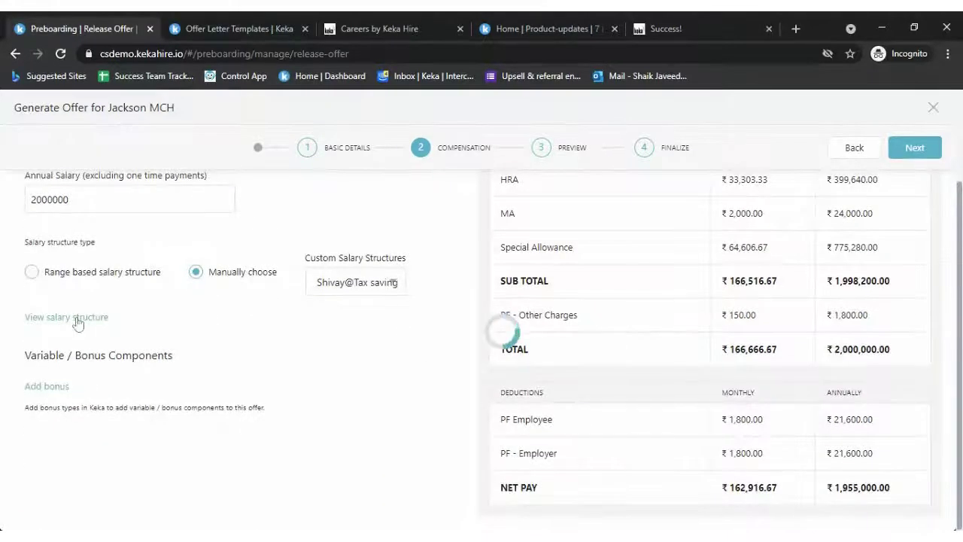
scroll(445, 399, up, 2)
scroll(445, 399, down, 2)
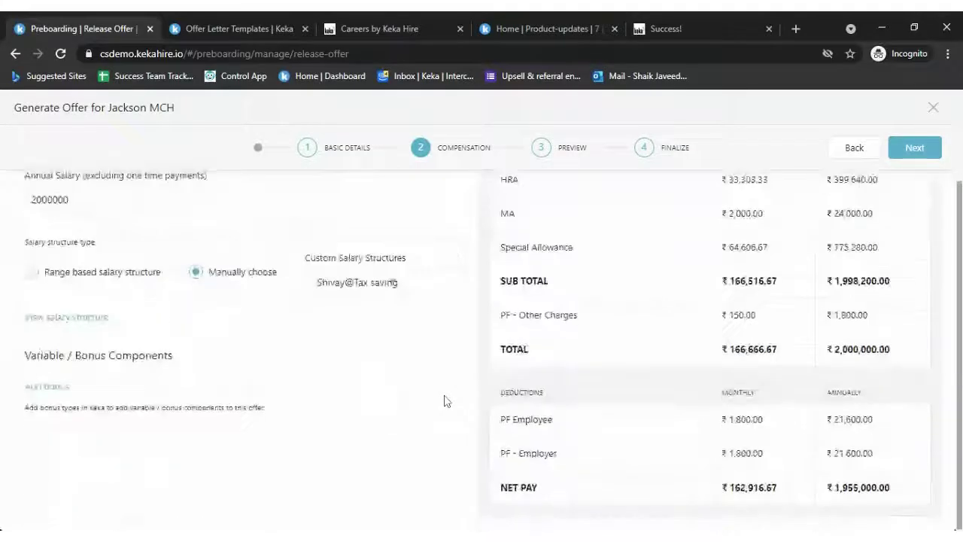
- Add a Food Voucher bonus with note and amount 30000, then save it
click(37, 388)
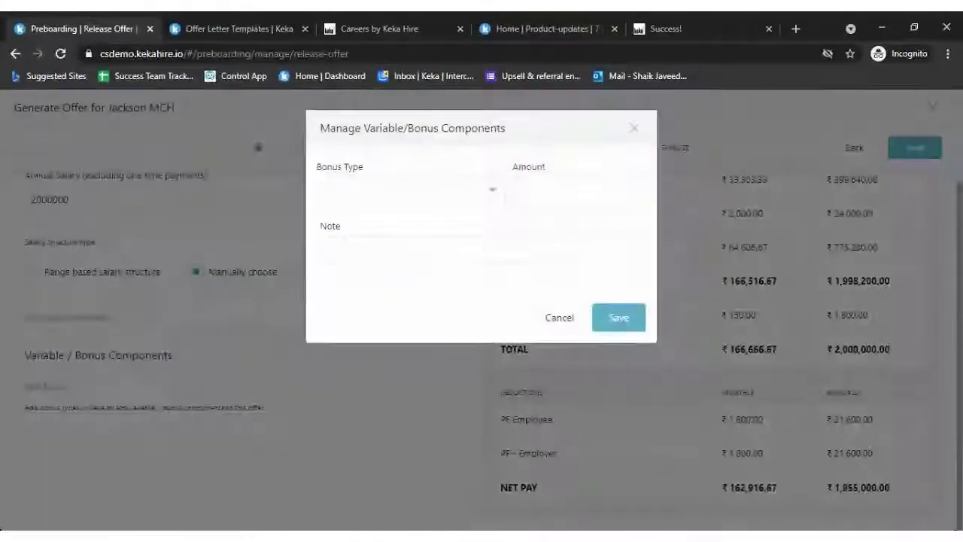
click(451, 191)
click(392, 227)
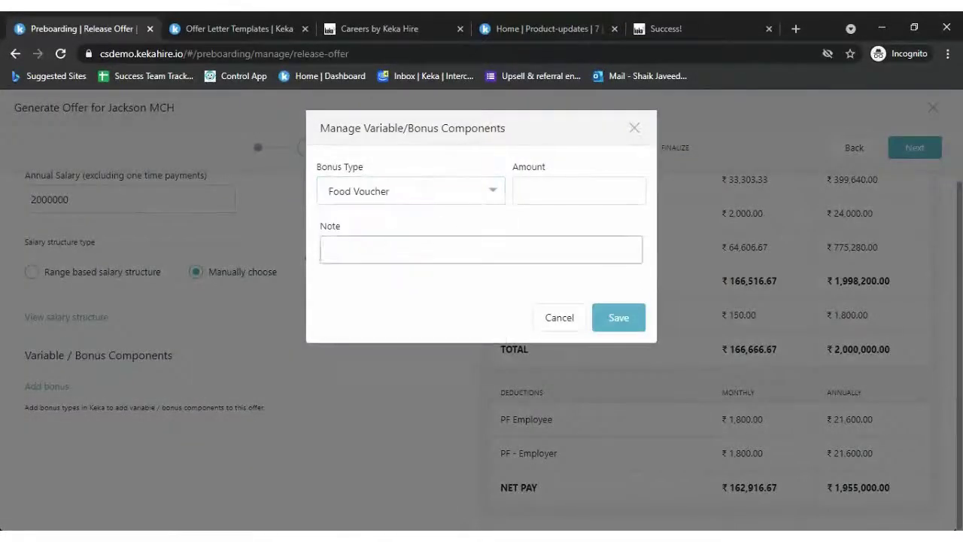
click(331, 249)
text(30000)
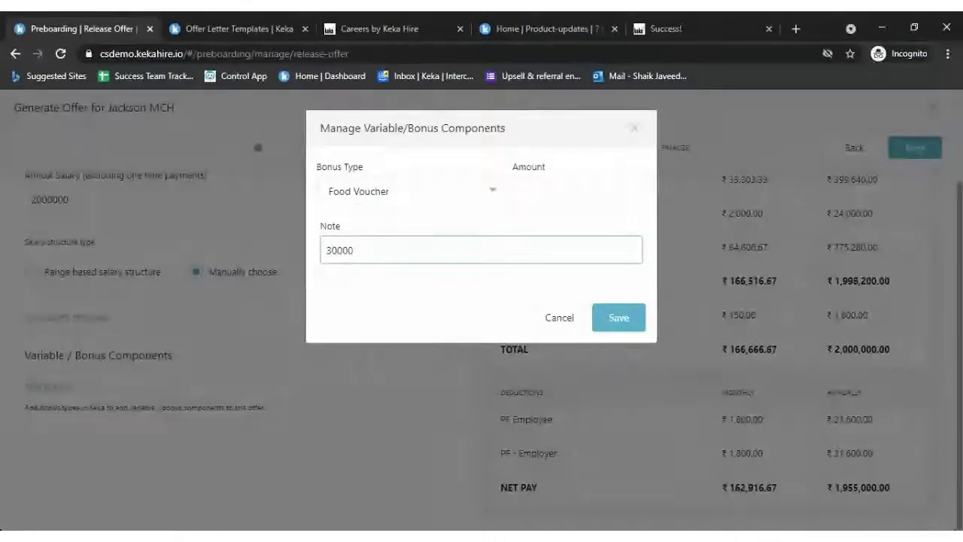
click(618, 317)
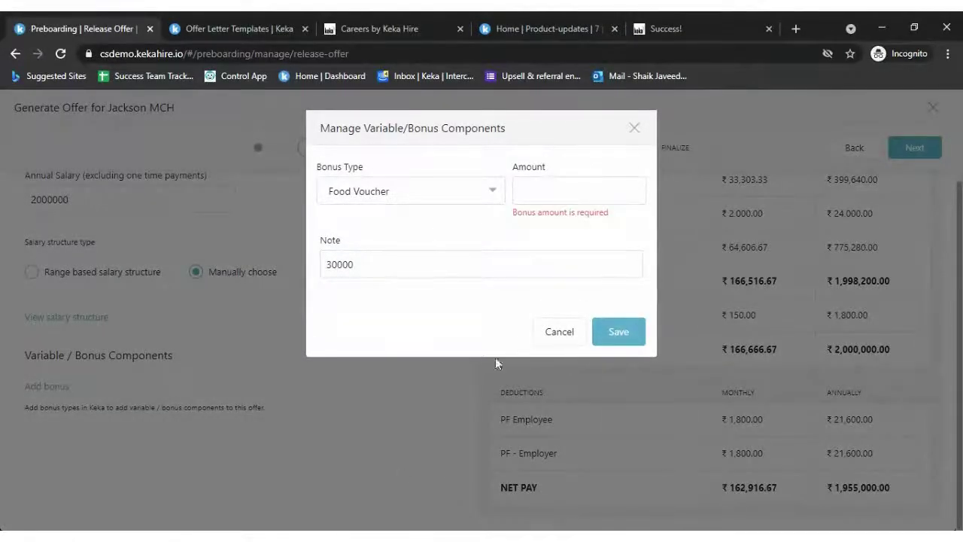
click(581, 189)
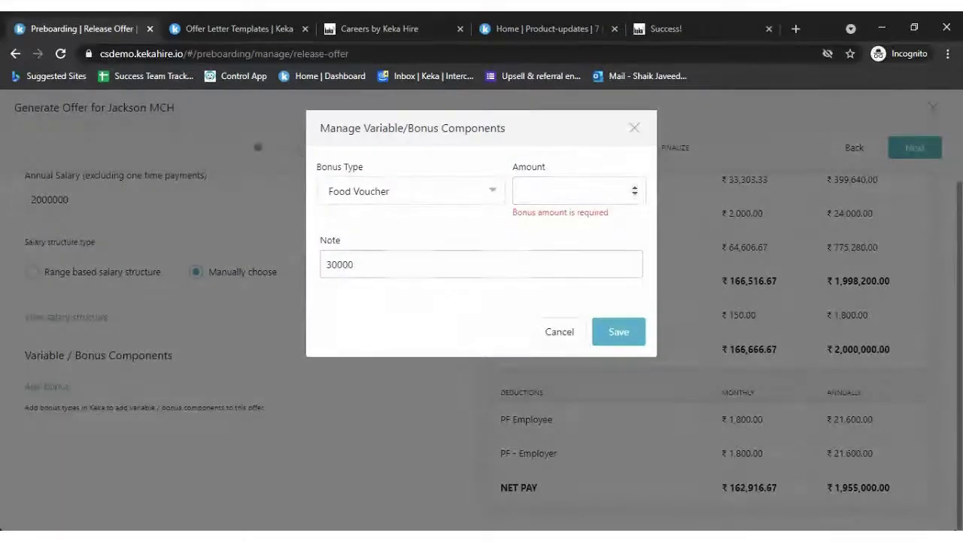
text(30000)
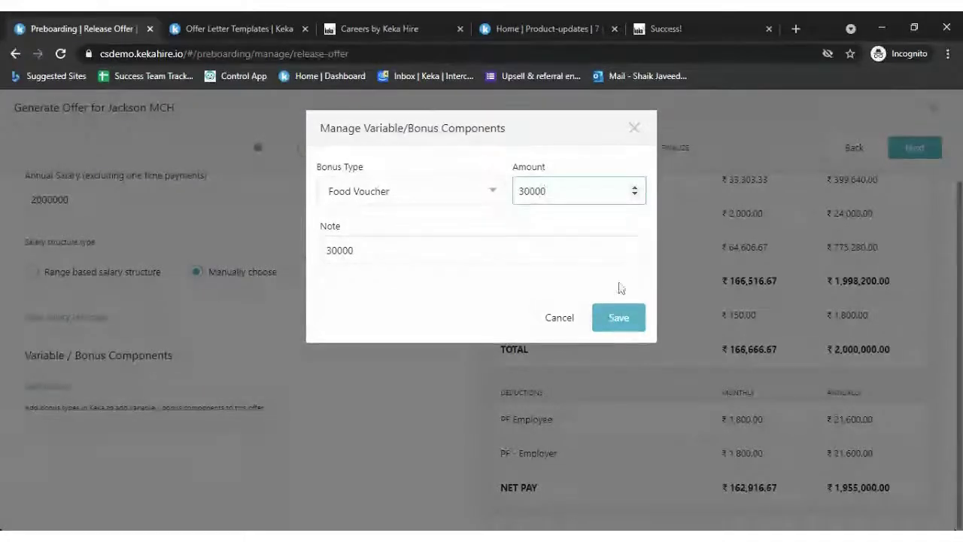
click(635, 328)
click(636, 331)
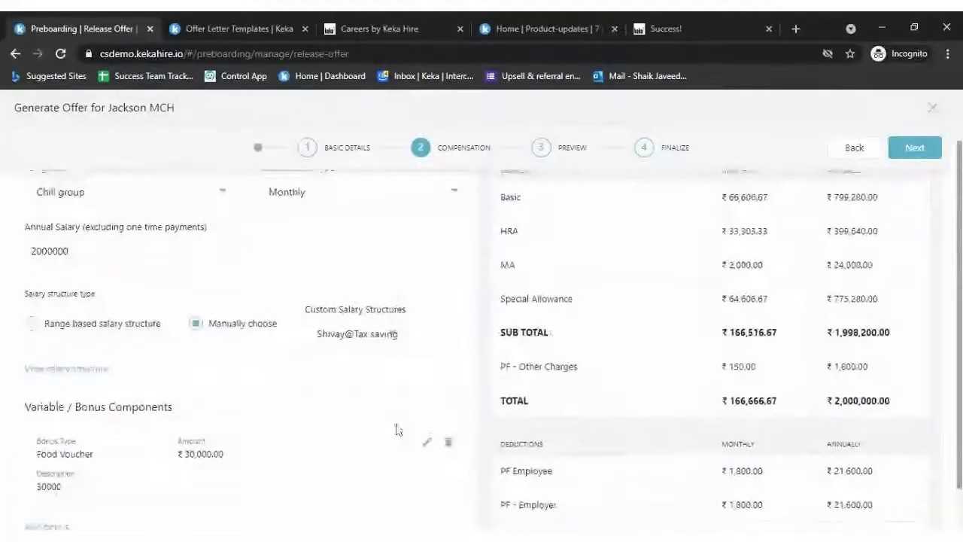
- Preview and finalize the candidate's offer letter, generate it, and dismiss the confirmation
click(917, 149)
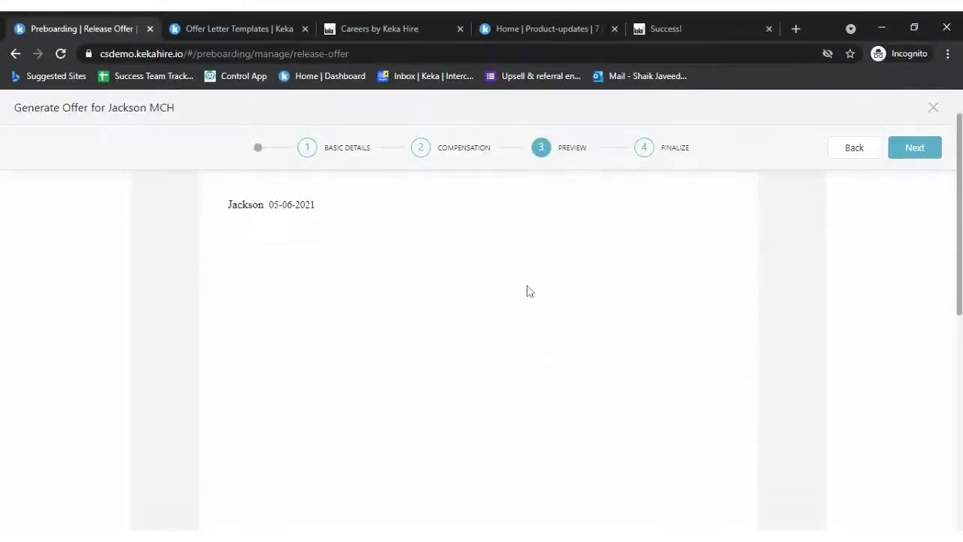
click(912, 149)
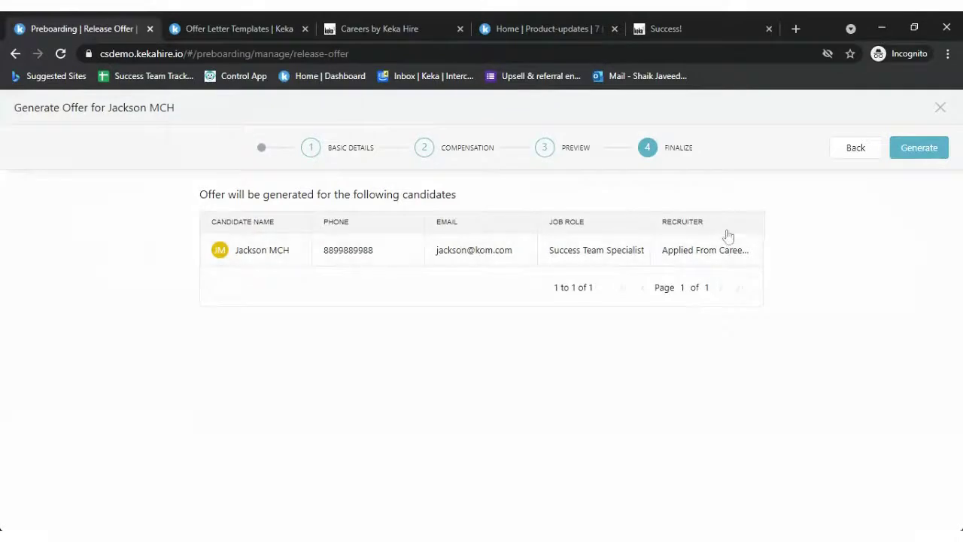
click(930, 145)
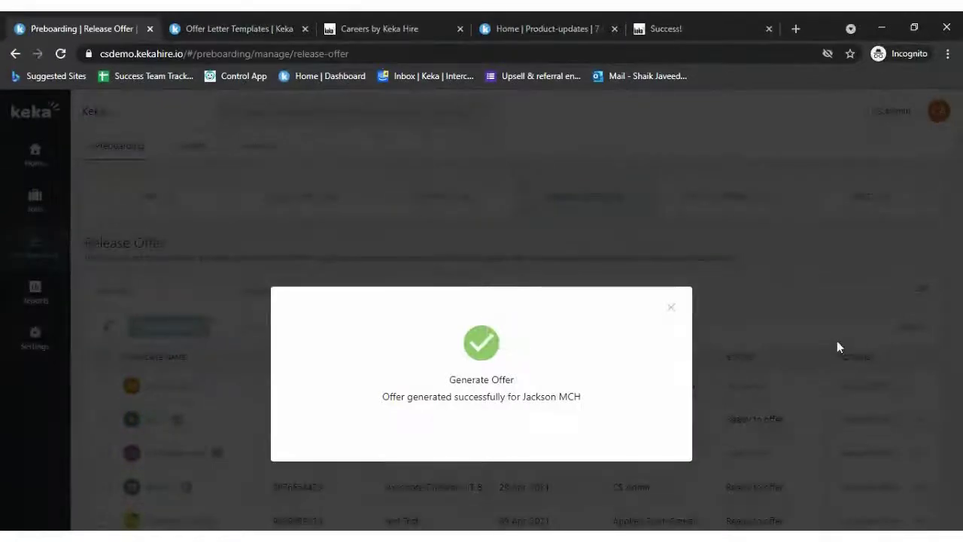
click(669, 310)
- Open the Offer Letter Approvals settings from the templates page, then return to the Release Offer list
scroll(667, 376, down, 1)
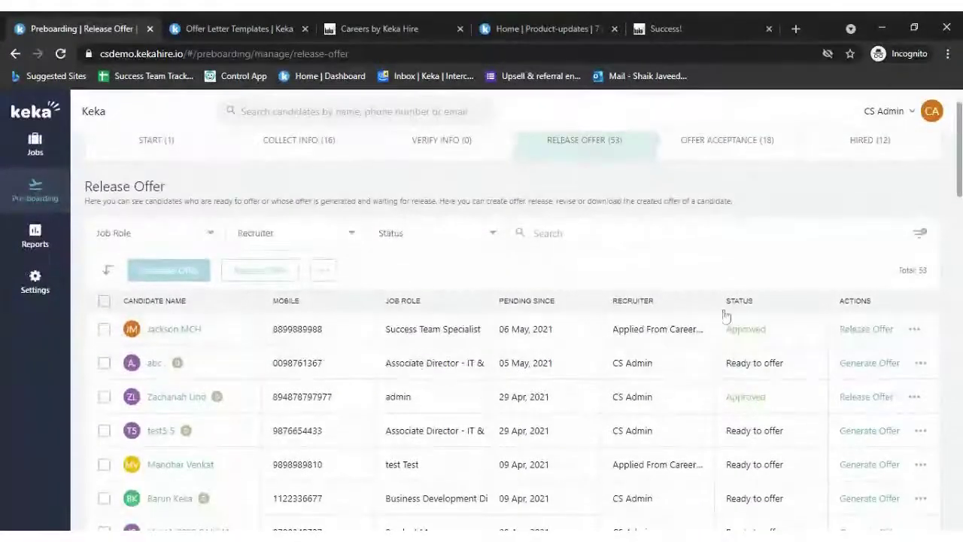
key(ctrl+Tab)
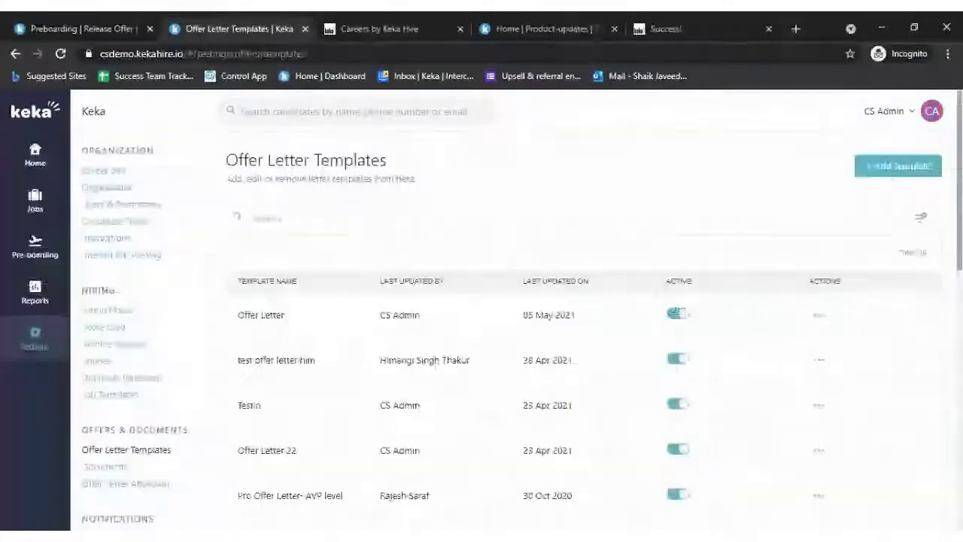
scroll(168, 404, down, 2)
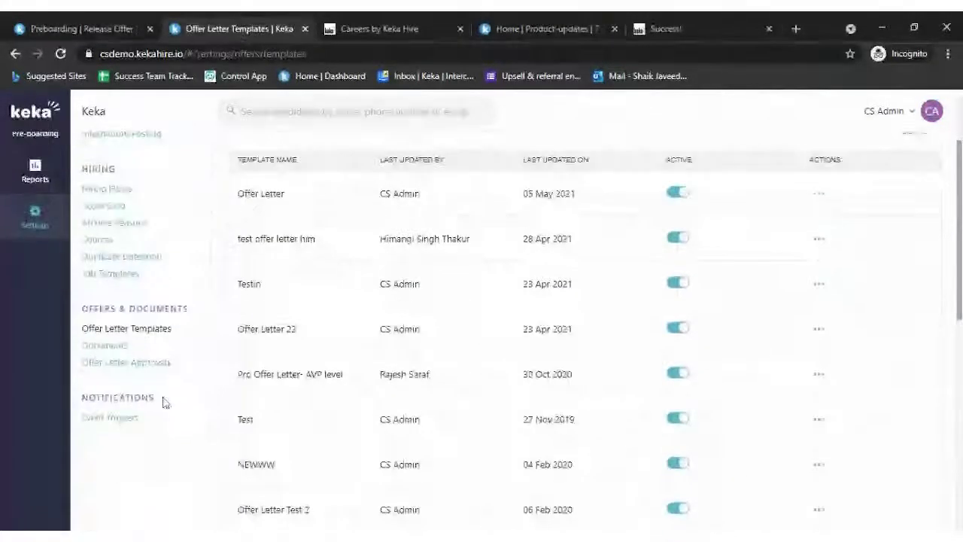
click(165, 365)
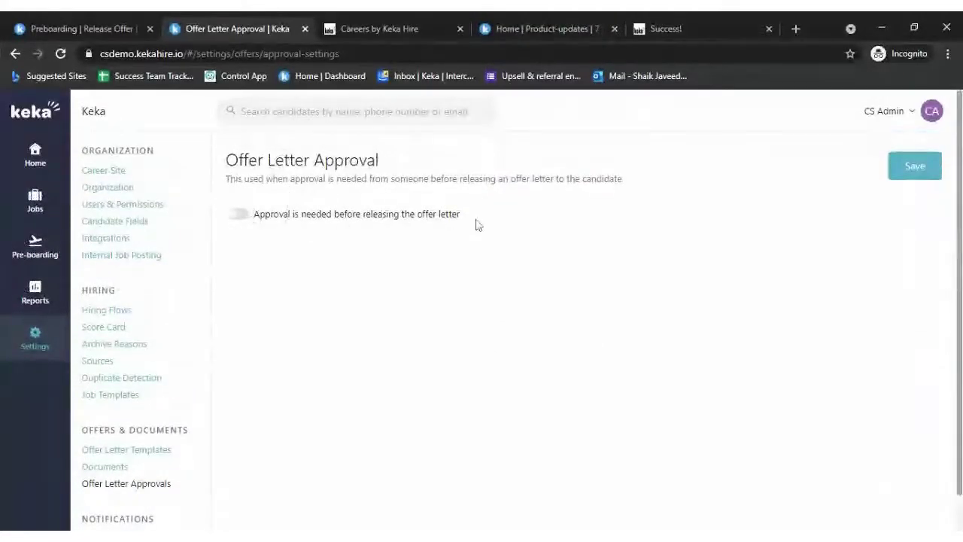
click(135, 29)
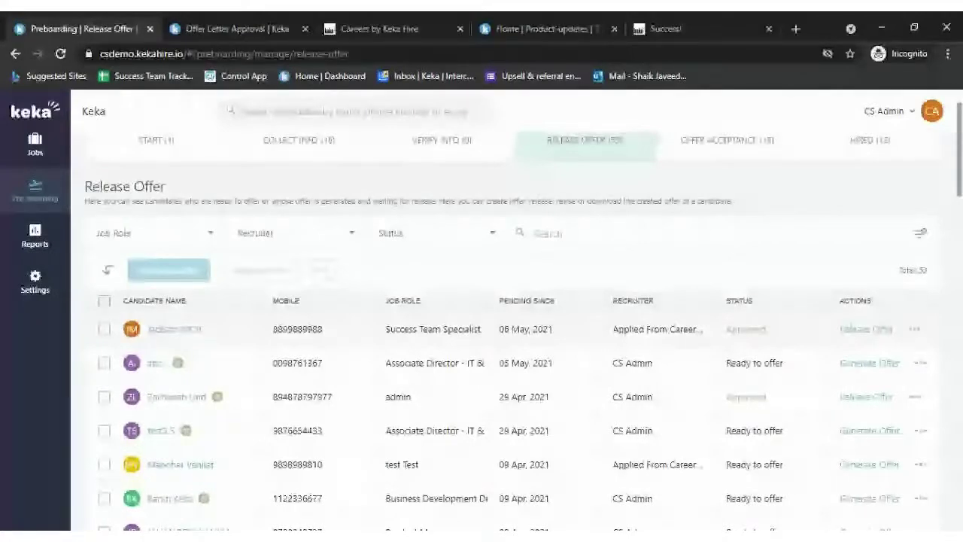
- Find the test candidate's Pending for approval row and open its Verify link
scroll(771, 332, down, 5)
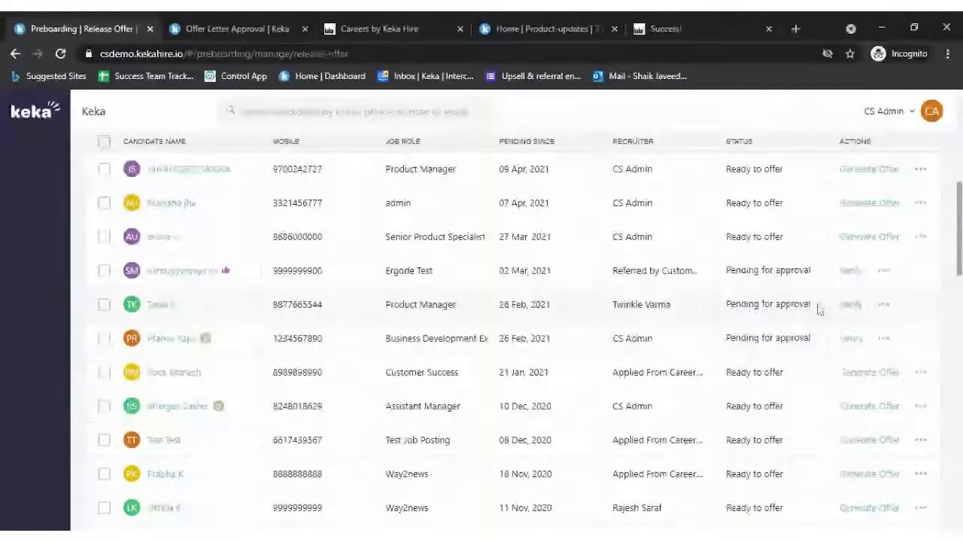
mouse_move(759, 318)
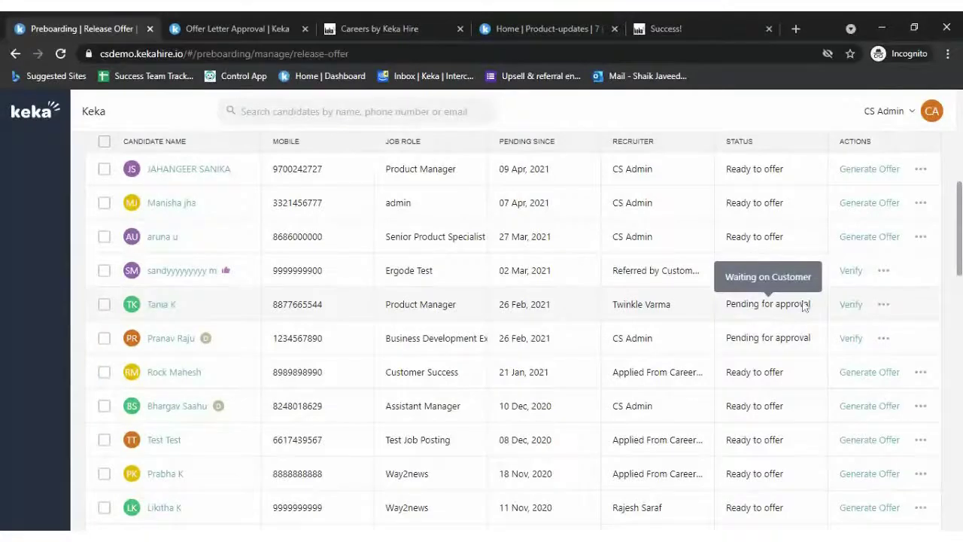
scroll(839, 290, up, 5)
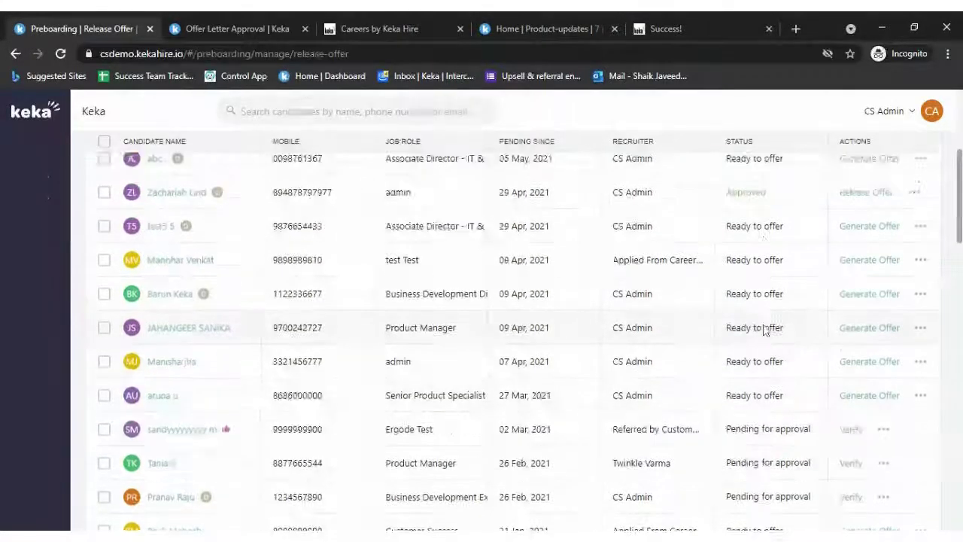
scroll(860, 387, down, 6)
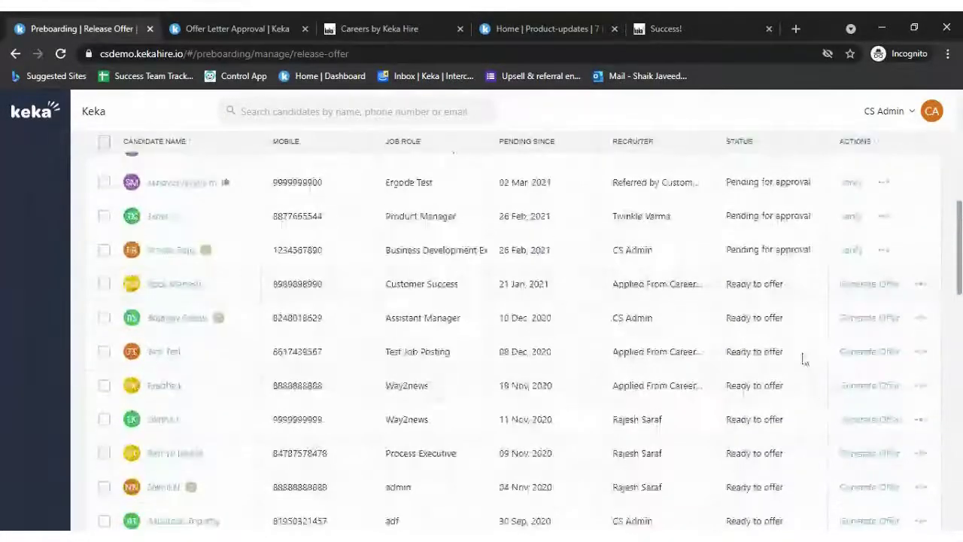
scroll(850, 369, up, 2)
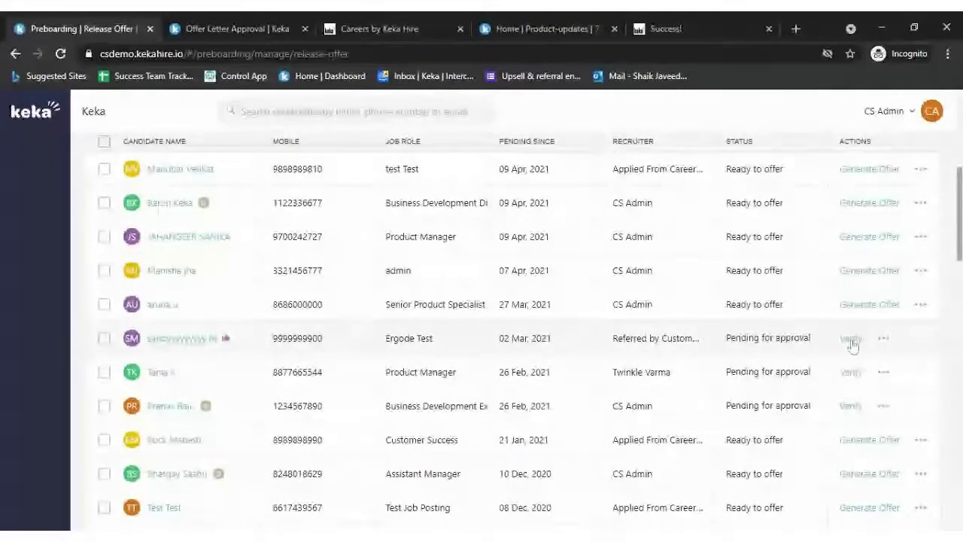
click(851, 338)
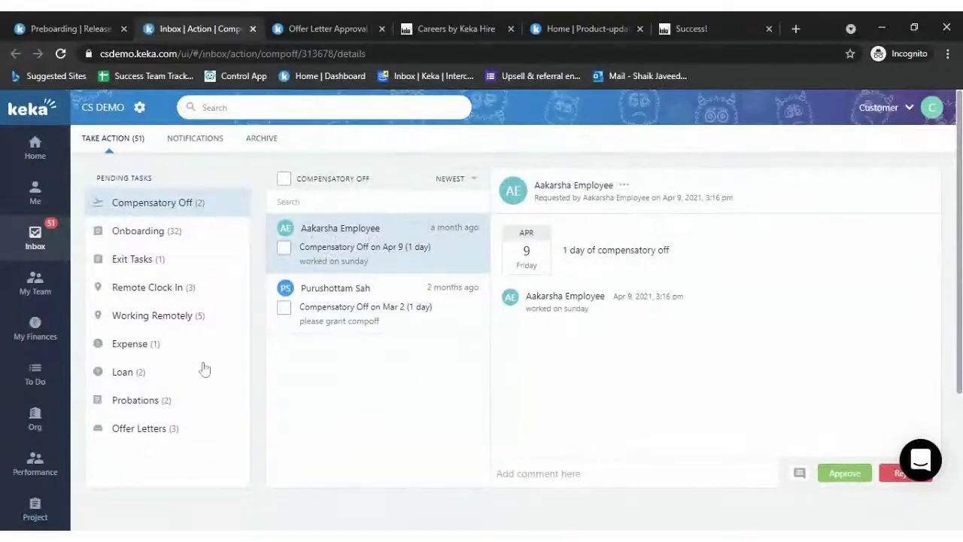
- Approve the first pending offer letter in the Inbox, then go back to Keka Hire
click(142, 428)
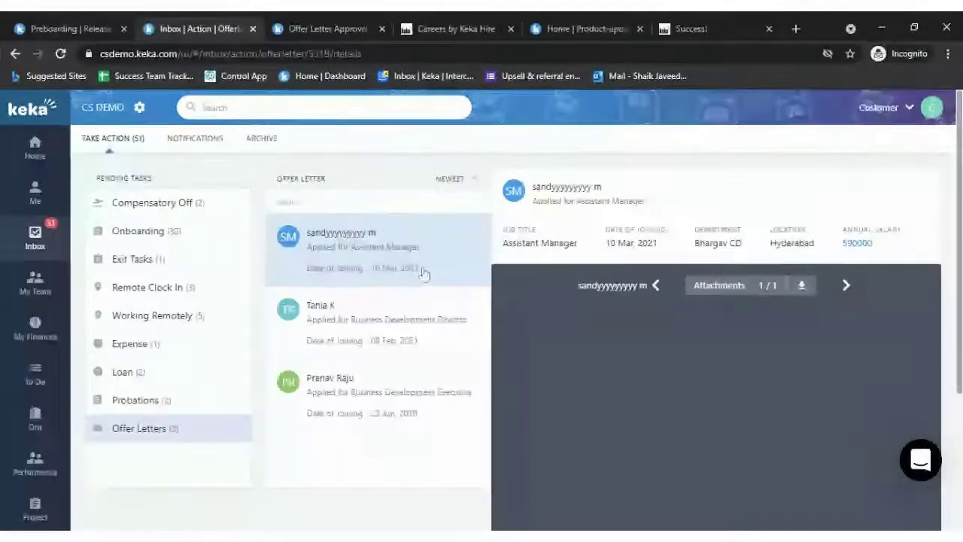
scroll(413, 348, down, 3)
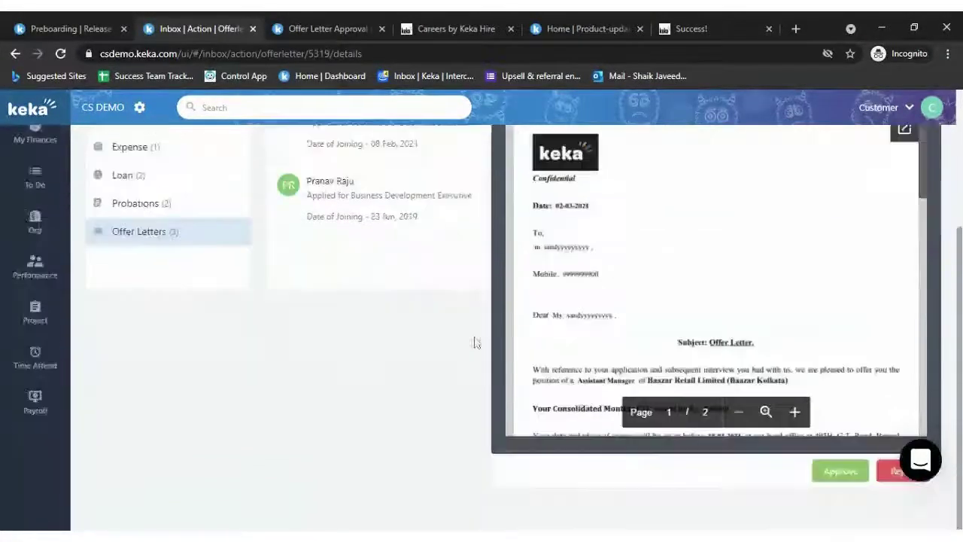
click(840, 471)
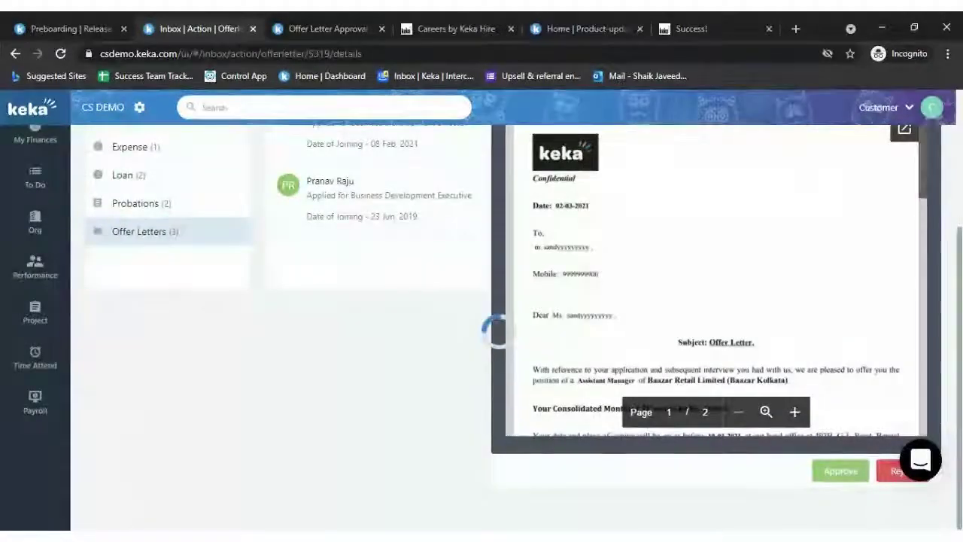
click(72, 29)
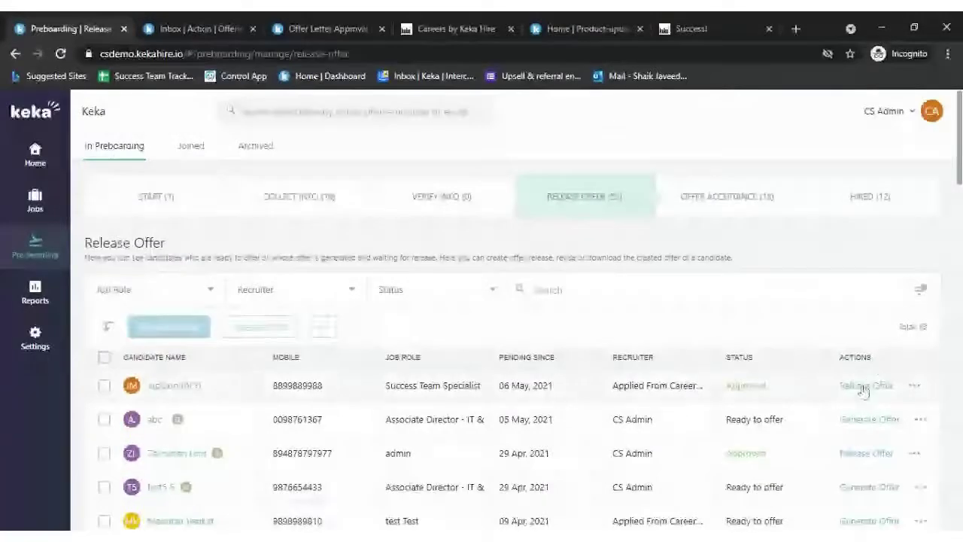
- Release the Success Team Specialist offer, adding 'Please update the status on portal soon.', and send it
click(862, 389)
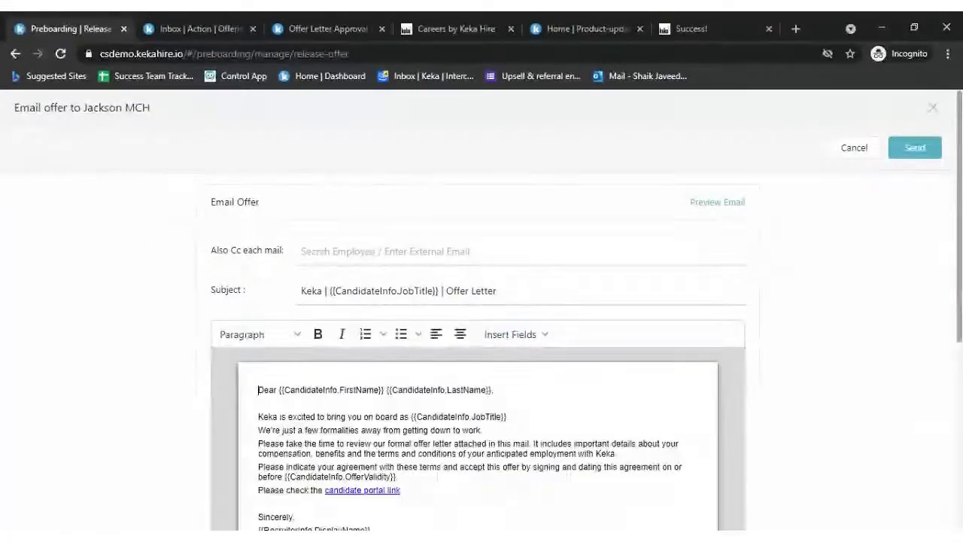
scroll(774, 264, down, 2)
click(397, 350)
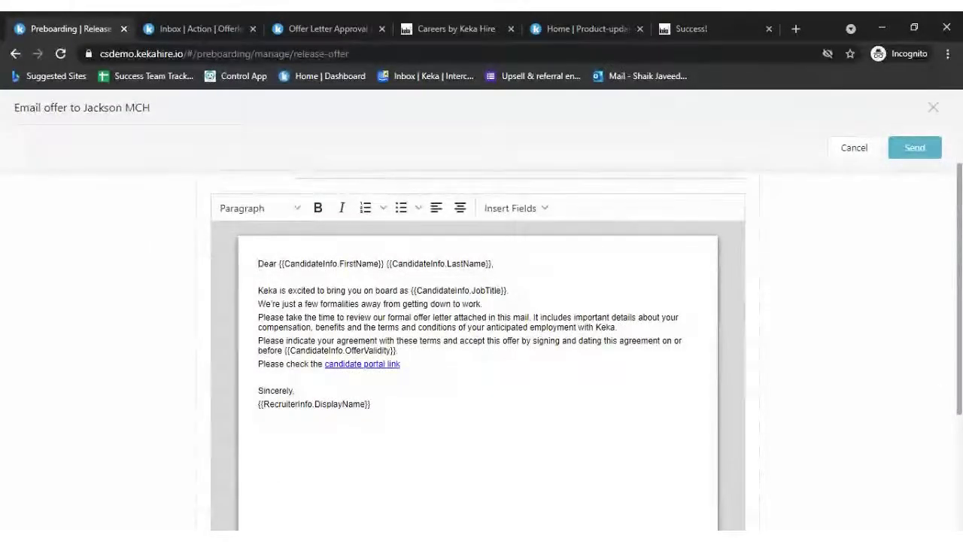
key(Return)
key(Return)
scroll(482, 339, up, 2)
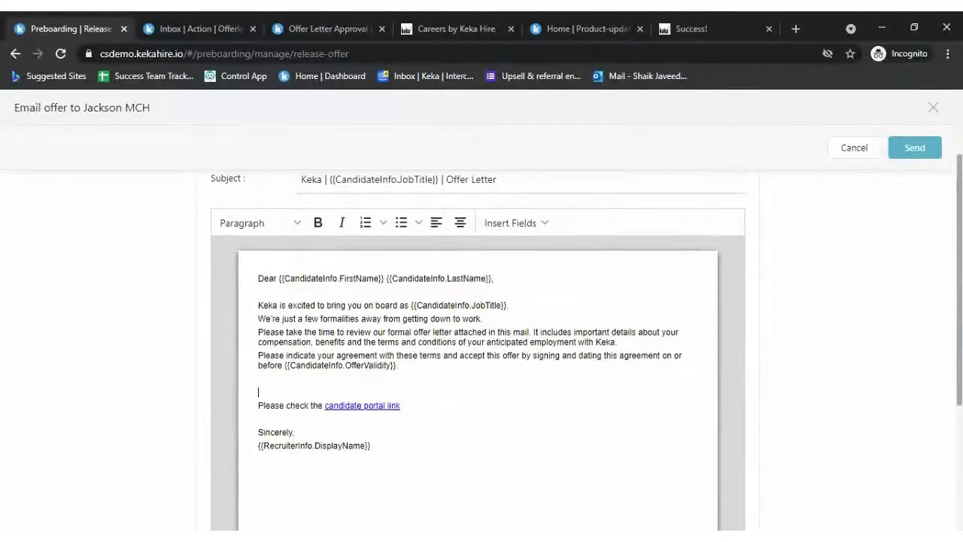
scroll(482, 339, down, 2)
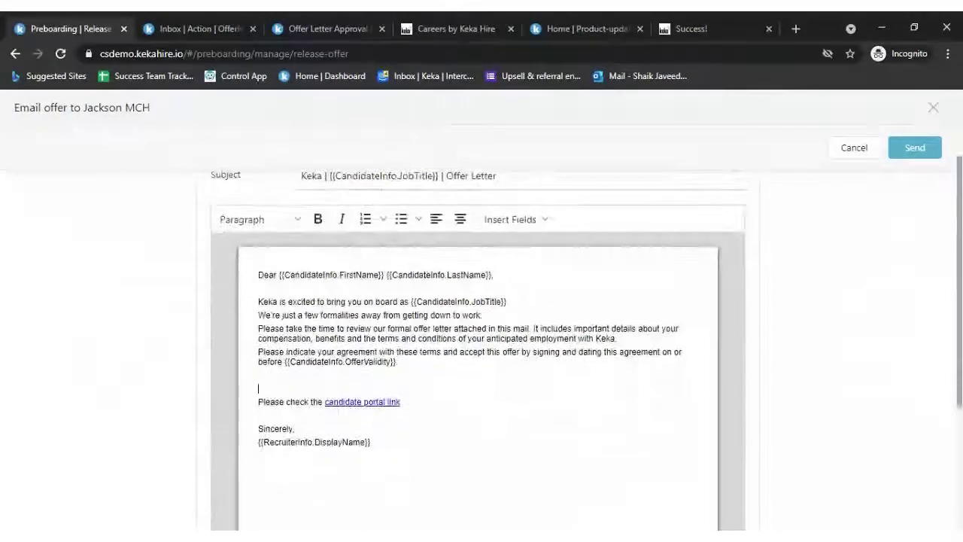
text(Please)
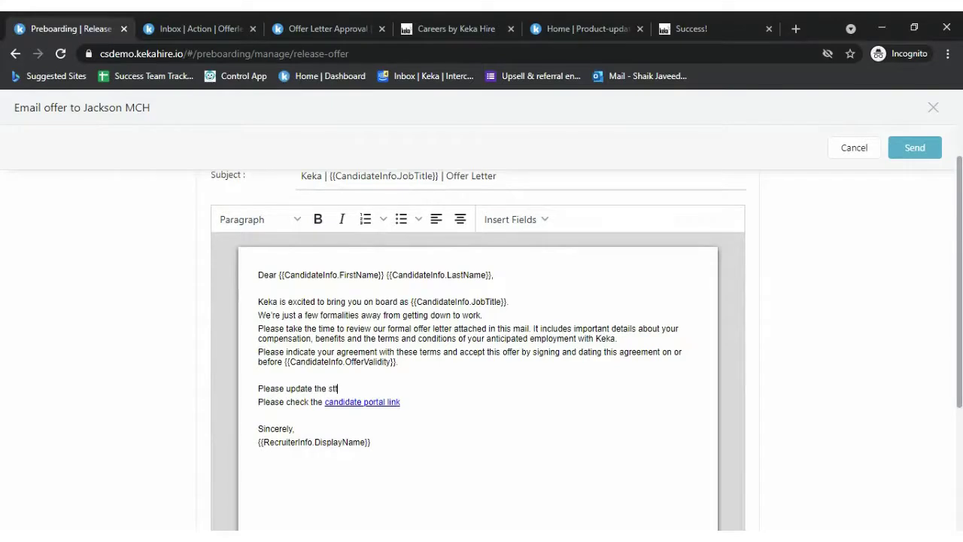
text(update the stau)
key(BackSpace)
text(l)
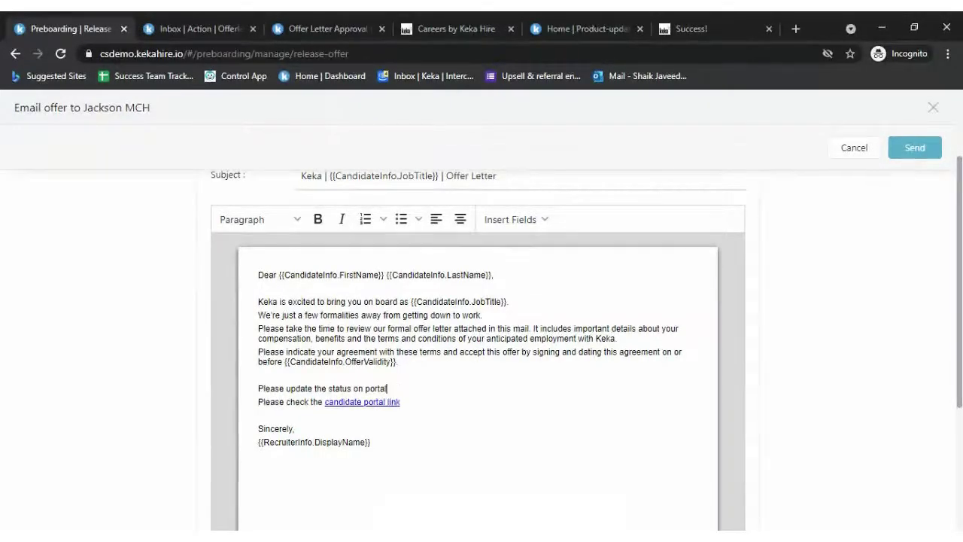
text( soo)
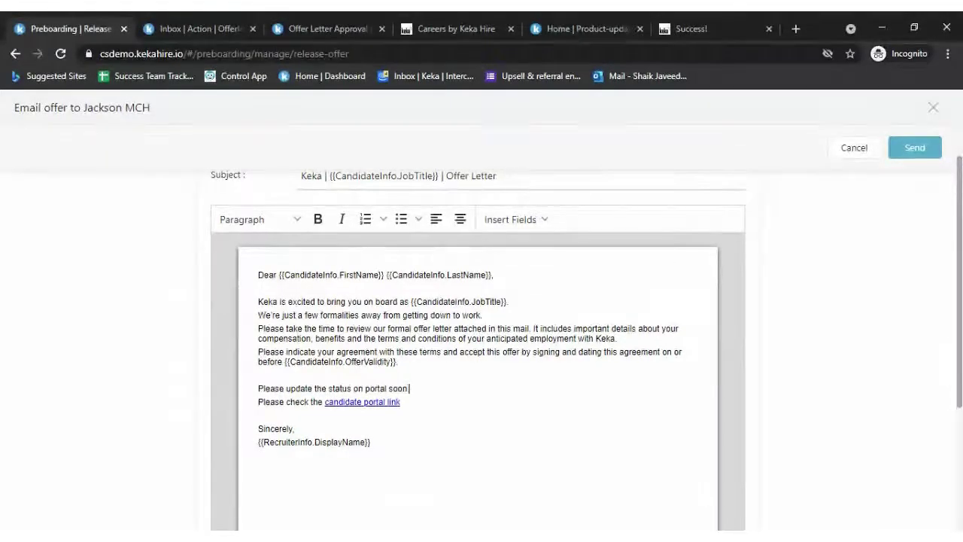
text(n)
scroll(484, 235, up, 2)
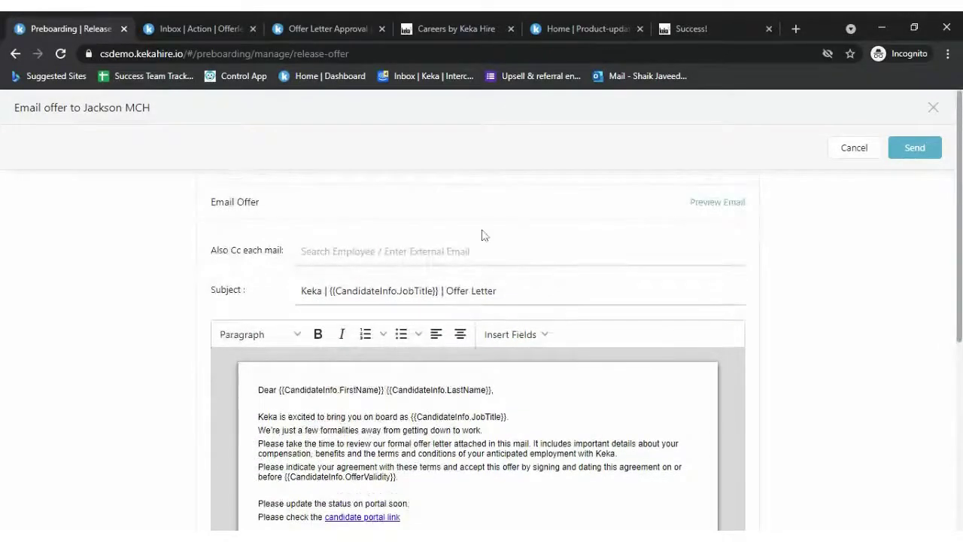
click(485, 251)
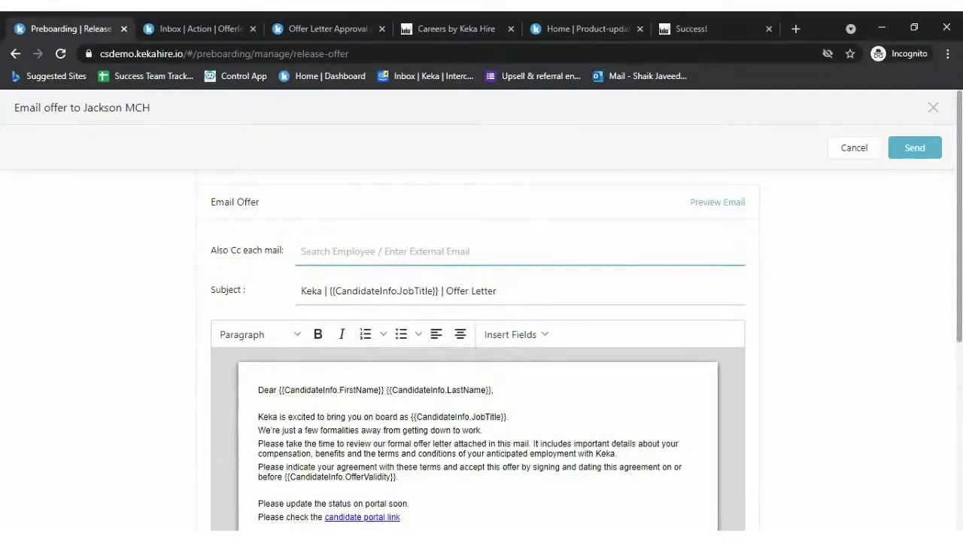
click(917, 150)
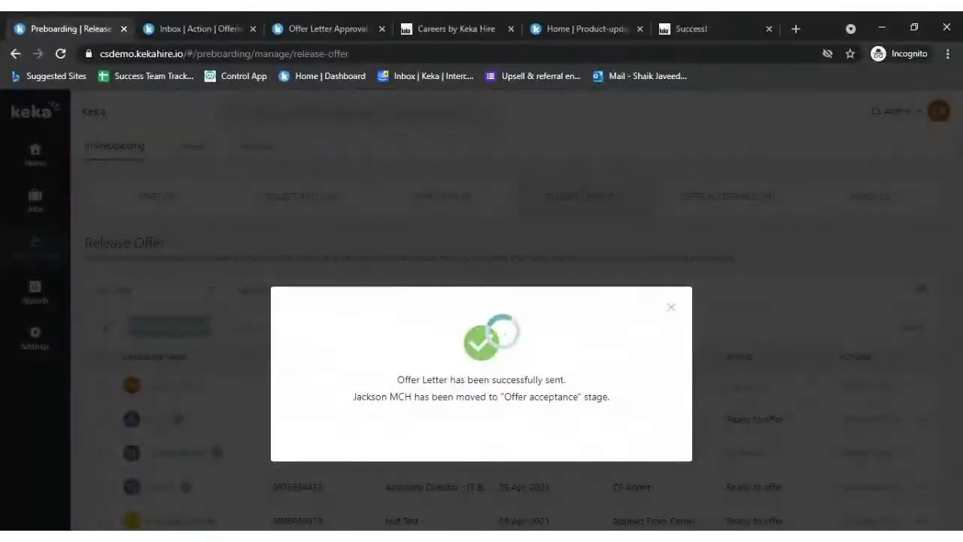
- Close the offer-sent confirmation, check the Product-updates article, and return to the candidate list
click(672, 310)
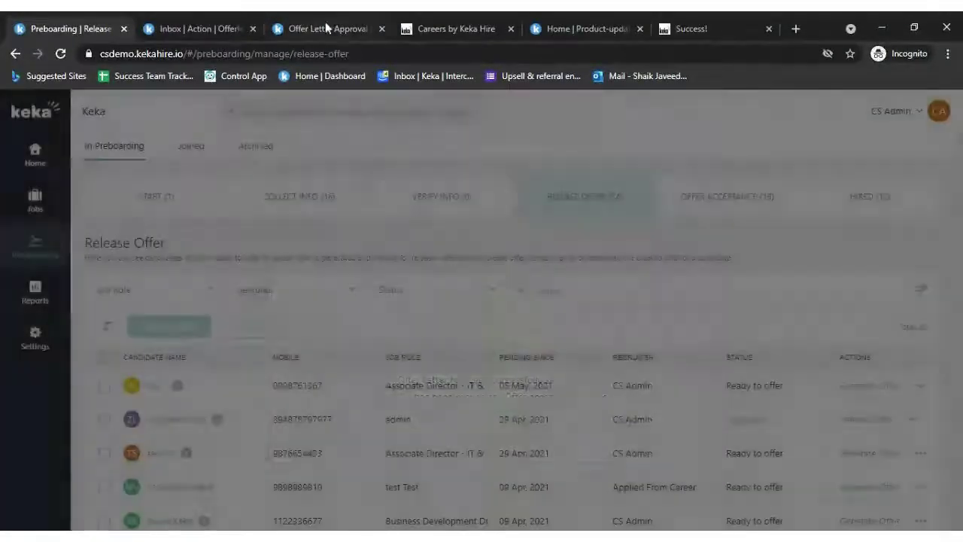
click(555, 28)
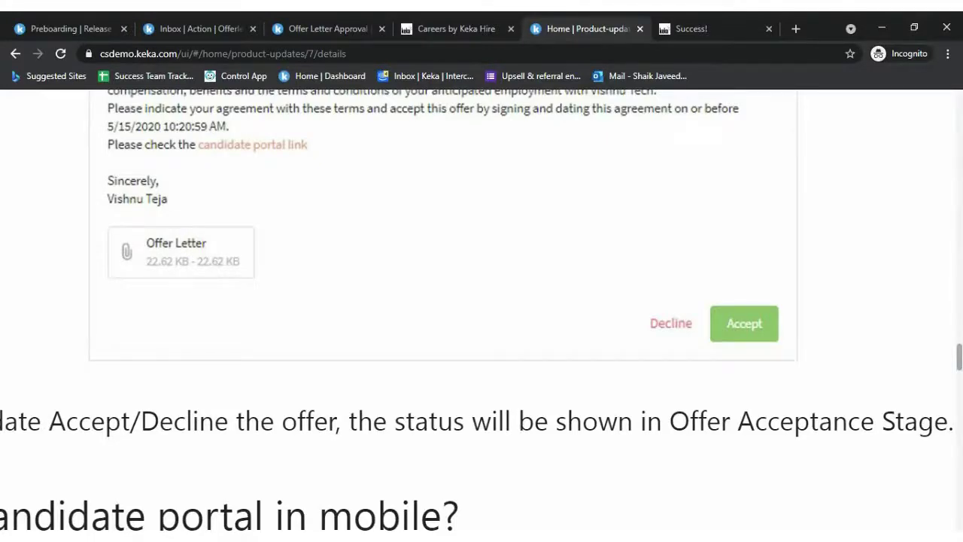
click(76, 29)
scroll(489, 421, down, 3)
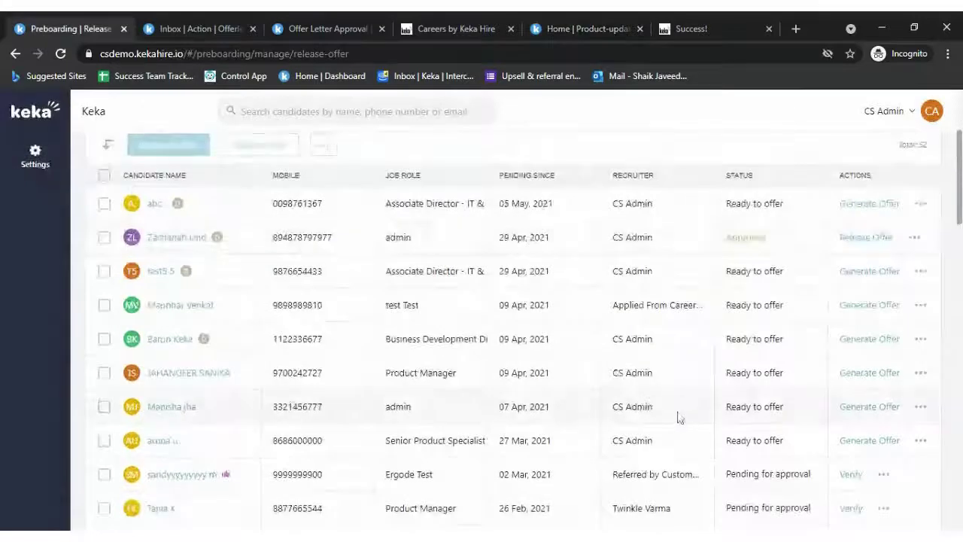
scroll(680, 417, up, 3)
- Record that the Success Team Specialist candidate accepted the offer
click(776, 203)
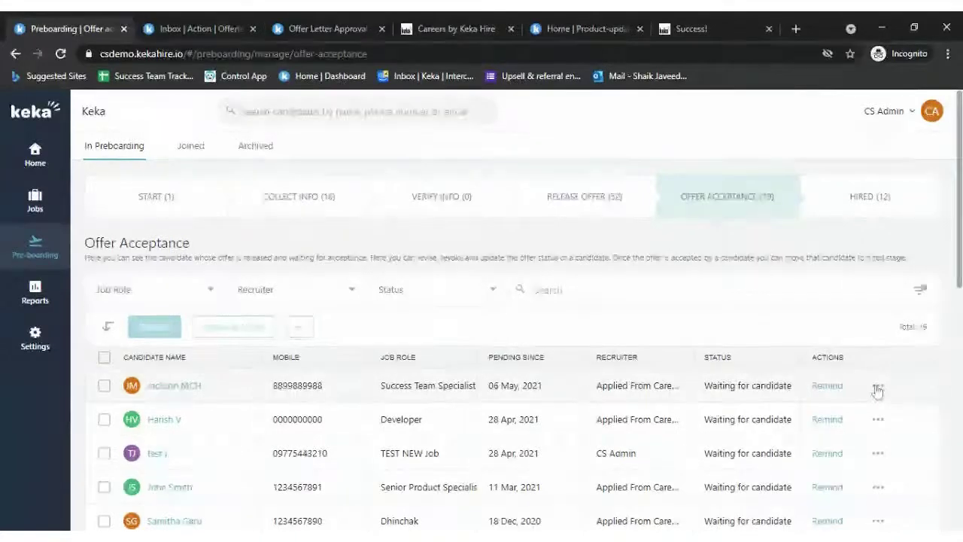
click(878, 387)
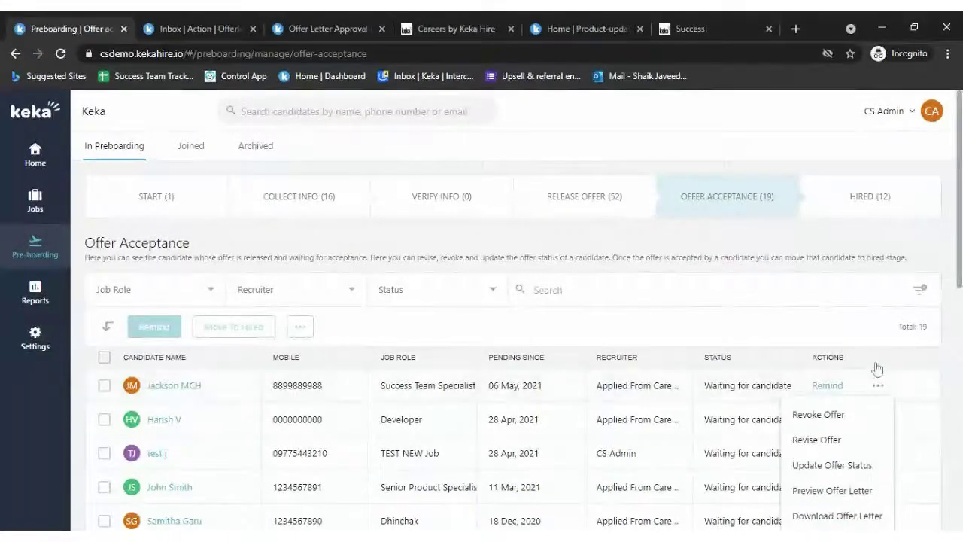
scroll(877, 369, down, 2)
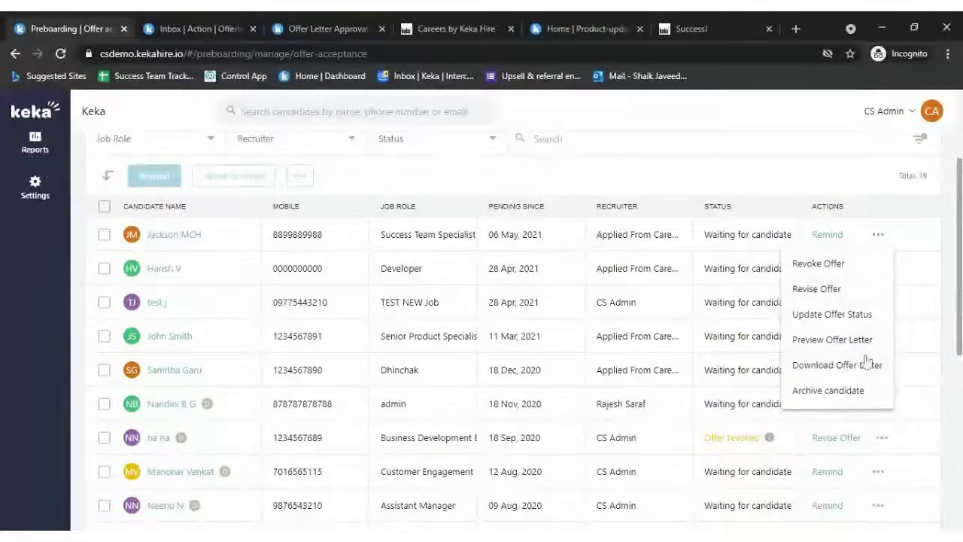
click(836, 316)
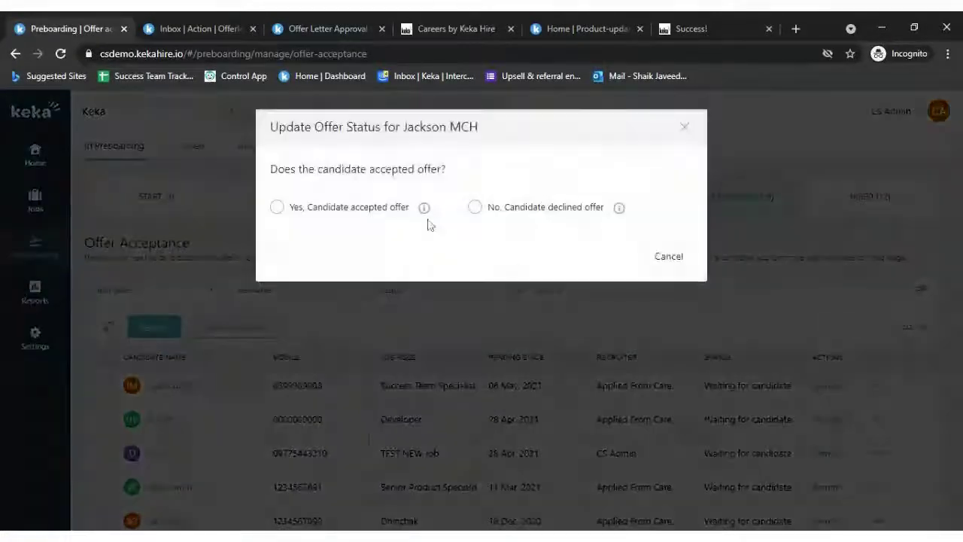
click(387, 212)
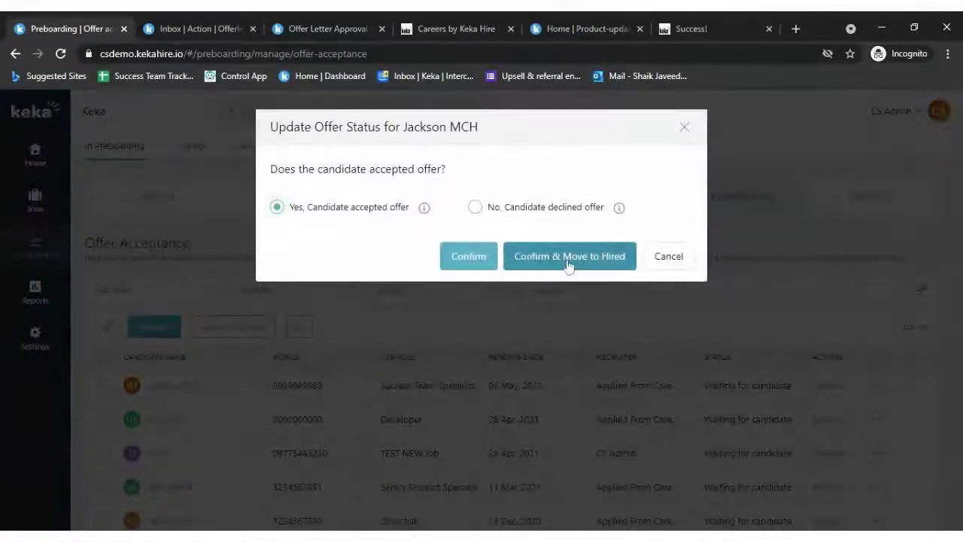
click(482, 255)
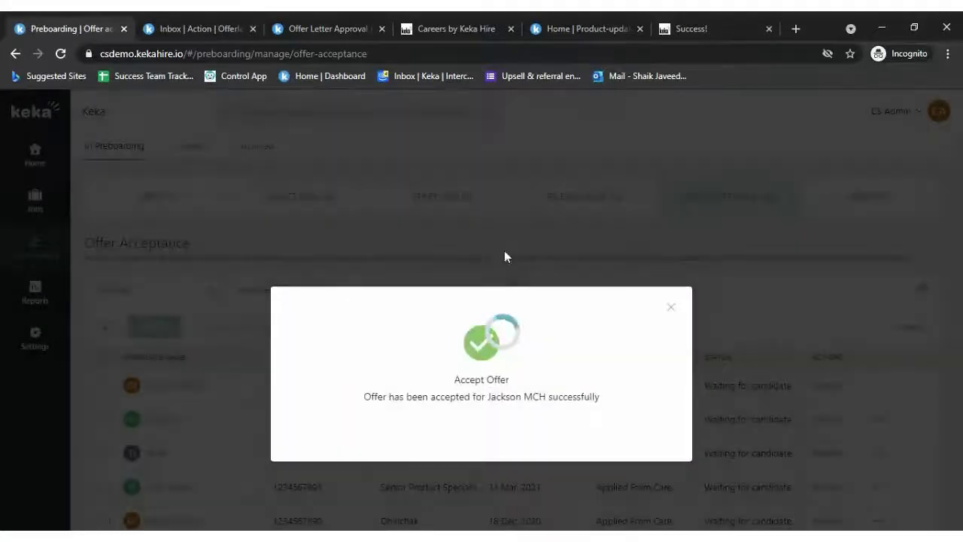
click(670, 307)
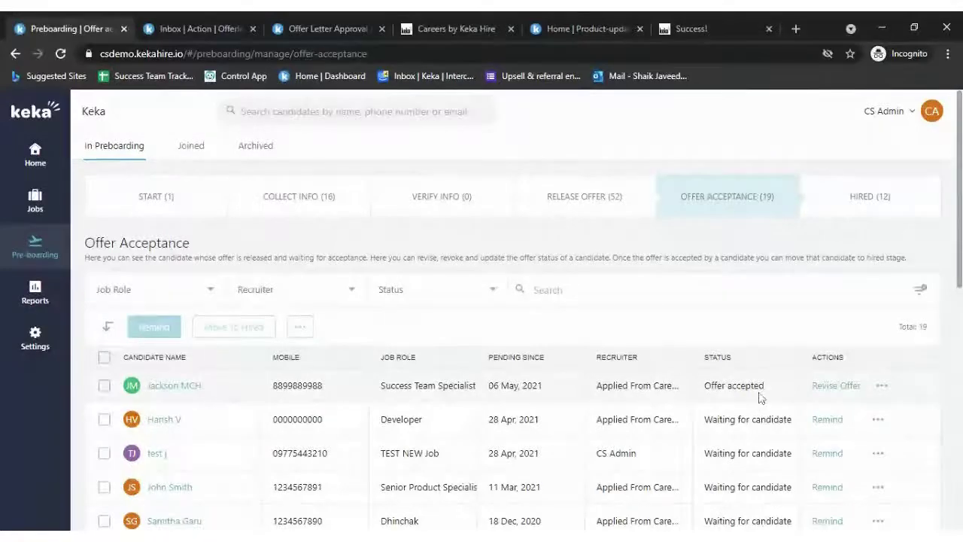
- Move the accepted candidate to Hired and view the Hired (13) preboarding stage
click(880, 387)
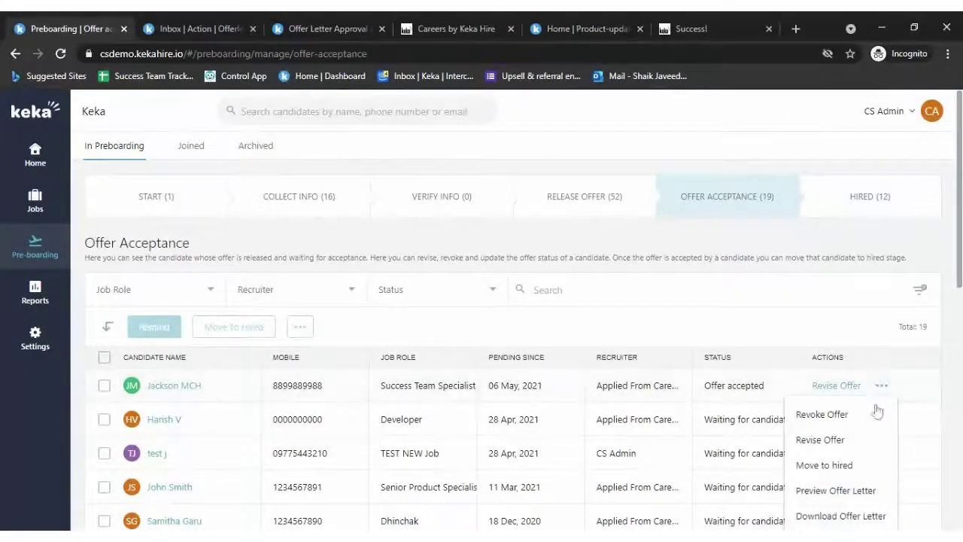
scroll(871, 392, down, 3)
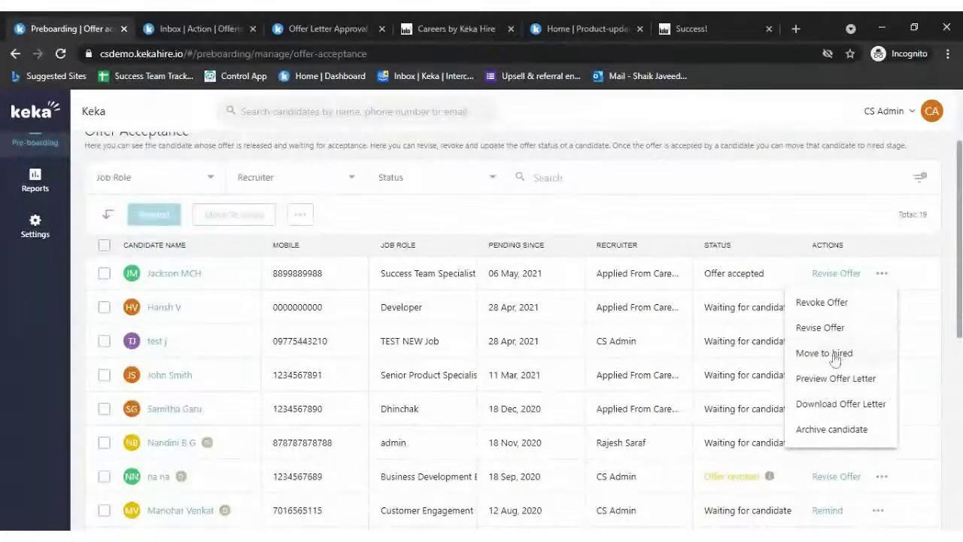
click(824, 353)
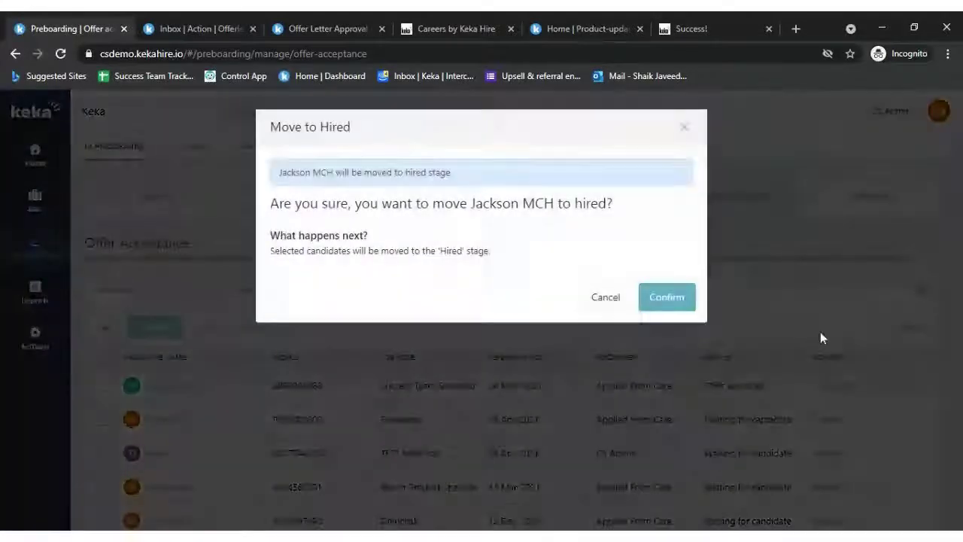
click(665, 297)
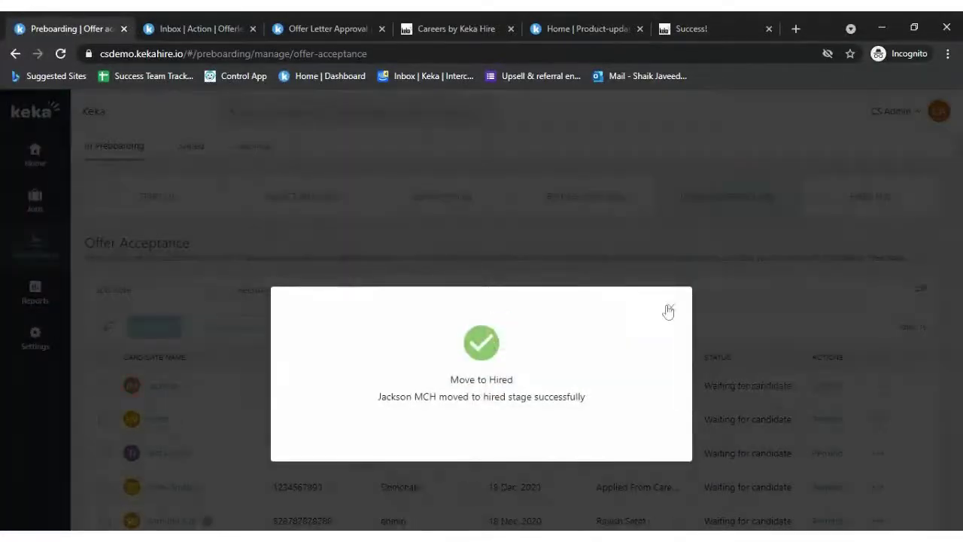
click(668, 311)
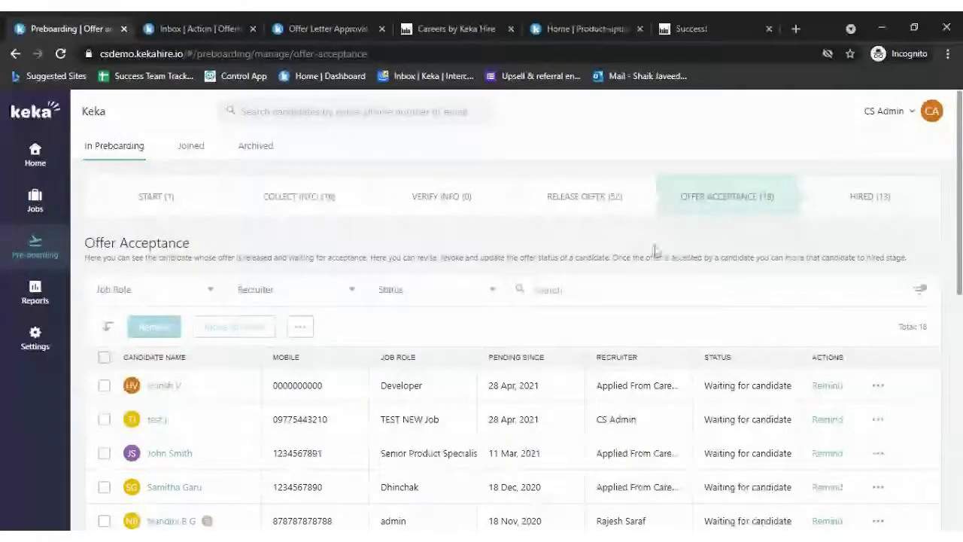
click(865, 195)
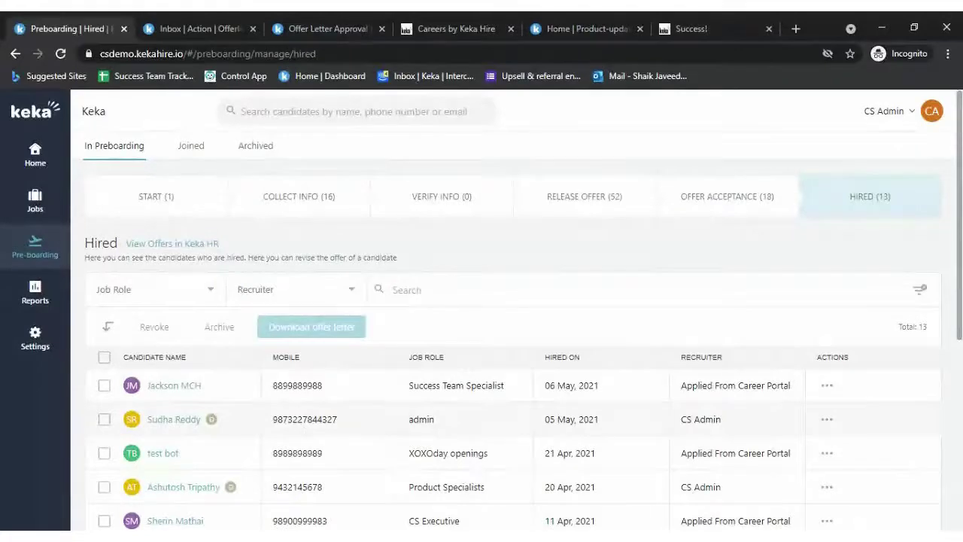
click(590, 27)
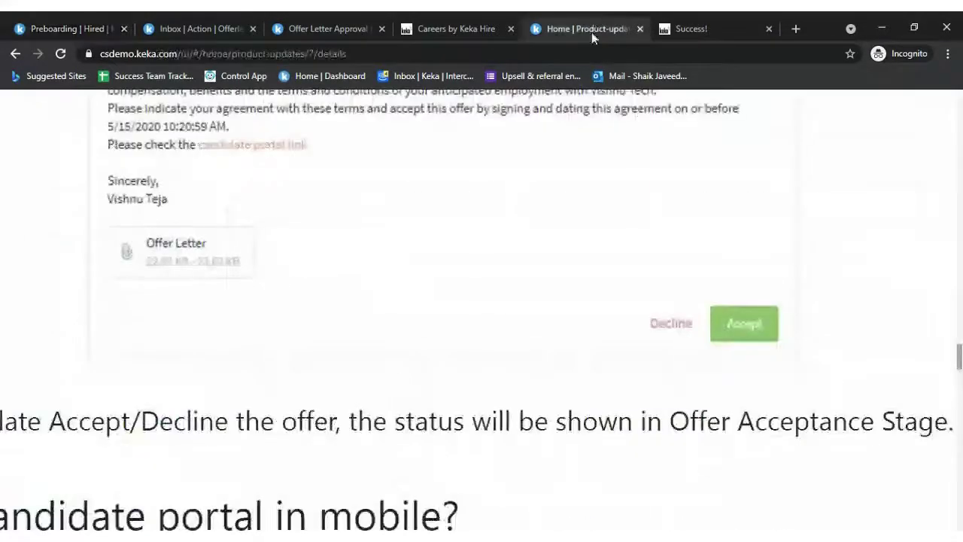
- Reload Keka HR, open Org > Hiring > Offers, and confirm the hired candidate's single Degree Certificate
scroll(482, 316, up, 5)
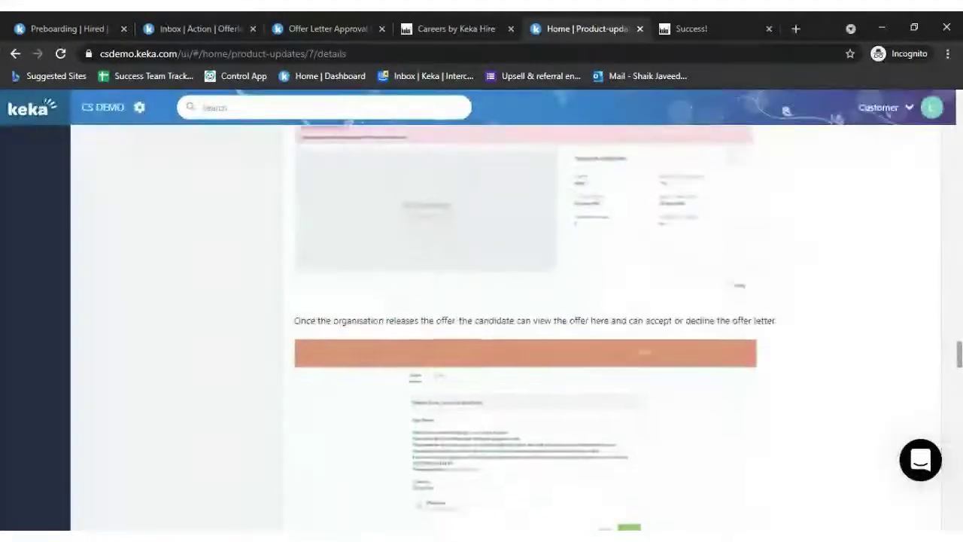
scroll(193, 271, up, 15)
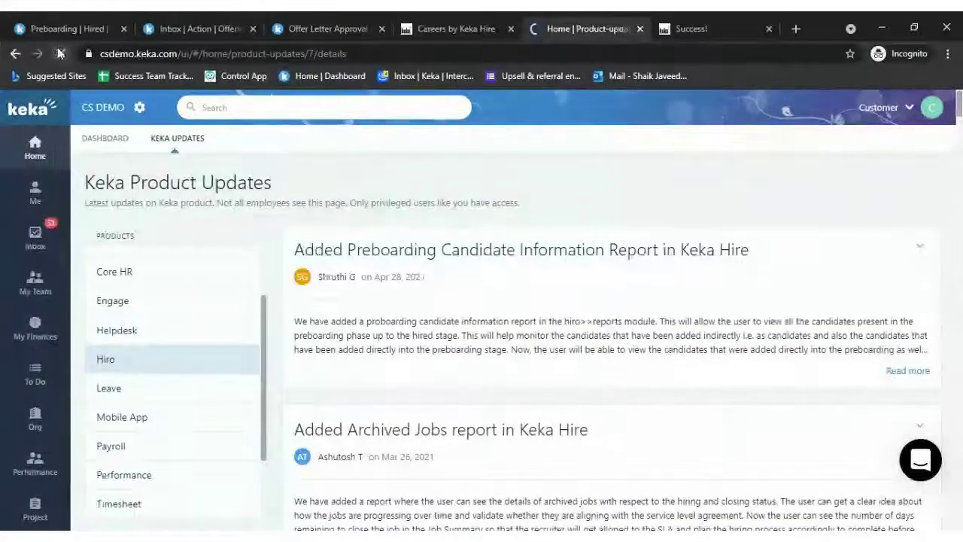
click(60, 53)
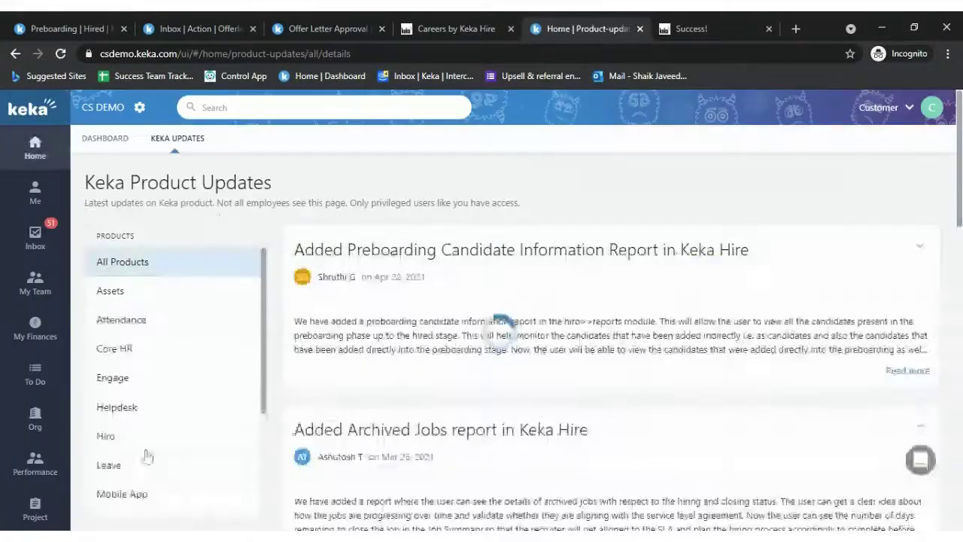
scroll(146, 456, down, 6)
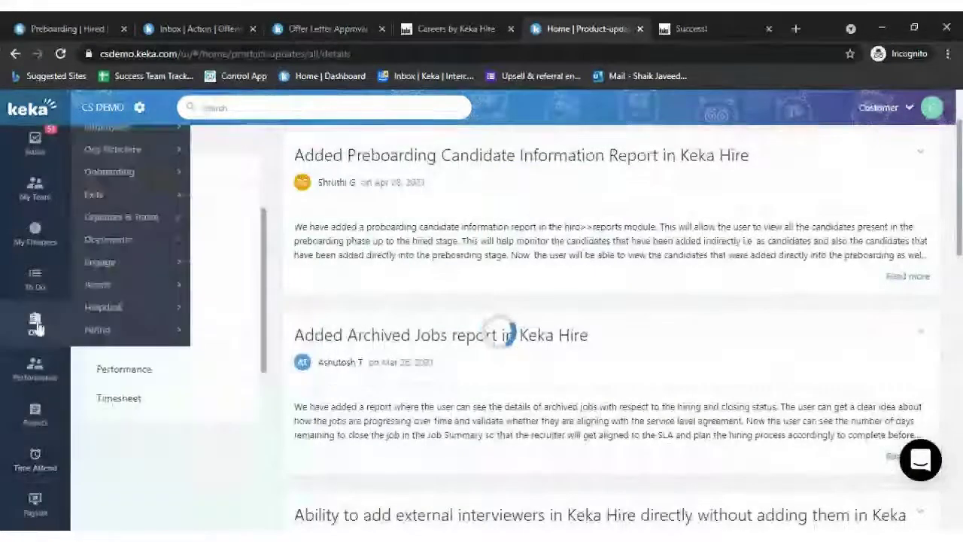
mouse_move(35, 324)
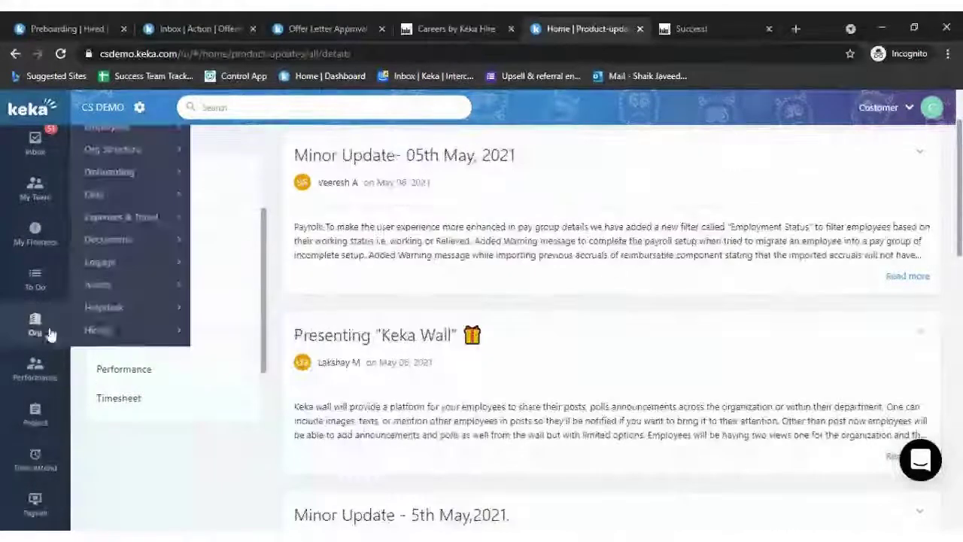
mouse_move(113, 329)
click(218, 374)
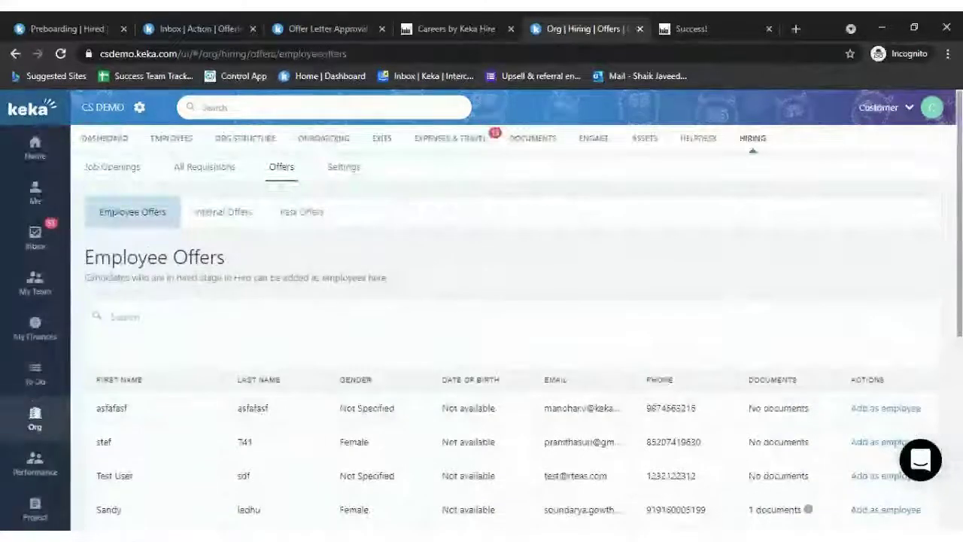
scroll(434, 273, down, 5)
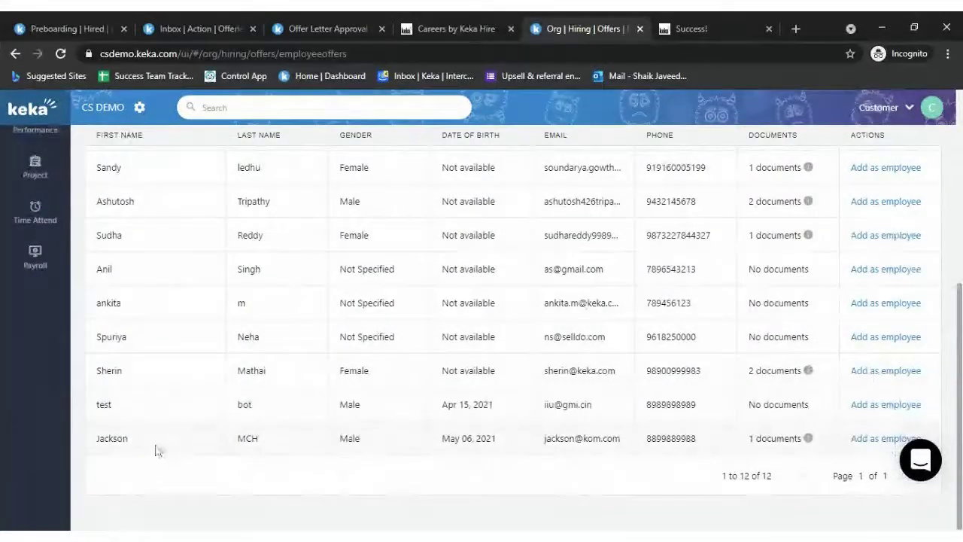
scroll(477, 369, up, 5)
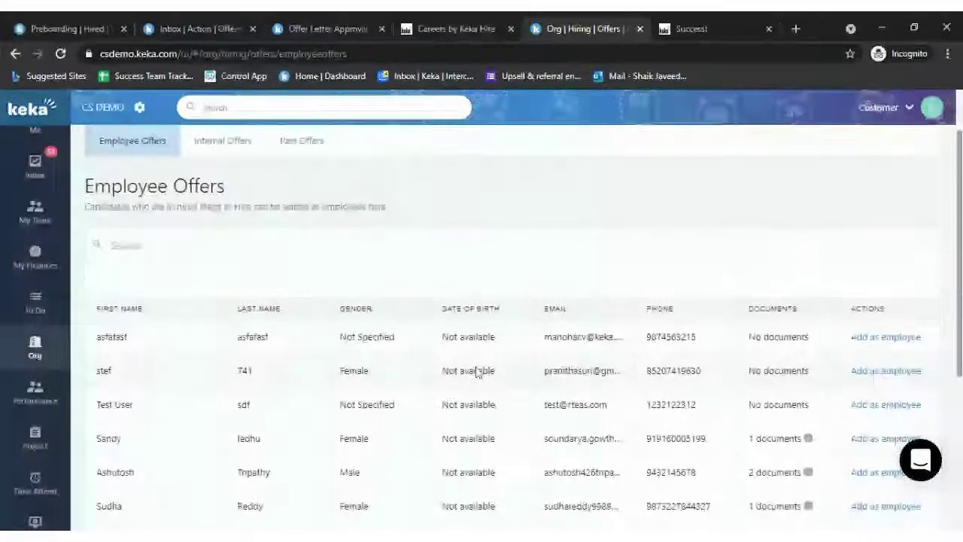
scroll(447, 467, down, 5)
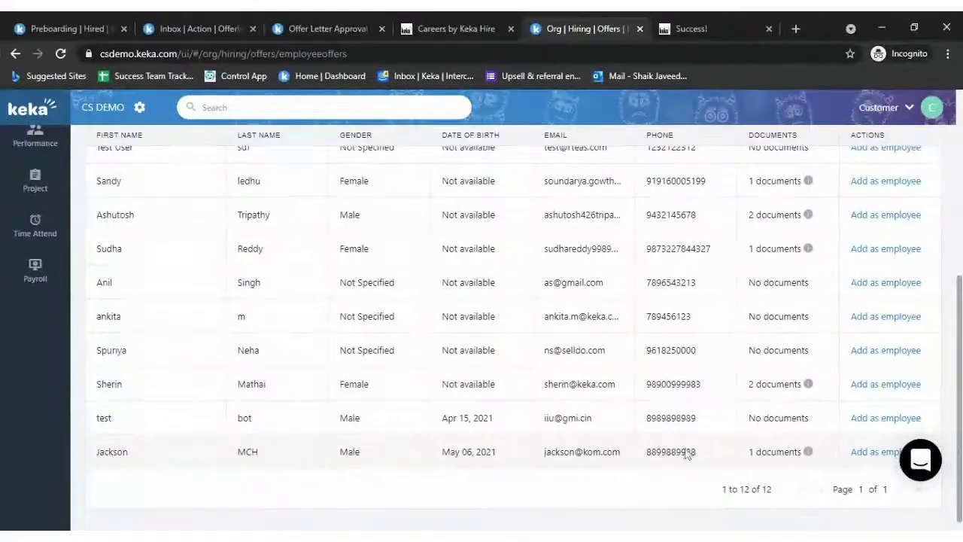
mouse_move(810, 456)
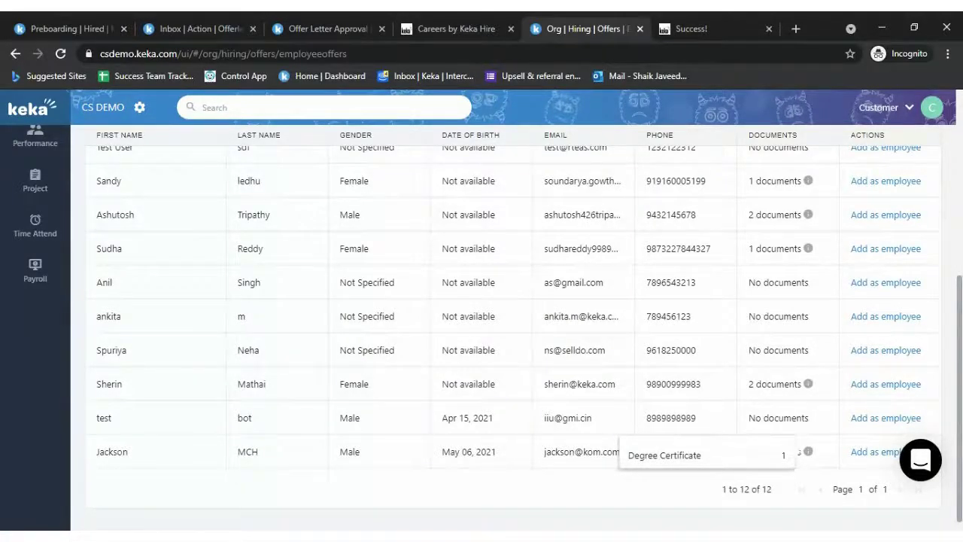
scroll(770, 316, up, 2)
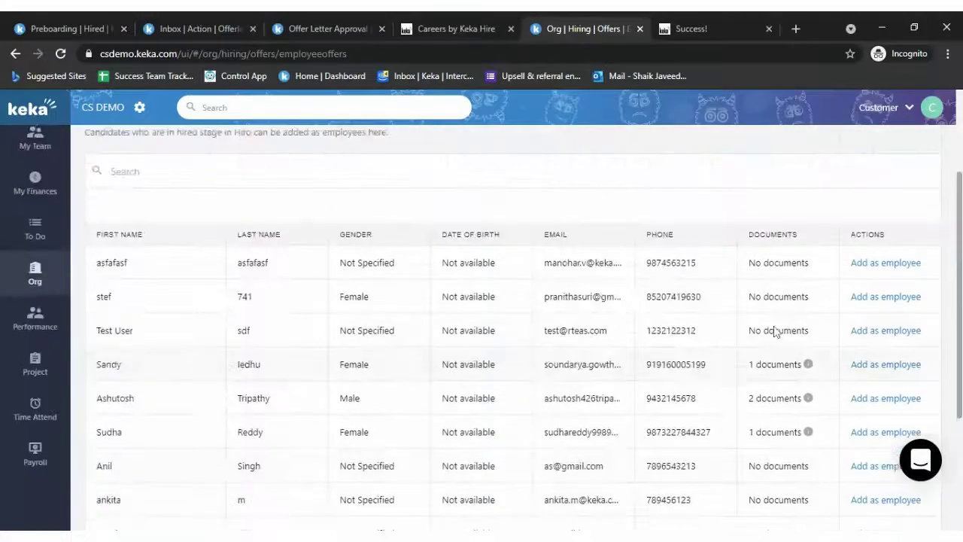
scroll(769, 331, down, 2)
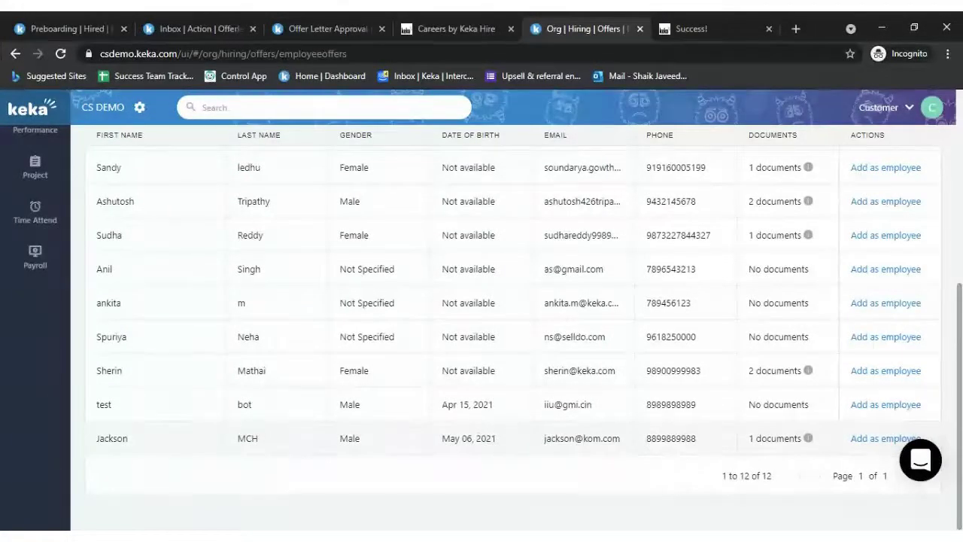
click(869, 440)
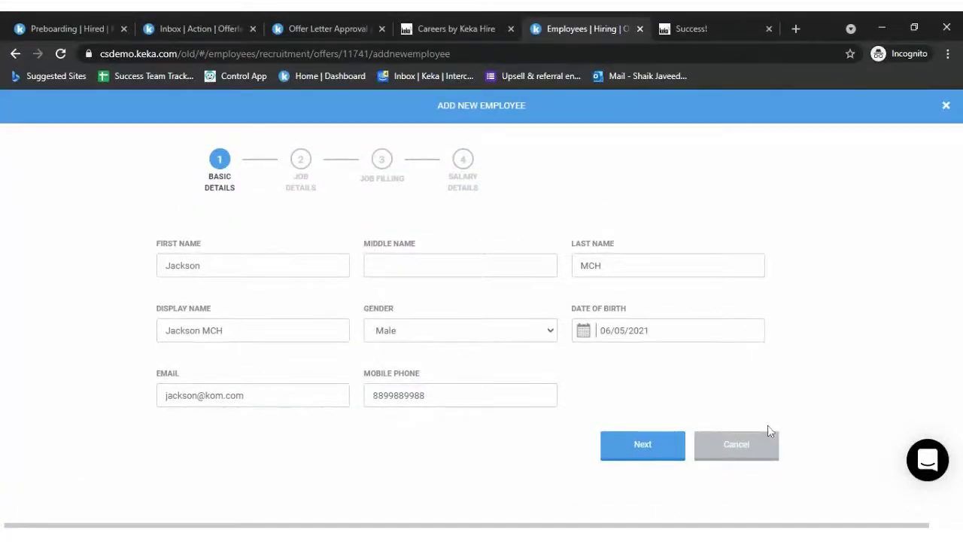
click(759, 447)
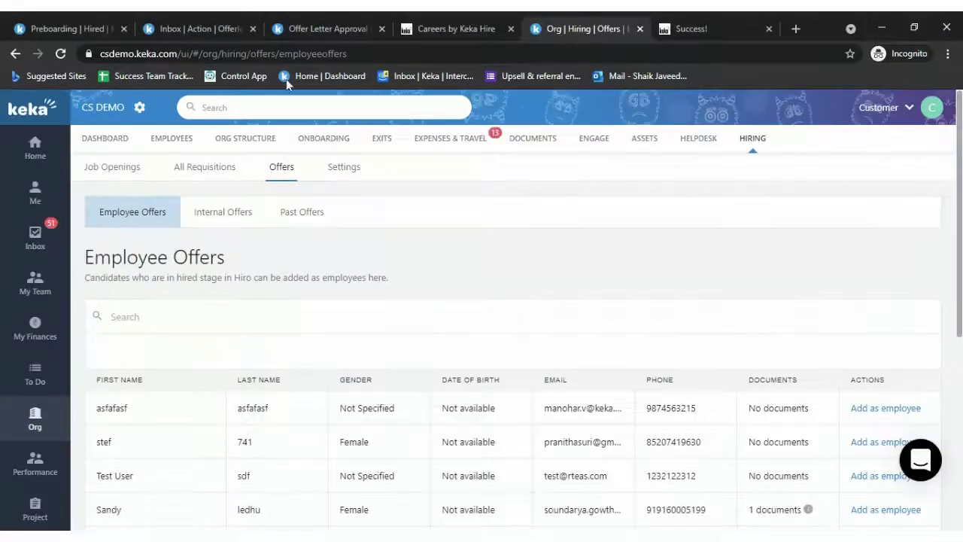
- Turn on required approval in Keka Hire's Offer Letter Approval settings
key(ctrl+2)
click(105, 27)
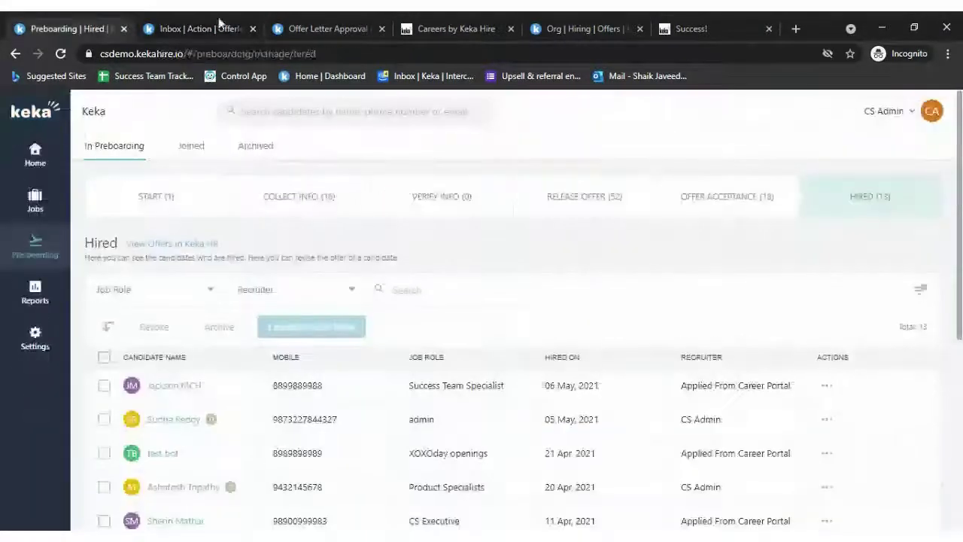
click(293, 35)
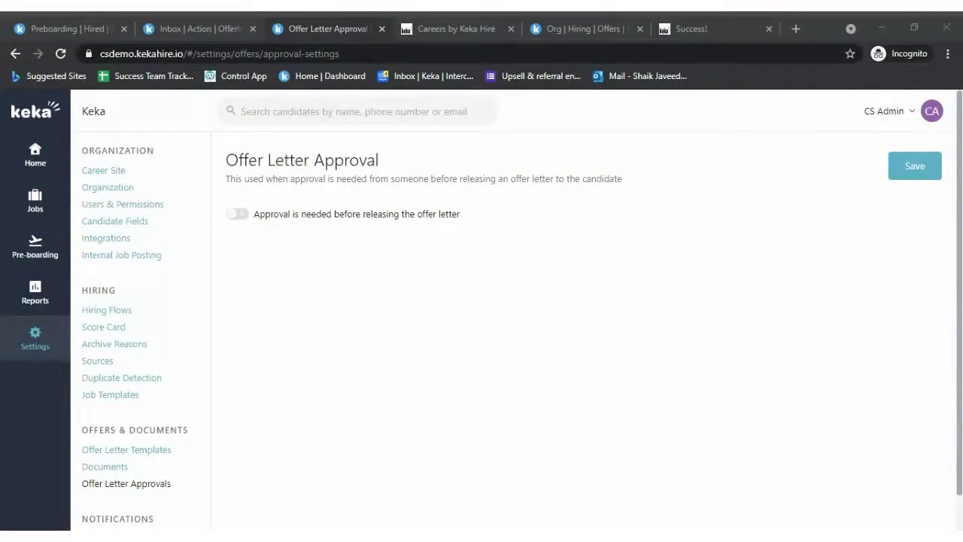
click(443, 345)
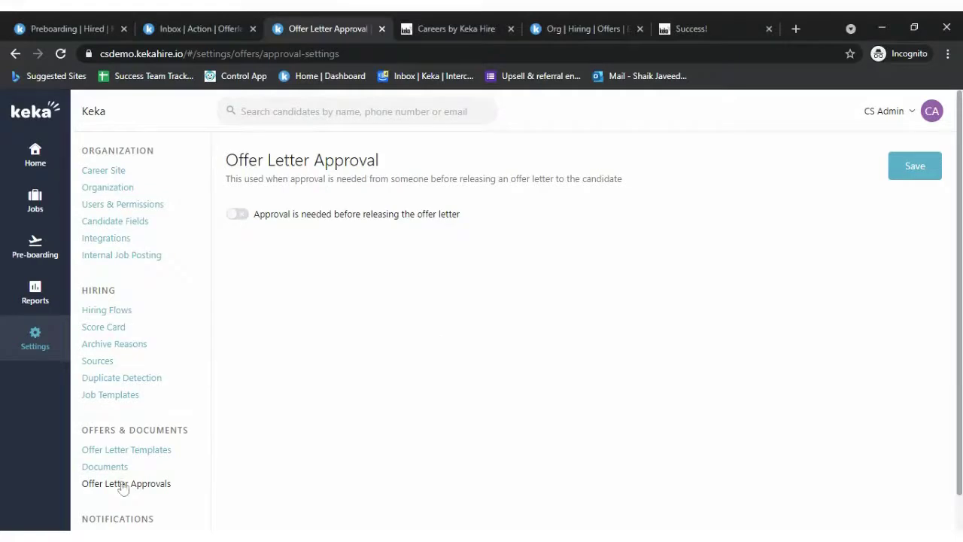
click(239, 214)
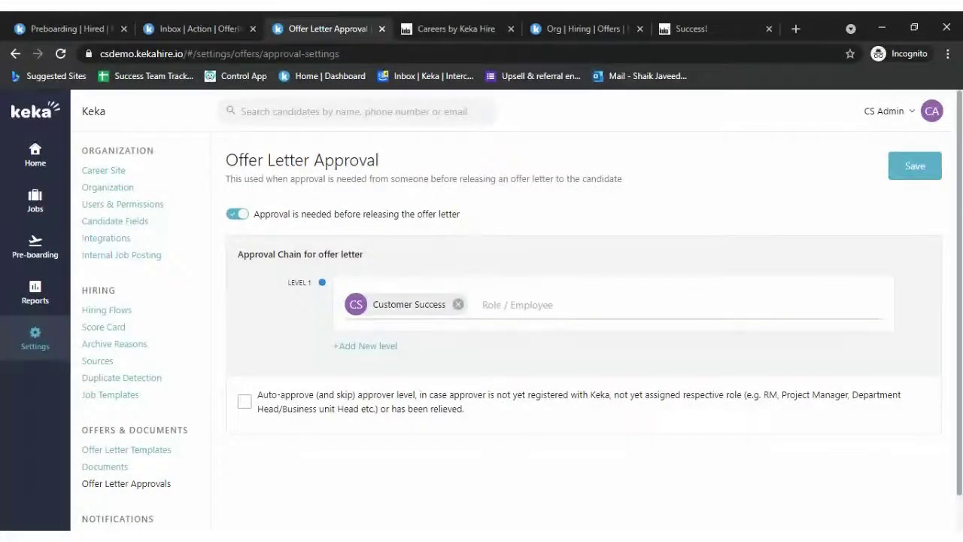
- Replace Customer Success with Department Head as the sole Level 1 approver, drop Level 2, and save
click(457, 305)
click(458, 305)
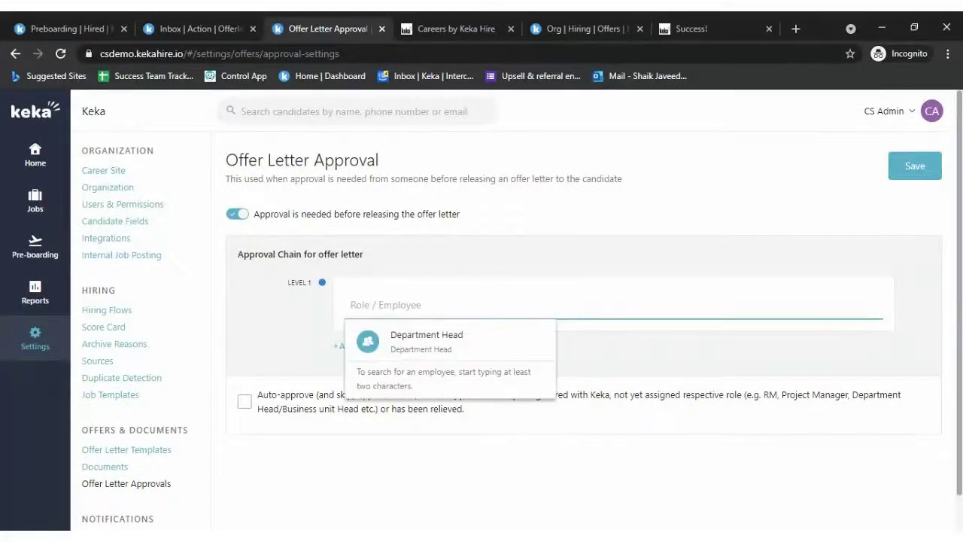
click(450, 340)
click(366, 347)
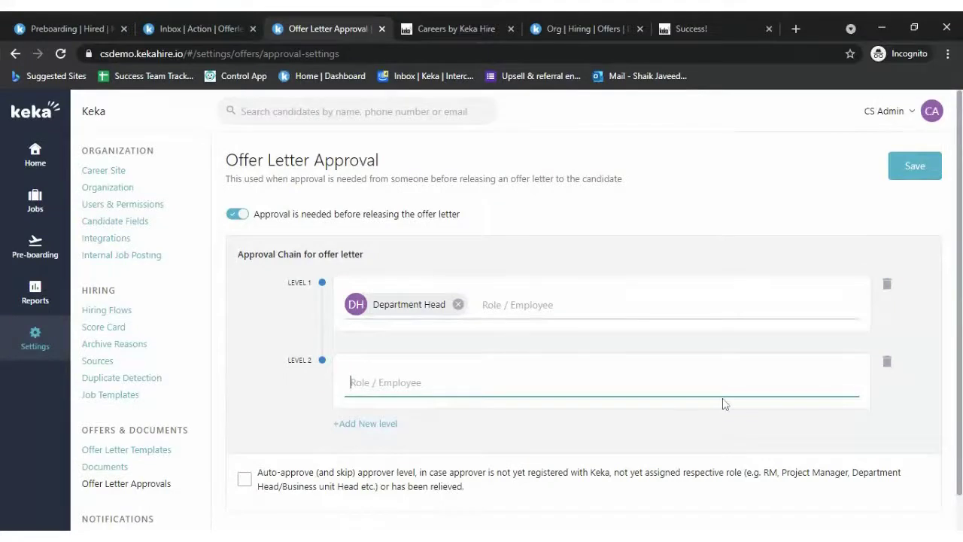
scroll(630, 345, down, 1)
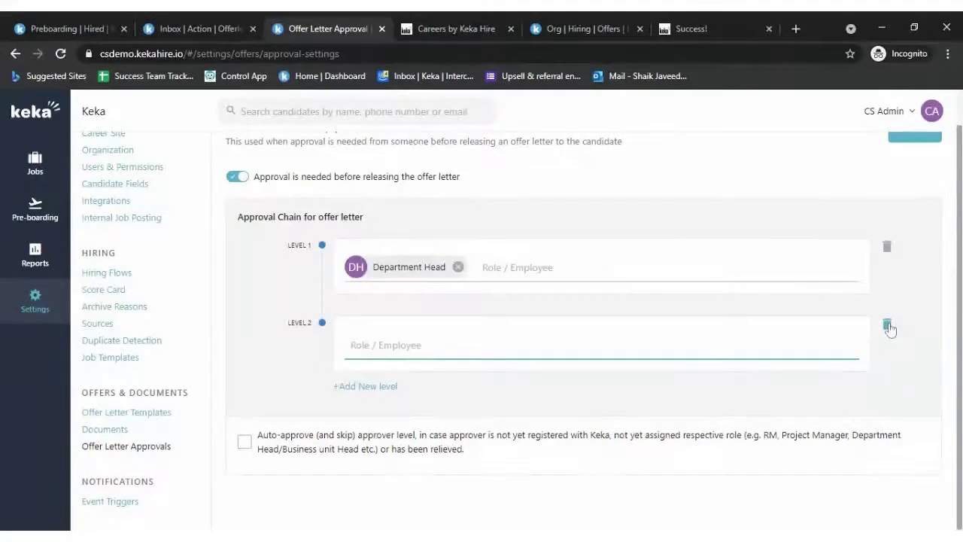
click(888, 328)
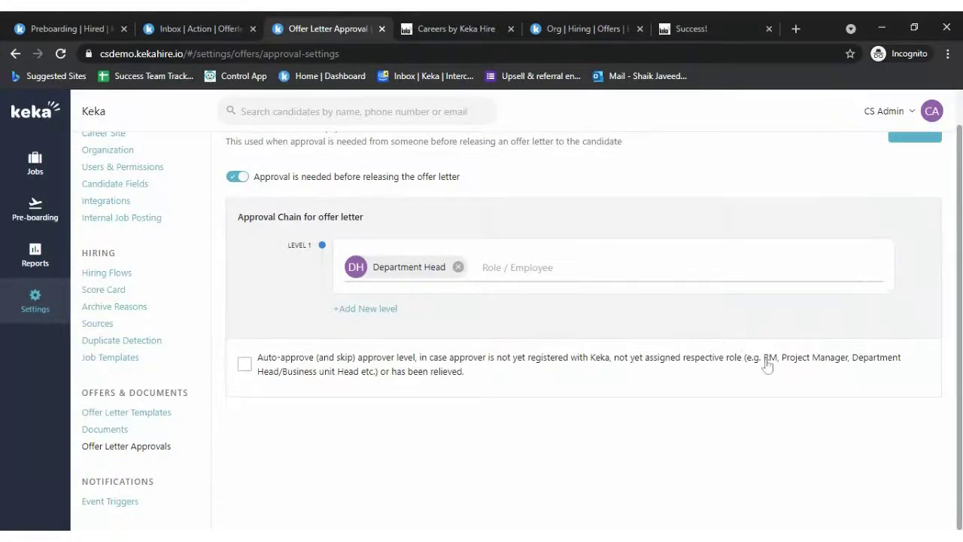
scroll(753, 363, up, 1)
click(913, 163)
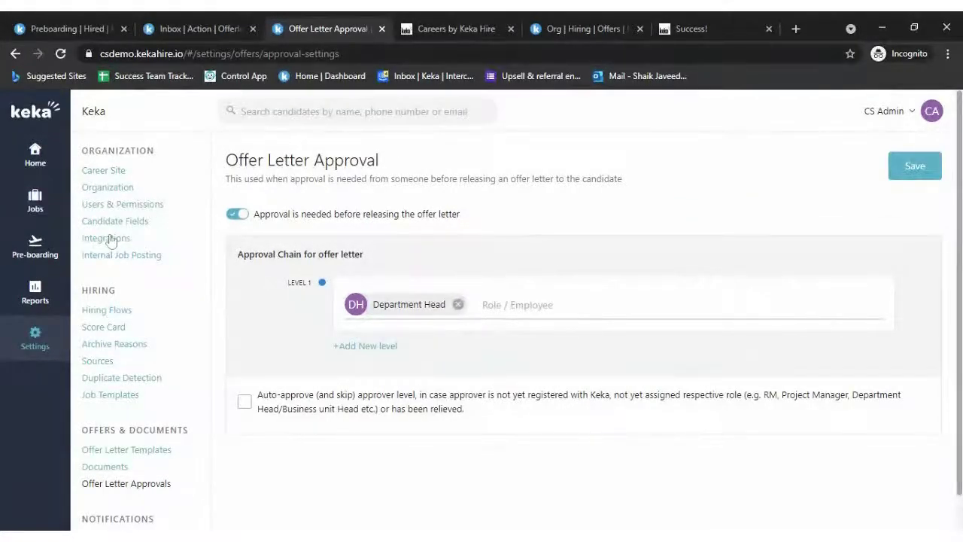
- Go from Keka Hire's hired candidates list to Keka HR's offers page
click(35, 252)
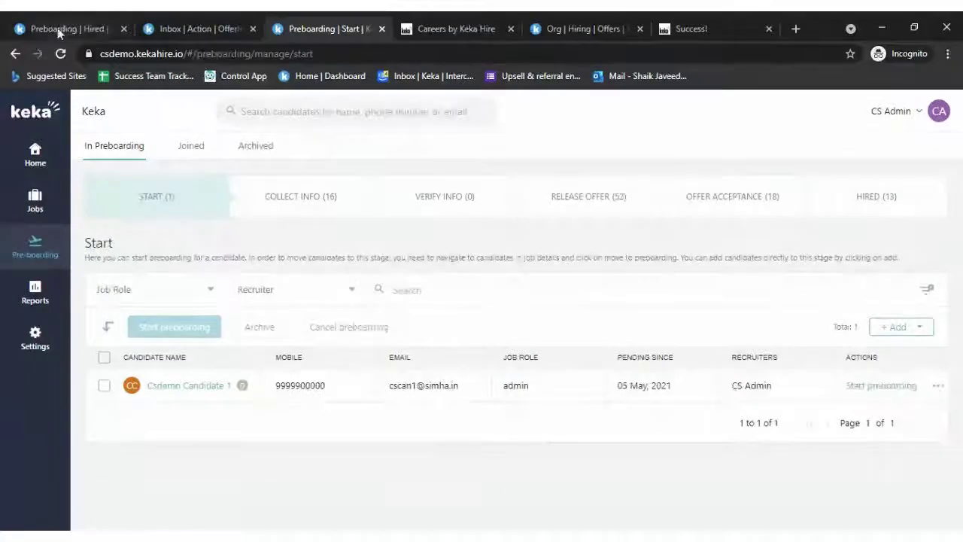
click(58, 30)
scroll(624, 121, down, 2)
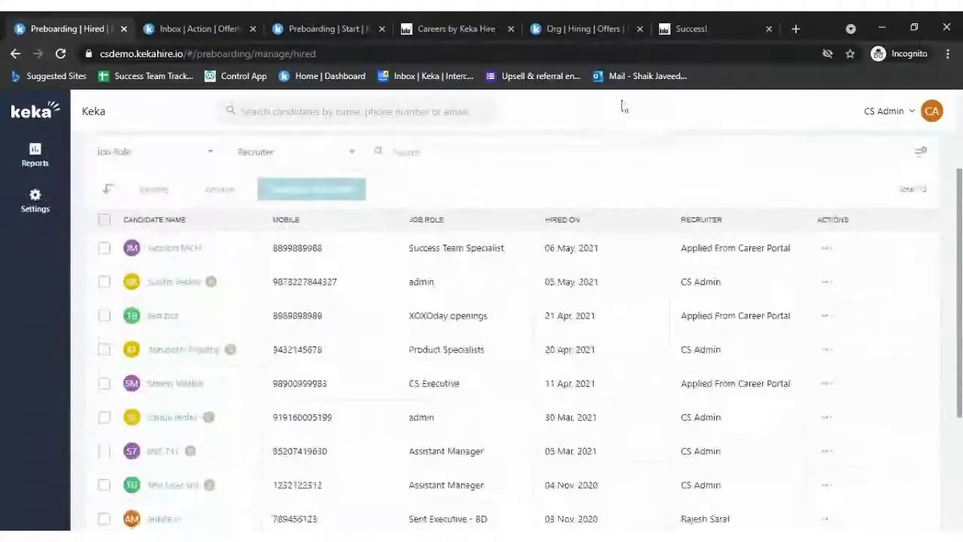
click(569, 27)
scroll(613, 387, down, 3)
scroll(774, 398, up, 3)
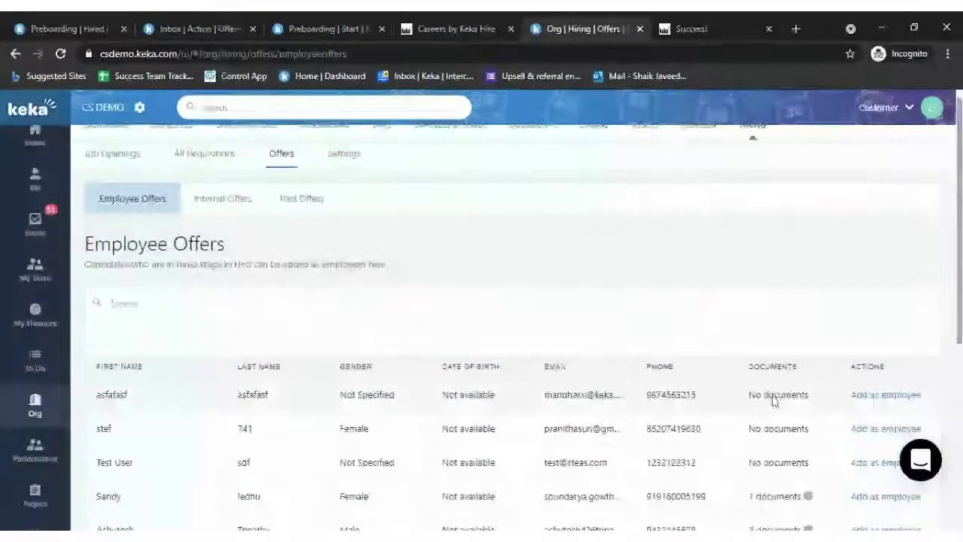
- Review the internal offers list and one internal candidate's job details
click(219, 213)
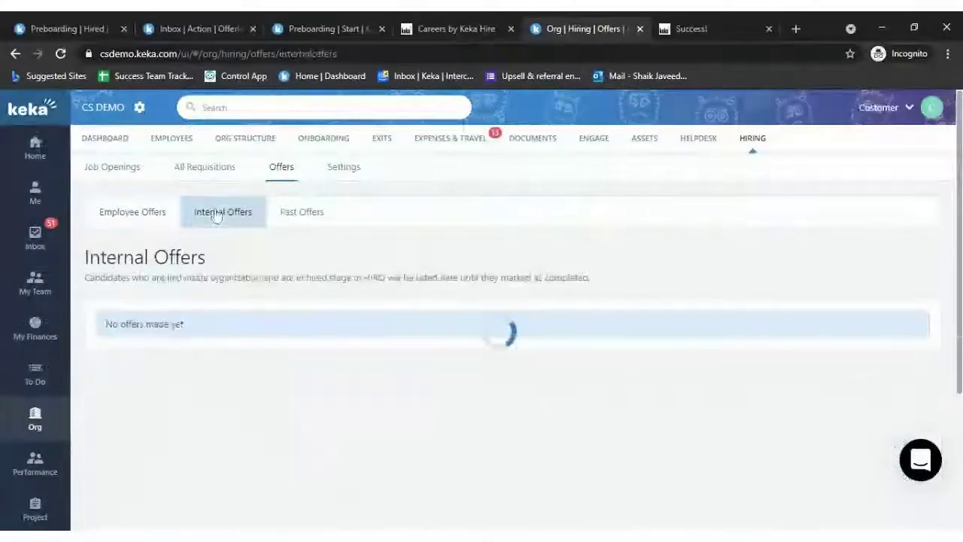
scroll(385, 402, down, 1)
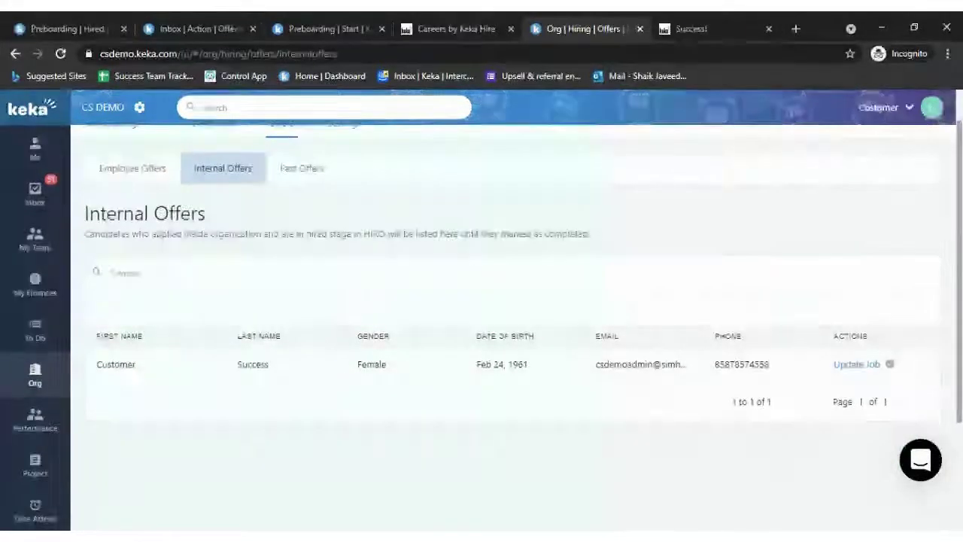
scroll(194, 359, up, 1)
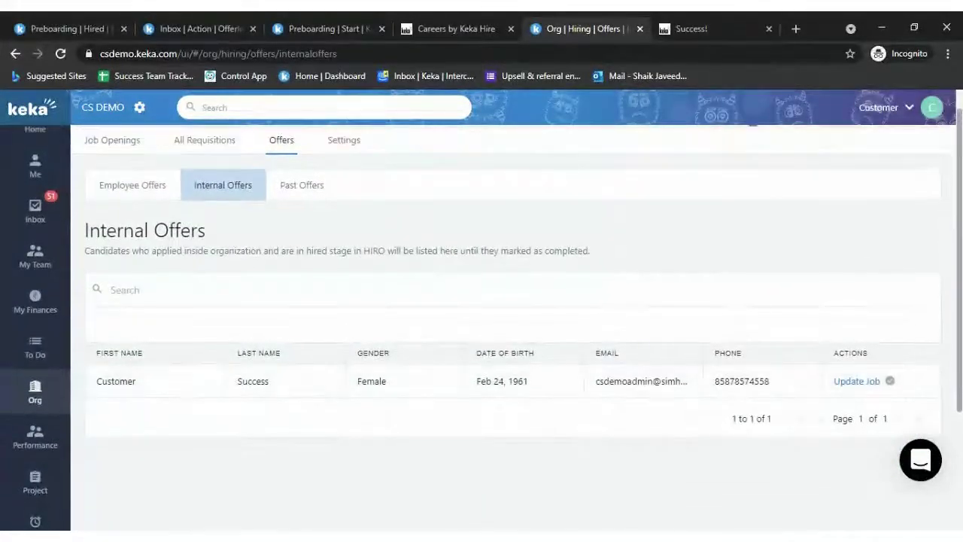
drag(151, 251, 614, 277)
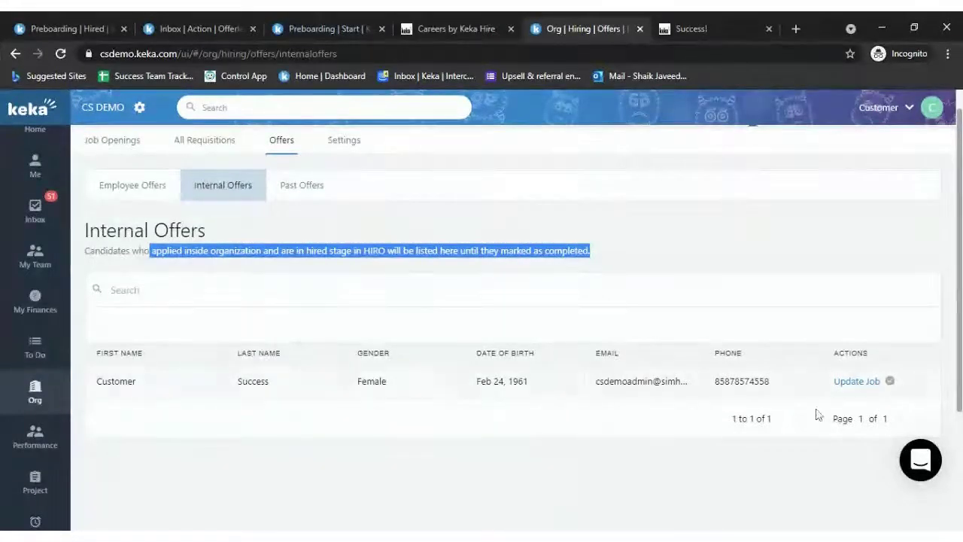
click(857, 381)
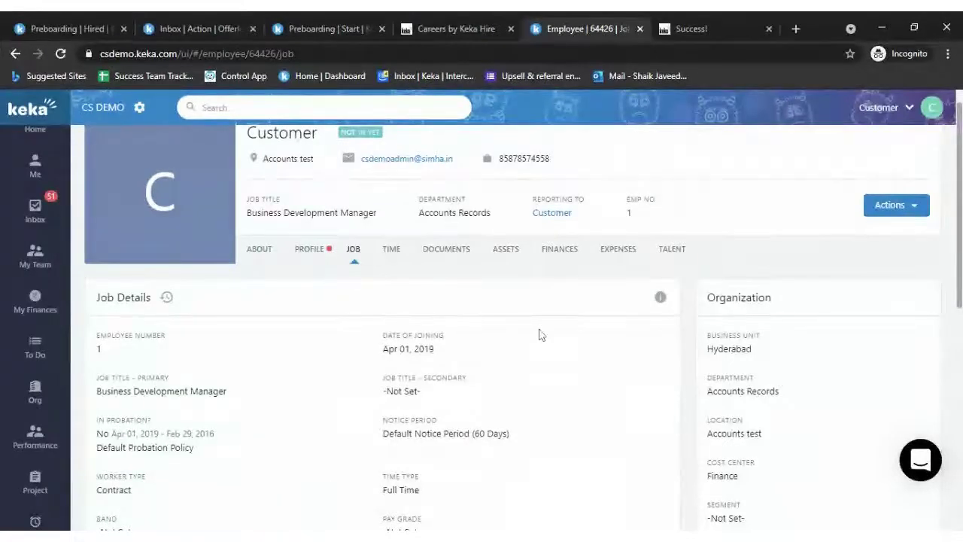
click(16, 55)
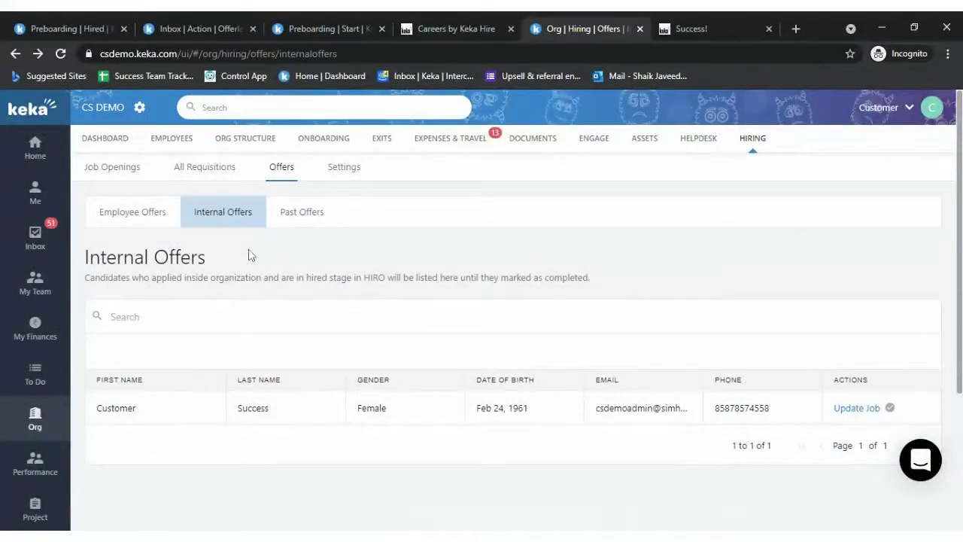
- Check the employee offers list, then return to Keka Hire's 13-candidate Hired list
click(157, 216)
scroll(441, 381, down, 5)
scroll(442, 380, up, 5)
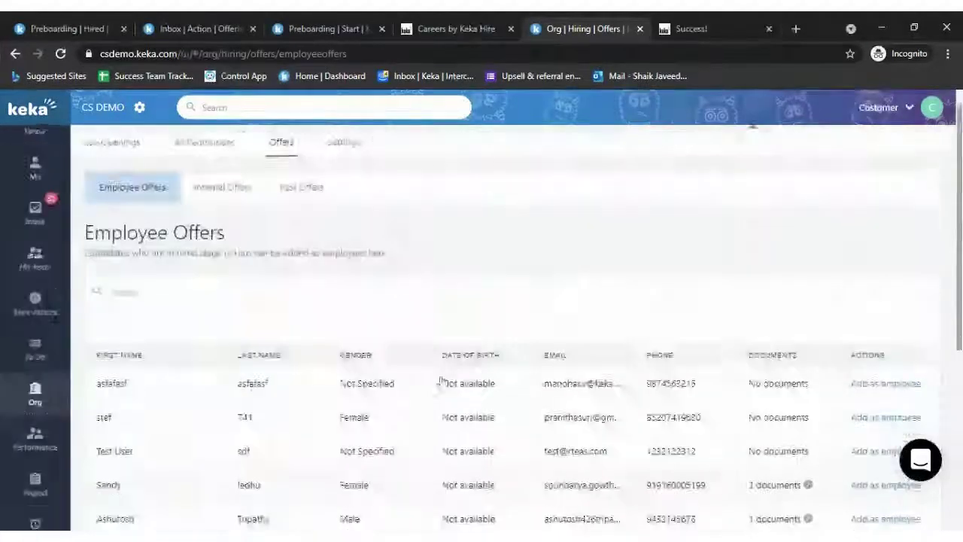
click(68, 28)
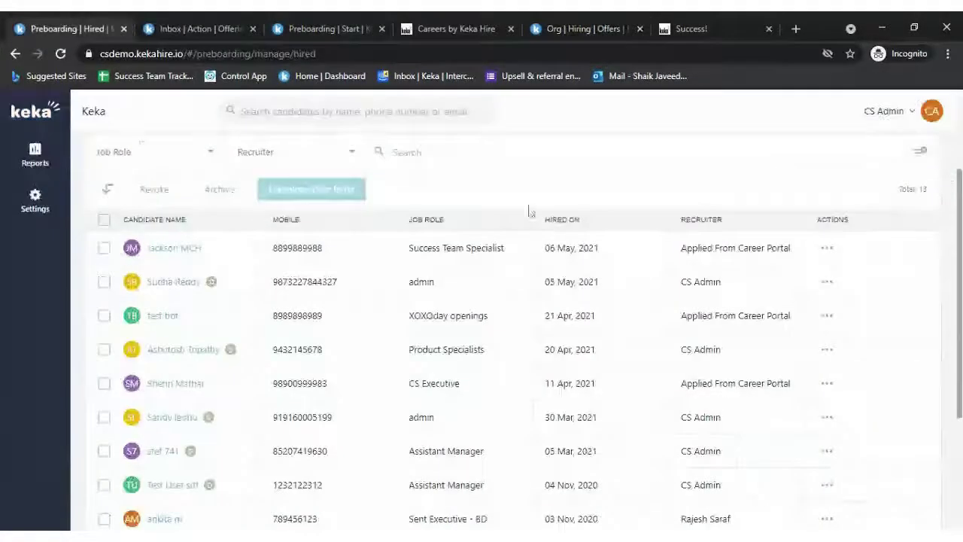
- Browse the Offer Acceptance and Ready for Offer Release candidate lists
scroll(529, 213, up, 2)
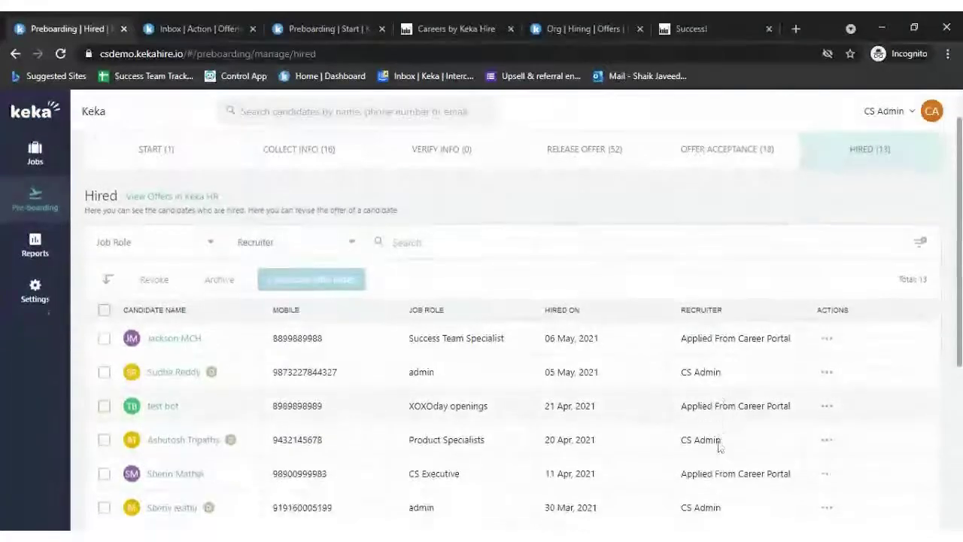
click(721, 155)
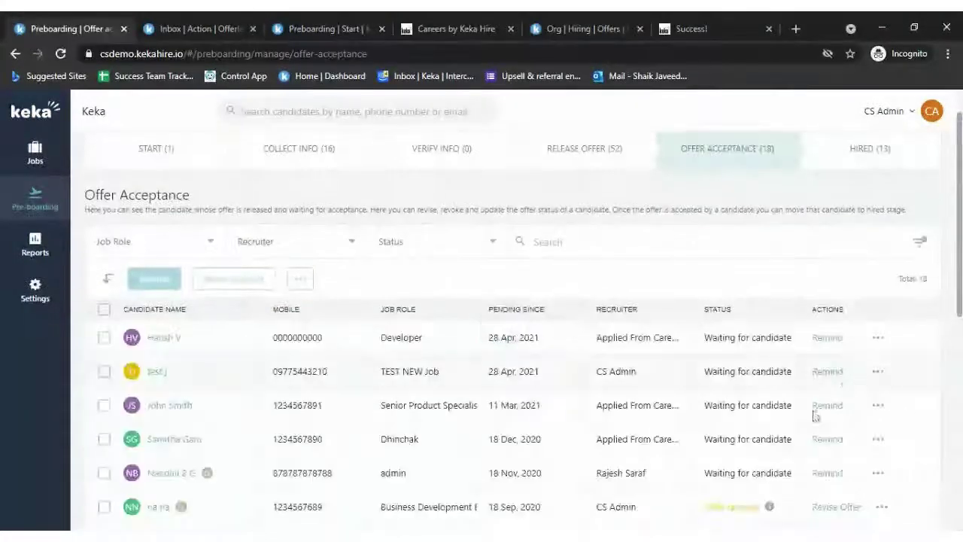
click(877, 322)
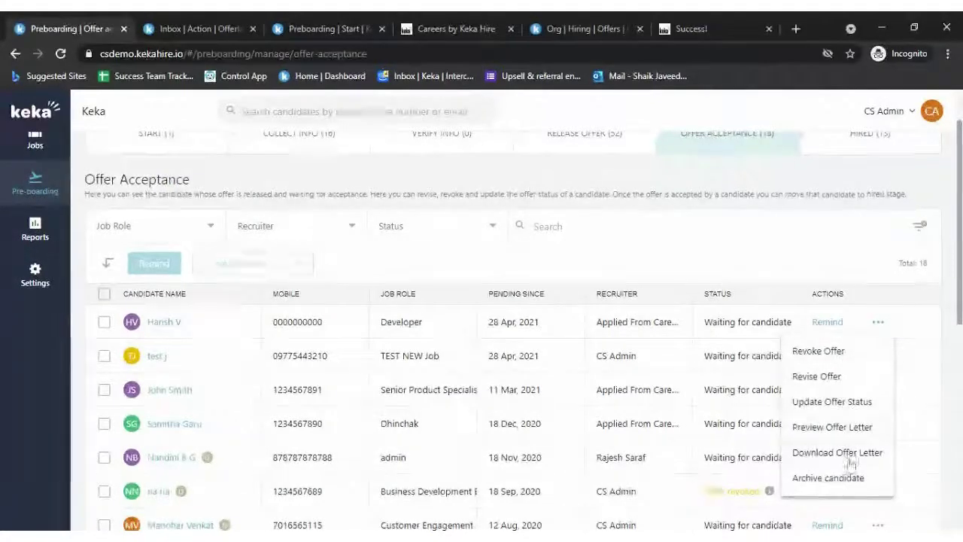
scroll(753, 332, up, 1)
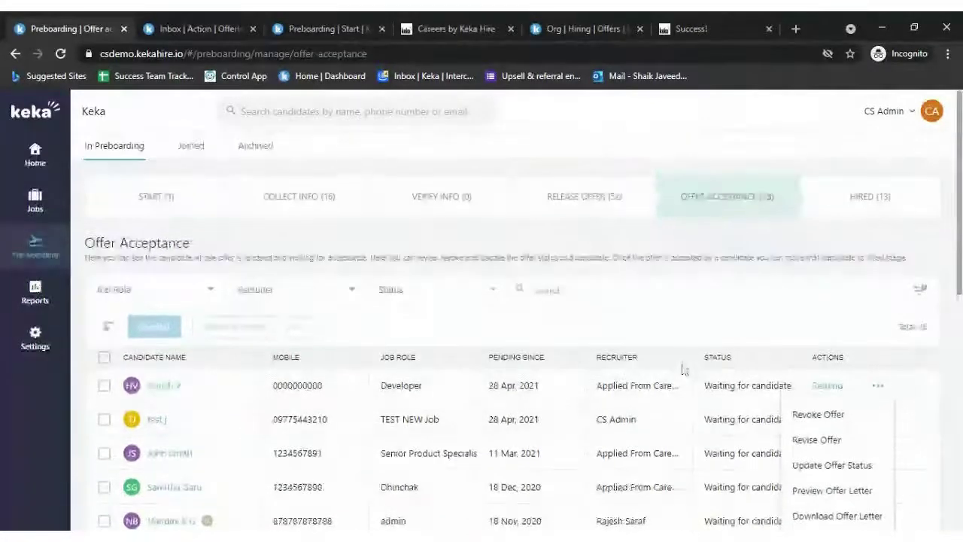
click(581, 201)
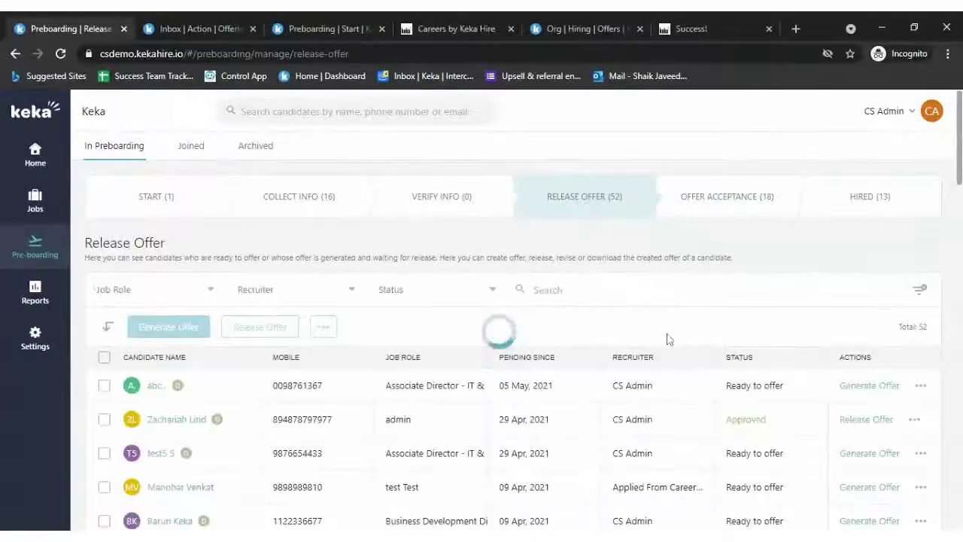
click(757, 197)
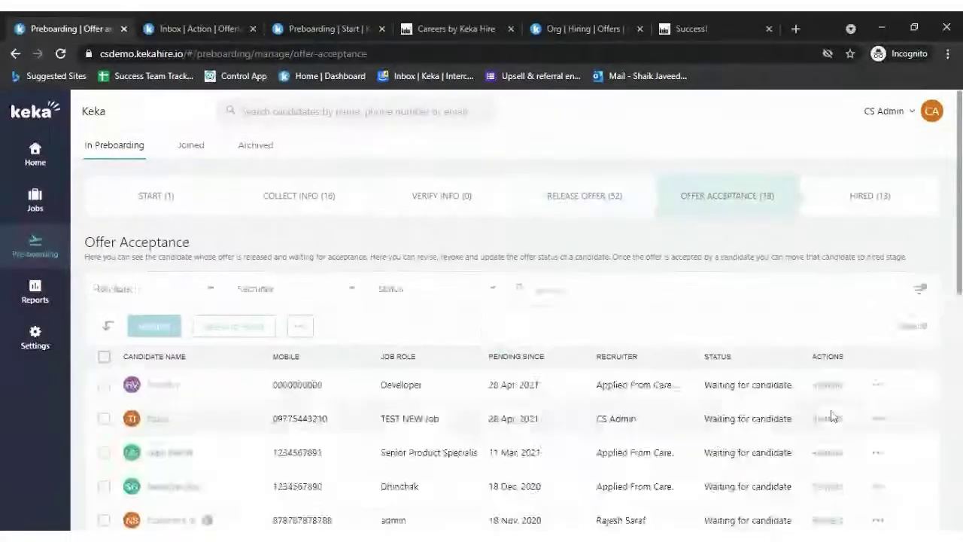
- Choose Archive candidate for the declined Assistant Manager candidate
scroll(828, 369, down, 3)
scroll(884, 375, down, 2)
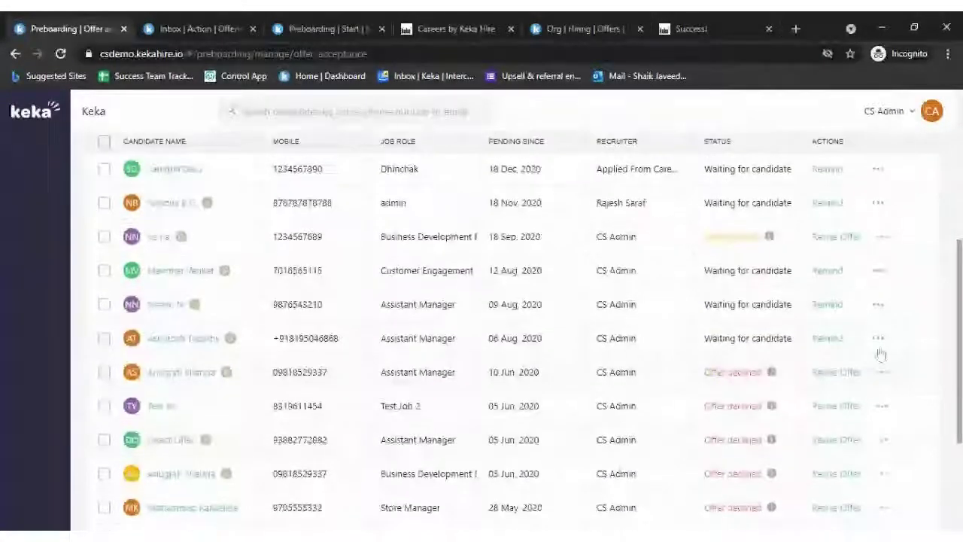
click(882, 373)
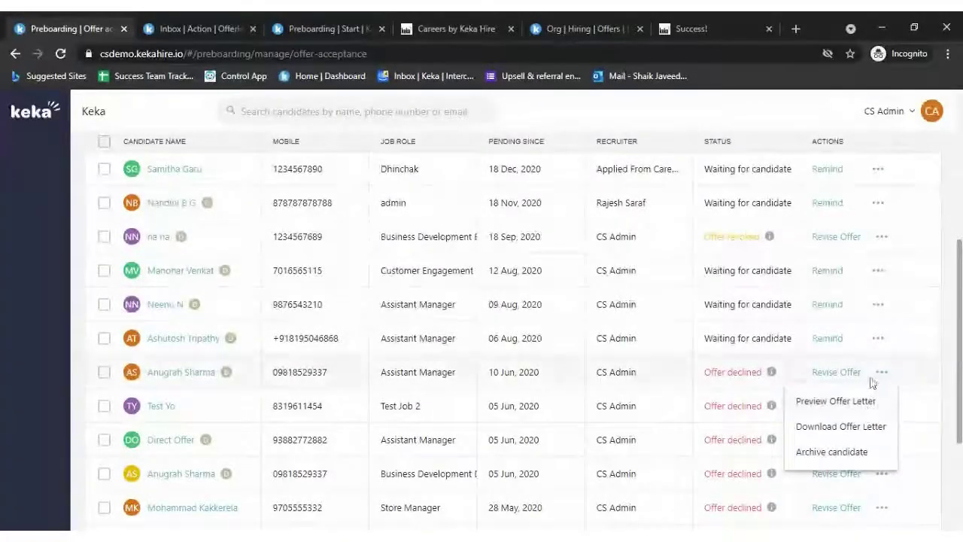
click(887, 374)
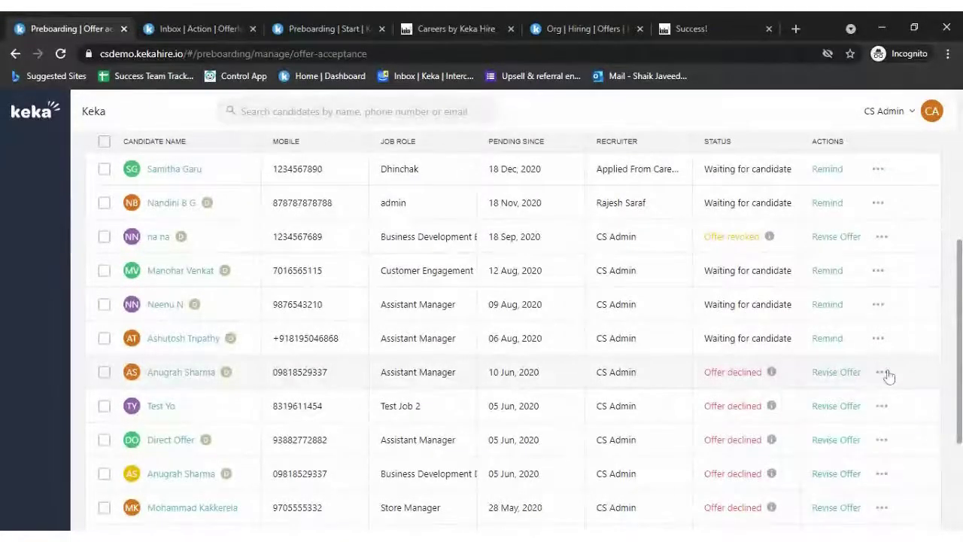
click(879, 372)
scroll(881, 384, up, 2)
scroll(880, 391, down, 2)
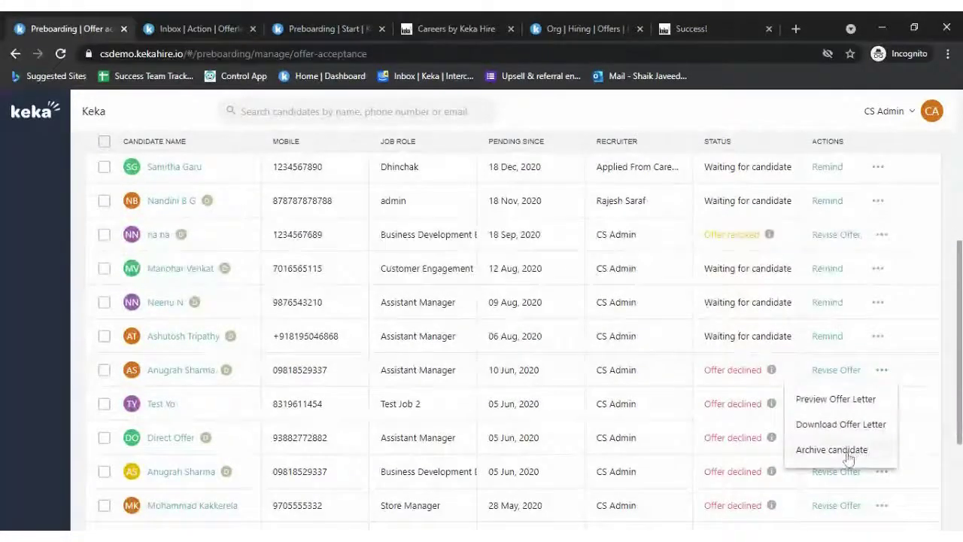
click(848, 454)
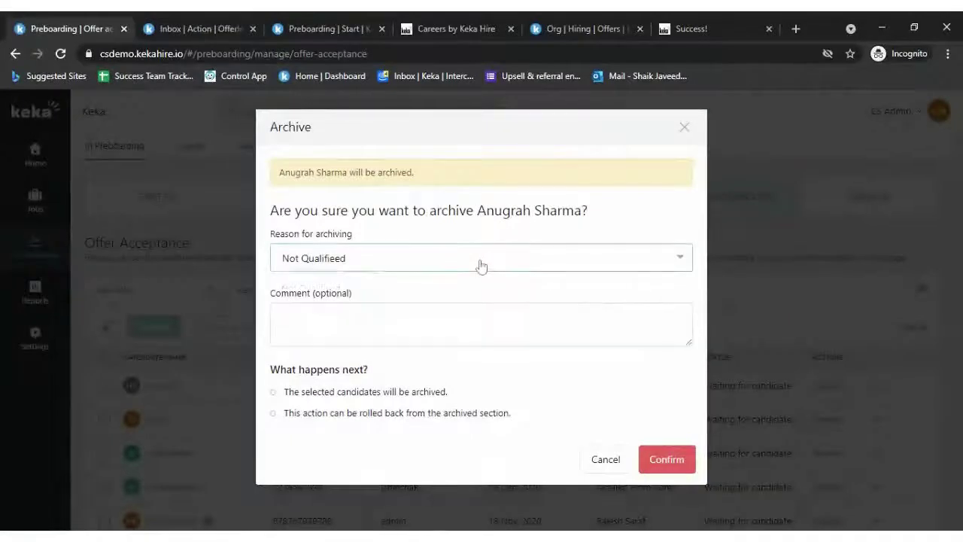
- Archive the Assistant Manager candidate with reason Not qualified
click(481, 265)
click(433, 258)
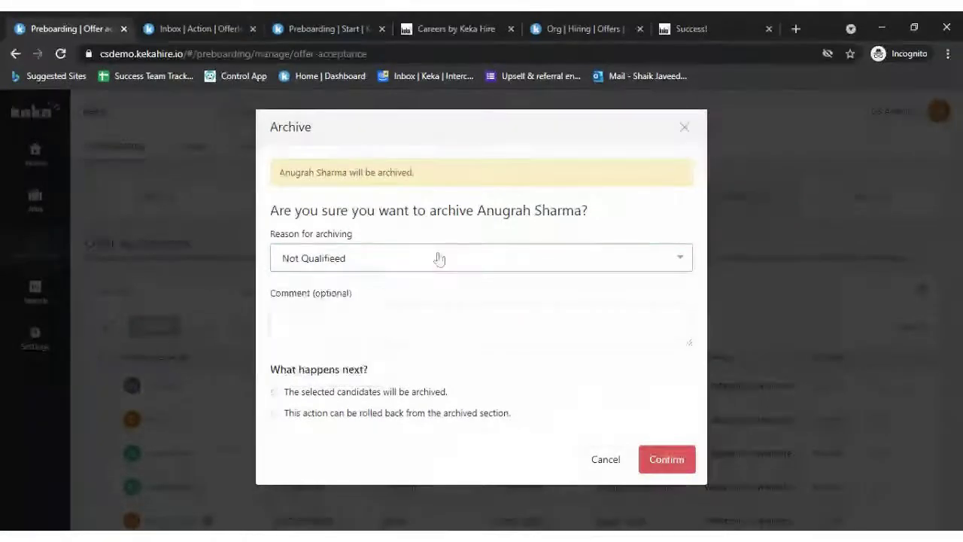
click(557, 252)
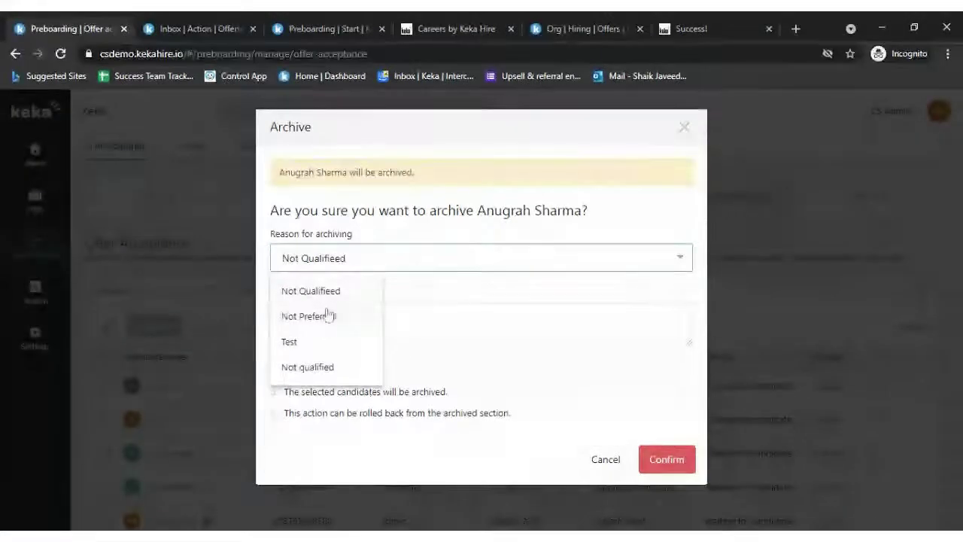
click(307, 367)
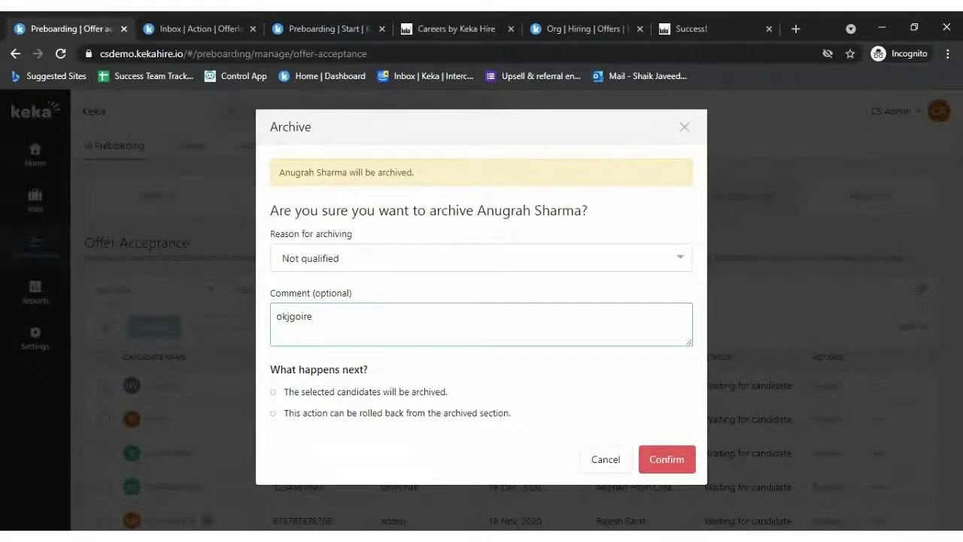
click(656, 459)
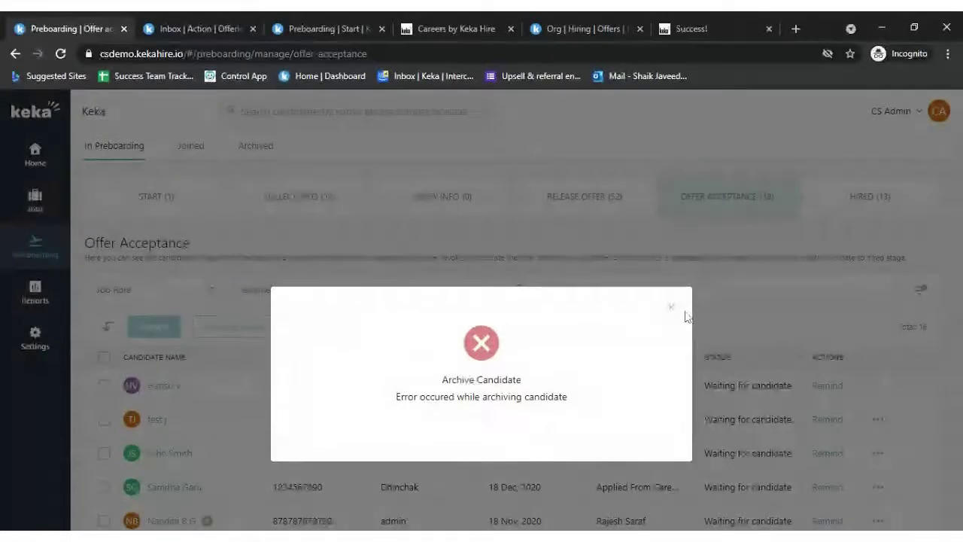
click(679, 315)
- Archive the declined Test Job 2 candidate
scroll(776, 355, down, 5)
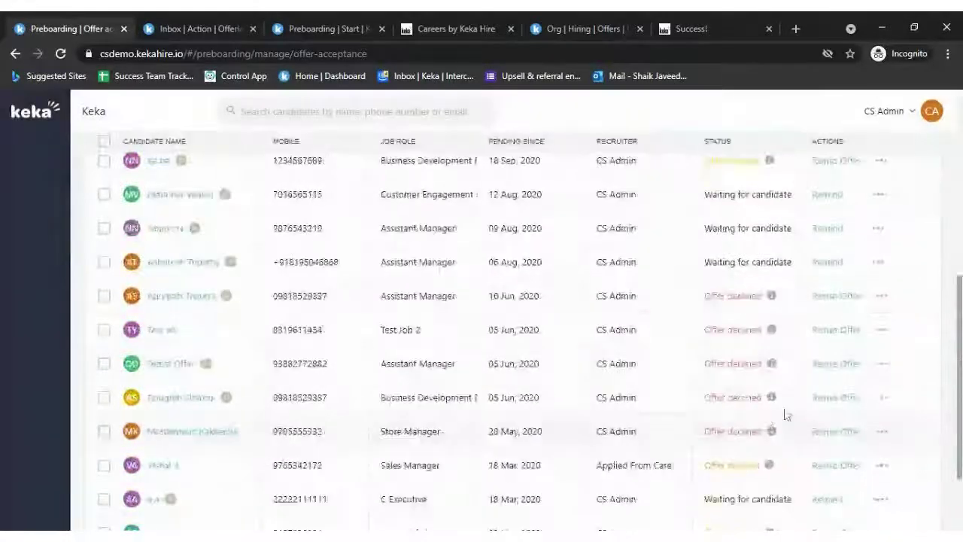
click(882, 330)
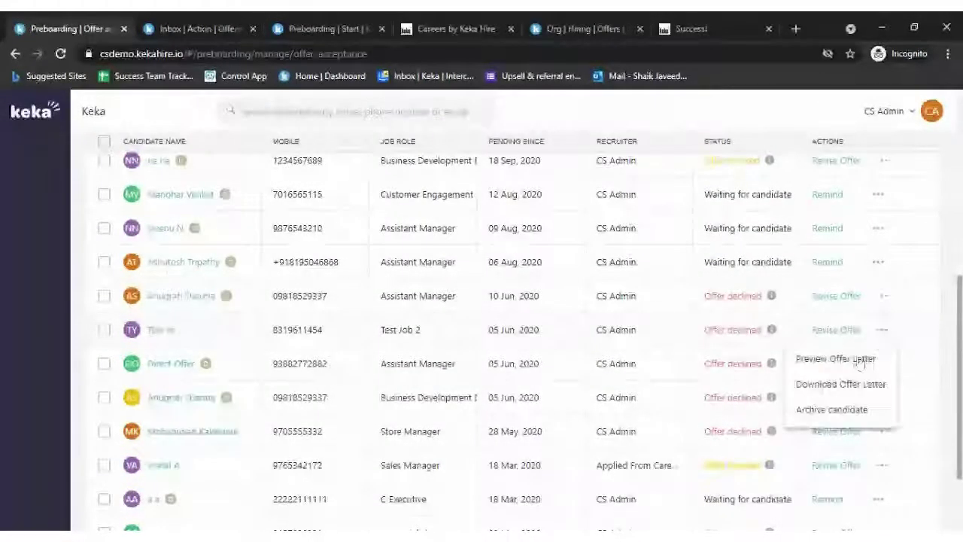
click(838, 411)
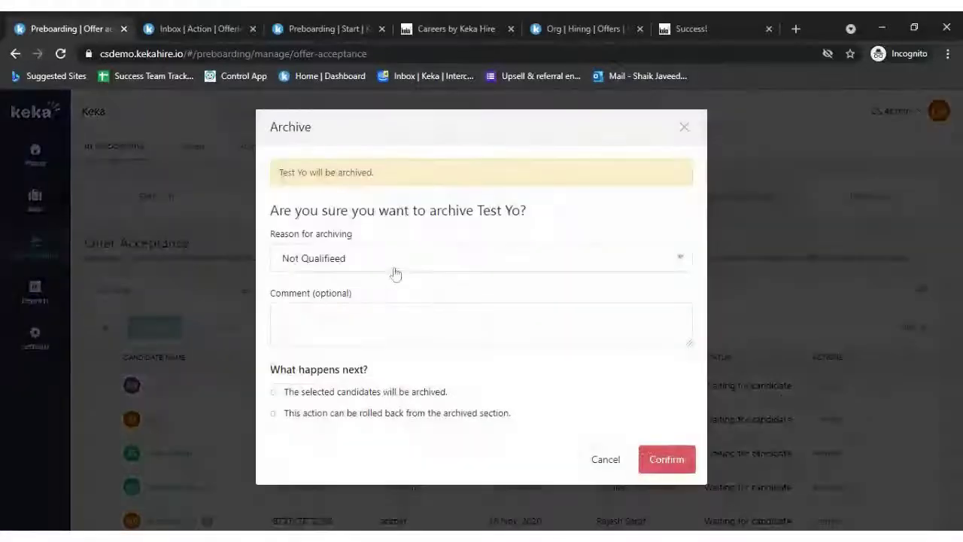
click(405, 320)
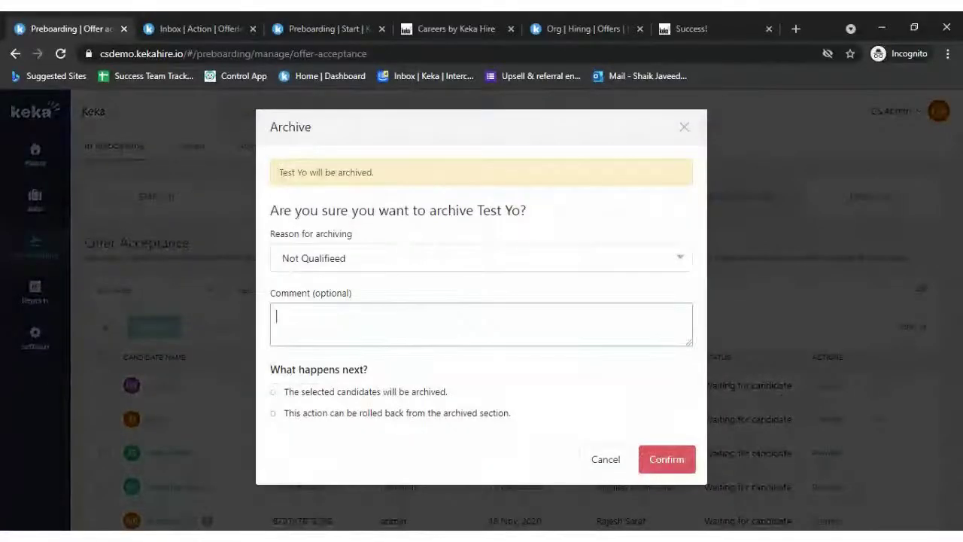
click(671, 468)
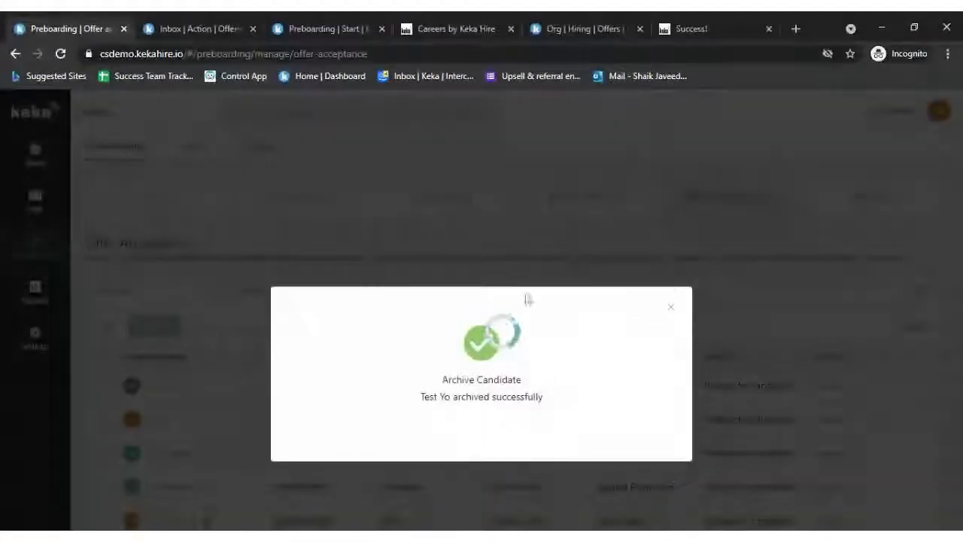
click(673, 308)
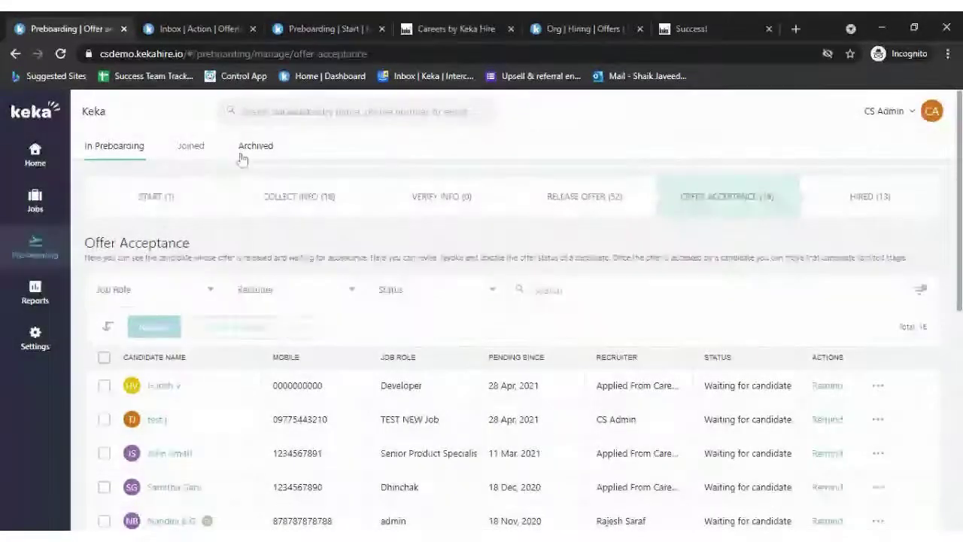
- Review the 37-candidate Archived list, cancel a rollback, then go to the Home dashboard
click(256, 146)
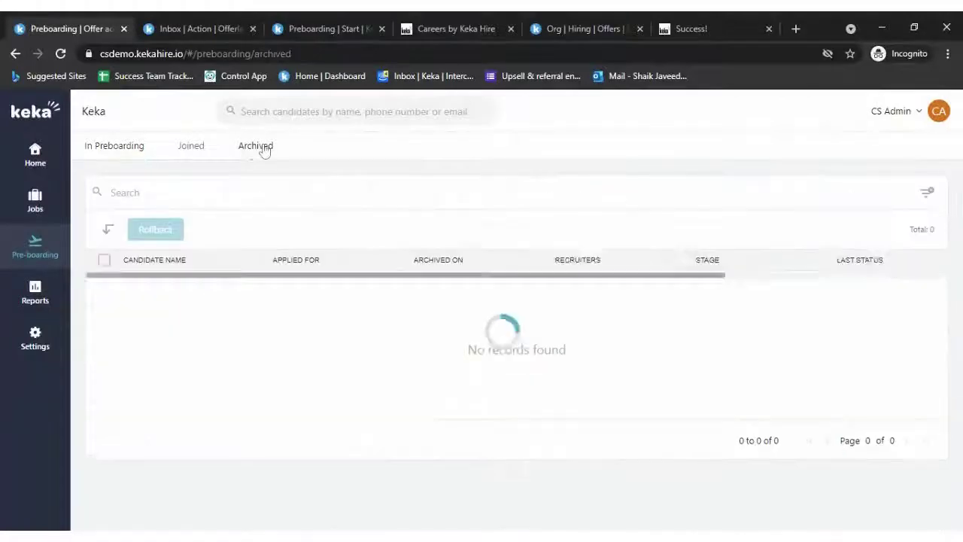
scroll(401, 274, down, 1)
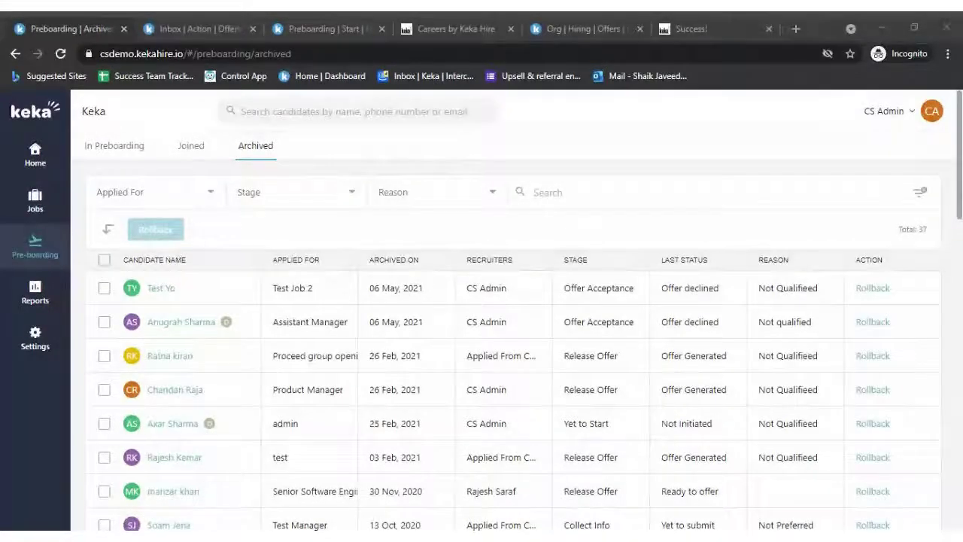
click(873, 289)
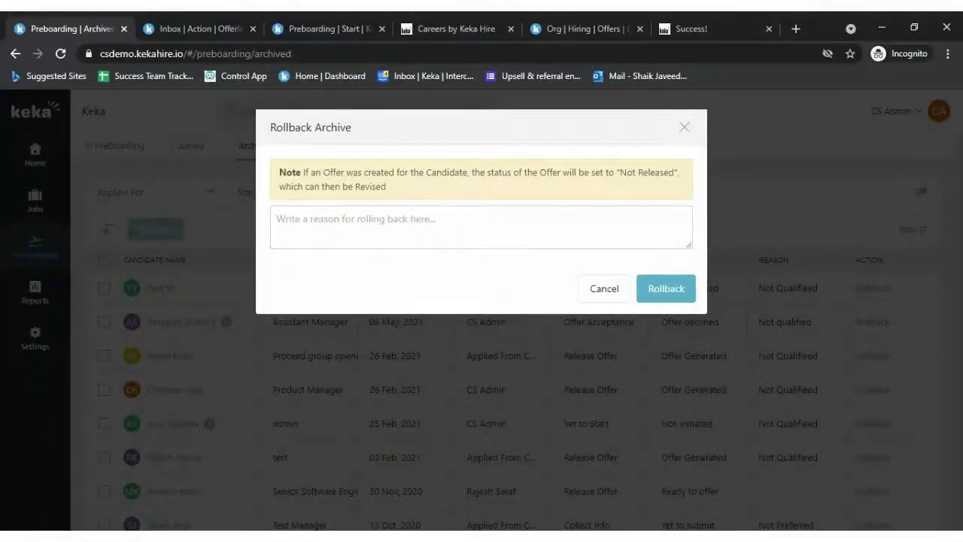
drag(305, 172, 607, 305)
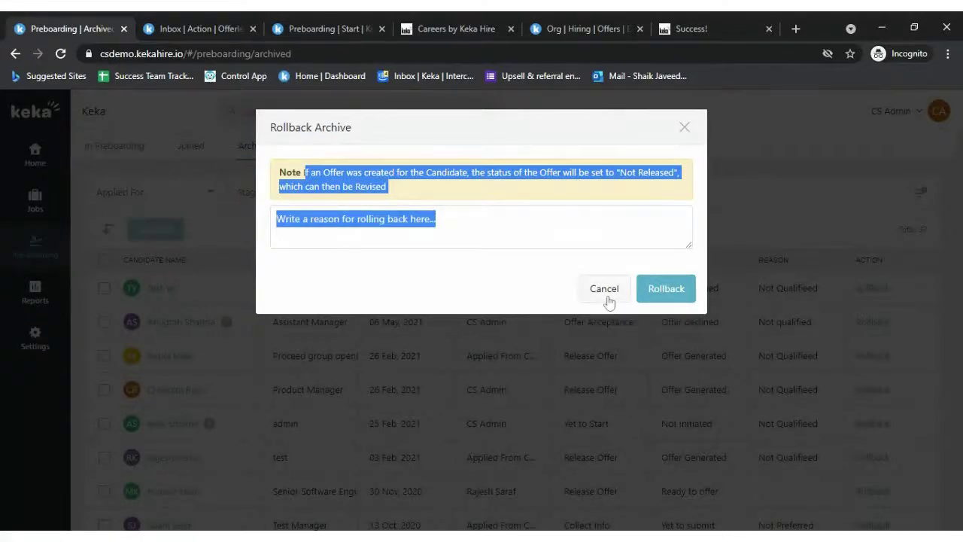
click(649, 293)
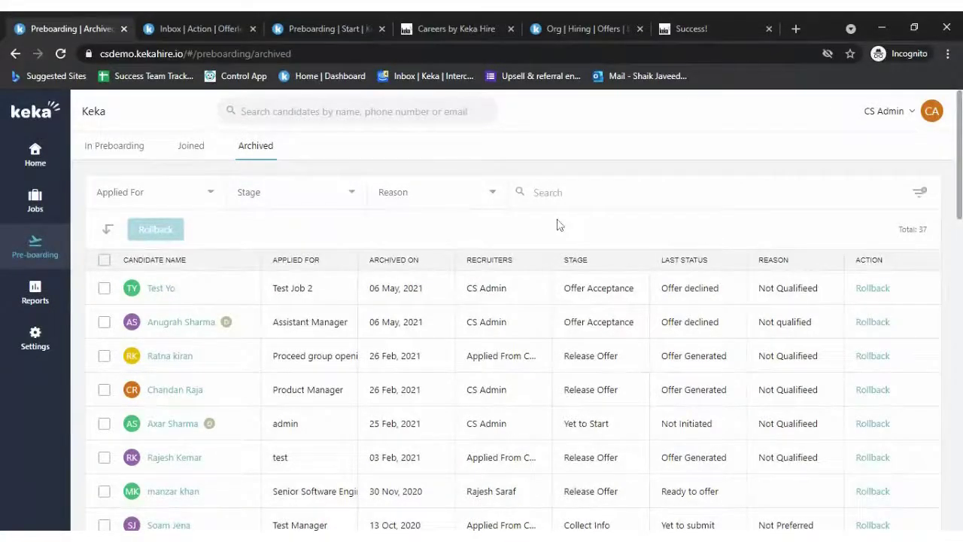
click(285, 190)
click(37, 157)
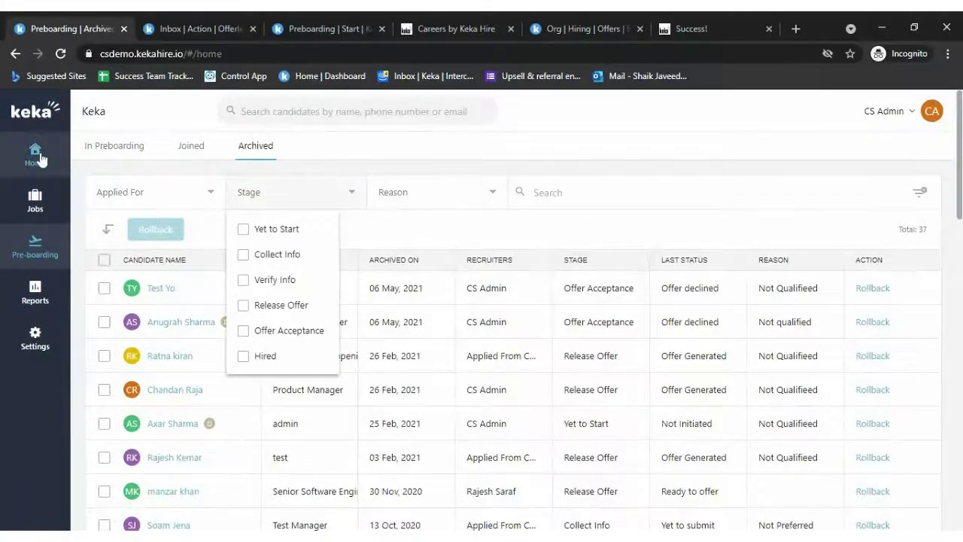
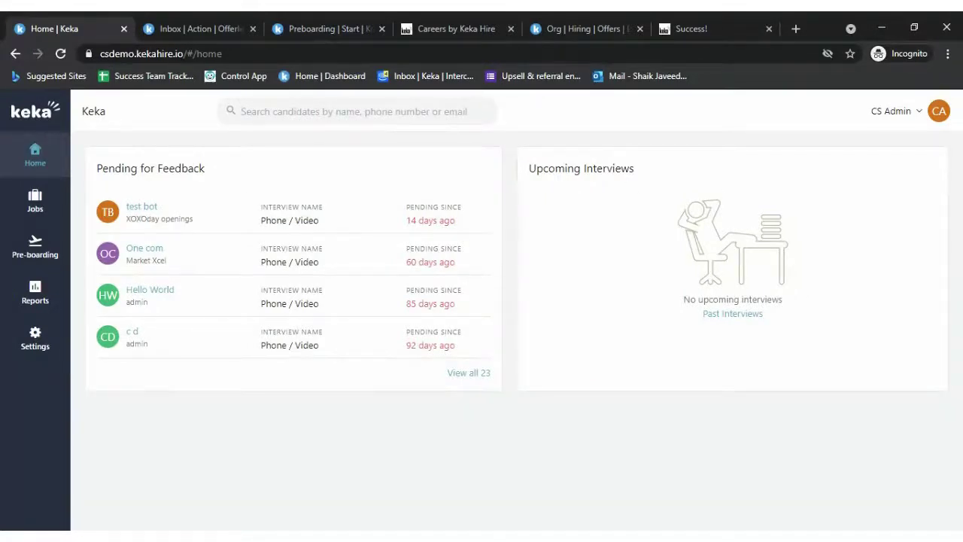
- Highlight the Upcoming Interviews and Pending for Feedback headings on the interviews page
drag(536, 168, 716, 166)
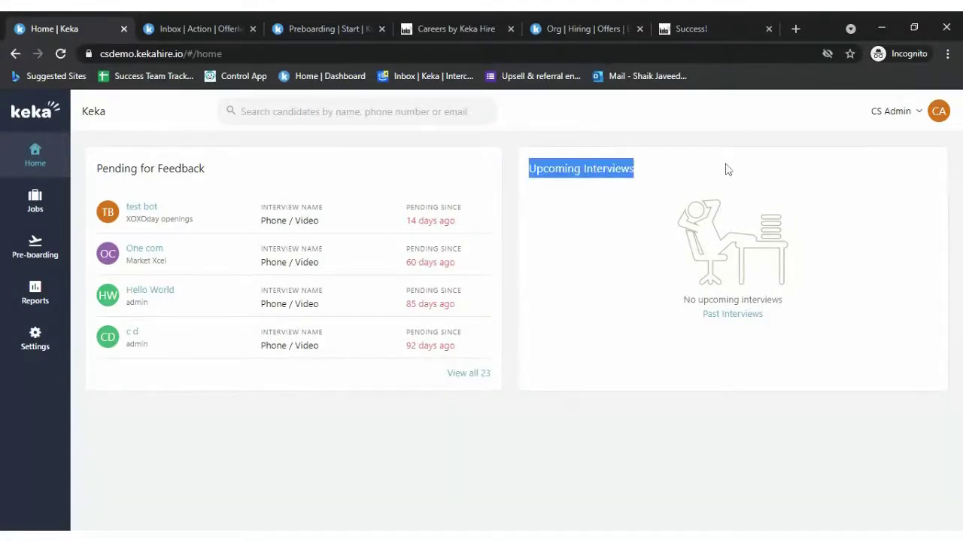
drag(213, 169, 102, 169)
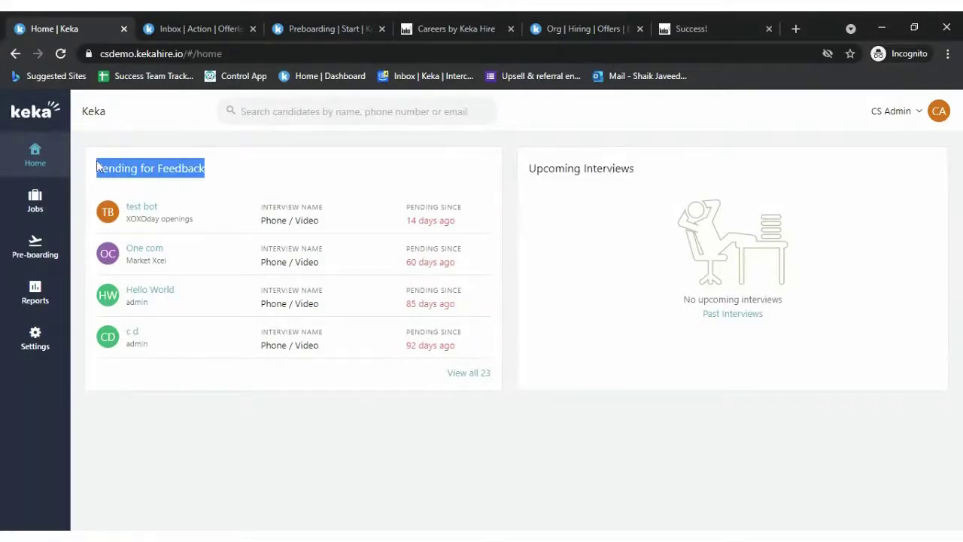
click(264, 174)
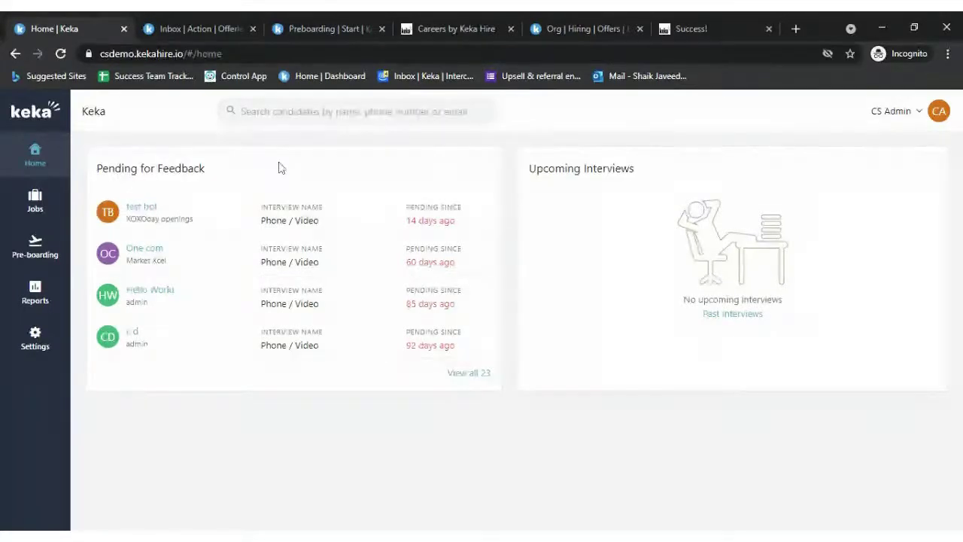
- Go to Reports and point out the Candidate Perspective and Job Perspective sections
click(32, 280)
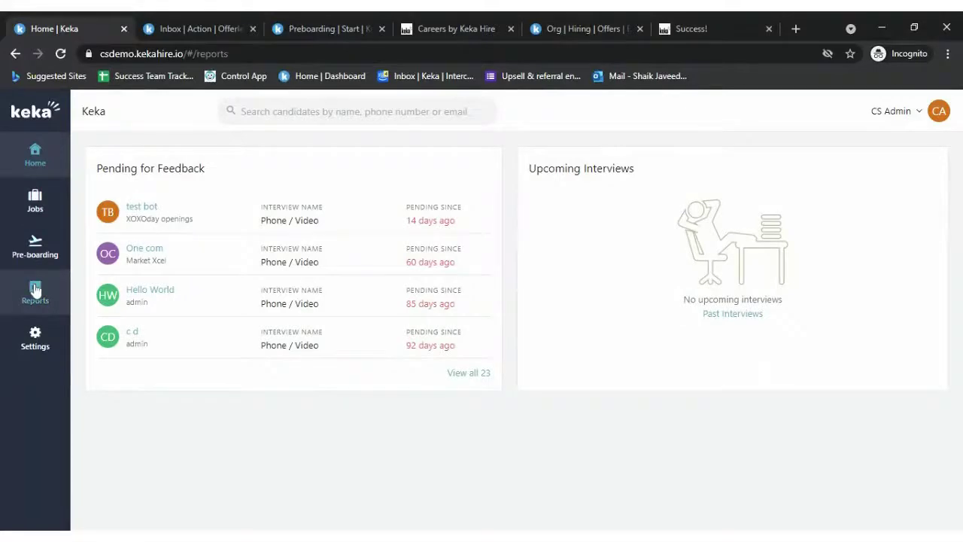
scroll(103, 424, down, 3)
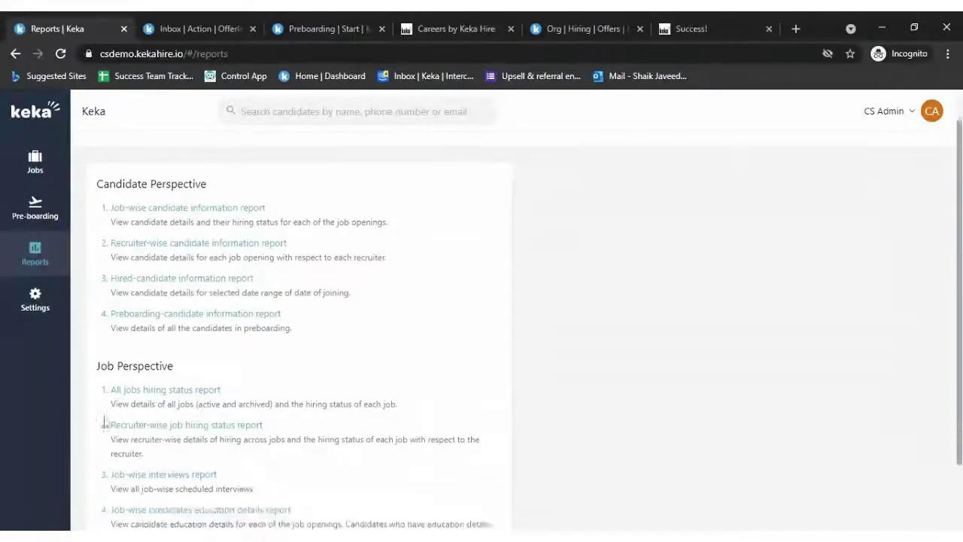
scroll(293, 429, up, 3)
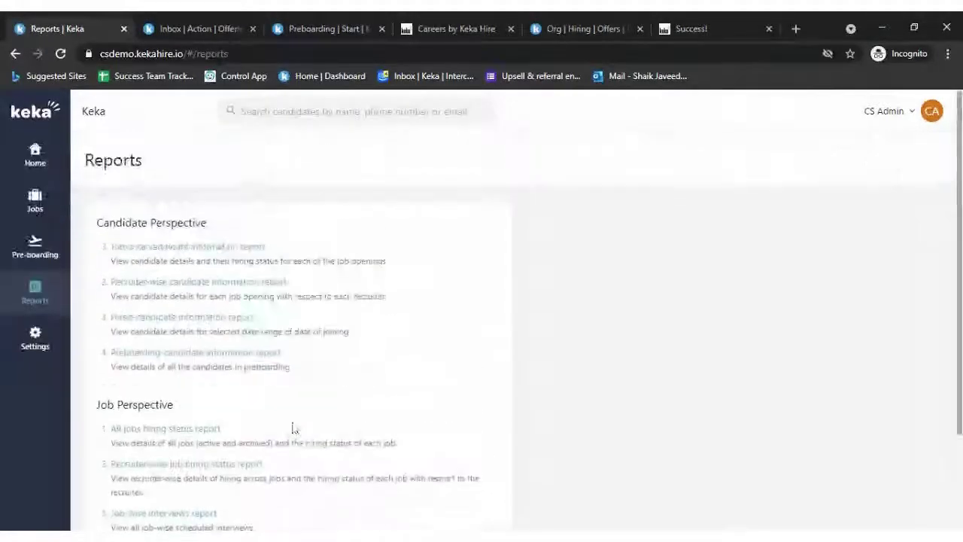
drag(96, 223, 249, 231)
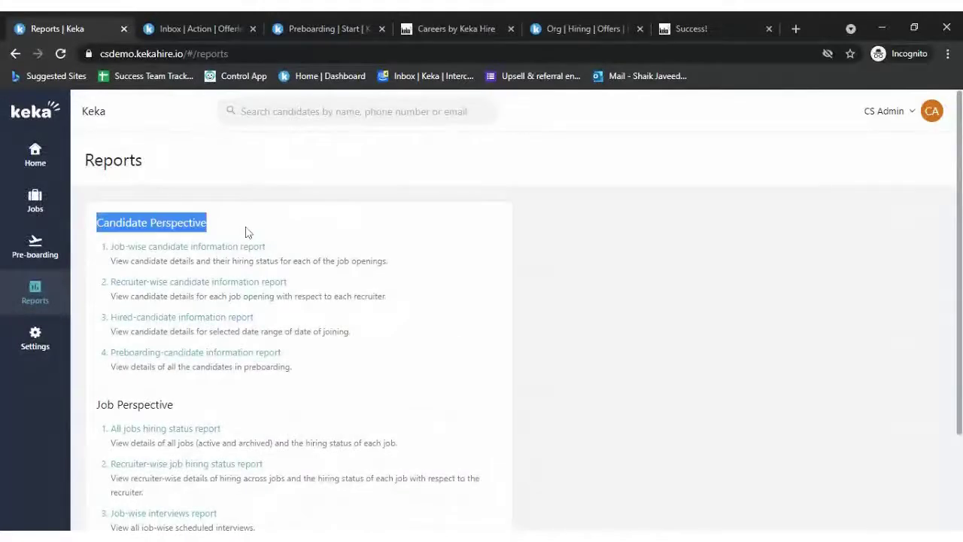
drag(98, 404, 163, 406)
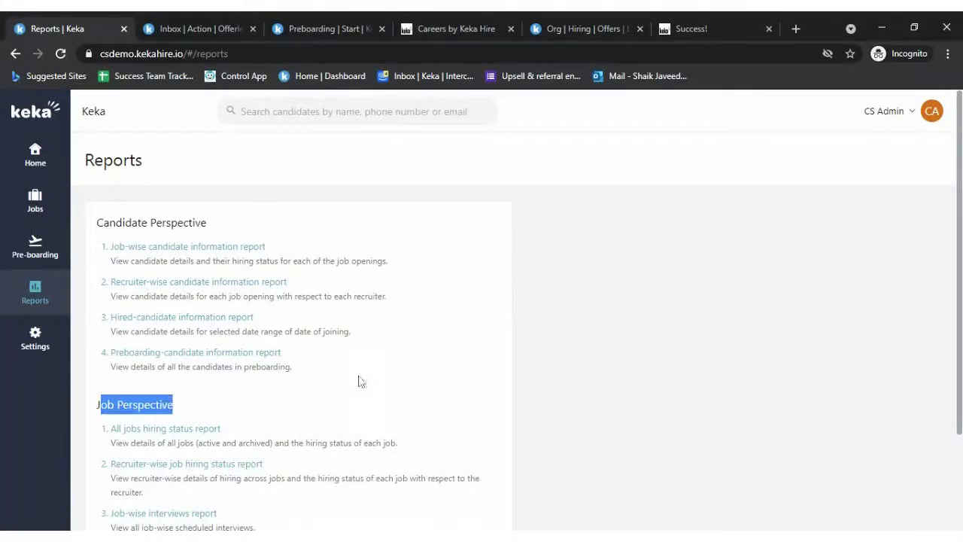
click(393, 377)
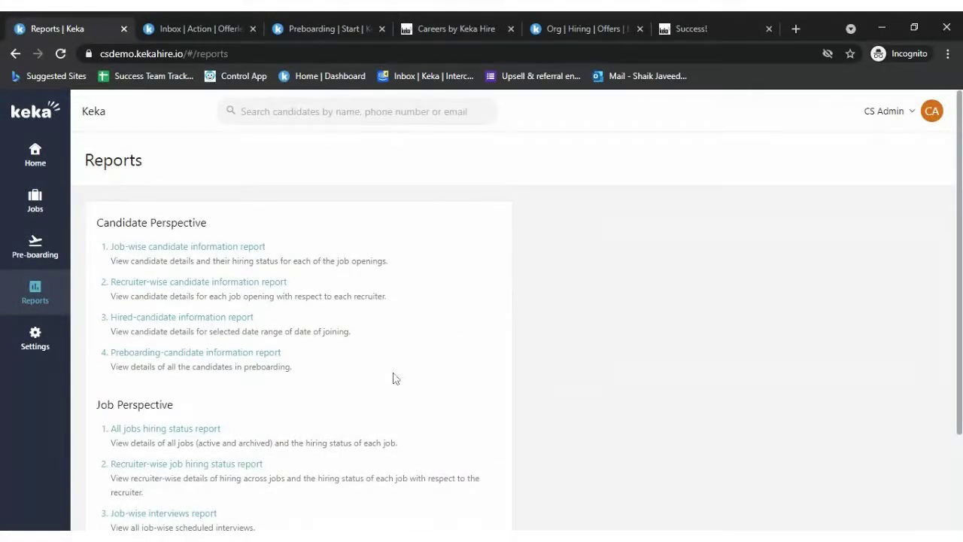
click(195, 248)
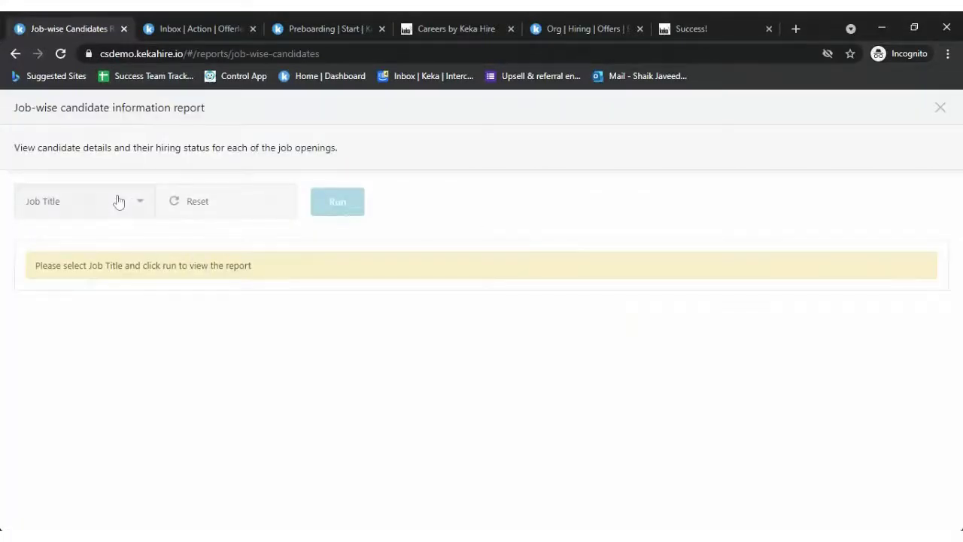
click(117, 201)
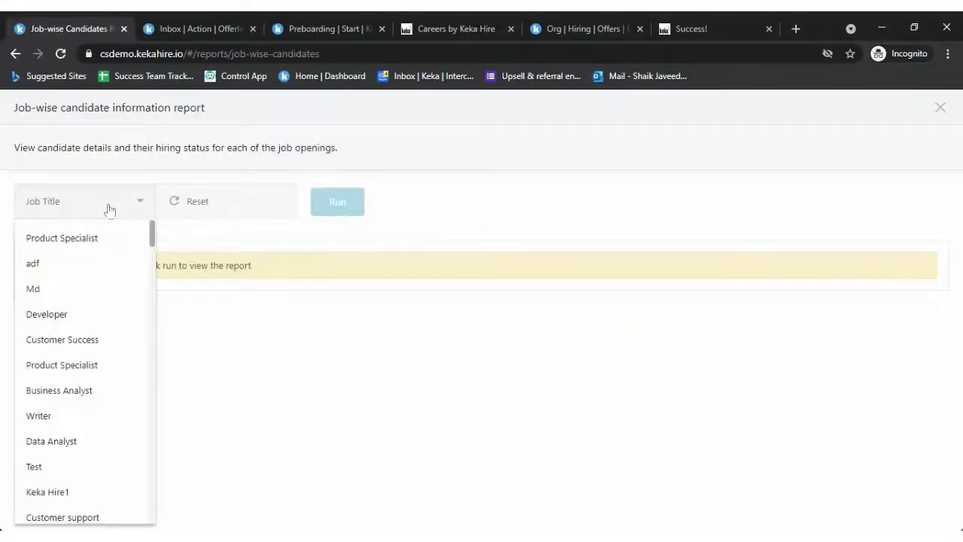
click(64, 241)
click(330, 211)
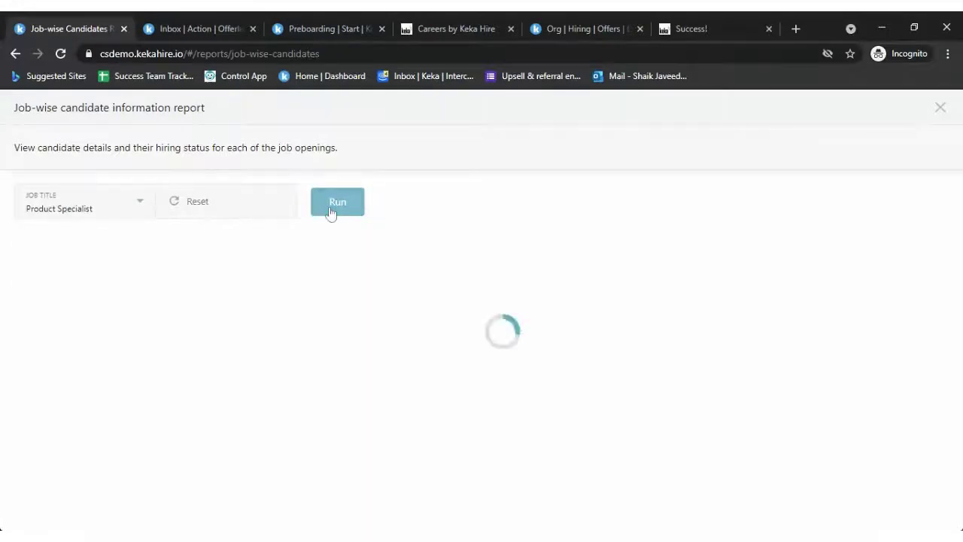
scroll(316, 372, down, 1)
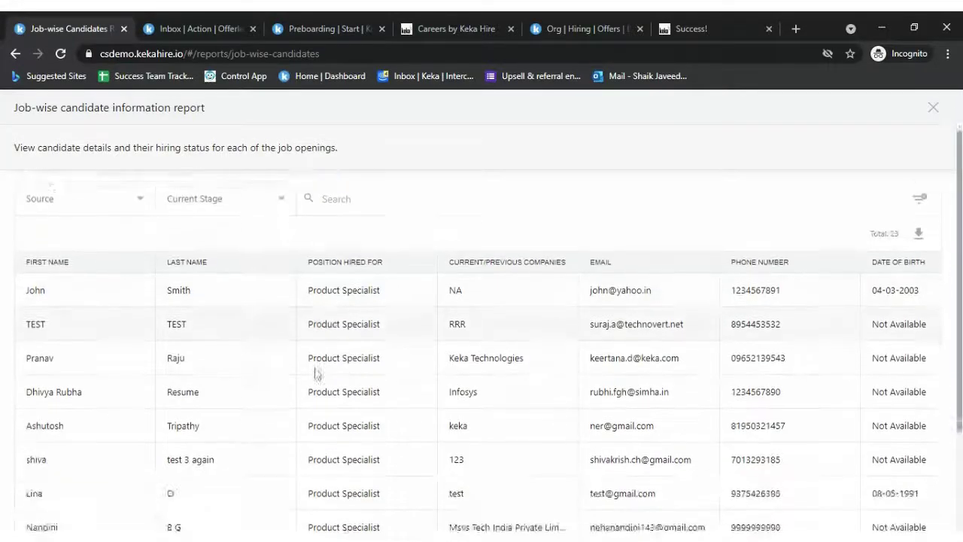
scroll(408, 408, right, 1)
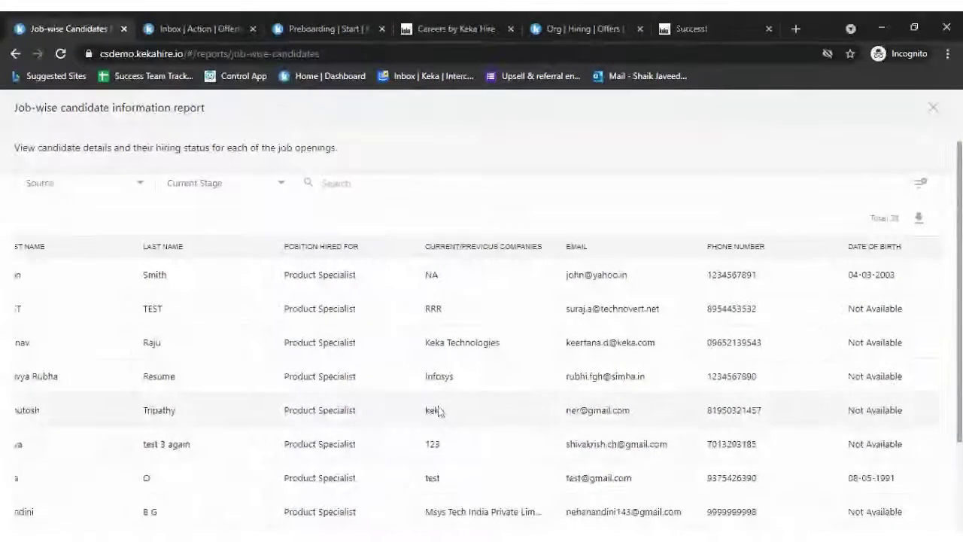
scroll(276, 430, left, 1)
scroll(517, 493, right, 4)
scroll(517, 493, right, 8)
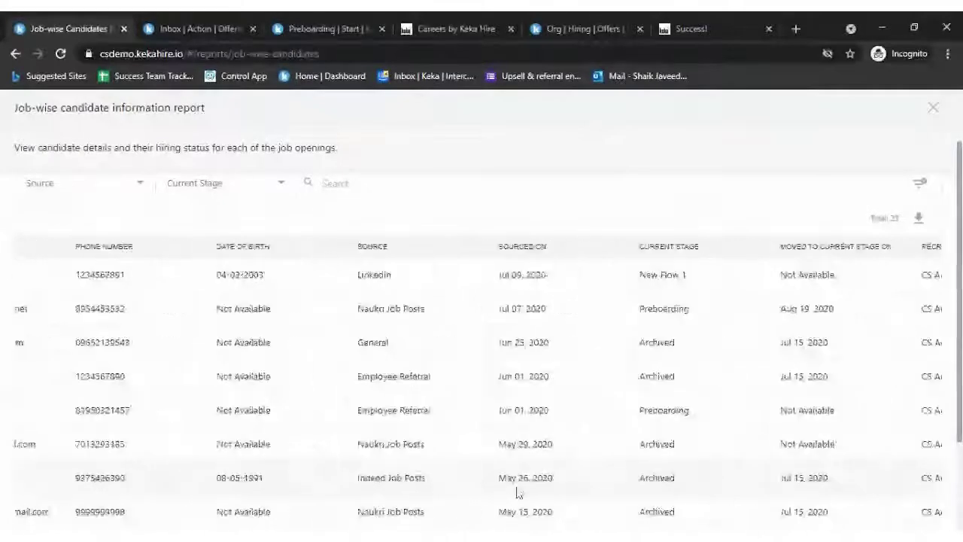
scroll(516, 494, left, 4)
scroll(640, 494, right, 4)
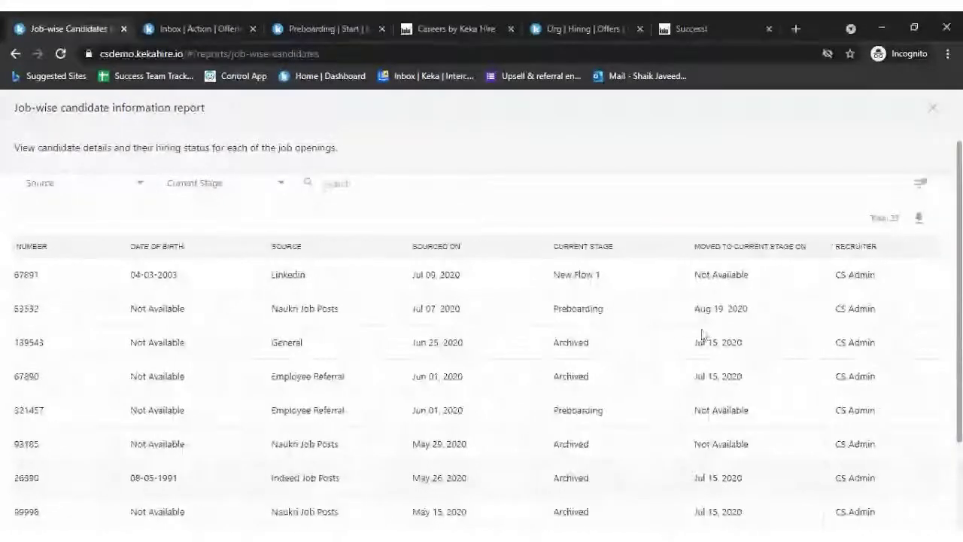
scroll(858, 378, right, 2)
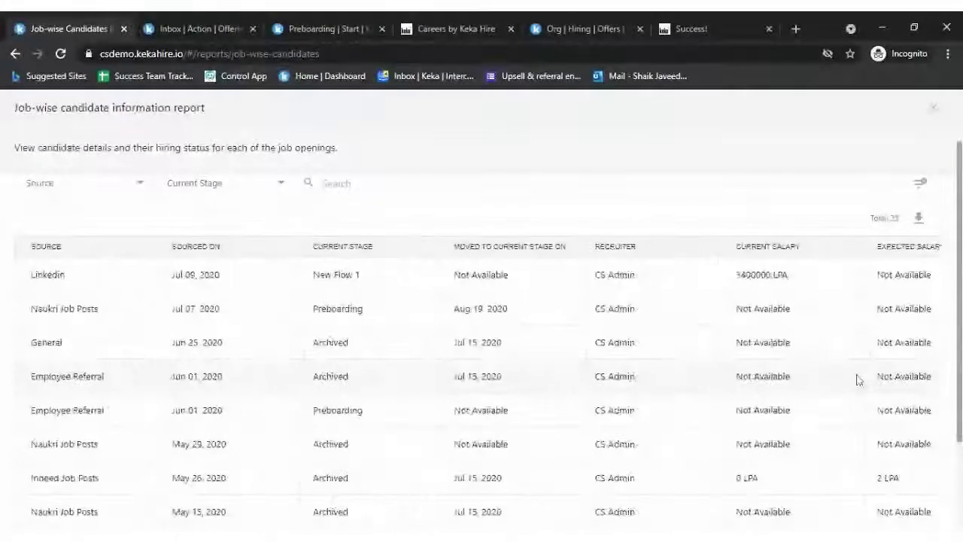
scroll(858, 379, left, 8)
scroll(701, 366, left, 2)
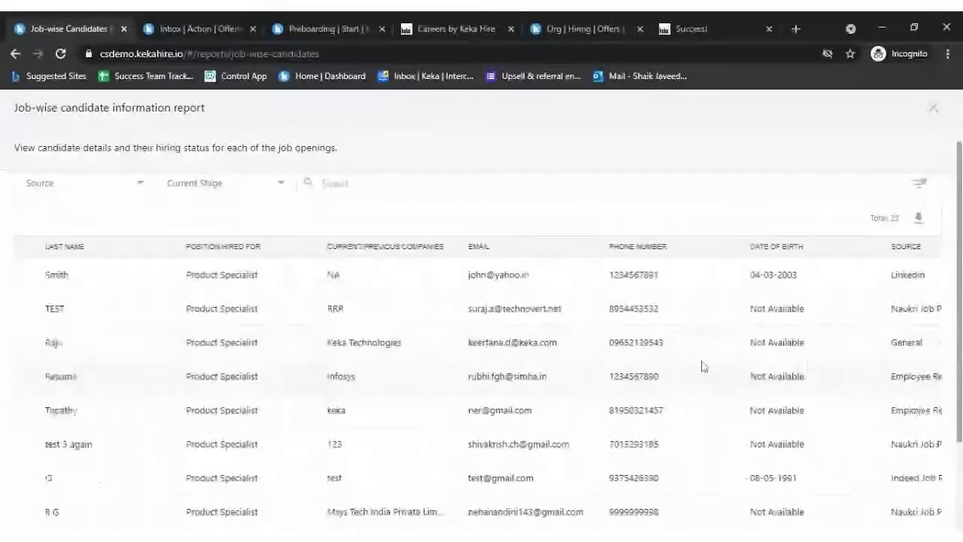
scroll(376, 339, left, 2)
scroll(106, 305, up, 2)
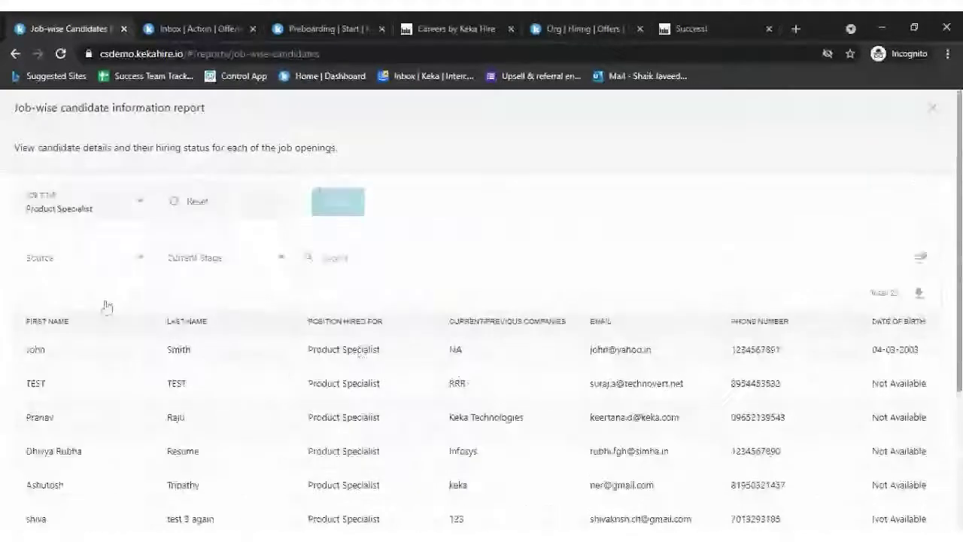
click(243, 257)
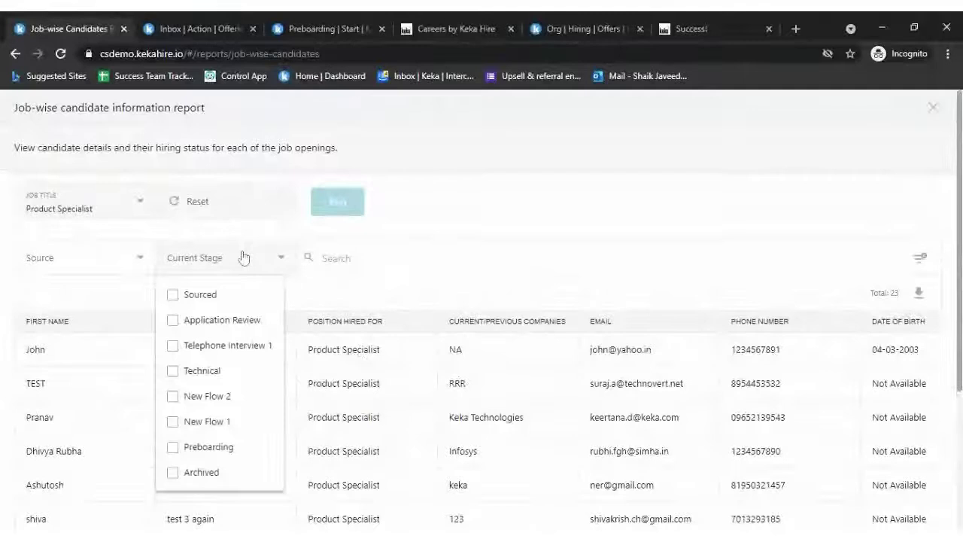
click(210, 350)
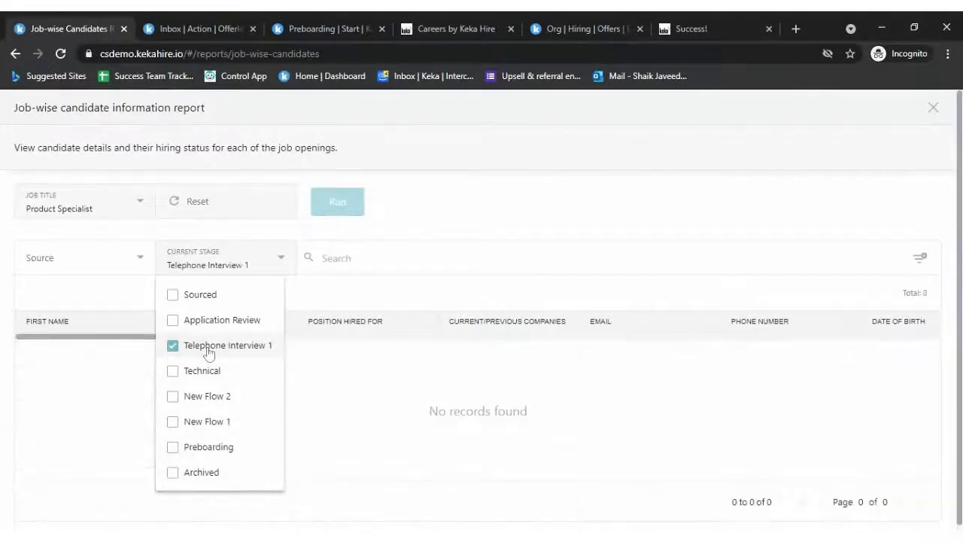
click(209, 351)
click(194, 400)
click(192, 399)
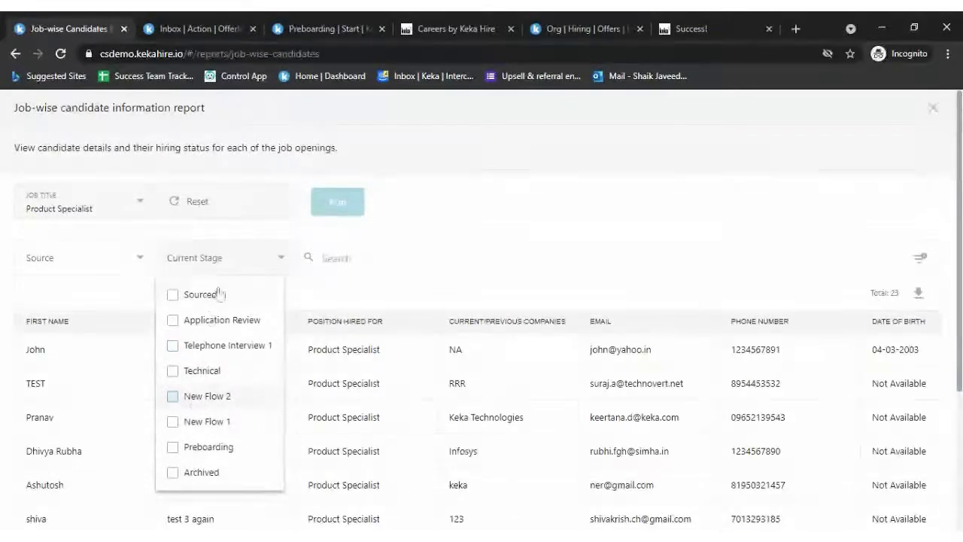
click(210, 319)
click(206, 321)
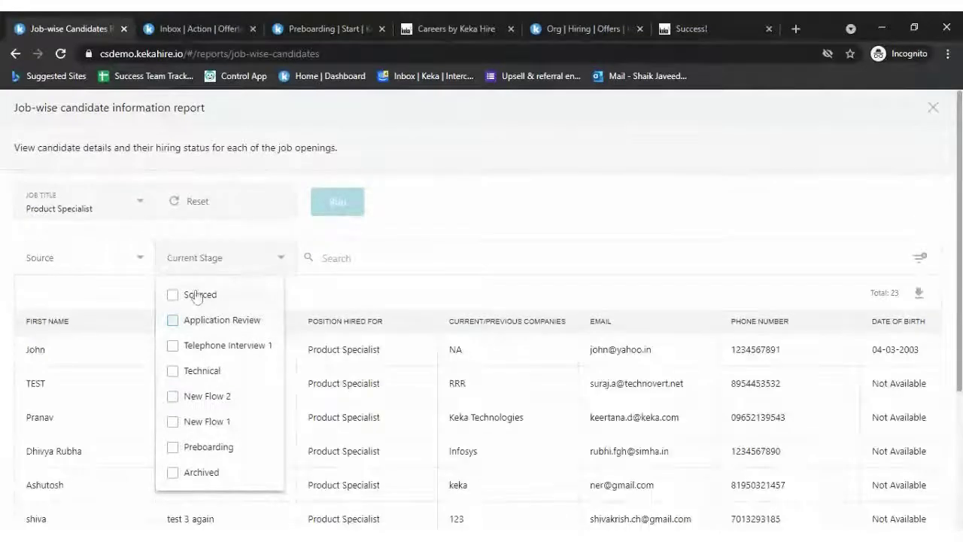
click(192, 295)
click(192, 295)
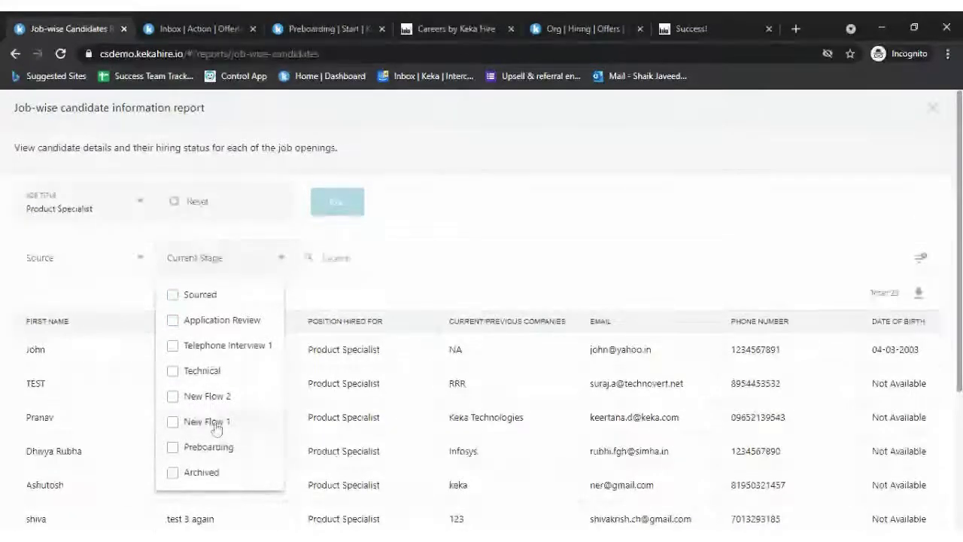
click(209, 447)
click(207, 447)
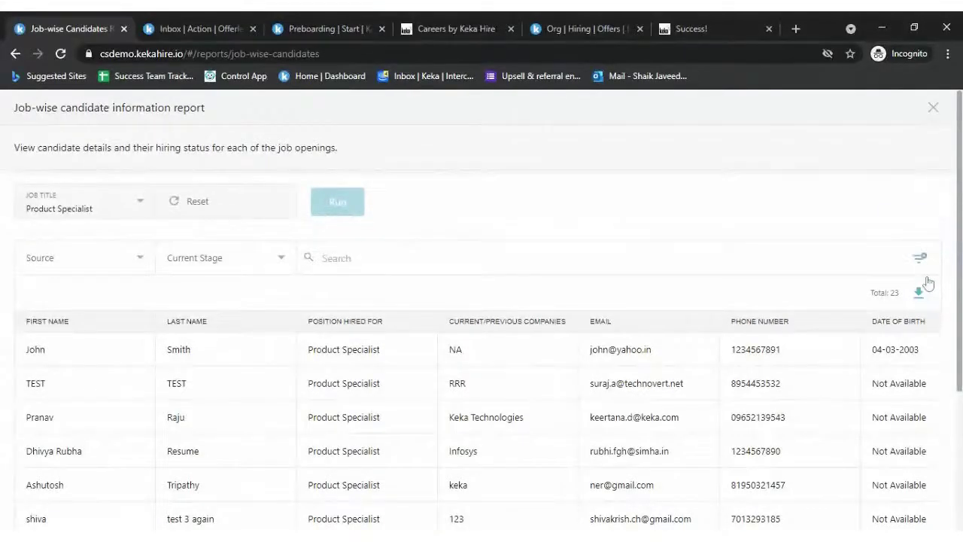
click(934, 109)
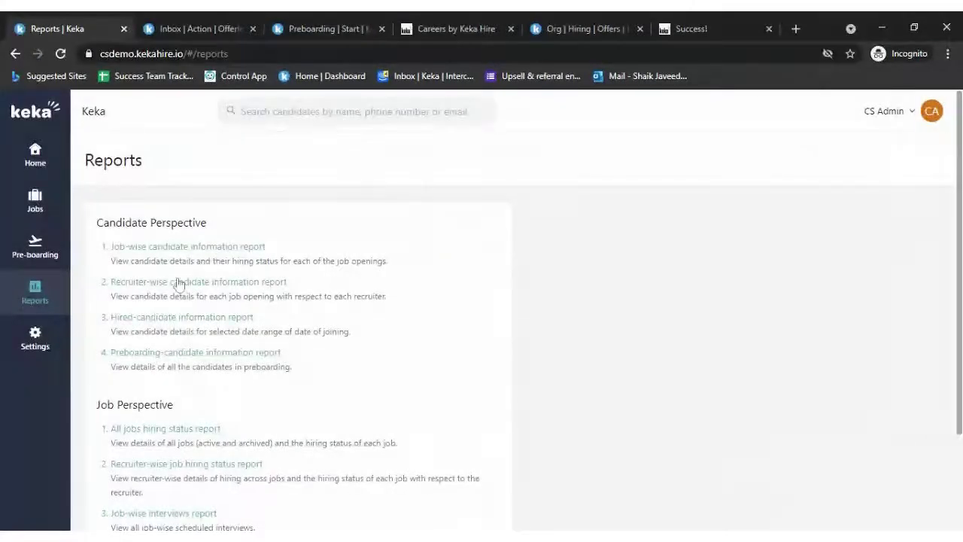
- Run the Recruiter-wise candidate information report for Product Specialist and recruiter CS Admin
click(179, 283)
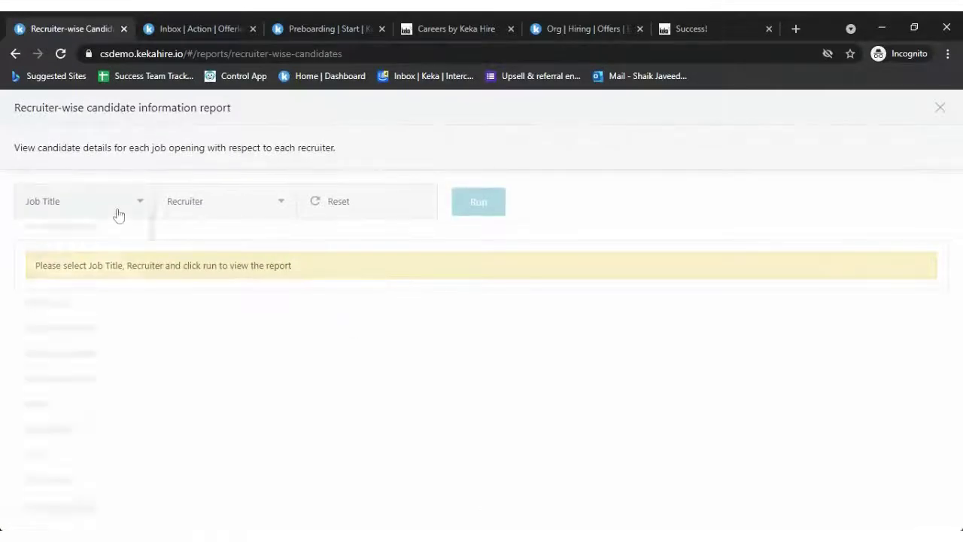
click(118, 213)
click(75, 248)
click(251, 218)
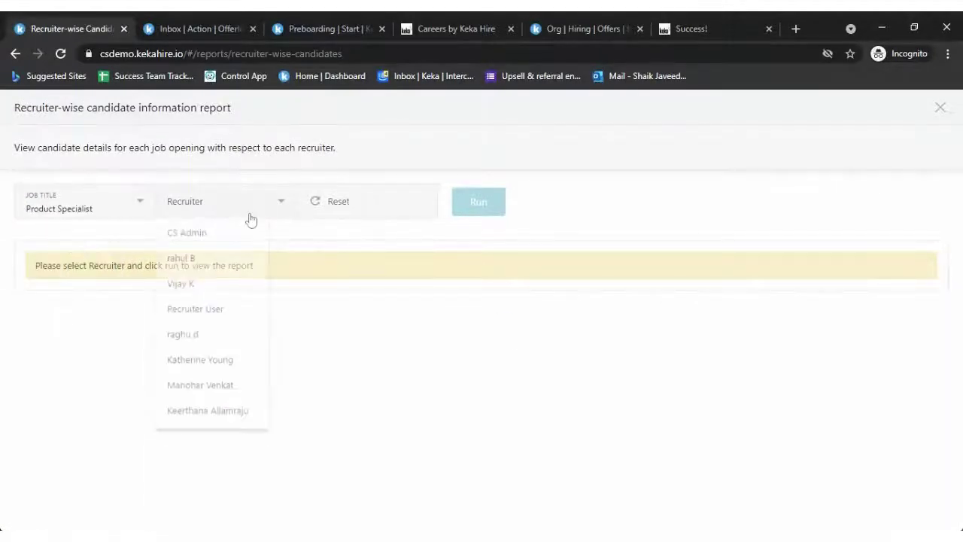
click(200, 239)
click(496, 203)
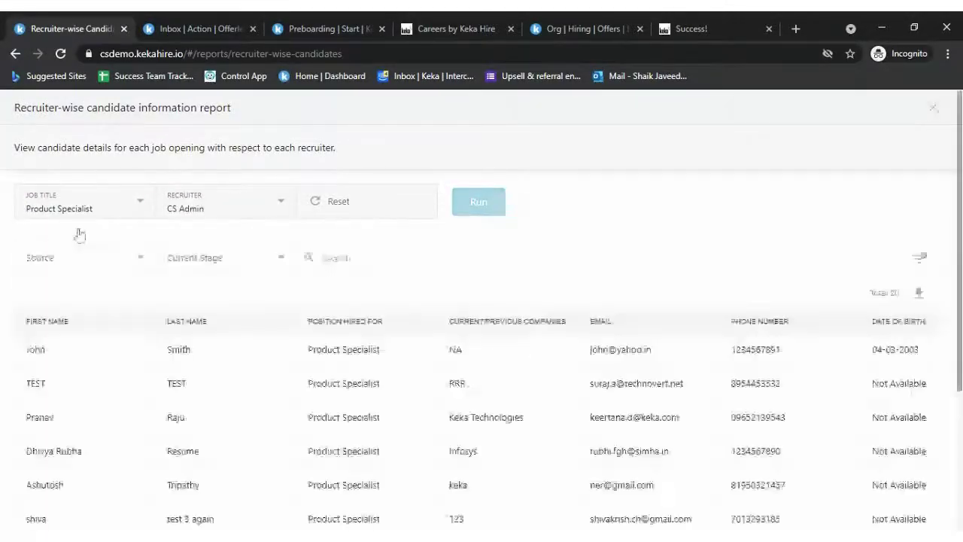
- Scroll through the 20-candidate report's columns, then close it
scroll(273, 462, down, 3)
scroll(494, 435, right, 5)
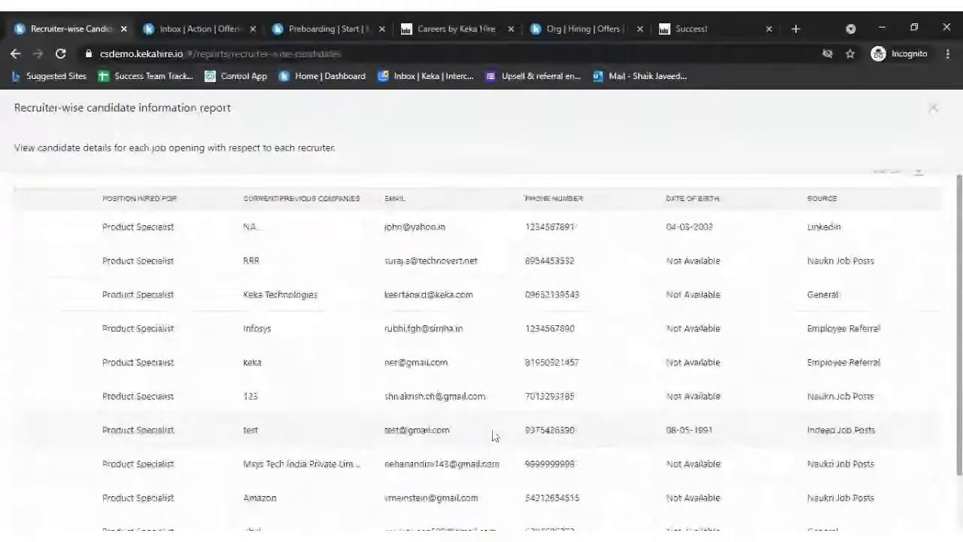
scroll(334, 451, right, 4)
scroll(333, 451, left, 8)
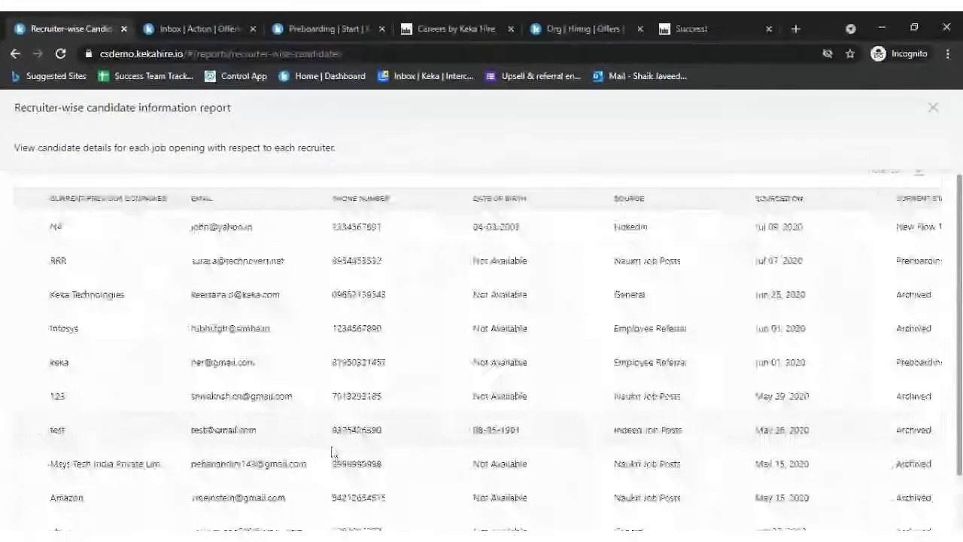
scroll(333, 452, left, 5)
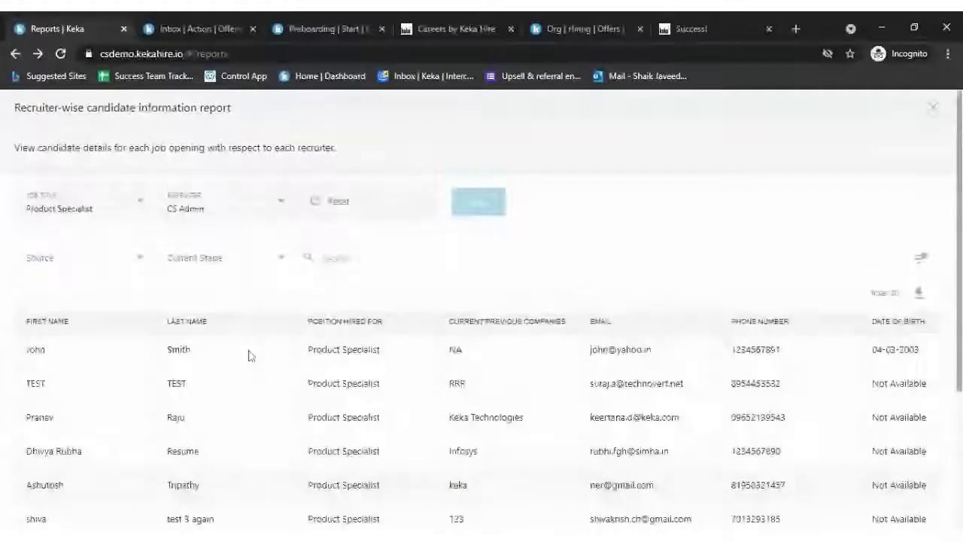
scroll(734, 444, right, 5)
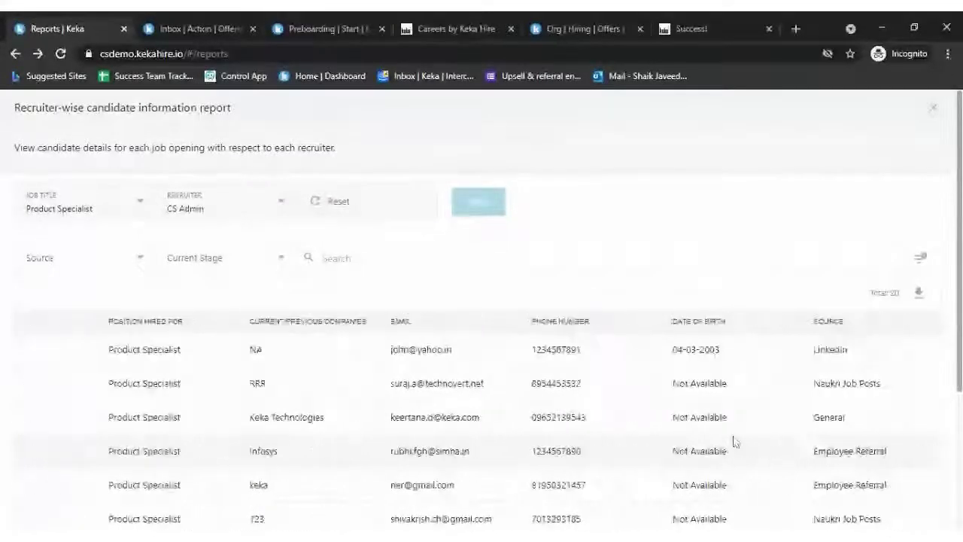
scroll(734, 442, right, 4)
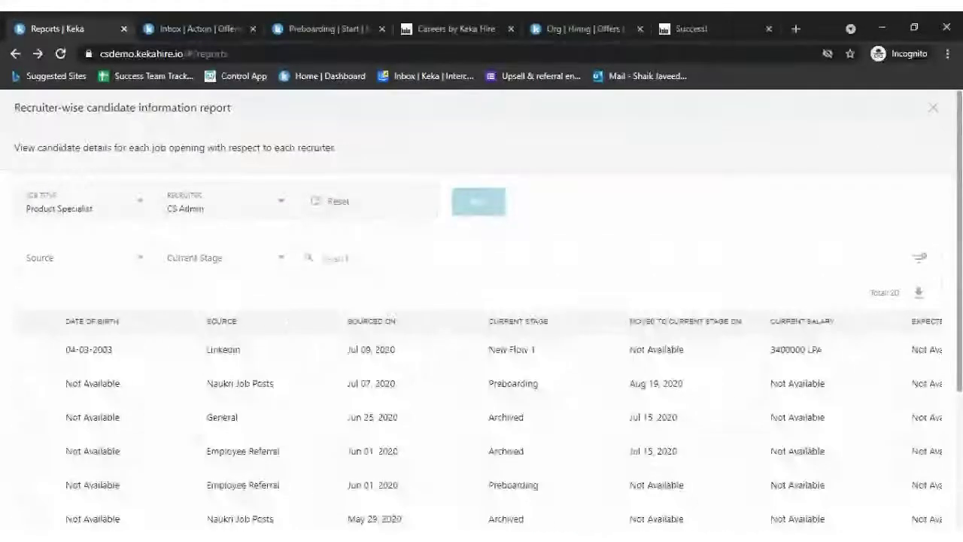
click(933, 110)
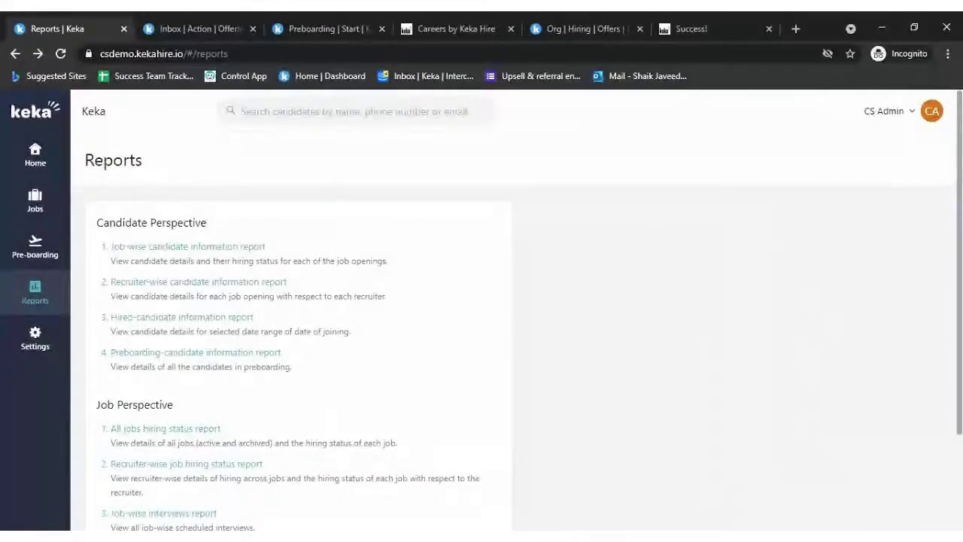
- Run the Hired-candidate information report for the Next 30 days (06 May–05 Jun 2021)
click(209, 322)
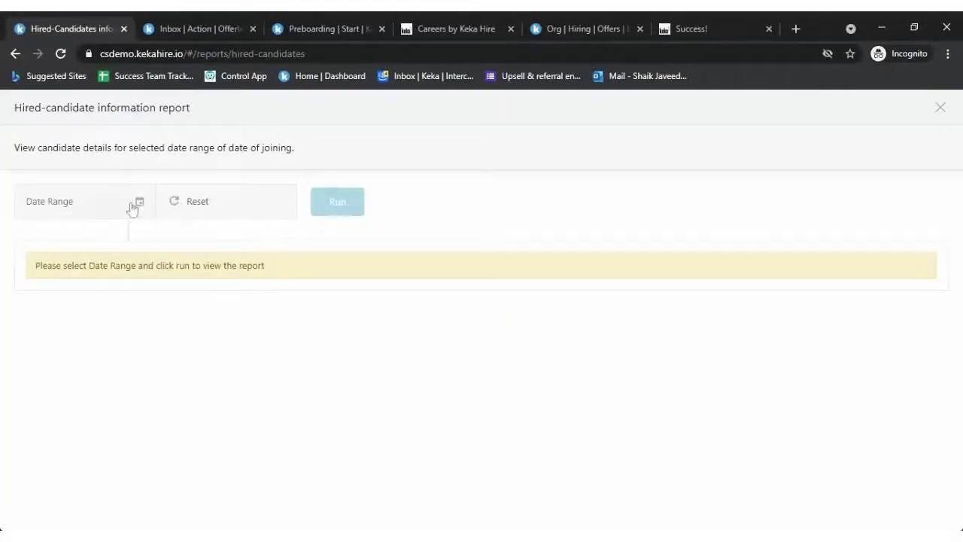
click(136, 202)
click(62, 295)
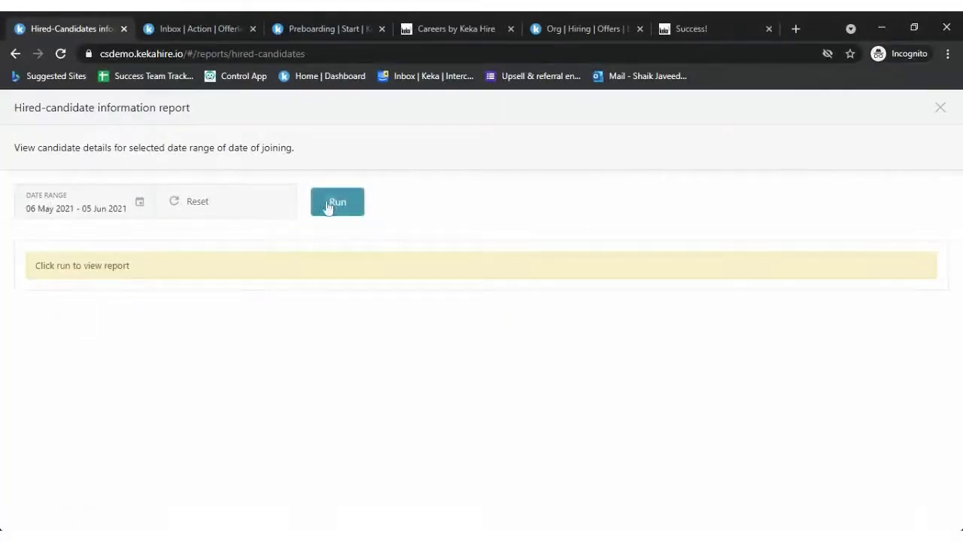
click(335, 203)
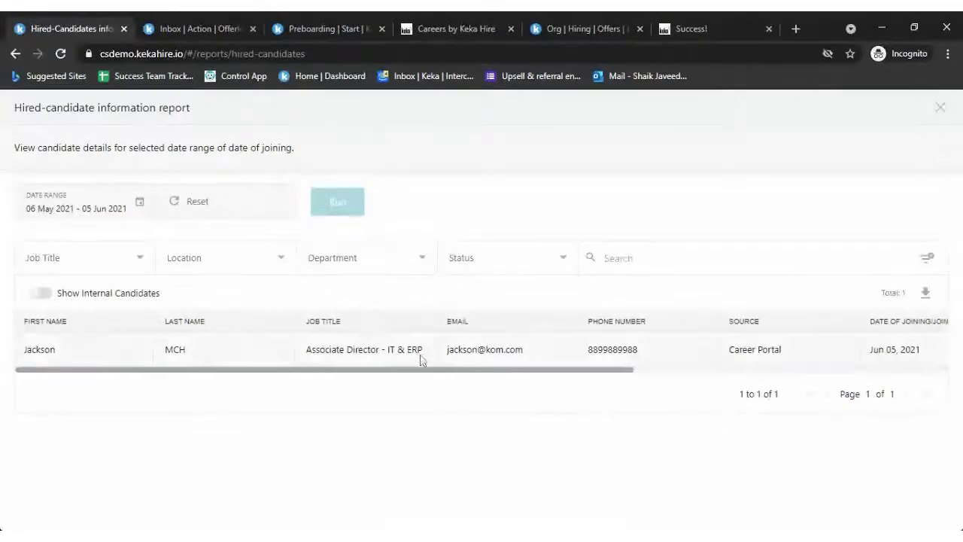
scroll(422, 359, right, 6)
scroll(421, 359, left, 6)
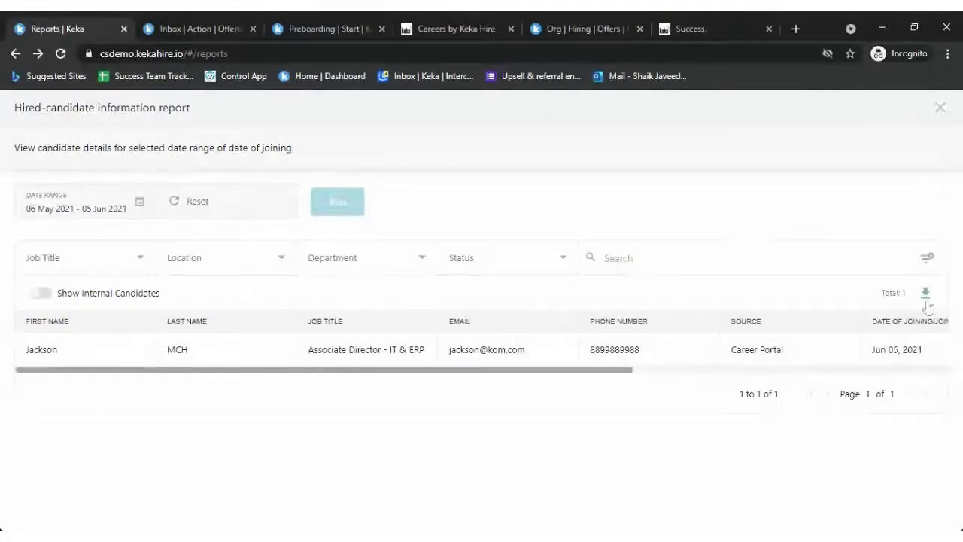
- Check the Job Title filter, then toggle the Joined and Yet to Join status filters off again
click(112, 256)
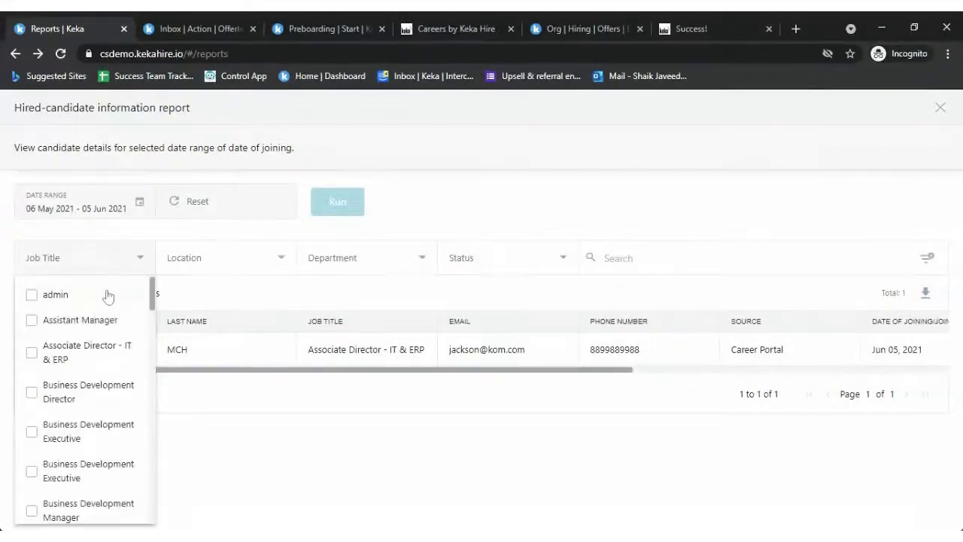
scroll(136, 503, down, 15)
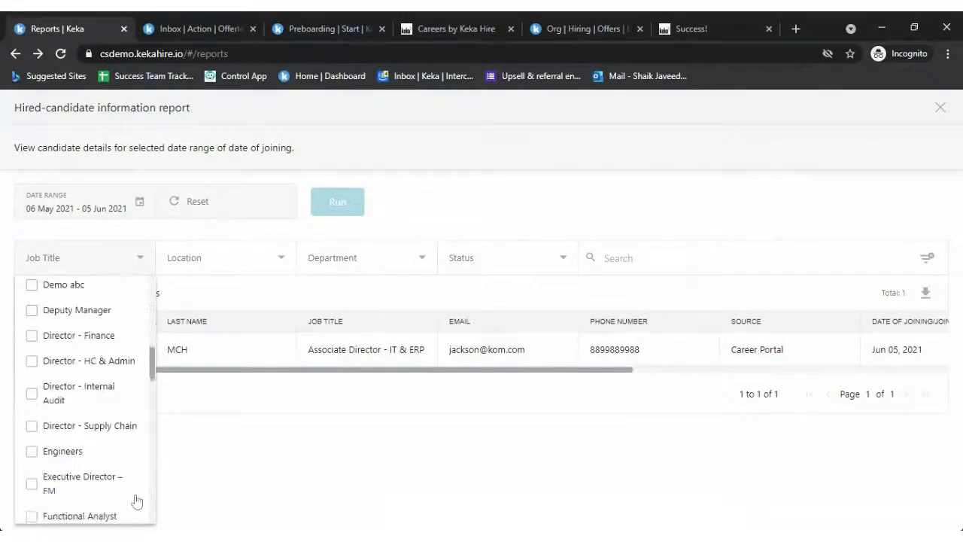
click(533, 425)
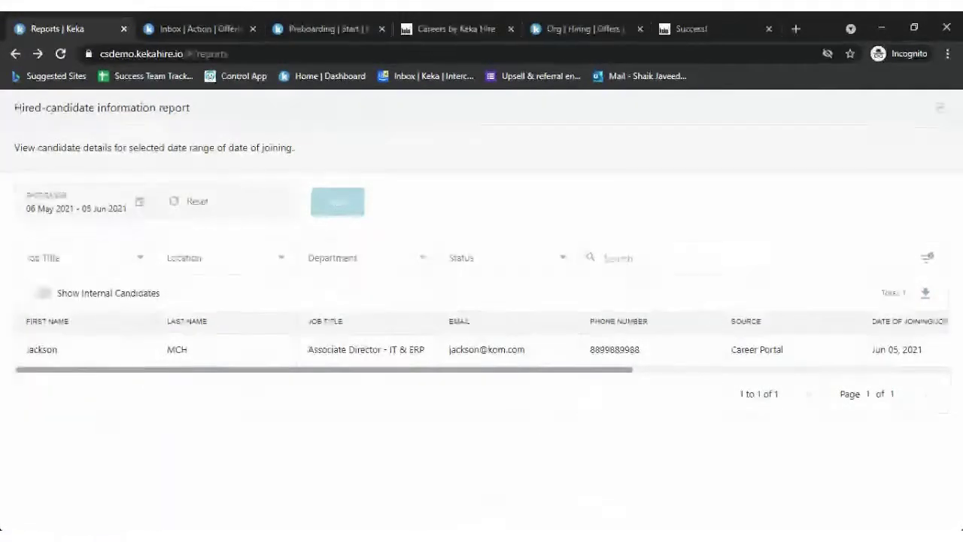
click(528, 259)
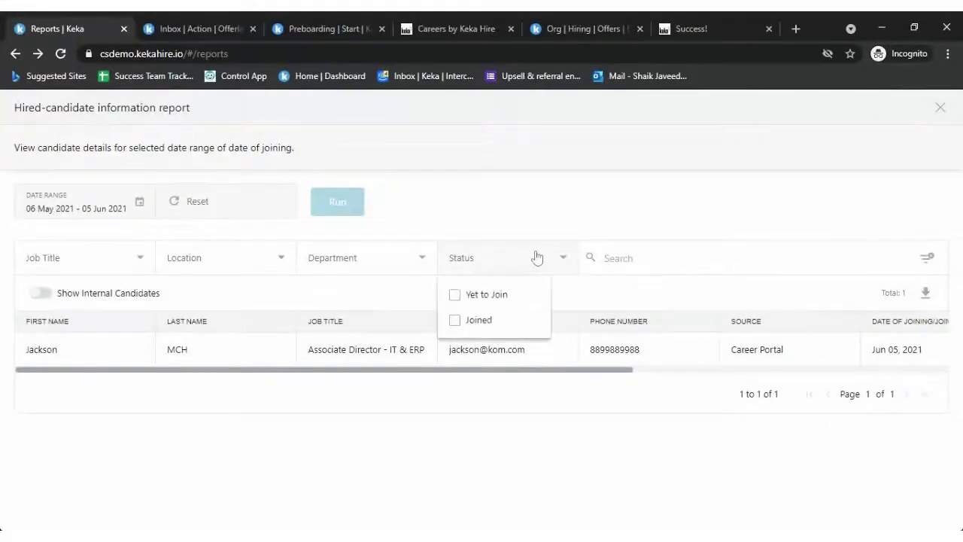
click(473, 324)
click(473, 324)
click(495, 292)
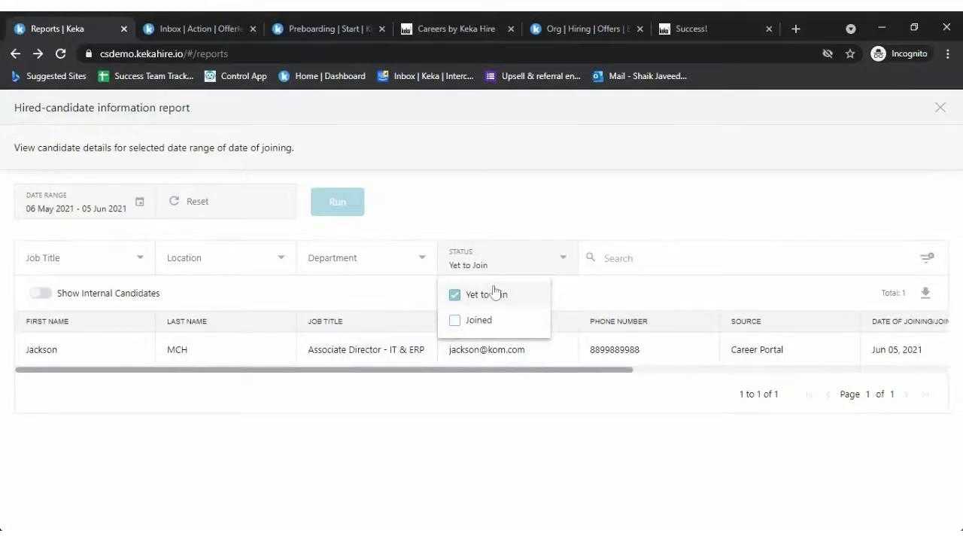
click(494, 292)
click(745, 219)
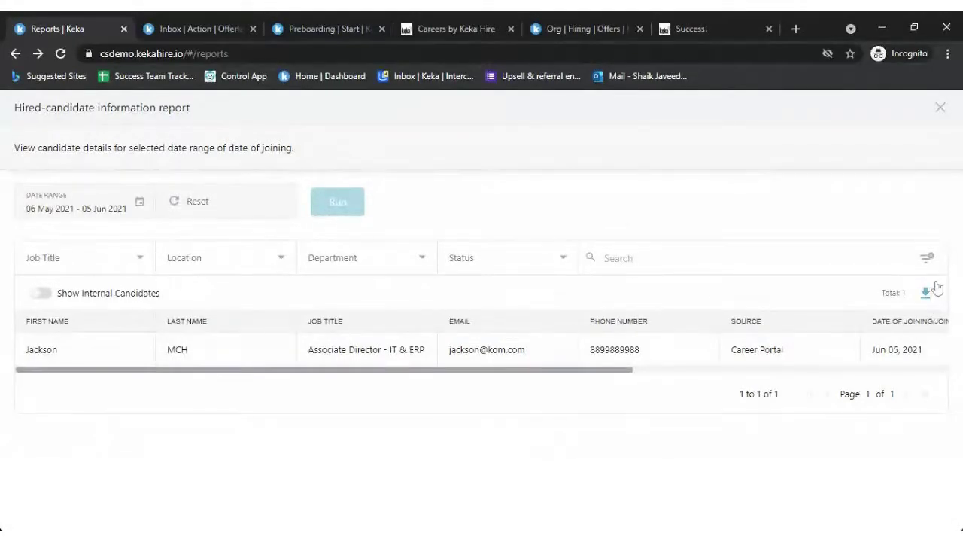
- Close the hired-candidate report and open the Preboarding-candidate information report
click(939, 108)
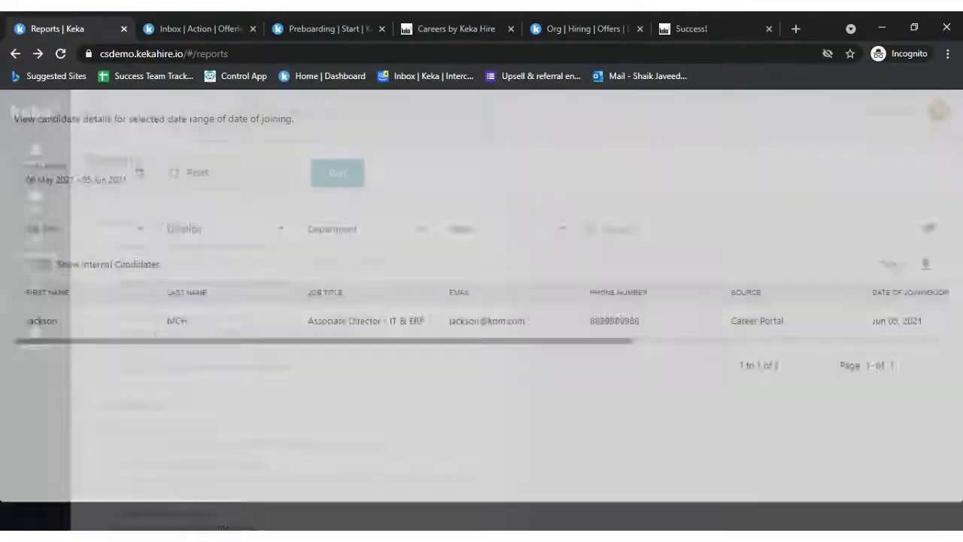
click(178, 358)
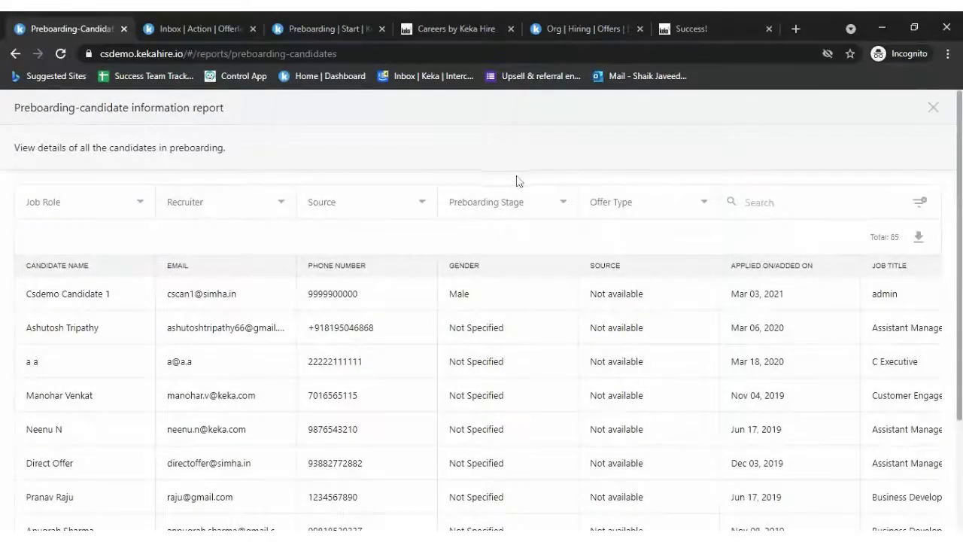
click(518, 207)
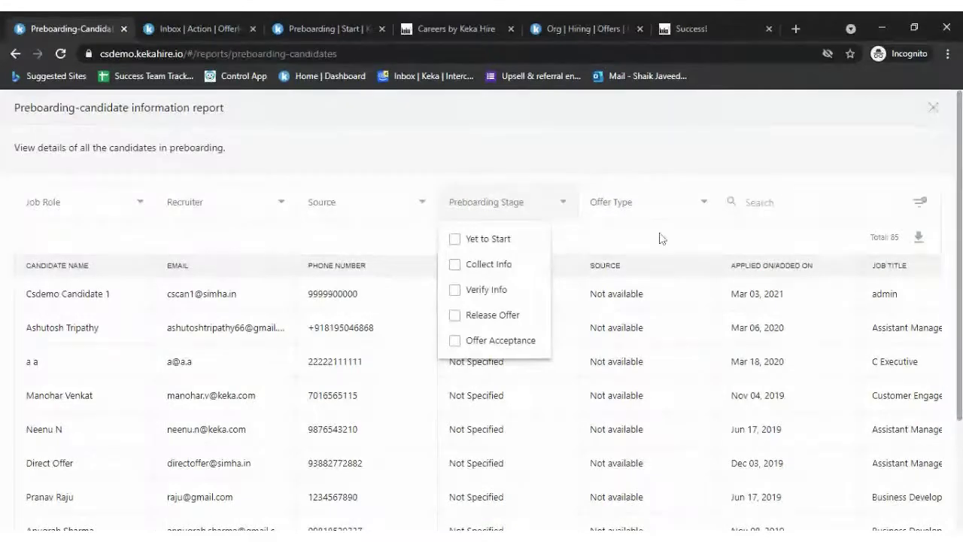
click(660, 238)
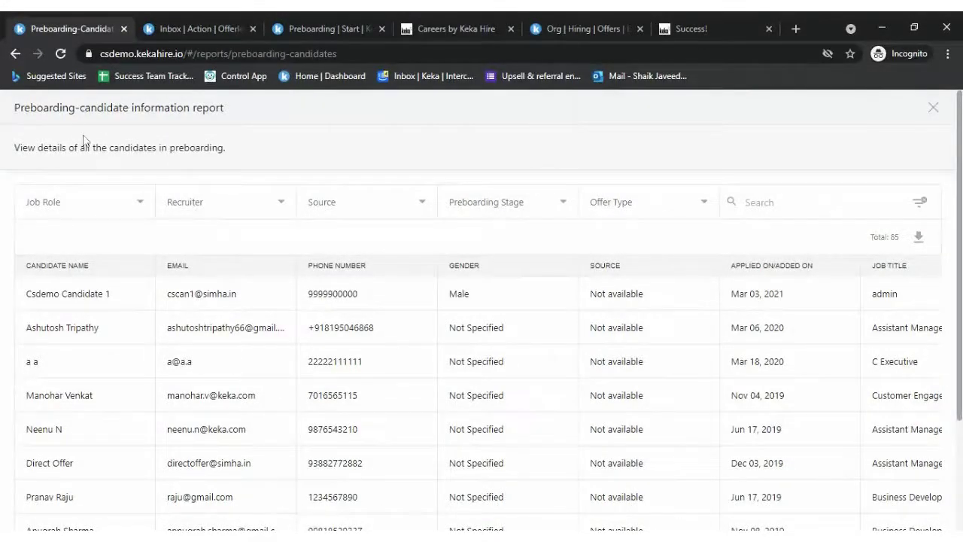
triple_click(102, 108)
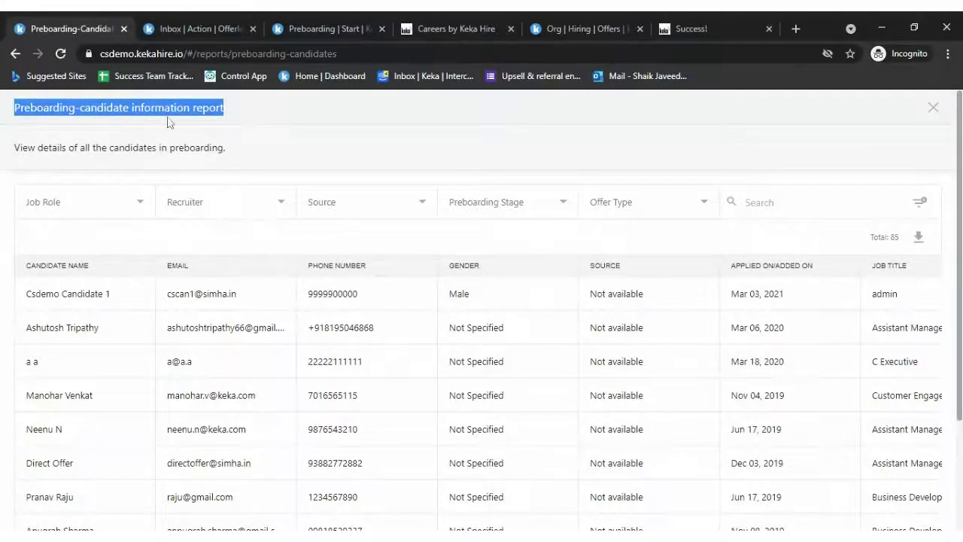
- Try the Collect Info, Verify Info and Release Offer stages, leaving Offer Acceptance checked
click(496, 203)
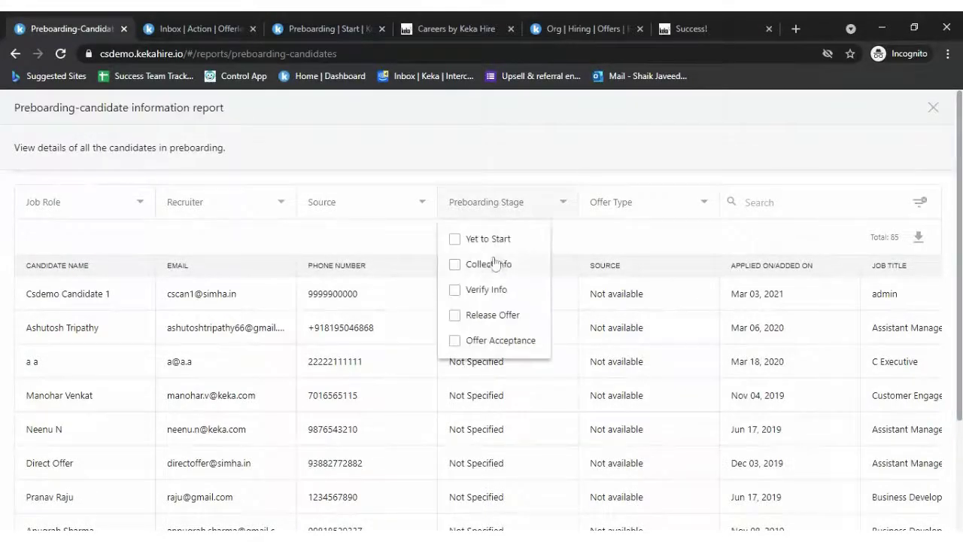
click(495, 264)
click(493, 263)
click(498, 291)
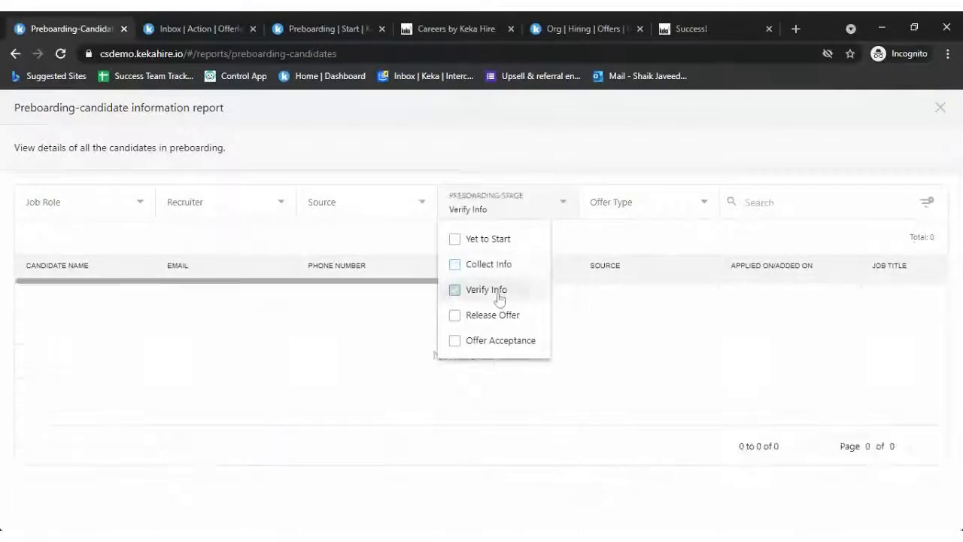
click(499, 293)
click(504, 313)
click(506, 317)
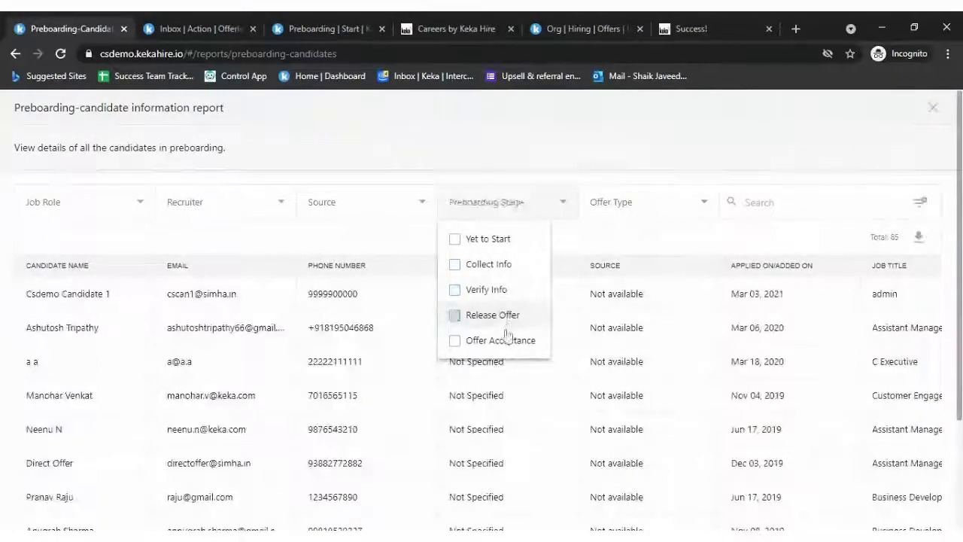
click(507, 341)
scroll(775, 400, right, 5)
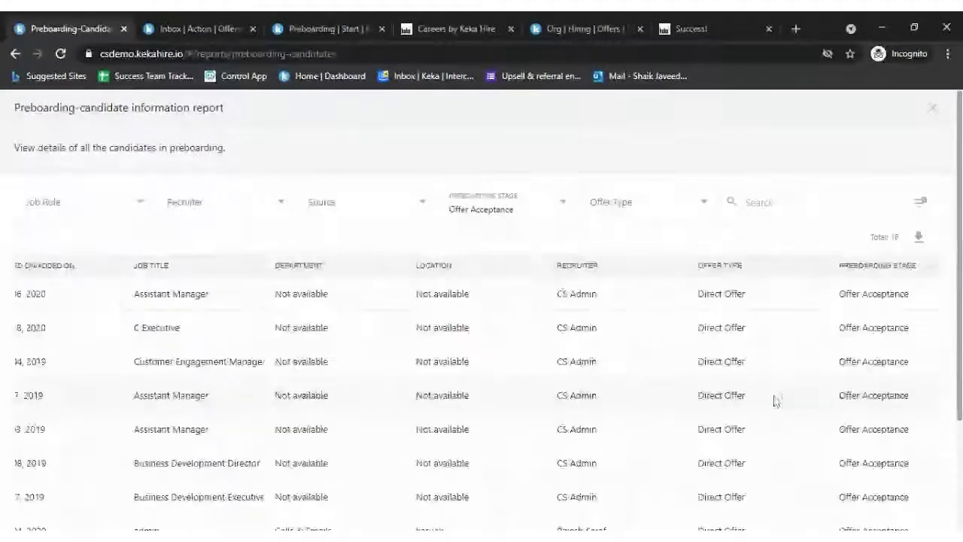
scroll(775, 401, left, 5)
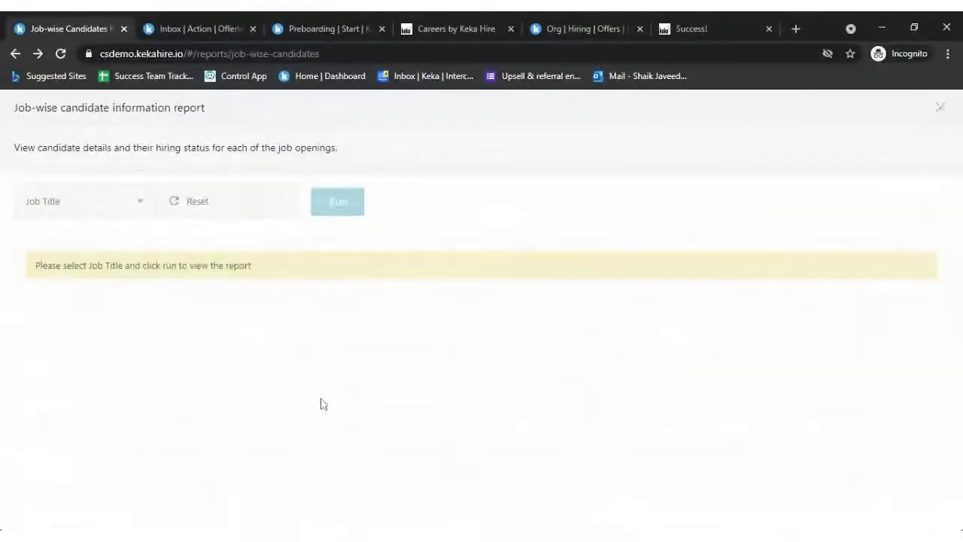
- Close the job-wise candidate and preboarding reports to return to the Reports list
click(940, 108)
scroll(282, 425, down, 2)
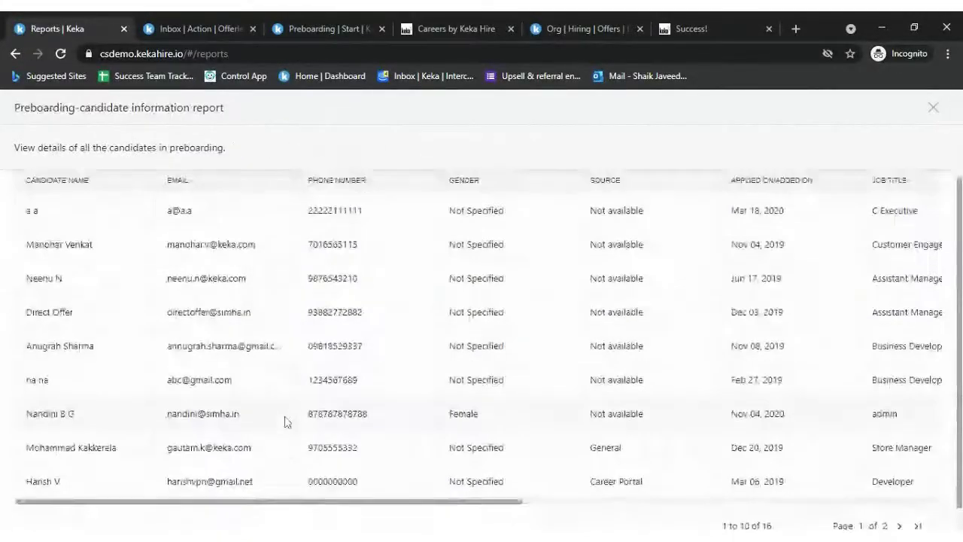
click(933, 108)
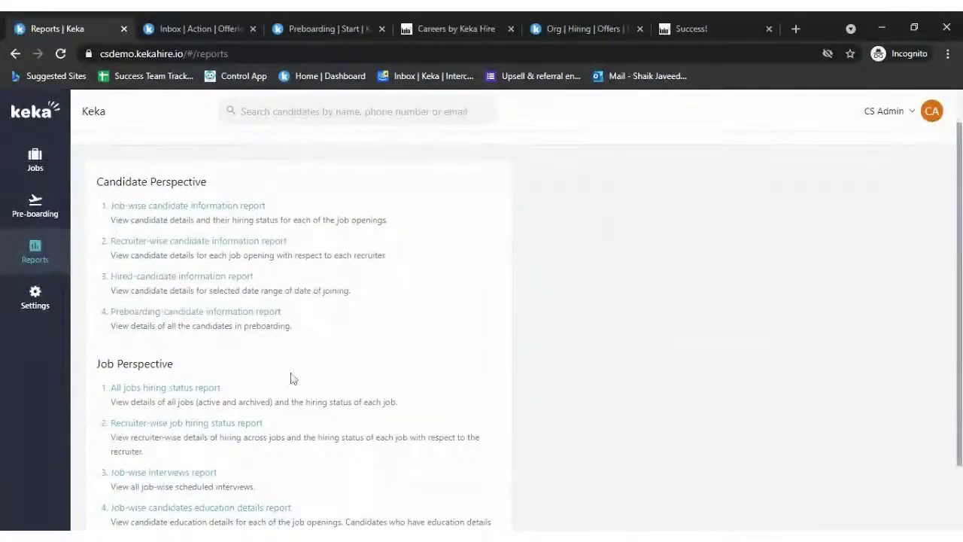
scroll(293, 378, down, 1)
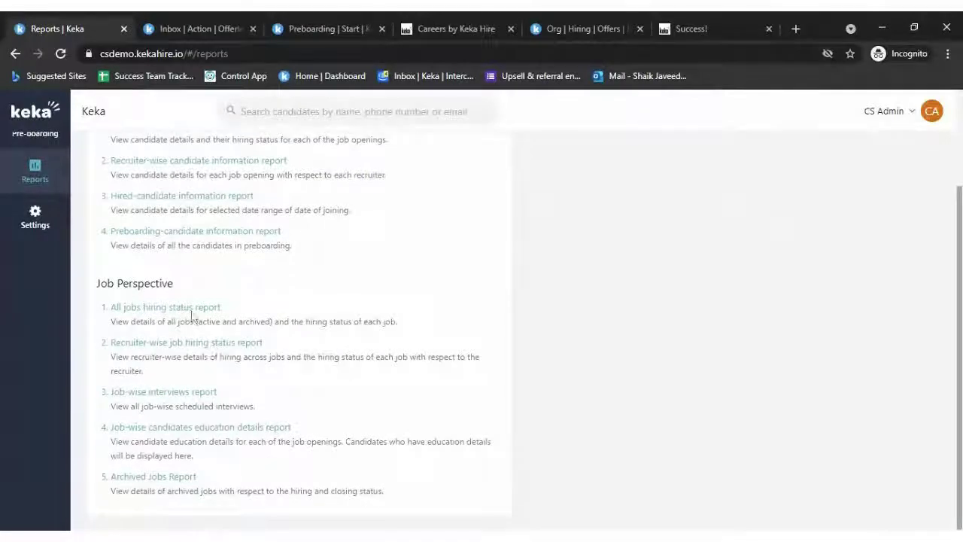
- Open the All jobs hiring status report and toggle the Customer Success job filter off
click(177, 309)
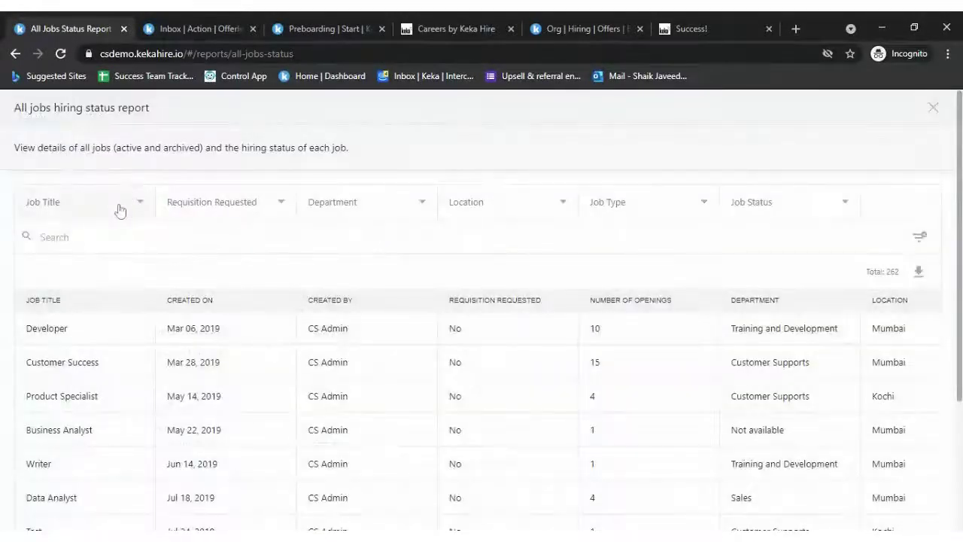
click(119, 210)
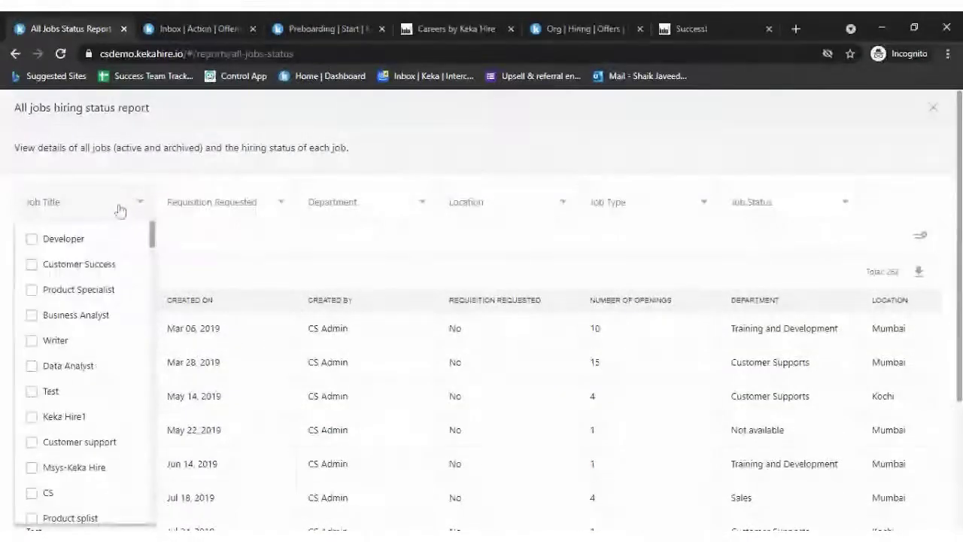
click(89, 268)
click(89, 268)
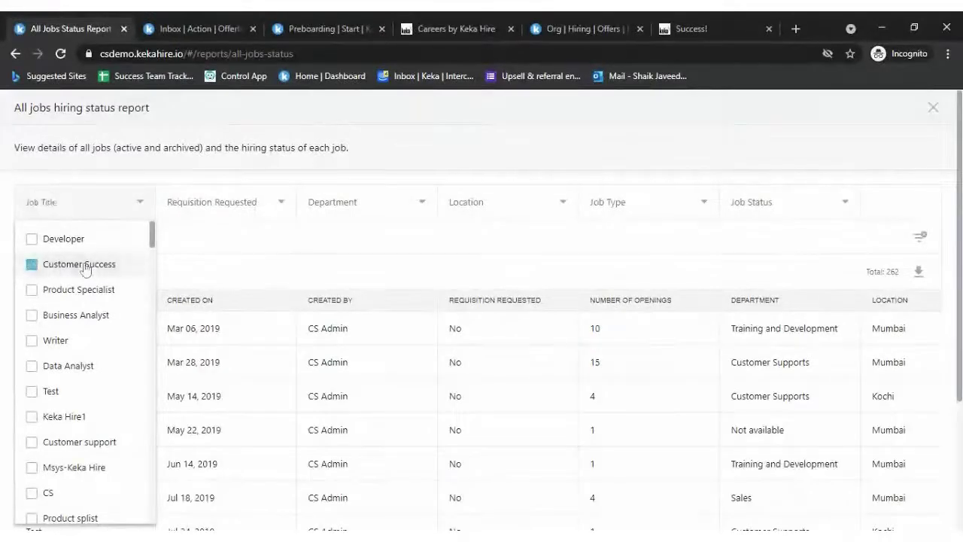
scroll(444, 316, down, 1)
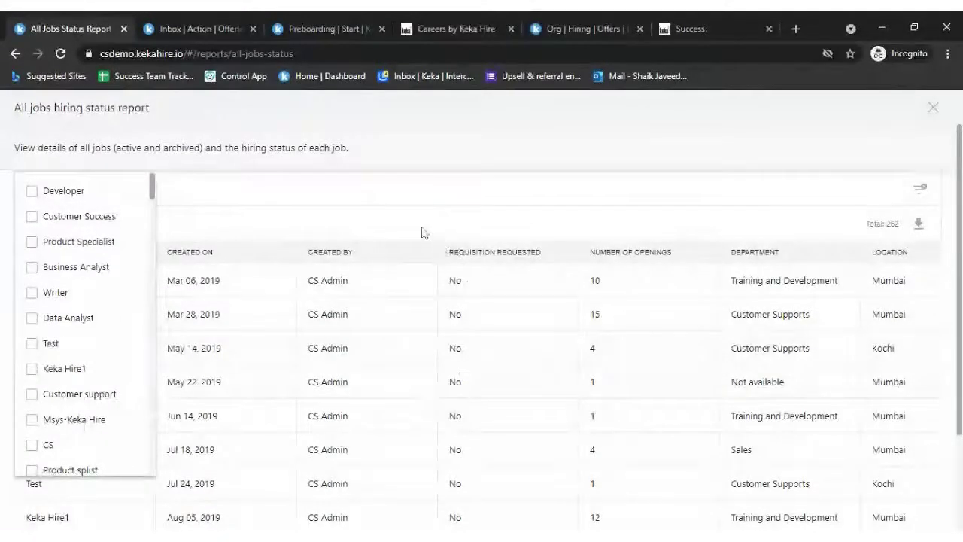
click(451, 241)
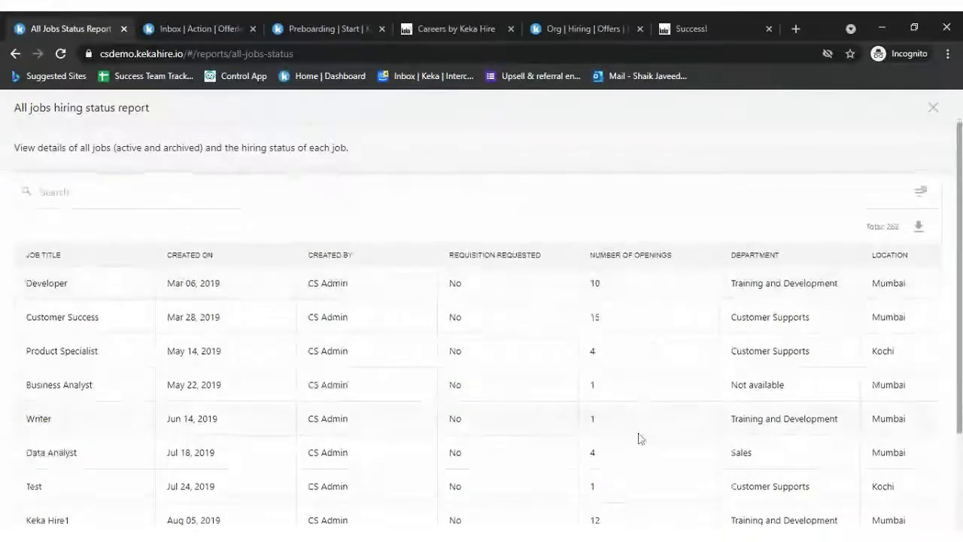
- Scroll through the 262-job table's rows and columns, then close the report
scroll(477, 294, down, 2)
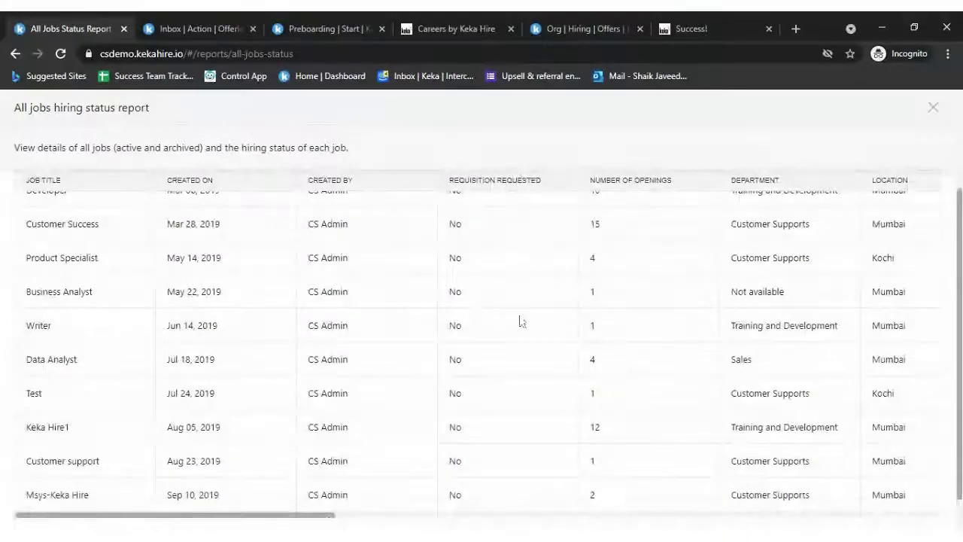
scroll(514, 467, down, 1)
scroll(519, 447, up, 3)
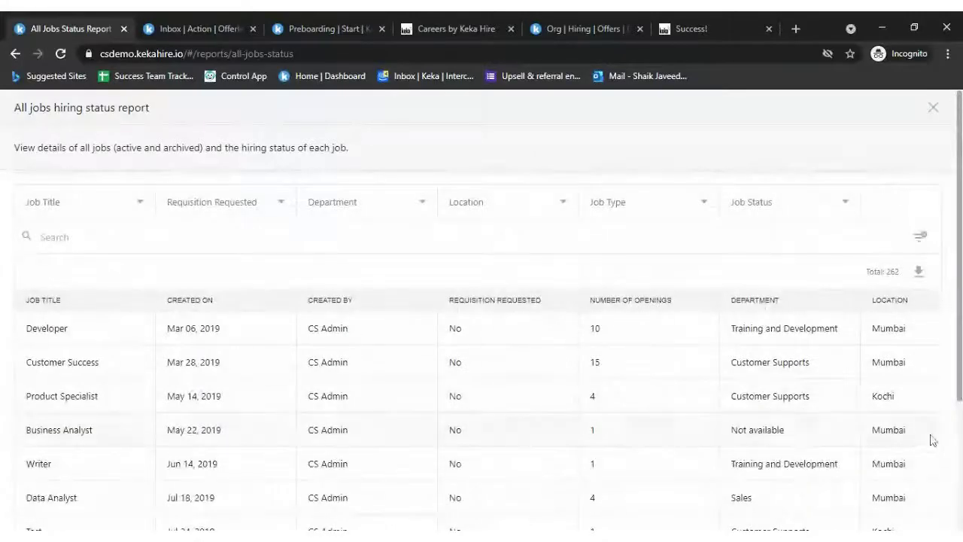
scroll(929, 441, right, 2)
scroll(931, 441, right, 2)
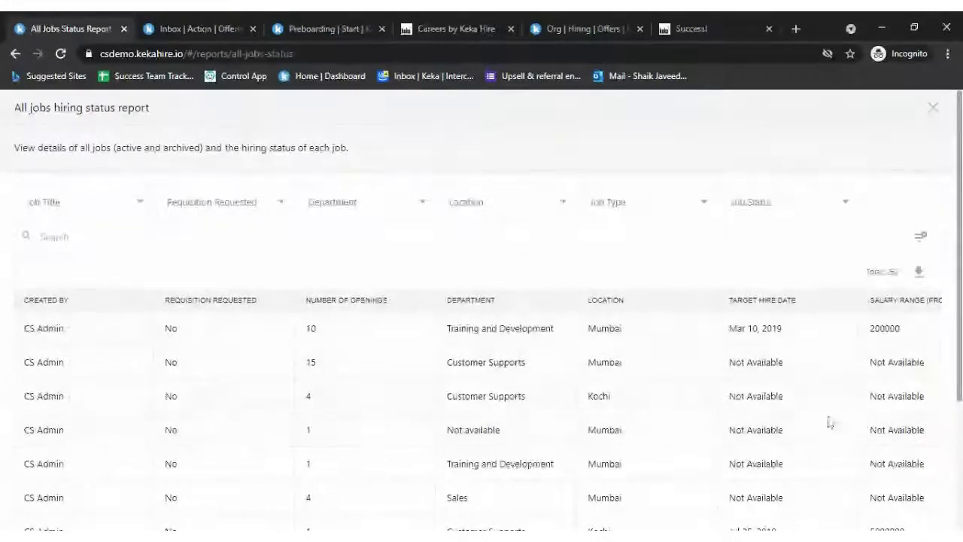
scroll(800, 415, right, 4)
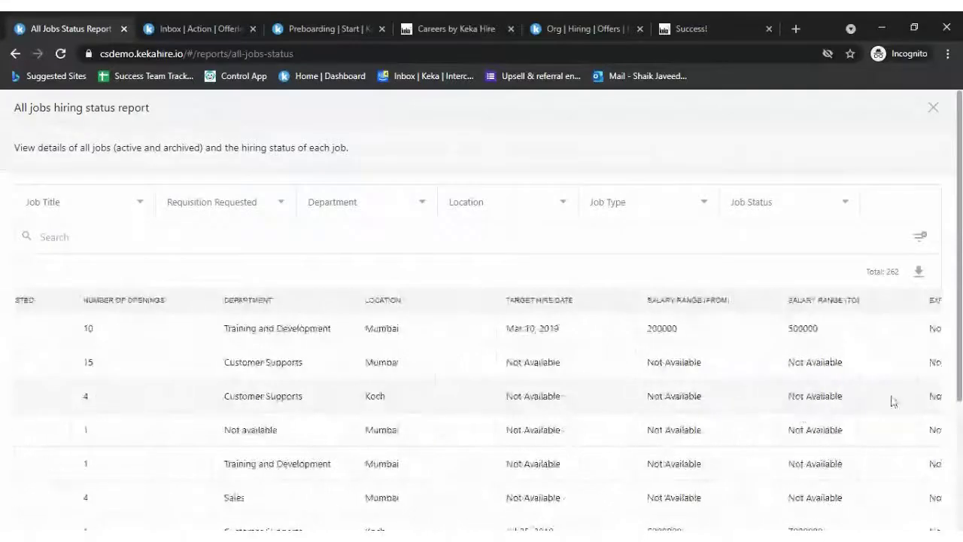
scroll(892, 399, right, 5)
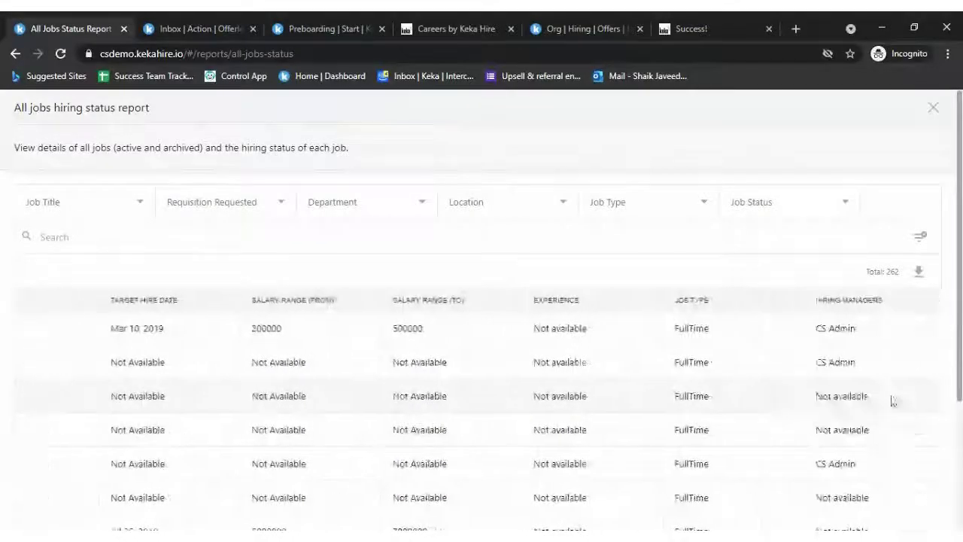
scroll(672, 327, right, 3)
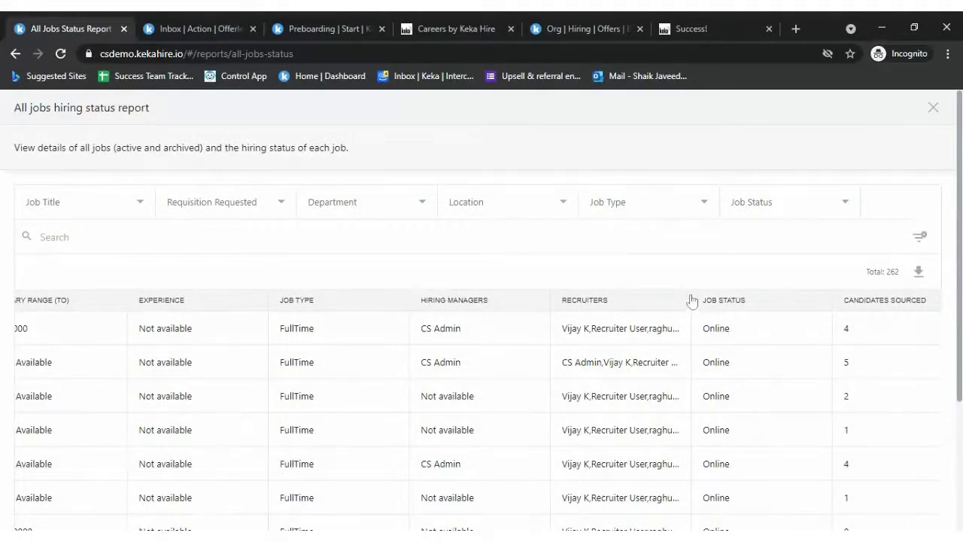
scroll(758, 464, down, 1)
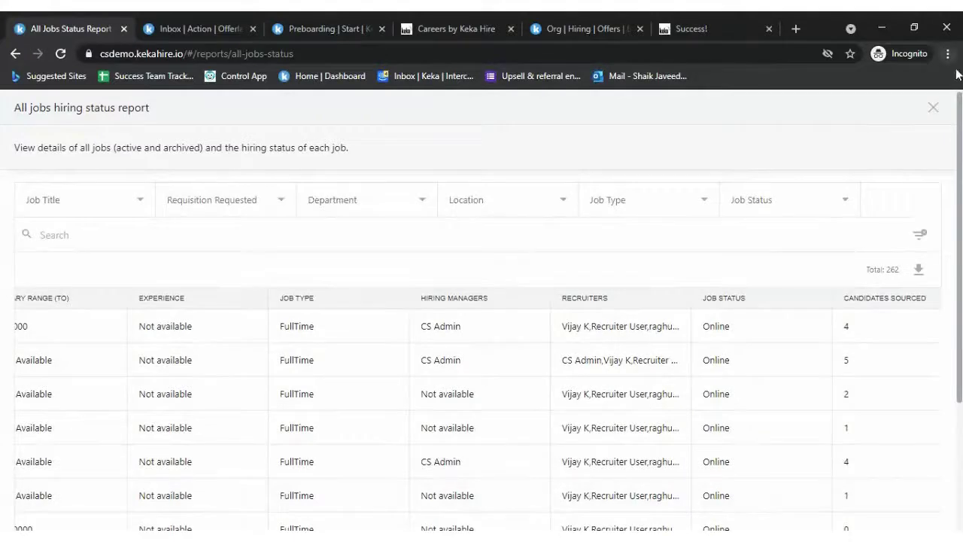
click(937, 110)
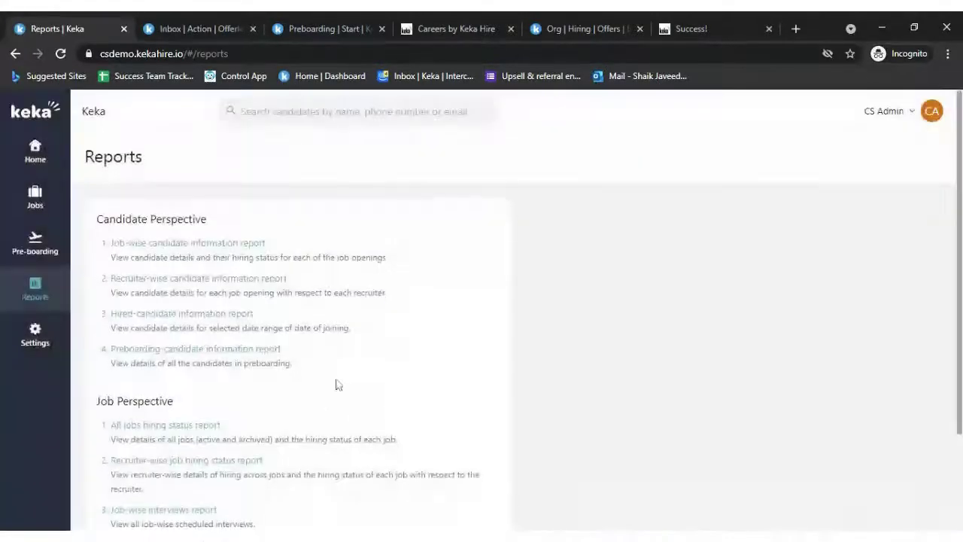
- Run the Recruiter-wise job hiring status report for recruiter CS Admin
scroll(181, 361, down, 2)
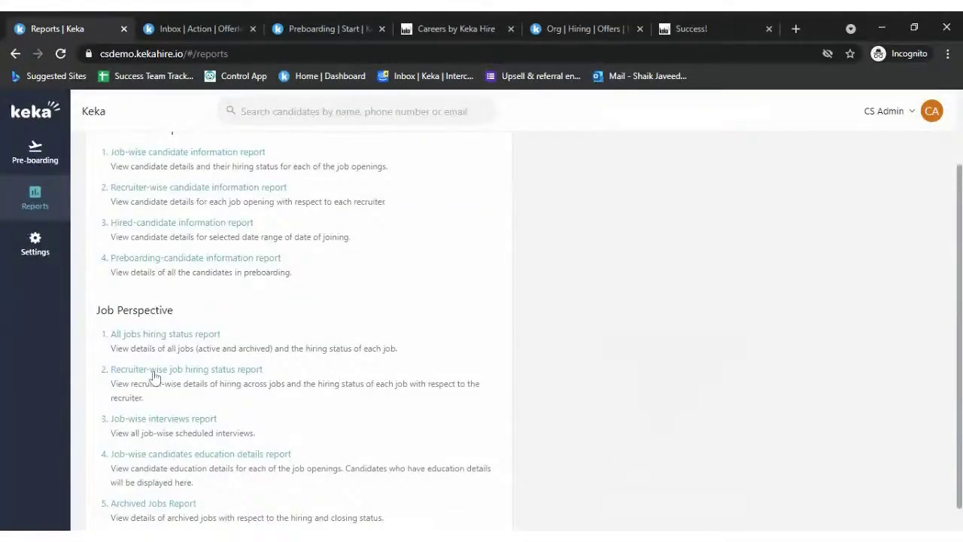
click(154, 372)
click(87, 202)
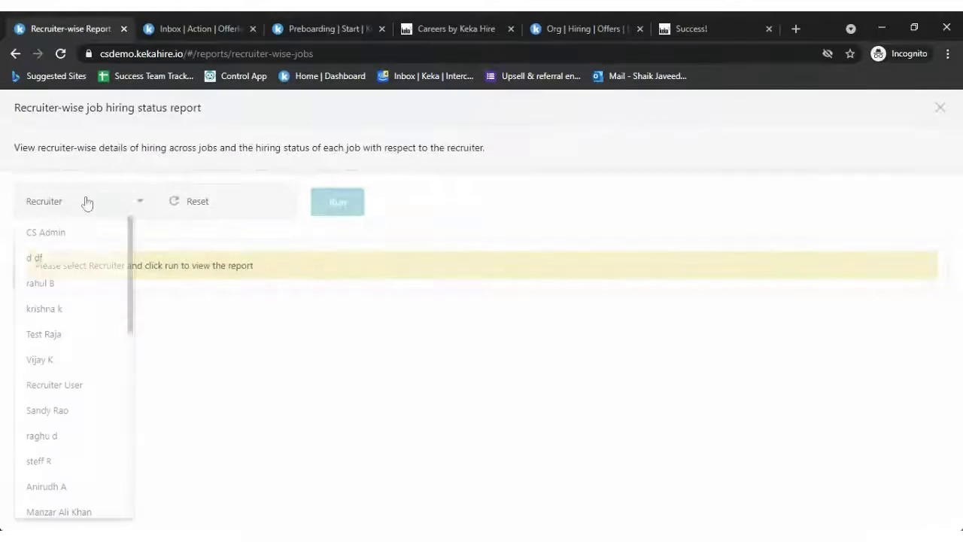
click(75, 233)
click(343, 209)
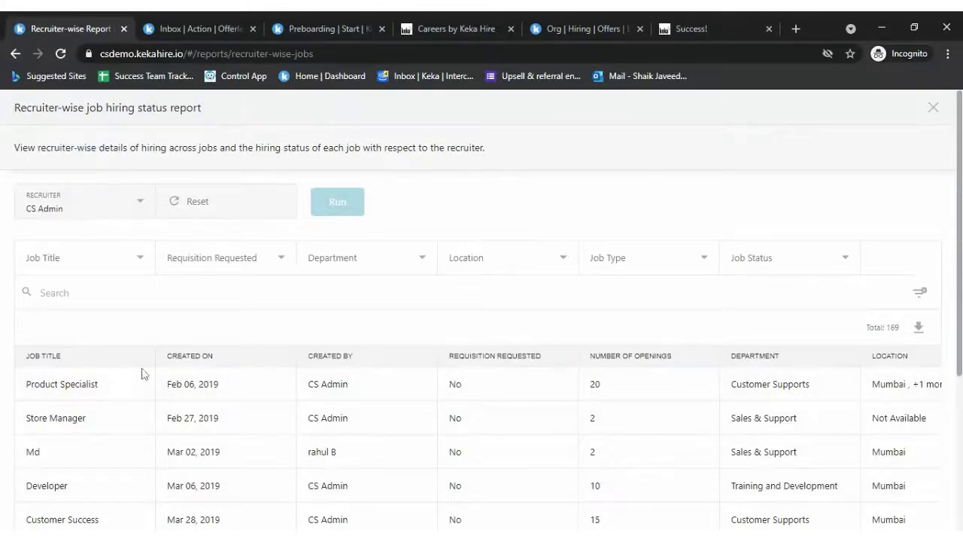
- Browse the 169-job results table and look at the Job Status filter options
scroll(128, 388, down, 1)
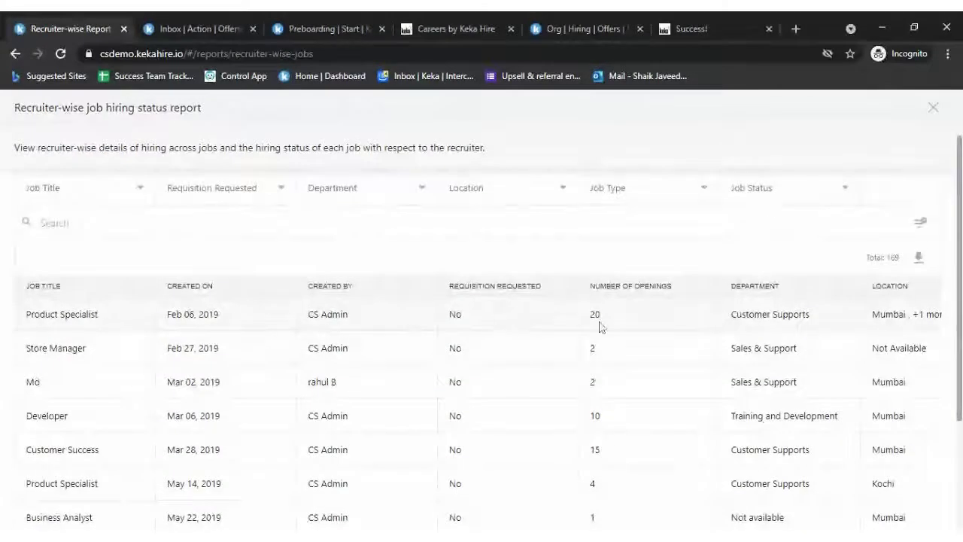
scroll(894, 438, right, 10)
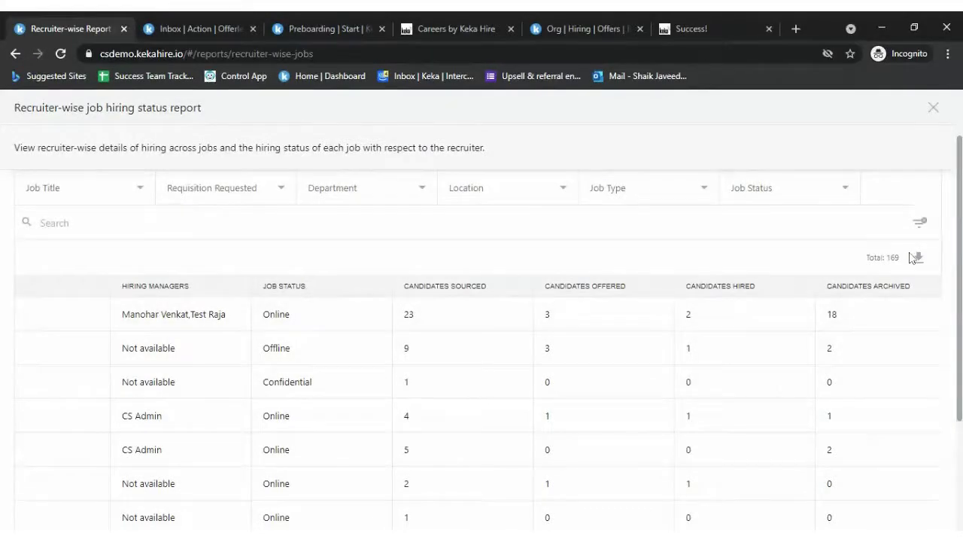
scroll(589, 391, up, 1)
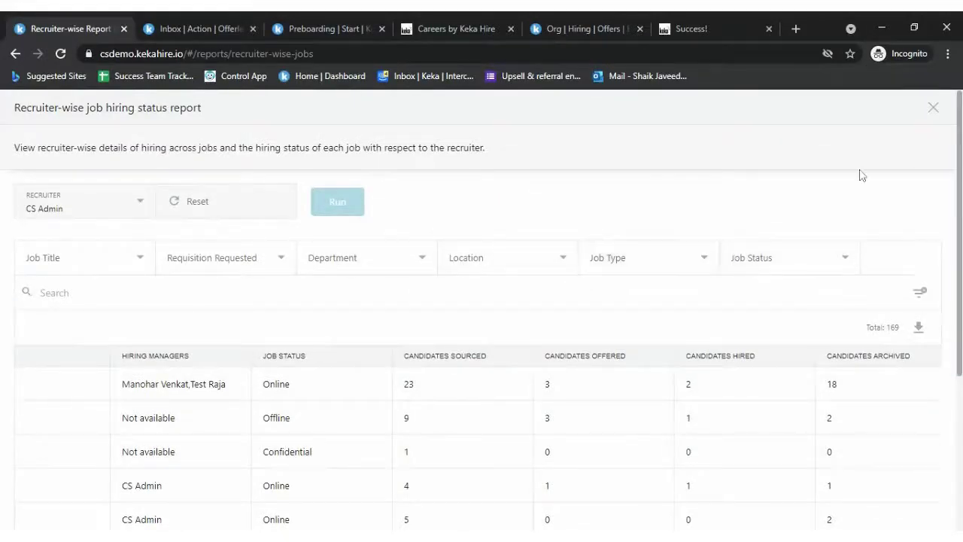
click(813, 257)
- Close the recruiter-wise report and run the Job-wise interviews report for Product Specialist
click(783, 216)
click(934, 108)
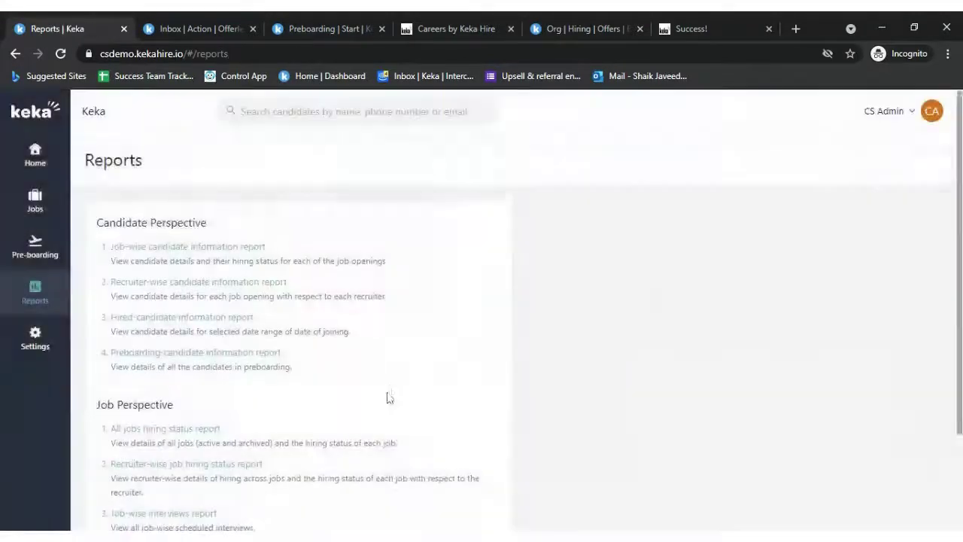
scroll(384, 397, down, 2)
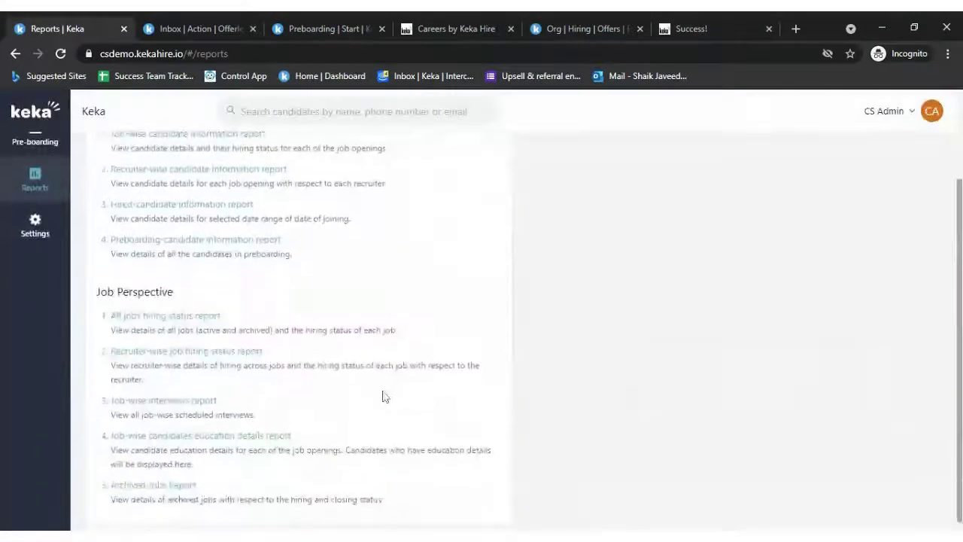
click(165, 406)
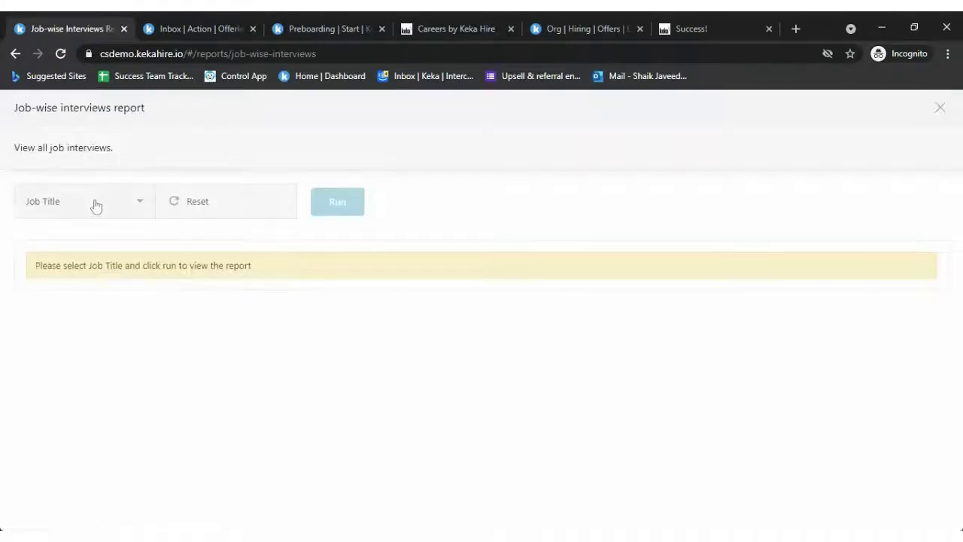
click(96, 205)
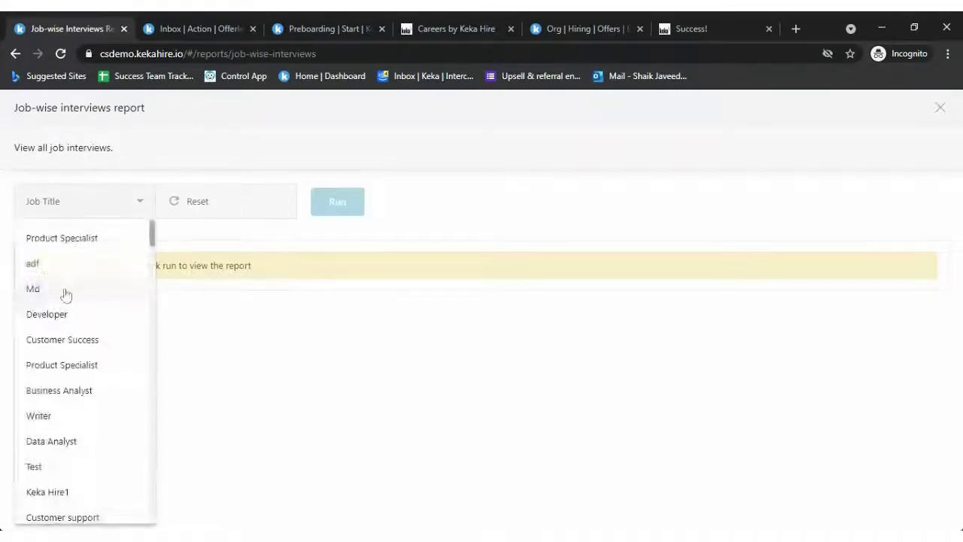
click(99, 249)
click(335, 204)
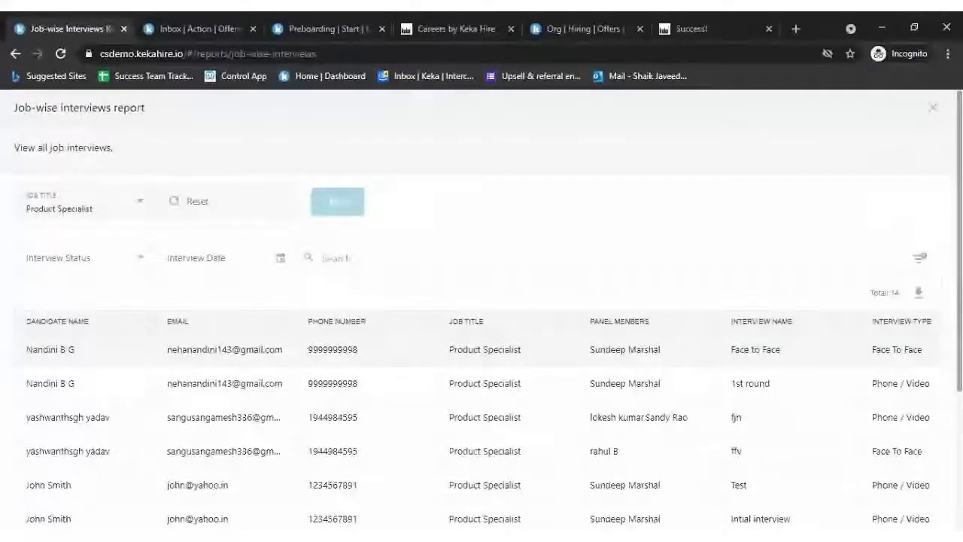
- Review the 14 interviews and the Status and Date filter options, then close the report
scroll(795, 469, right, 5)
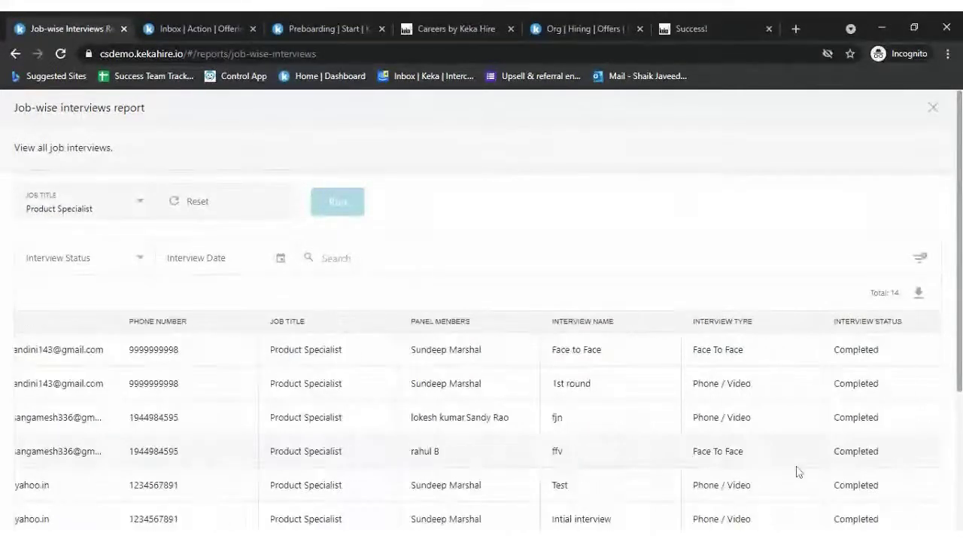
scroll(776, 515, down, 2)
scroll(777, 515, down, 1)
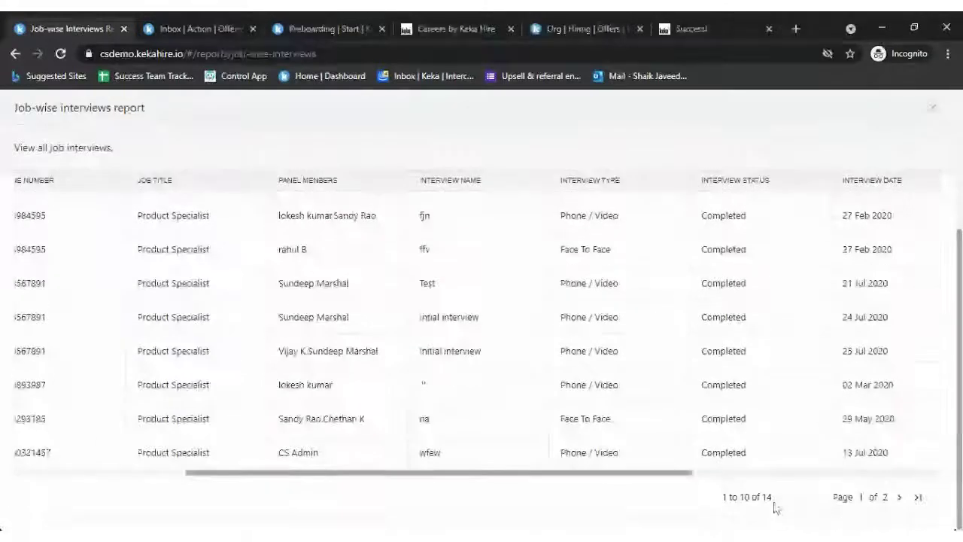
scroll(806, 391, up, 3)
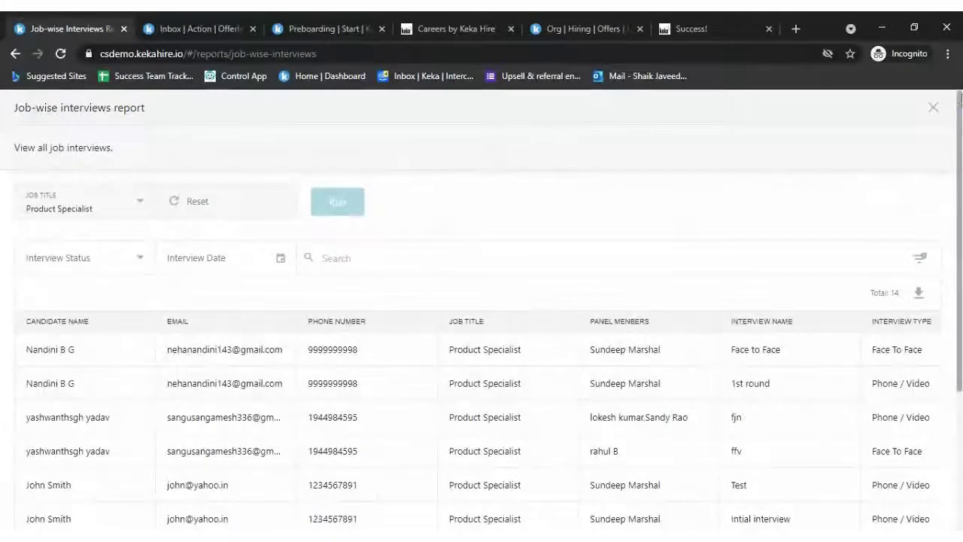
click(111, 260)
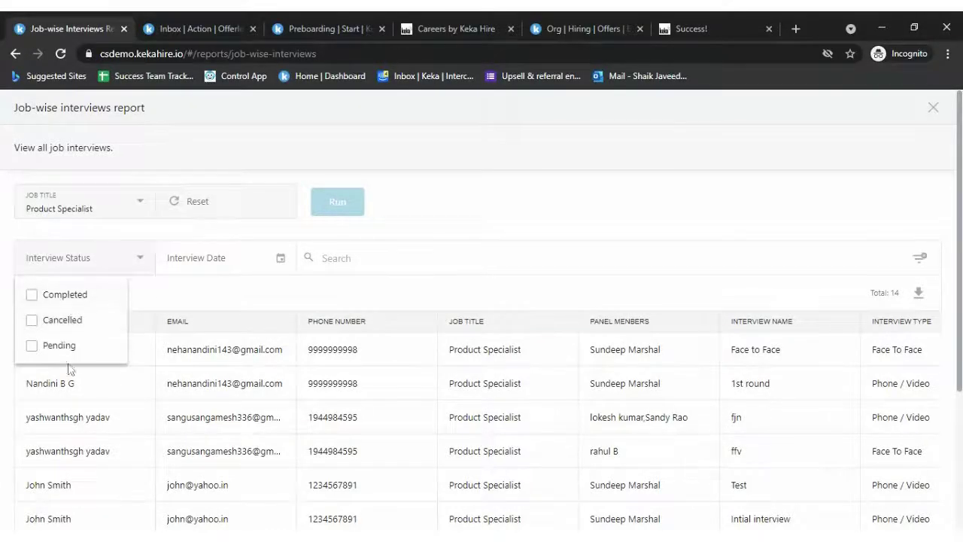
click(268, 264)
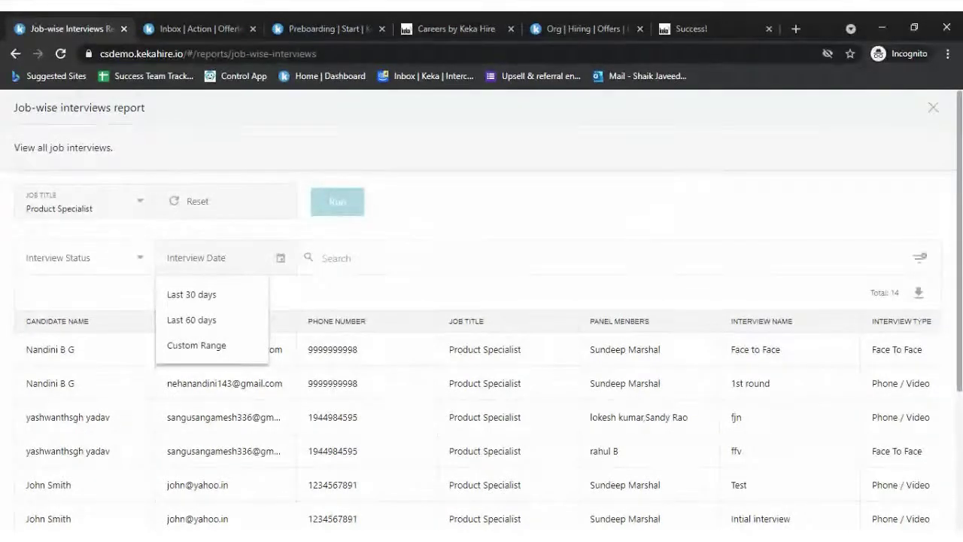
click(934, 110)
click(934, 110)
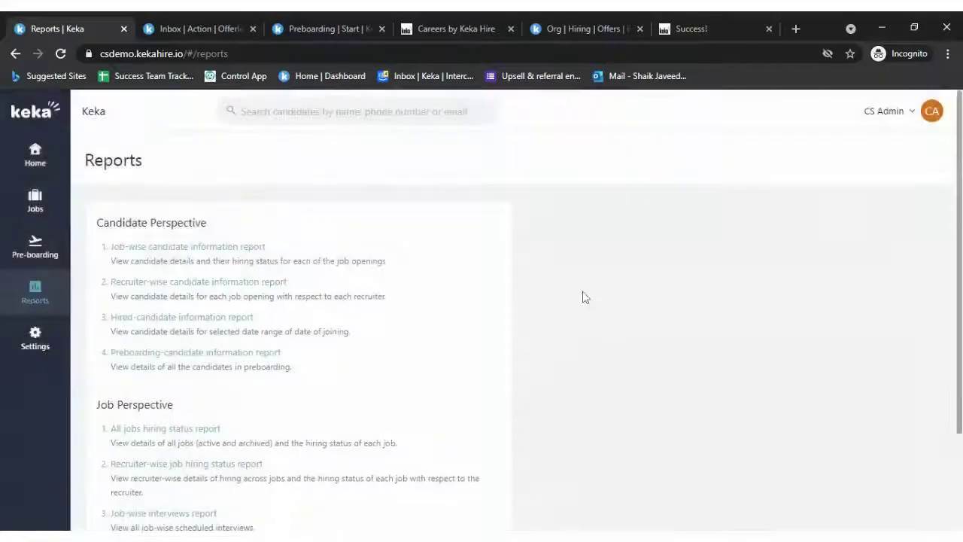
- Run the Job-wise candidates education details report for Product Specialist
scroll(581, 298, down, 3)
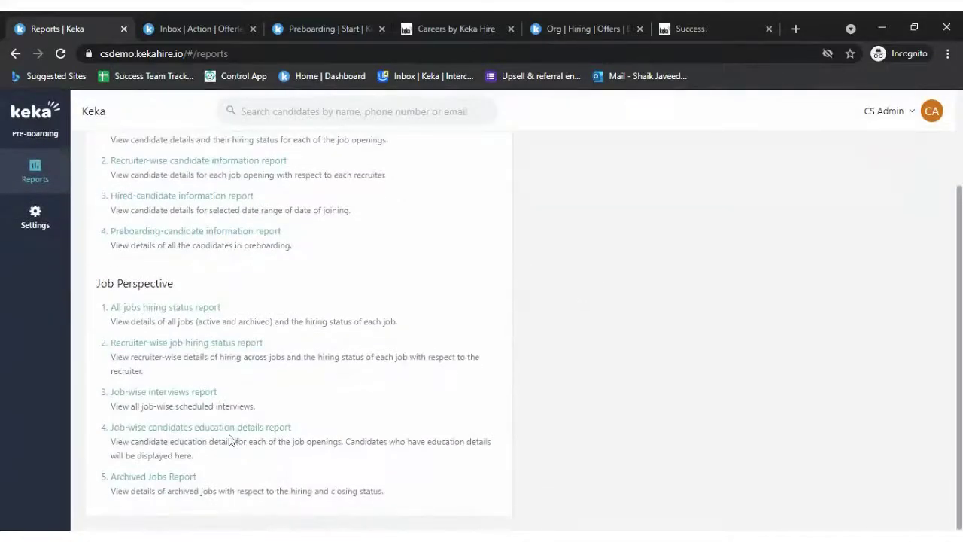
click(243, 427)
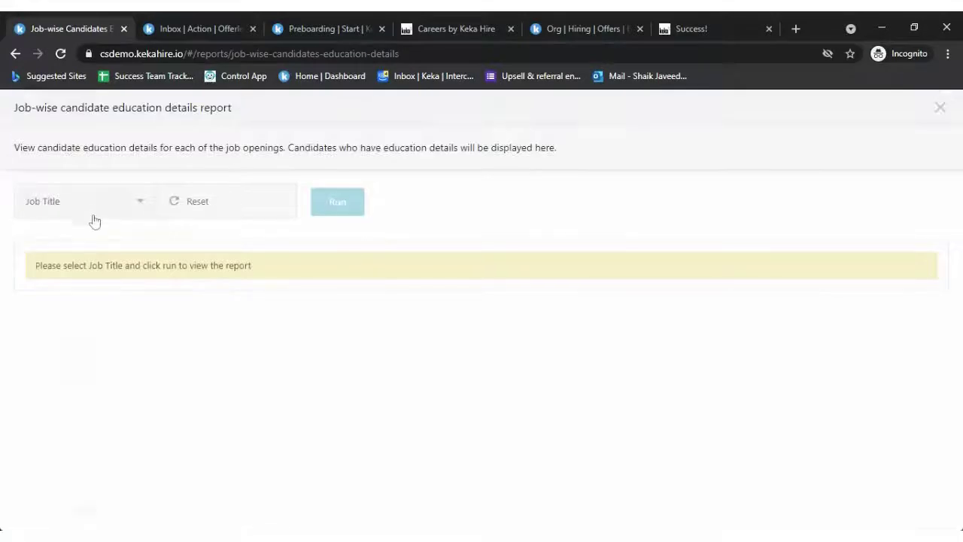
click(94, 215)
click(52, 238)
click(338, 210)
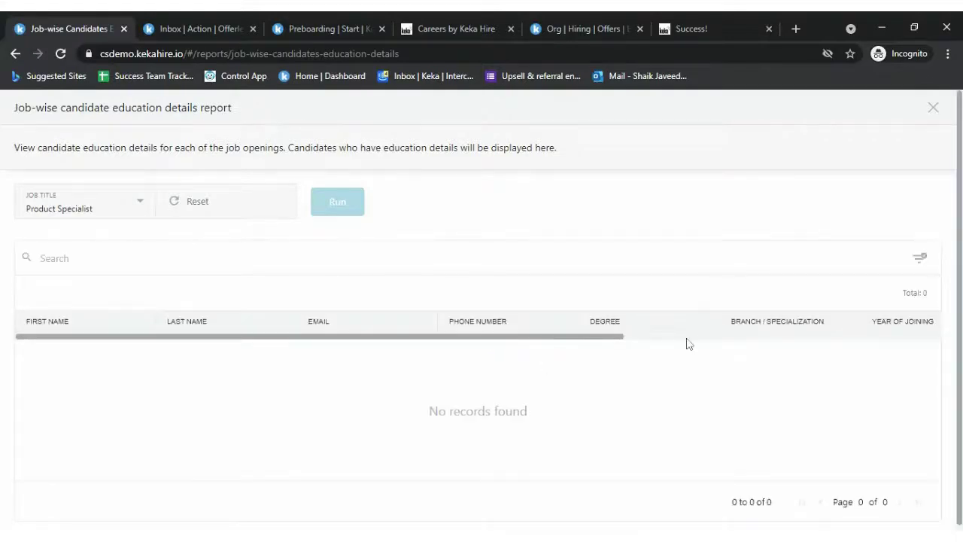
- Close the empty education report and open the Archived Jobs Report
scroll(700, 340, right, 3)
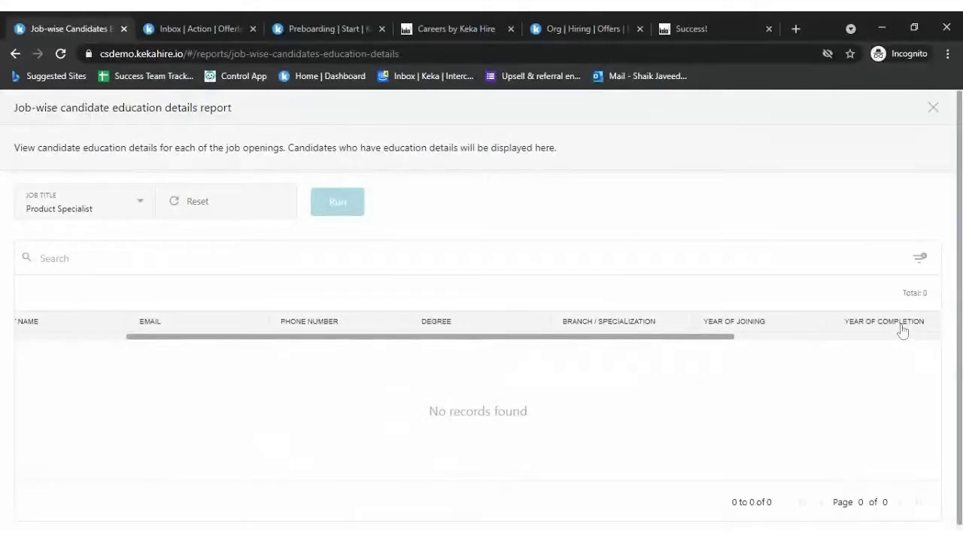
click(933, 109)
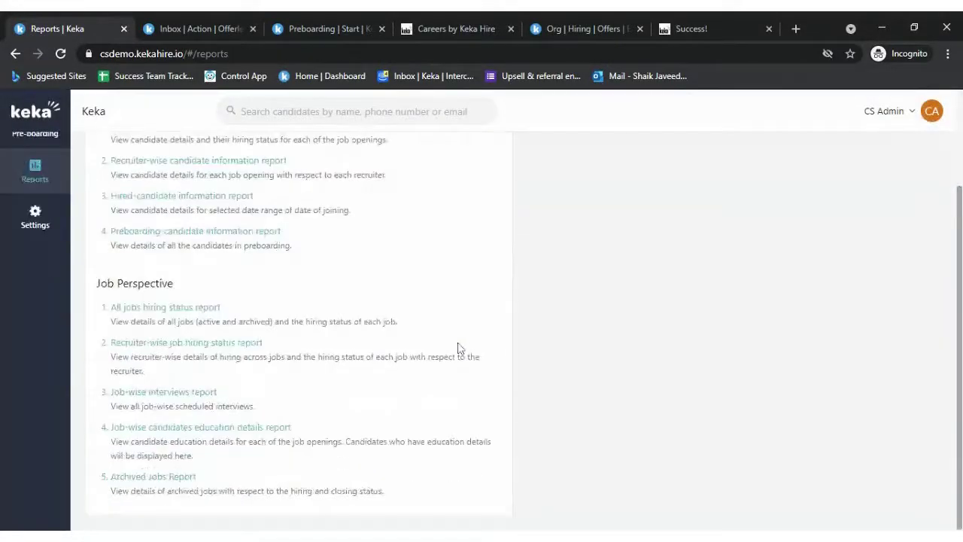
click(167, 480)
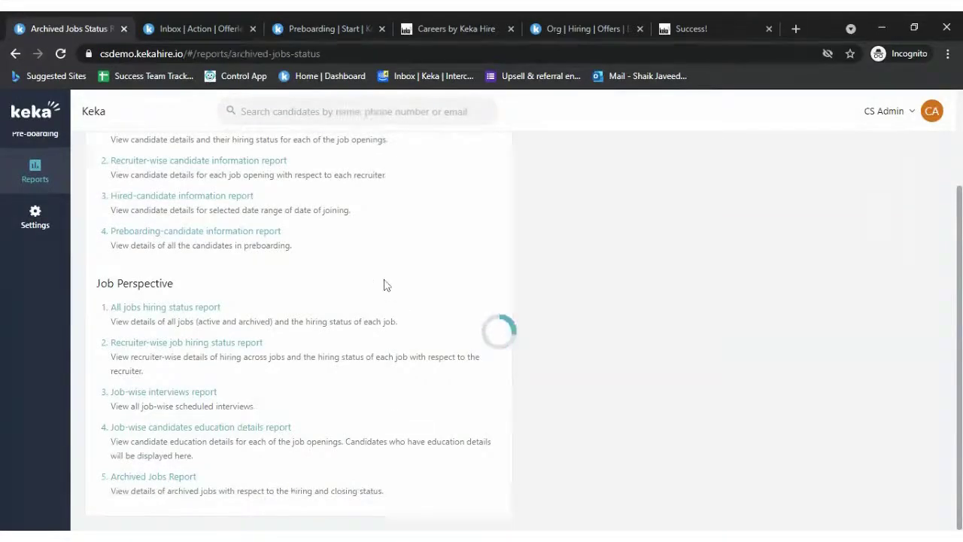
scroll(585, 361, right, 9)
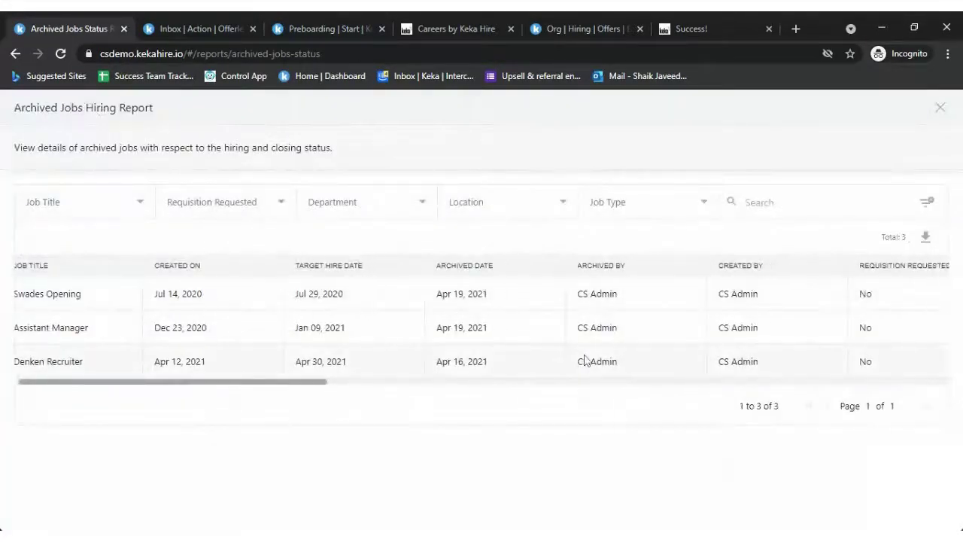
scroll(585, 361, right, 3)
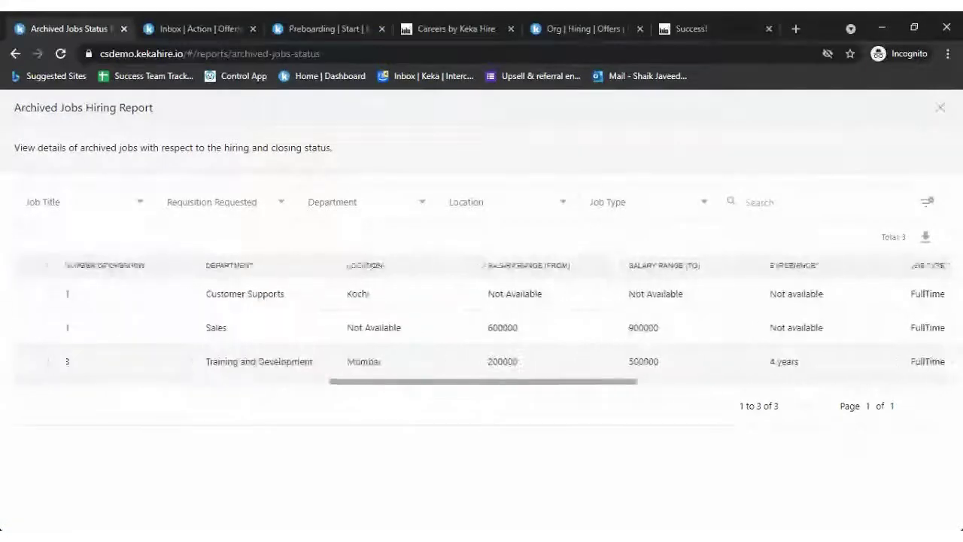
scroll(585, 362, left, 9)
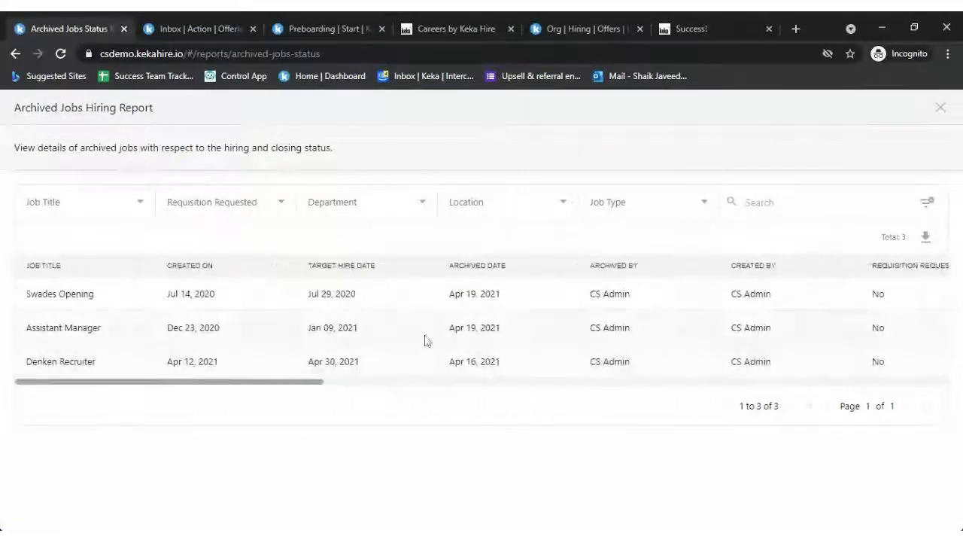
click(940, 108)
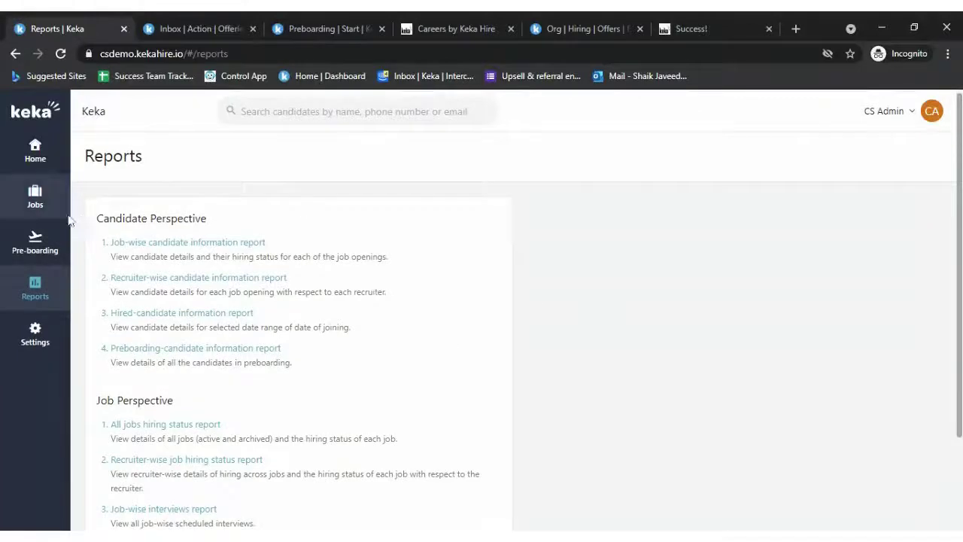
- Find the Market Xcel job under Active Jobs and view its job details
click(35, 210)
scroll(610, 398, down, 8)
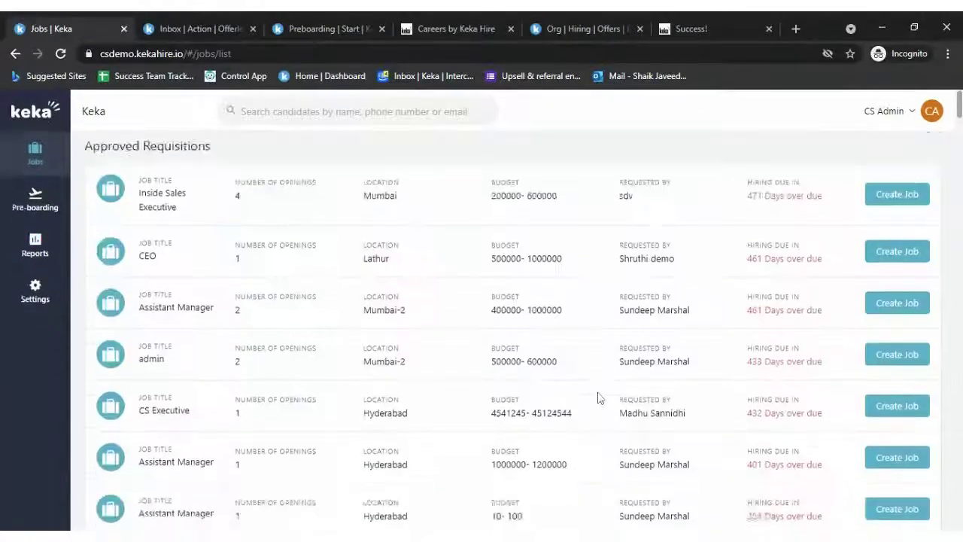
scroll(599, 398, down, 10)
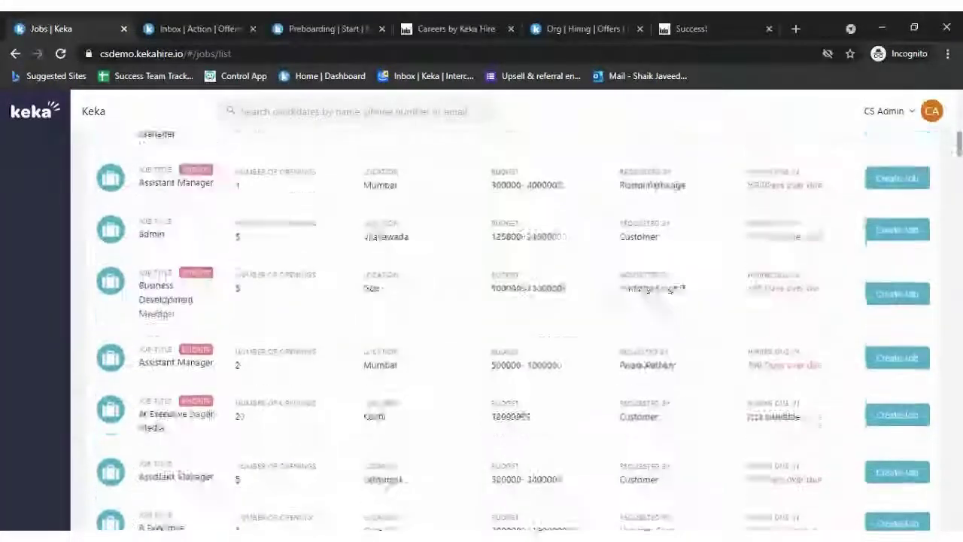
scroll(267, 231, down, 15)
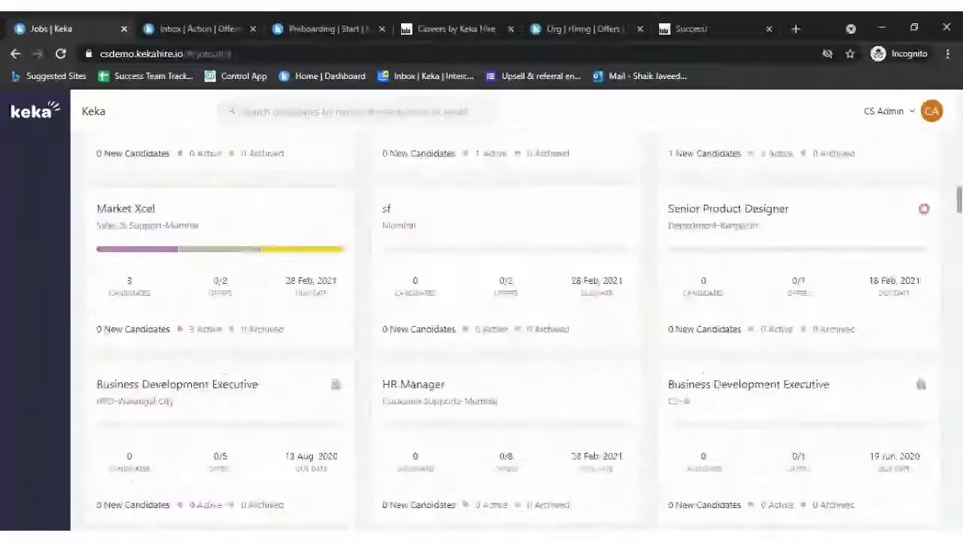
click(138, 211)
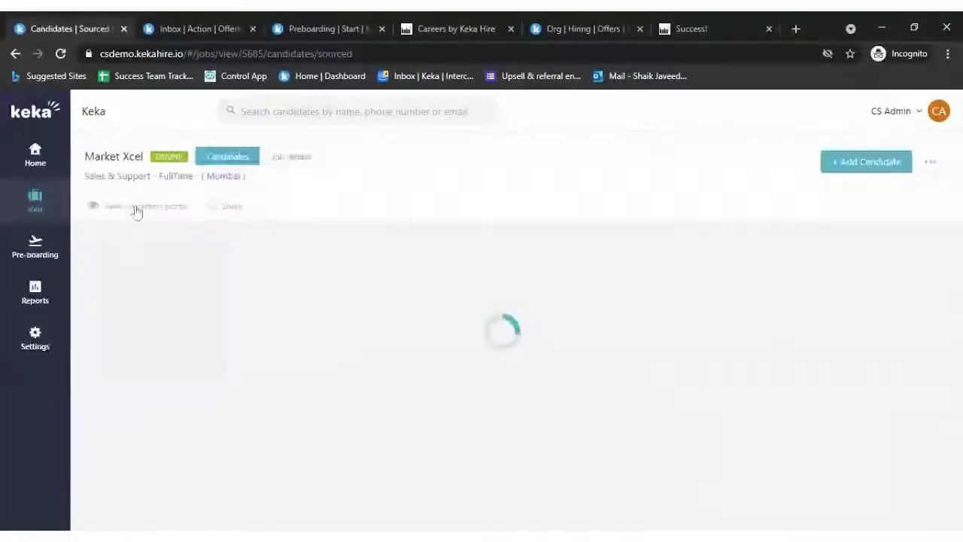
click(297, 165)
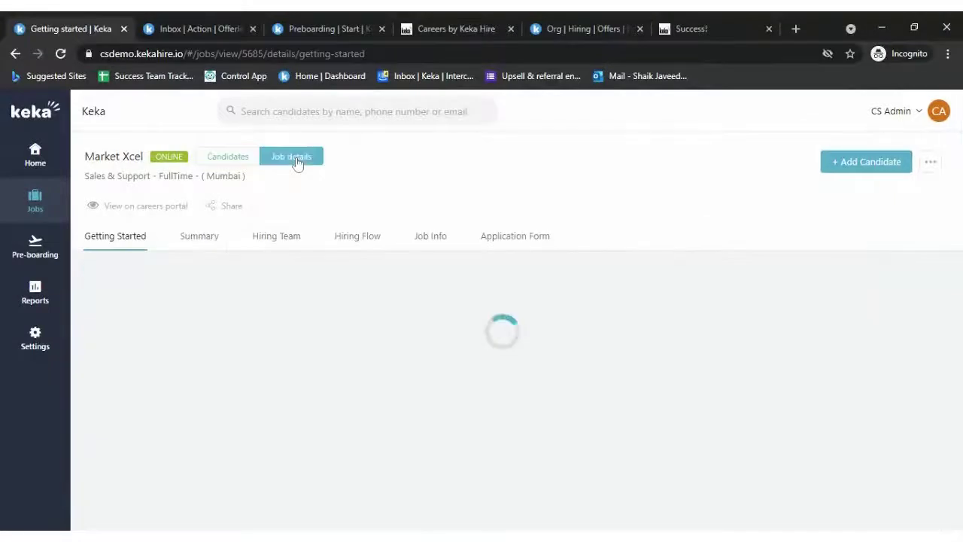
- Show the Market Xcel Summary and inspect the hiring funnel and Sources donut segments
click(209, 241)
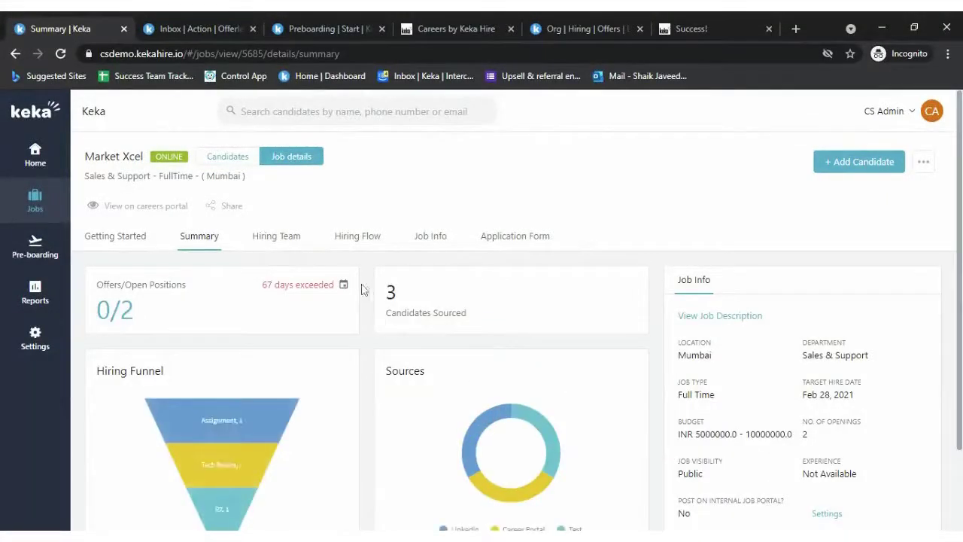
scroll(339, 427, down, 2)
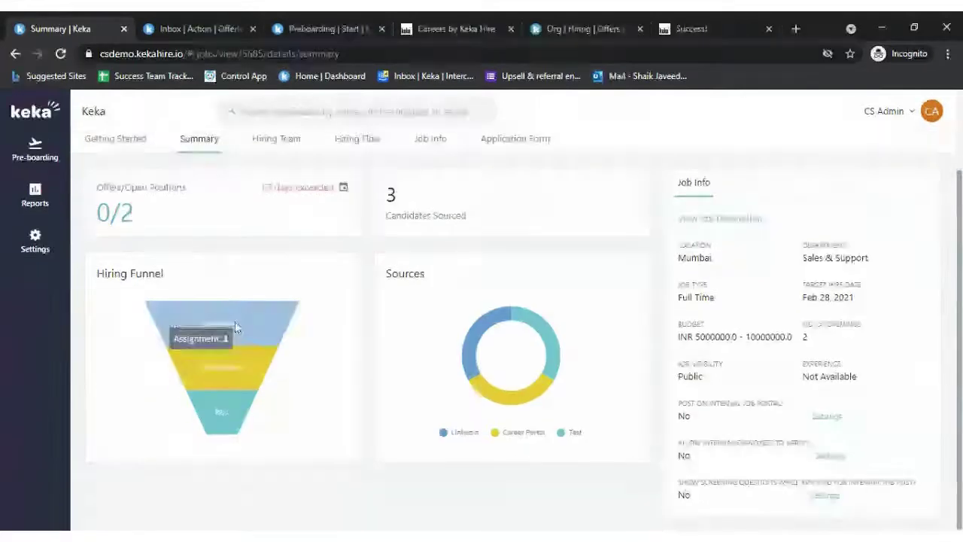
mouse_move(241, 369)
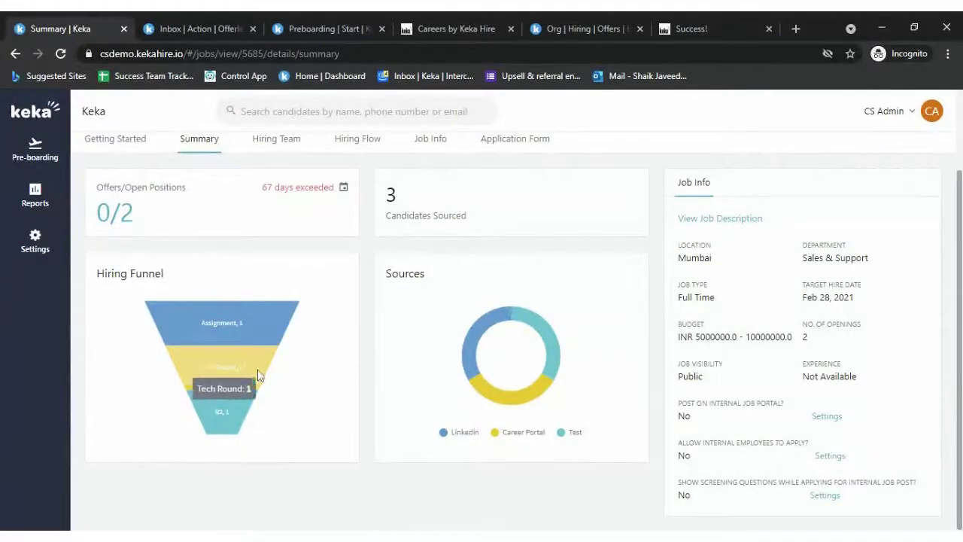
mouse_move(473, 332)
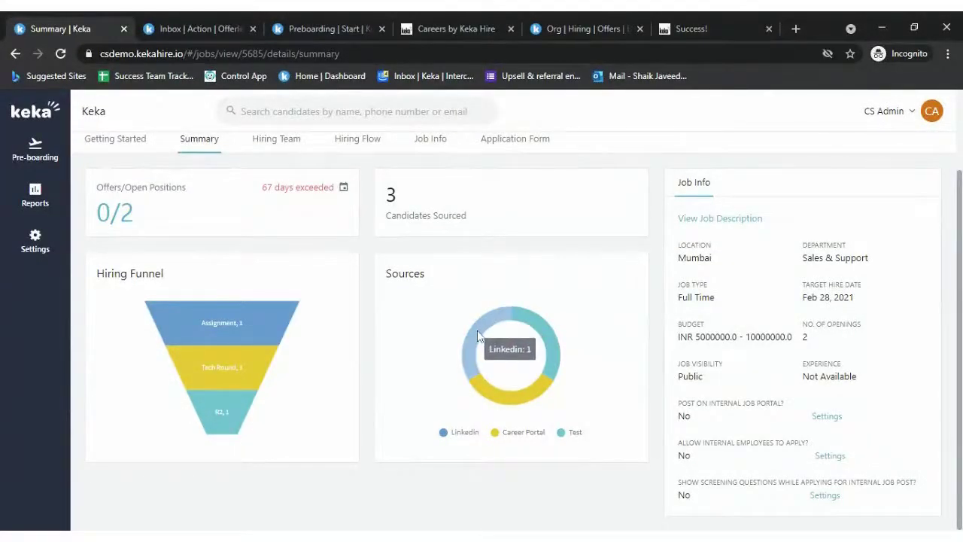
mouse_move(517, 397)
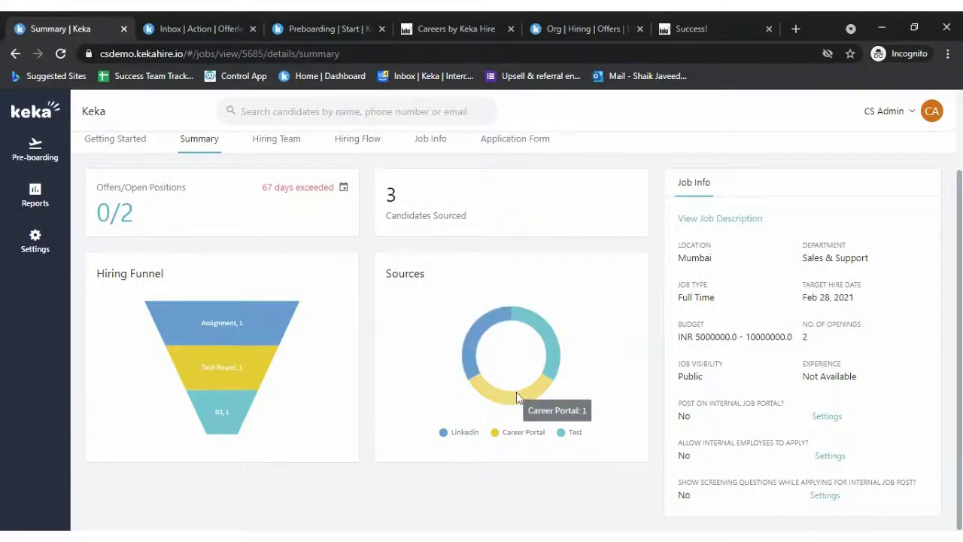
scroll(527, 395, up, 1)
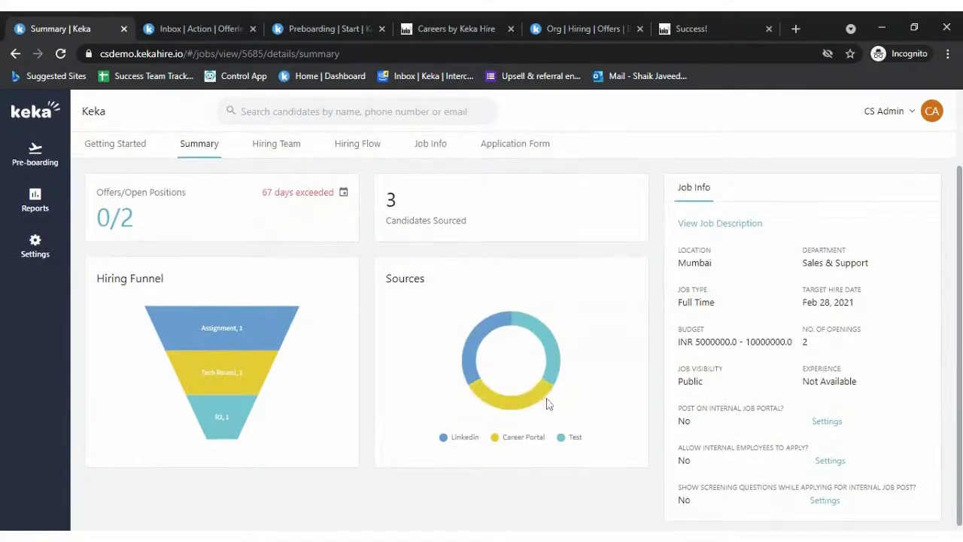
mouse_move(551, 370)
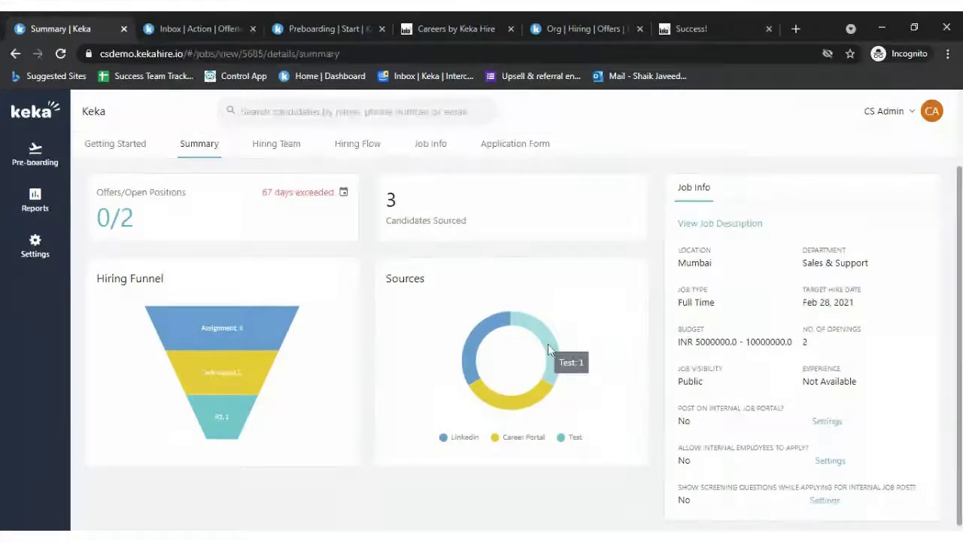
- Scroll through the rest of the summary dashboard, then return to the Home page
scroll(279, 376, up, 2)
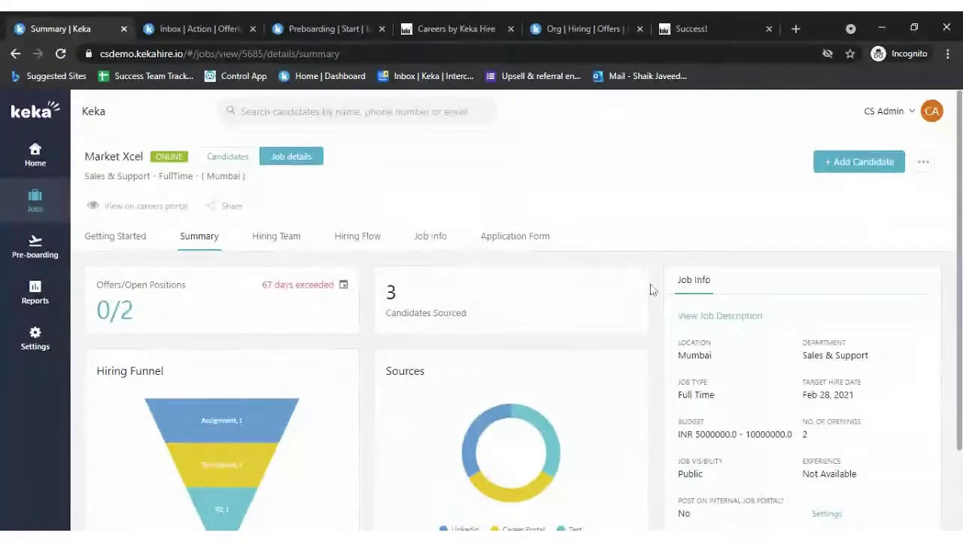
scroll(652, 287, down, 2)
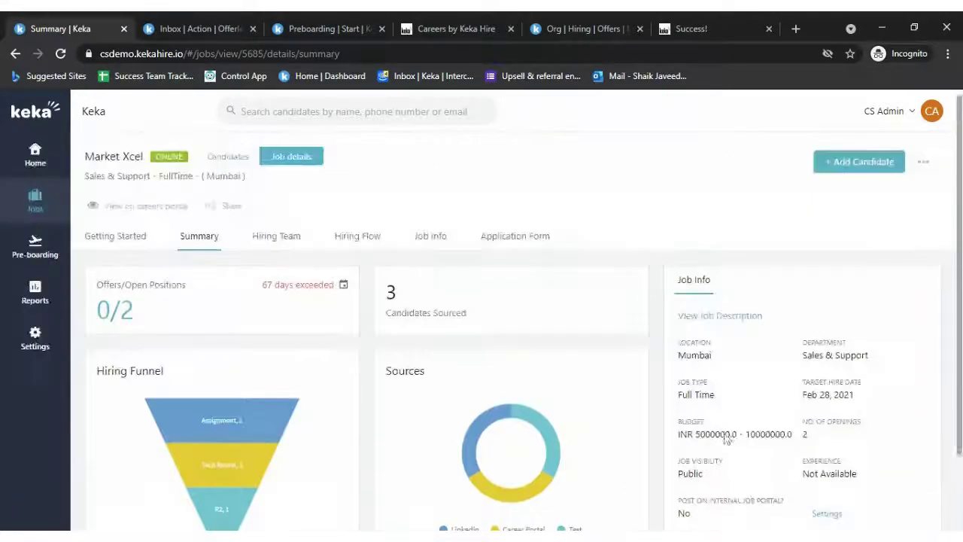
scroll(728, 440, up, 2)
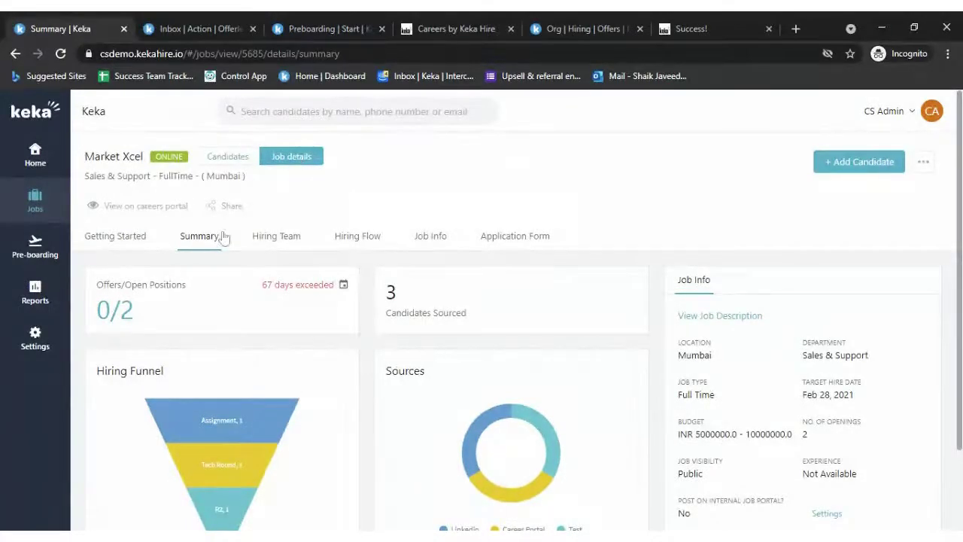
scroll(218, 240, down, 1)
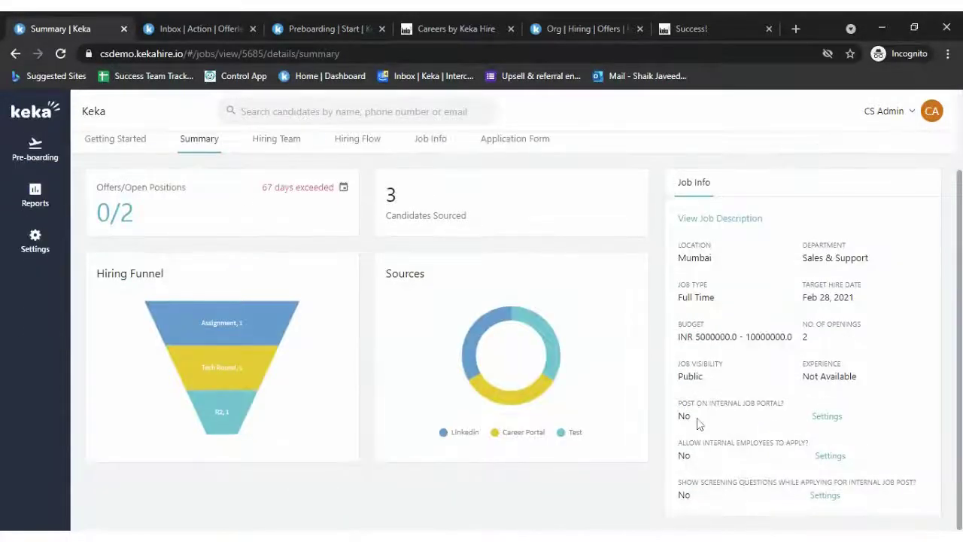
scroll(824, 498, up, 1)
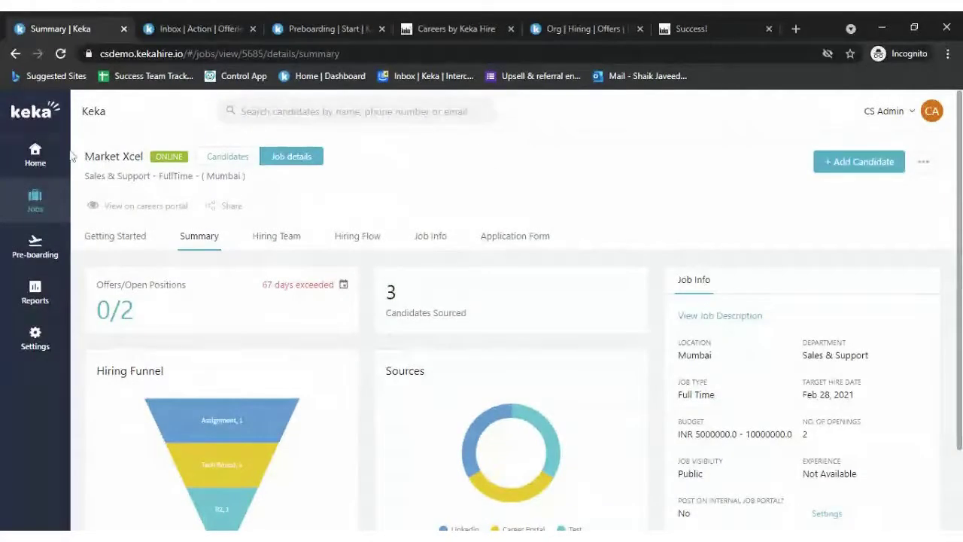
click(37, 158)
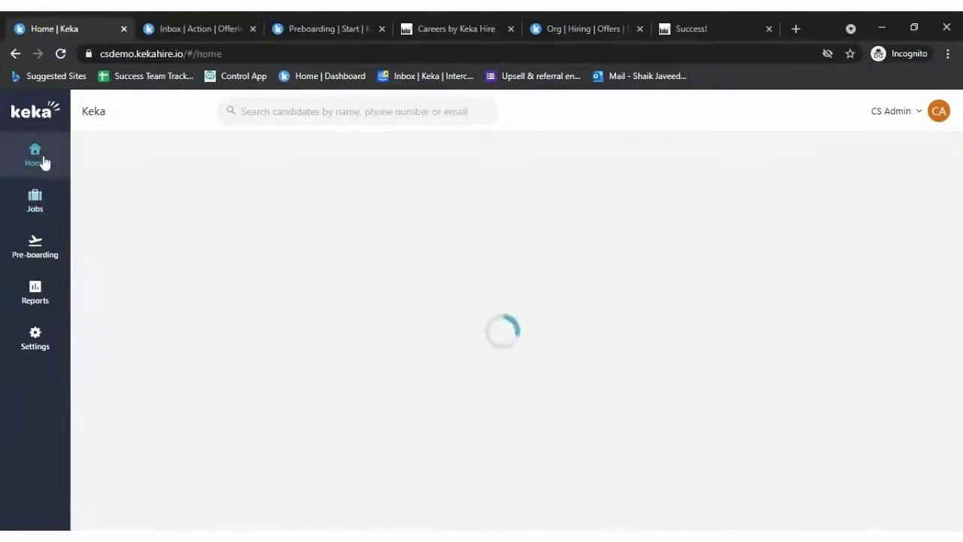